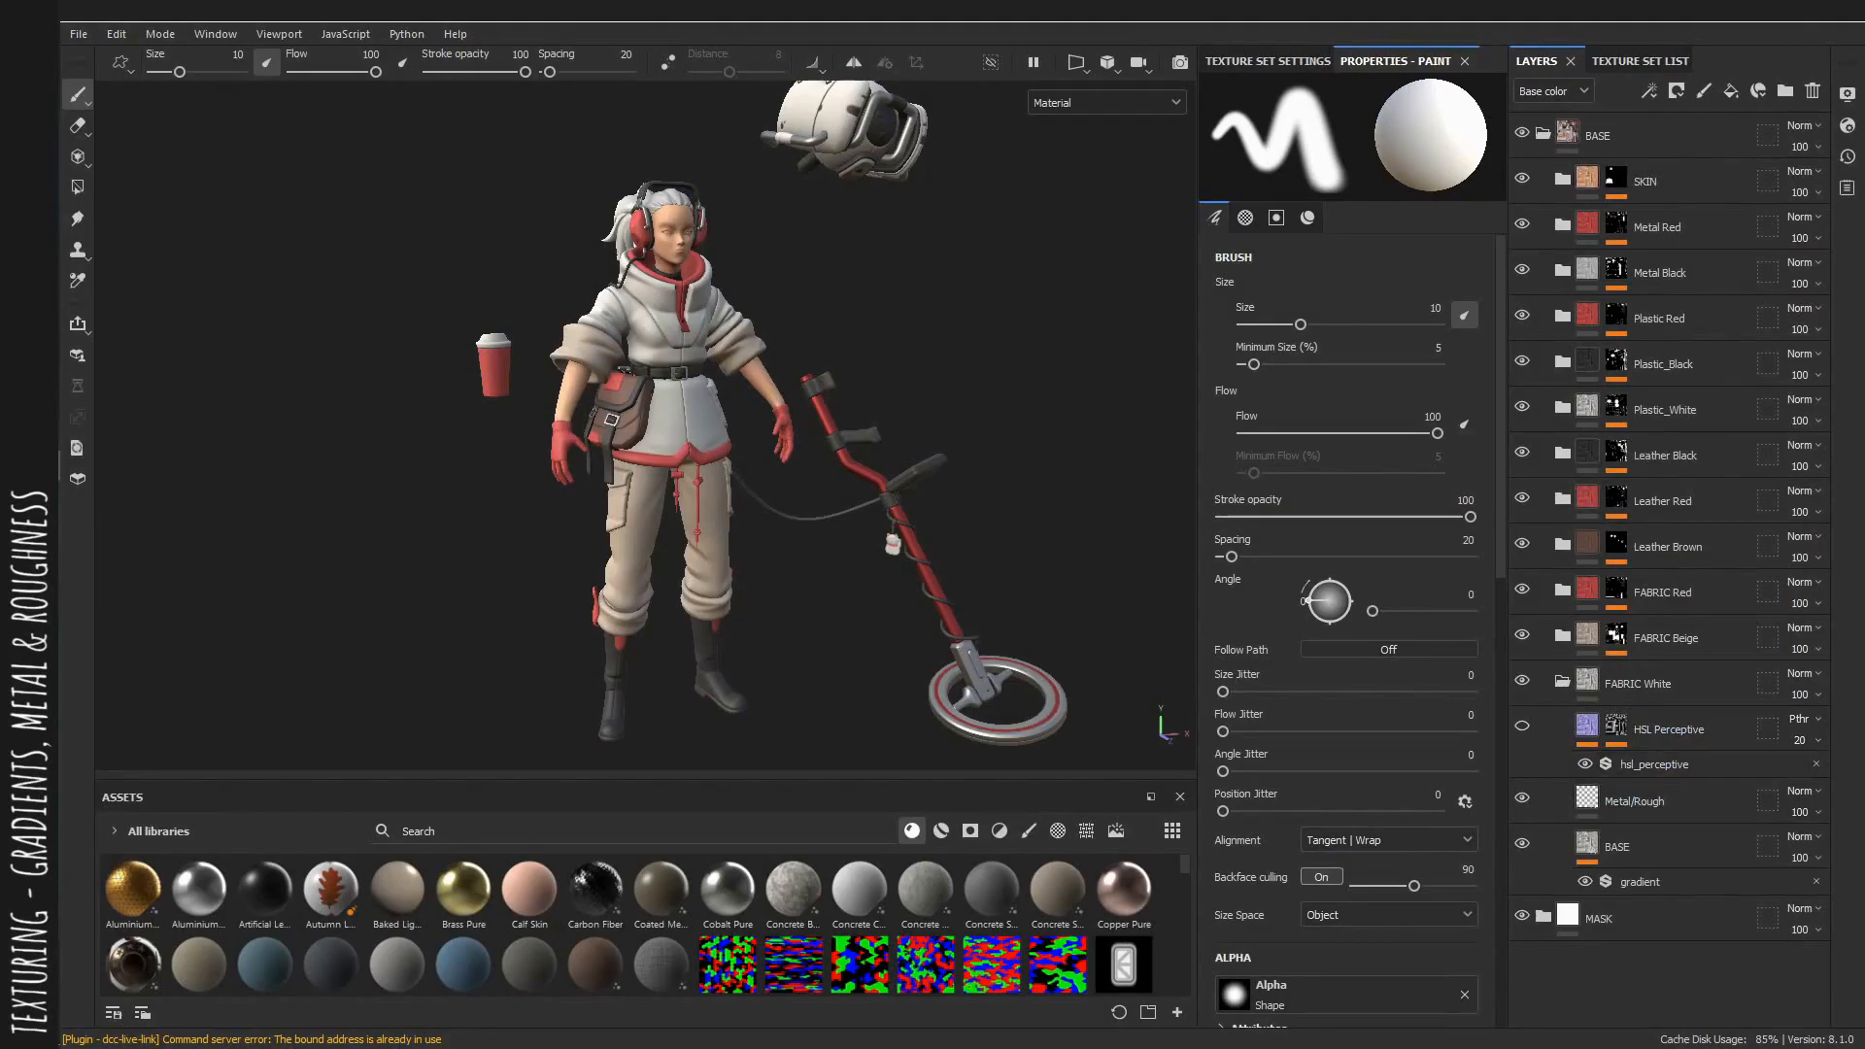
Select the metal/rough fill layer in the FABRIC White group and set its roughness to 0.479.
{"action": "scroll", "coordinate": [1029, 534], "scroll_direction": "up", "scroll_amount": 5}
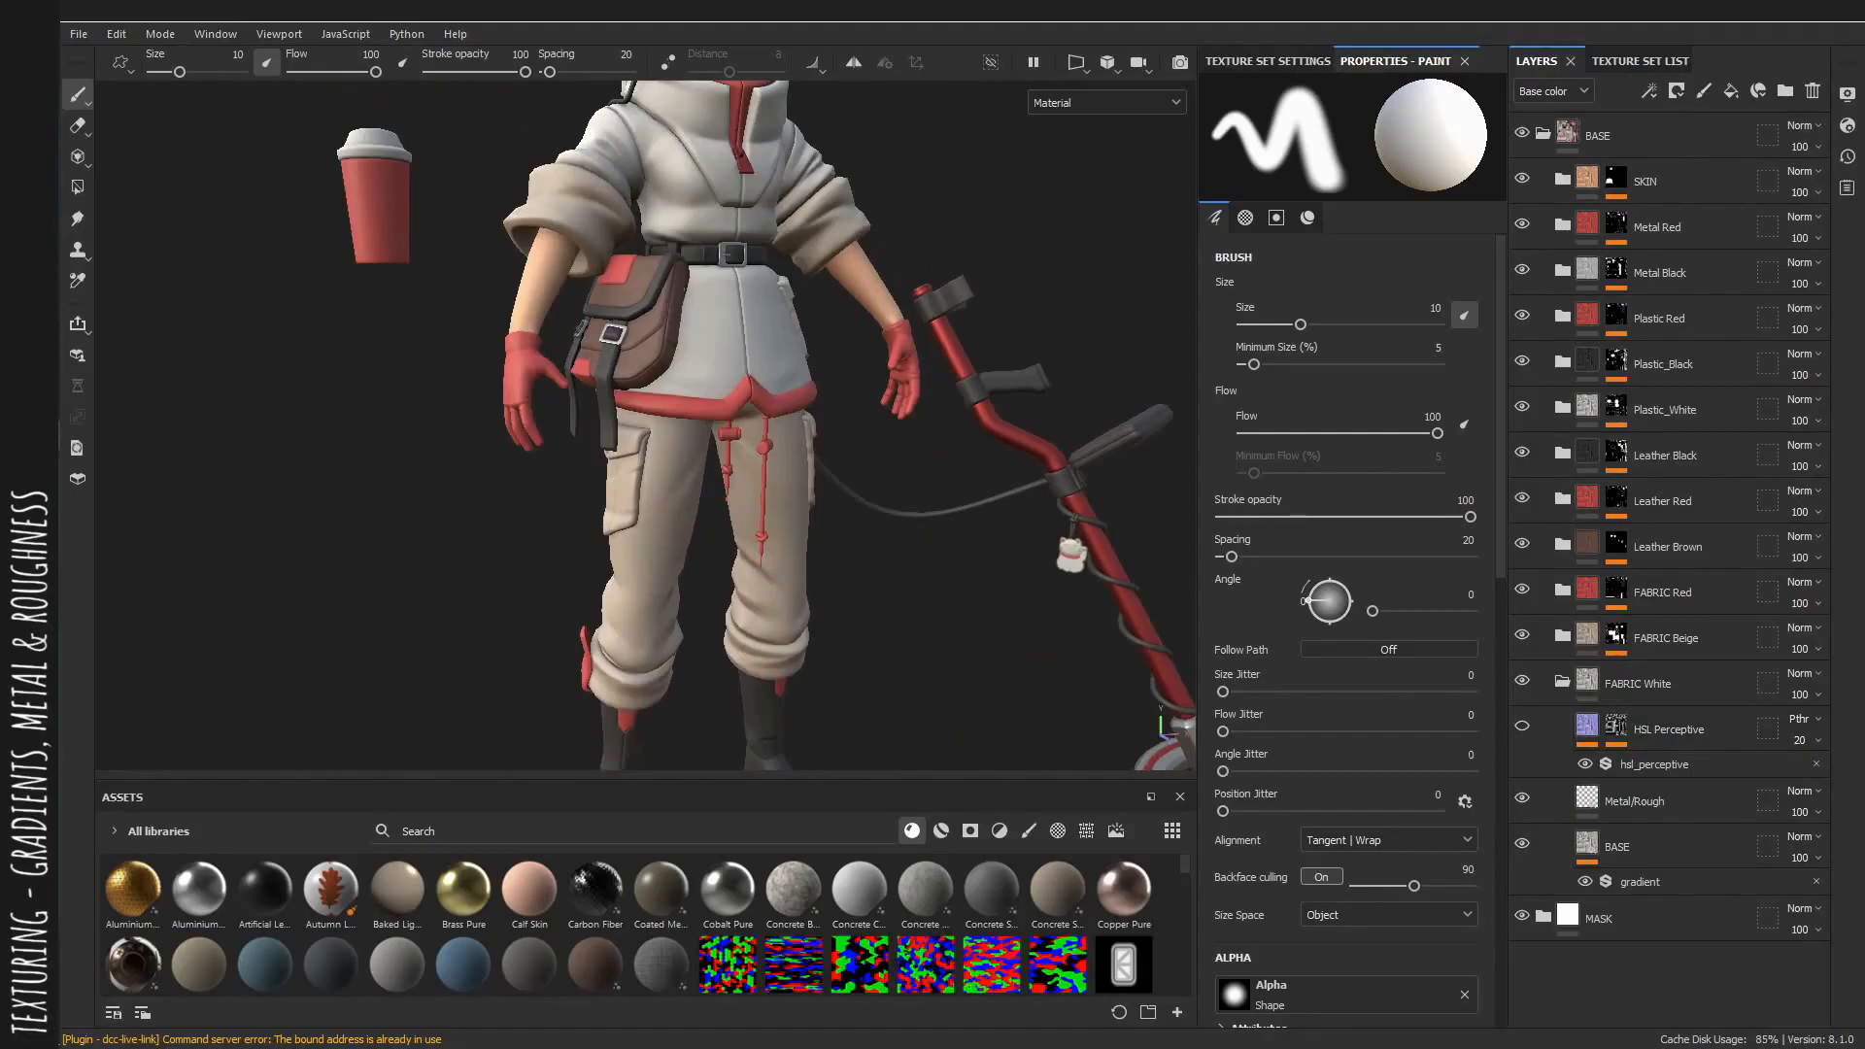
{"action": "scroll", "coordinate": [804, 533], "scroll_direction": "up", "scroll_amount": 3}
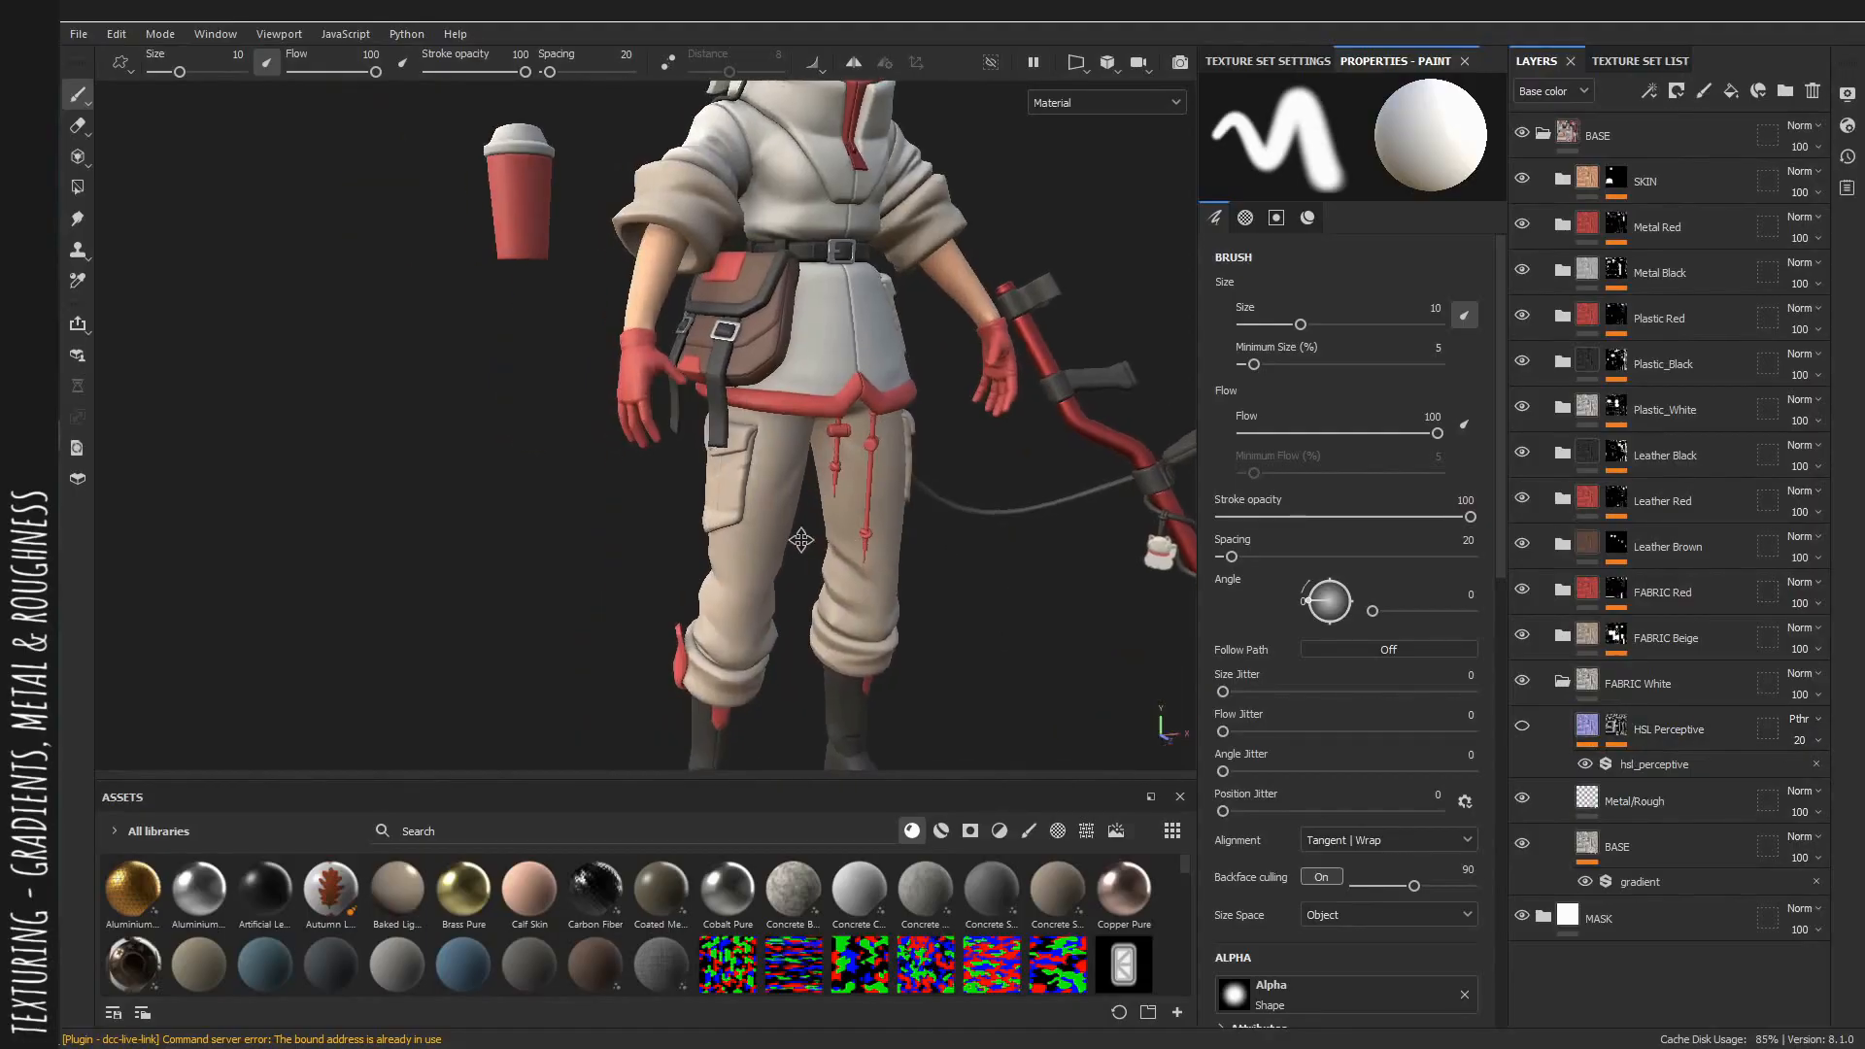
{"action": "left_click", "coordinate": [1652, 802]}
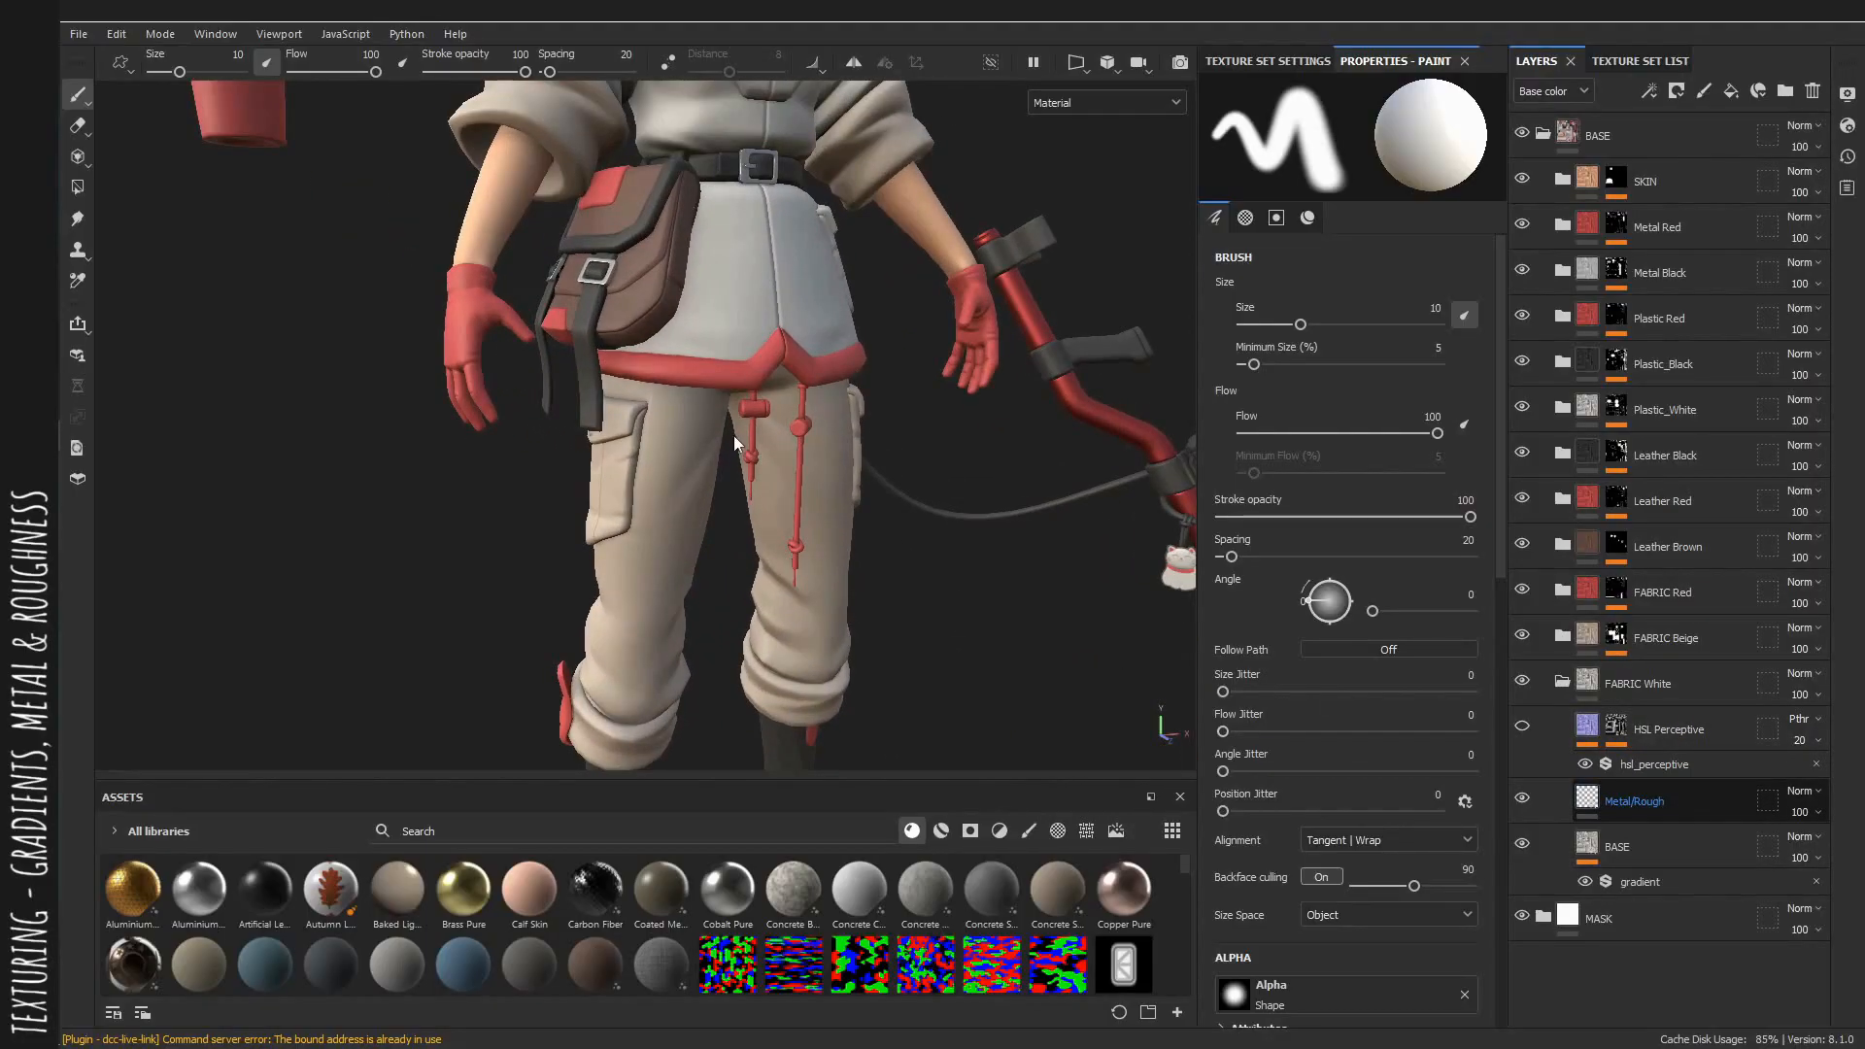
{"action": "middle_click_drag", "start_coordinate": [762, 432], "coordinate": [758, 515], "text": "alt"}
{"action": "scroll", "coordinate": [621, 427], "scroll_direction": "up", "scroll_amount": 3}
{"action": "left_click_drag", "start_coordinate": [486, 341], "coordinate": [889, 476], "text": "alt"}
{"action": "middle_click_drag", "start_coordinate": [889, 388], "coordinate": [998, 554], "text": "alt"}
{"action": "left_click_drag", "start_coordinate": [874, 505], "coordinate": [787, 465], "text": "alt"}
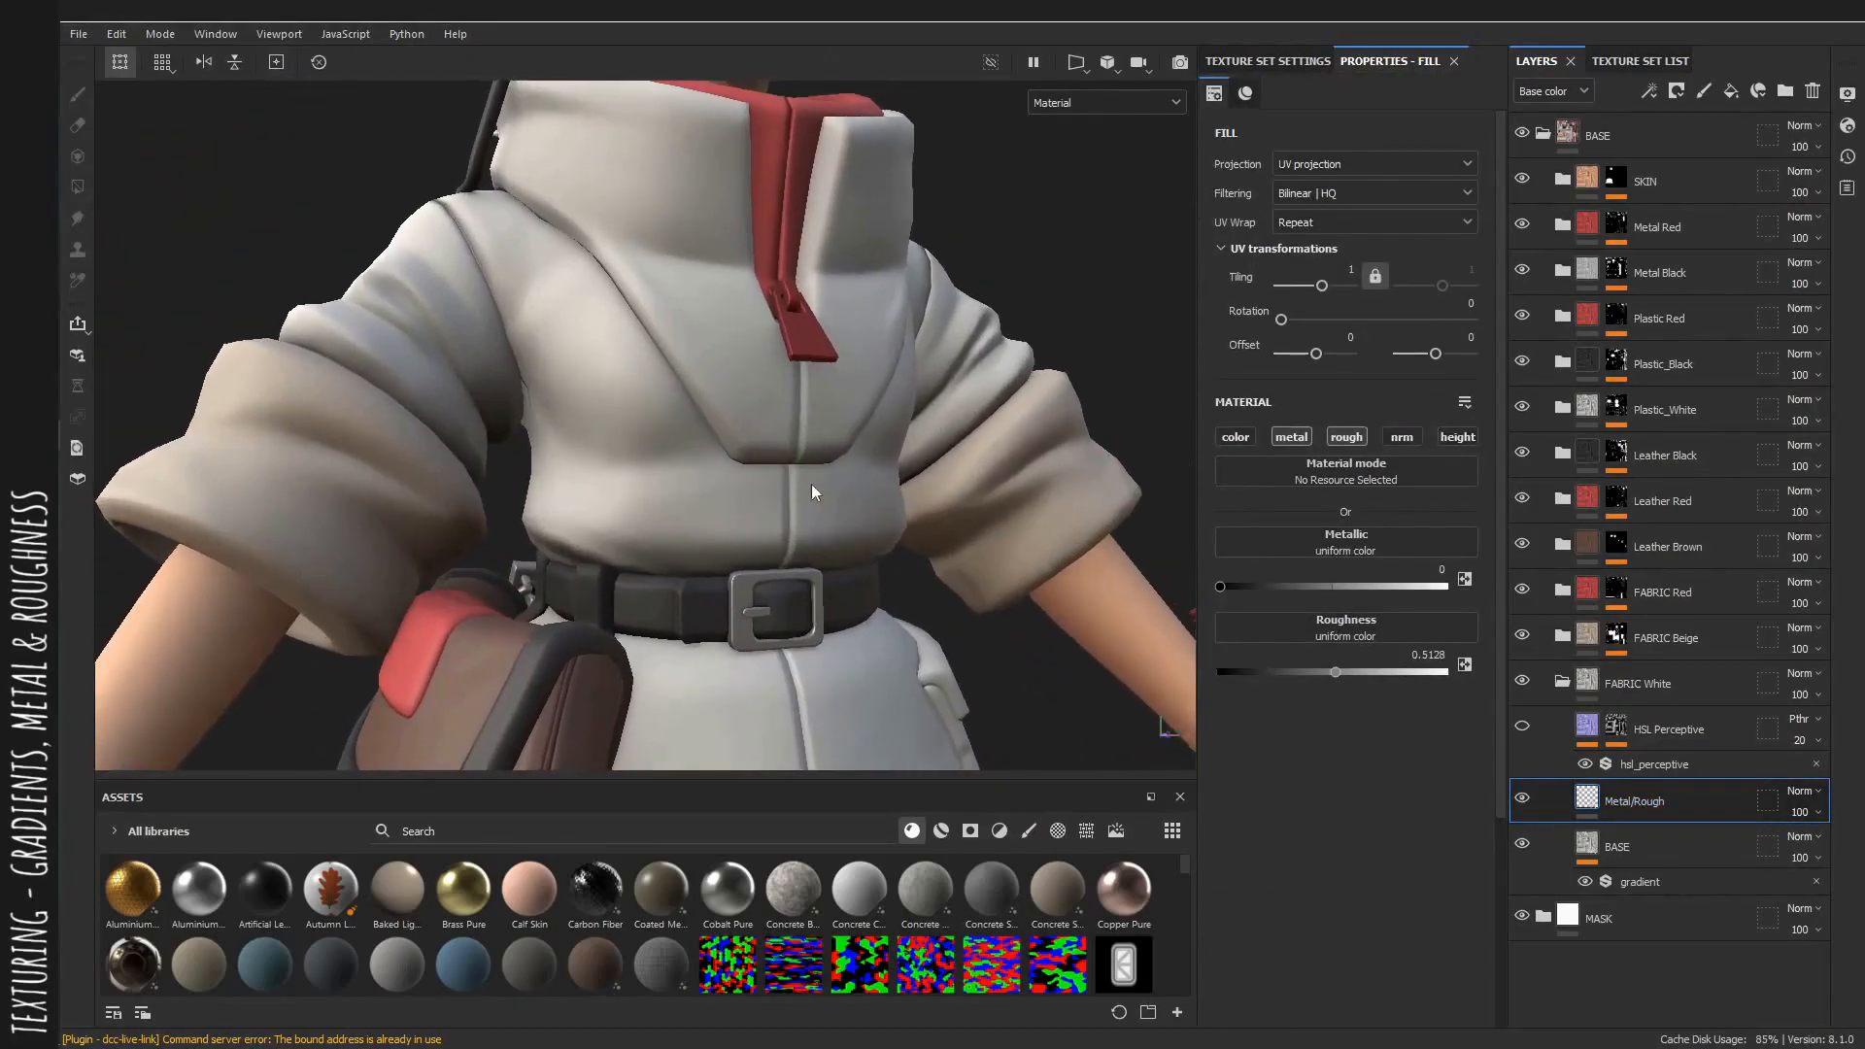
{"action": "right_click_drag", "start_coordinate": [756, 481], "coordinate": [767, 488], "text": "shift"}
{"action": "middle_click_drag", "start_coordinate": [766, 489], "coordinate": [753, 433], "text": "alt"}
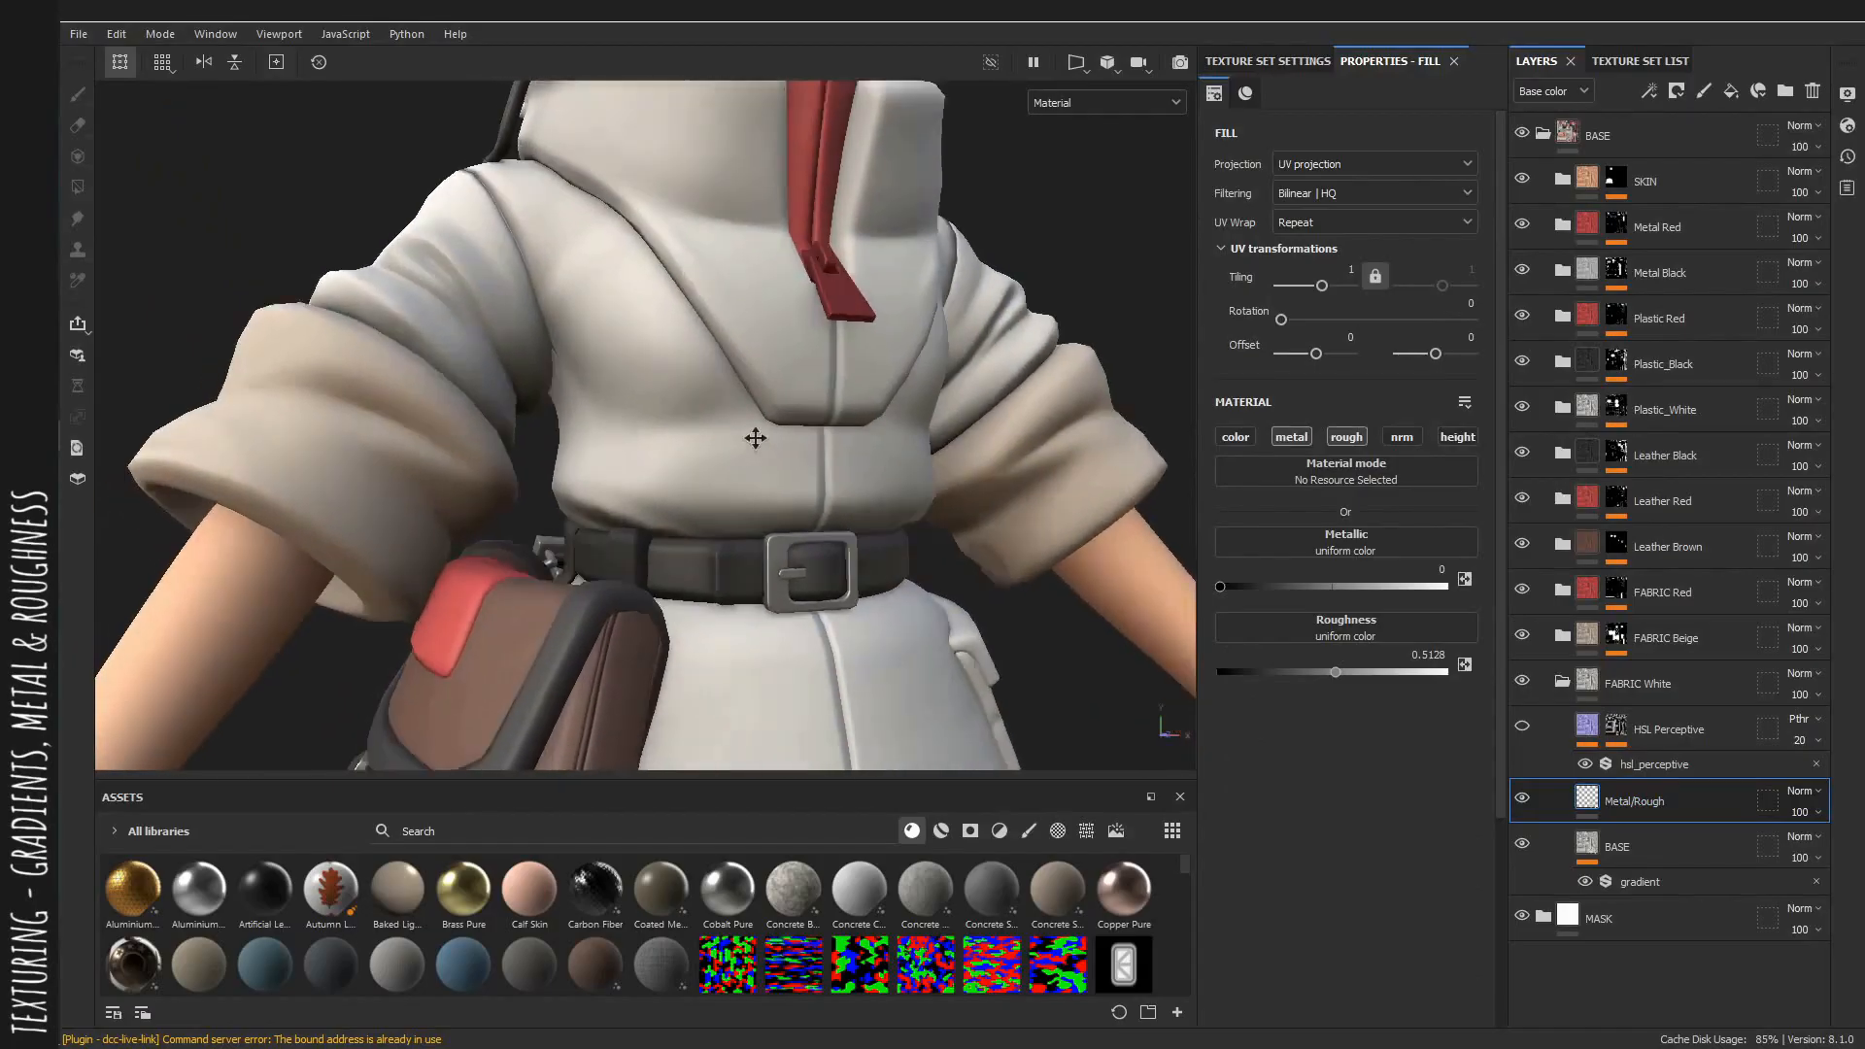
{"action": "mouse_move", "coordinate": [754, 433]}
{"action": "left_mouse_down", "text": "alt"}
{"action": "mouse_move", "coordinate": [602, 356]}
{"action": "mouse_move", "coordinate": [745, 442]}
{"action": "left_mouse_up", "text": "alt"}
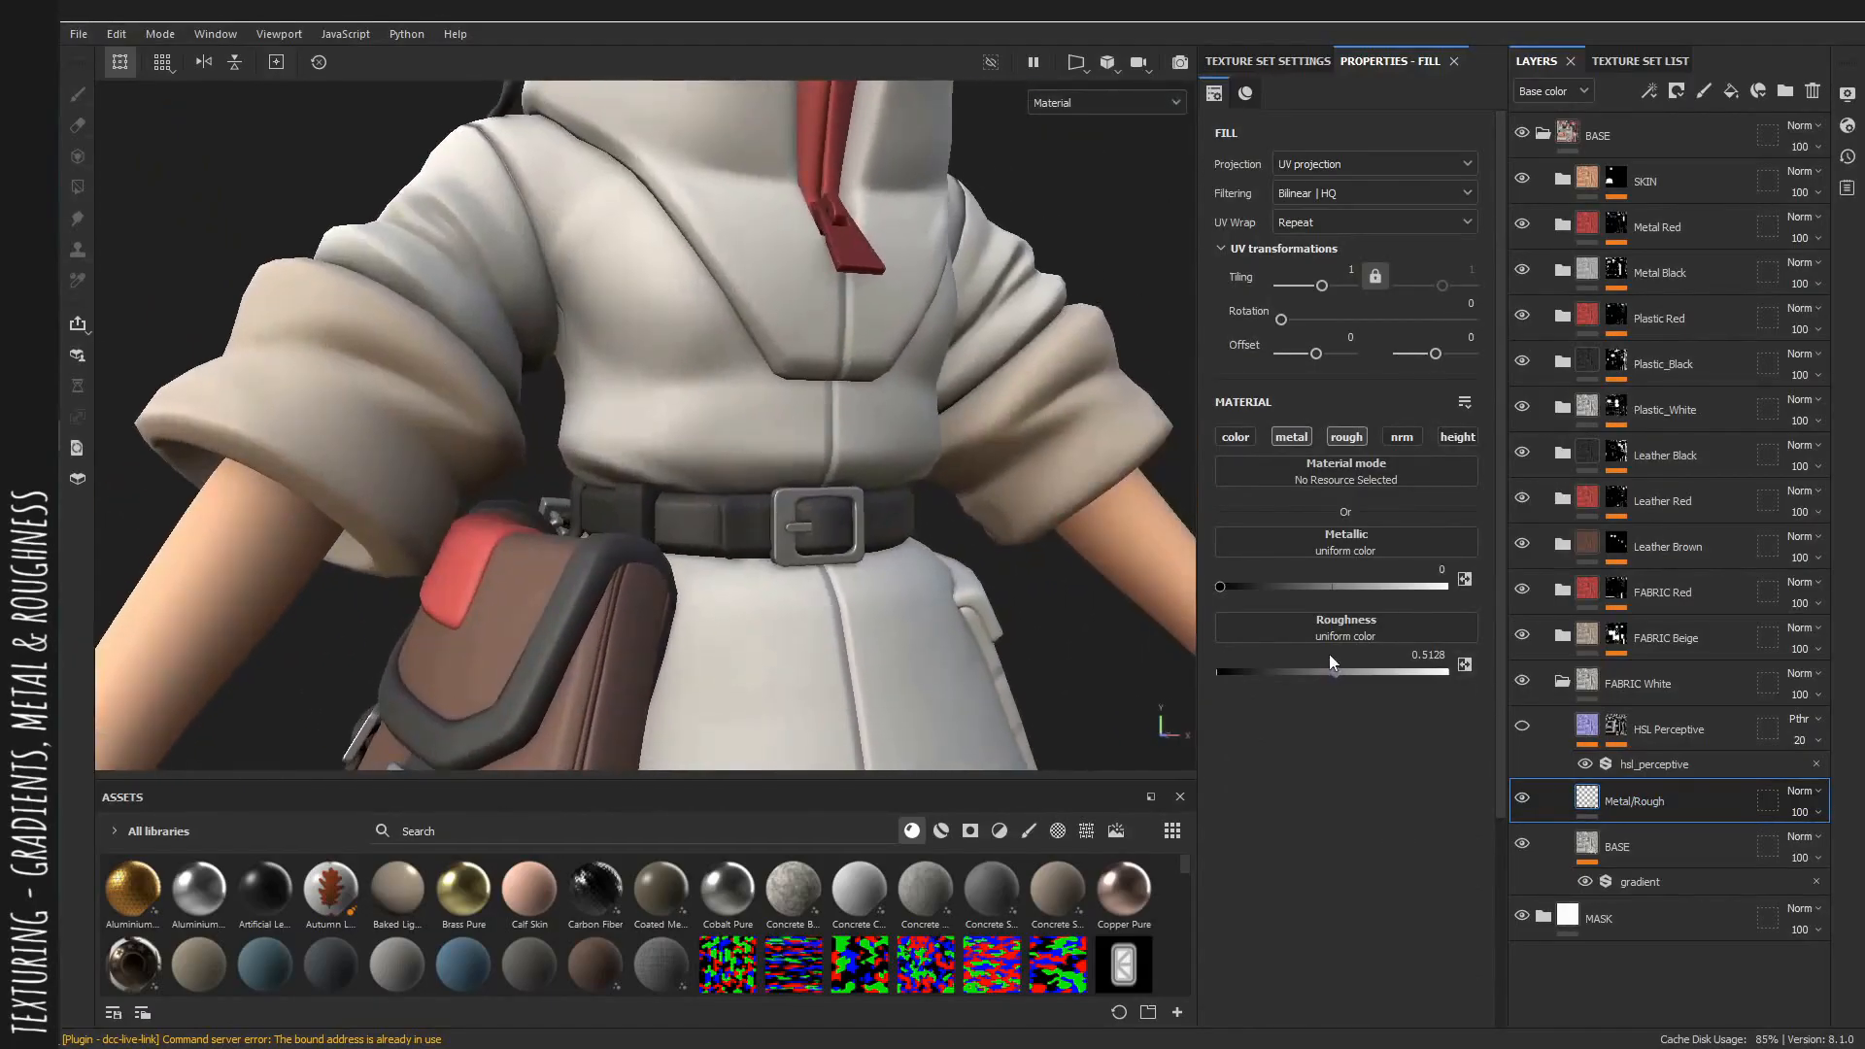
{"action": "mouse_move", "coordinate": [1342, 671]}
{"action": "left_mouse_down"}
{"action": "mouse_move", "coordinate": [1360, 671]}
{"action": "mouse_move", "coordinate": [1255, 670]}
{"action": "mouse_move", "coordinate": [1439, 672]}
{"action": "mouse_move", "coordinate": [1327, 676]}
{"action": "left_mouse_up"}
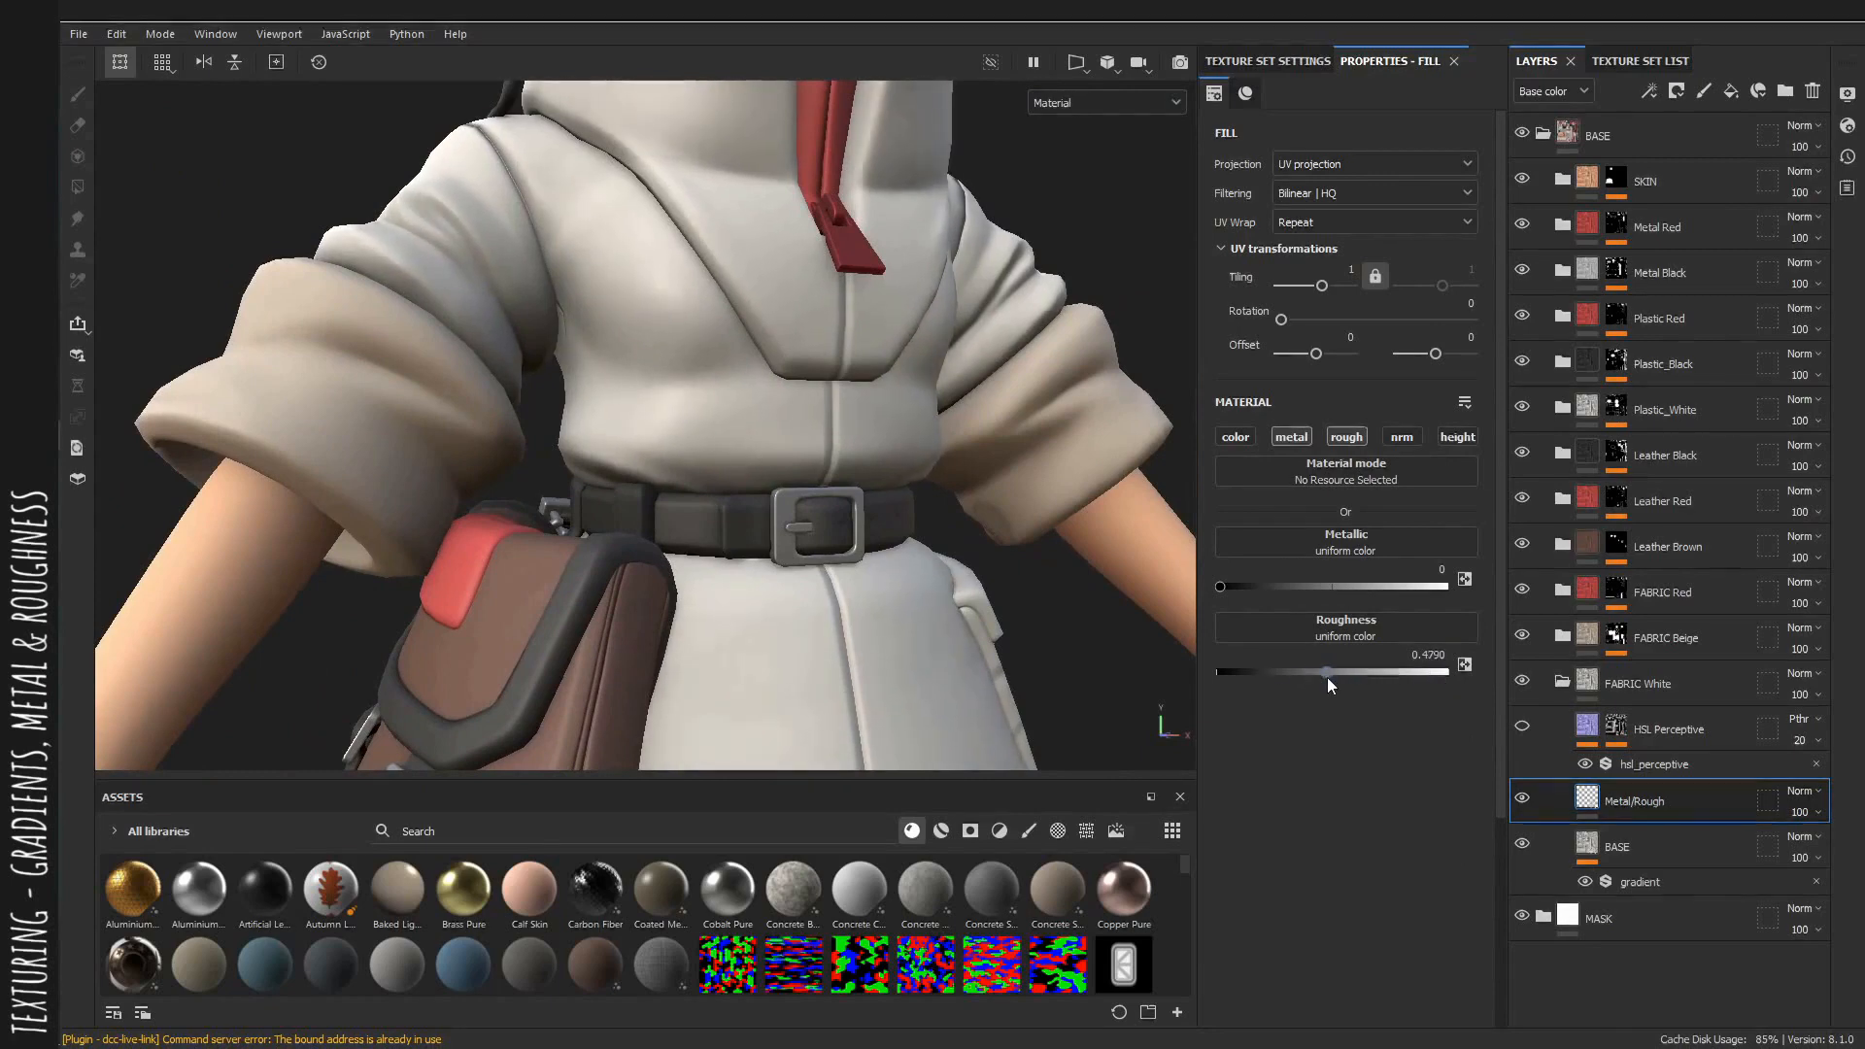
Select and enable the HSL Perceptive filter layer inside the FABRIC White group.
{"action": "left_click_drag", "start_coordinate": [945, 638], "coordinate": [886, 574], "text": "alt"}
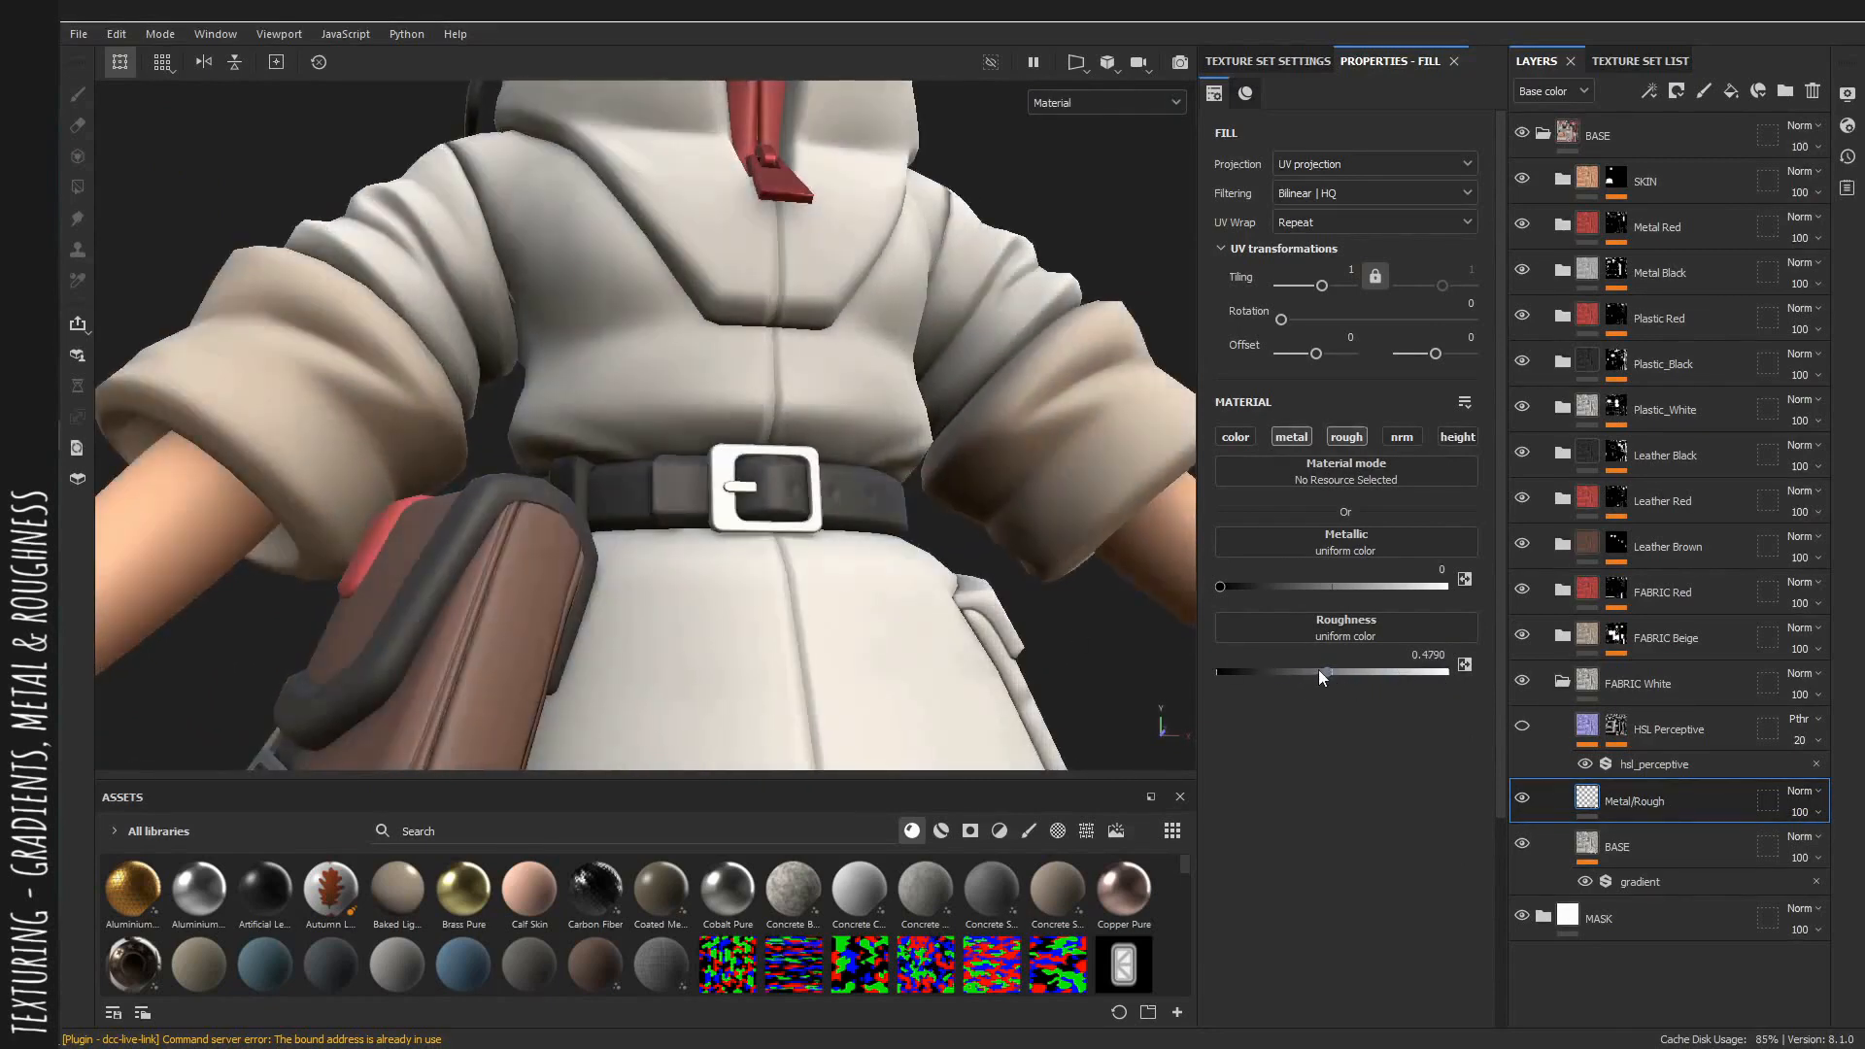
{"action": "left_click_drag", "start_coordinate": [1324, 672], "coordinate": [1329, 673]}
{"action": "left_click", "coordinate": [1702, 765]}
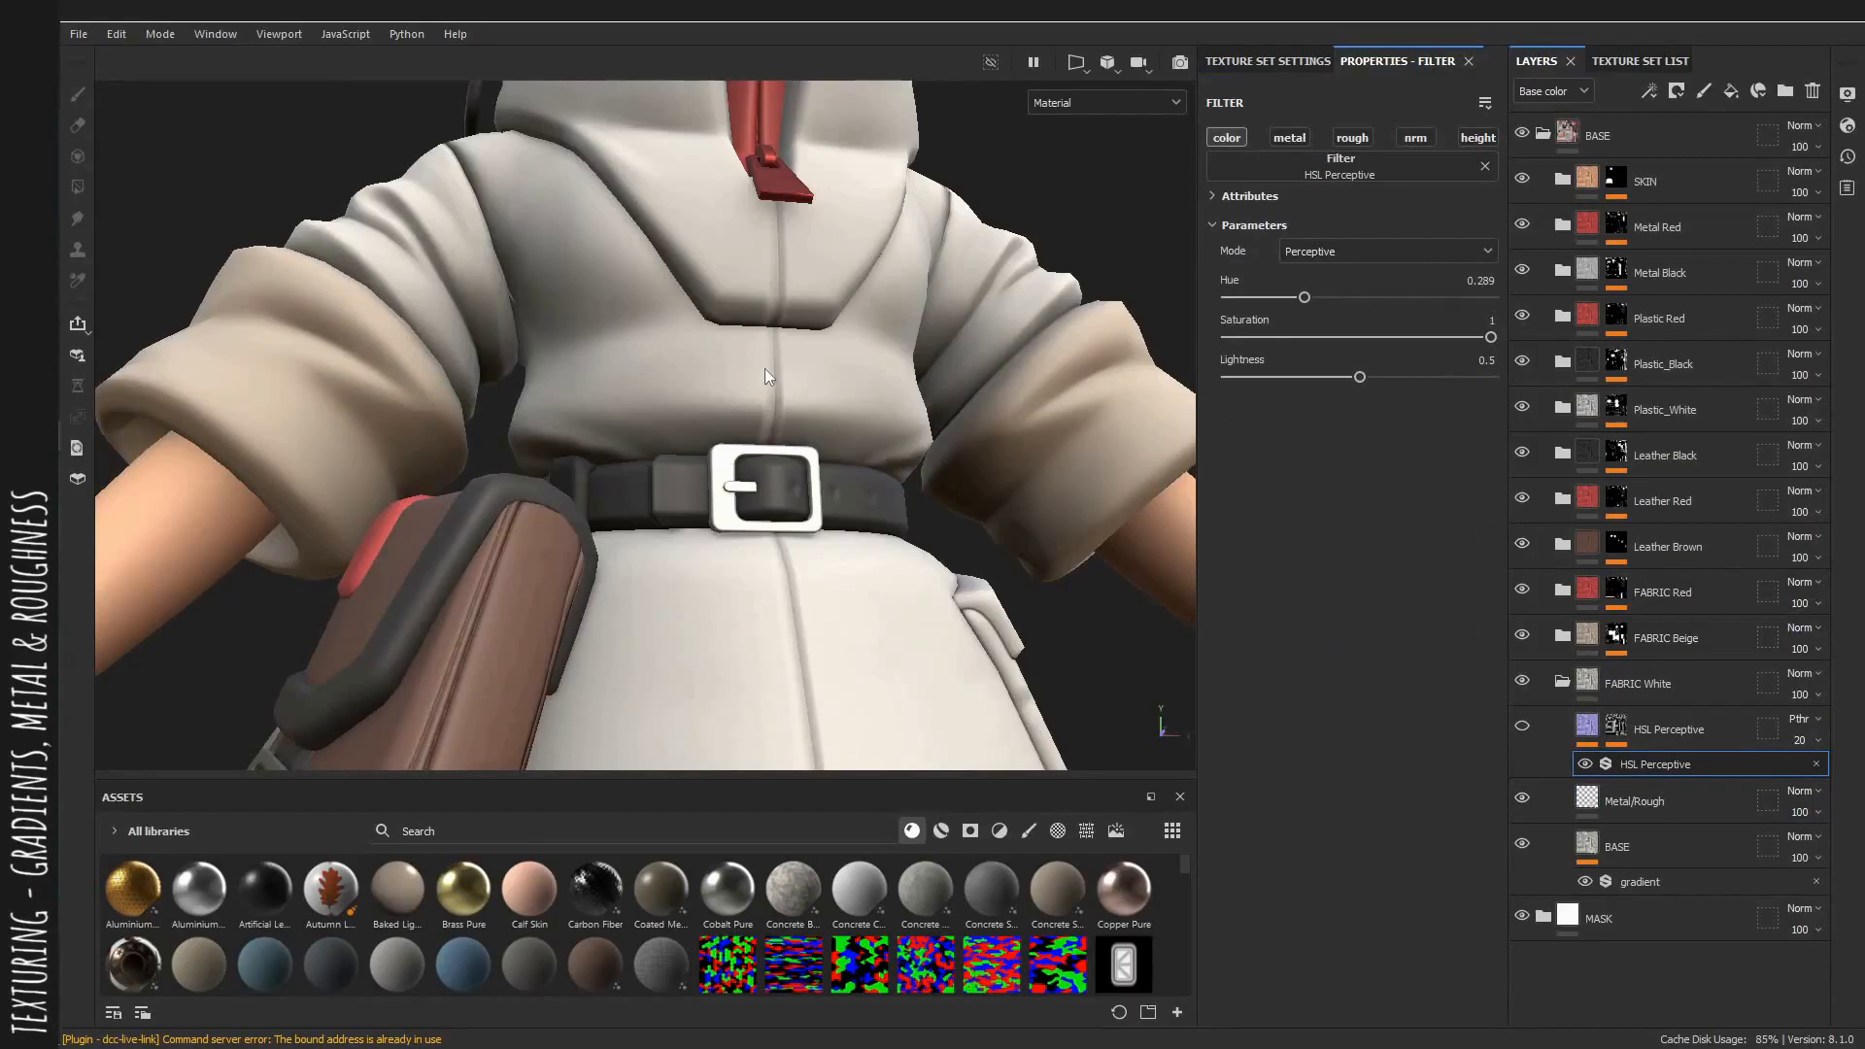
{"action": "left_click_drag", "start_coordinate": [765, 369], "coordinate": [761, 466], "text": "alt"}
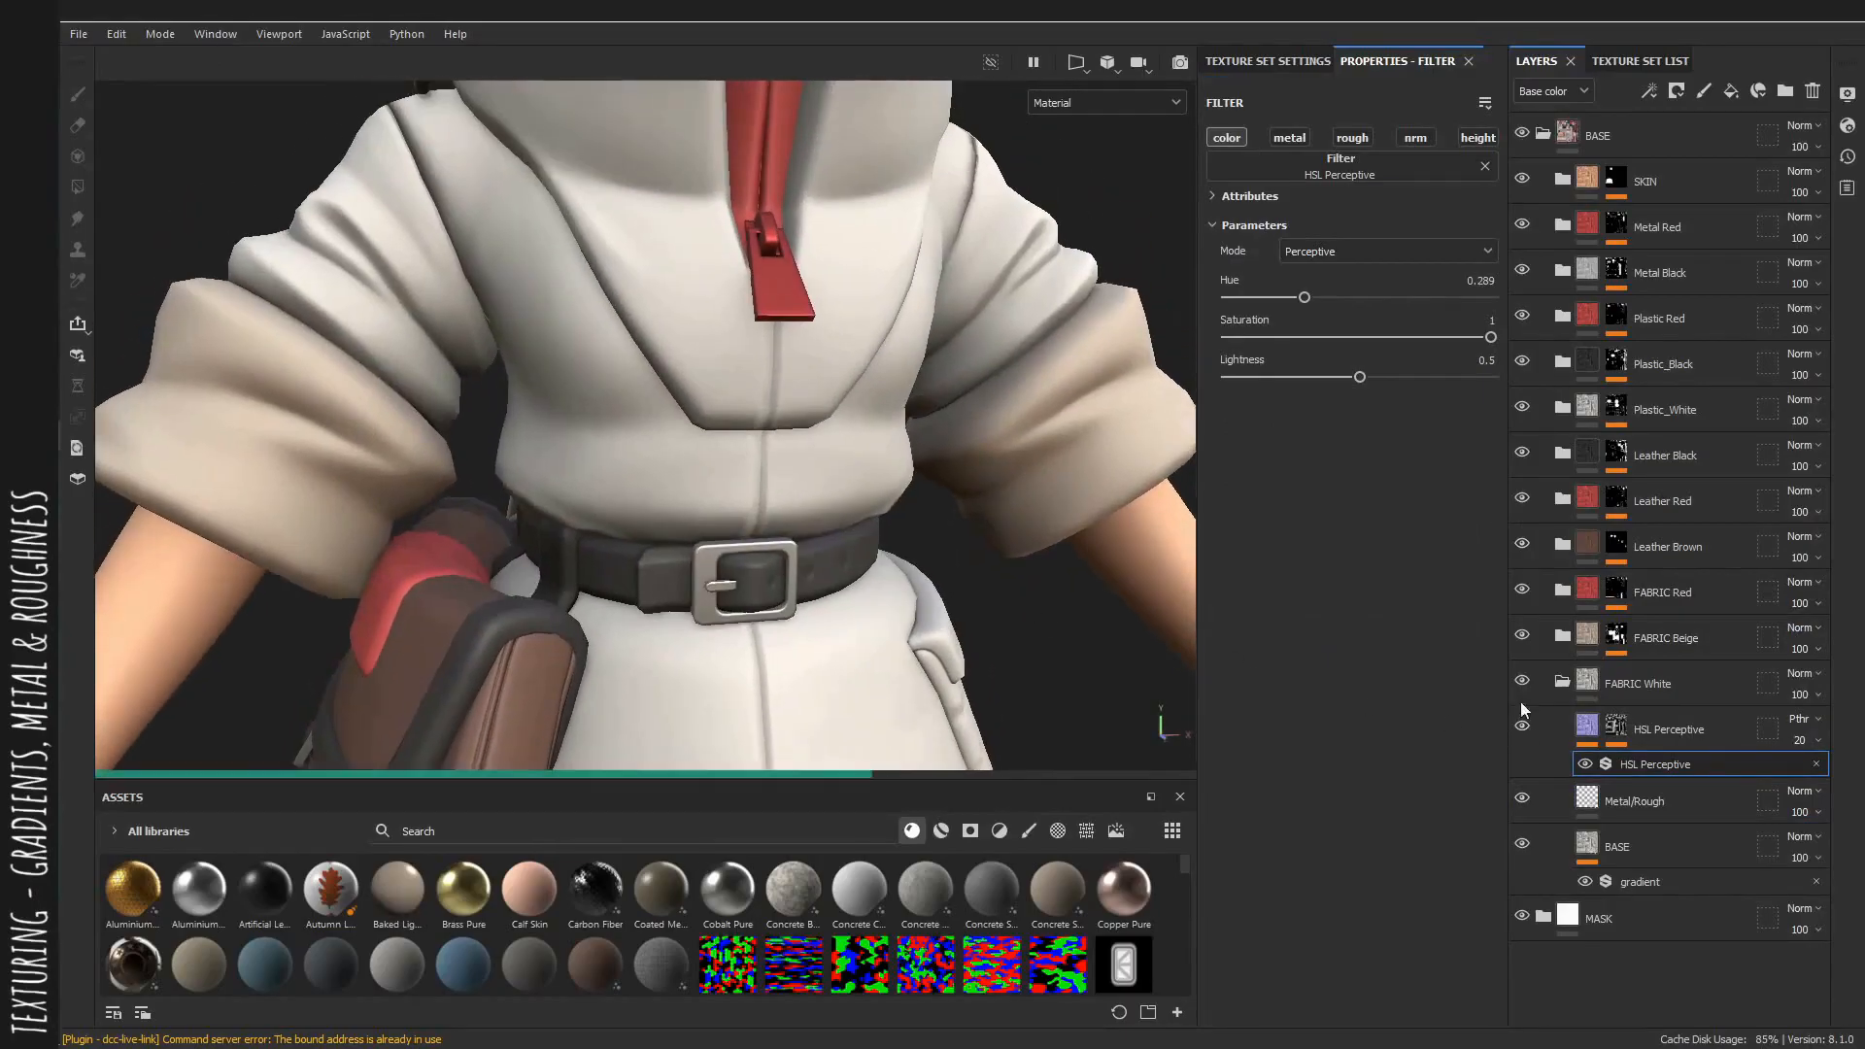
Examine the jacket's white fabric in the base color channel from several angles.
{"action": "right_click_drag", "start_coordinate": [898, 573], "coordinate": [571, 494], "text": "alt"}
{"action": "key", "text": "c"}
{"action": "middle_click_drag", "start_coordinate": [571, 493], "coordinate": [573, 333], "text": "alt"}
{"action": "right_click_drag", "start_coordinate": [544, 362], "coordinate": [165, 379], "text": "alt"}
{"action": "left_click_drag", "start_coordinate": [519, 381], "coordinate": [583, 348], "text": "alt"}
{"action": "middle_click_drag", "start_coordinate": [583, 348], "coordinate": [603, 400], "text": "alt"}
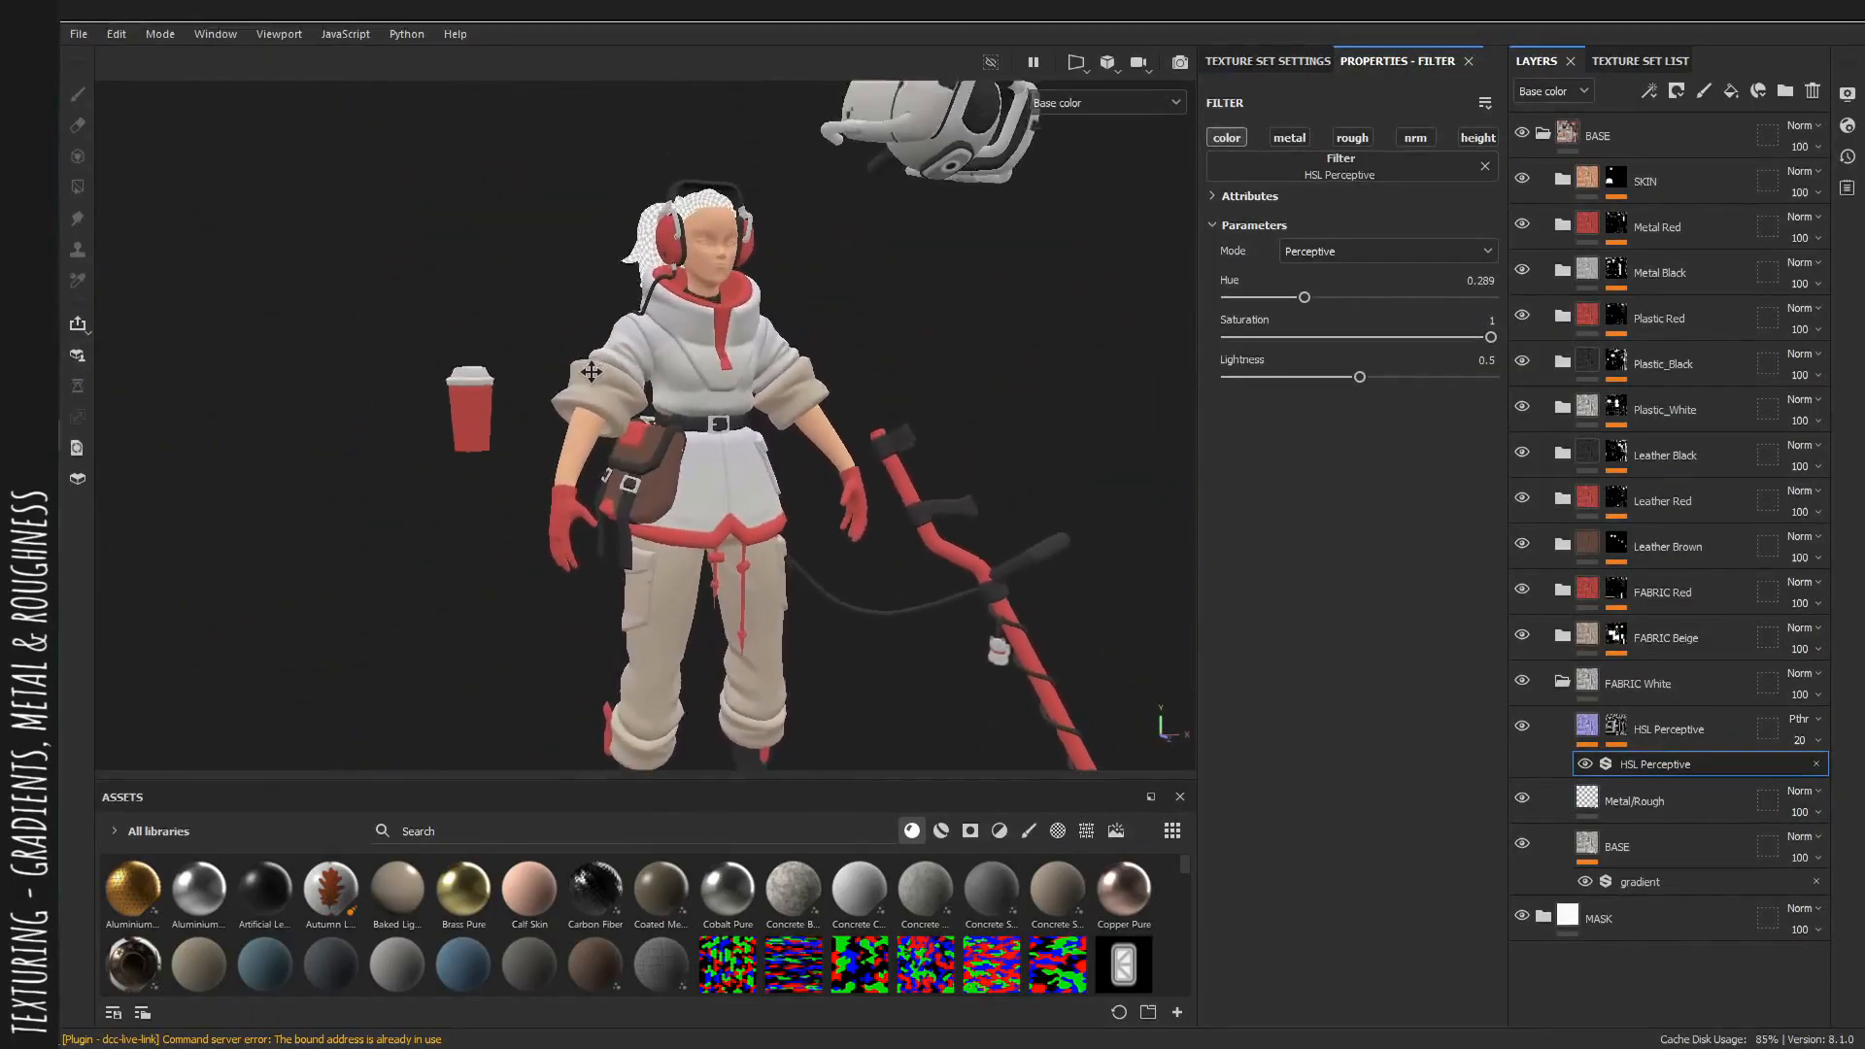
{"action": "right_click_drag", "start_coordinate": [680, 418], "coordinate": [949, 412], "text": "alt"}
{"action": "left_click_drag", "start_coordinate": [949, 412], "coordinate": [865, 437], "text": "alt"}
{"action": "right_click_drag", "start_coordinate": [893, 466], "coordinate": [1111, 533], "text": "alt"}
{"action": "left_click_drag", "start_coordinate": [815, 491], "coordinate": [888, 451], "text": "alt"}
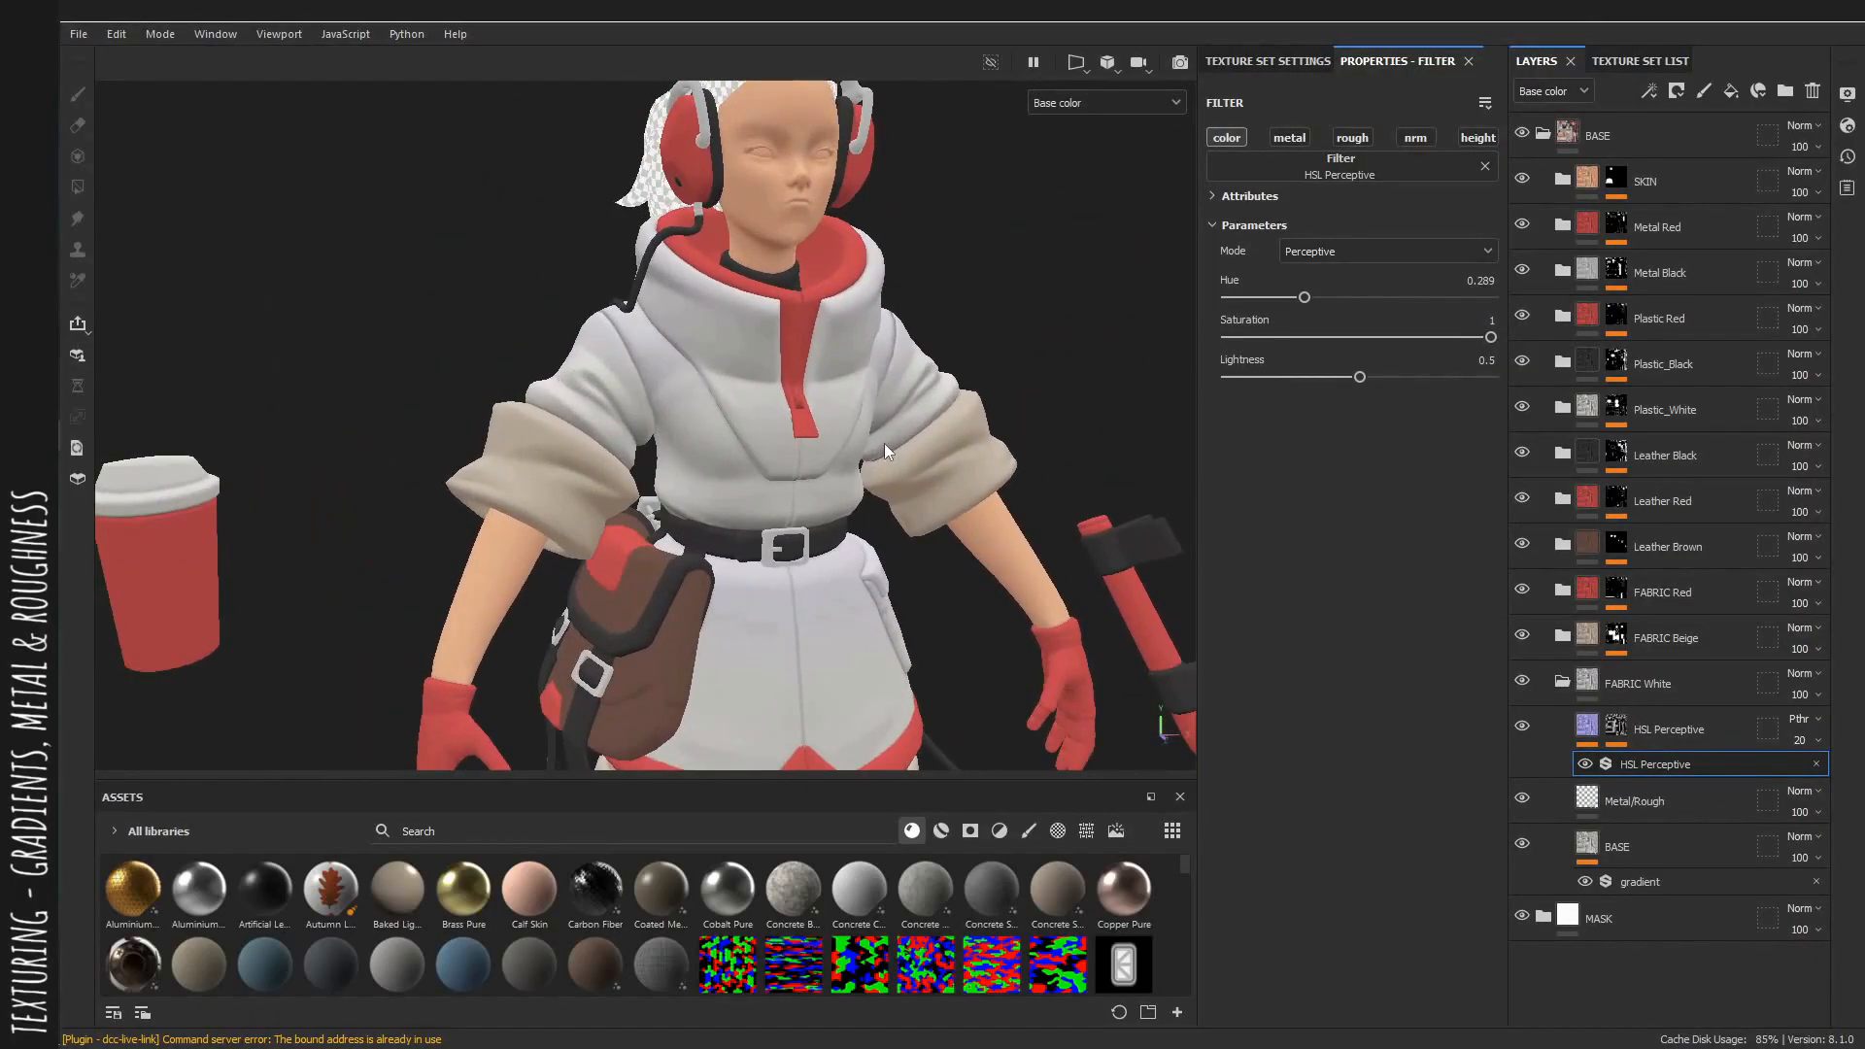
{"action": "right_click_drag", "start_coordinate": [843, 428], "coordinate": [1075, 476], "text": "alt"}
{"action": "left_click_drag", "start_coordinate": [1074, 476], "coordinate": [643, 292], "text": "alt"}
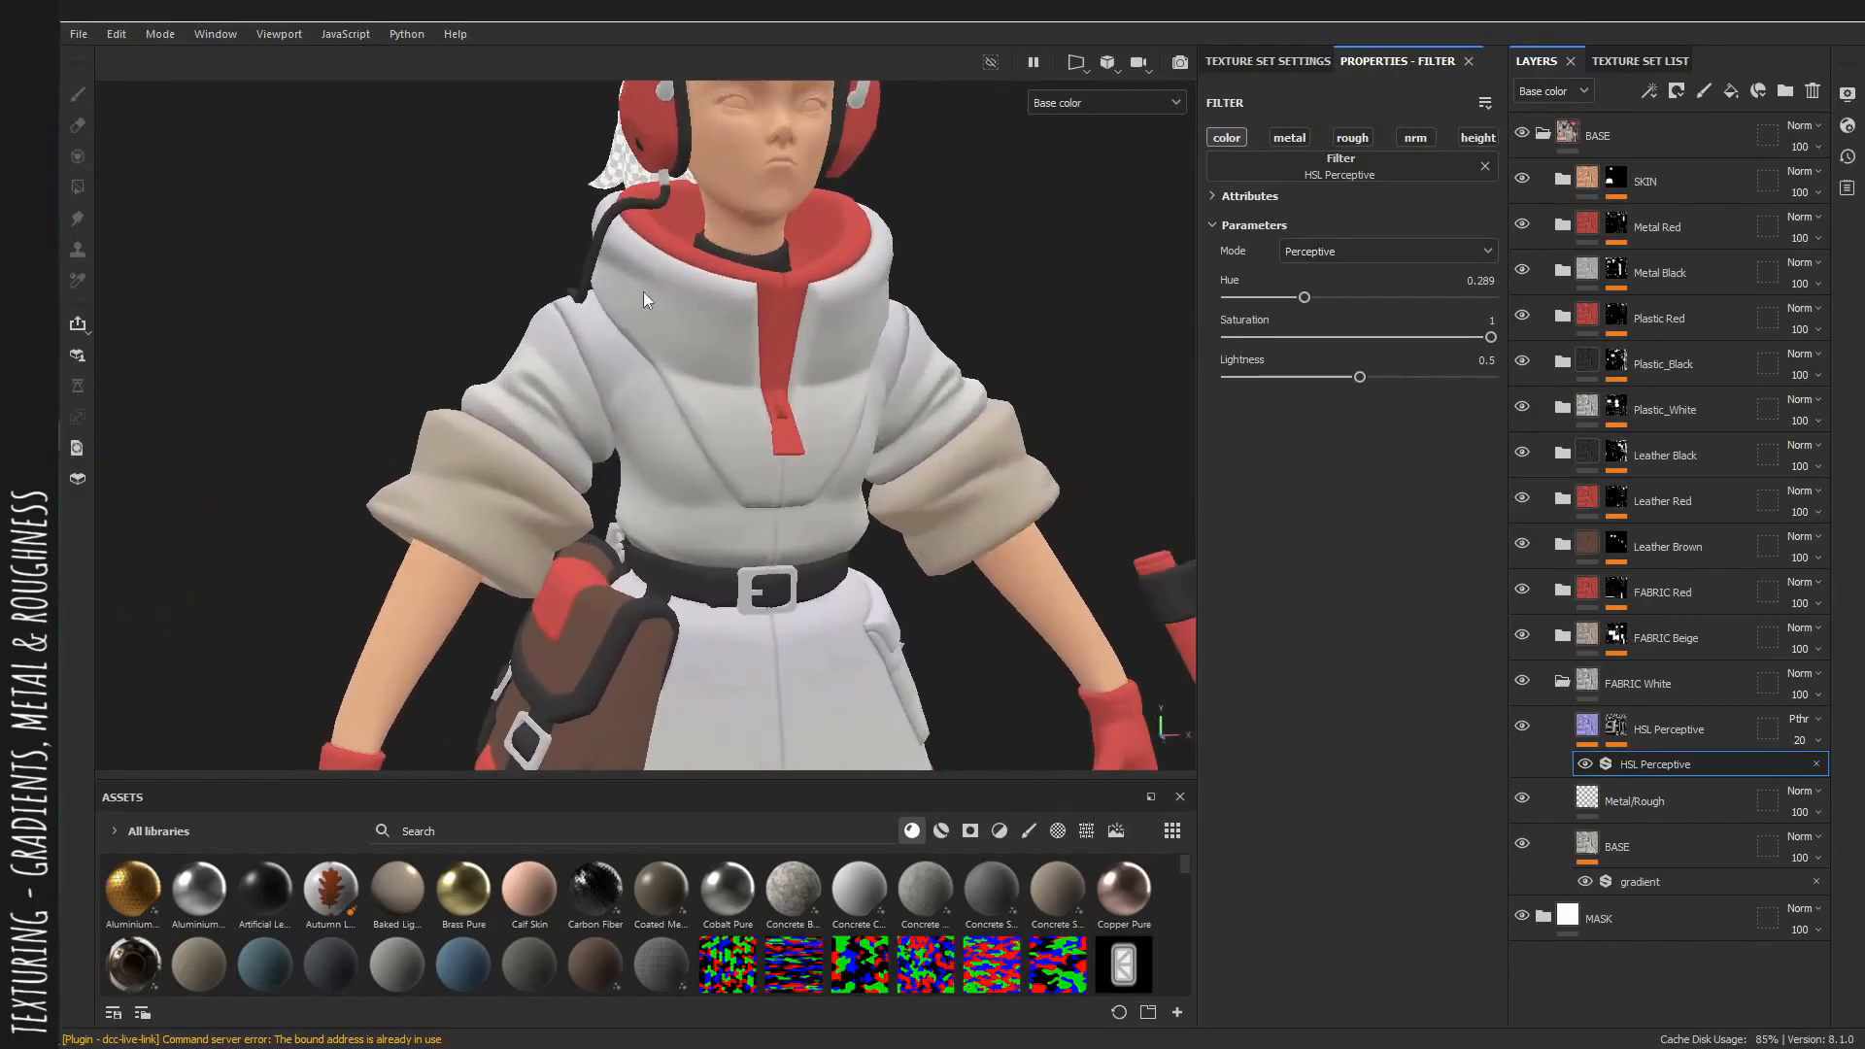
{"action": "right_click_drag", "start_coordinate": [795, 425], "coordinate": [1044, 501], "text": "alt"}
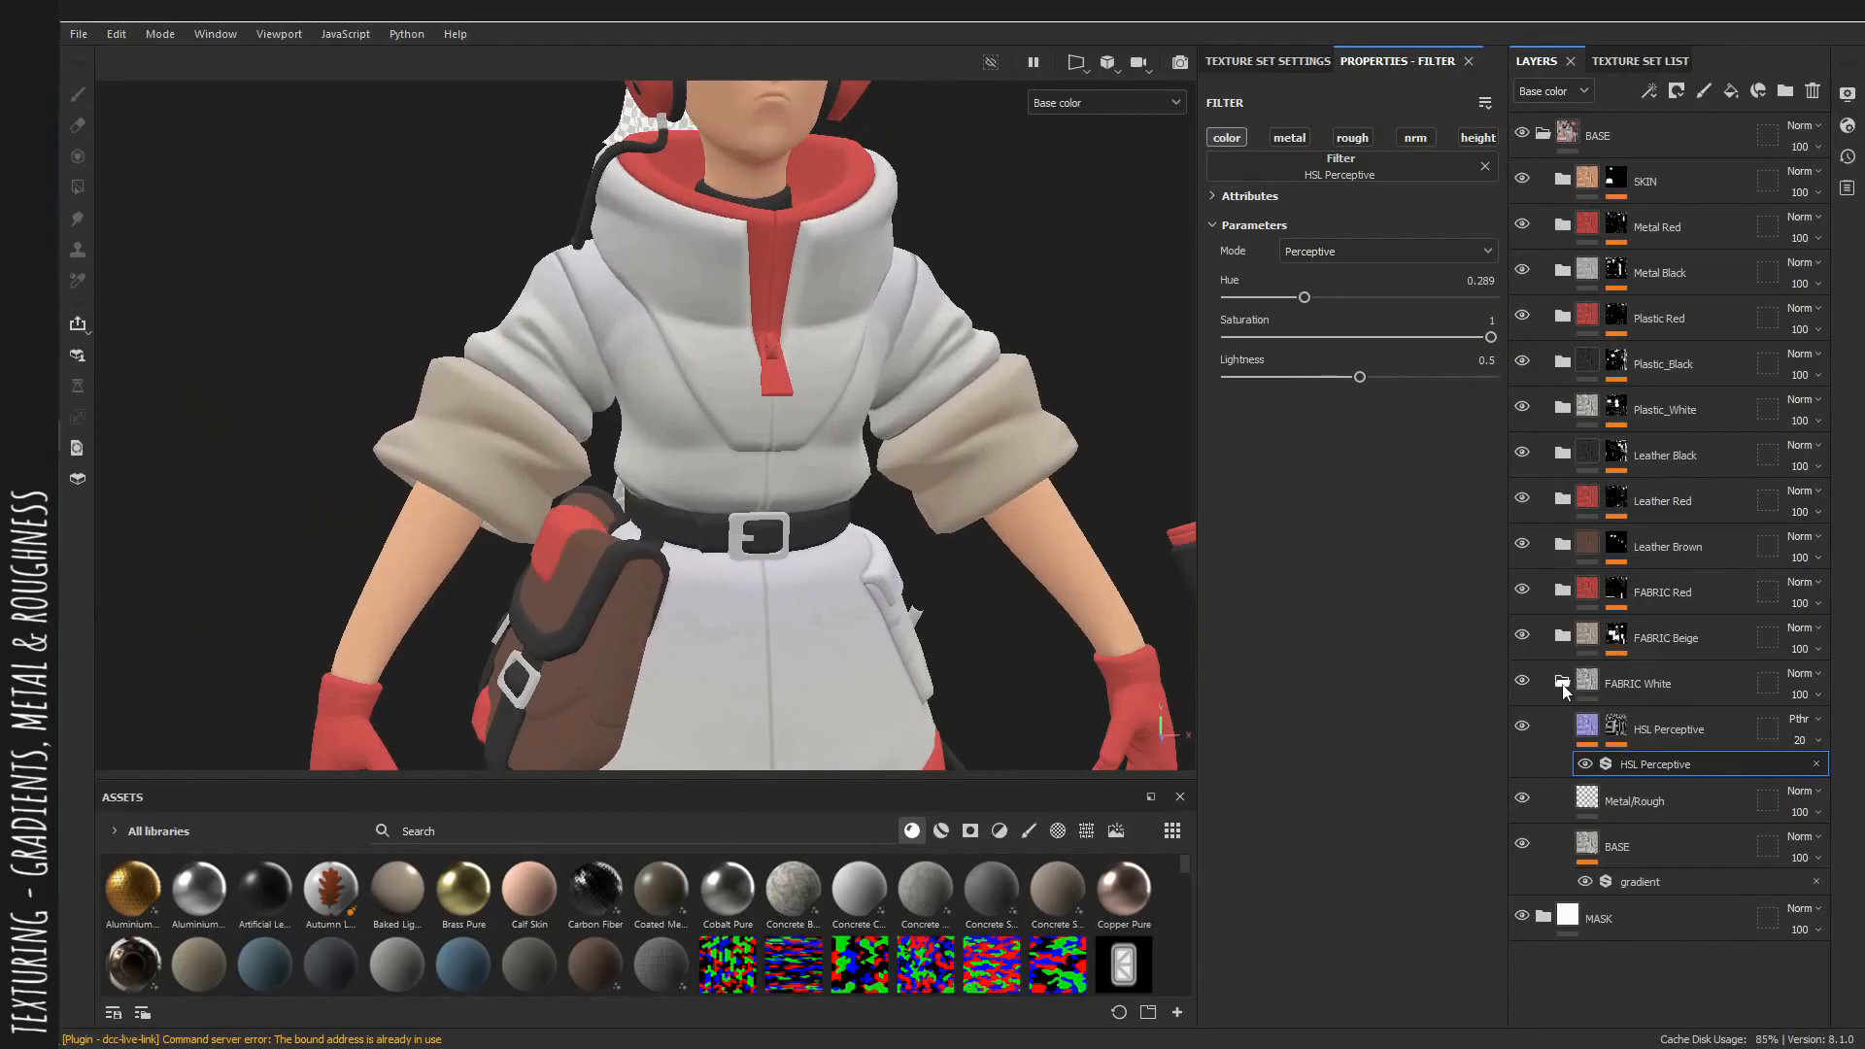
Expand the FABRIC Beige group, select its metal/rough fill layer and set roughness to 0.6008.
{"action": "left_click", "coordinate": [1562, 637]}
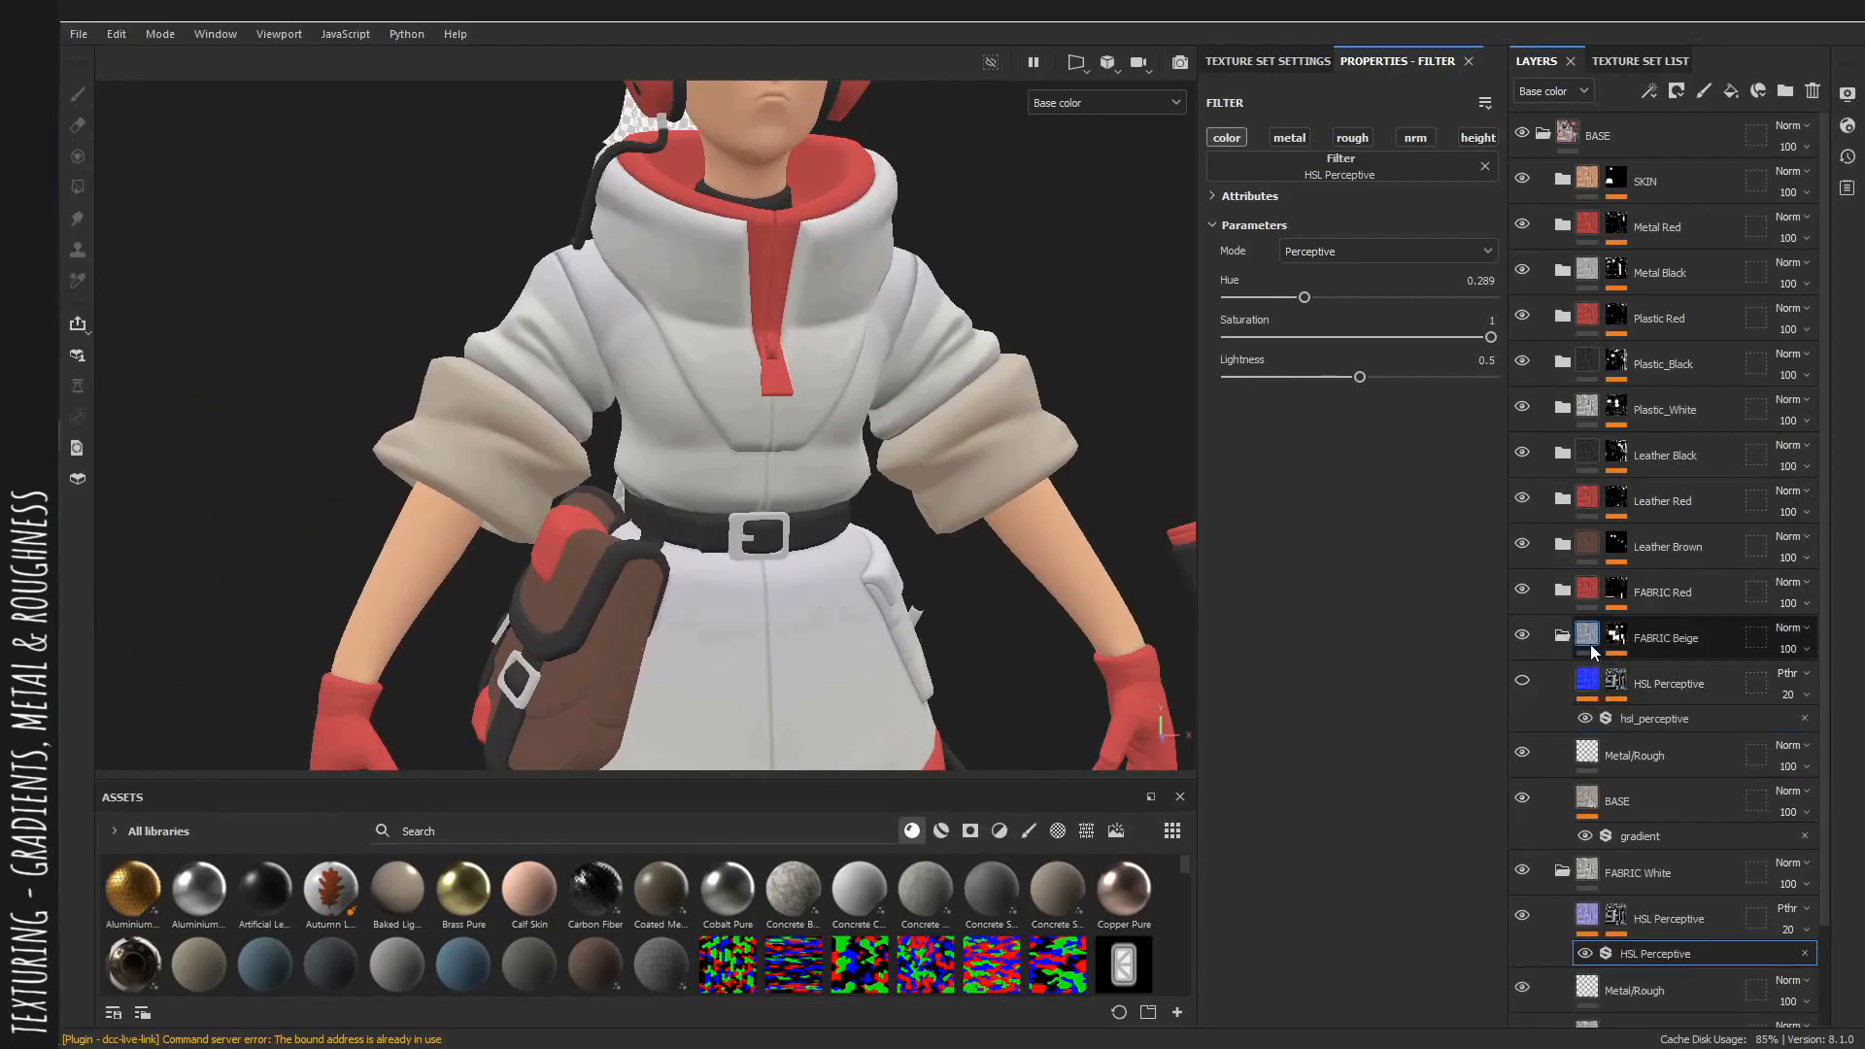
{"action": "left_click", "coordinate": [1593, 649]}
{"action": "key", "text": "m"}
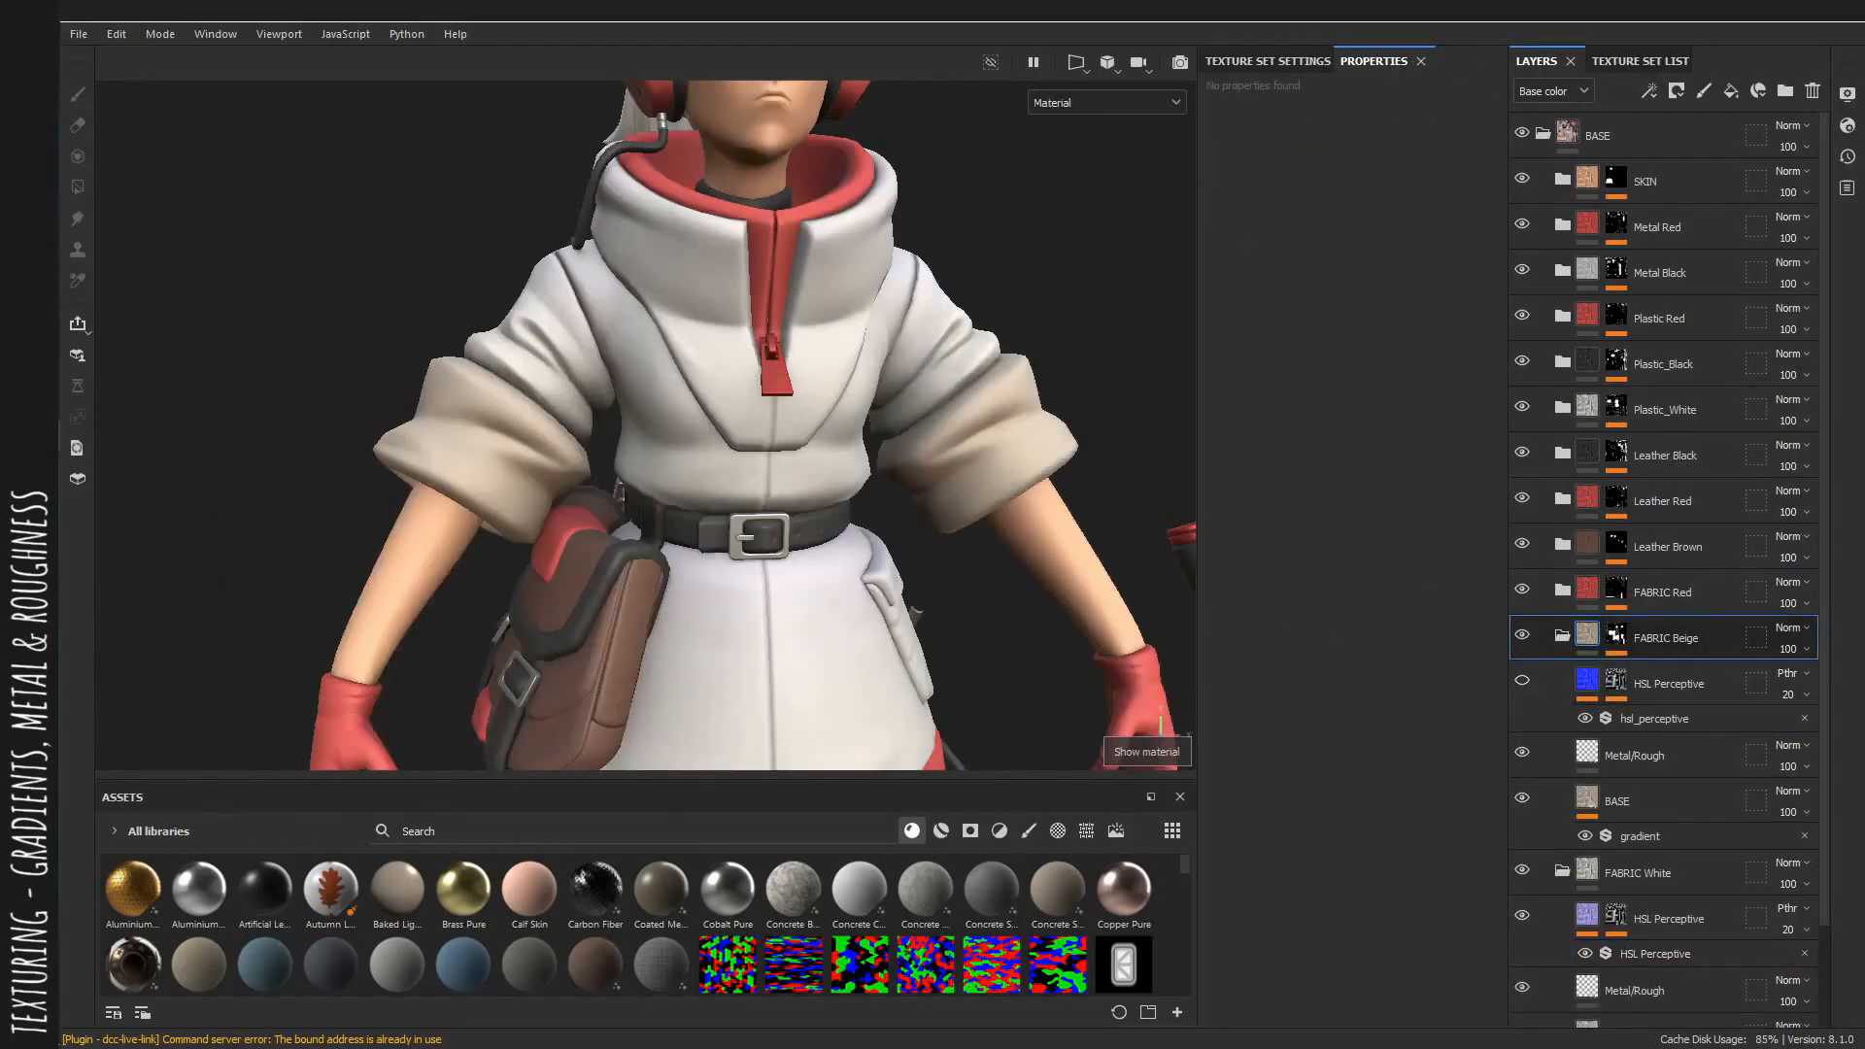
{"action": "left_click", "coordinate": [1684, 765]}
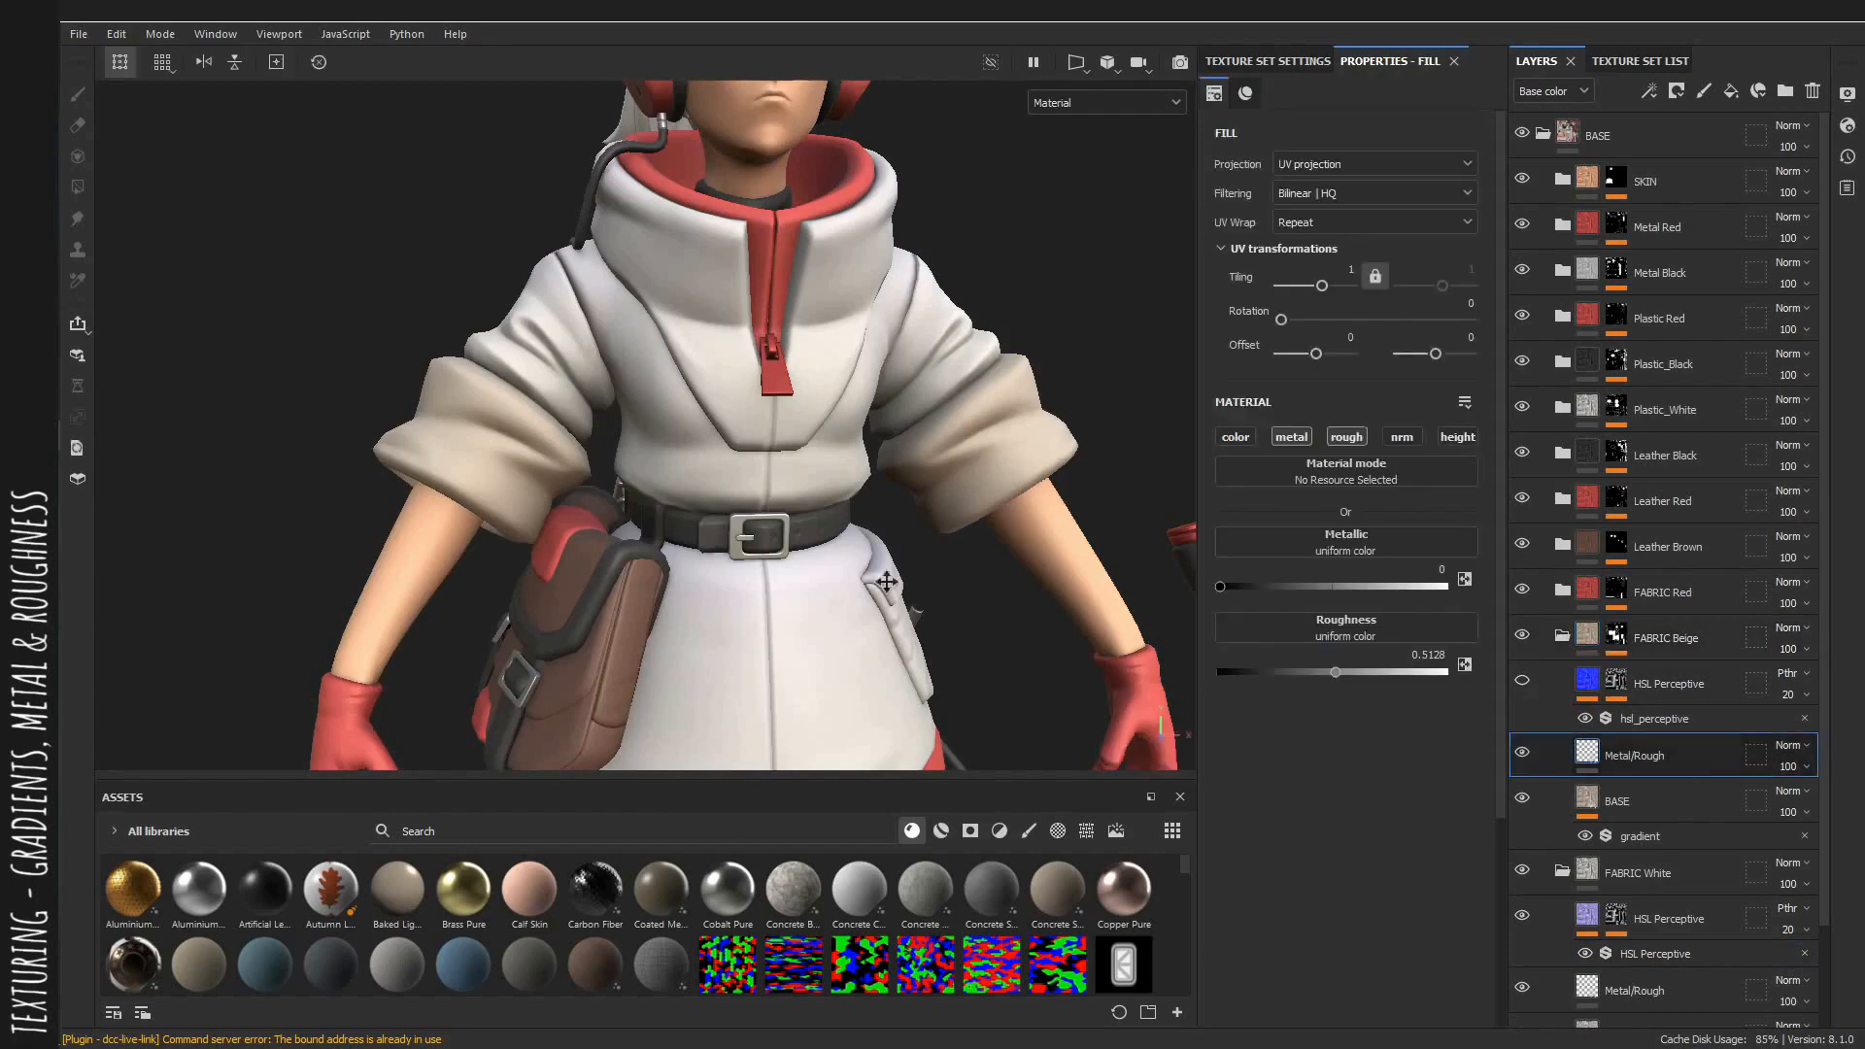
{"action": "middle_click_drag", "start_coordinate": [886, 579], "coordinate": [859, 489], "text": "alt"}
{"action": "left_click_drag", "start_coordinate": [858, 489], "coordinate": [957, 544], "text": "alt"}
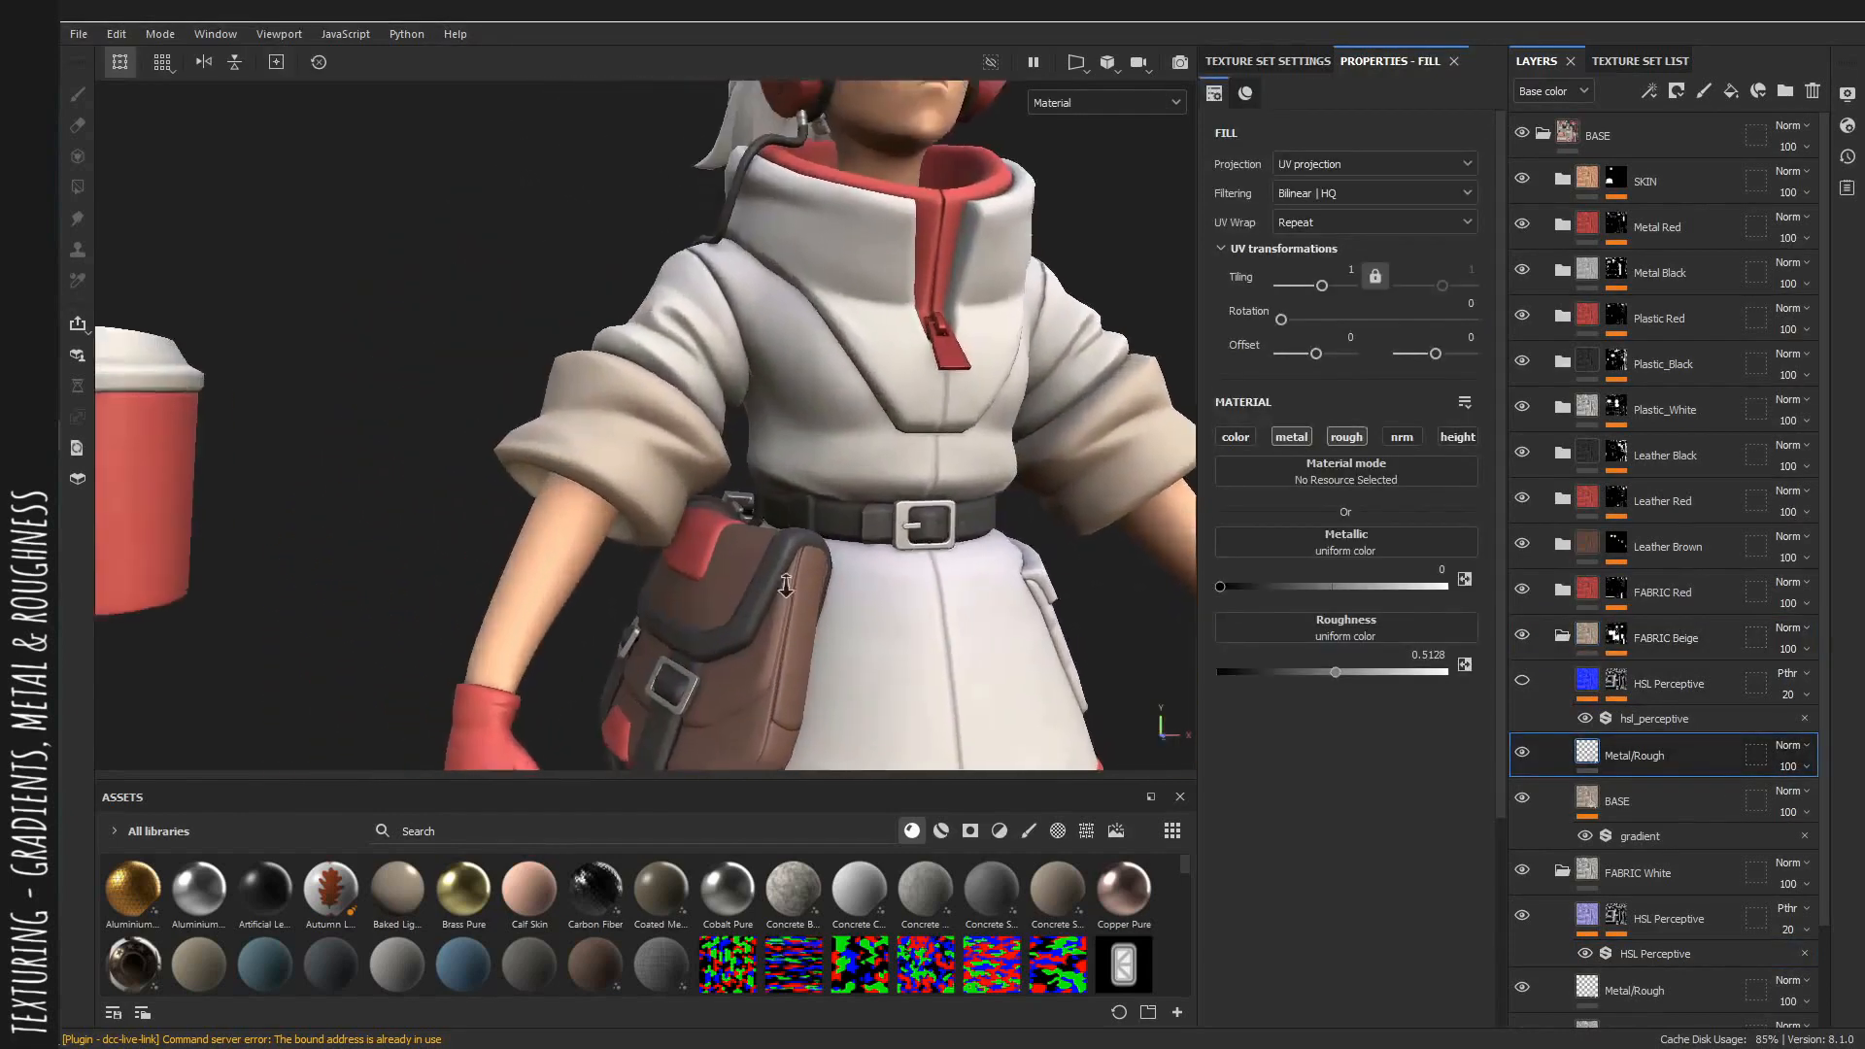
{"action": "right_click_drag", "start_coordinate": [956, 544], "coordinate": [1156, 626], "text": "alt"}
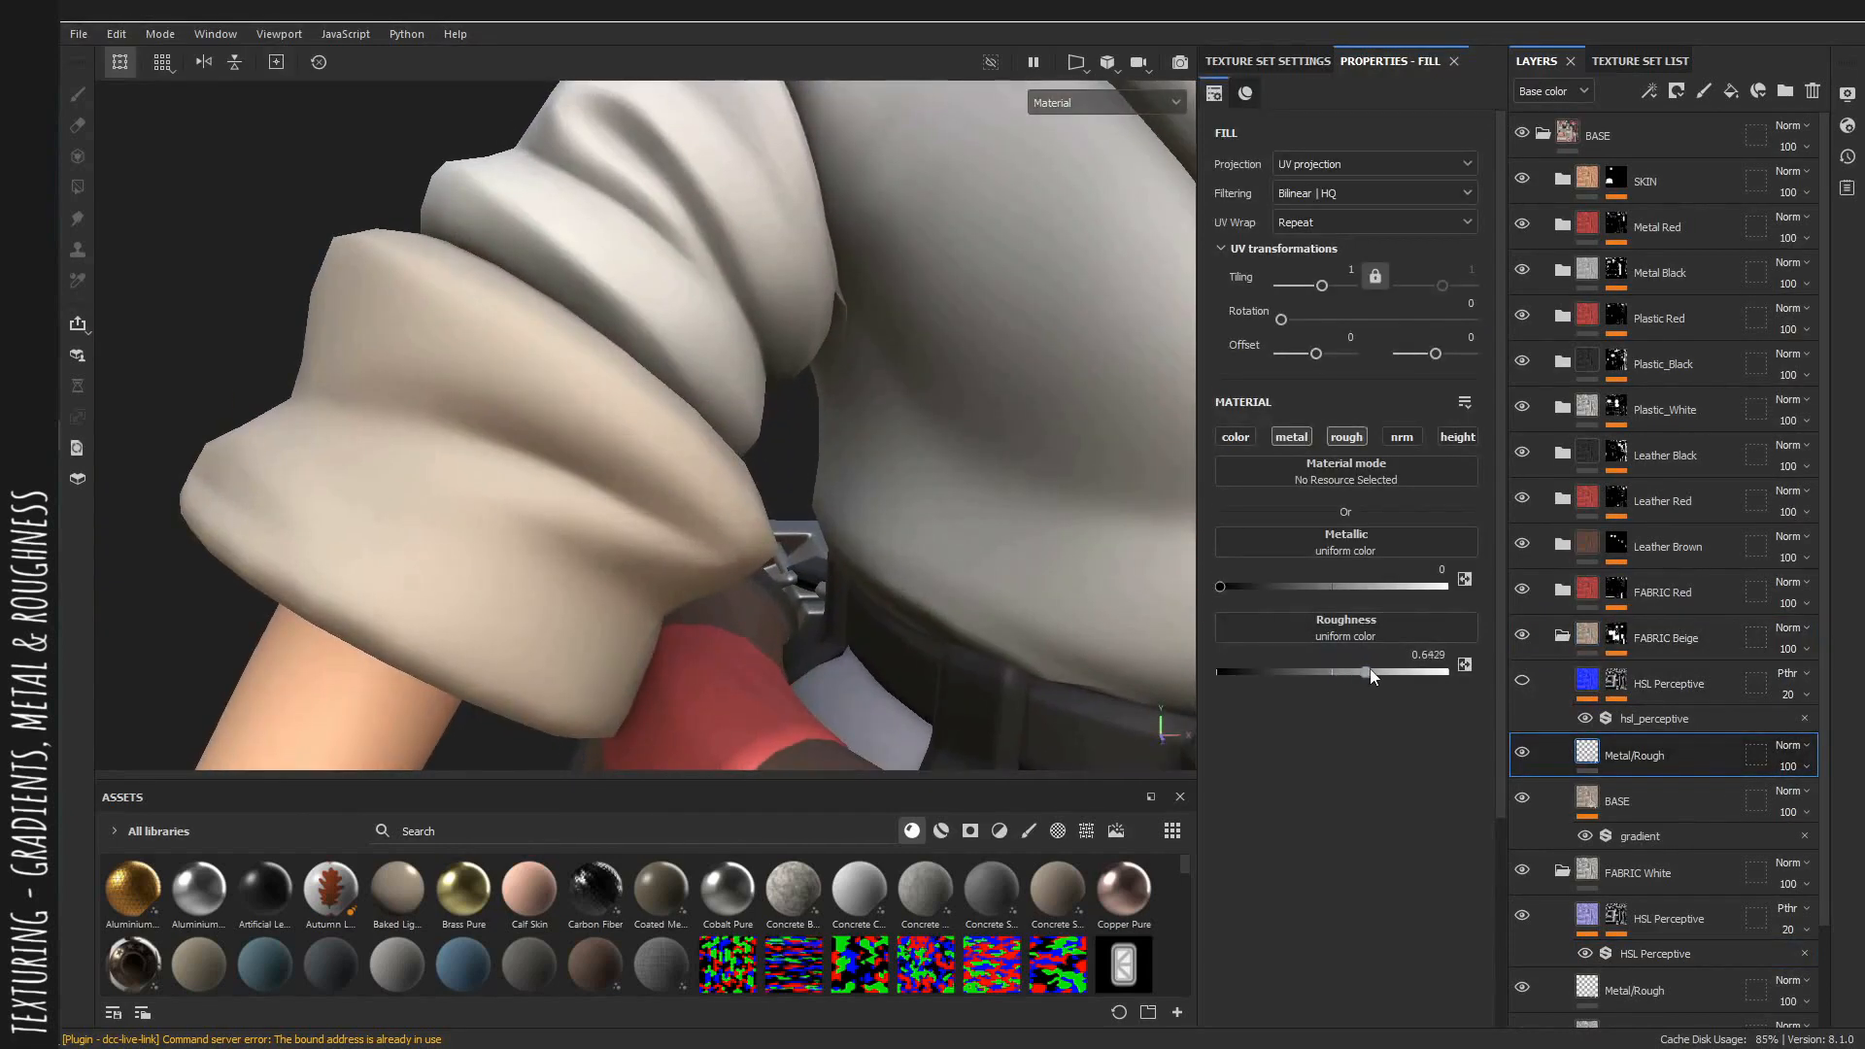
{"action": "mouse_move", "coordinate": [1369, 668]}
{"action": "left_mouse_down"}
{"action": "mouse_move", "coordinate": [1296, 673]}
{"action": "mouse_move", "coordinate": [1360, 683]}
{"action": "left_mouse_up"}
Select the FABRIC Beige HSL Perceptive filter, set hue to 0.437 and the layer opacity to 61.
{"action": "right_click_drag", "start_coordinate": [825, 495], "coordinate": [651, 403], "text": "alt"}
{"action": "left_click_drag", "start_coordinate": [867, 439], "coordinate": [769, 413], "text": "alt"}
{"action": "right_click_drag", "start_coordinate": [769, 413], "coordinate": [430, 372], "text": "alt"}
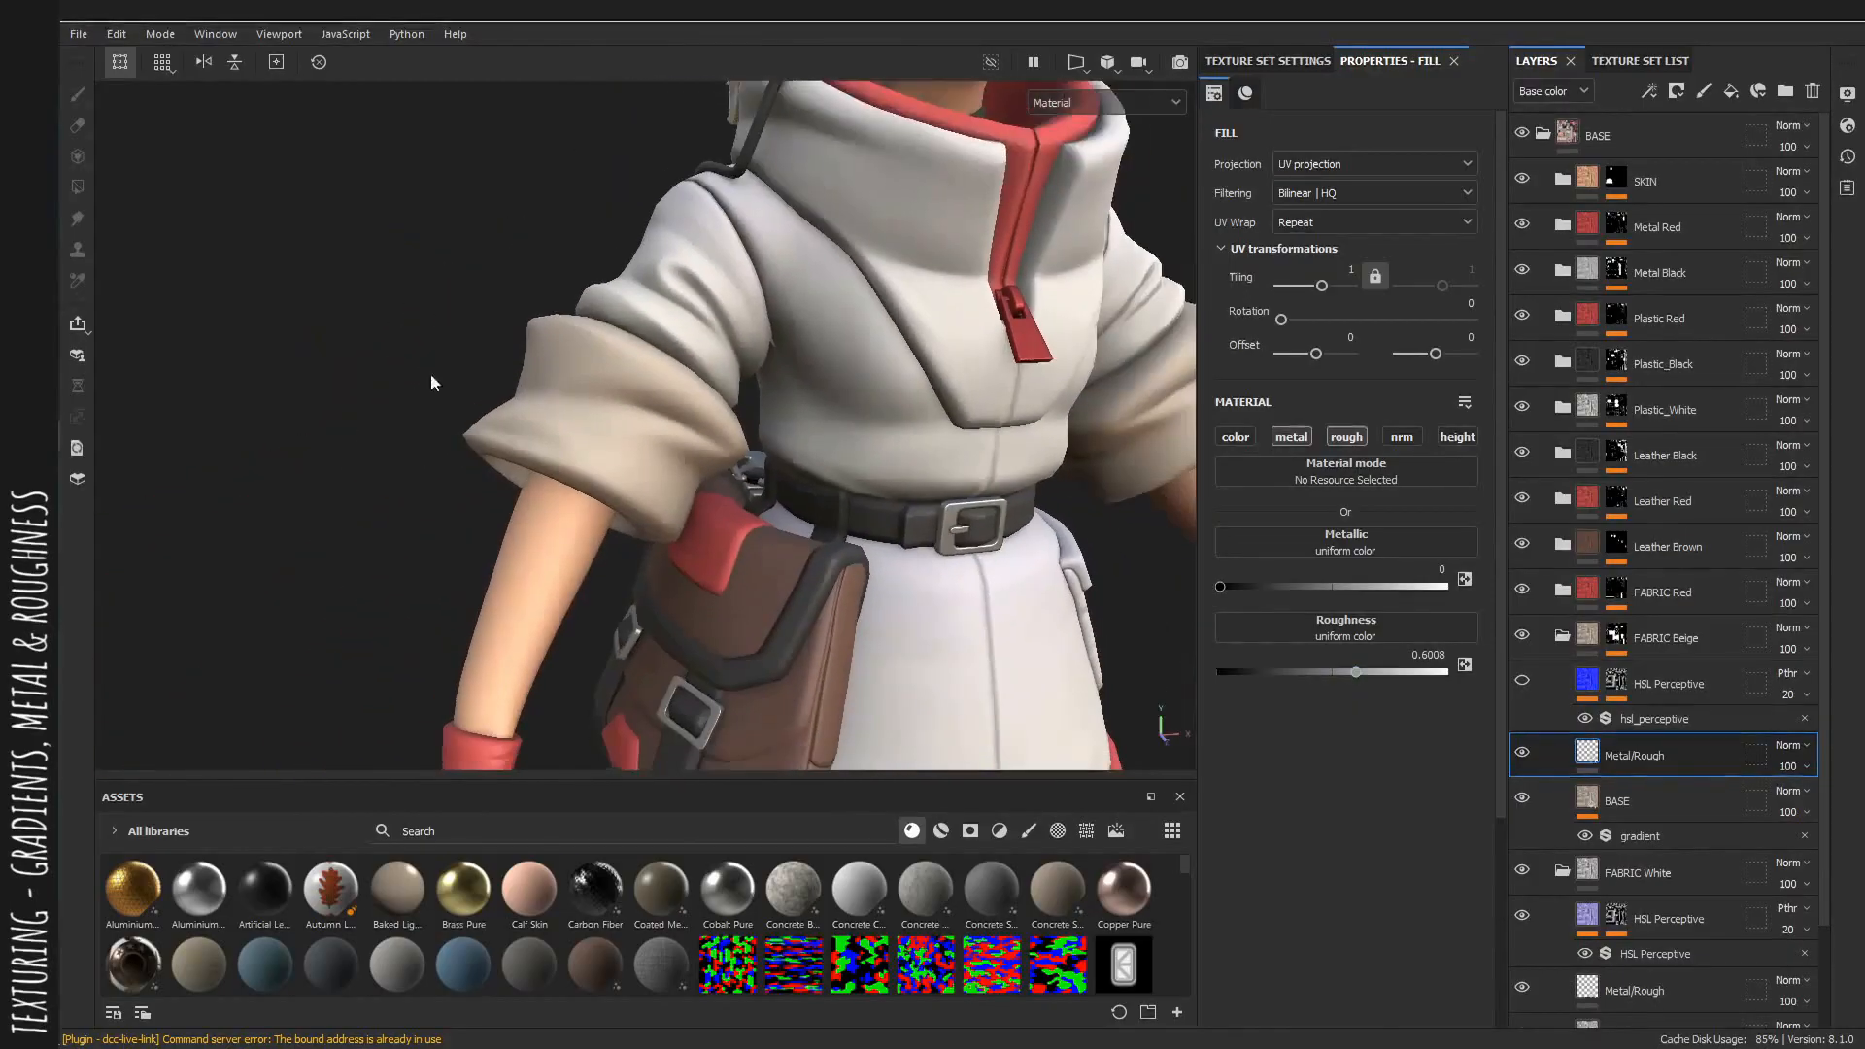
{"action": "middle_click_drag", "start_coordinate": [429, 373], "coordinate": [347, 314], "text": "alt"}
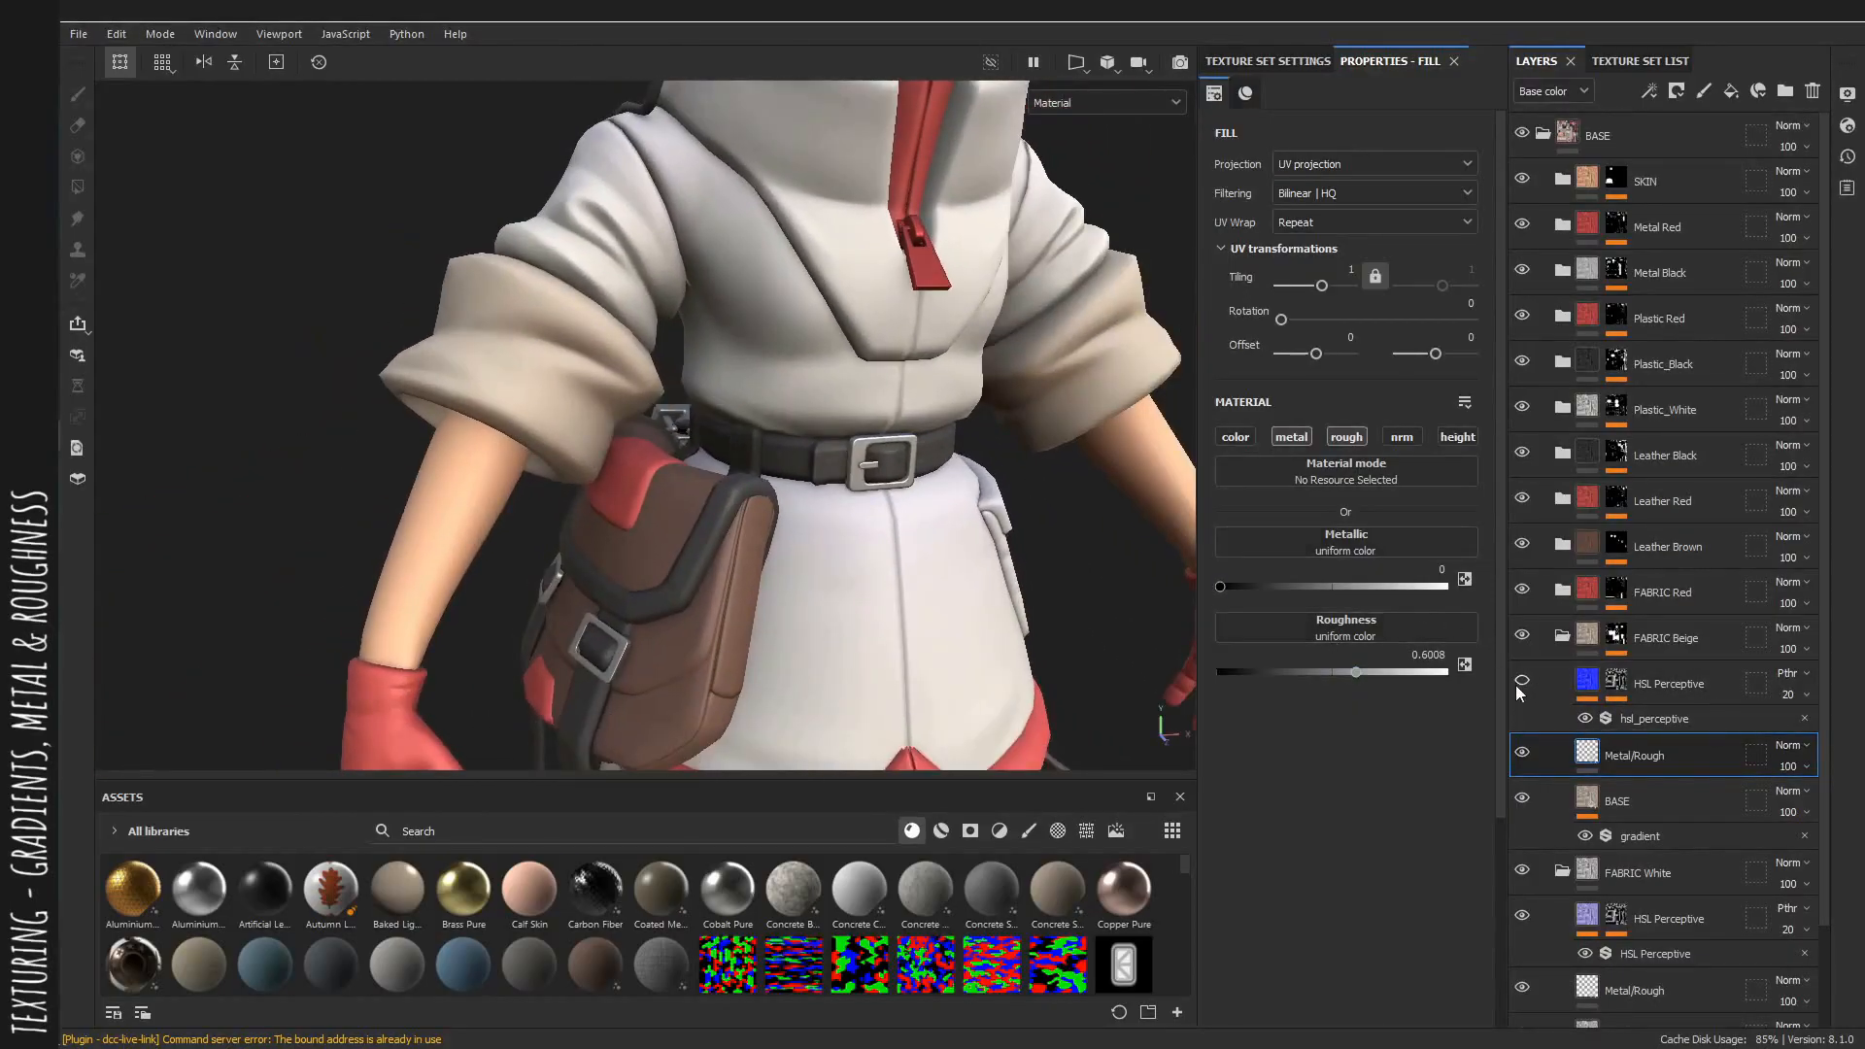
{"action": "left_click", "coordinate": [1652, 718]}
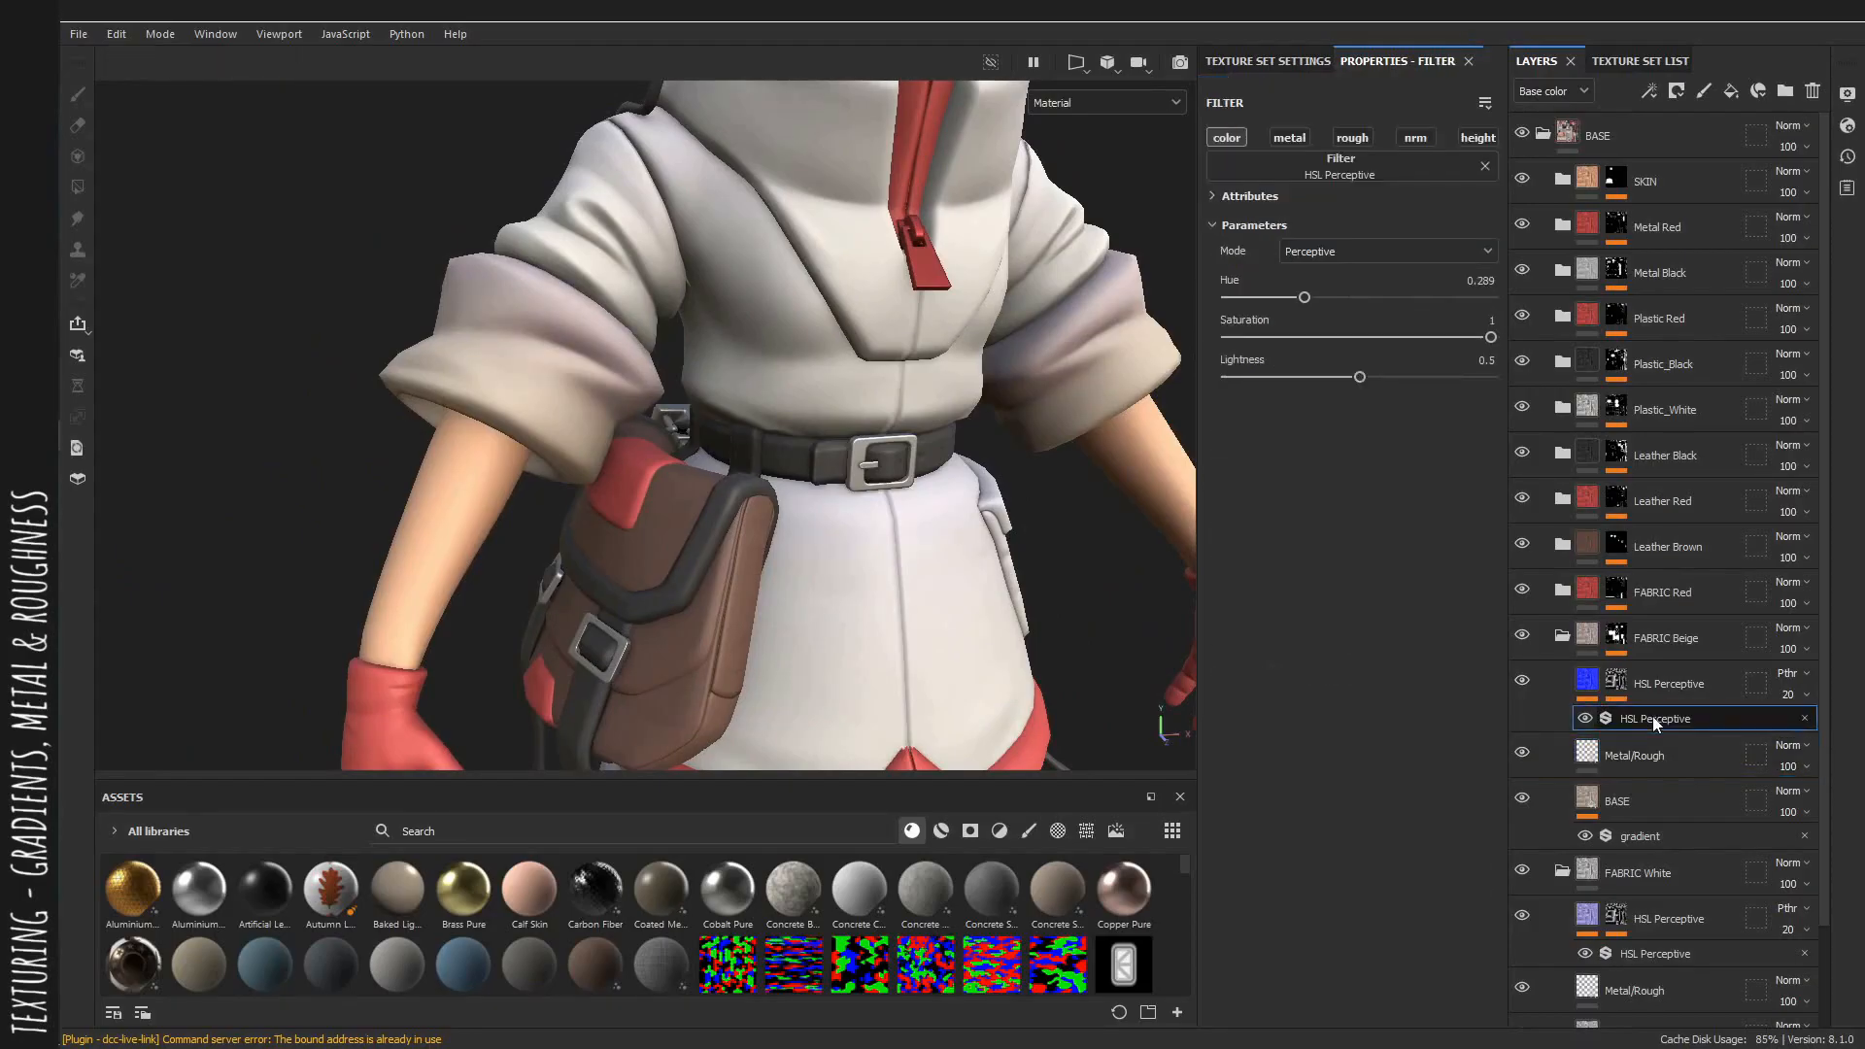
{"action": "right_click_drag", "start_coordinate": [947, 505], "coordinate": [791, 524], "text": "alt"}
{"action": "middle_click_drag", "start_coordinate": [791, 525], "coordinate": [775, 204], "text": "alt"}
{"action": "right_click_drag", "start_coordinate": [870, 383], "coordinate": [822, 415], "text": "alt"}
{"action": "middle_click_drag", "start_coordinate": [821, 415], "coordinate": [849, 341], "text": "alt"}
{"action": "right_click_drag", "start_coordinate": [685, 417], "coordinate": [807, 411], "text": "alt"}
{"action": "middle_click_drag", "start_coordinate": [729, 452], "coordinate": [727, 517], "text": "alt"}
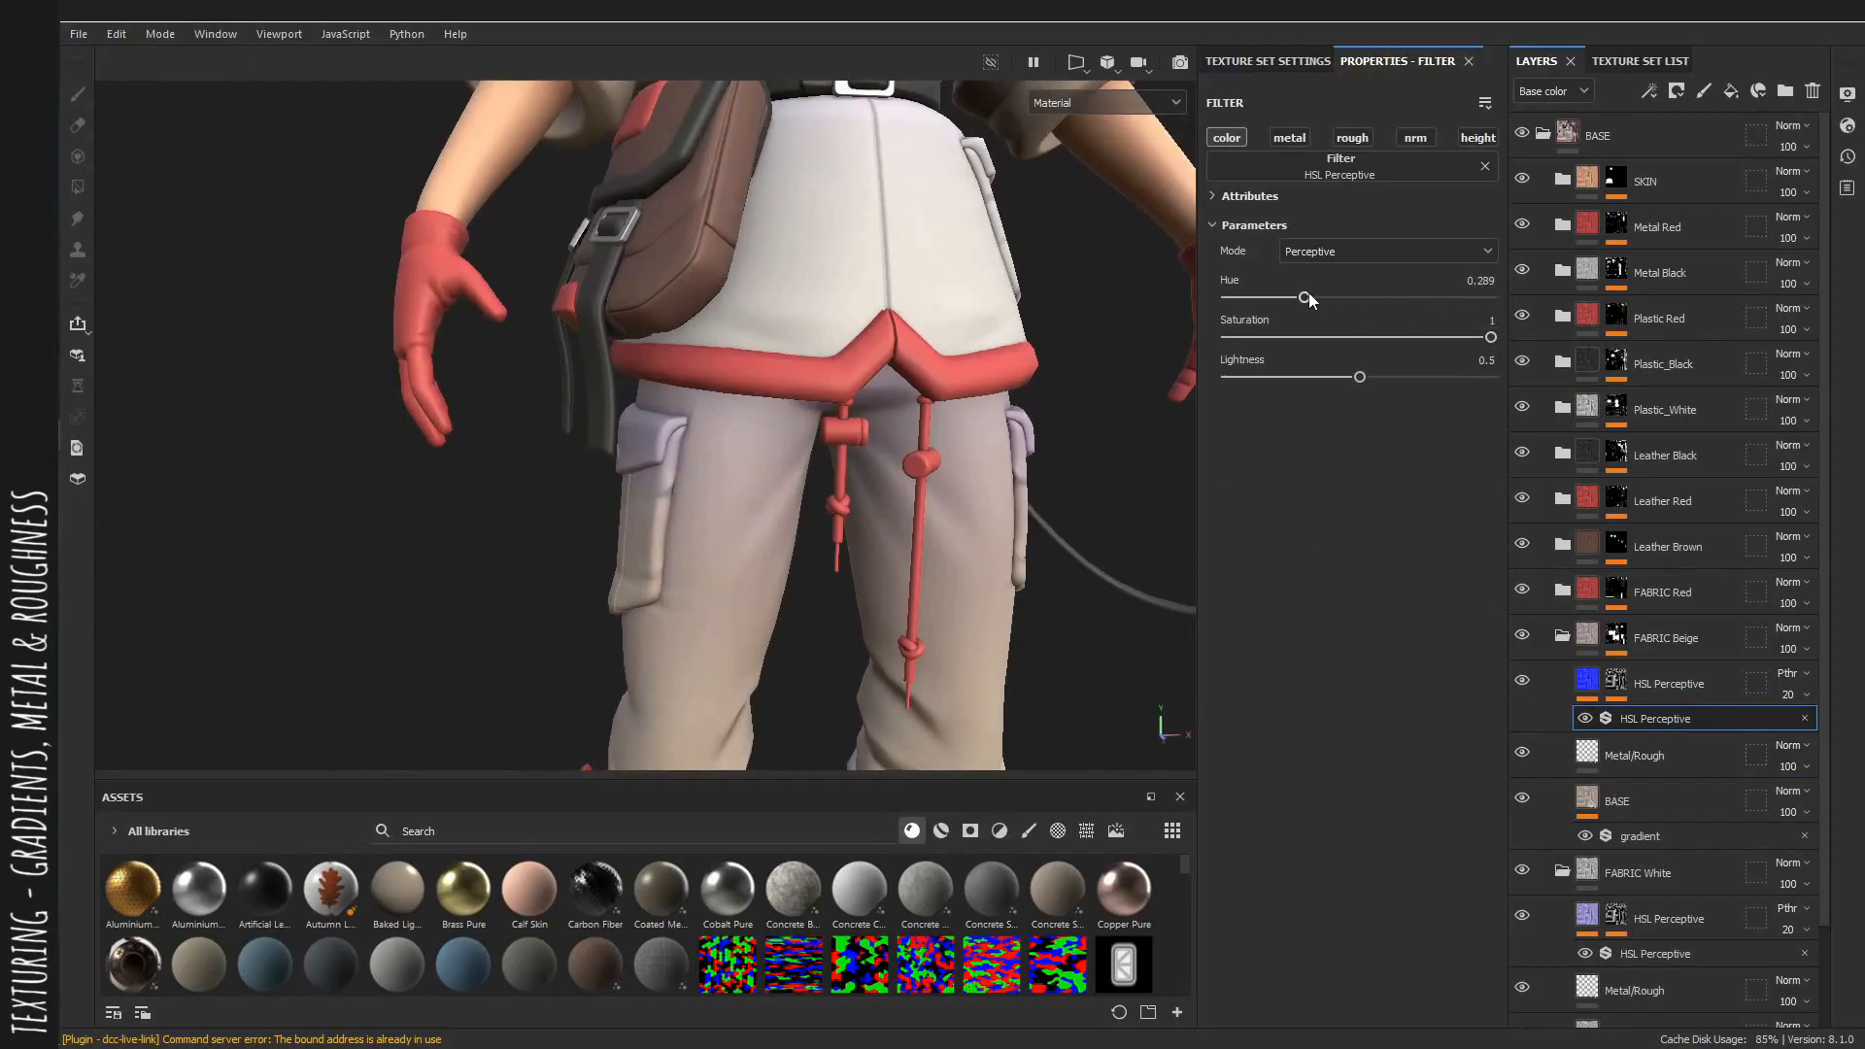
{"action": "left_click_drag", "start_coordinate": [1382, 298], "coordinate": [1345, 302]}
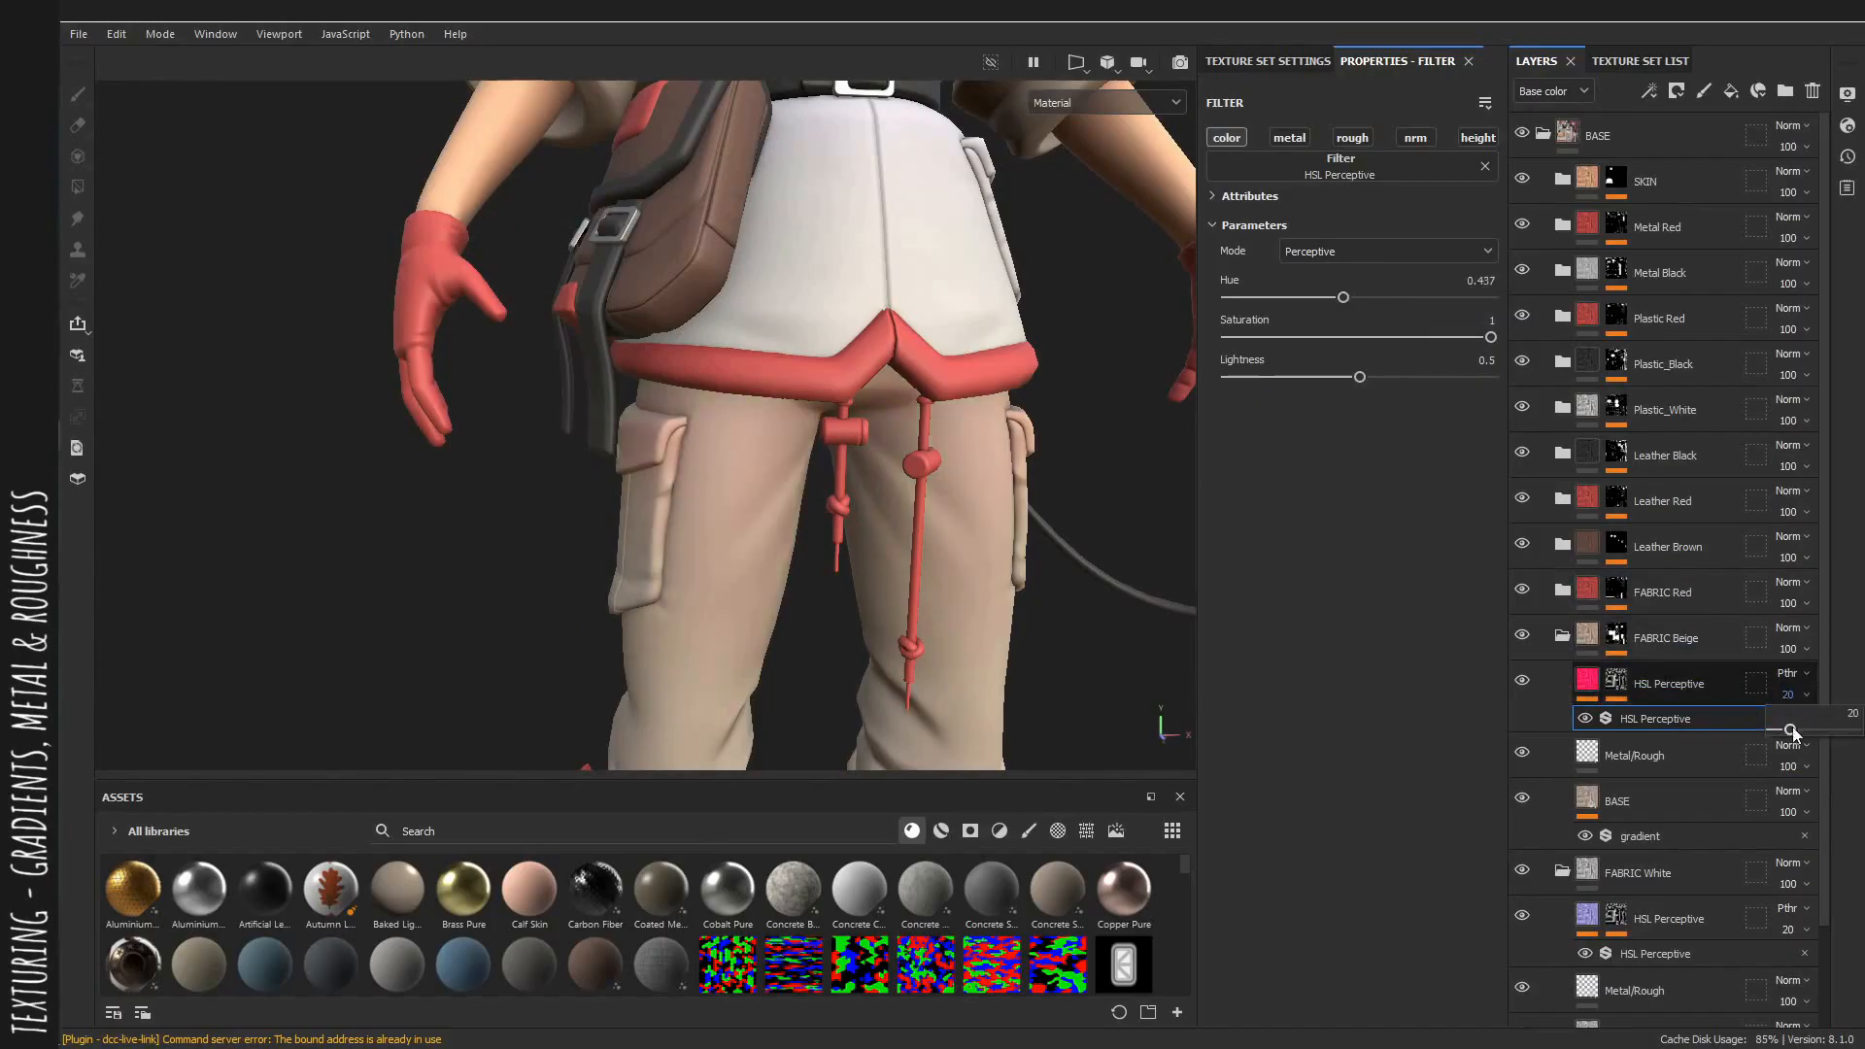
{"action": "left_click_drag", "start_coordinate": [1792, 730], "coordinate": [1828, 730]}
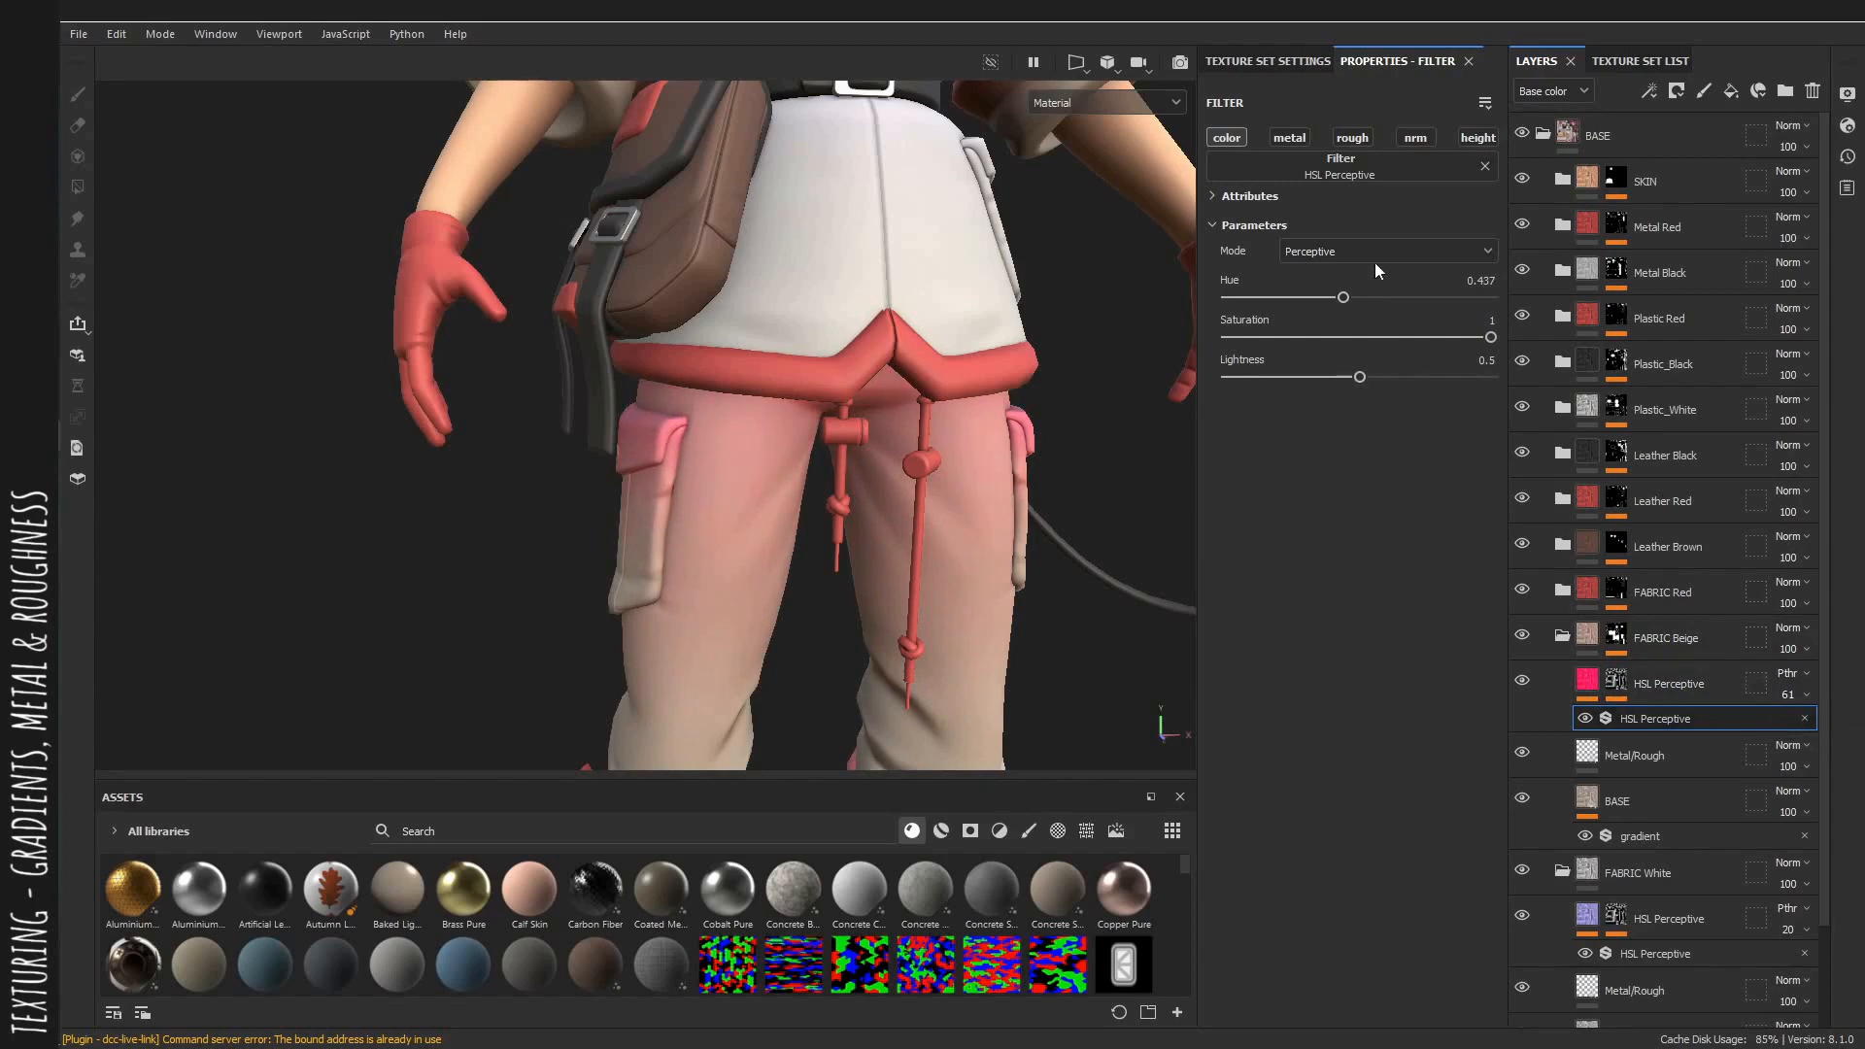
Set the beige HSL filter's hue to 0.463, saturation to 0.785 and lightness to 0.396.
{"action": "left_click_drag", "start_coordinate": [1345, 297], "coordinate": [1353, 303]}
{"action": "left_click_drag", "start_coordinate": [1467, 339], "coordinate": [1333, 381]}
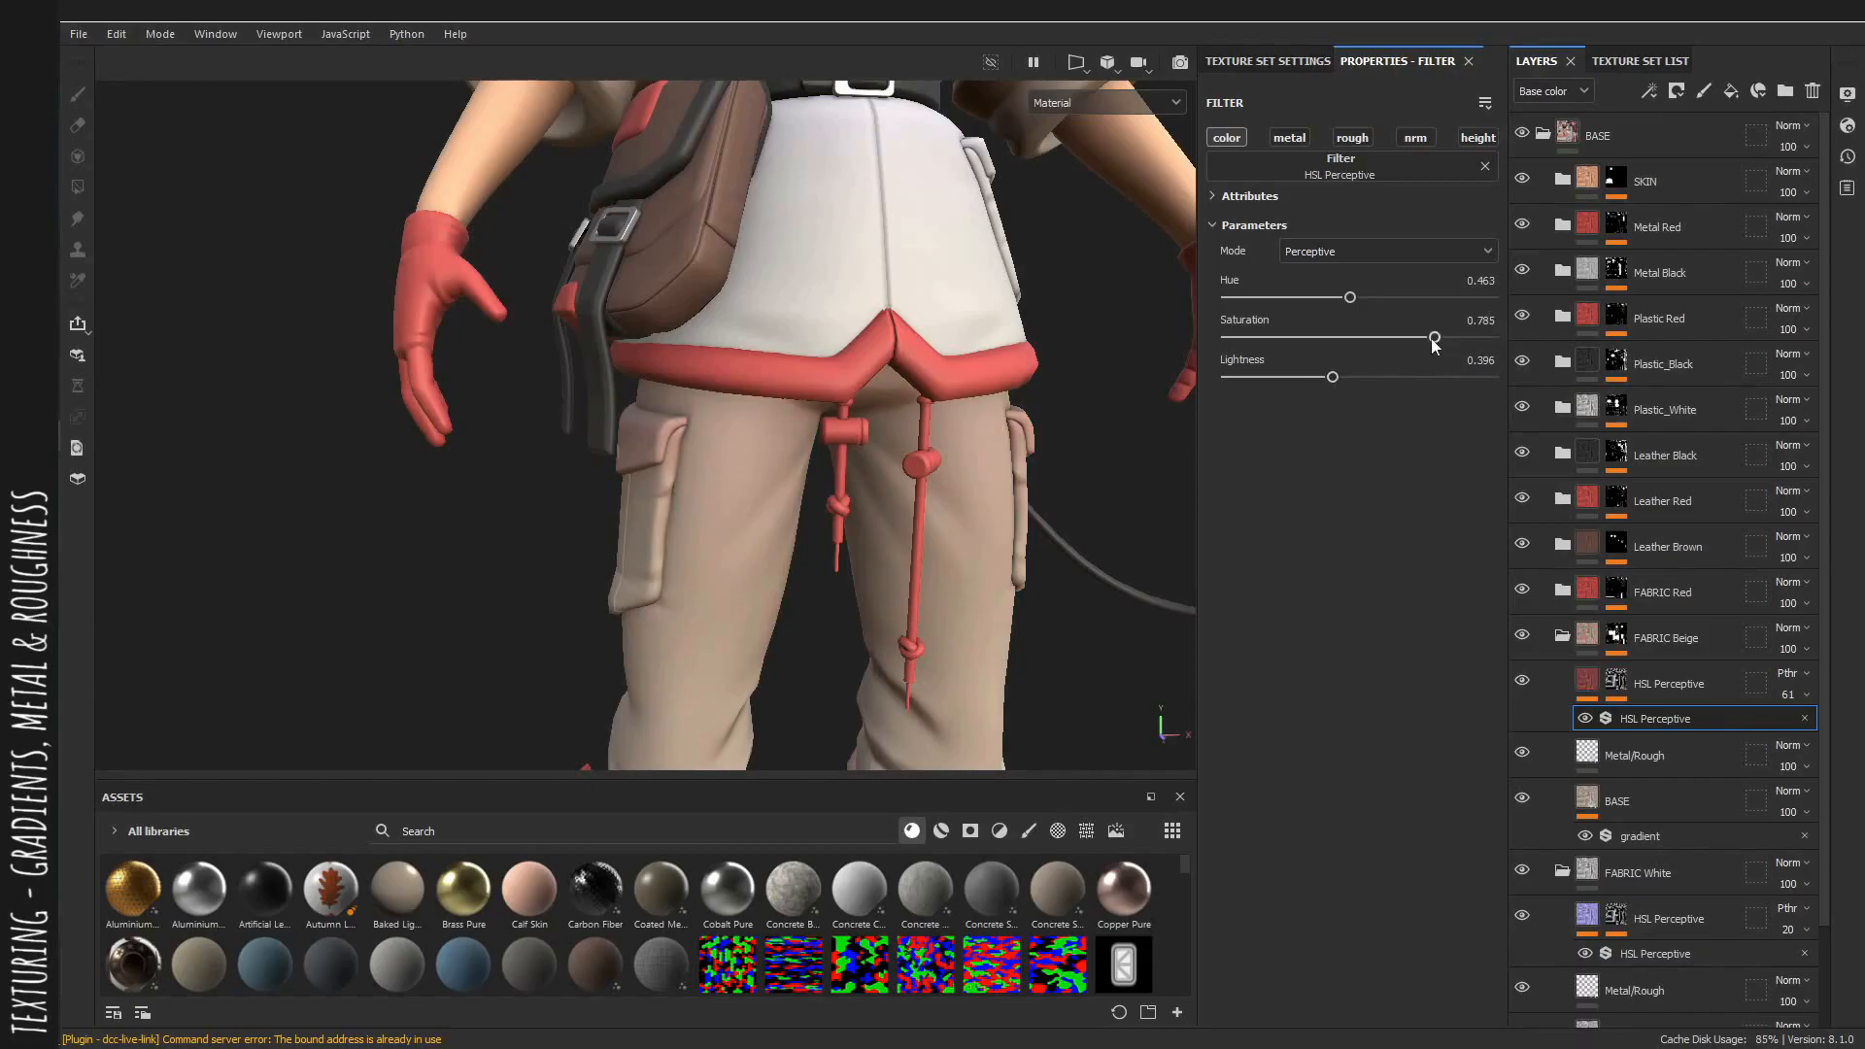
{"action": "key", "text": "f"}
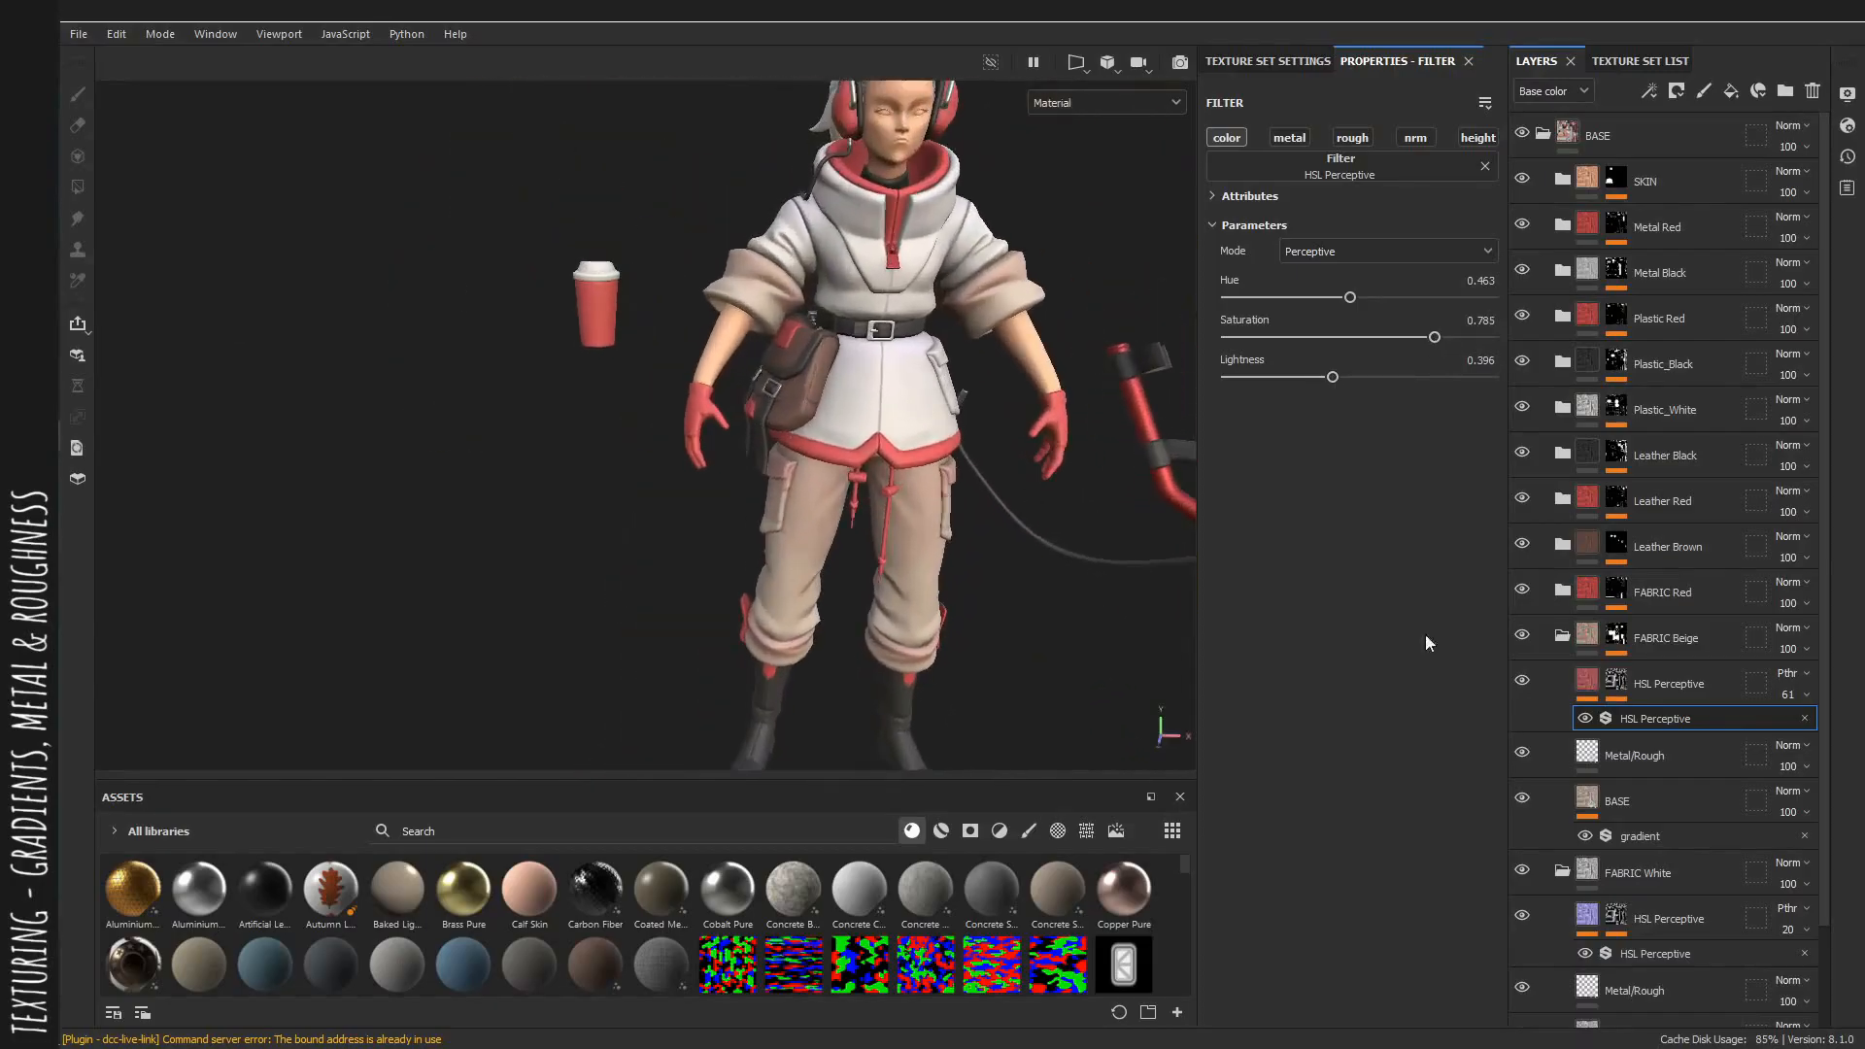
{"action": "key", "text": "c"}
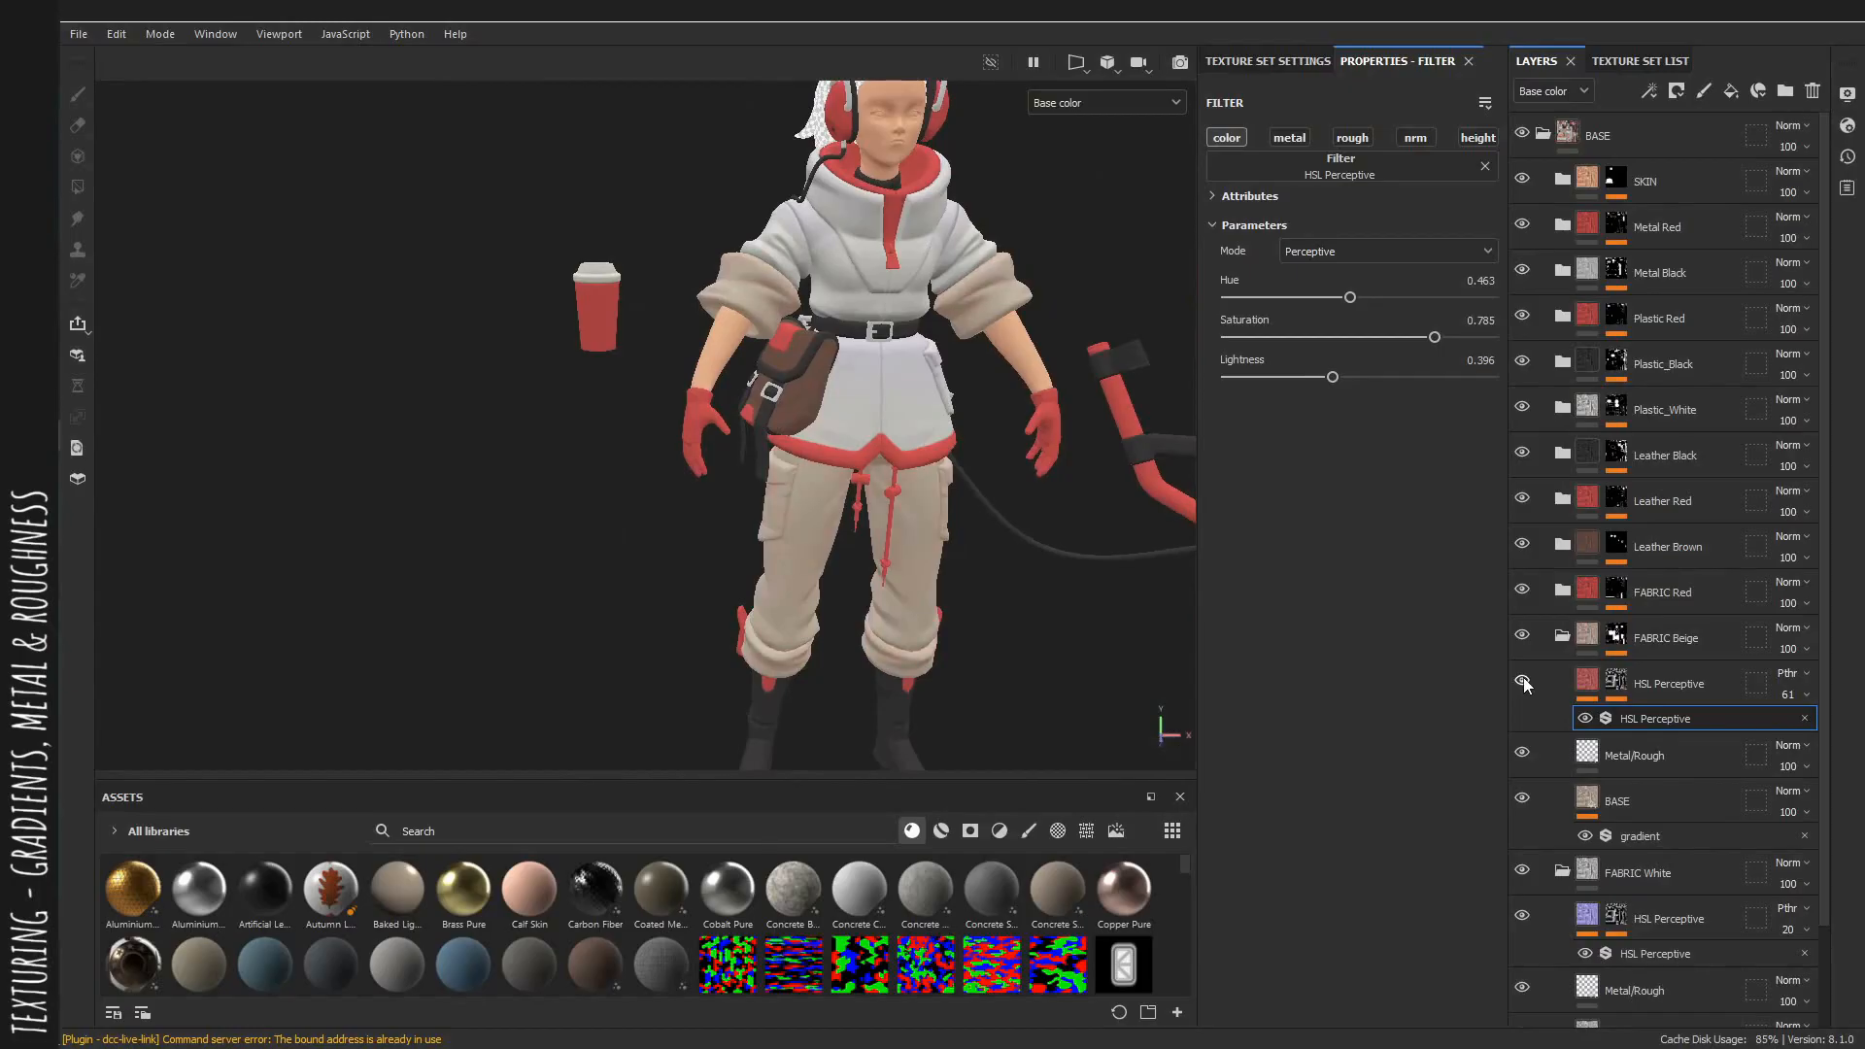
Set the beige HSL filter's hue to 0.478 and saturation to 0.667.
{"action": "left_click", "coordinate": [1524, 678]}
{"action": "right_click_drag", "start_coordinate": [934, 406], "coordinate": [976, 442], "text": "alt"}
{"action": "middle_click_drag", "start_coordinate": [916, 345], "coordinate": [888, 390], "text": "alt"}
{"action": "right_click_drag", "start_coordinate": [831, 369], "coordinate": [902, 376], "text": "alt"}
{"action": "middle_click_drag", "start_coordinate": [901, 377], "coordinate": [868, 443], "text": "alt"}
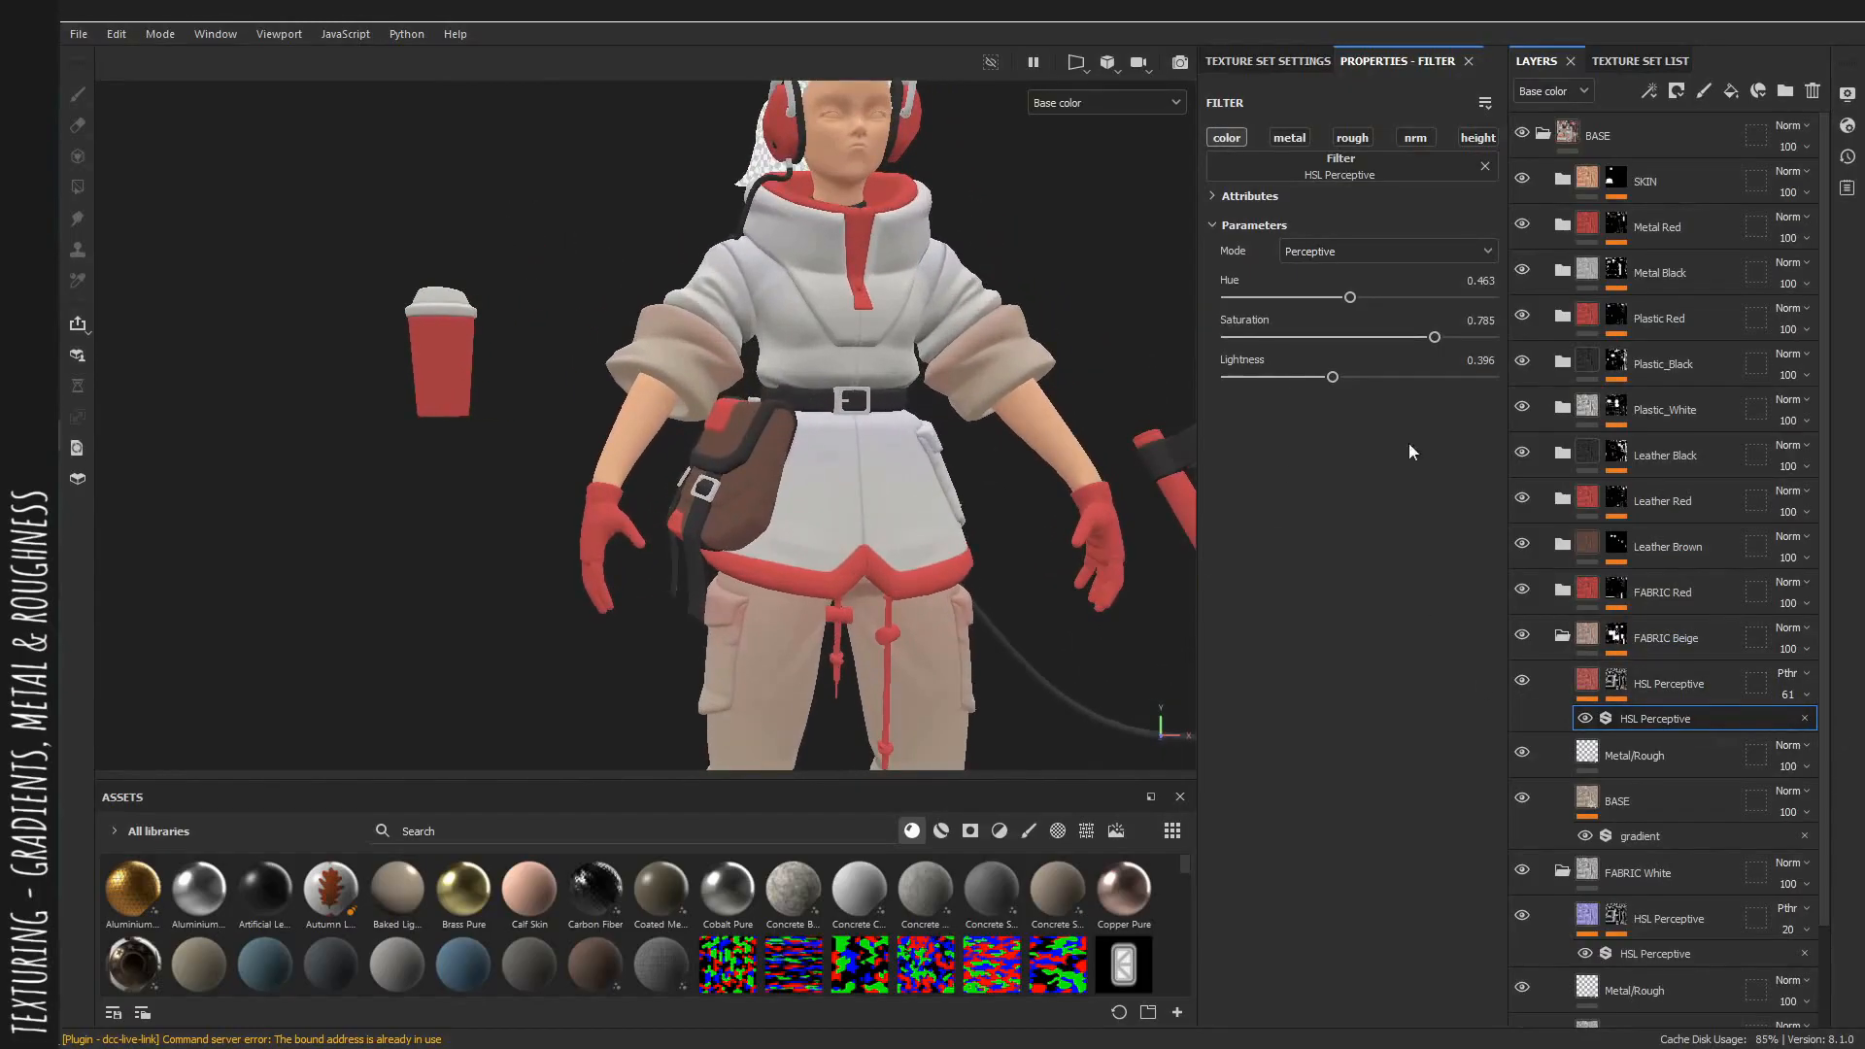
{"action": "left_click", "coordinate": [1354, 296]}
{"action": "left_click_drag", "start_coordinate": [1427, 336], "coordinate": [1414, 341]}
Toggle the beige HSL layer's visibility to compare the pants with and without it in the material view.
{"action": "right_click_drag", "start_coordinate": [908, 533], "coordinate": [835, 524], "text": "alt"}
{"action": "middle_click_drag", "start_coordinate": [836, 524], "coordinate": [847, 434], "text": "alt"}
{"action": "left_click", "coordinate": [1516, 680]}
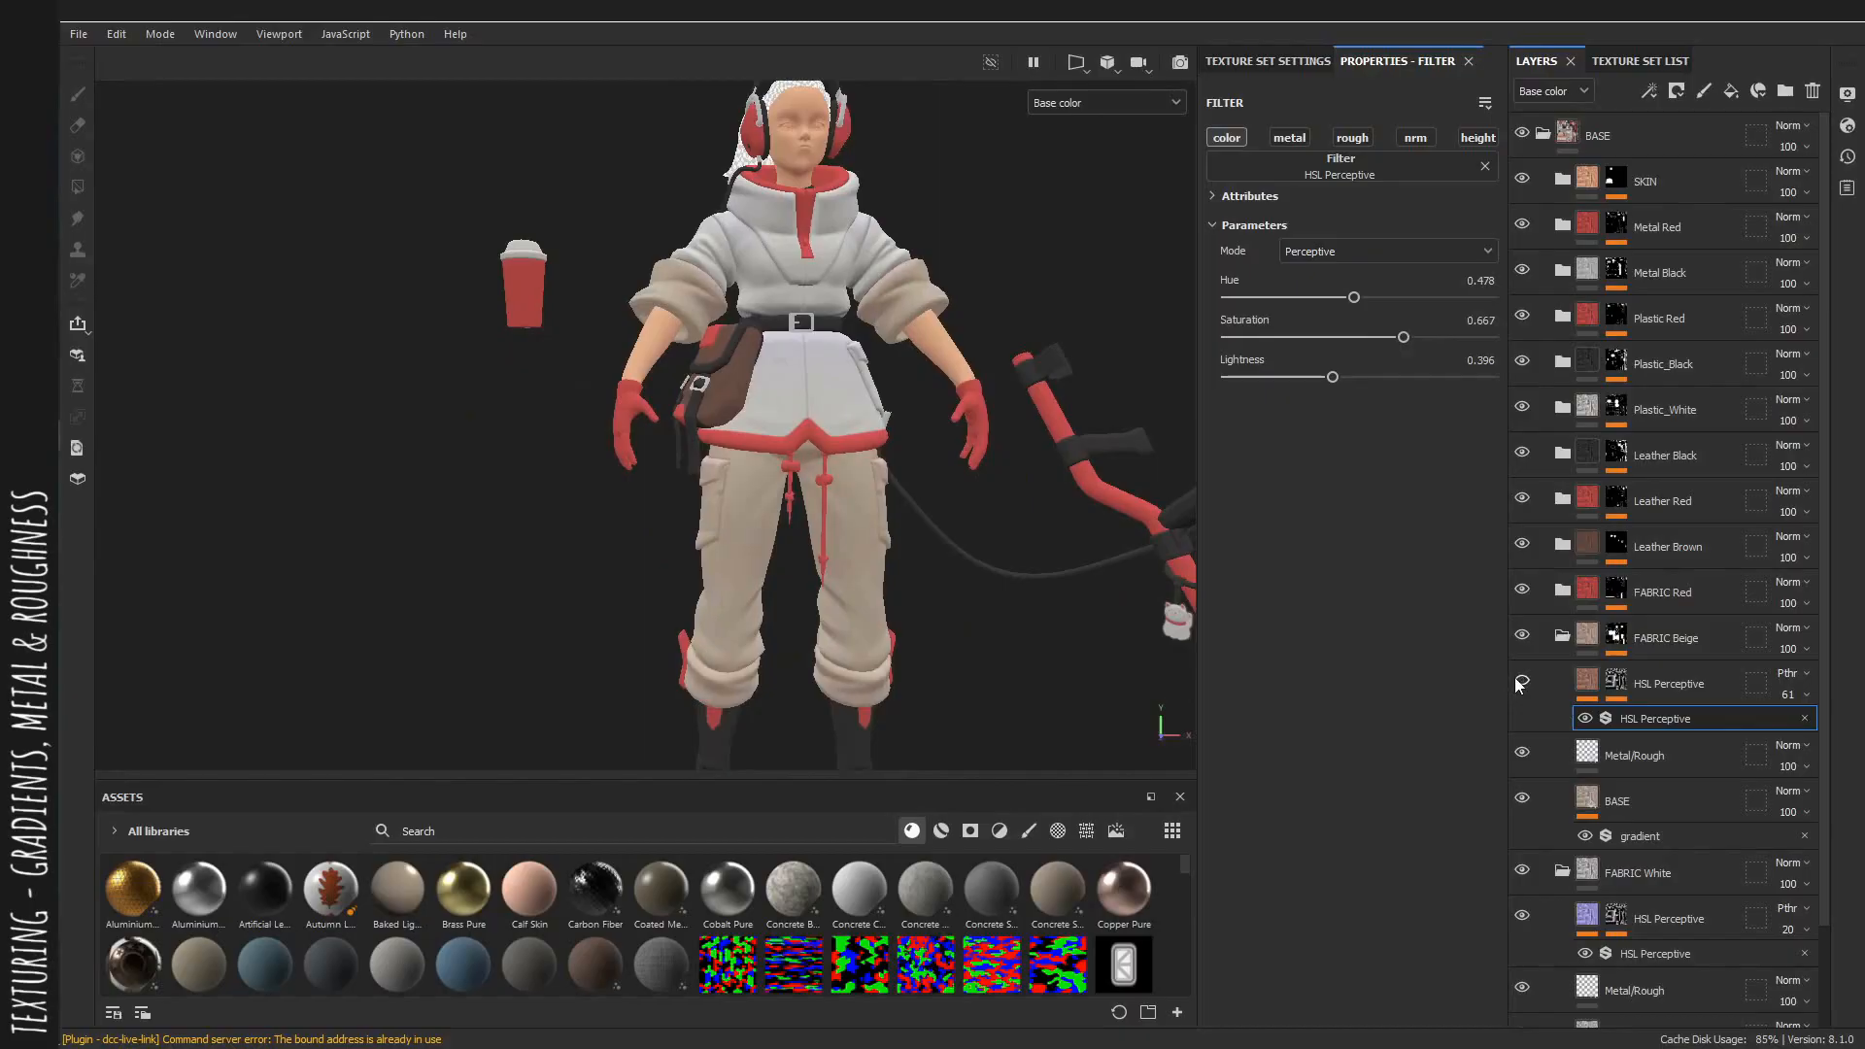
{"action": "left_click", "coordinate": [1518, 680]}
{"action": "left_click", "coordinate": [1517, 680]}
{"action": "left_click", "coordinate": [1517, 679]}
{"action": "left_click", "coordinate": [1518, 680]}
{"action": "left_click_drag", "start_coordinate": [986, 544], "coordinate": [1041, 620], "text": "alt"}
{"action": "key", "text": "m"}
{"action": "middle_click_drag", "start_coordinate": [907, 507], "coordinate": [933, 632], "text": "alt"}
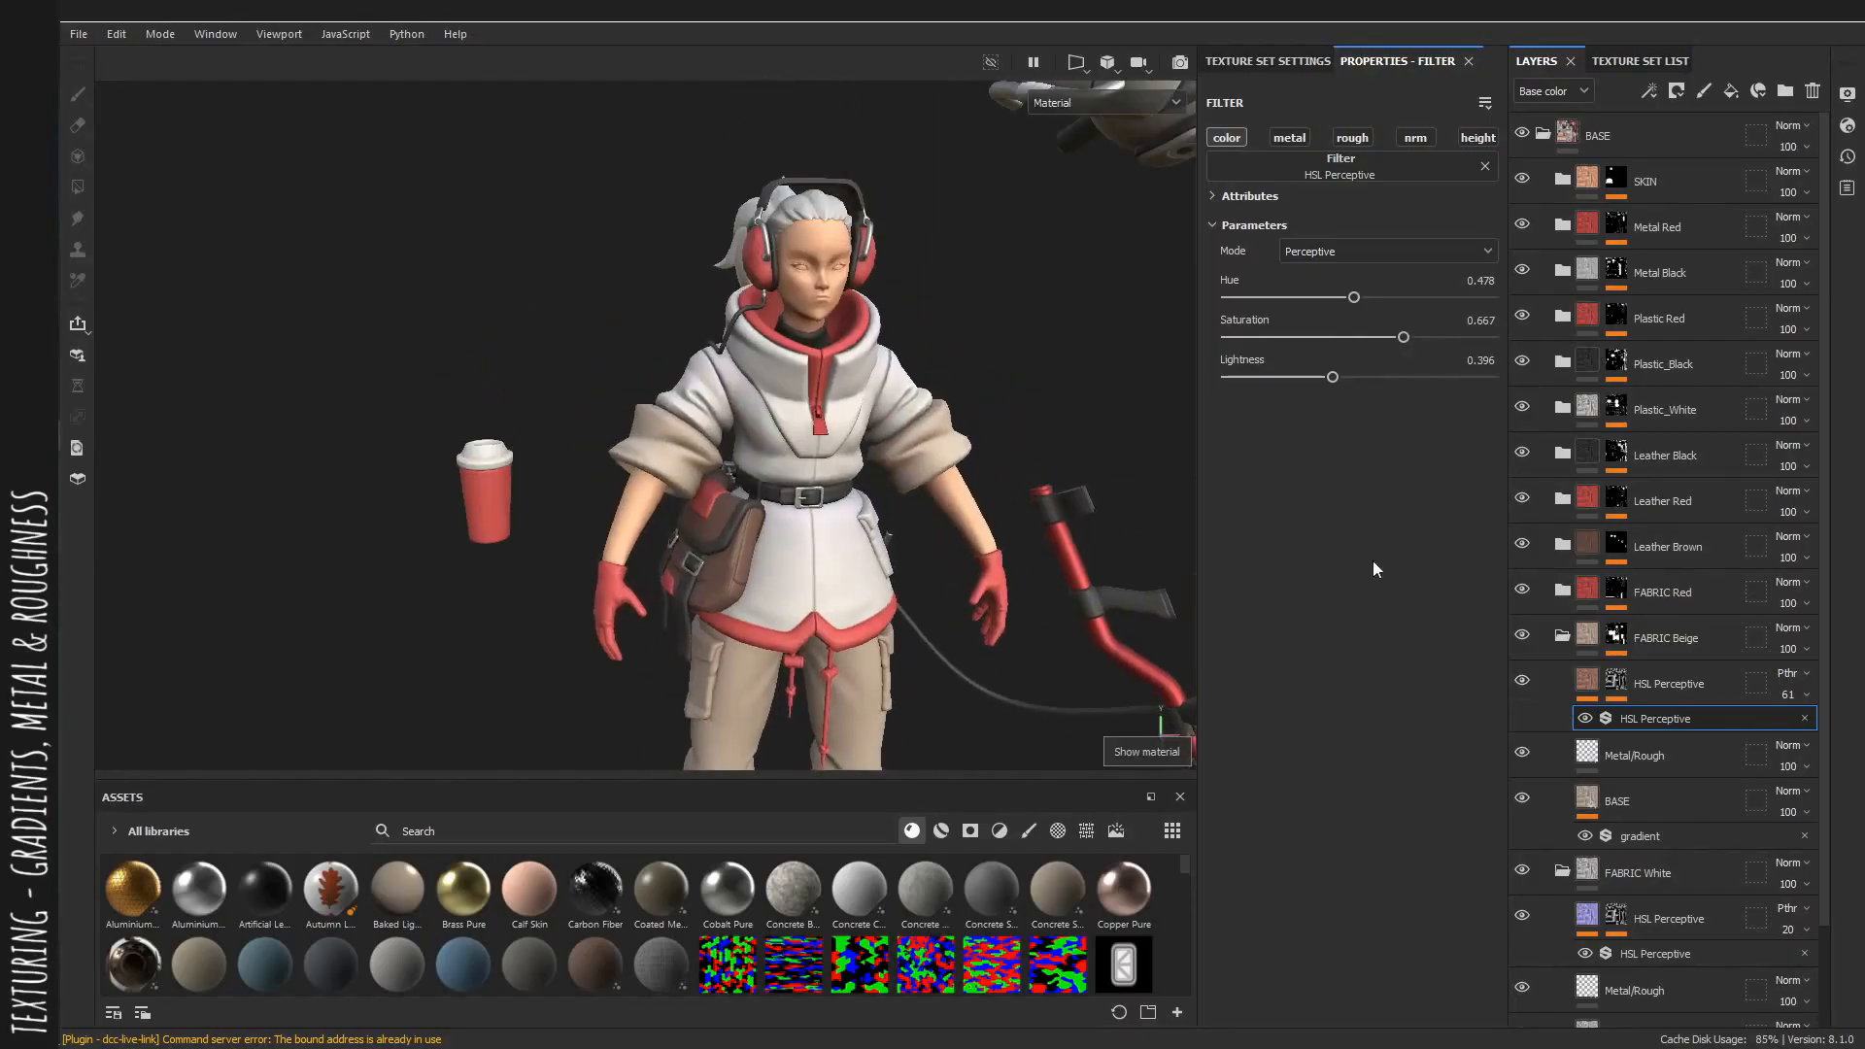
Open the FABRIC Red group's Metal/Rough fill and lower its roughness to about 0.37.
{"action": "left_click", "coordinate": [1562, 636]}
{"action": "left_click", "coordinate": [1562, 681]}
{"action": "left_click", "coordinate": [1563, 592]}
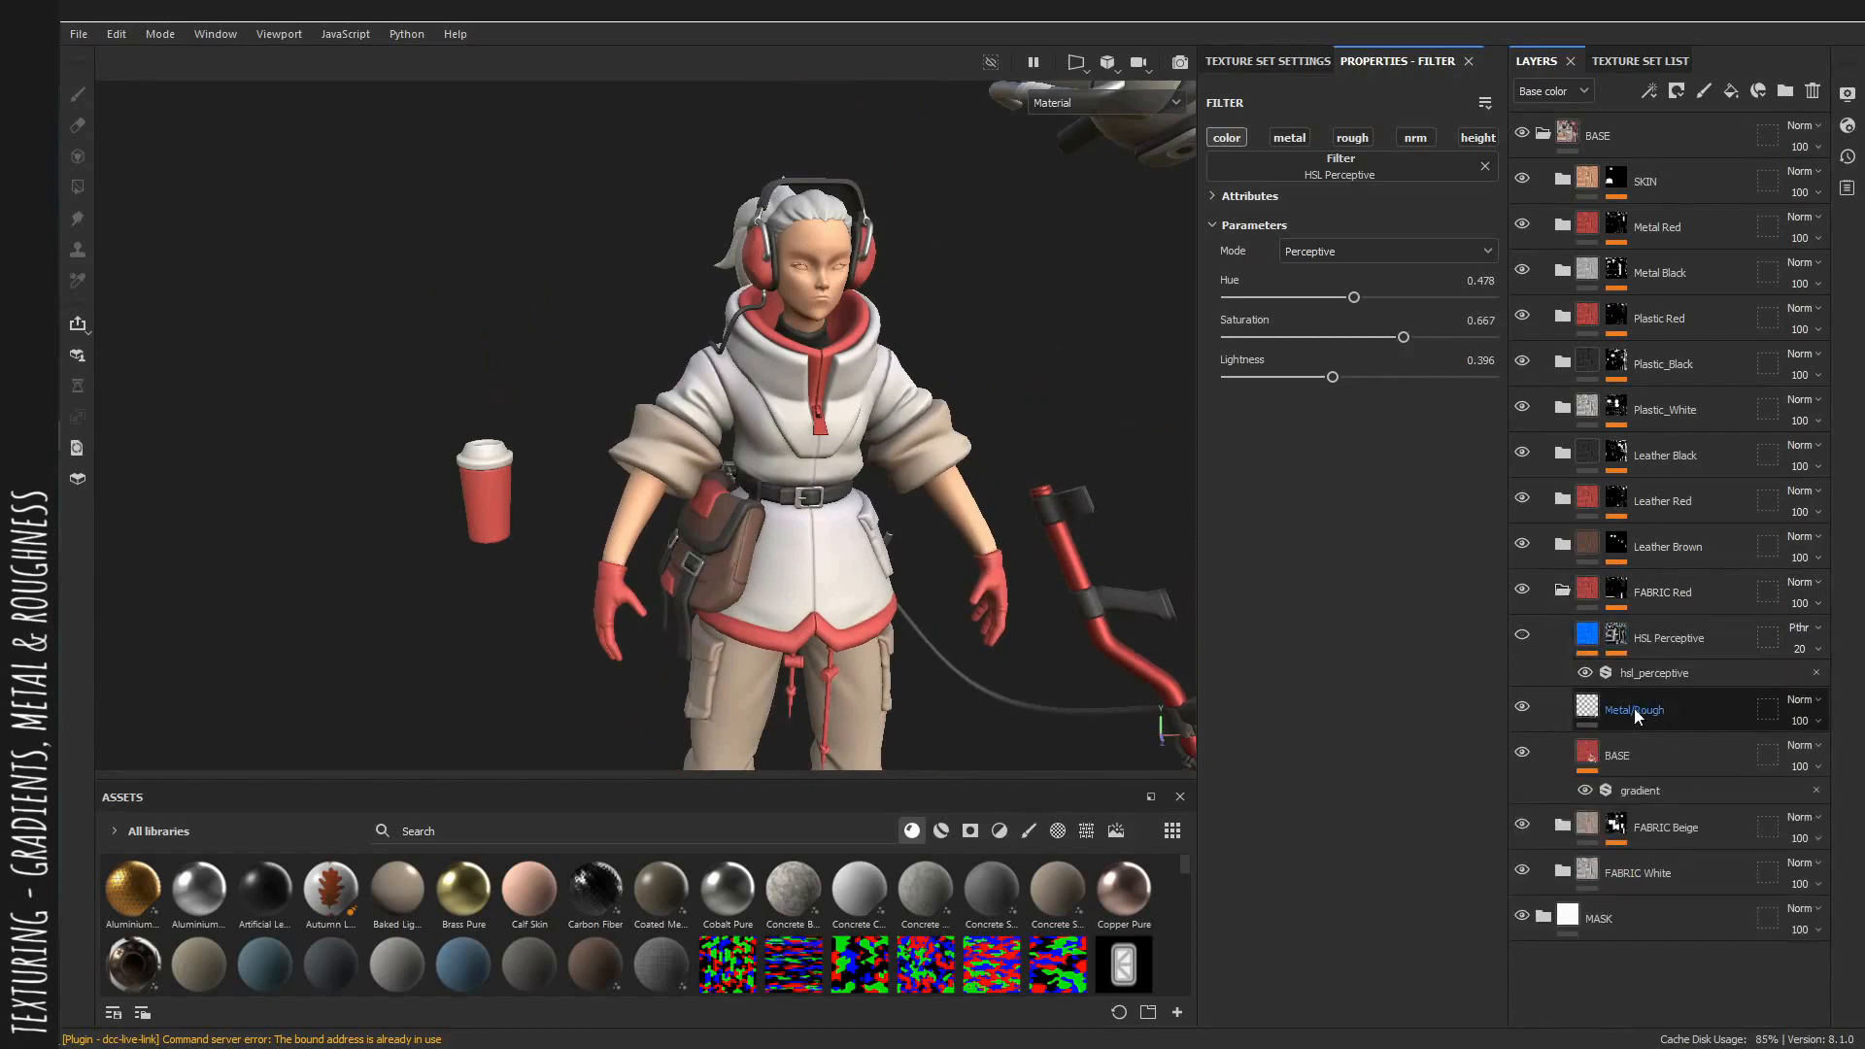
{"action": "left_click", "coordinate": [1635, 708]}
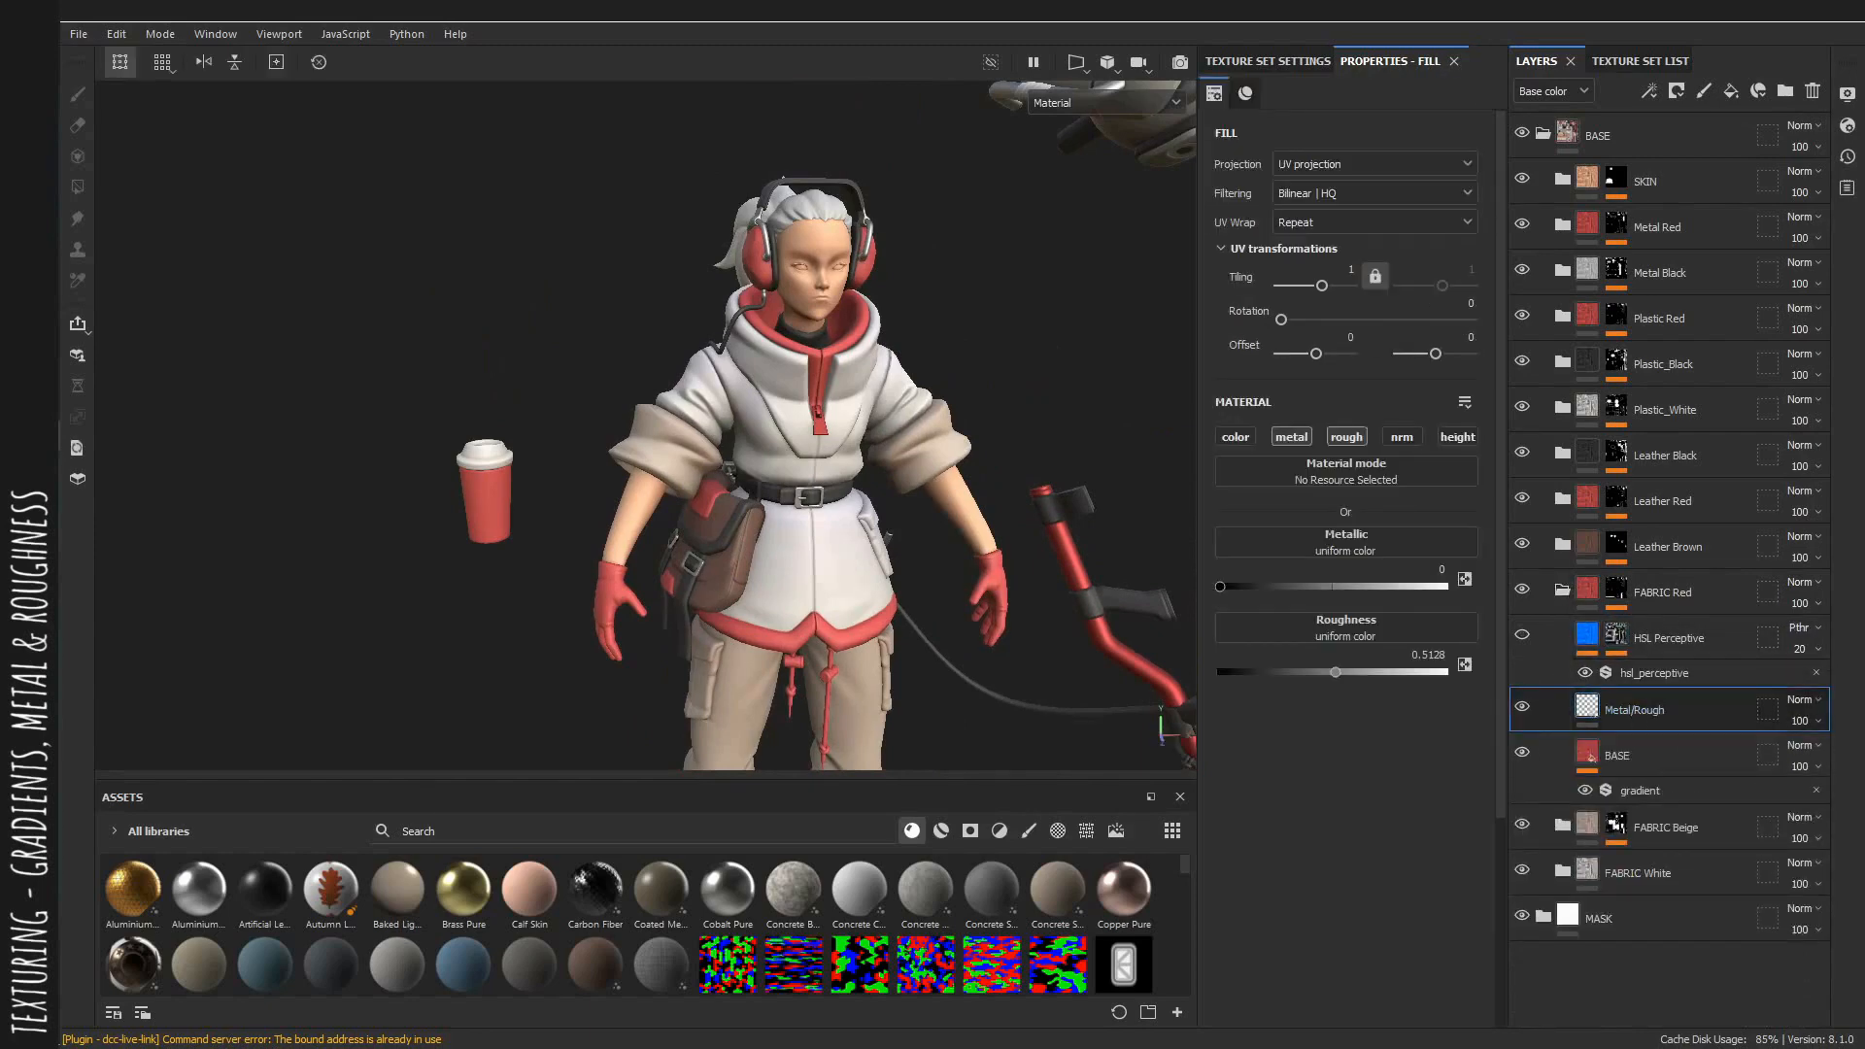
{"action": "scroll", "coordinate": [686, 420], "scroll_direction": "up", "scroll_amount": 5}
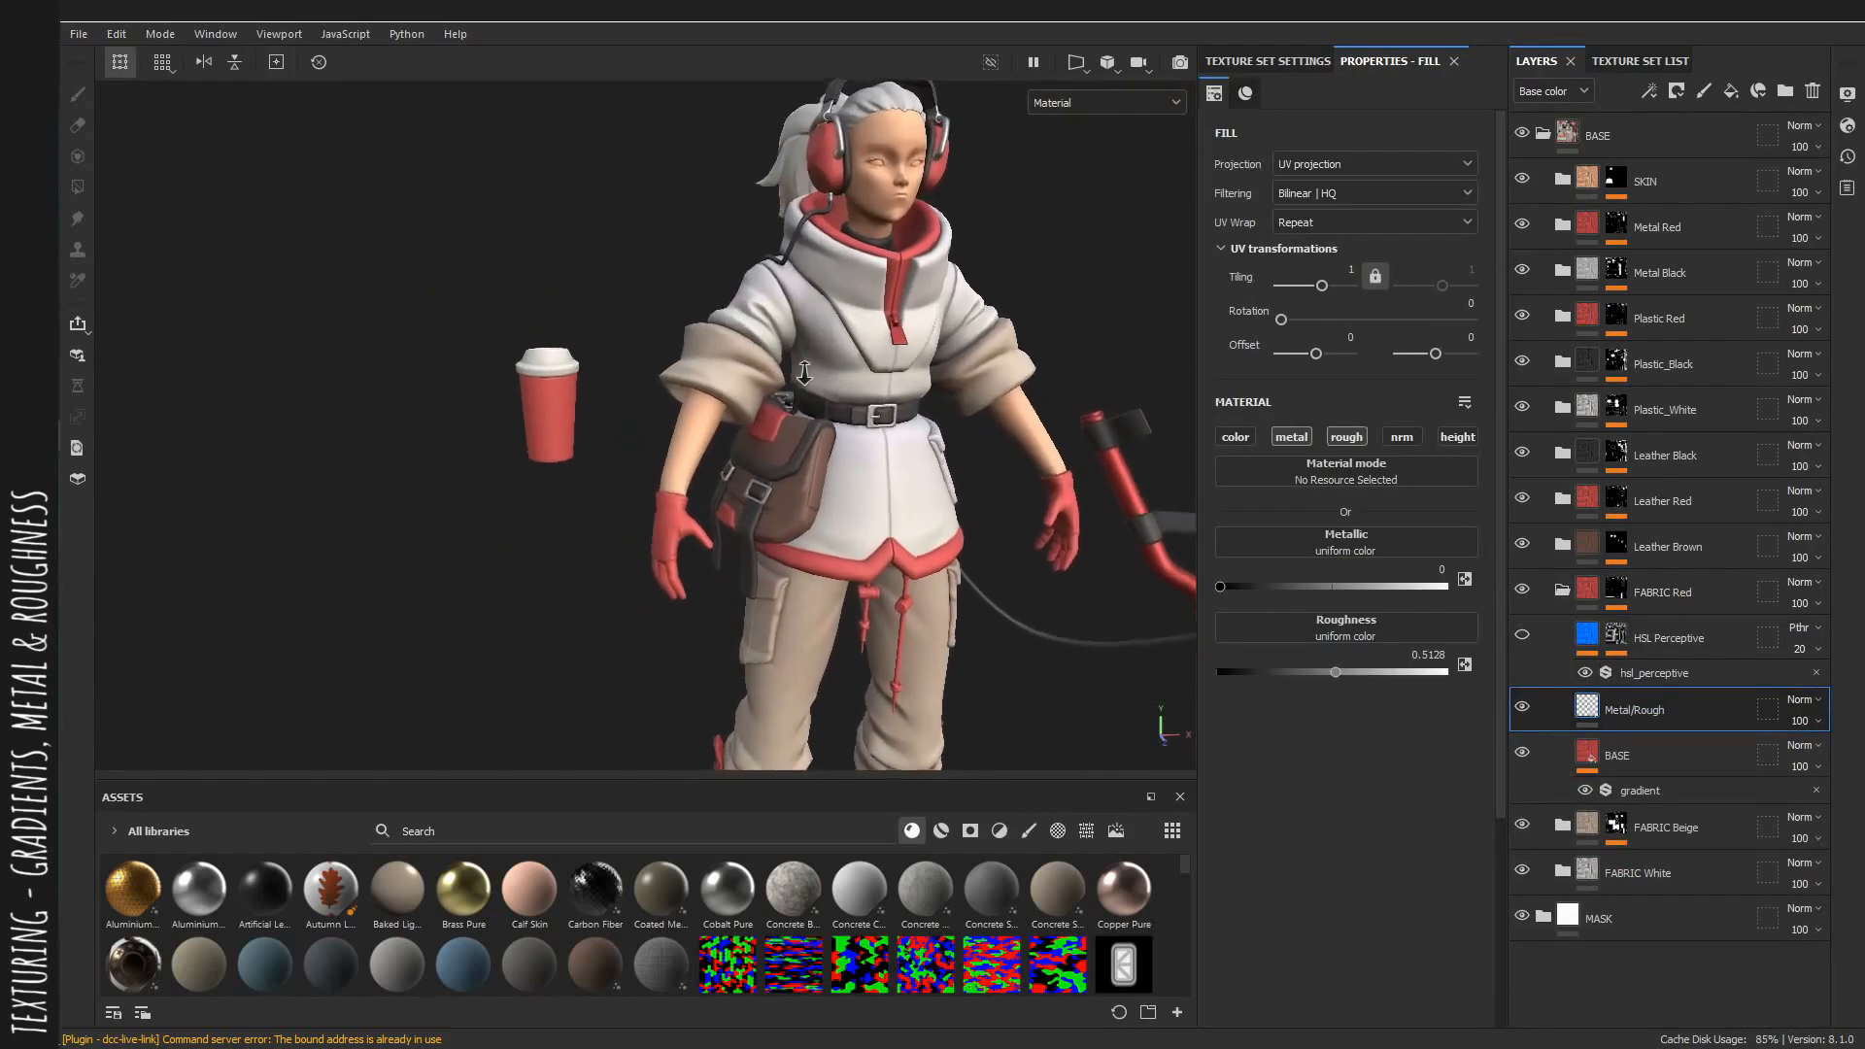
{"action": "scroll", "coordinate": [801, 334], "scroll_direction": "up", "scroll_amount": 6}
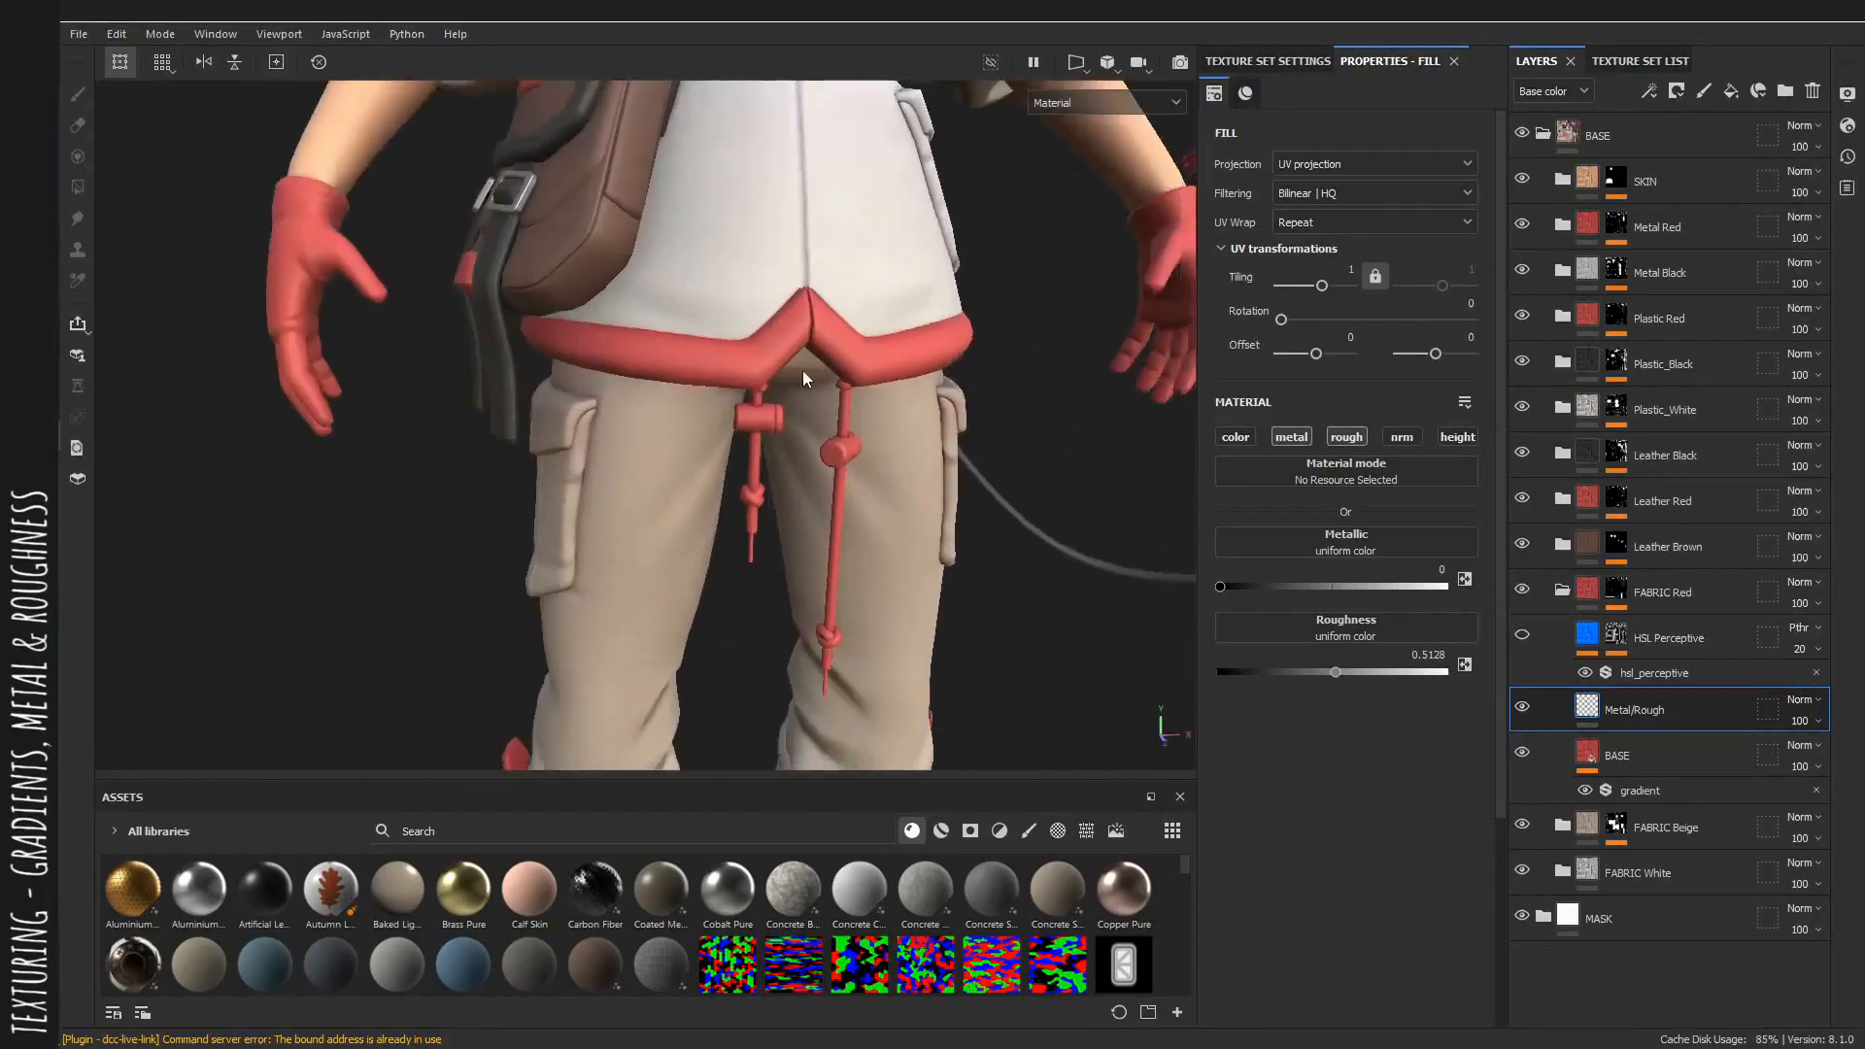
{"action": "scroll", "coordinate": [1035, 544], "scroll_direction": "up", "scroll_amount": 2}
{"action": "mouse_move", "coordinate": [1336, 672]}
{"action": "left_mouse_down"}
{"action": "mouse_move", "coordinate": [1286, 668]}
{"action": "mouse_move", "coordinate": [1375, 665]}
{"action": "mouse_move", "coordinate": [1286, 665]}
{"action": "mouse_move", "coordinate": [1340, 668]}
{"action": "mouse_move", "coordinate": [1303, 676]}
{"action": "left_mouse_up"}
{"action": "scroll", "coordinate": [812, 402], "scroll_direction": "up", "scroll_amount": 1}
{"action": "middle_click_drag", "start_coordinate": [813, 401], "coordinate": [816, 415], "text": "alt"}
{"action": "left_click_drag", "start_coordinate": [826, 505], "coordinate": [940, 533], "text": "alt"}
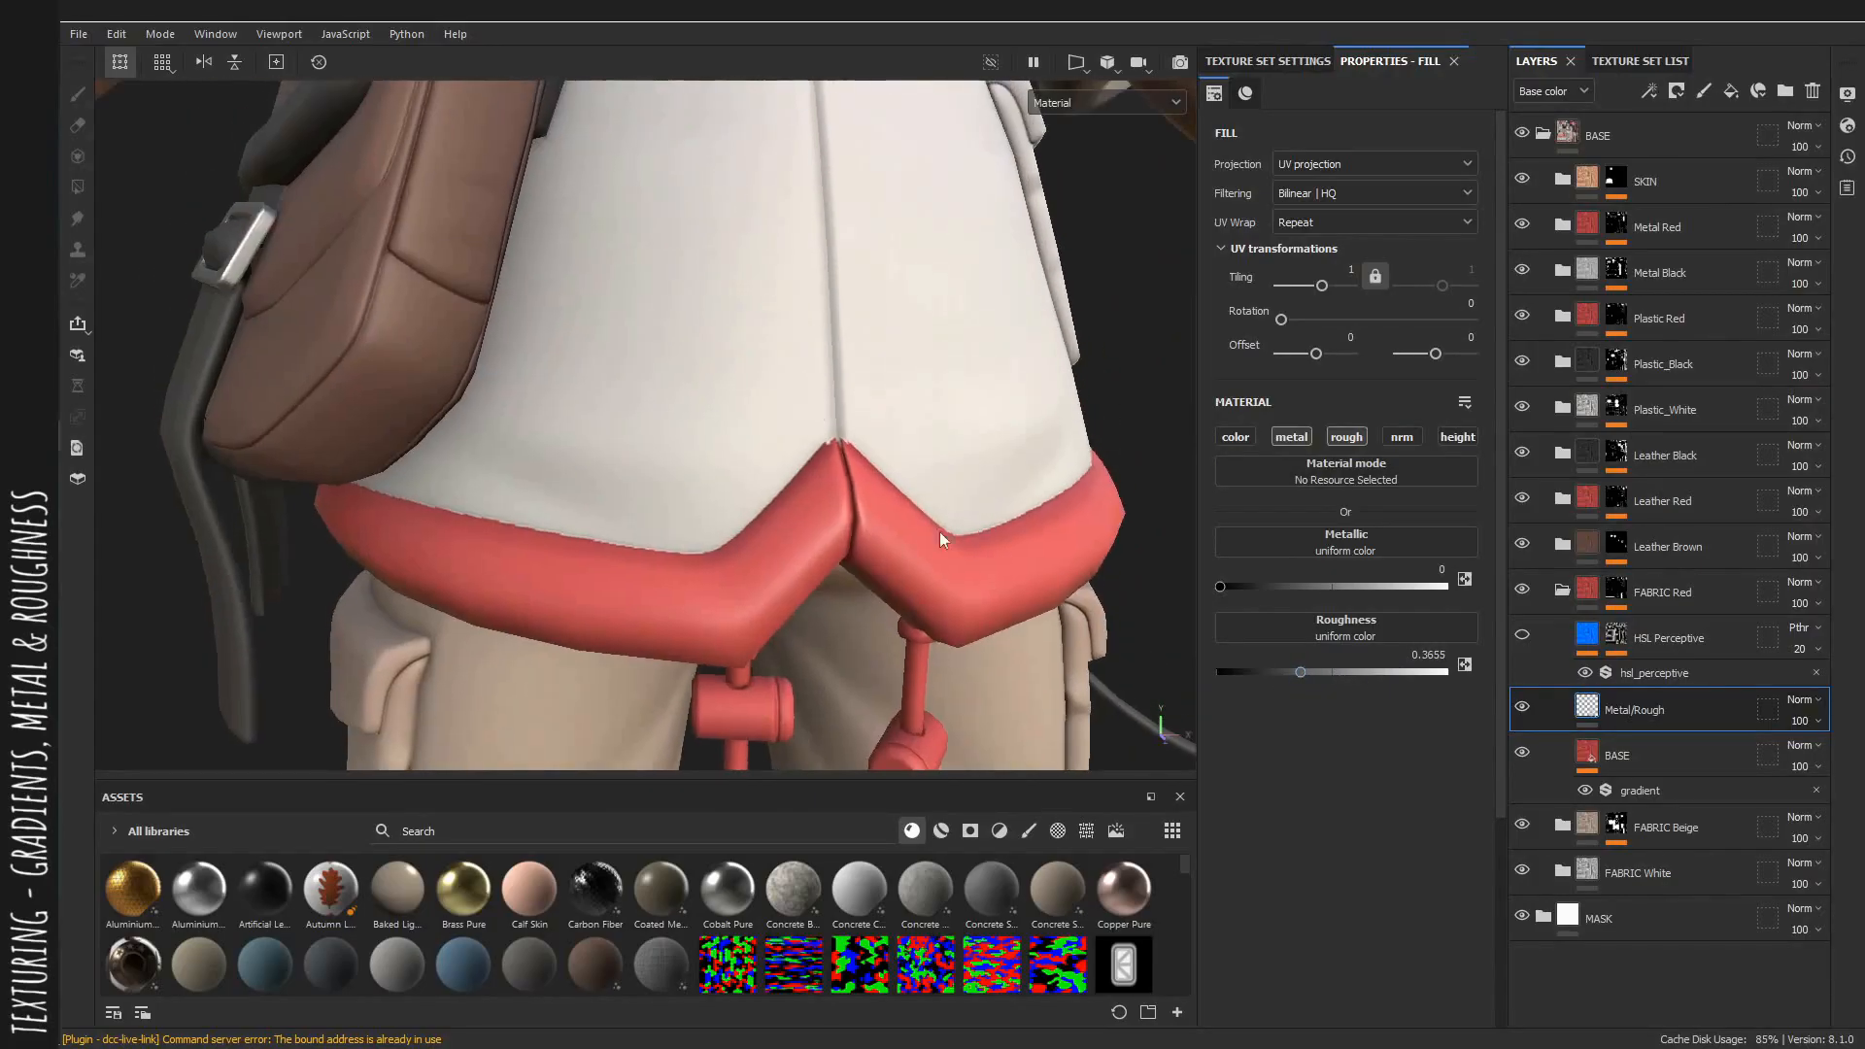
Fine-tune the FABRIC Red roughness to 0.3908 while inspecting the coat and collar.
{"action": "middle_click_drag", "start_coordinate": [855, 418], "coordinate": [853, 677], "text": "alt"}
{"action": "middle_click_drag", "start_coordinate": [847, 525], "coordinate": [845, 799], "text": "alt"}
{"action": "middle_click_drag", "start_coordinate": [933, 364], "coordinate": [884, 547], "text": "alt"}
{"action": "left_click_drag", "start_coordinate": [885, 547], "coordinate": [748, 583], "text": "alt"}
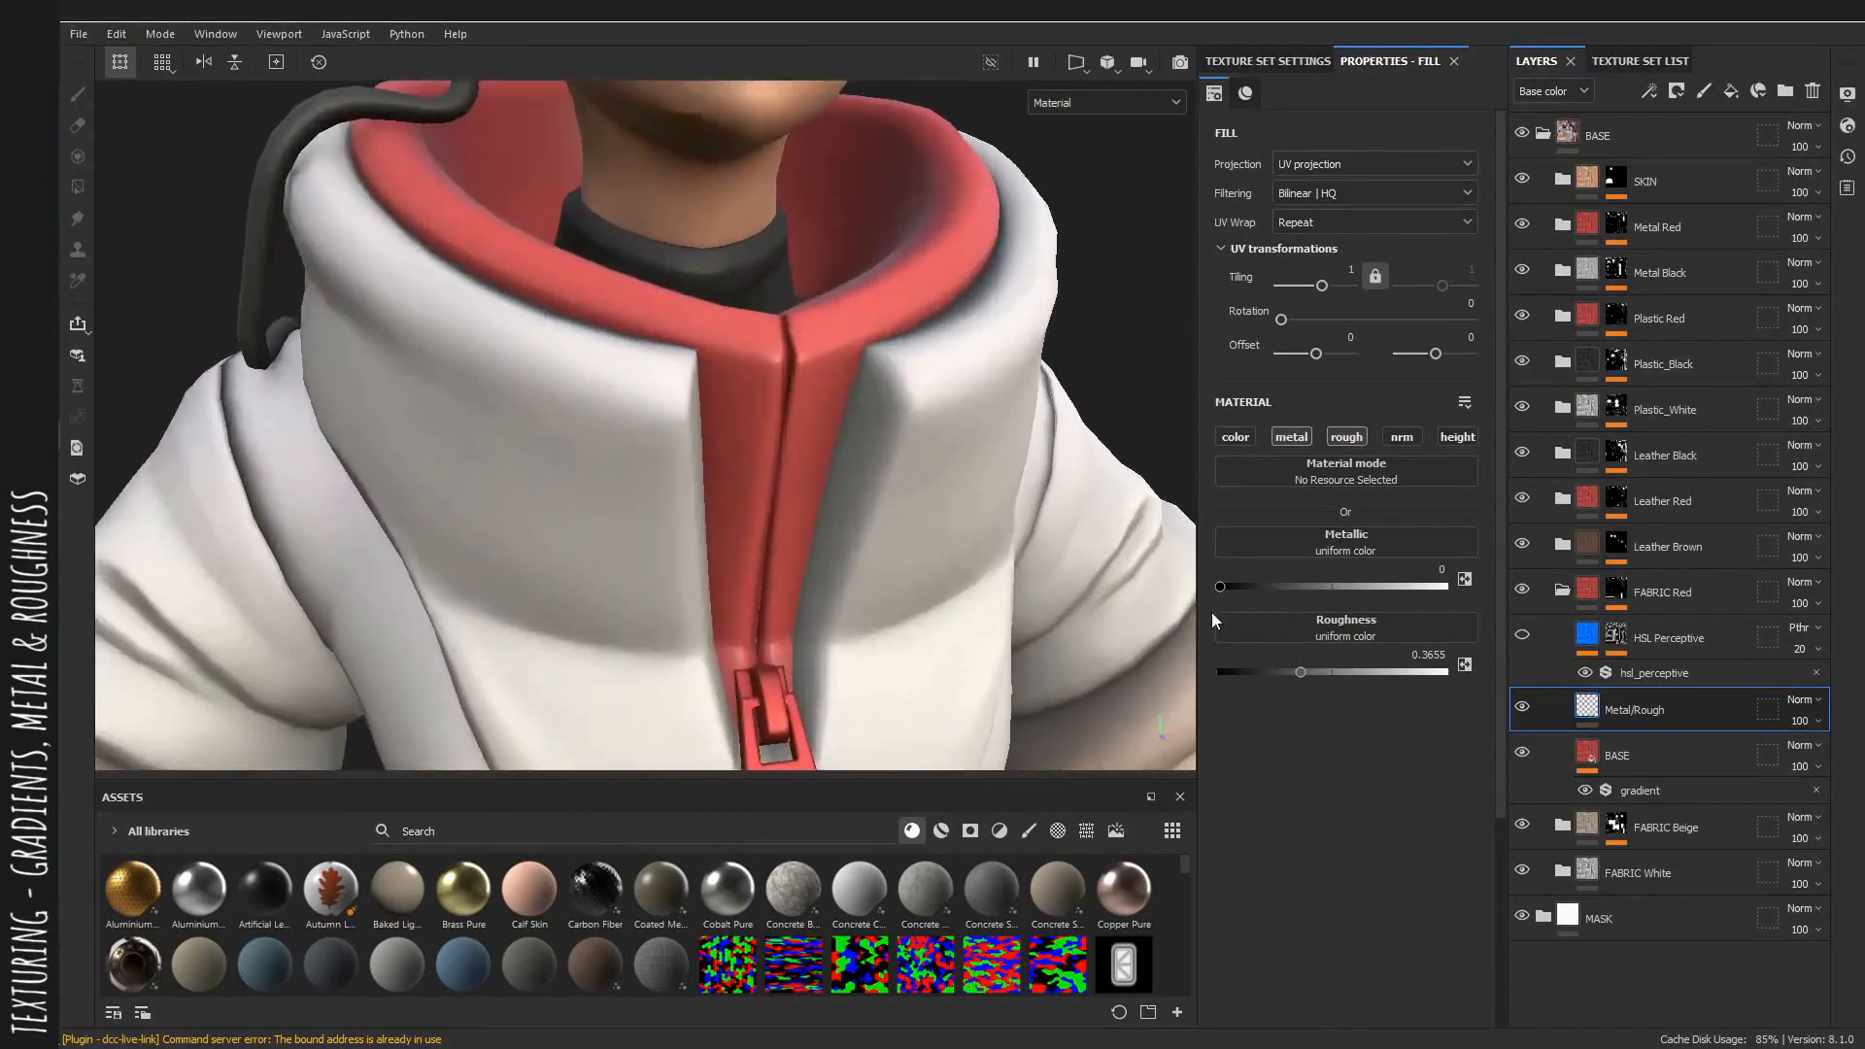
{"action": "left_click_drag", "start_coordinate": [1298, 670], "coordinate": [1307, 670]}
{"action": "scroll", "coordinate": [708, 480], "scroll_direction": "down", "scroll_amount": 2}
{"action": "left_click_drag", "start_coordinate": [708, 480], "coordinate": [777, 477], "text": "alt"}
{"action": "right_click_drag", "start_coordinate": [777, 478], "coordinate": [913, 485], "text": "shift"}
{"action": "right_click_drag", "start_coordinate": [1031, 533], "coordinate": [622, 311], "text": "alt"}
{"action": "left_click_drag", "start_coordinate": [622, 311], "coordinate": [677, 315], "text": "alt"}
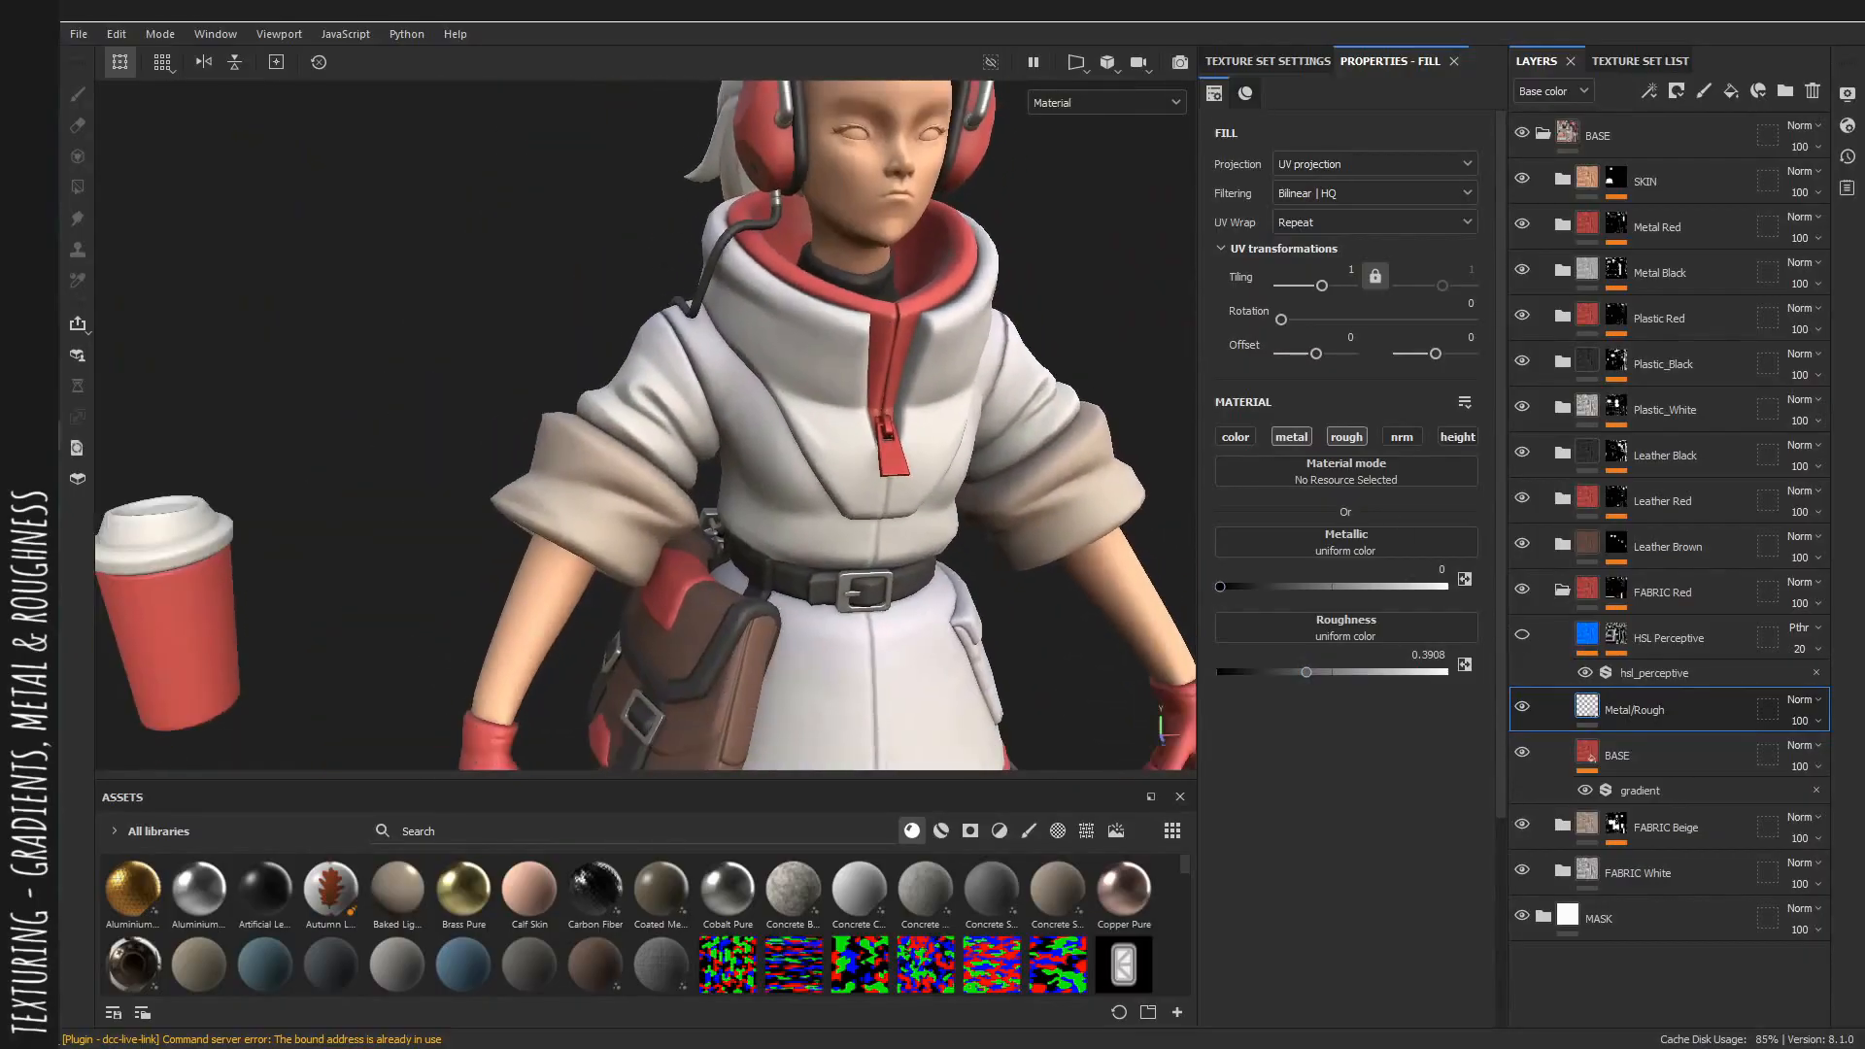
Select the FABRIC Red HSL Perceptive filter, show the base color channel, and set its hue to 0.789.
{"action": "left_click", "coordinate": [1657, 674]}
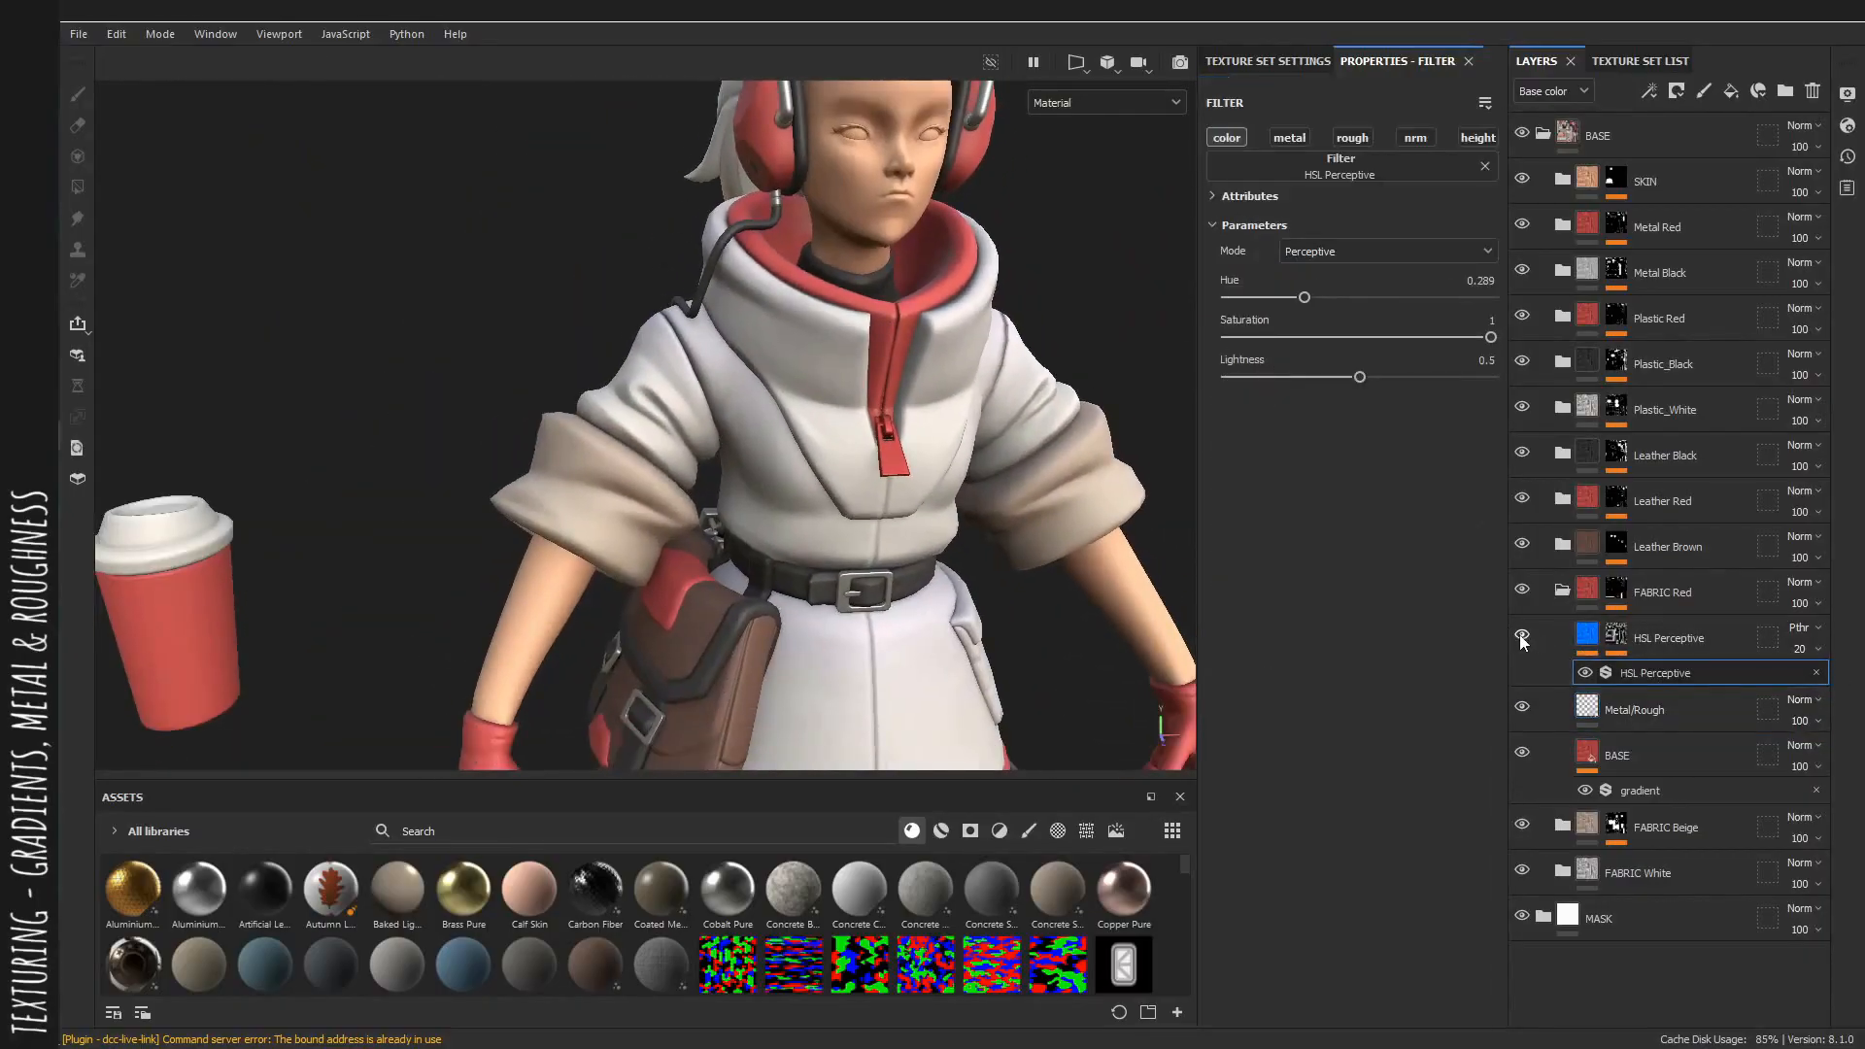
{"action": "left_click_drag", "start_coordinate": [839, 381], "coordinate": [871, 545], "text": "alt"}
{"action": "key", "text": "c"}
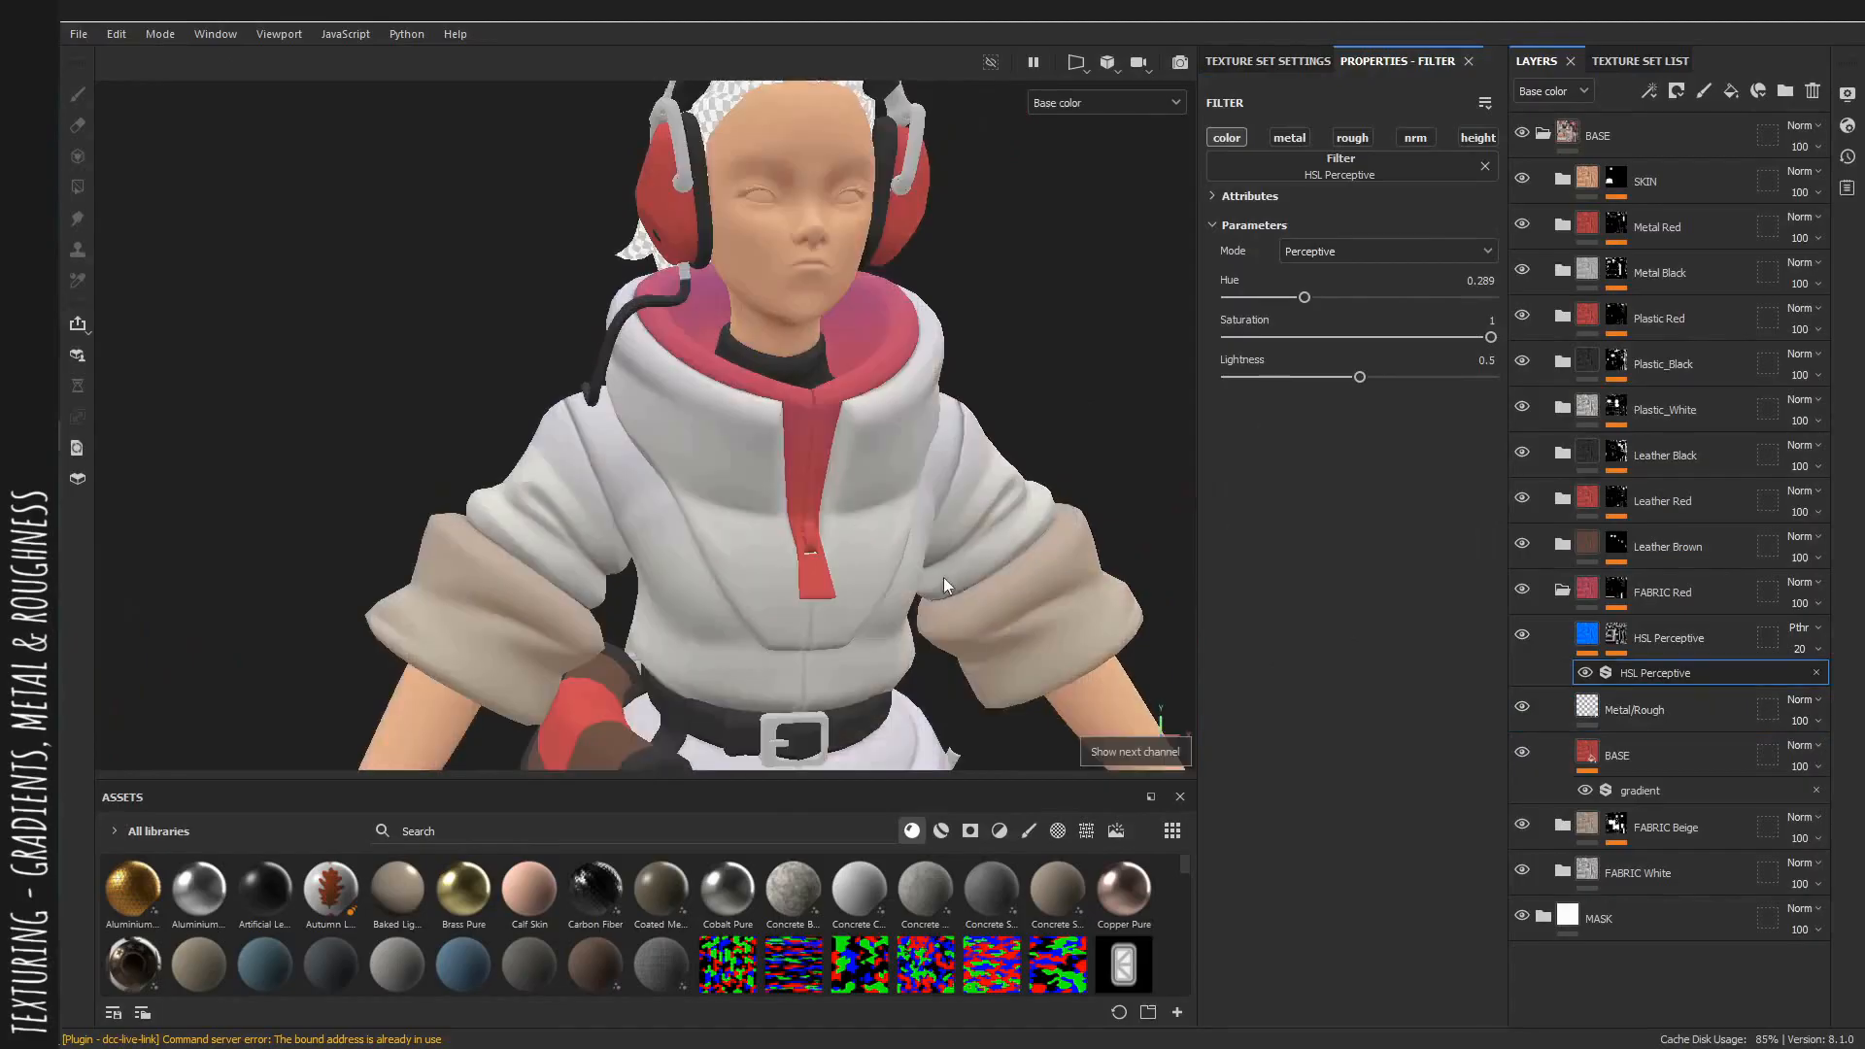
{"action": "right_click_drag", "start_coordinate": [942, 577], "coordinate": [855, 504], "text": "alt"}
{"action": "middle_click_drag", "start_coordinate": [821, 436], "coordinate": [850, 260], "text": "alt"}
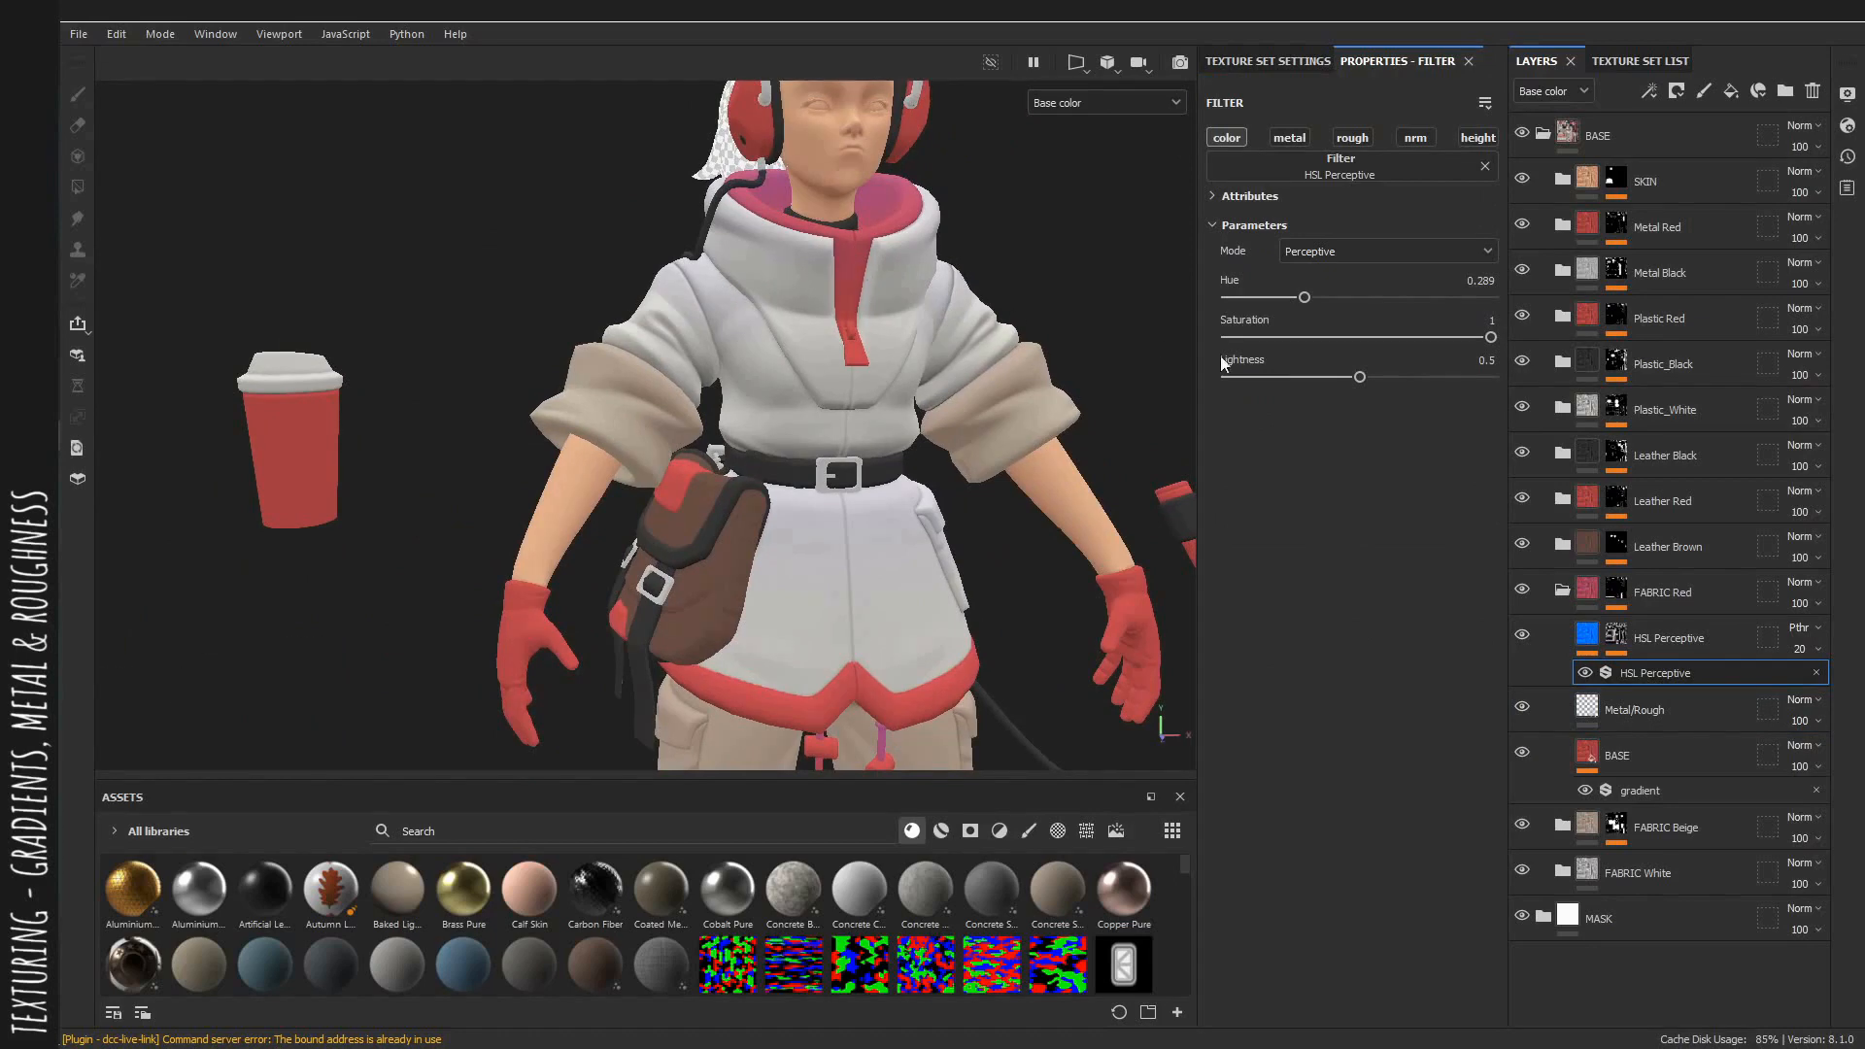
{"action": "left_click_drag", "start_coordinate": [1323, 305], "coordinate": [1436, 300]}
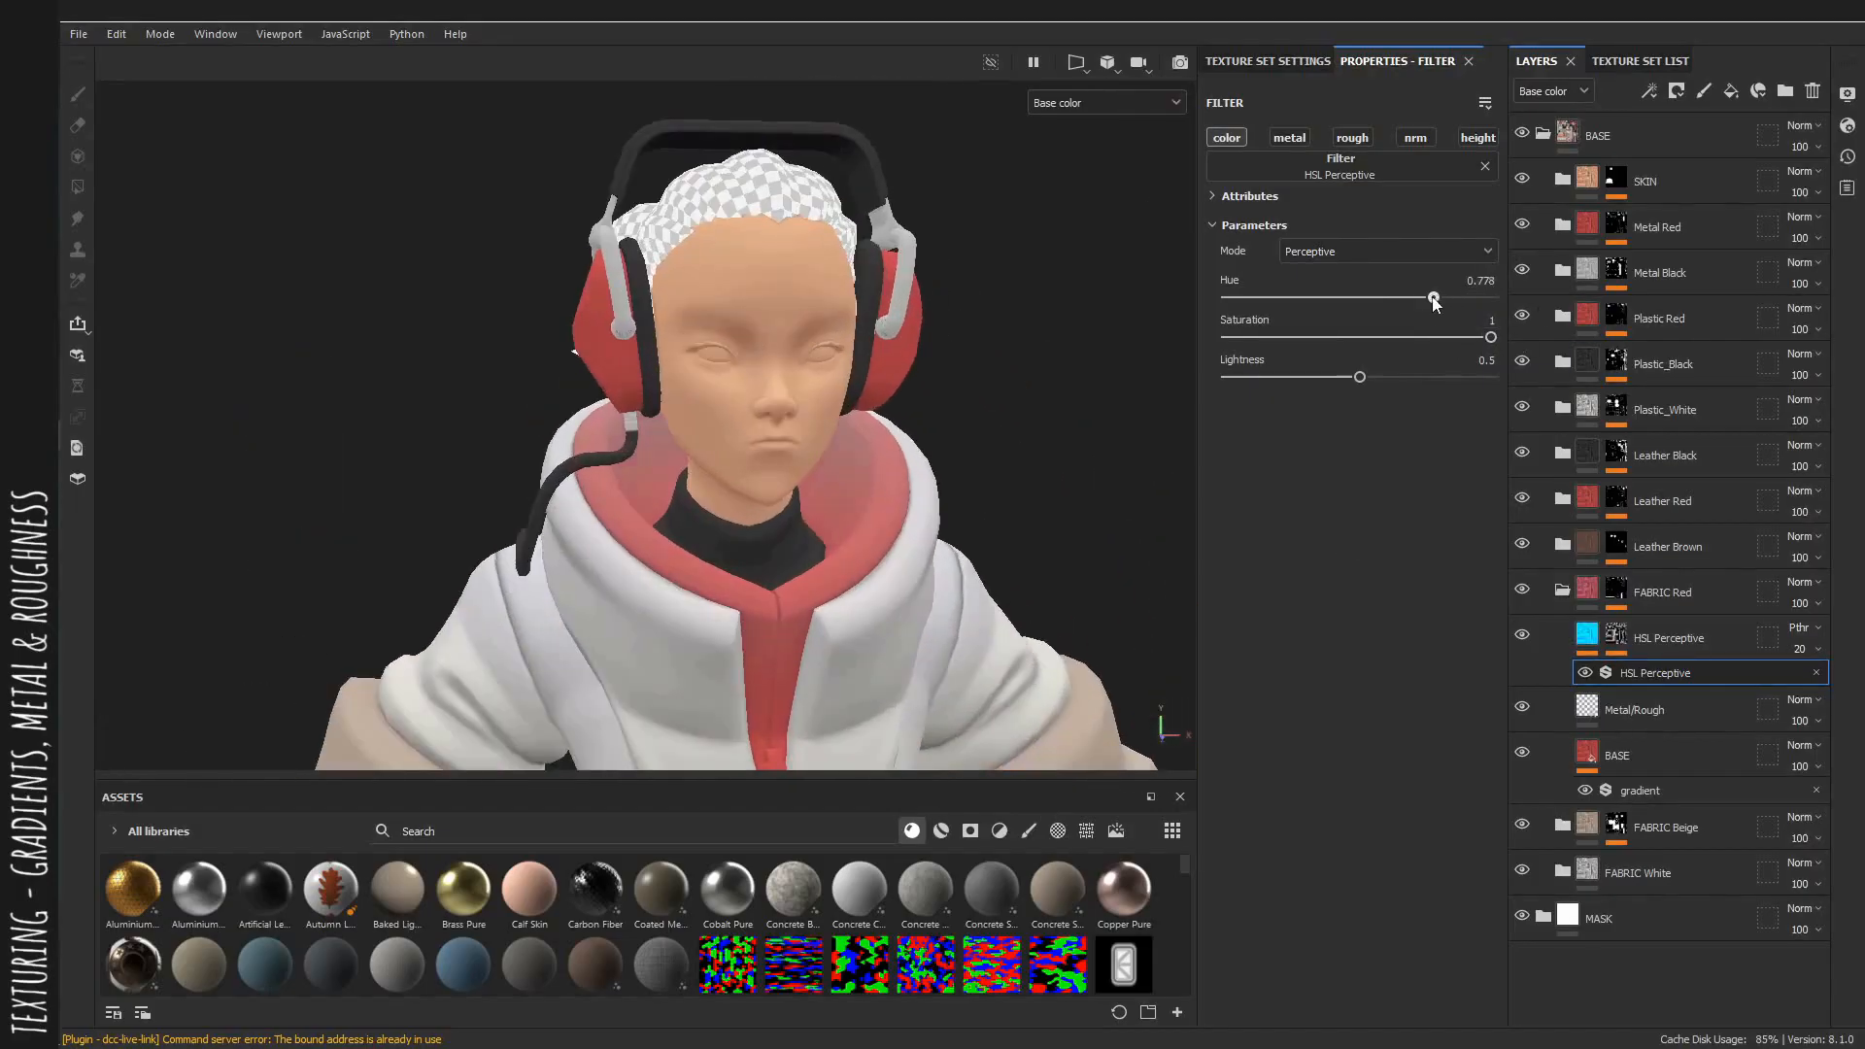
{"action": "left_click_drag", "start_coordinate": [1434, 303], "coordinate": [1436, 301]}
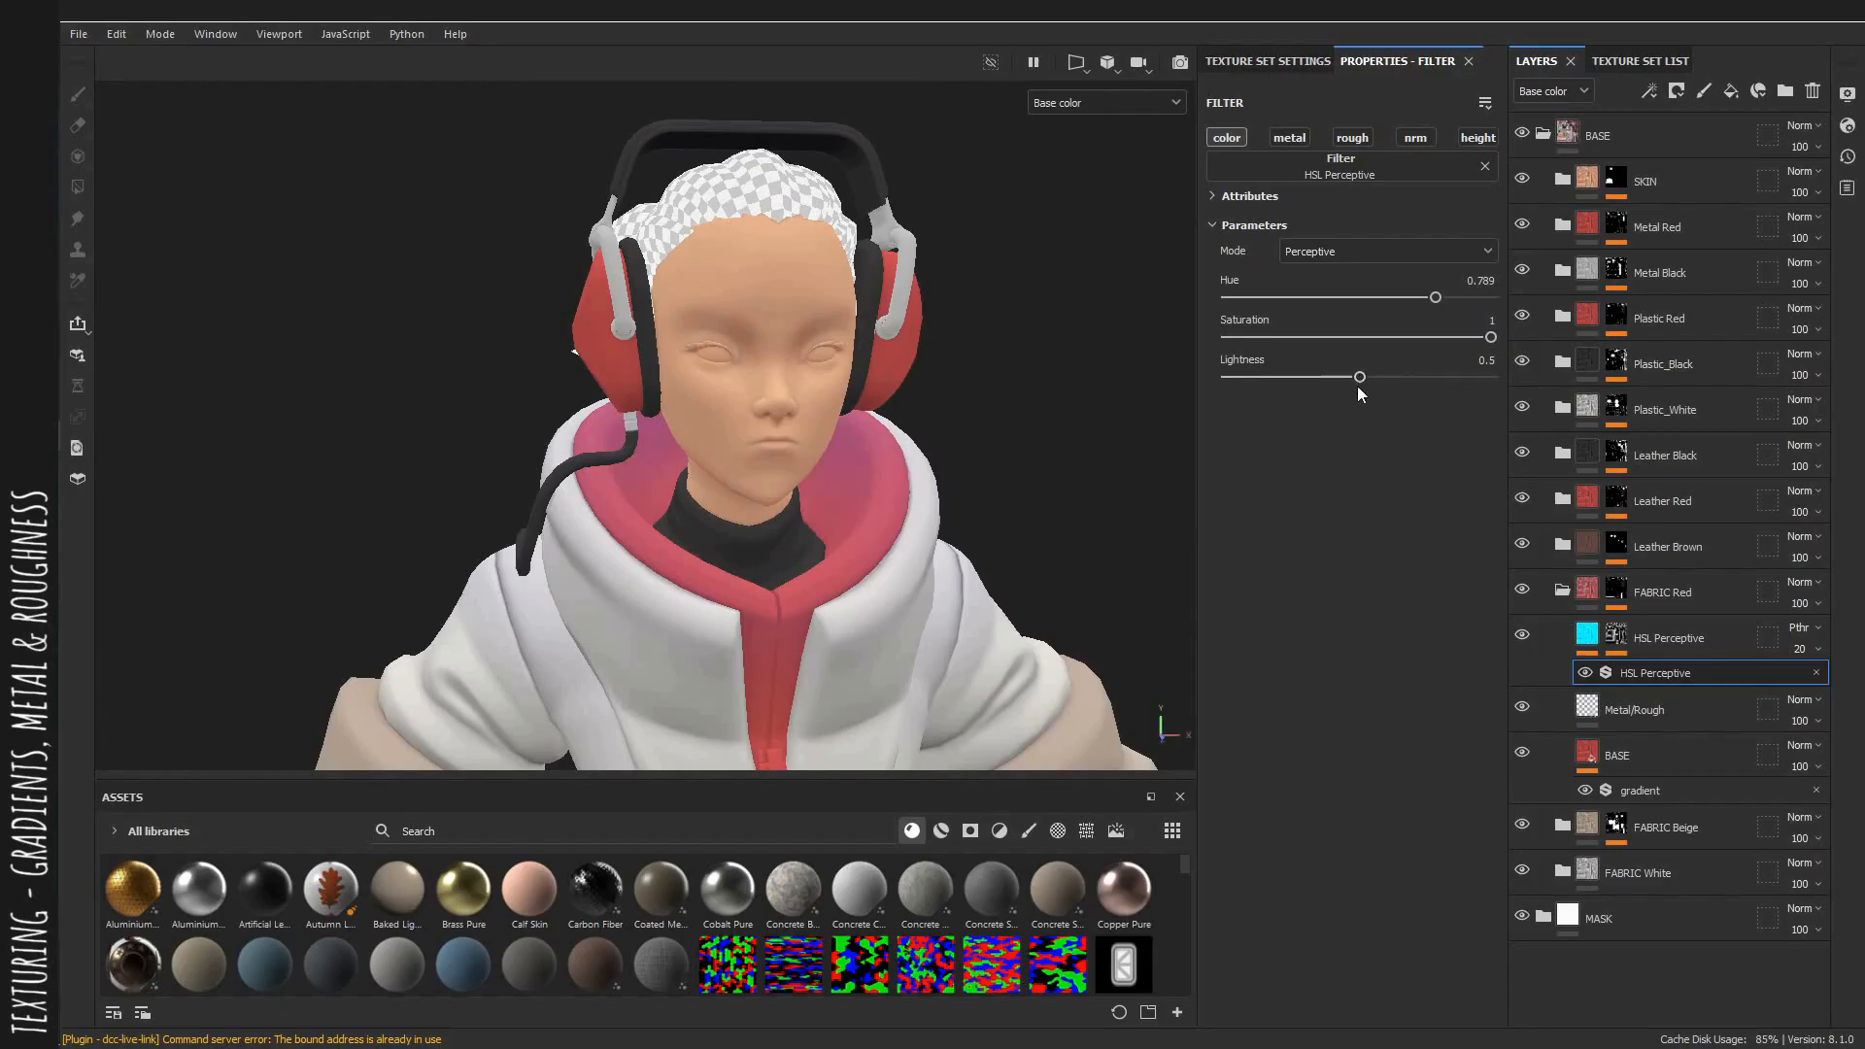
Set the red HSL layer's opacity to 10 and inspect the coat.
{"action": "middle_click_drag", "start_coordinate": [903, 573], "coordinate": [933, 413], "text": "alt"}
{"action": "left_click_drag", "start_coordinate": [835, 418], "coordinate": [893, 408], "text": "alt"}
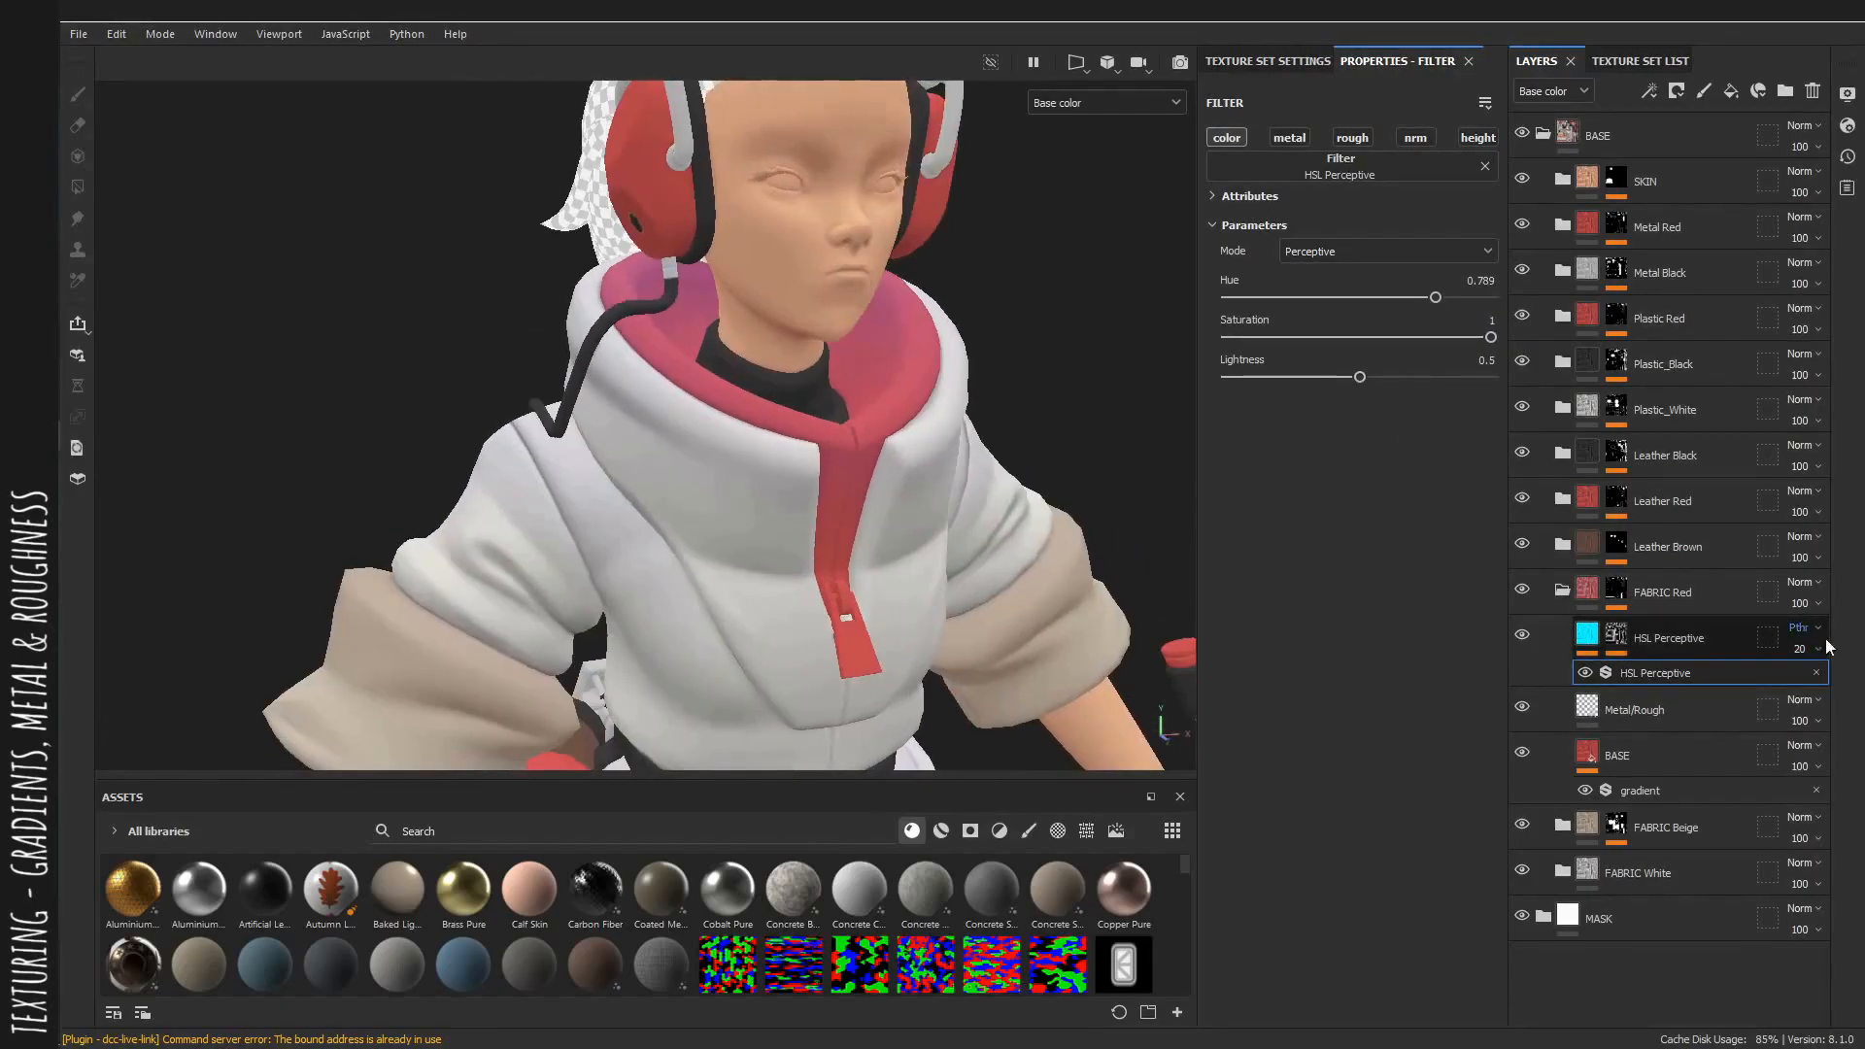
{"action": "left_click", "coordinate": [1795, 655]}
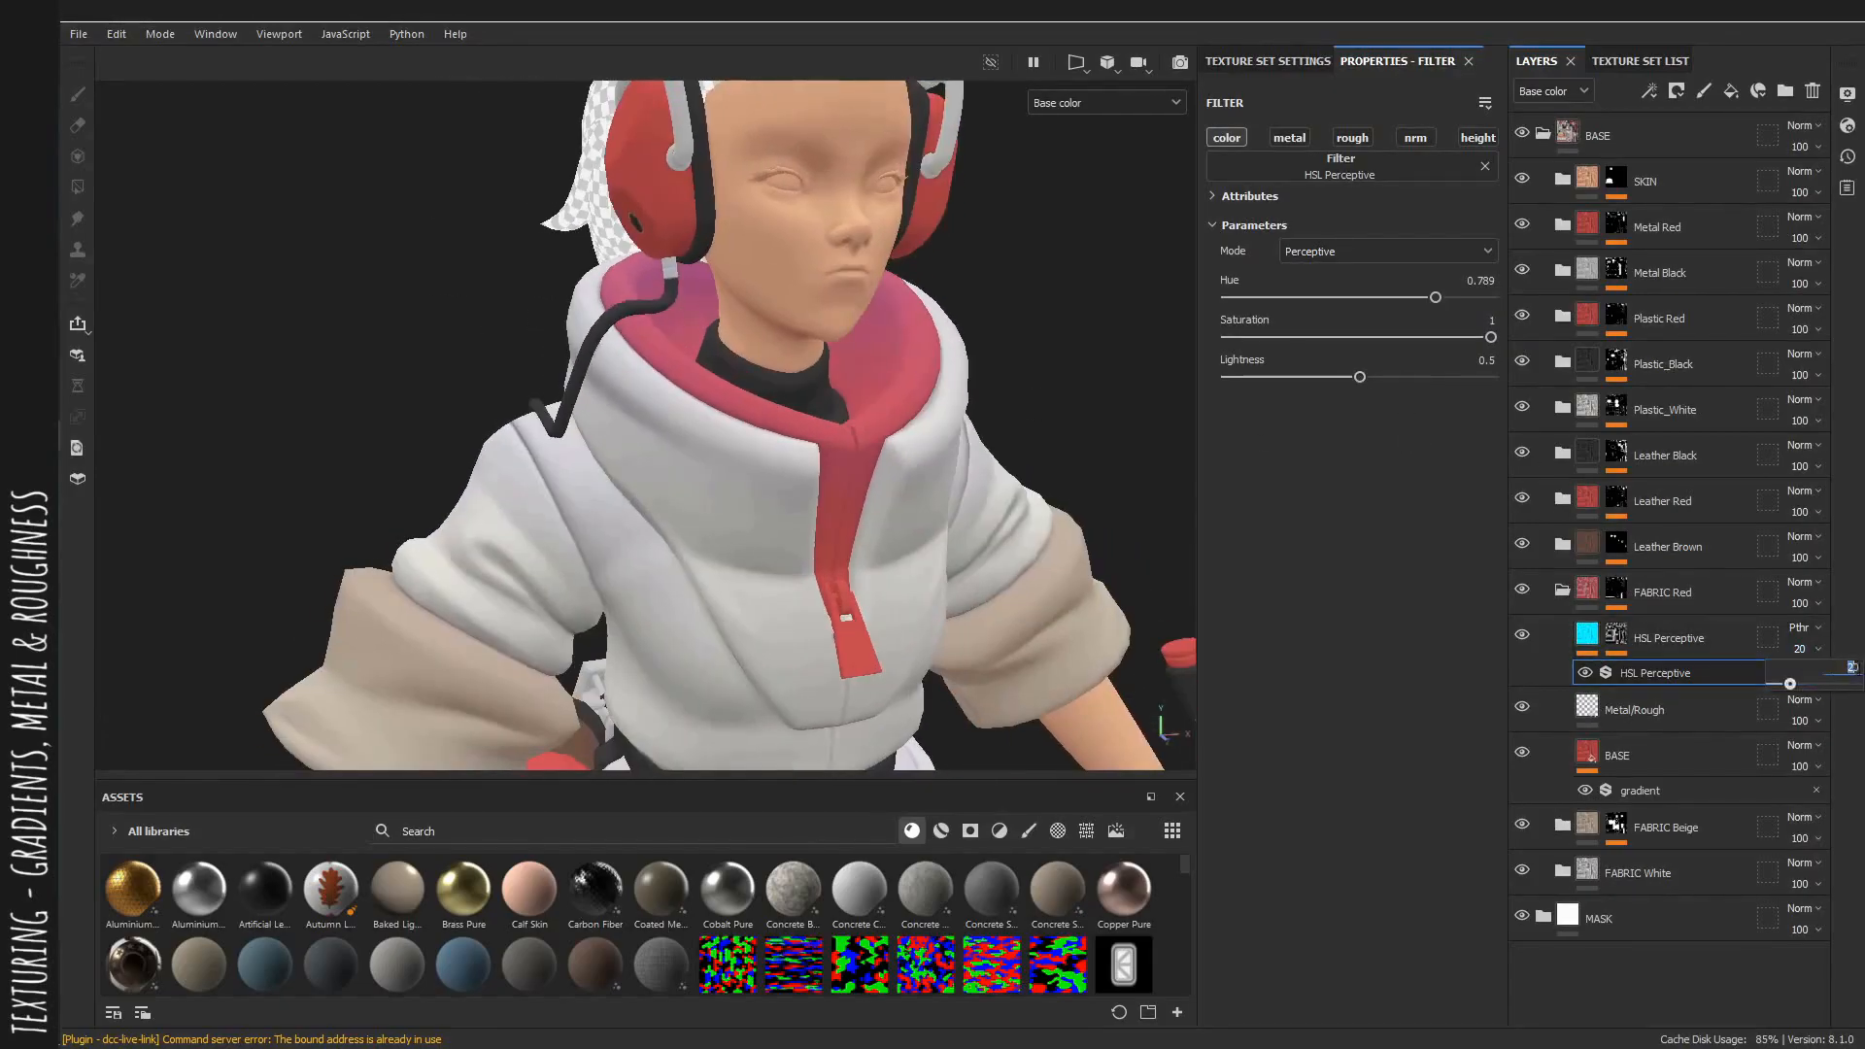
{"action": "left_click_drag", "start_coordinate": [1789, 685], "coordinate": [1779, 685]}
{"action": "left_click_drag", "start_coordinate": [621, 417], "coordinate": [670, 427], "text": "alt"}
{"action": "middle_click_drag", "start_coordinate": [971, 757], "coordinate": [934, 554], "text": "alt"}
{"action": "scroll", "coordinate": [934, 555], "scroll_direction": "down", "scroll_amount": 3}
{"action": "middle_click_drag", "start_coordinate": [981, 330], "coordinate": [763, 351], "text": "alt"}
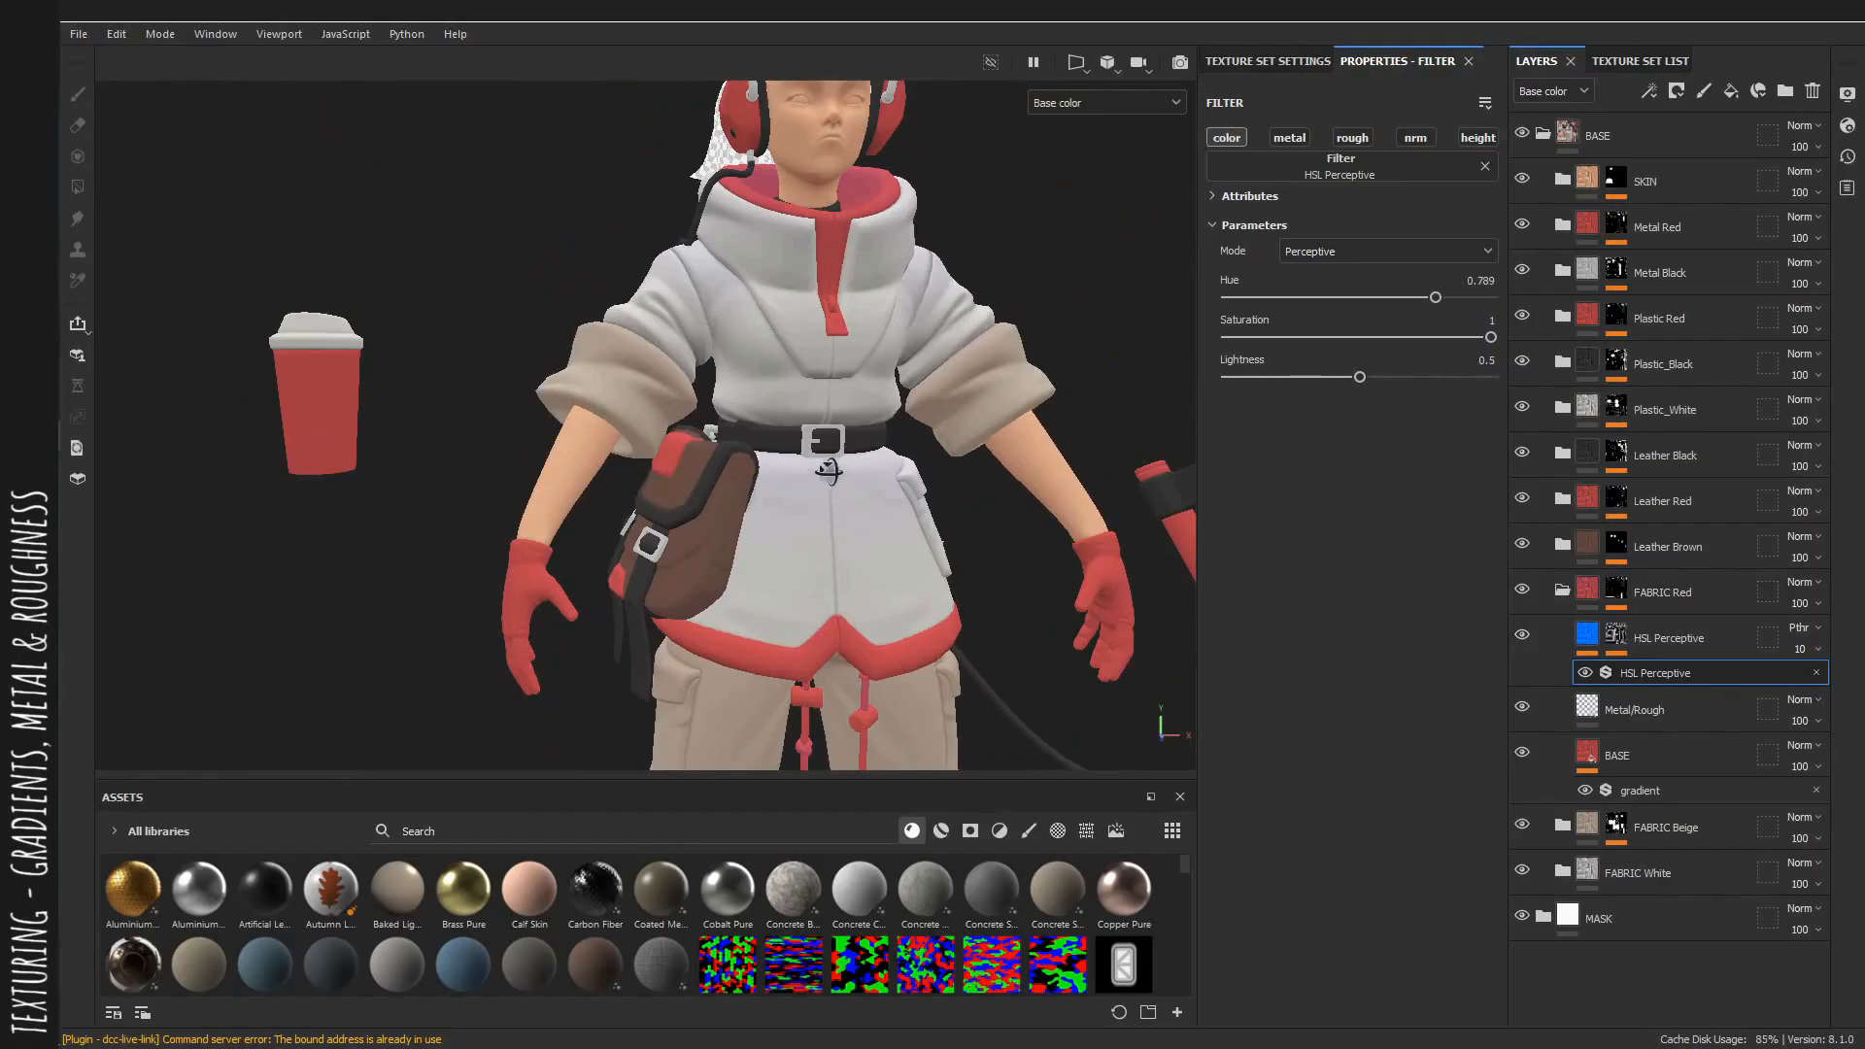
{"action": "left_click_drag", "start_coordinate": [829, 470], "coordinate": [777, 476], "text": "alt"}
{"action": "scroll", "coordinate": [777, 476], "scroll_direction": "down", "scroll_amount": 2}
{"action": "scroll", "coordinate": [777, 476], "scroll_direction": "up", "scroll_amount": 2}
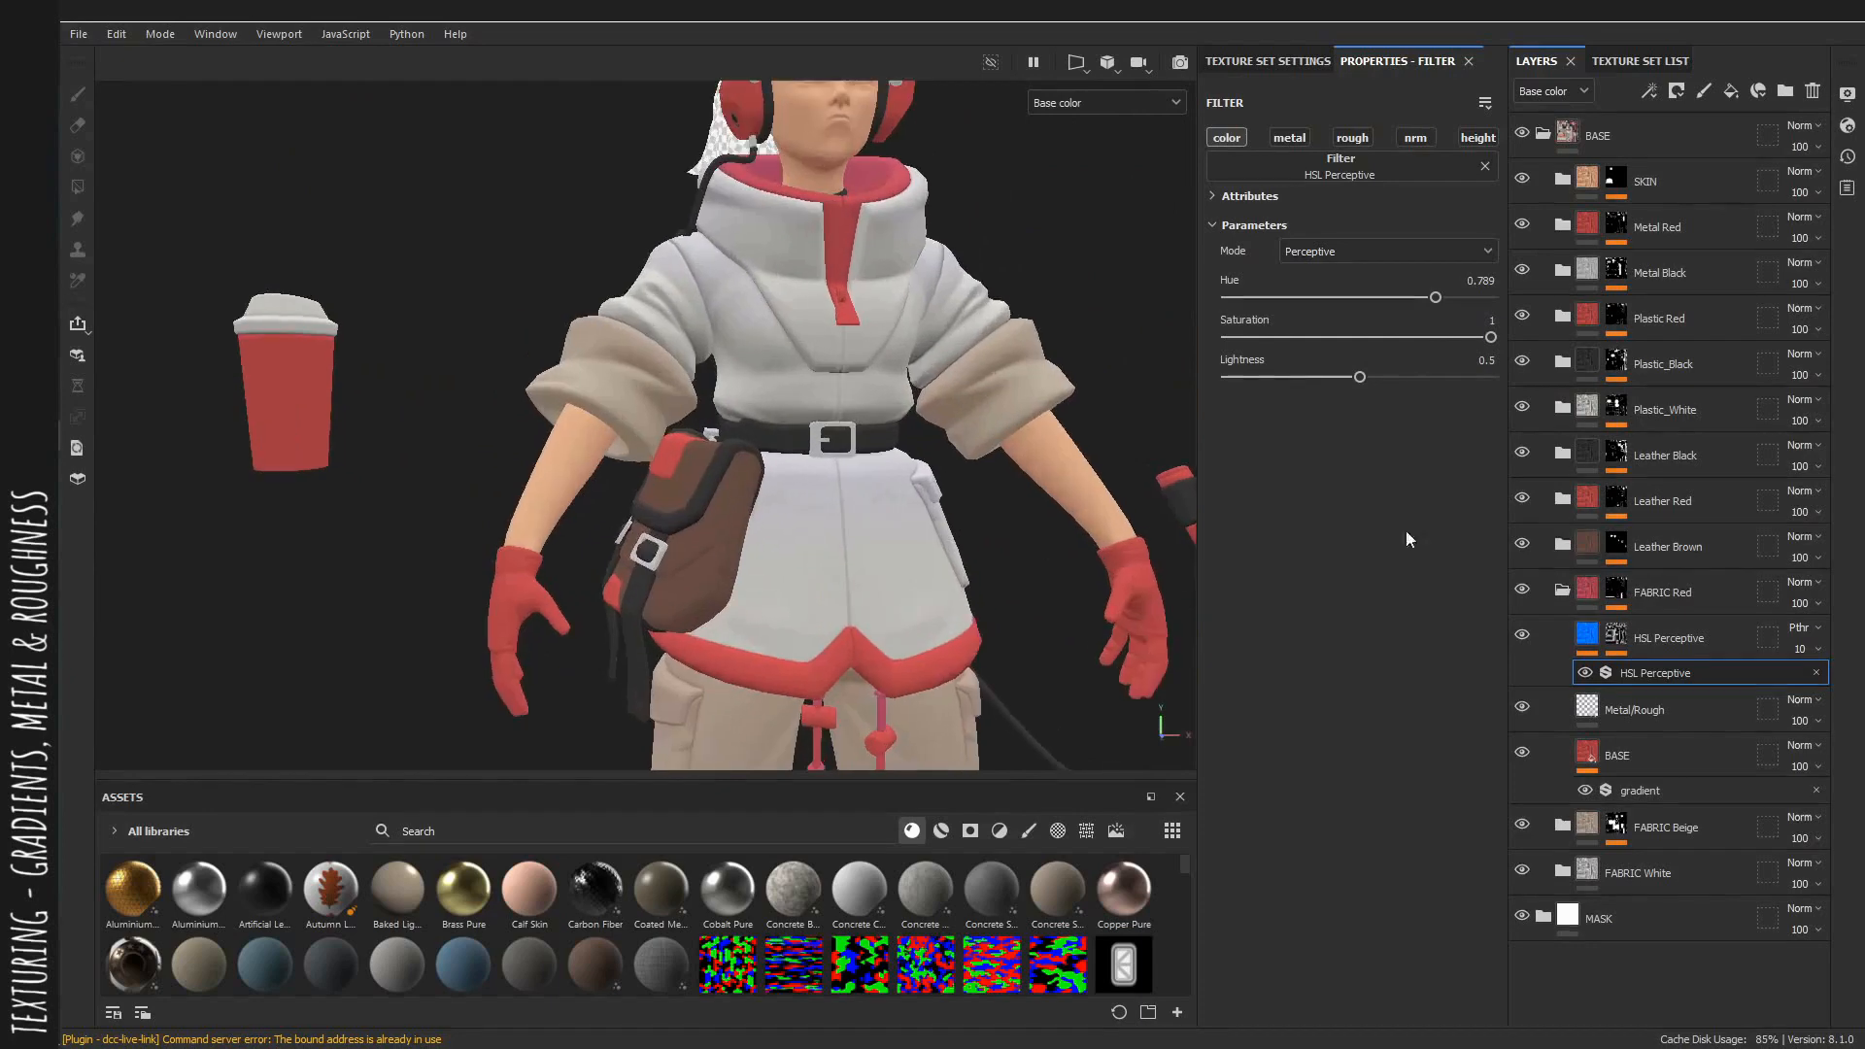
Expand the Leather Brown group, enable its HSL Perceptive layer, and switch back to the material view.
{"action": "left_click", "coordinate": [1562, 589]}
{"action": "left_click", "coordinate": [1561, 544]}
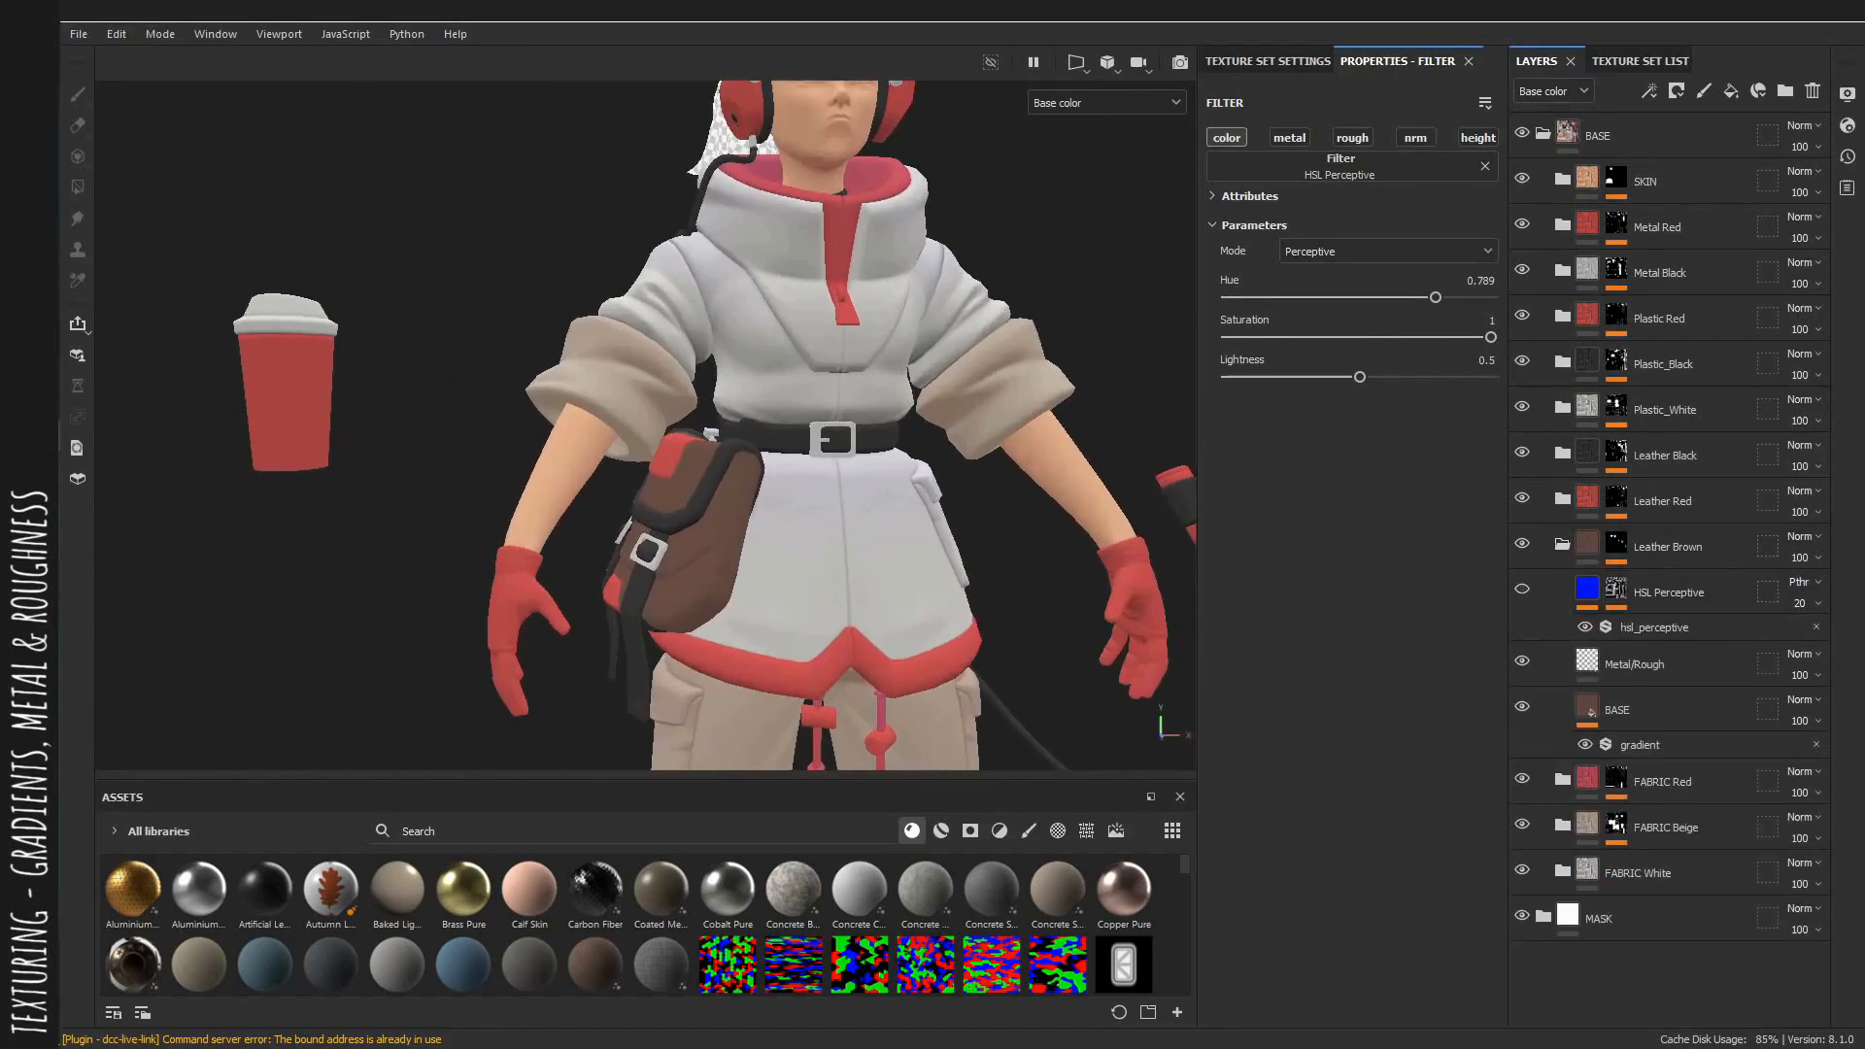
{"action": "left_click", "coordinate": [1522, 589]}
{"action": "key", "text": "m"}
{"action": "scroll", "coordinate": [1039, 418], "scroll_direction": "up", "scroll_amount": 4}
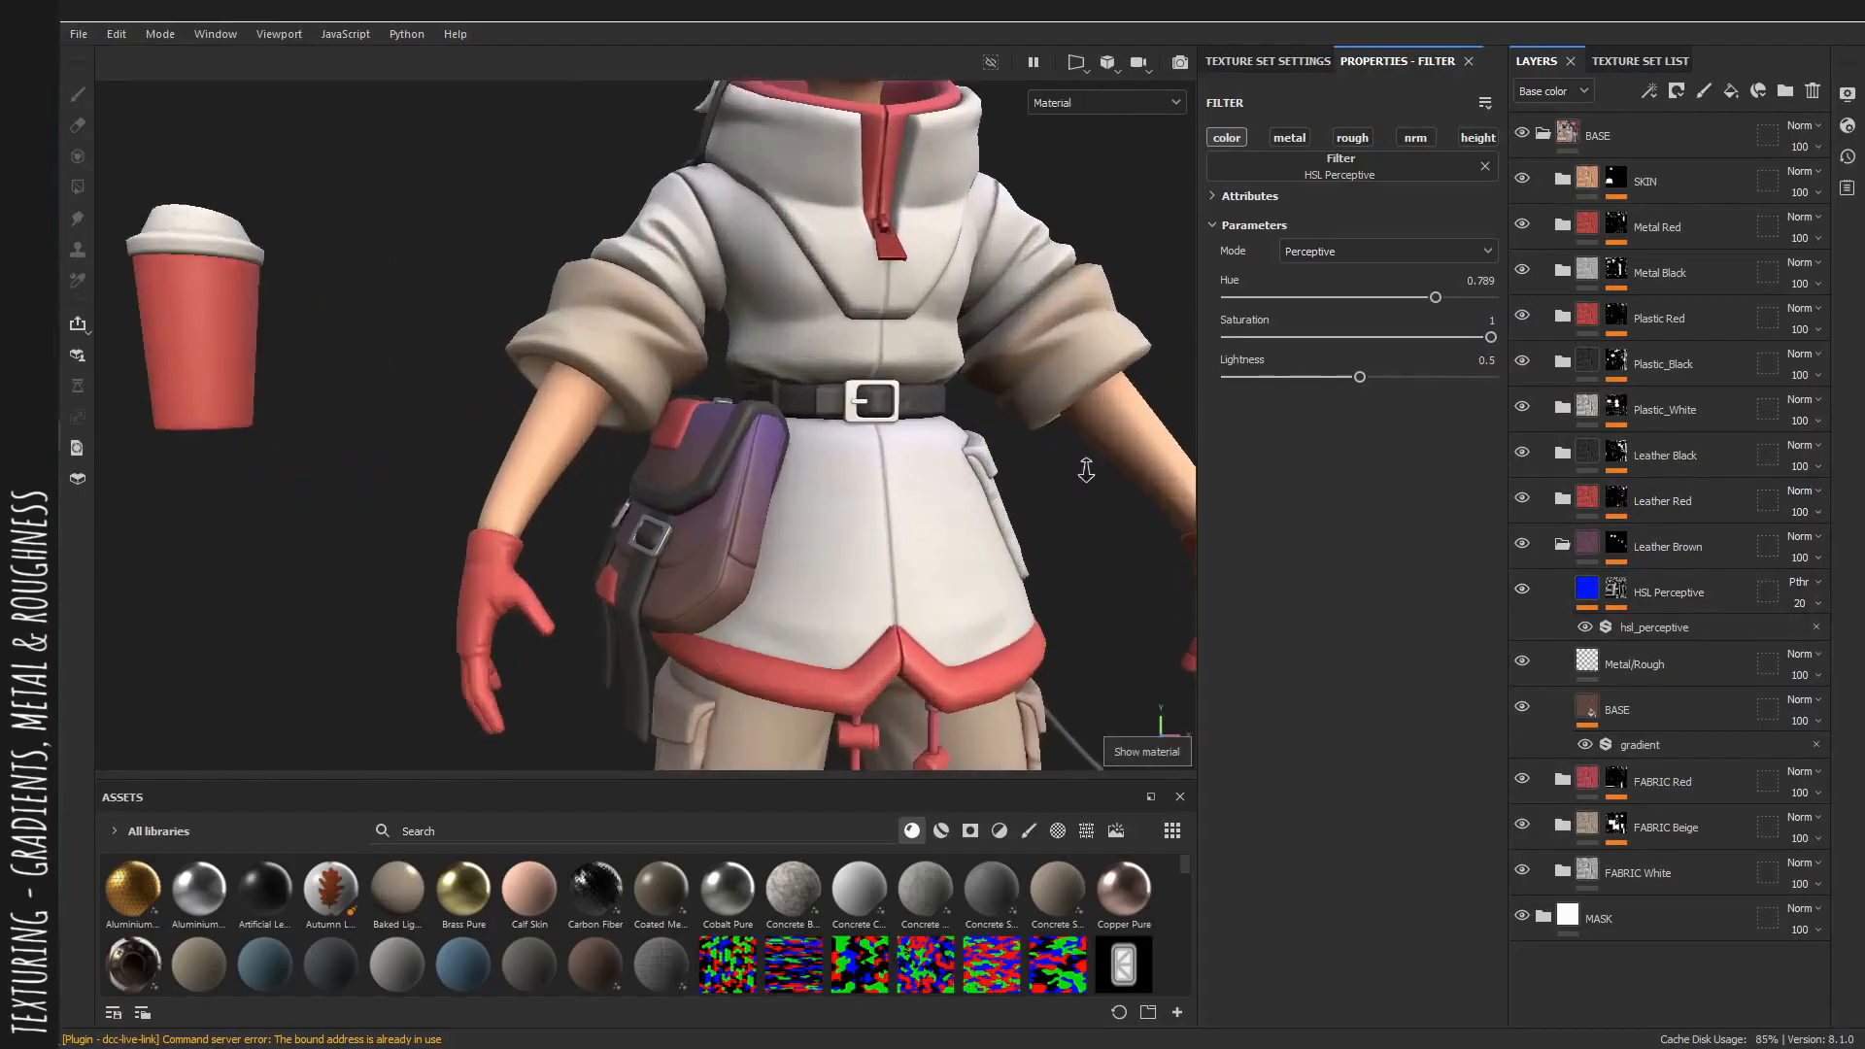
Set the Leather Brown Metal/Rough fill's roughness to 0.3824 while inspecting the bag.
{"action": "left_click", "coordinate": [1650, 667]}
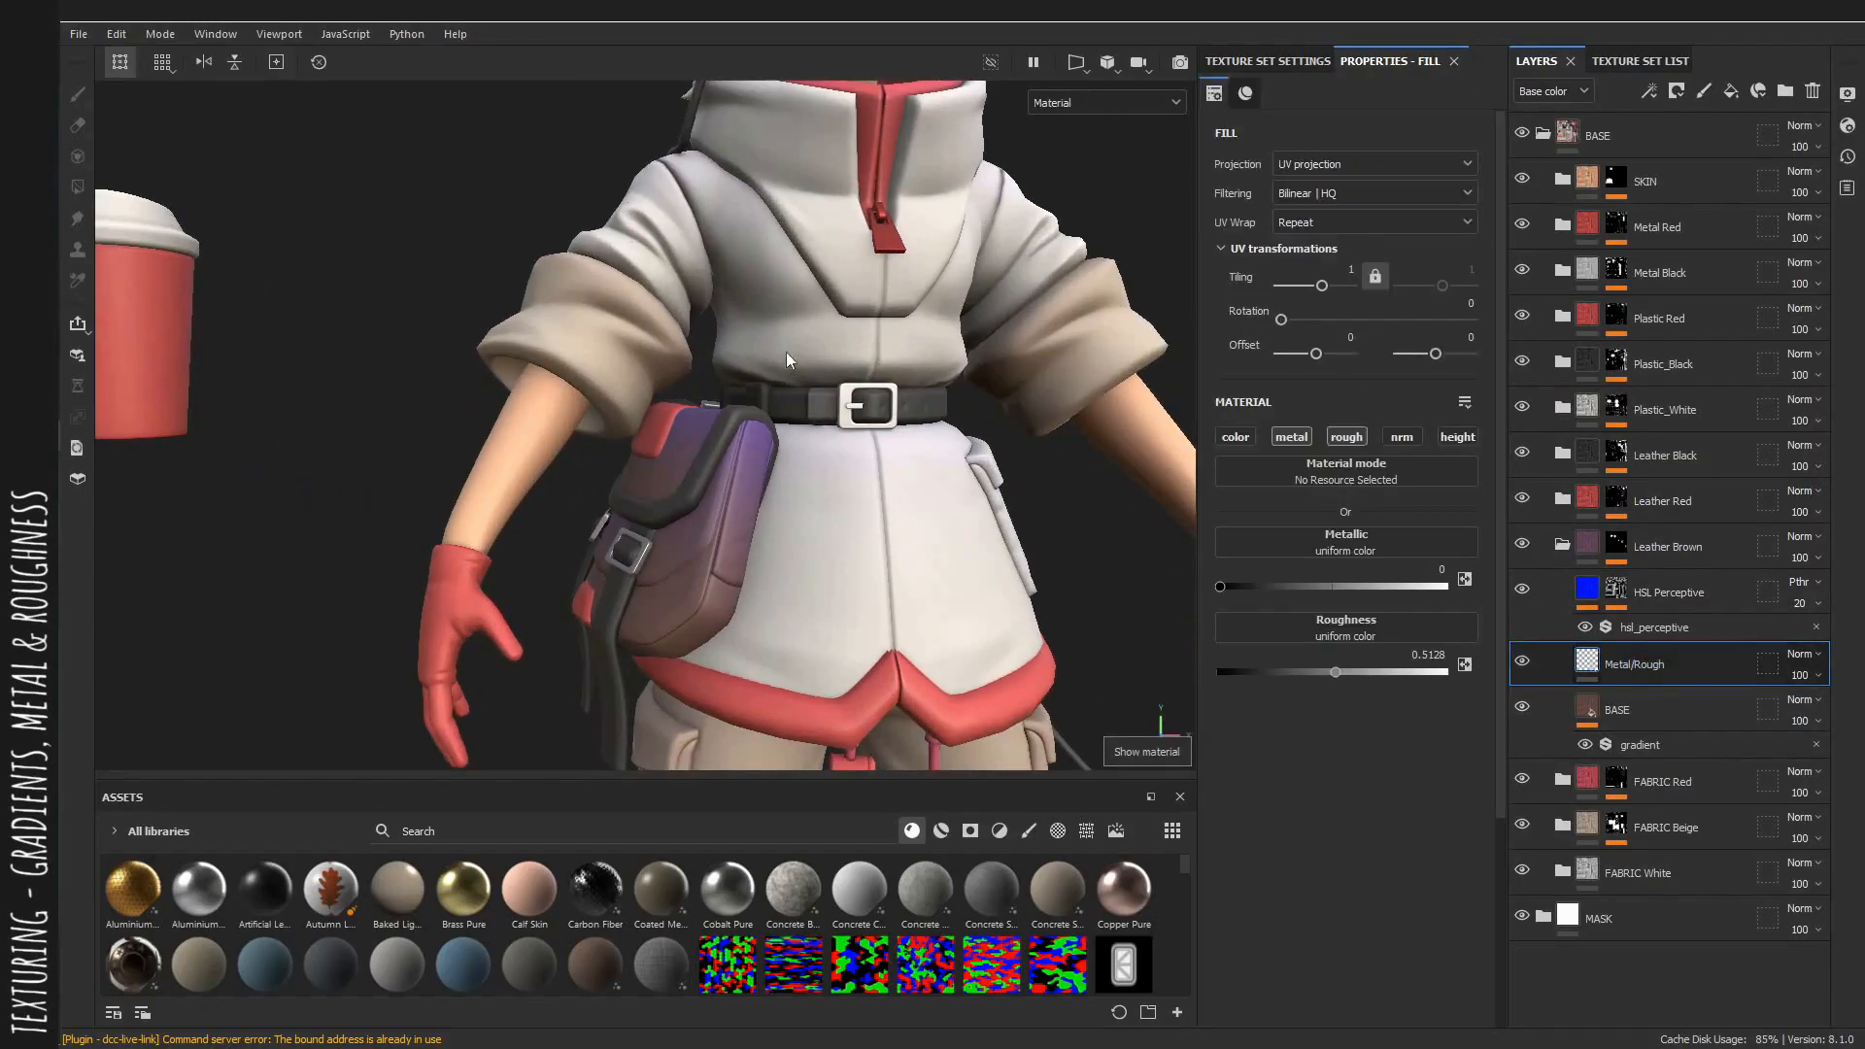
{"action": "scroll", "coordinate": [786, 361], "scroll_direction": "up", "scroll_amount": 5}
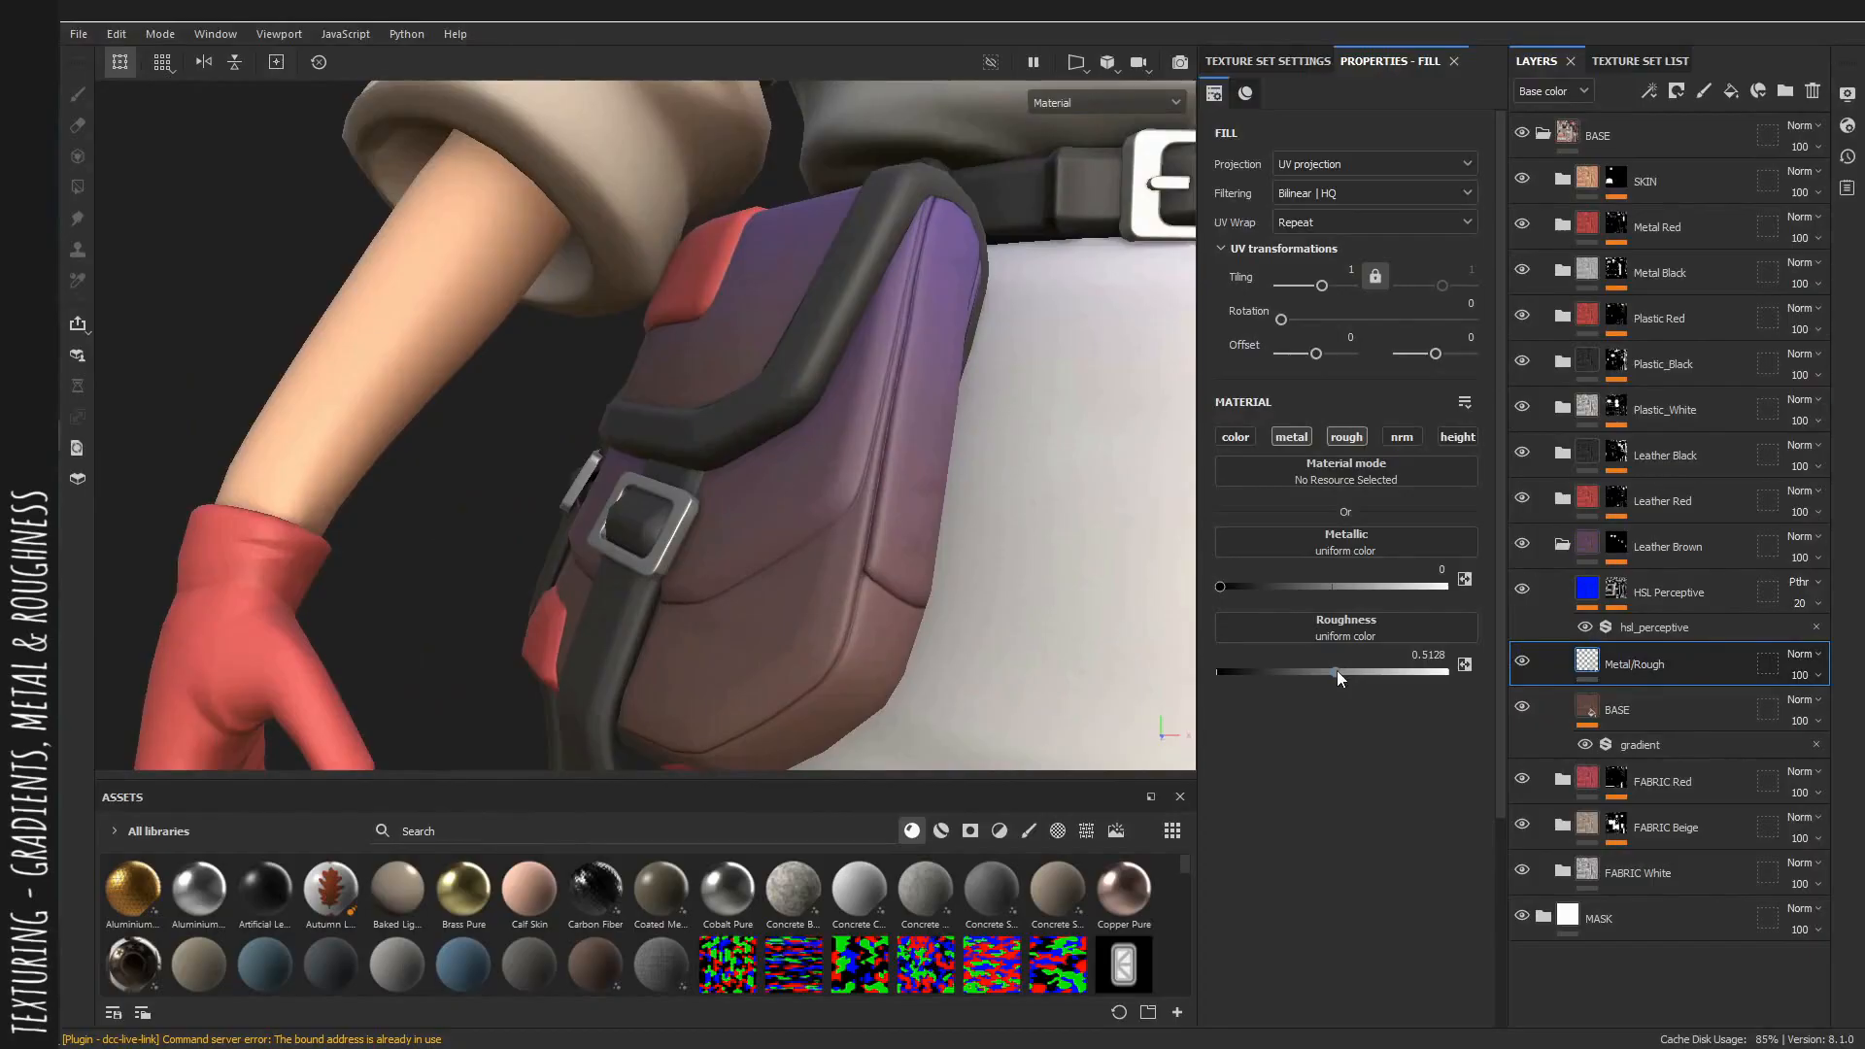
{"action": "left_click_drag", "start_coordinate": [1337, 670], "coordinate": [1289, 672]}
{"action": "left_click_drag", "start_coordinate": [1148, 667], "coordinate": [942, 559], "text": "alt"}
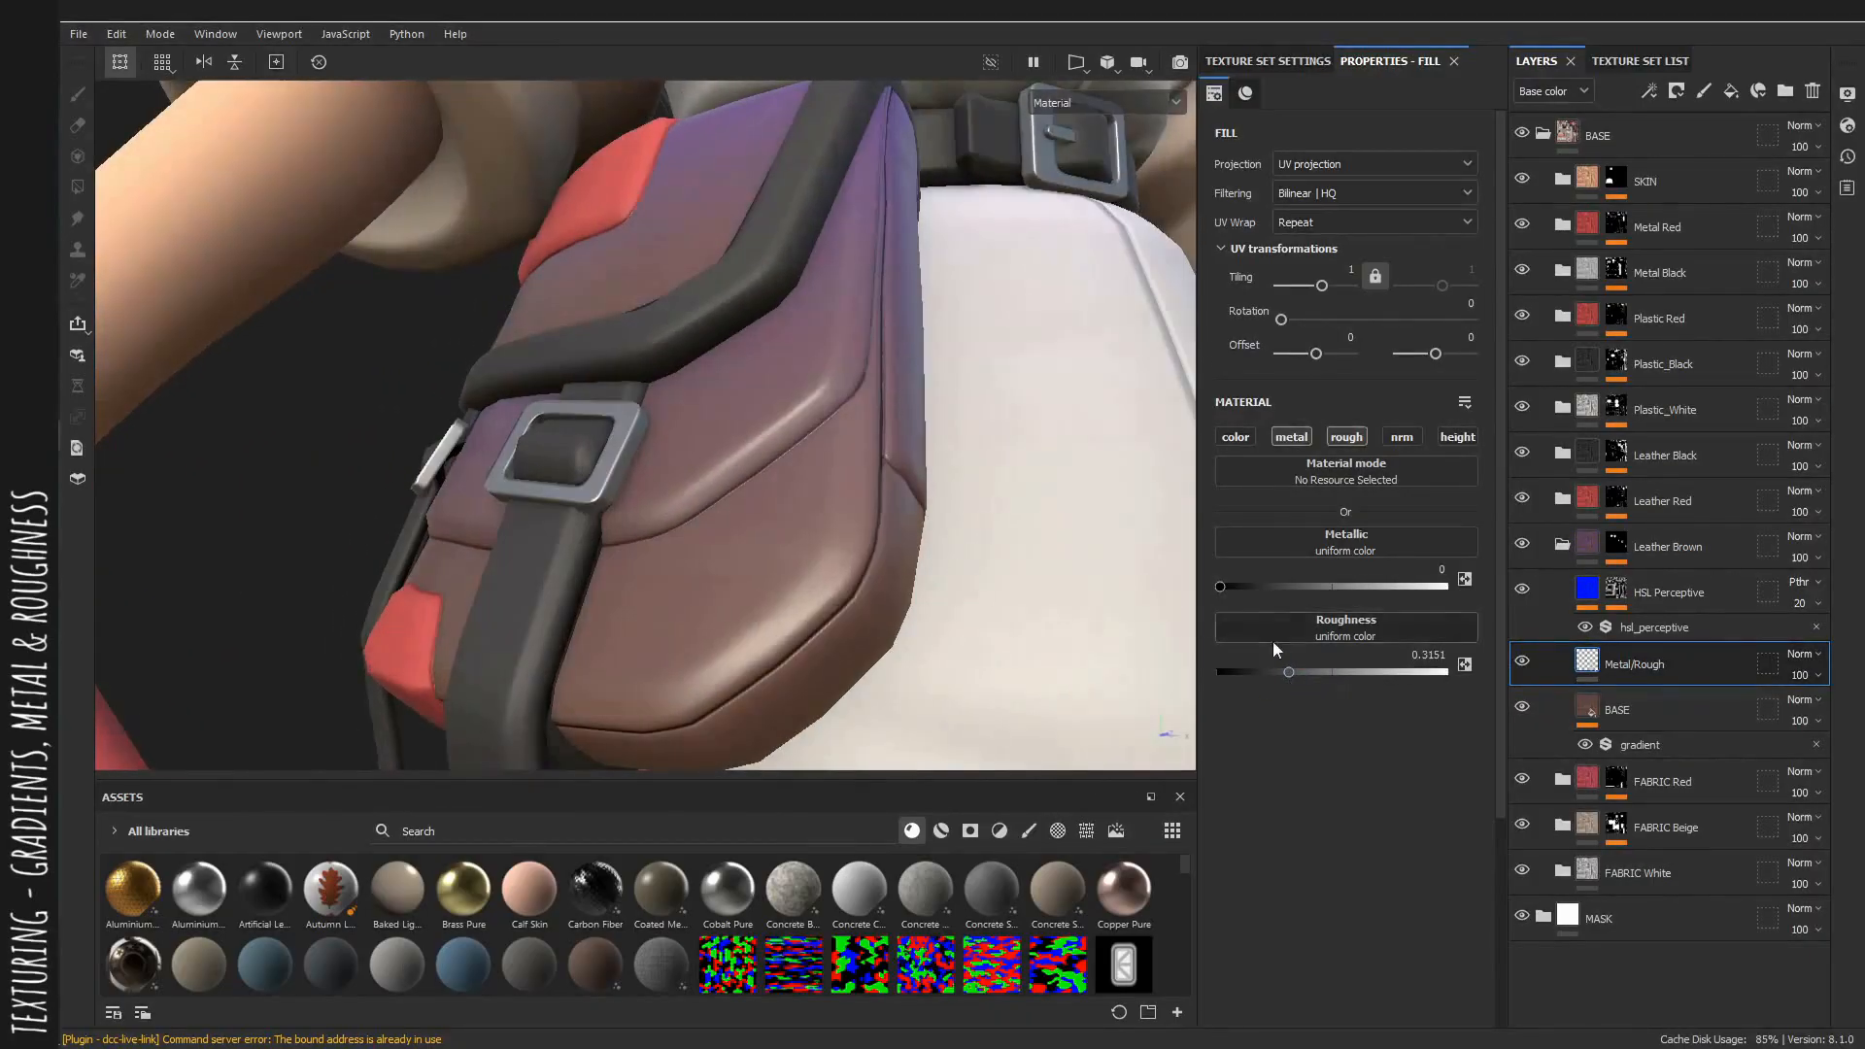
{"action": "left_click_drag", "start_coordinate": [1297, 667], "coordinate": [1308, 669]}
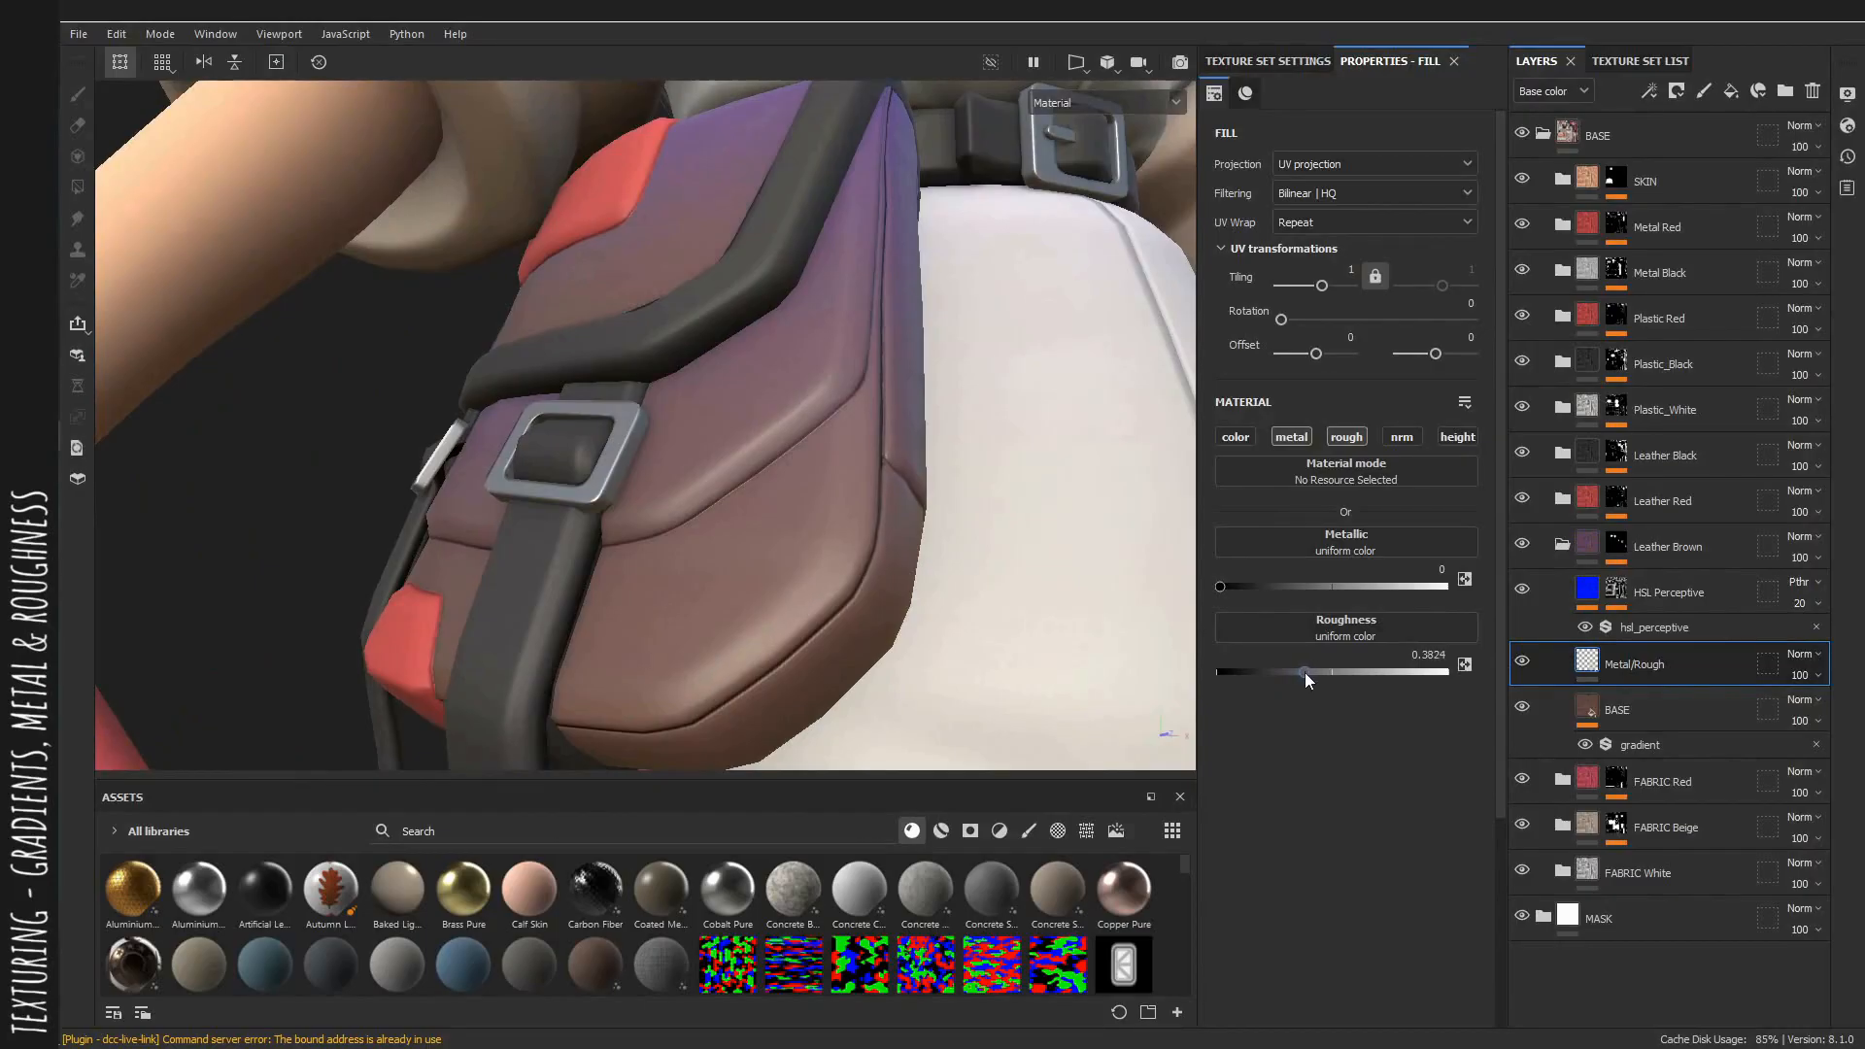
{"action": "left_click_drag", "start_coordinate": [719, 500], "coordinate": [765, 513], "text": "alt"}
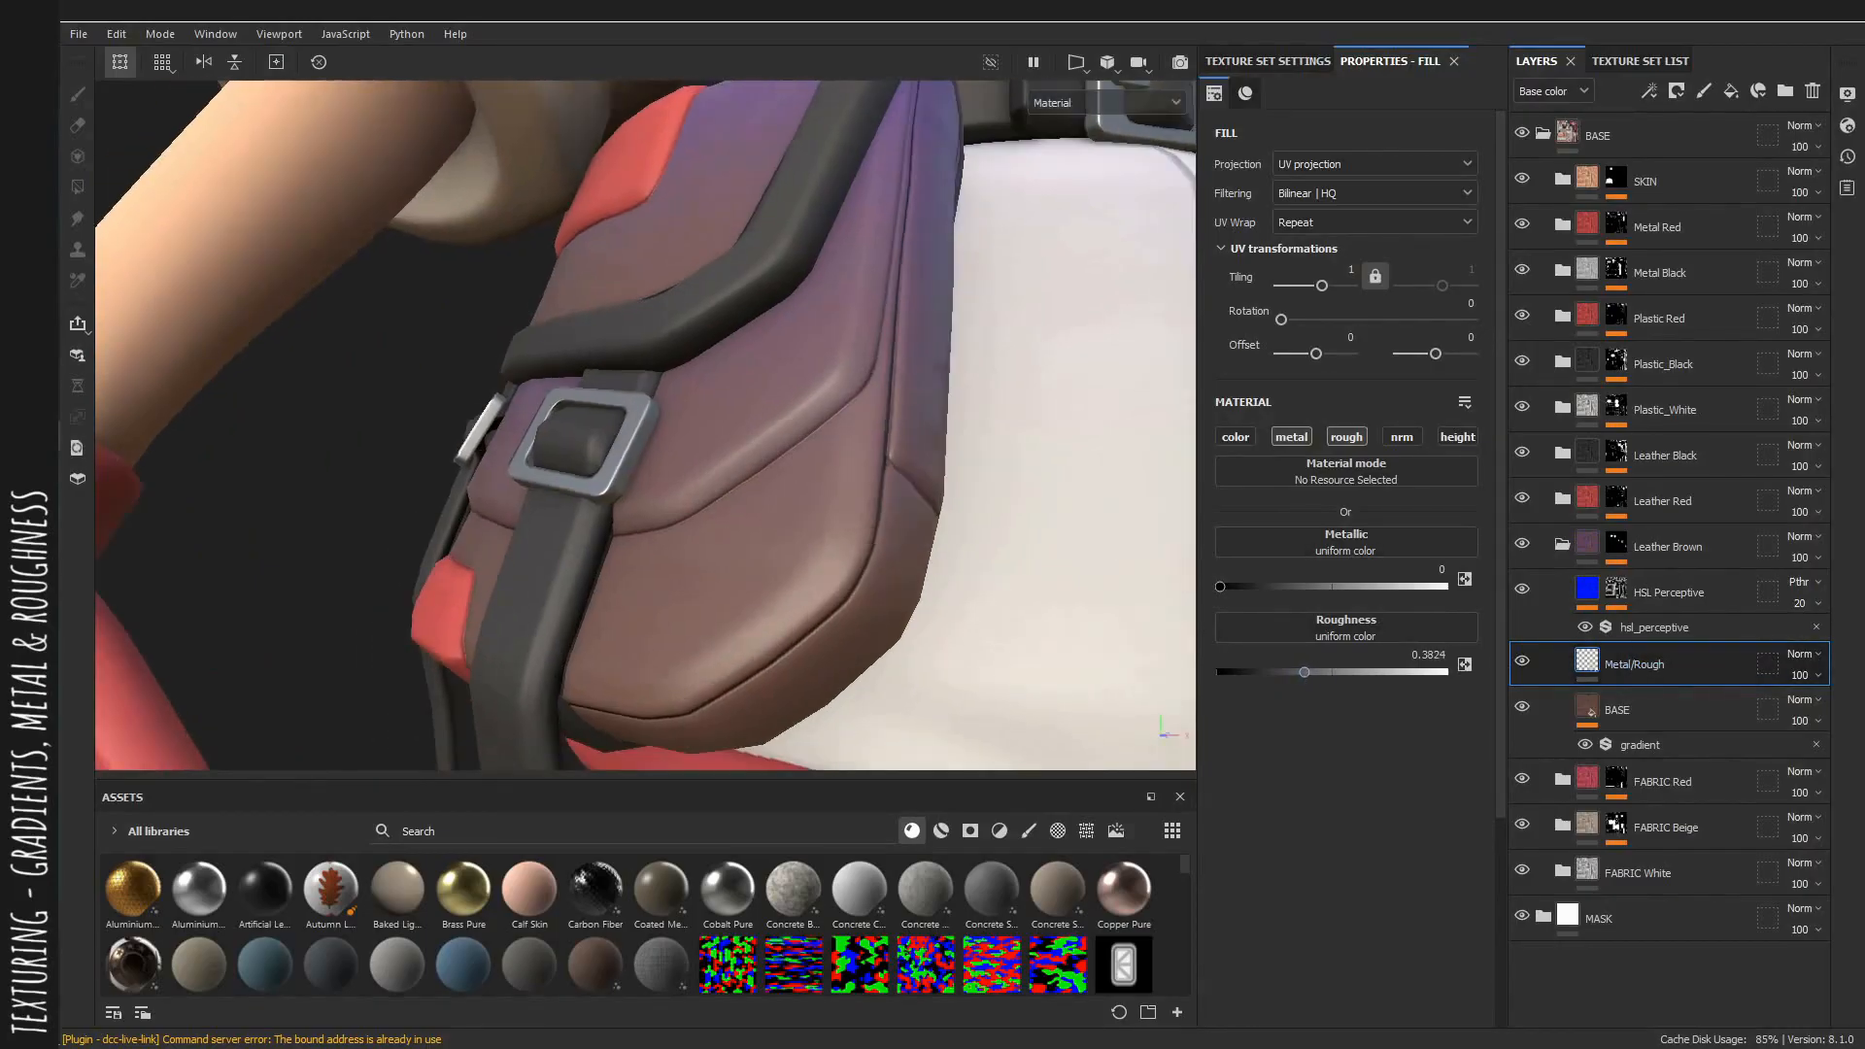
Select the Leather Brown HSL filter and set hue 0.533, saturation 0.826 and lightness 0.652 in the base color view.
{"action": "left_click", "coordinate": [1662, 627]}
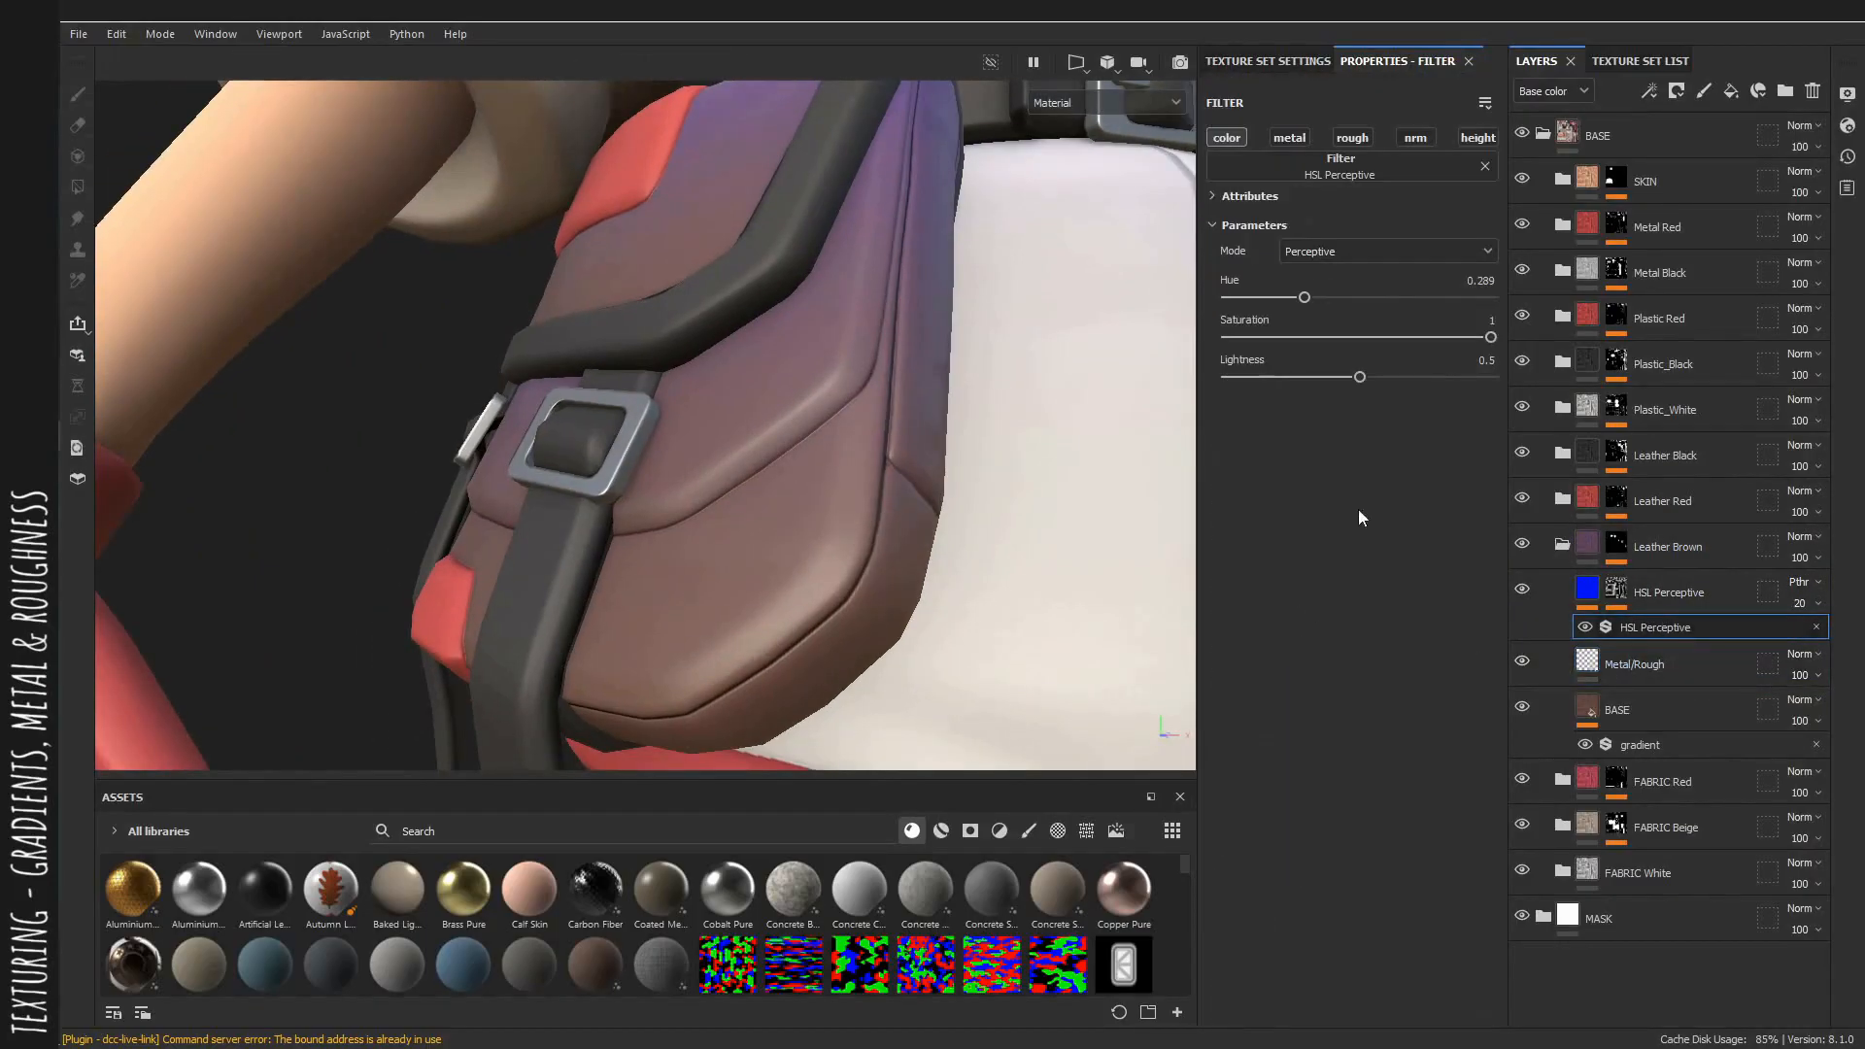
{"action": "scroll", "coordinate": [1008, 321], "scroll_direction": "down", "scroll_amount": 3}
{"action": "mouse_move", "coordinate": [851, 342]}
{"action": "left_mouse_down", "text": "alt"}
{"action": "mouse_move", "coordinate": [805, 324]}
{"action": "mouse_move", "coordinate": [822, 330]}
{"action": "left_mouse_up", "text": "alt"}
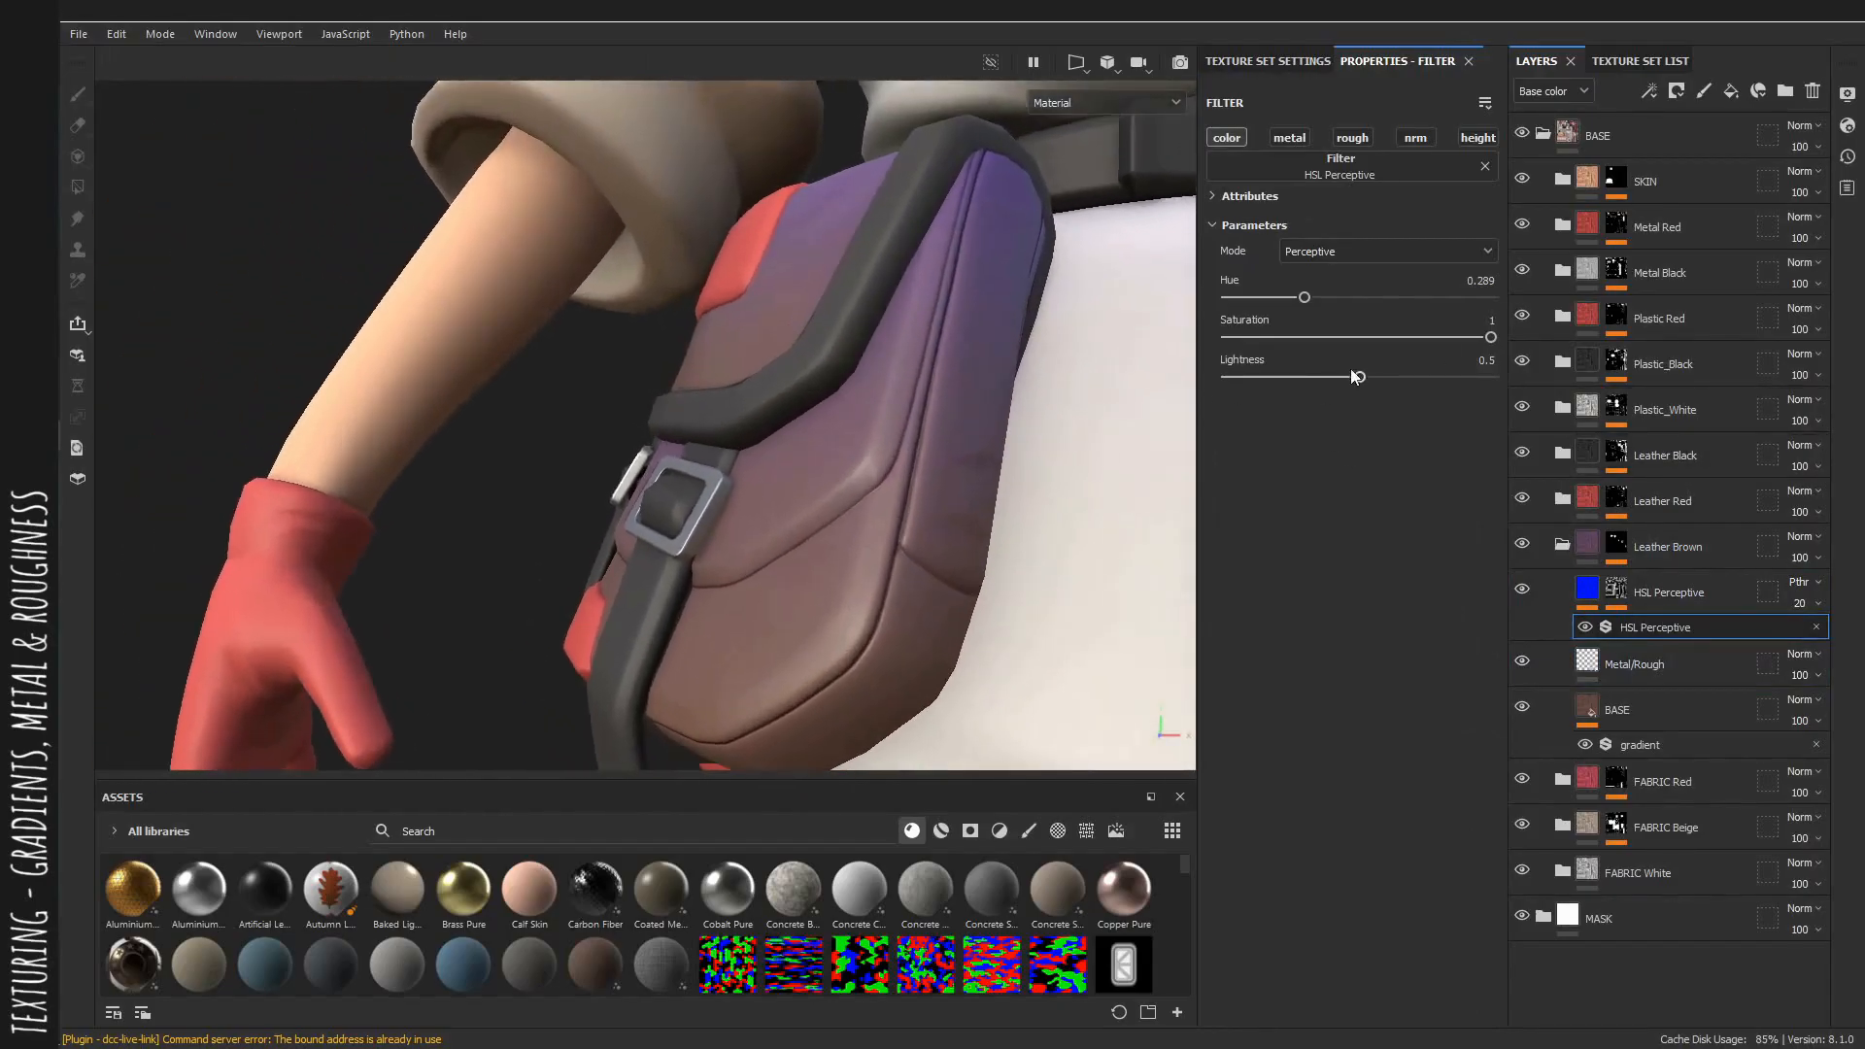
{"action": "left_click_drag", "start_coordinate": [1358, 379], "coordinate": [1400, 383]}
{"action": "left_click_drag", "start_coordinate": [1452, 338], "coordinate": [1444, 340]}
{"action": "left_click_drag", "start_coordinate": [1084, 360], "coordinate": [1005, 423], "text": "alt"}
{"action": "key", "text": "c"}
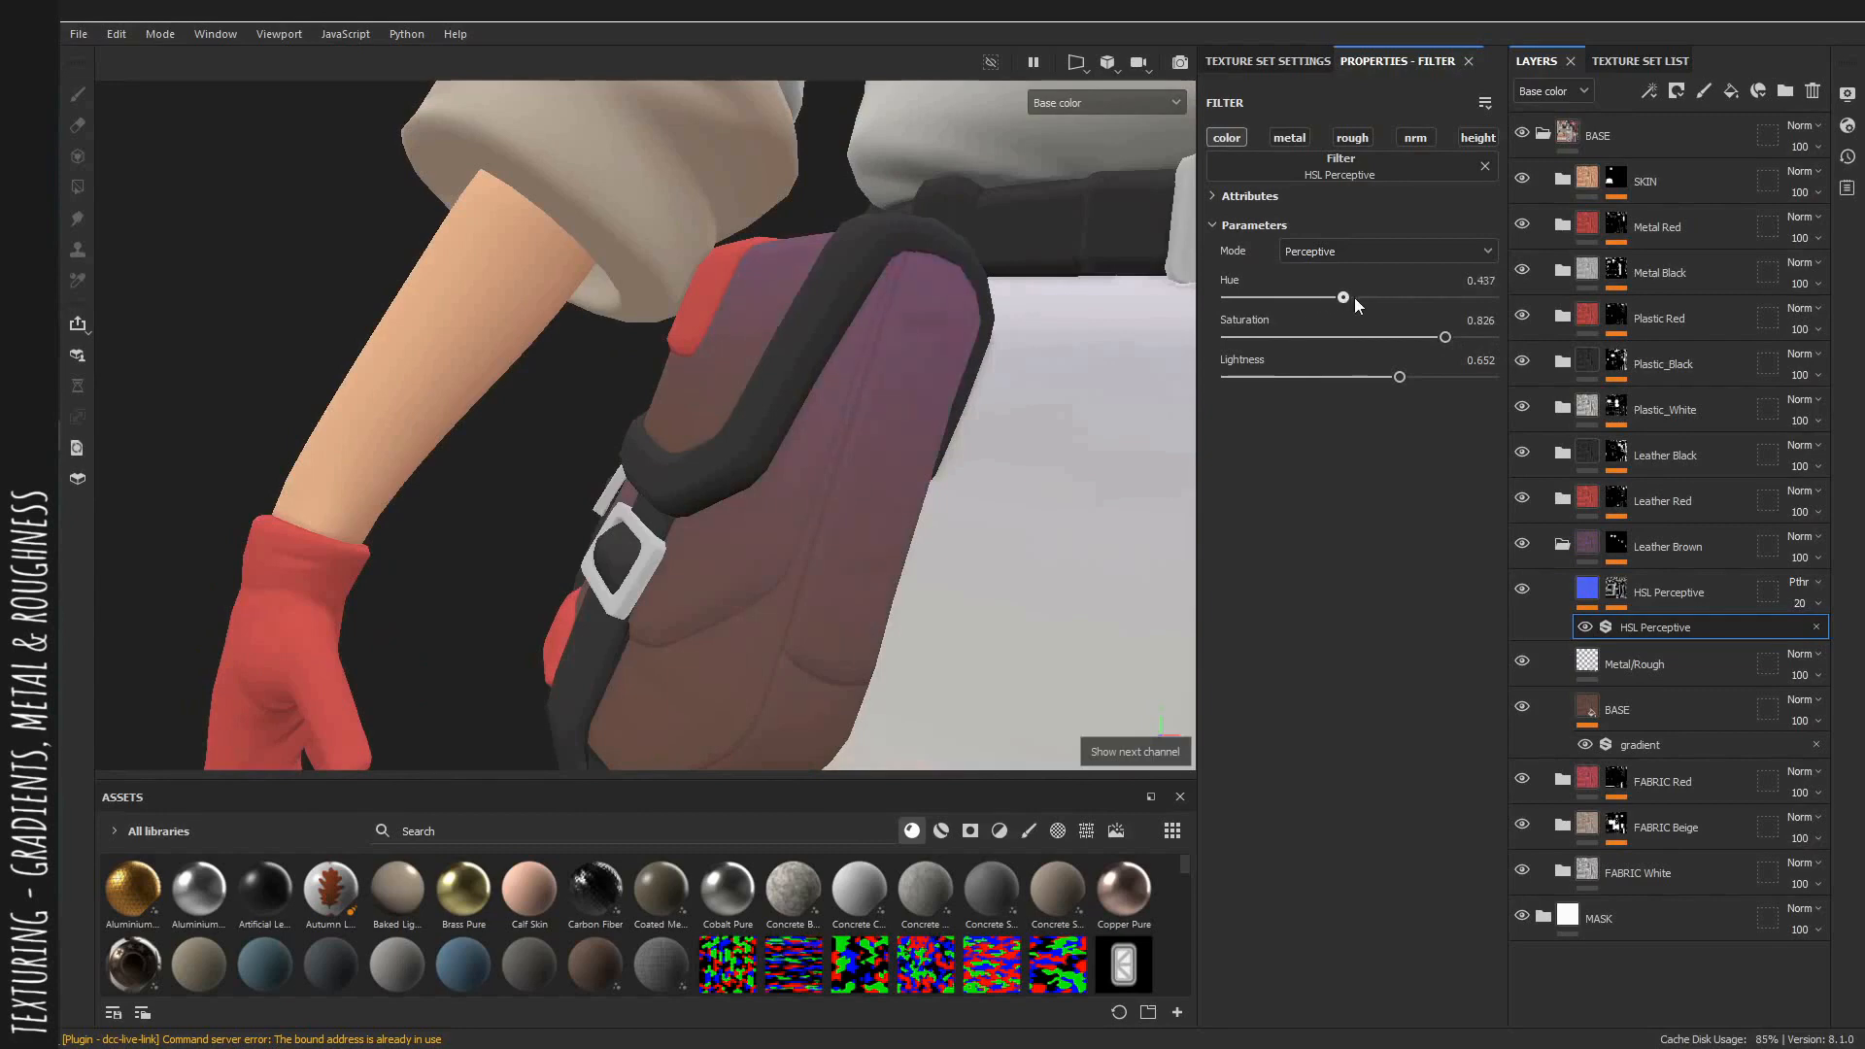
{"action": "left_click_drag", "start_coordinate": [1356, 299], "coordinate": [1371, 302]}
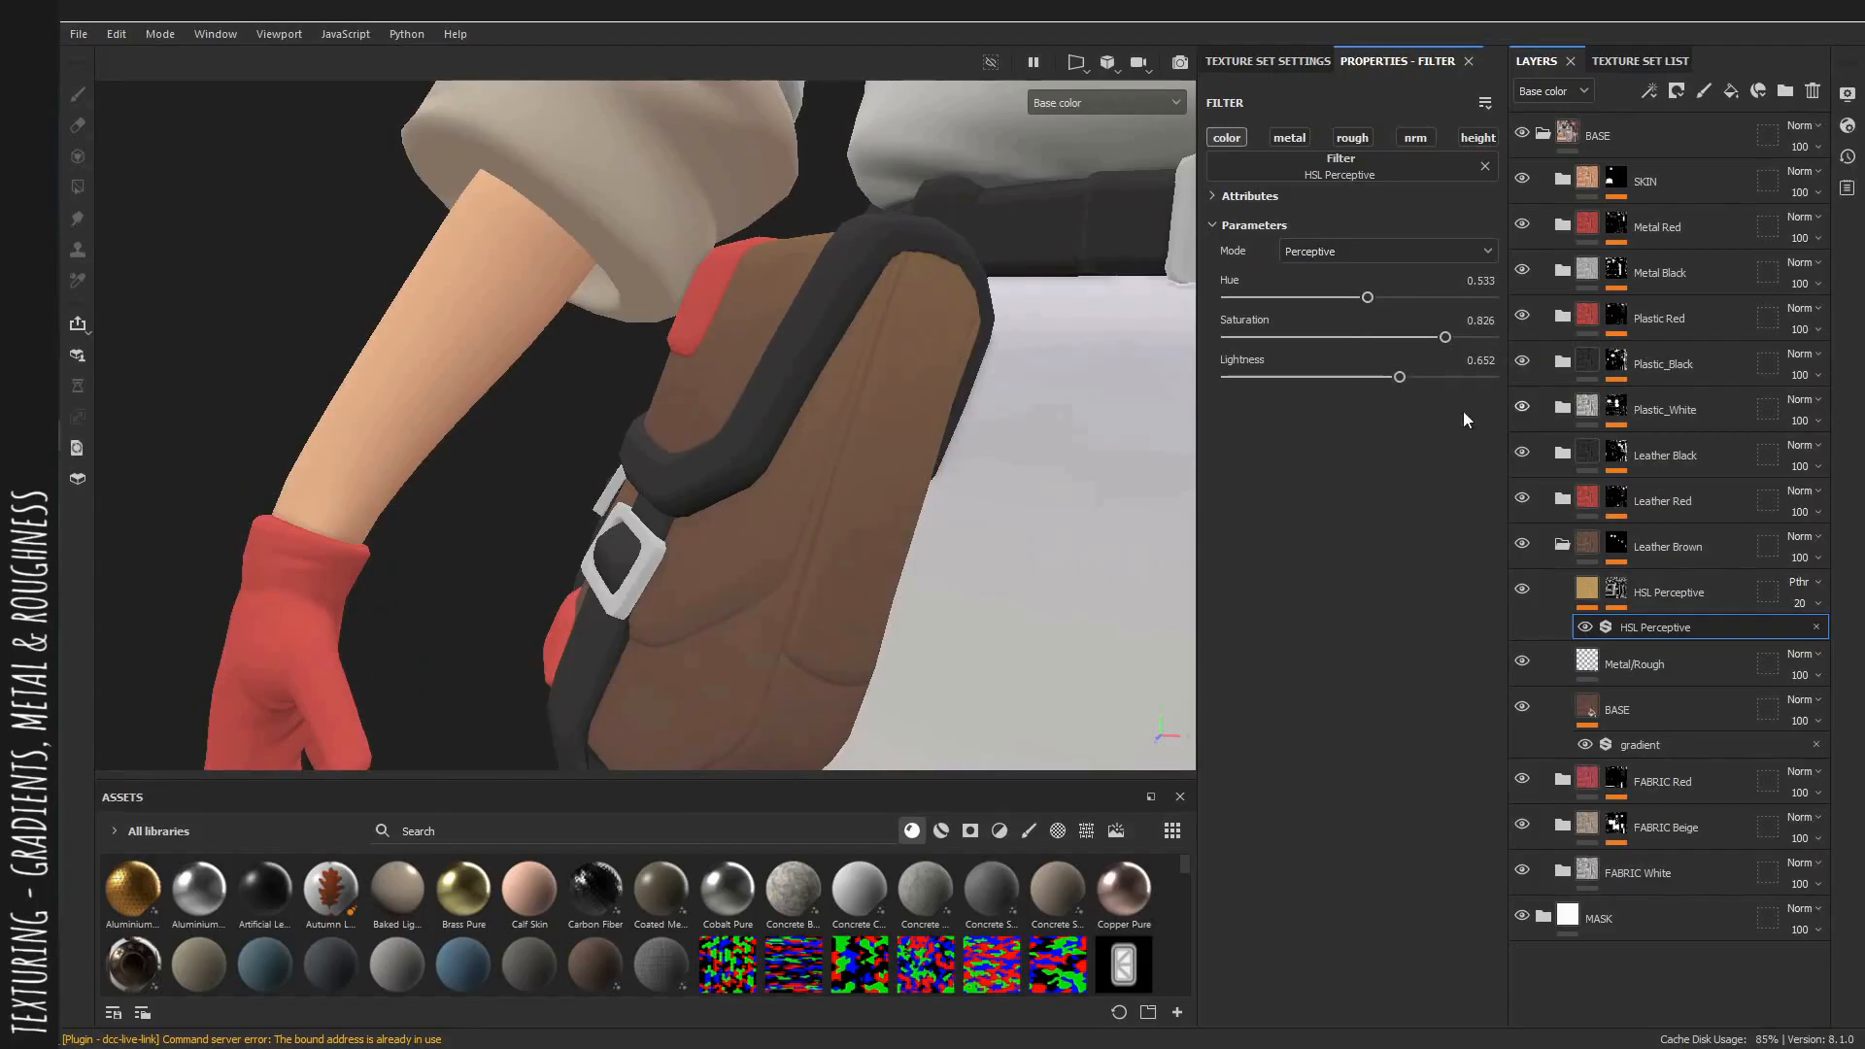
{"action": "right_click_drag", "start_coordinate": [896, 448], "coordinate": [761, 423], "text": "alt"}
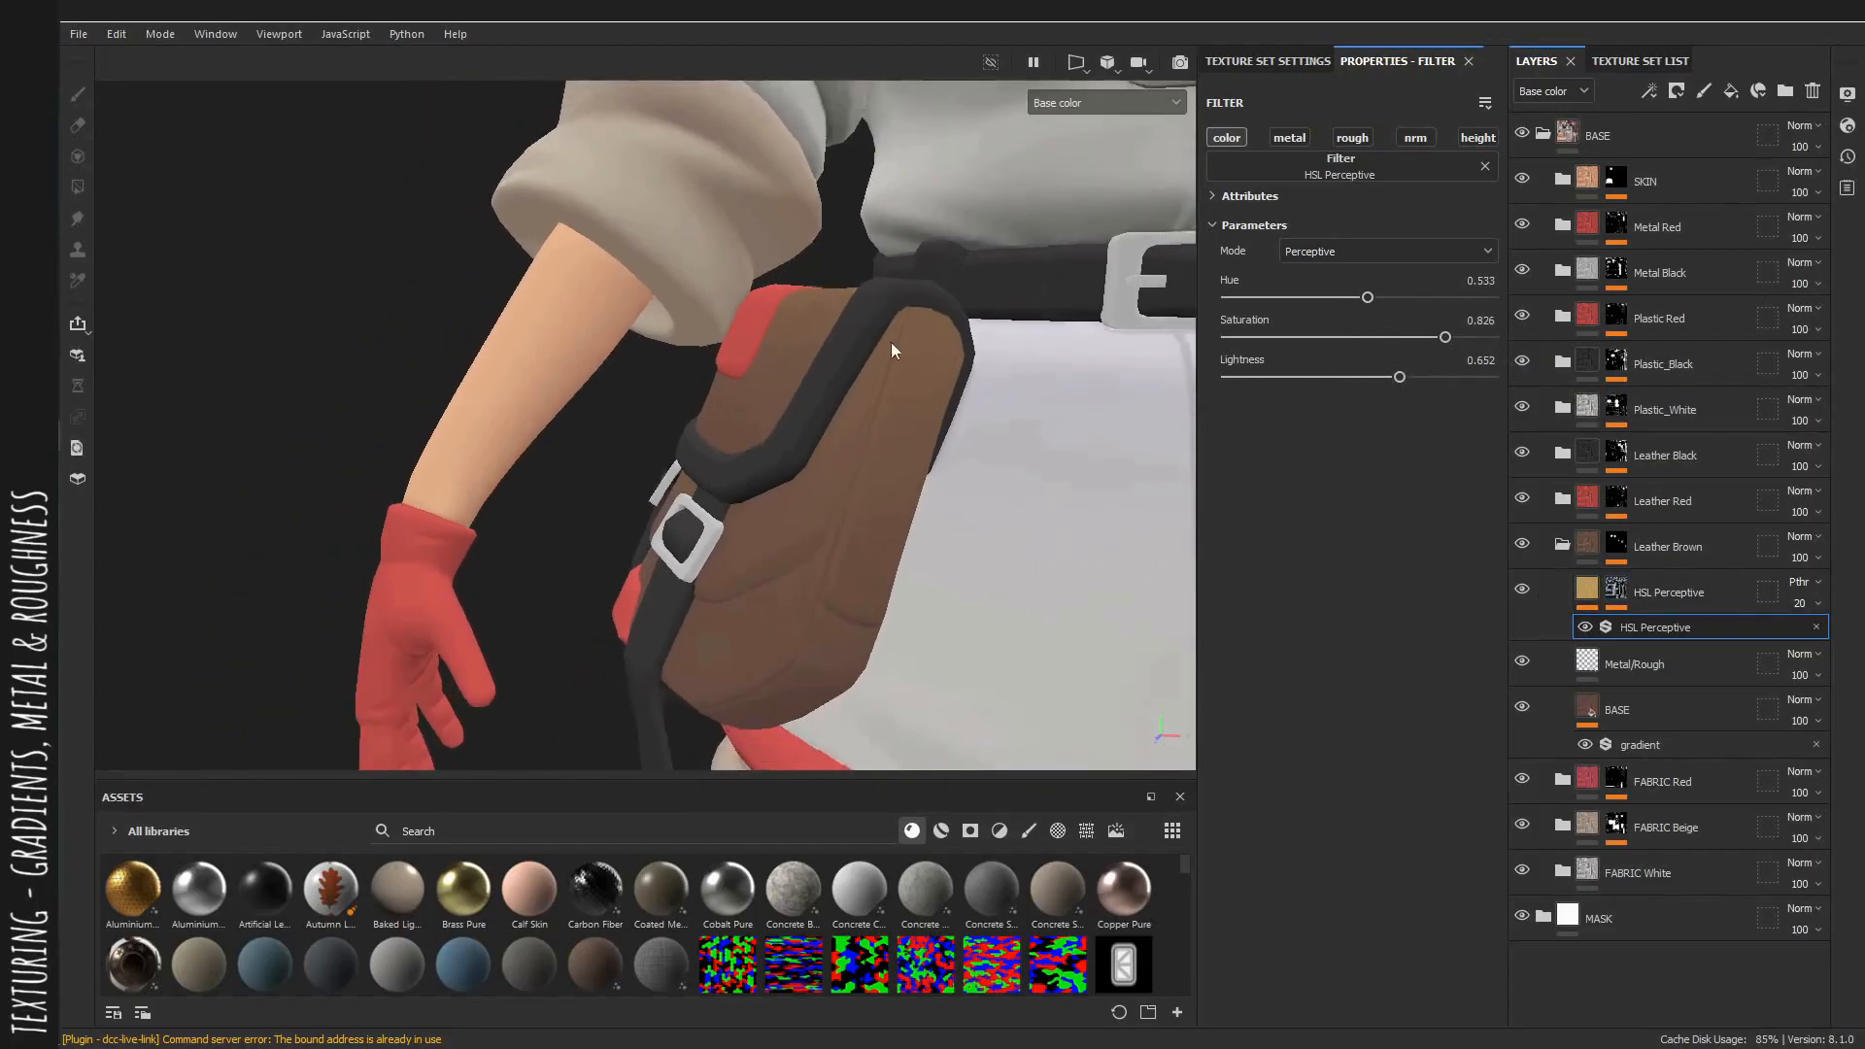
Add a Levels effect to the leather HSL layer's mask and move its midpoint to 0.367.
{"action": "left_click", "coordinate": [1618, 597]}
{"action": "right_click", "coordinate": [1601, 610]}
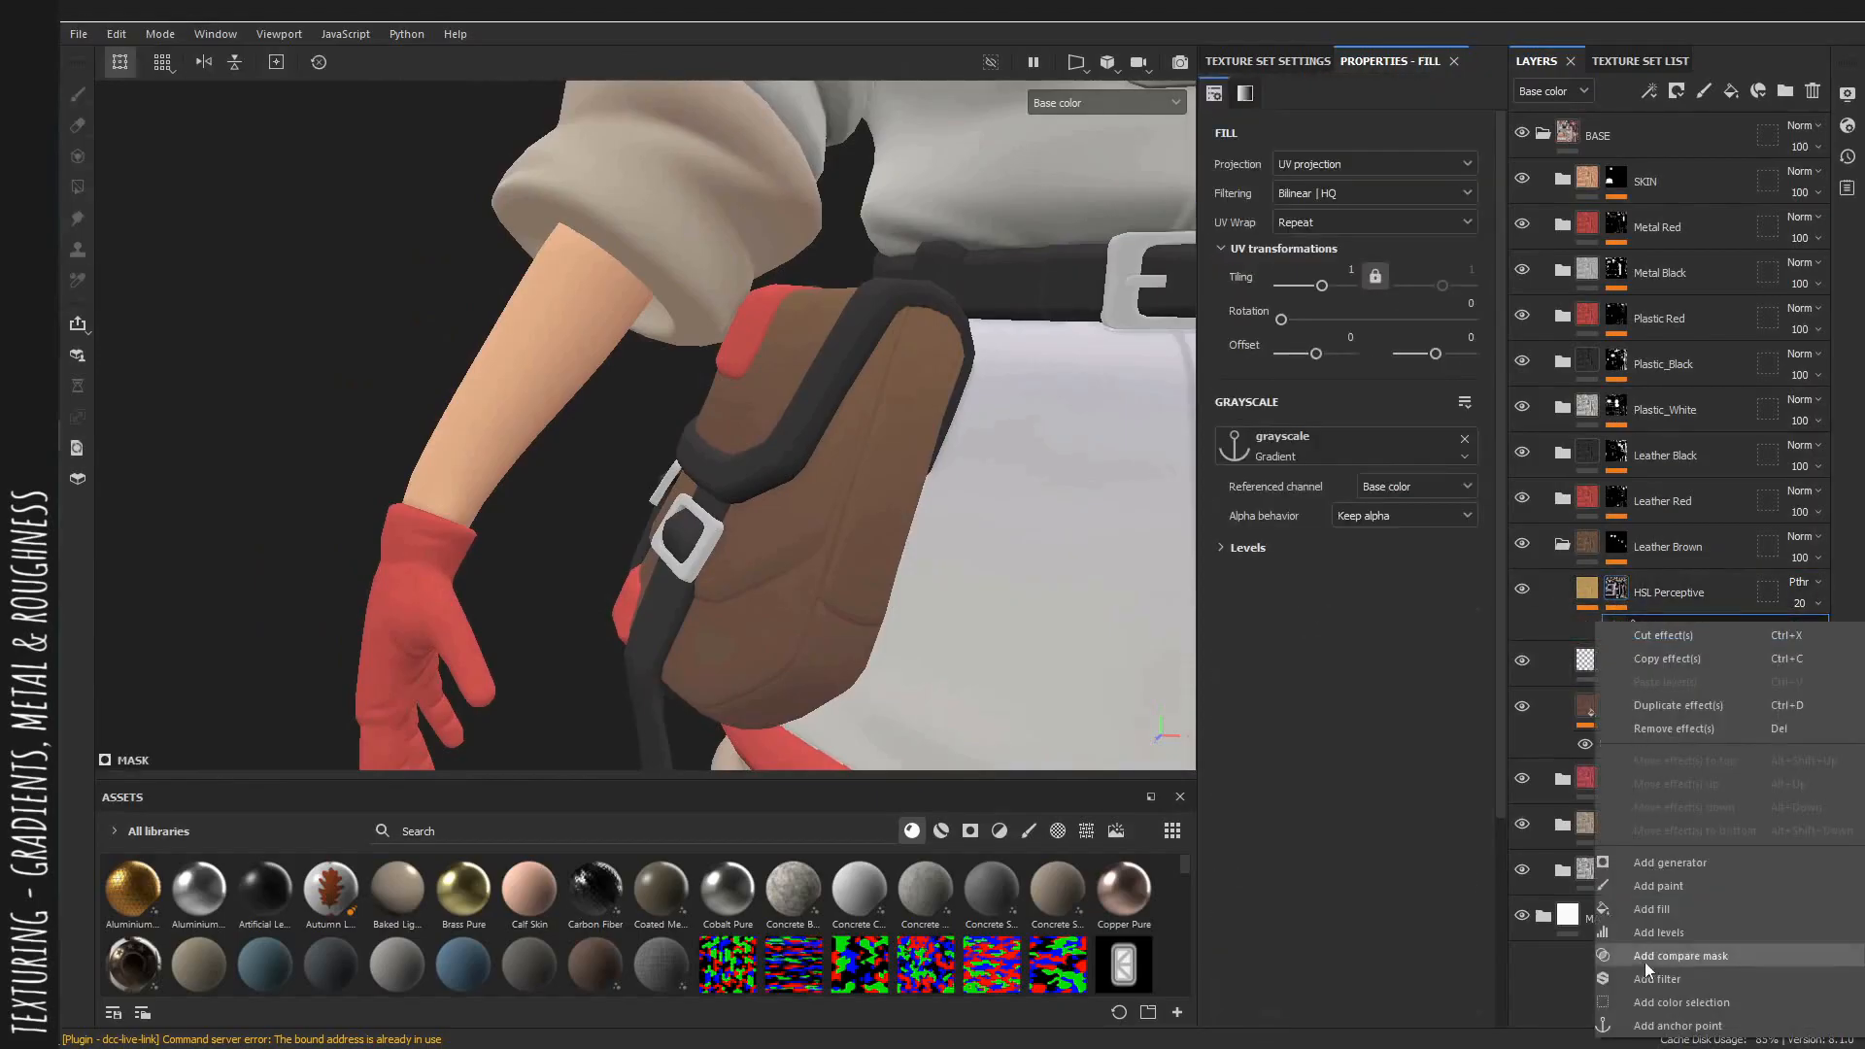
{"action": "left_click", "coordinate": [1648, 962]}
{"action": "left_click", "coordinate": [1416, 266]}
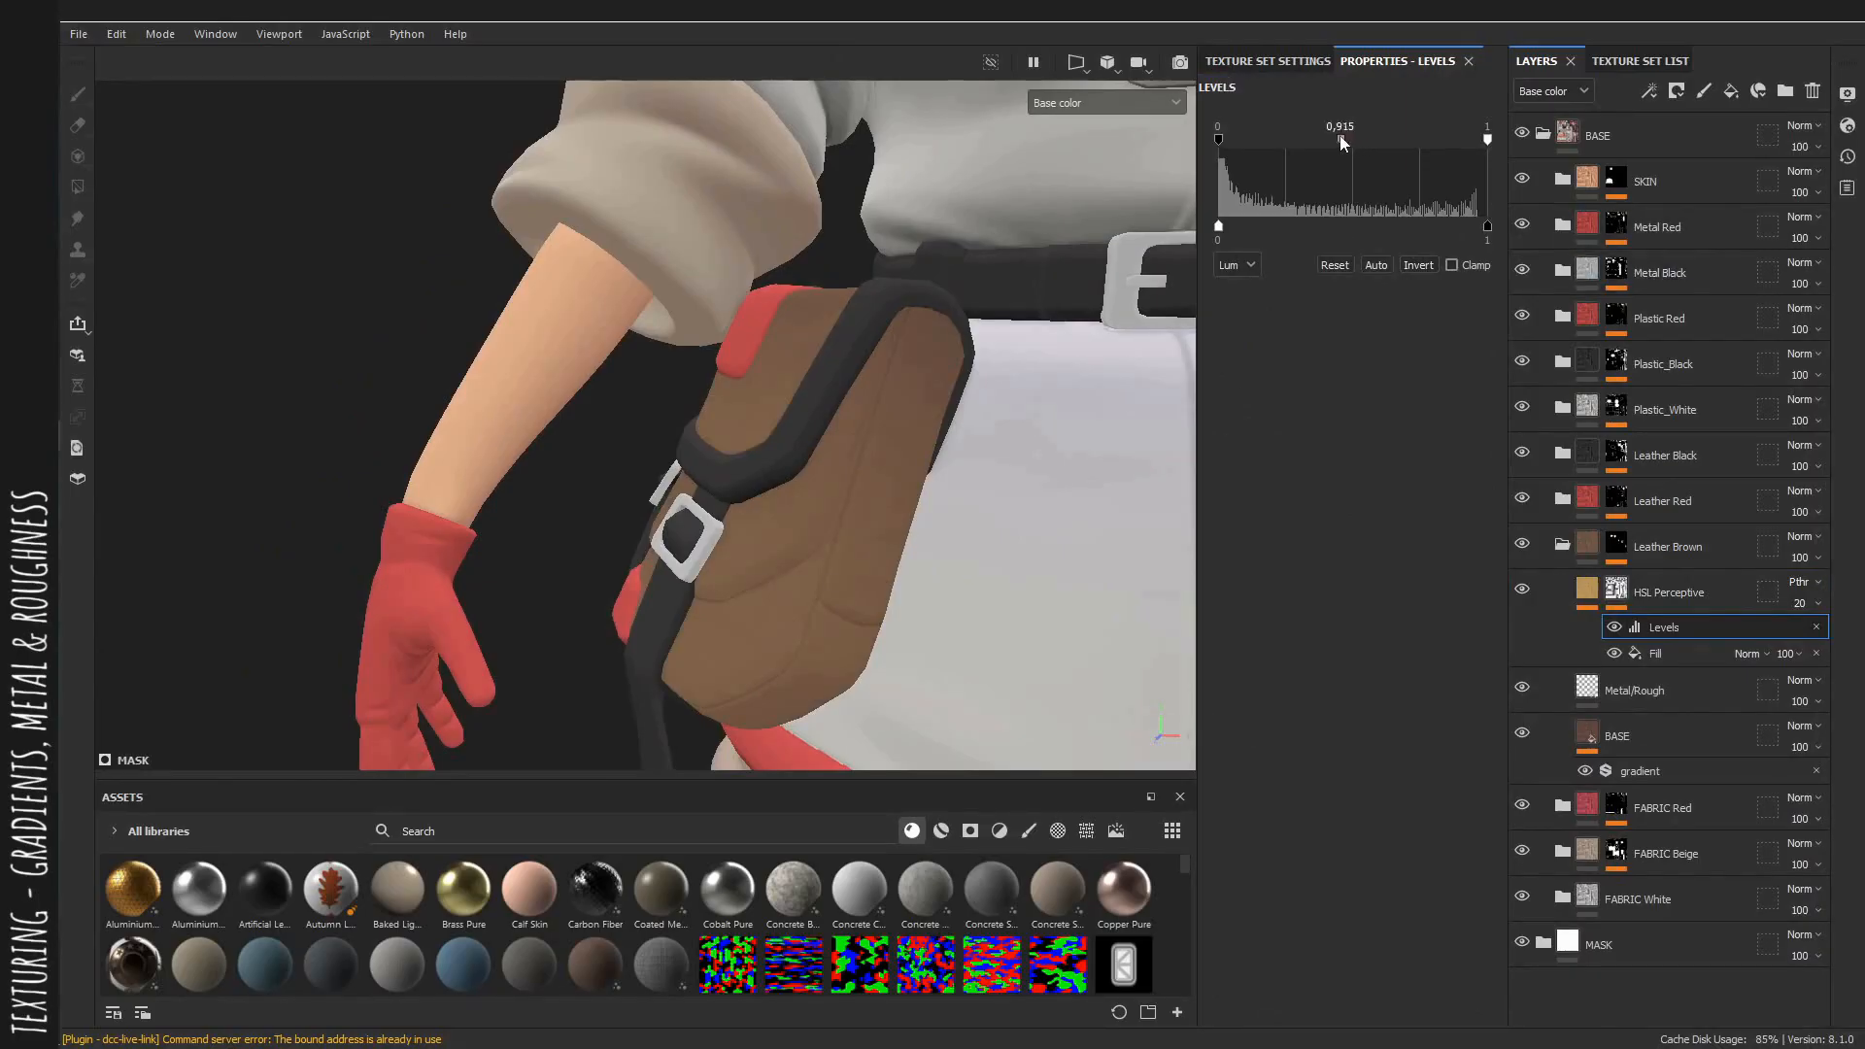
{"action": "left_click_drag", "start_coordinate": [1274, 144], "coordinate": [1449, 147]}
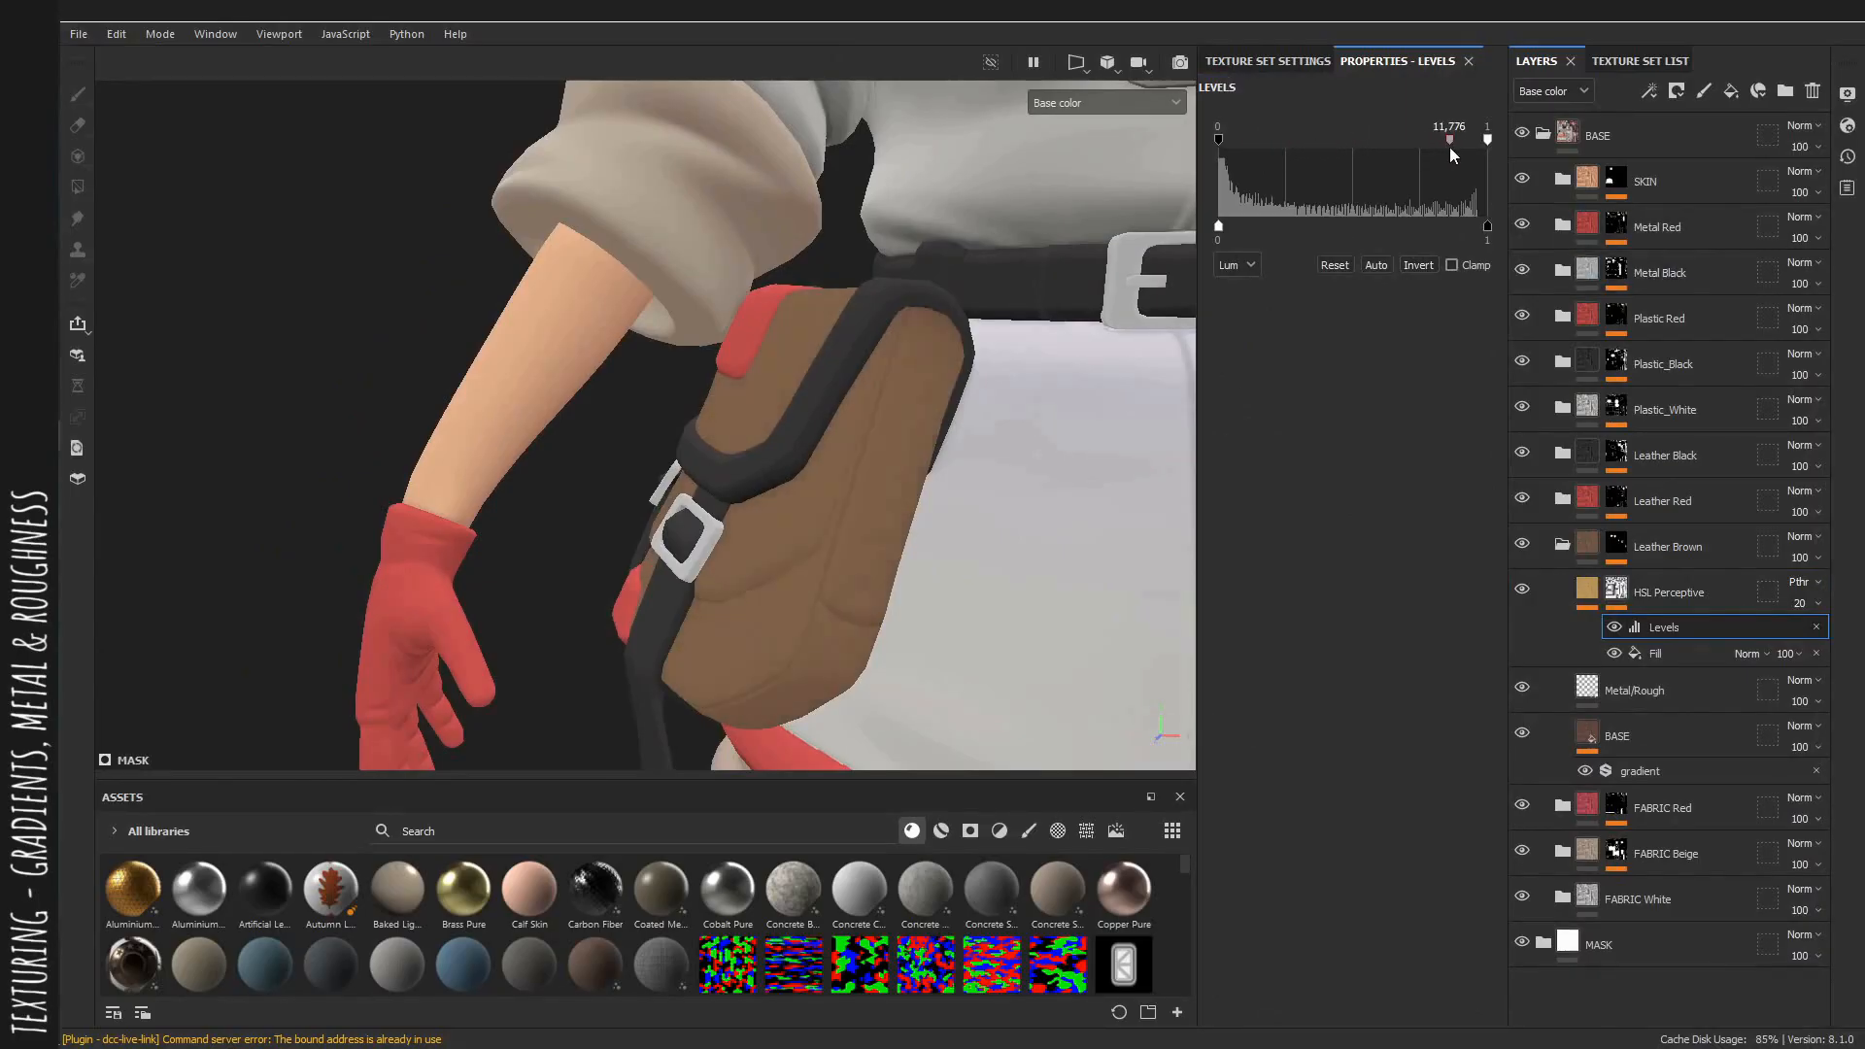
{"action": "left_click_drag", "start_coordinate": [1318, 153], "coordinate": [1261, 149]}
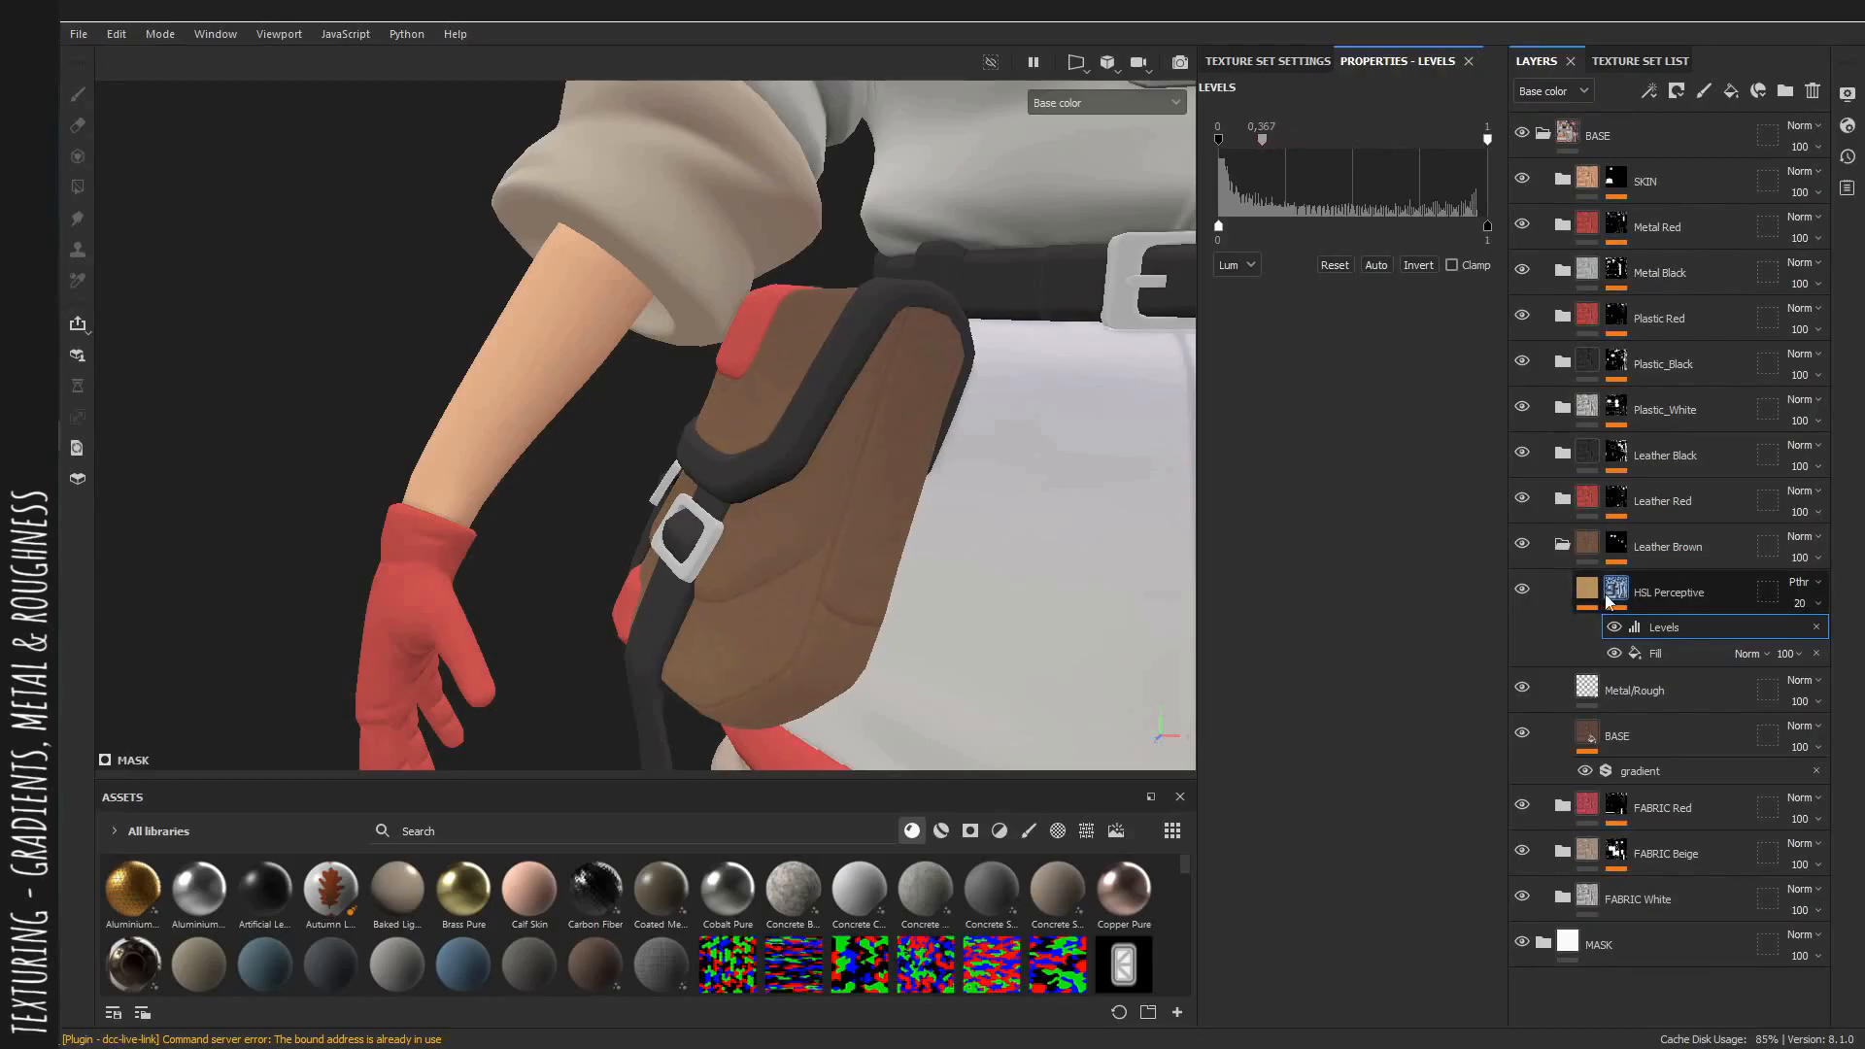
Set the Leather Brown HSL layer's opacity to 14.
{"action": "left_click", "coordinate": [1589, 590]}
{"action": "left_click", "coordinate": [1651, 628]}
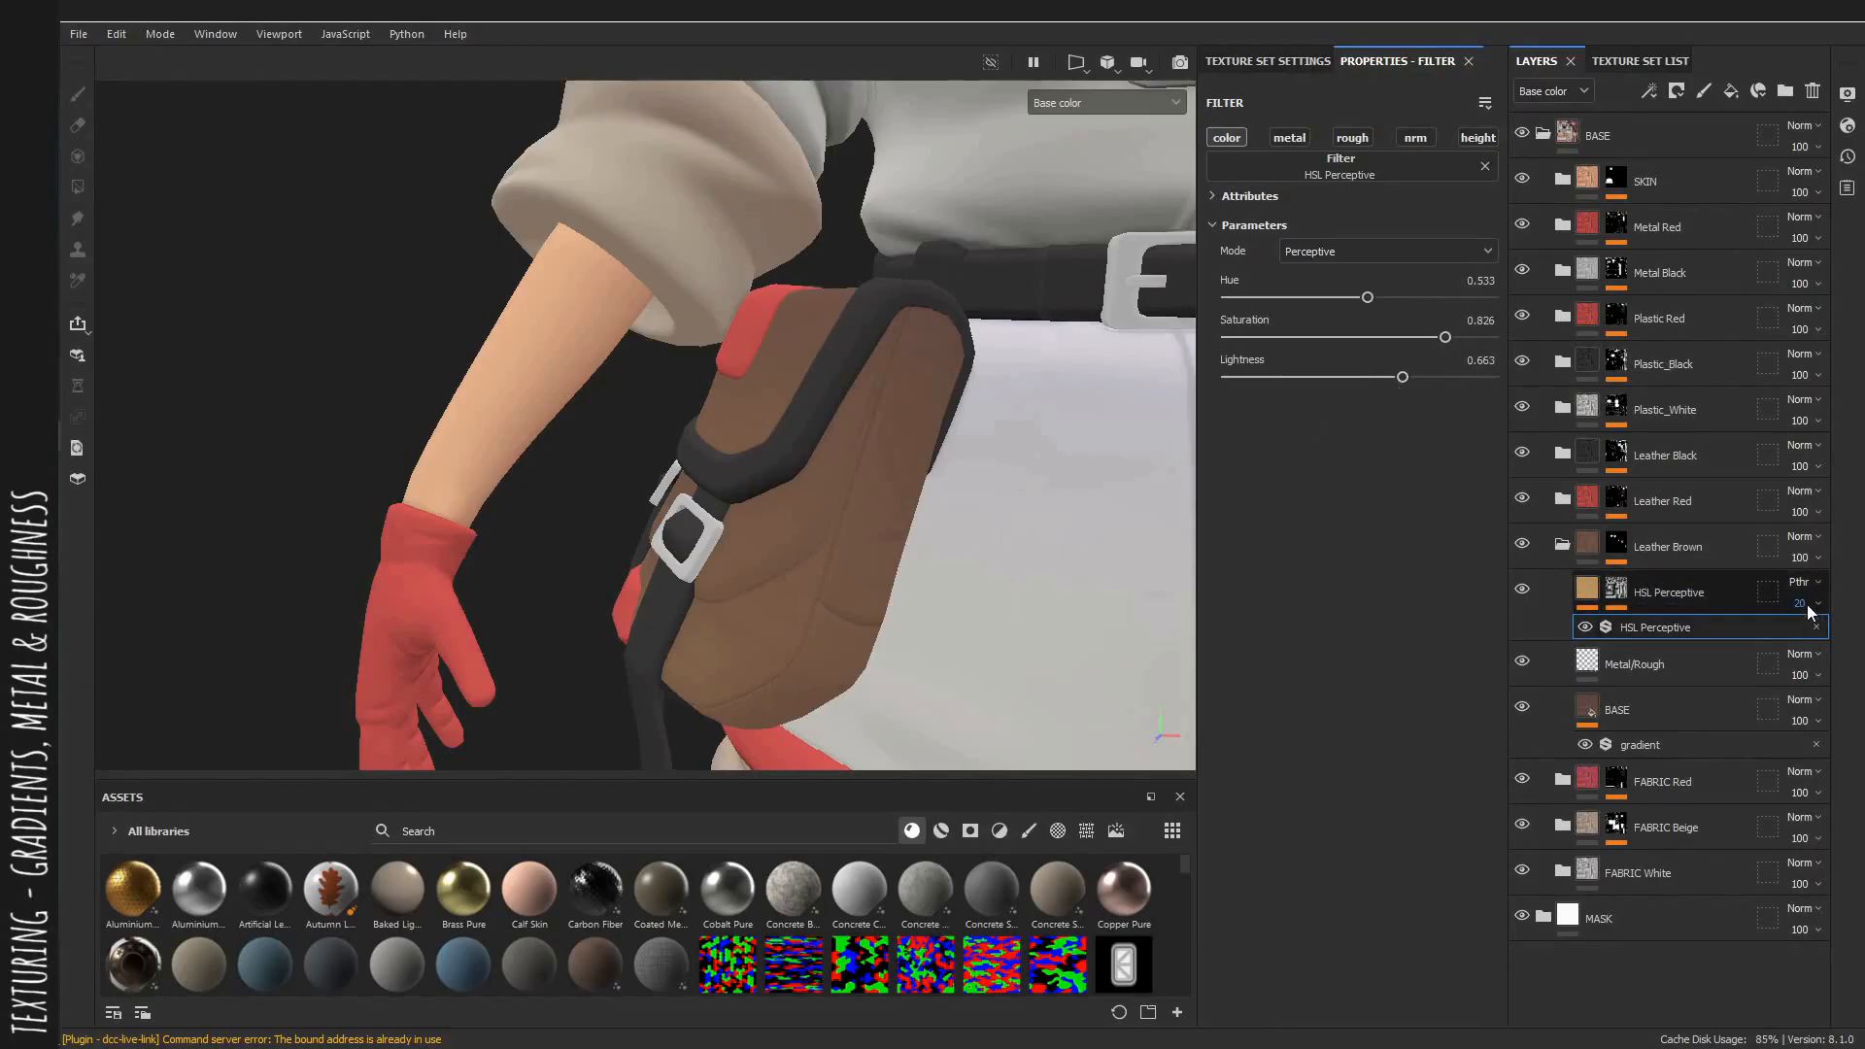
{"action": "left_click_drag", "start_coordinate": [1790, 639], "coordinate": [1787, 642]}
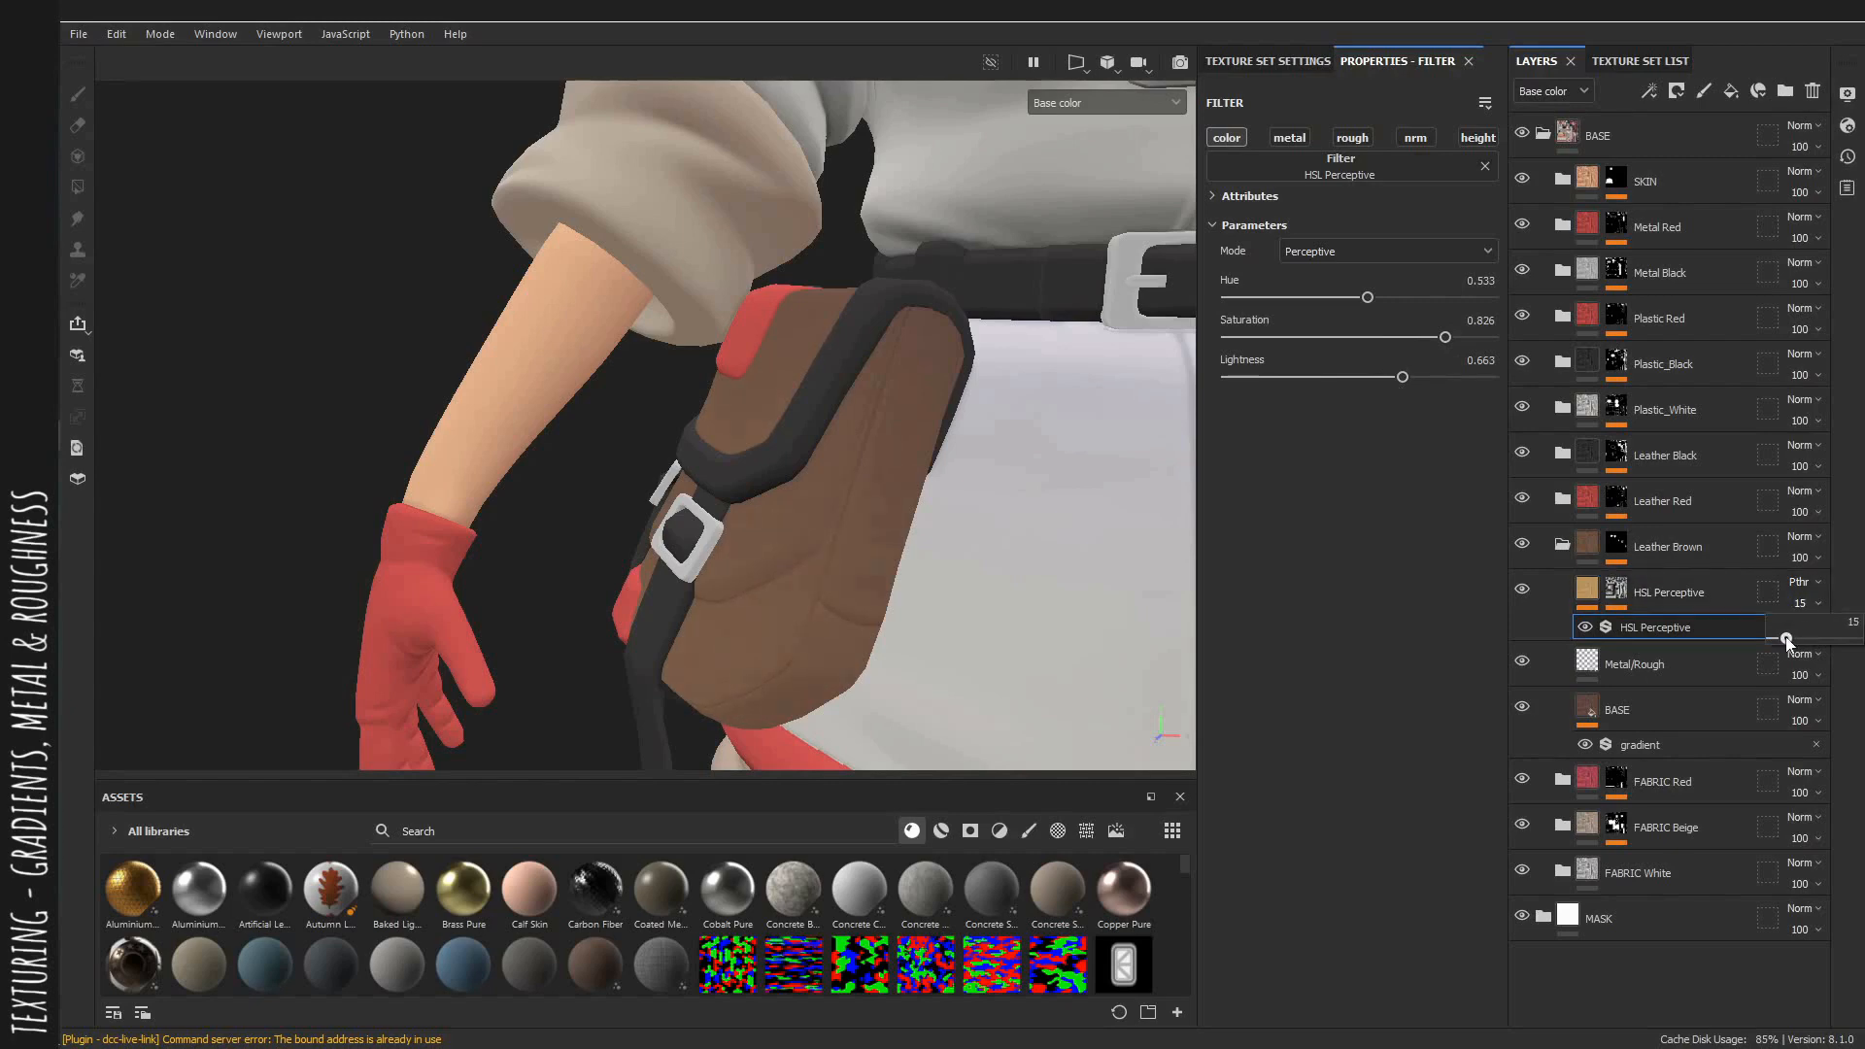
Toggle the leather HSL layer's visibility to compare the bag, and return to the material view.
{"action": "left_click", "coordinate": [1521, 590]}
{"action": "left_click", "coordinate": [1521, 589]}
{"action": "right_click_drag", "start_coordinate": [835, 388], "coordinate": [382, 312], "text": "alt"}
{"action": "left_click_drag", "start_coordinate": [382, 312], "coordinate": [861, 388], "text": "alt"}
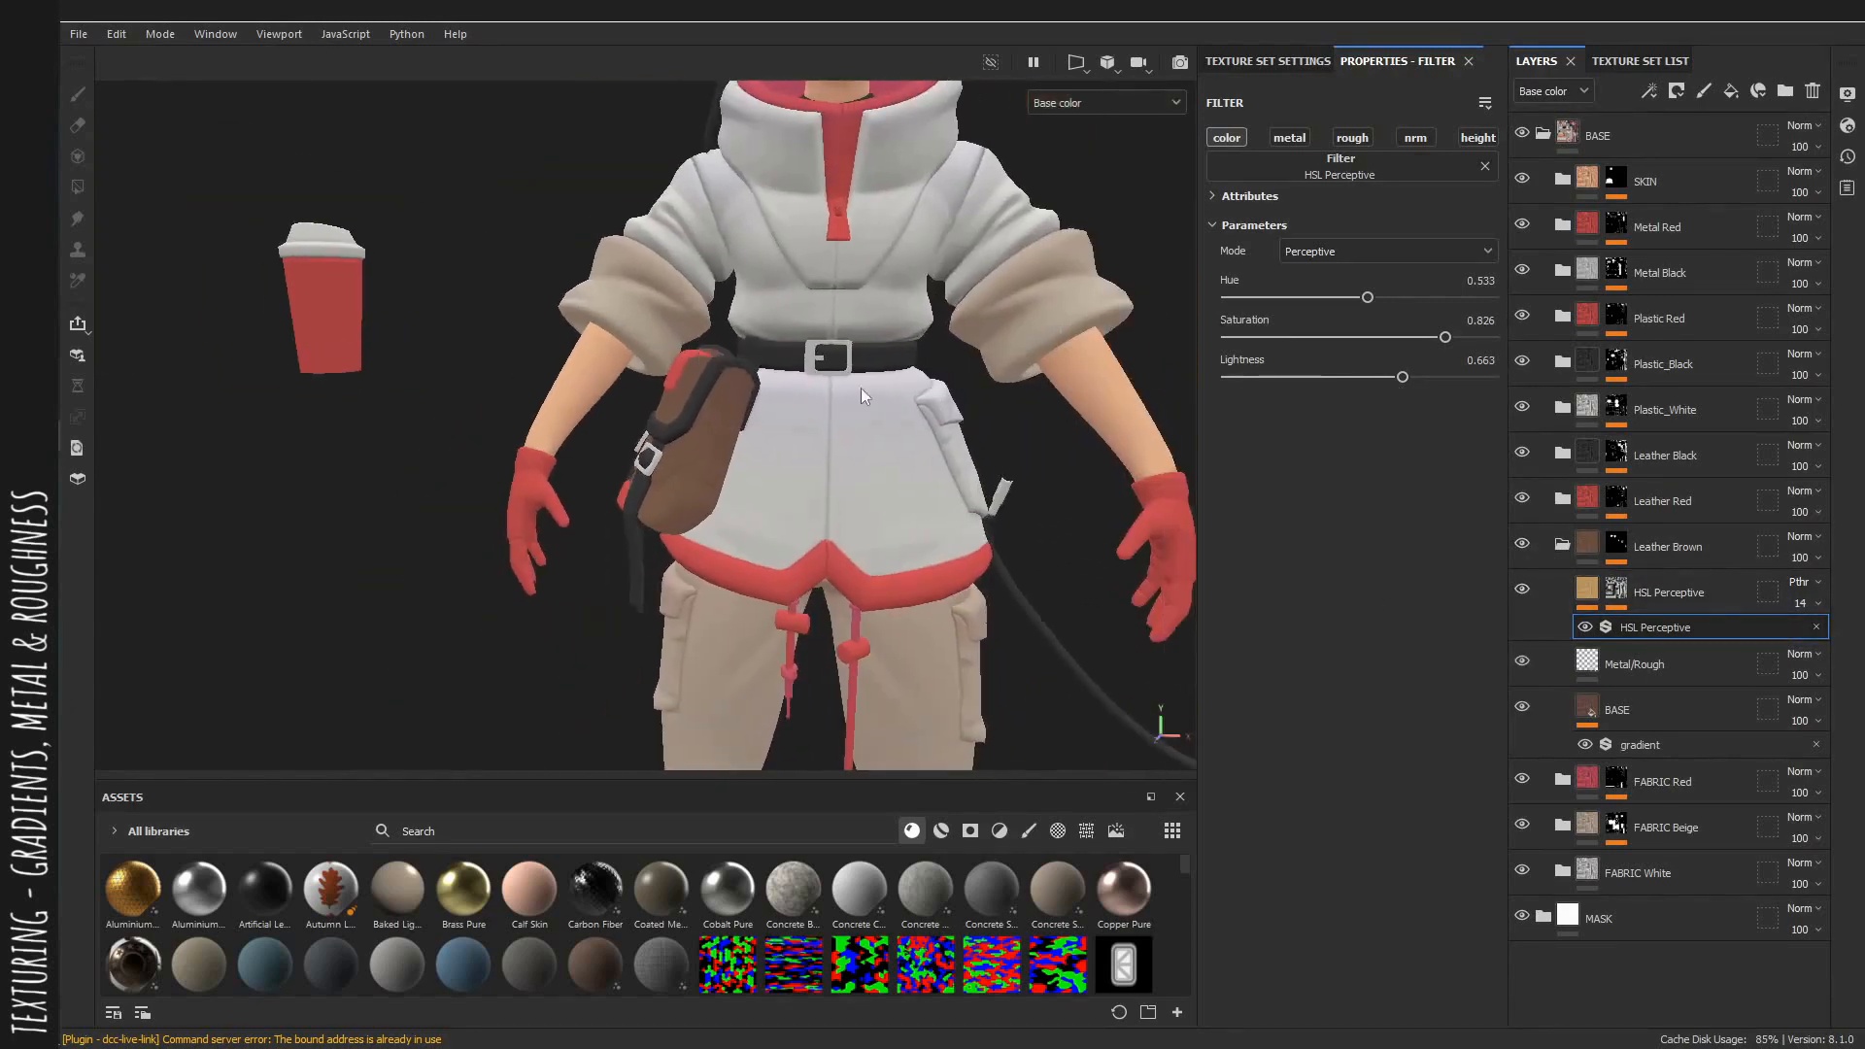
{"action": "left_click", "coordinate": [1520, 589]}
{"action": "key", "text": "m"}
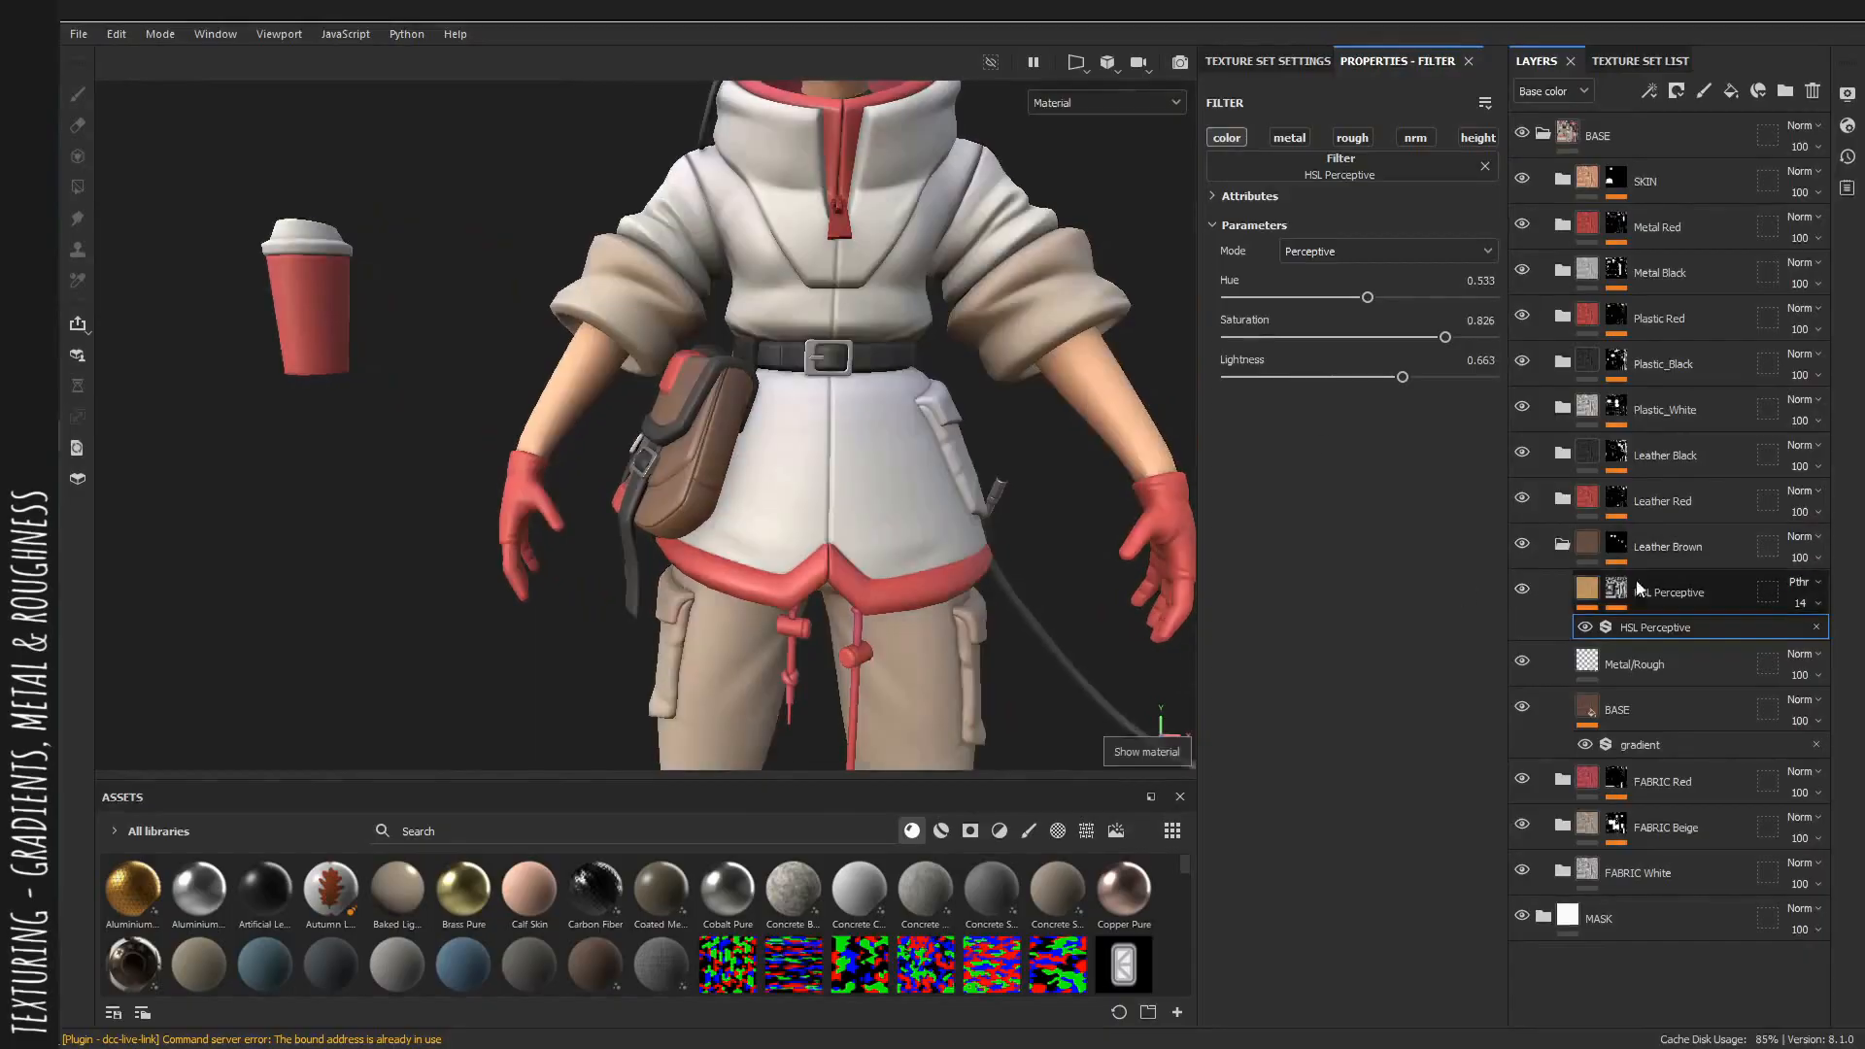
Open the Leather Red group, select its Metal/Rough layer and set the roughness to 0.3908.
{"action": "left_click", "coordinate": [1563, 550]}
{"action": "left_click", "coordinate": [1561, 499]}
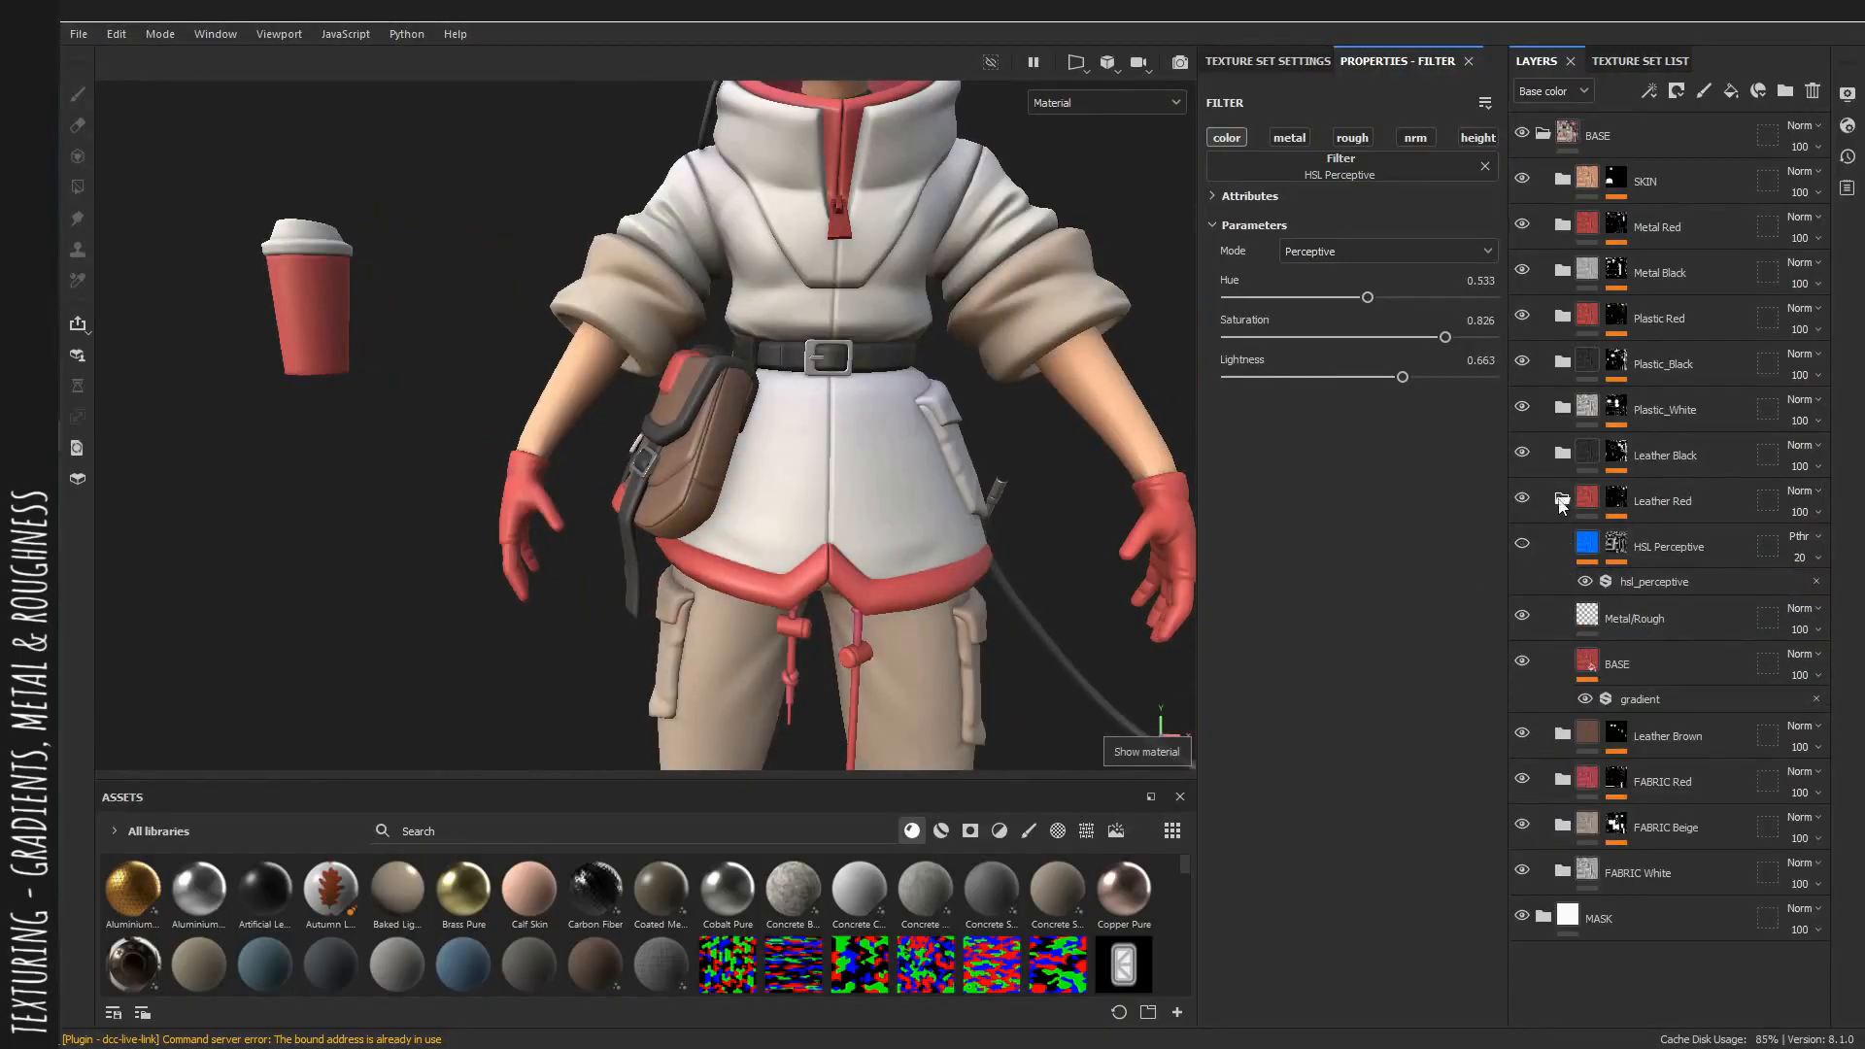
{"action": "left_click", "coordinate": [1653, 626]}
{"action": "middle_click_drag", "start_coordinate": [786, 449], "coordinate": [851, 544], "text": "alt"}
{"action": "left_click_drag", "start_coordinate": [851, 544], "coordinate": [913, 529], "text": "alt"}
{"action": "right_click_drag", "start_coordinate": [913, 530], "coordinate": [1034, 680], "text": "alt"}
{"action": "middle_click_drag", "start_coordinate": [1034, 680], "coordinate": [1047, 587], "text": "alt"}
{"action": "left_click_drag", "start_coordinate": [1047, 581], "coordinate": [1090, 533], "text": "alt"}
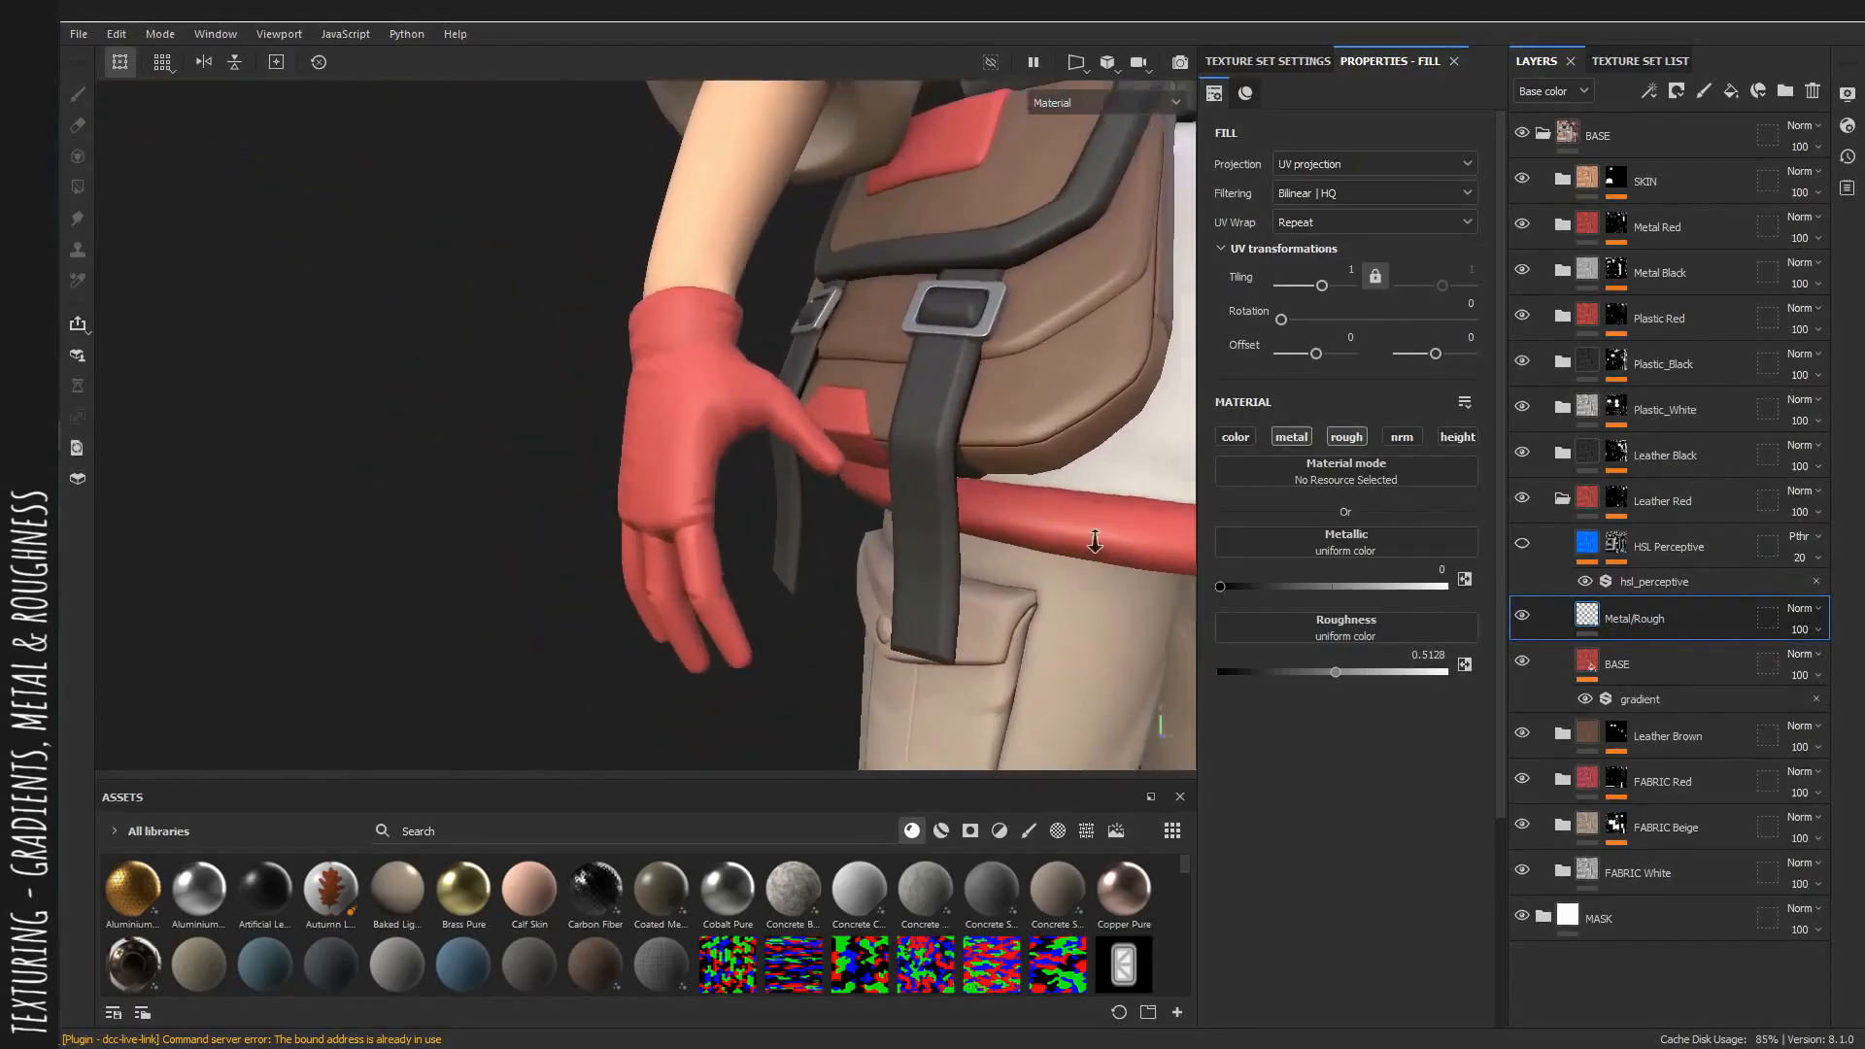
{"action": "right_click_drag", "start_coordinate": [1091, 533], "coordinate": [1404, 688], "text": "alt"}
{"action": "left_click_drag", "start_coordinate": [1335, 675], "coordinate": [1307, 680]}
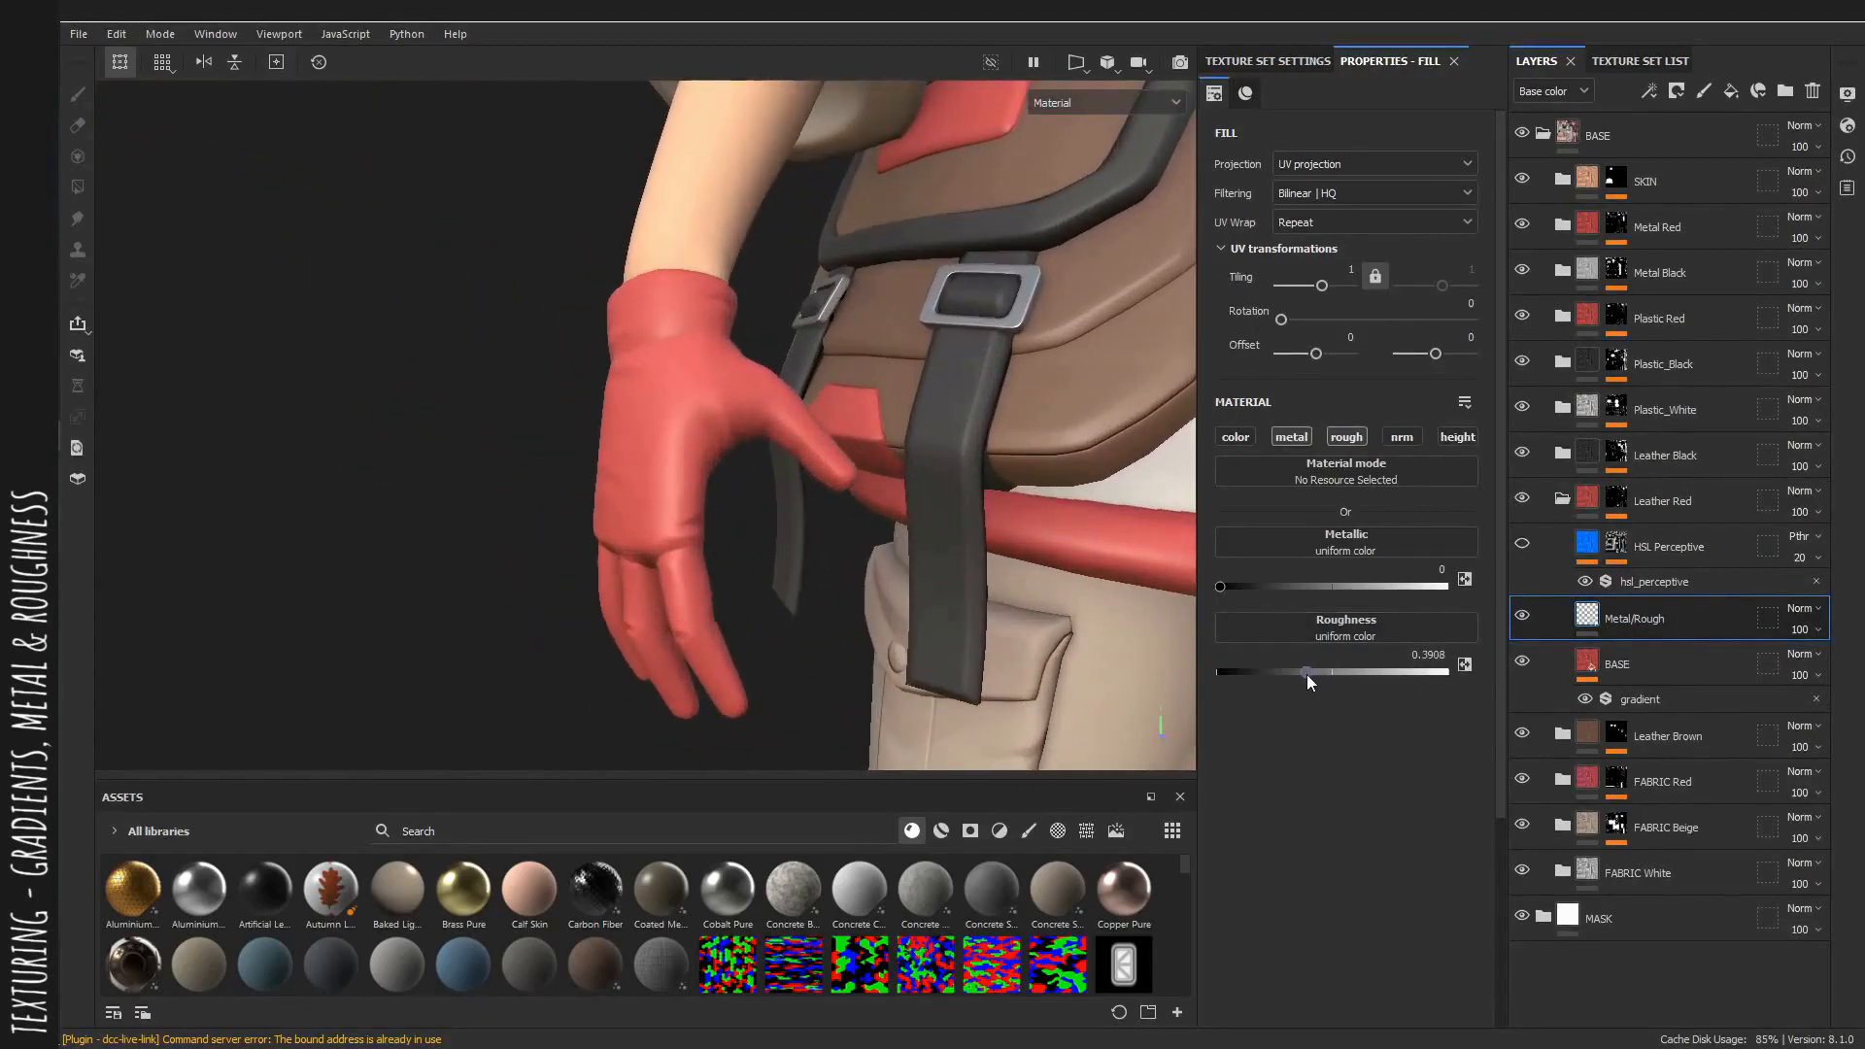
Copy the FABRIC Red HSL Perceptive layer into the Leather Red group and delete the group's previous HSL layer.
{"action": "right_click_drag", "start_coordinate": [803, 516], "coordinate": [924, 550], "text": "alt"}
{"action": "left_click_drag", "start_coordinate": [924, 550], "coordinate": [933, 544], "text": "alt"}
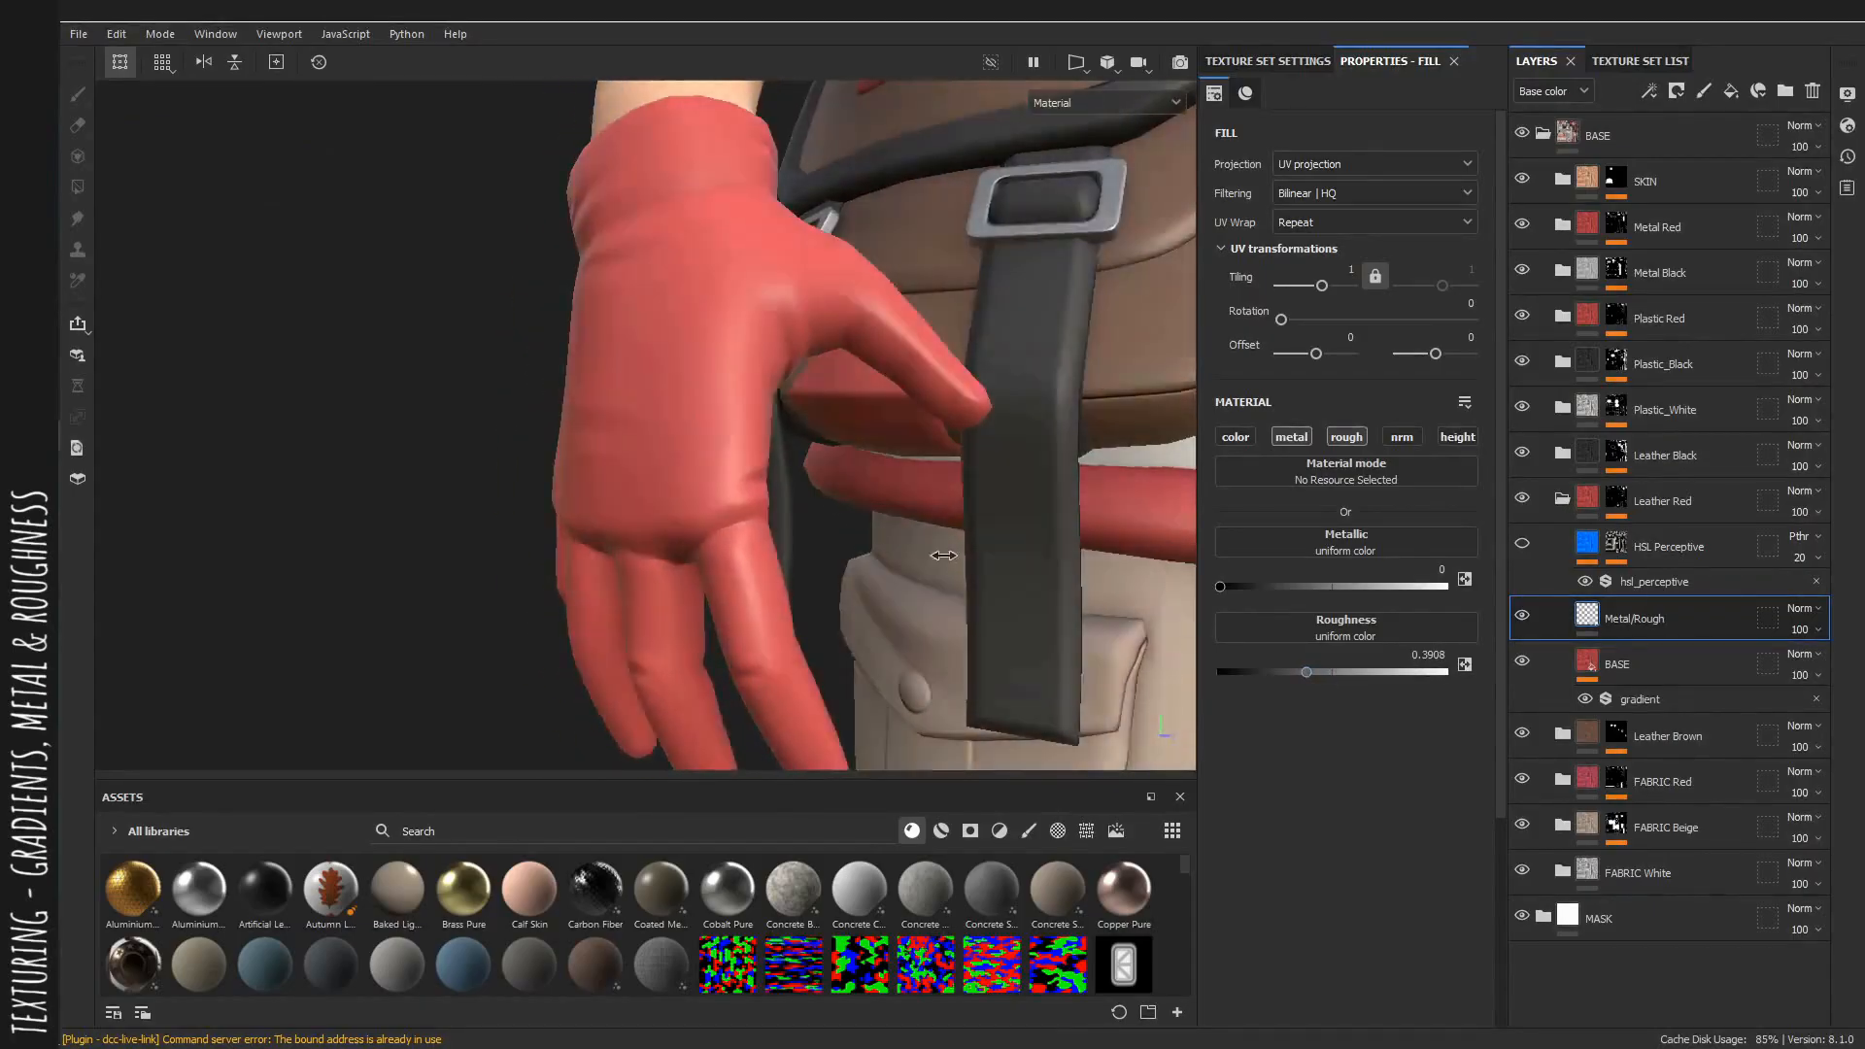
{"action": "right_click_drag", "start_coordinate": [932, 544], "coordinate": [756, 513], "text": "alt"}
{"action": "left_click_drag", "start_coordinate": [759, 513], "coordinate": [707, 529], "text": "alt"}
{"action": "left_click", "coordinate": [1562, 780]}
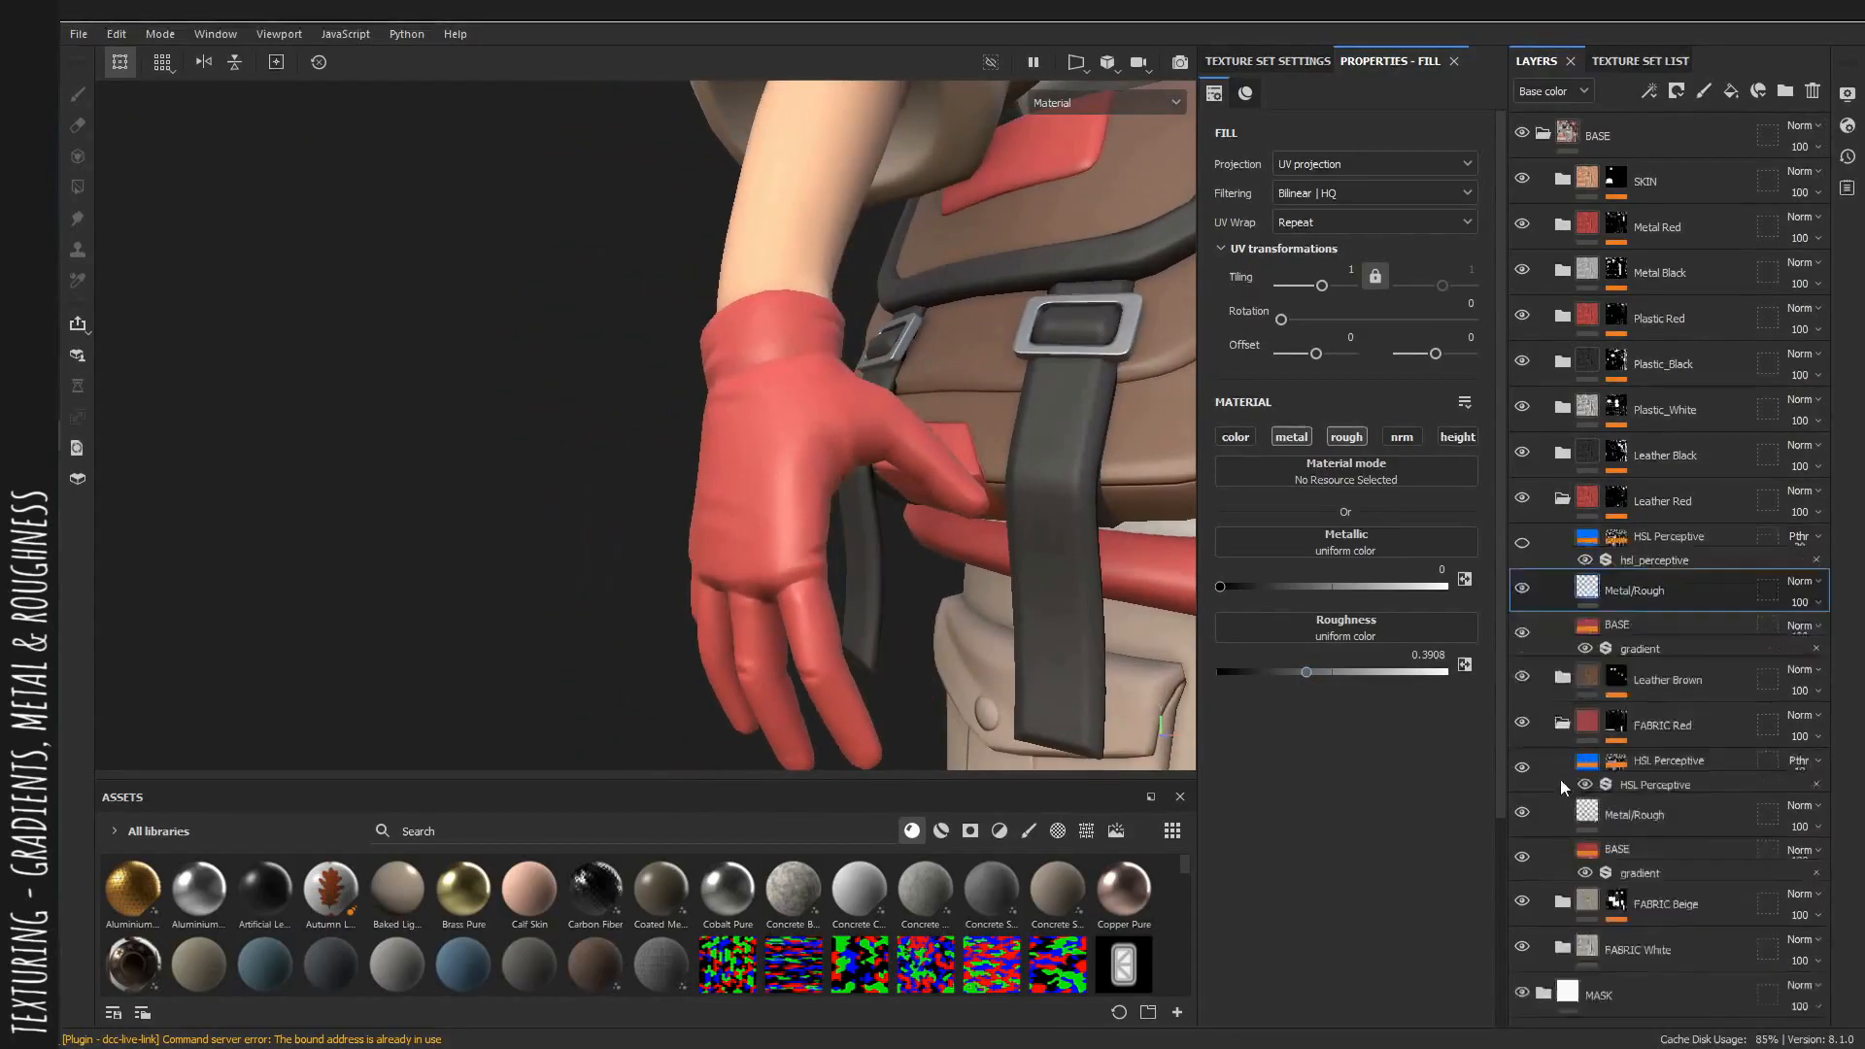
{"action": "left_click_drag", "start_coordinate": [1703, 826], "coordinate": [1662, 529], "text": "ctrl"}
{"action": "left_click", "coordinate": [1705, 616]}
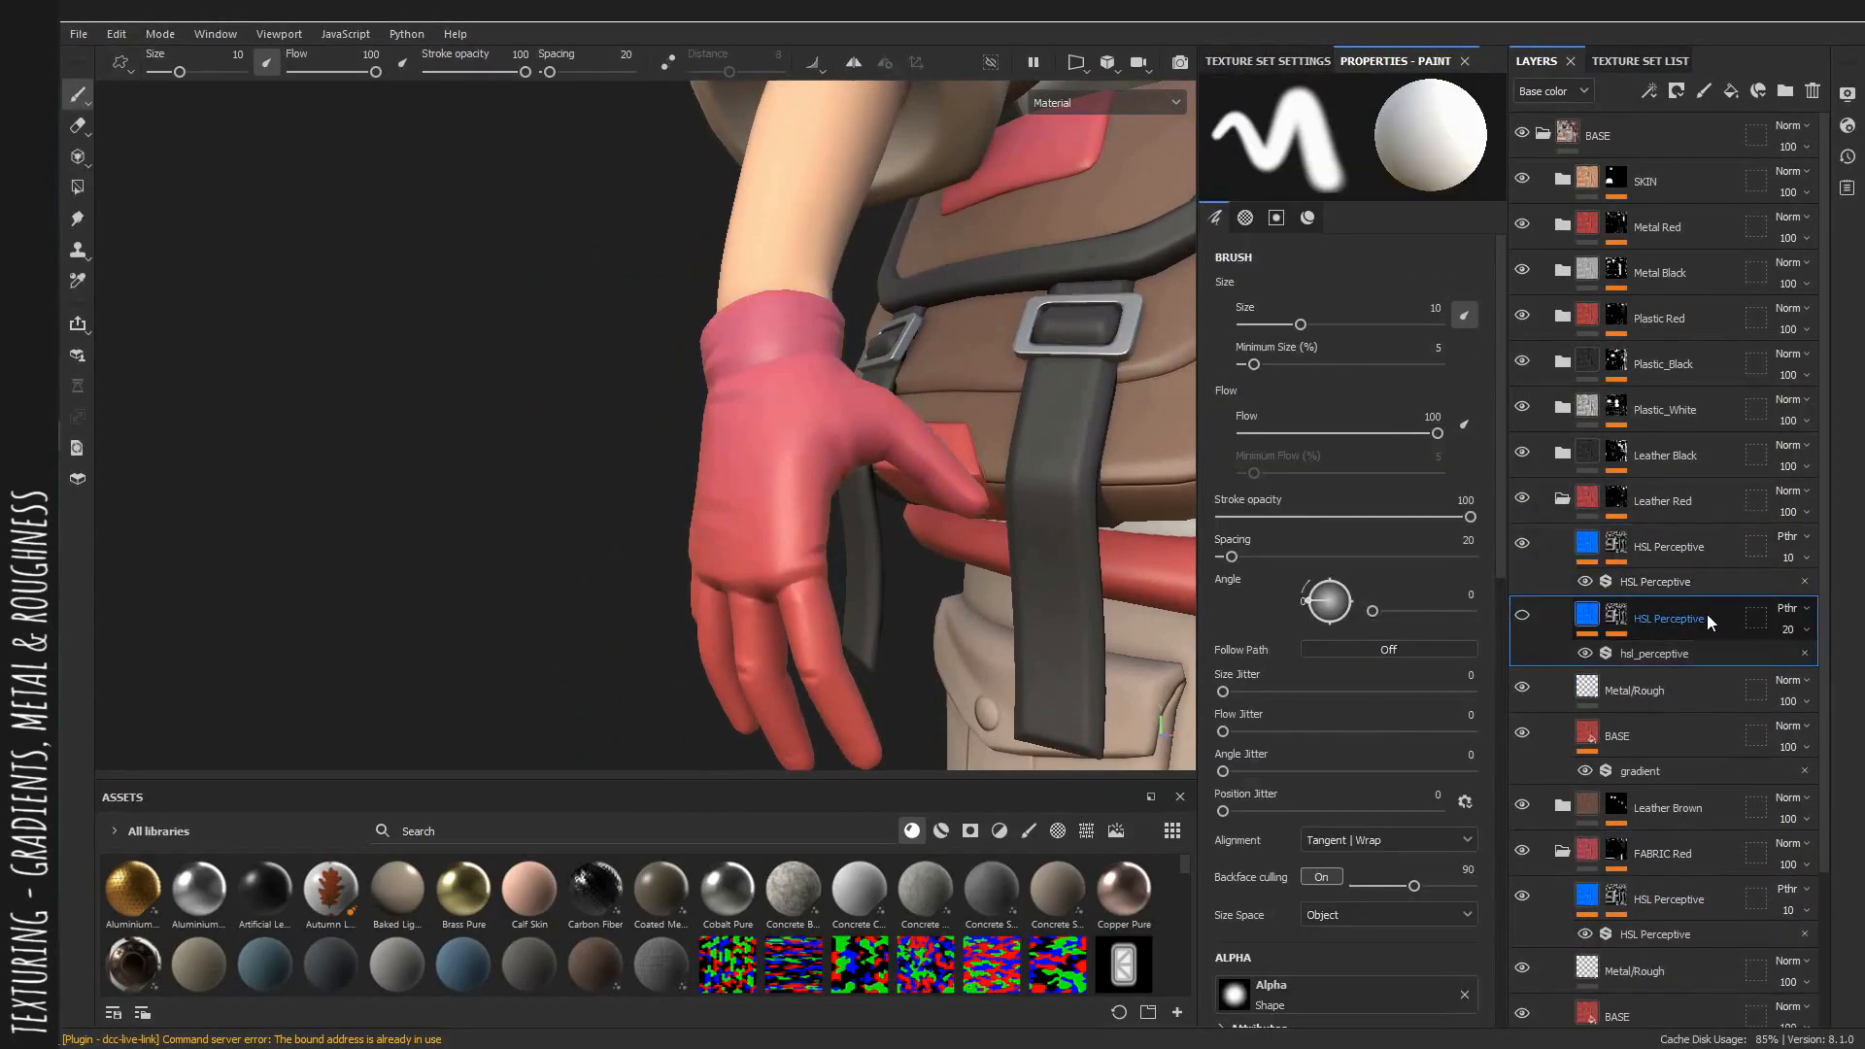
{"action": "key", "text": "Delete"}
Add a Levels effect to the copied HSL layer's mask, checking it in the base color view.
{"action": "mouse_move", "coordinate": [845, 451]}
{"action": "left_mouse_down", "text": "alt"}
{"action": "mouse_move", "coordinate": [898, 459]}
{"action": "mouse_move", "coordinate": [874, 451]}
{"action": "left_mouse_up", "text": "alt"}
{"action": "mouse_move", "coordinate": [875, 452]}
{"action": "right_mouse_down", "text": "alt"}
{"action": "mouse_move", "coordinate": [731, 413]}
{"action": "mouse_move", "coordinate": [673, 422]}
{"action": "right_mouse_up", "text": "alt"}
{"action": "left_click", "coordinate": [1615, 543]}
{"action": "key", "text": "c"}
{"action": "left_click_drag", "start_coordinate": [672, 421], "coordinate": [826, 447], "text": "alt"}
{"action": "right_click_drag", "start_coordinate": [825, 447], "coordinate": [719, 427], "text": "alt"}
{"action": "left_click_drag", "start_coordinate": [719, 428], "coordinate": [796, 437], "text": "alt"}
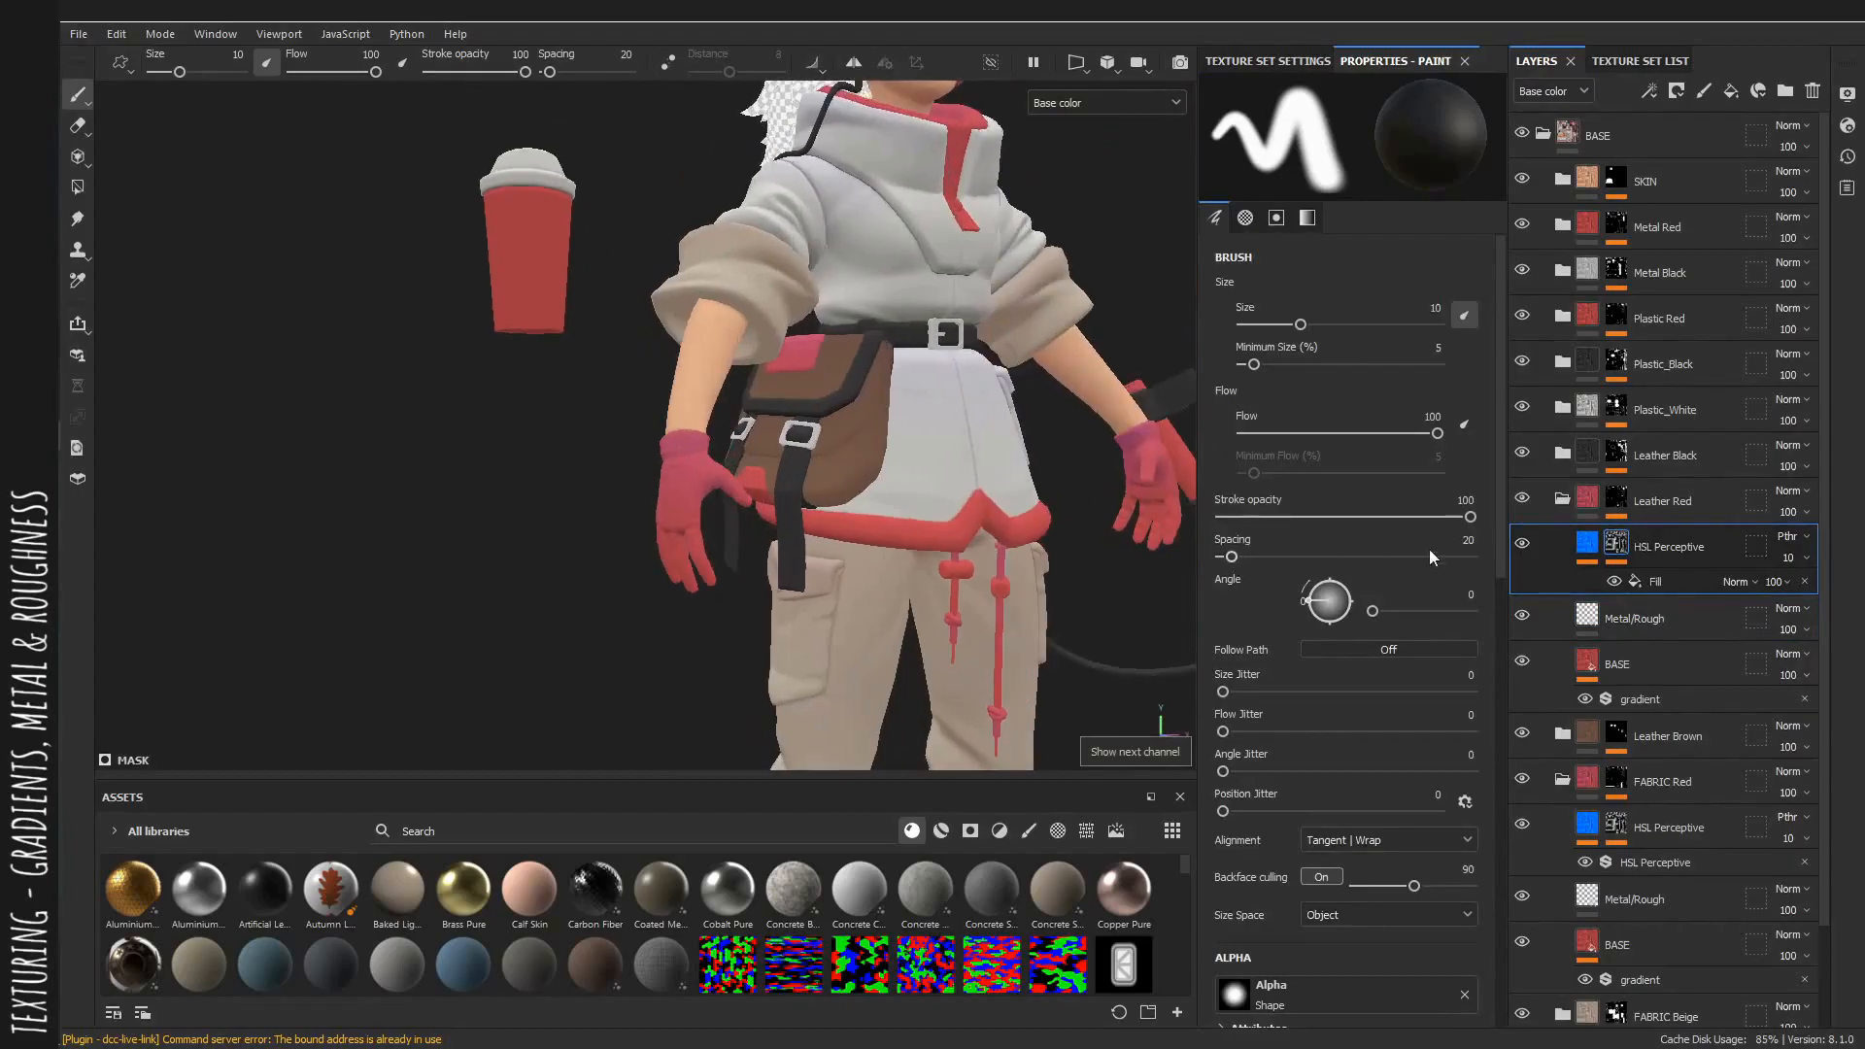
{"action": "left_click_drag", "start_coordinate": [607, 425], "coordinate": [636, 389], "text": "alt"}
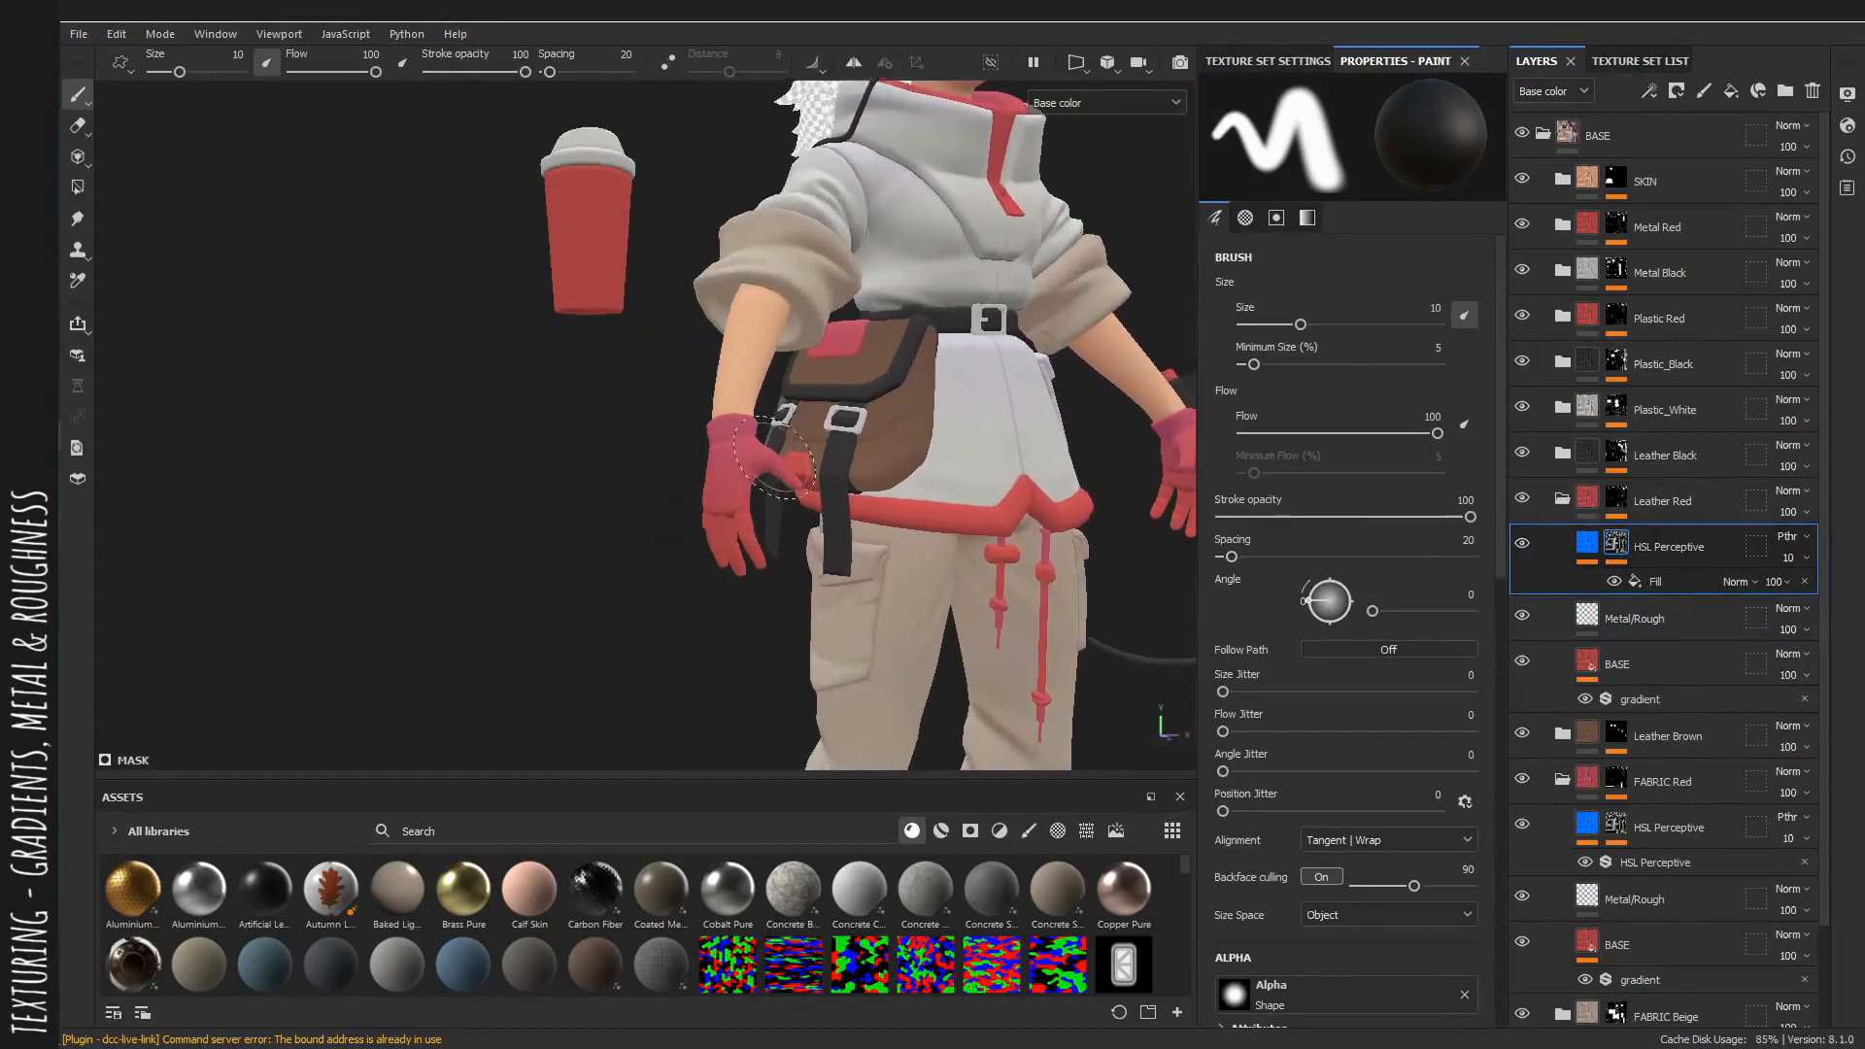
{"action": "right_click_drag", "start_coordinate": [637, 389], "coordinate": [699, 379], "text": "alt"}
{"action": "left_click", "coordinate": [1667, 579]}
{"action": "left_click", "coordinate": [1630, 546]}
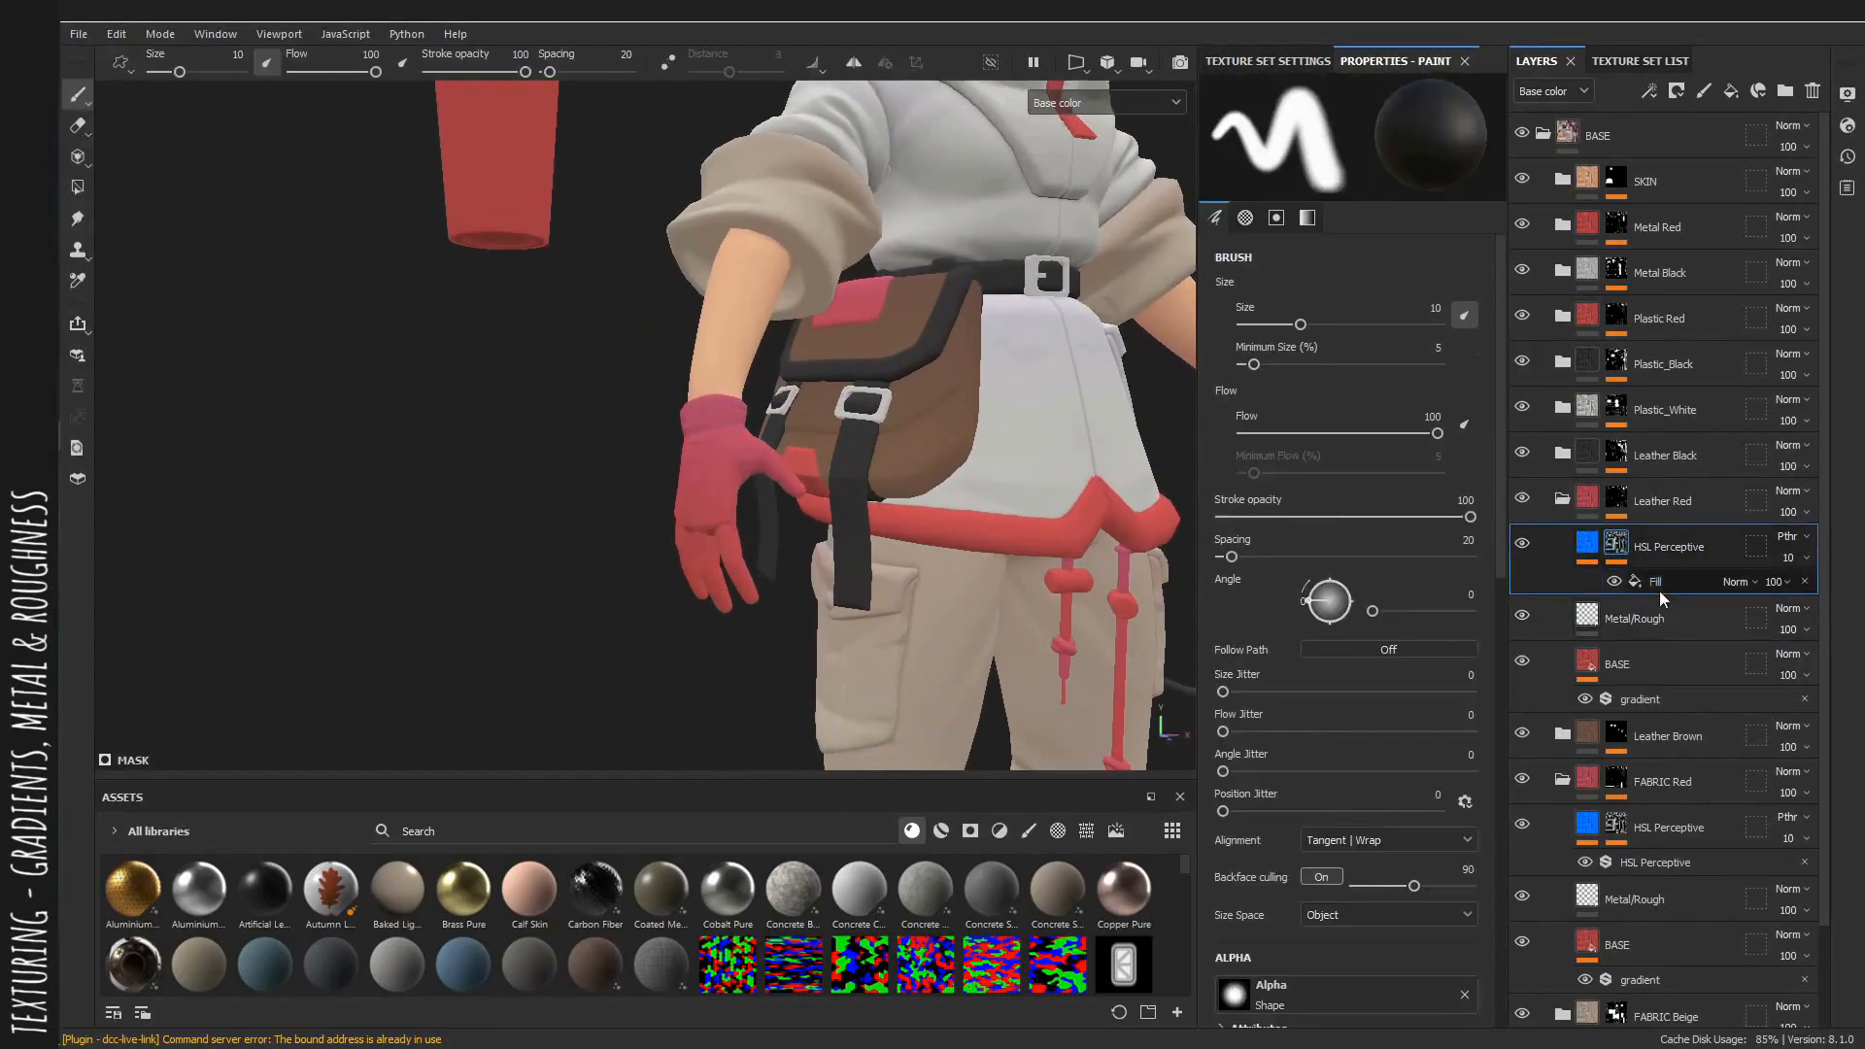
{"action": "right_click", "coordinate": [1642, 583]}
{"action": "left_click", "coordinate": [1663, 882]}
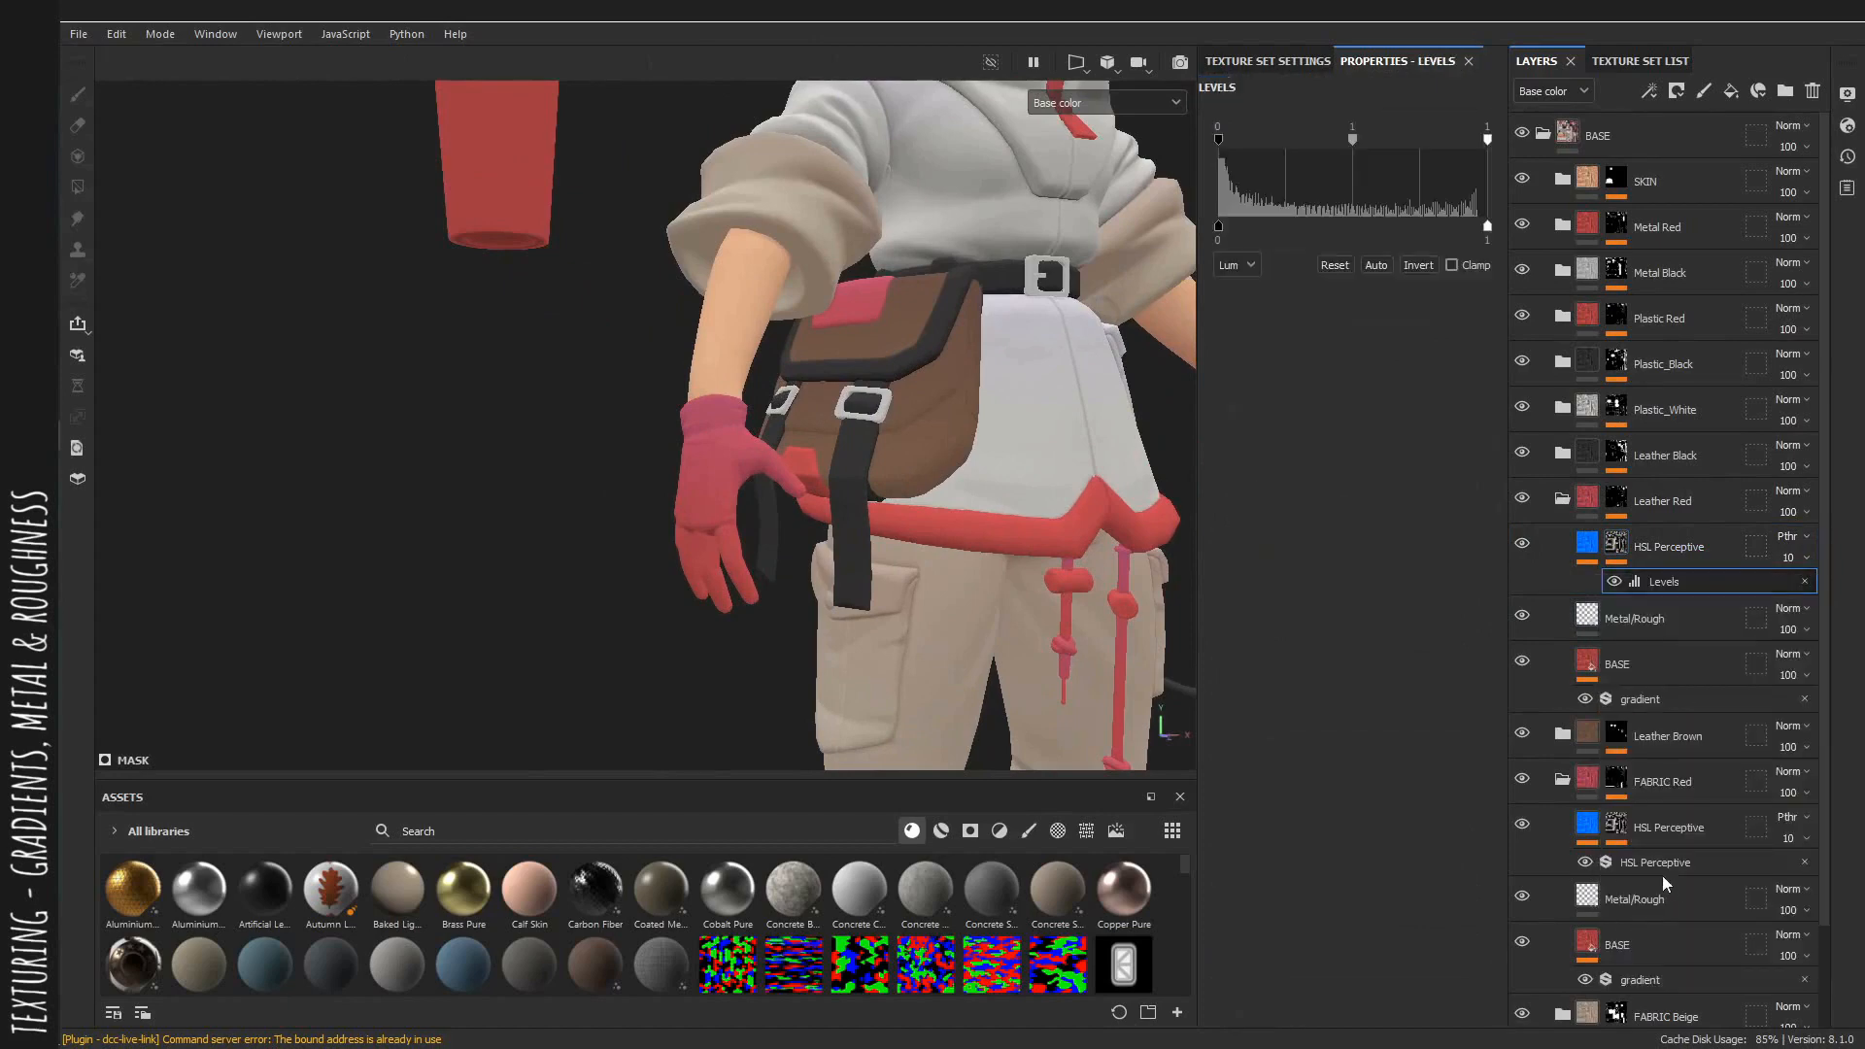
Invert the mask Levels and move its midpoint to 0.34.
{"action": "left_click", "coordinate": [1417, 265]}
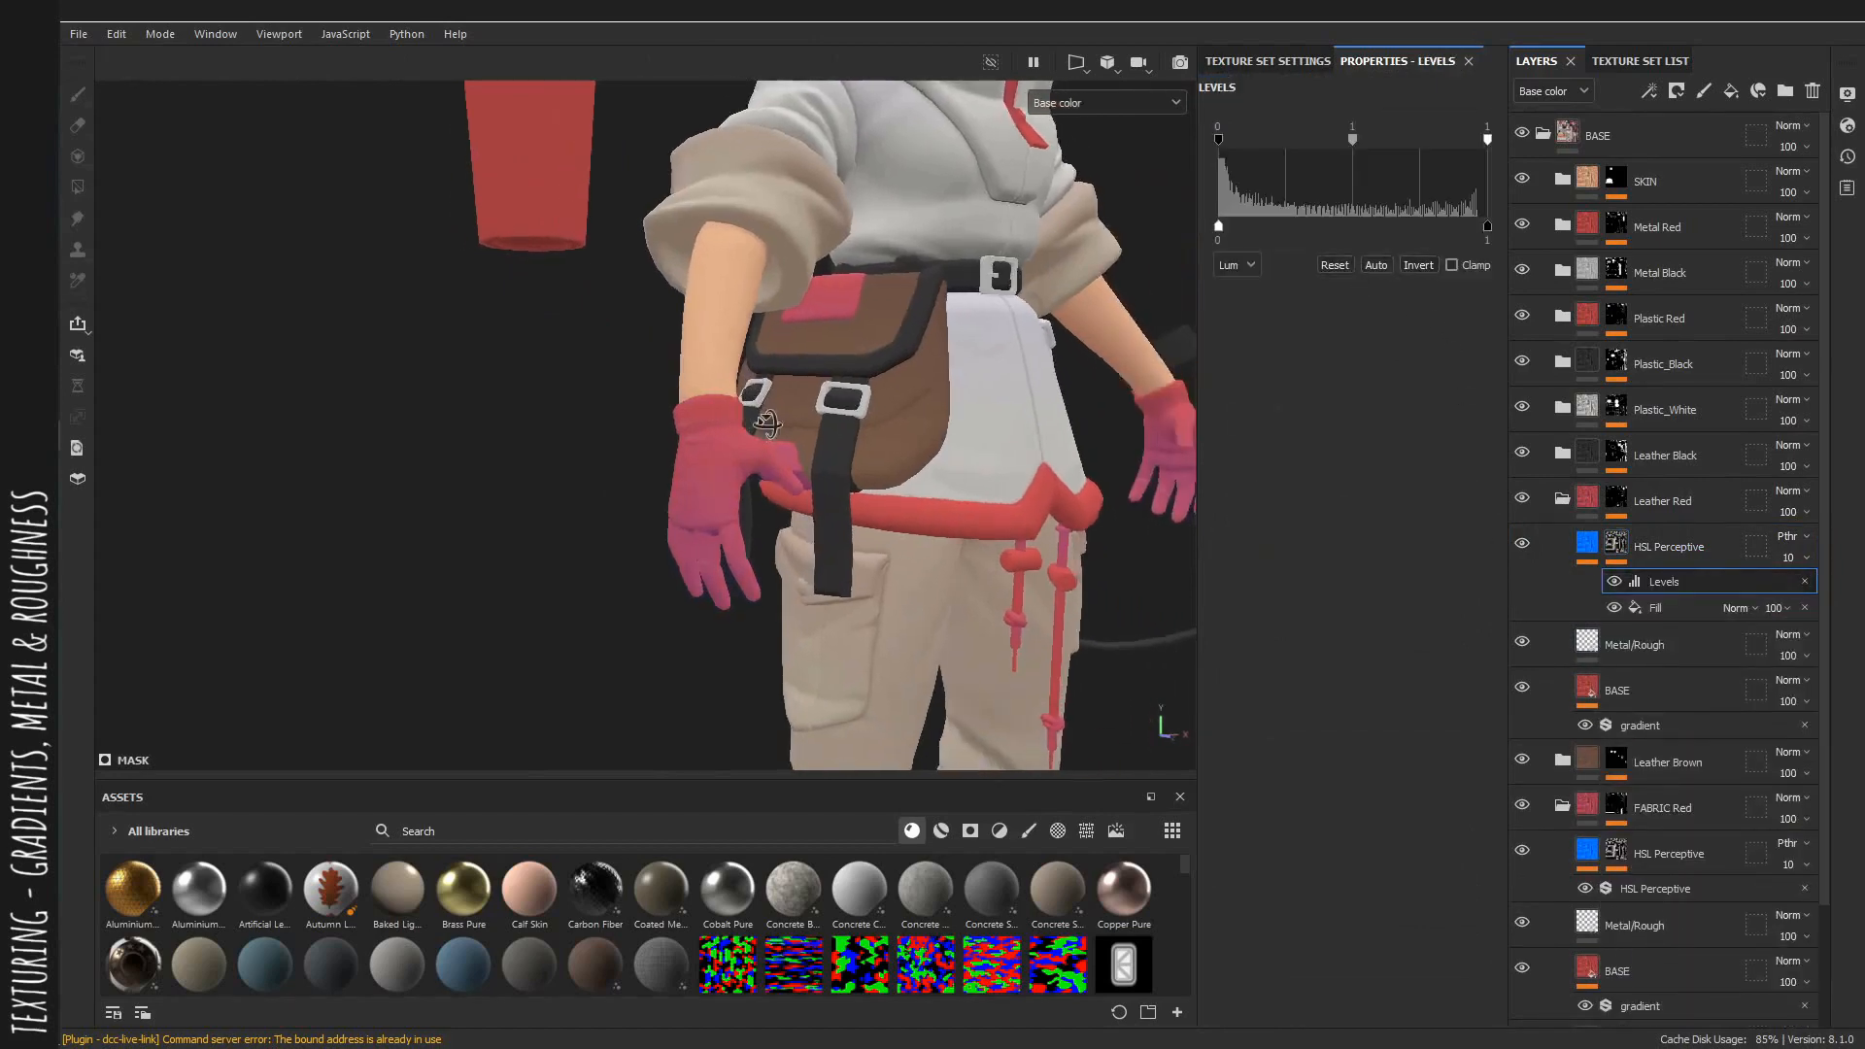
{"action": "left_click_drag", "start_coordinate": [1352, 139], "coordinate": [1319, 140]}
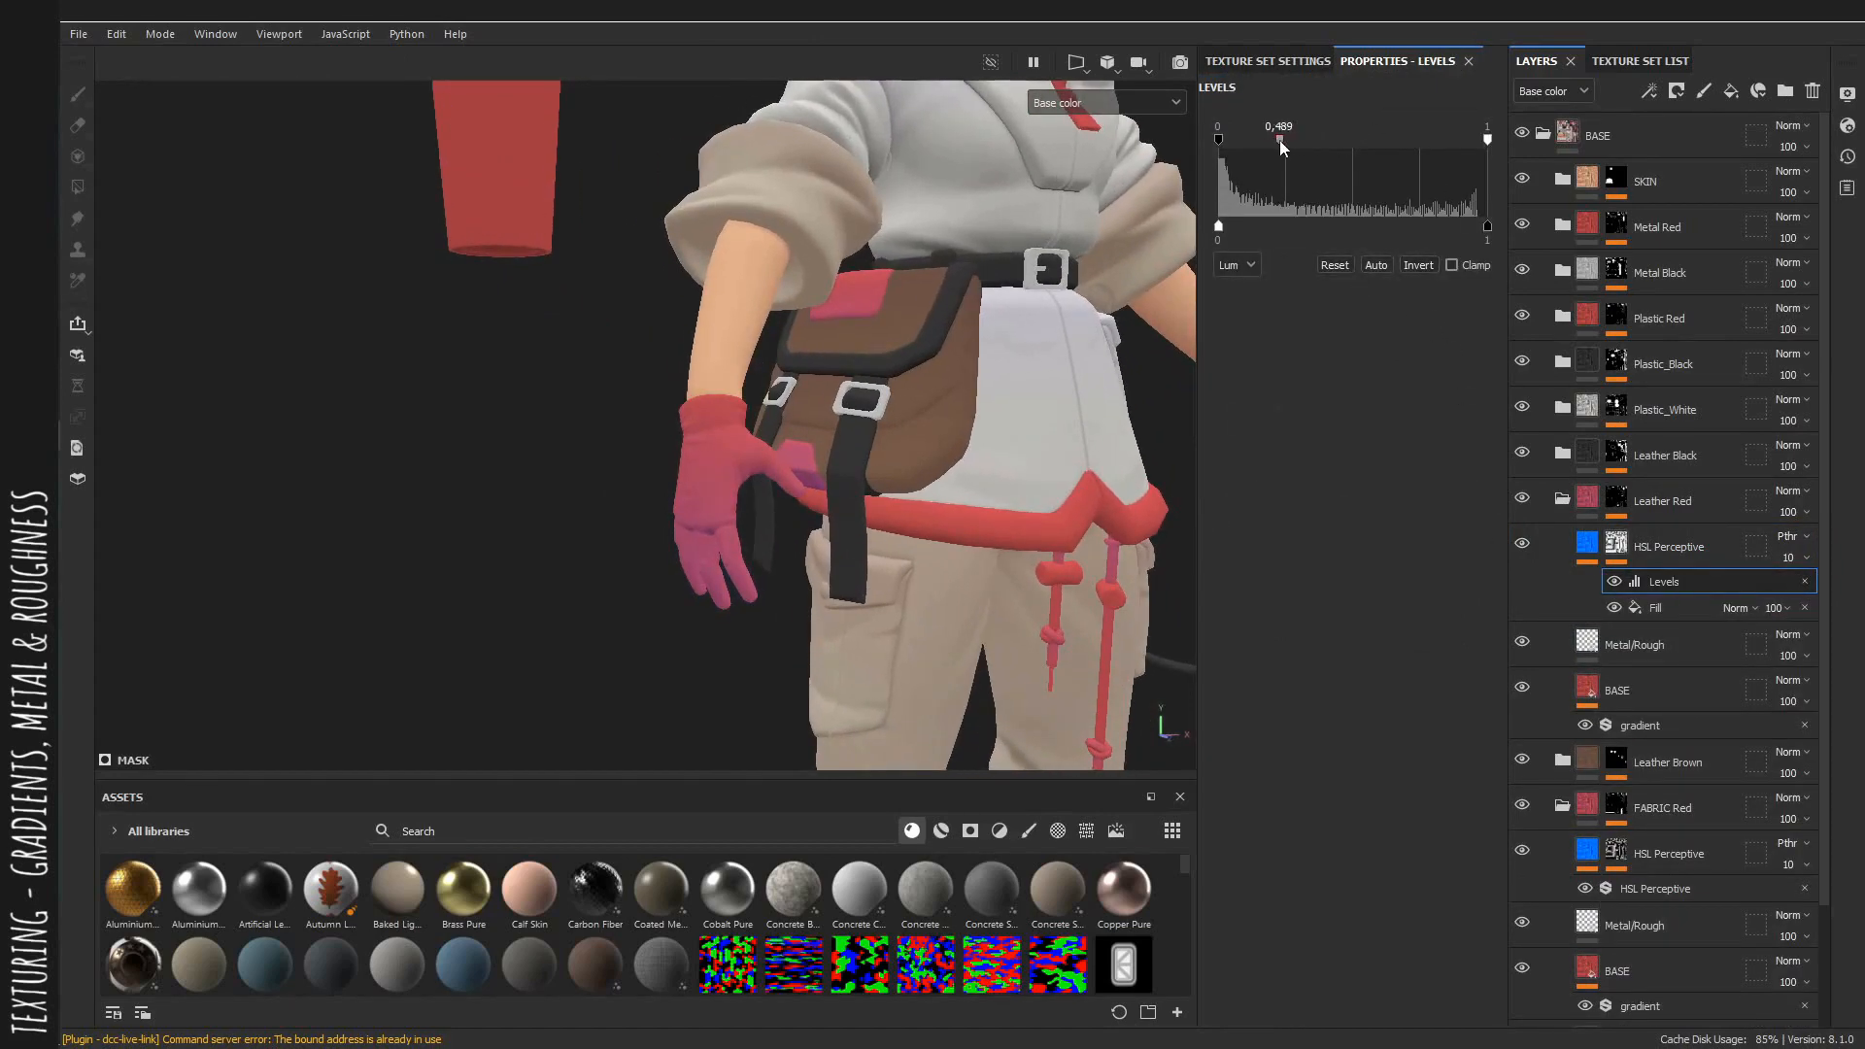
{"action": "left_click_drag", "start_coordinate": [1146, 291], "coordinate": [751, 599], "text": "alt"}
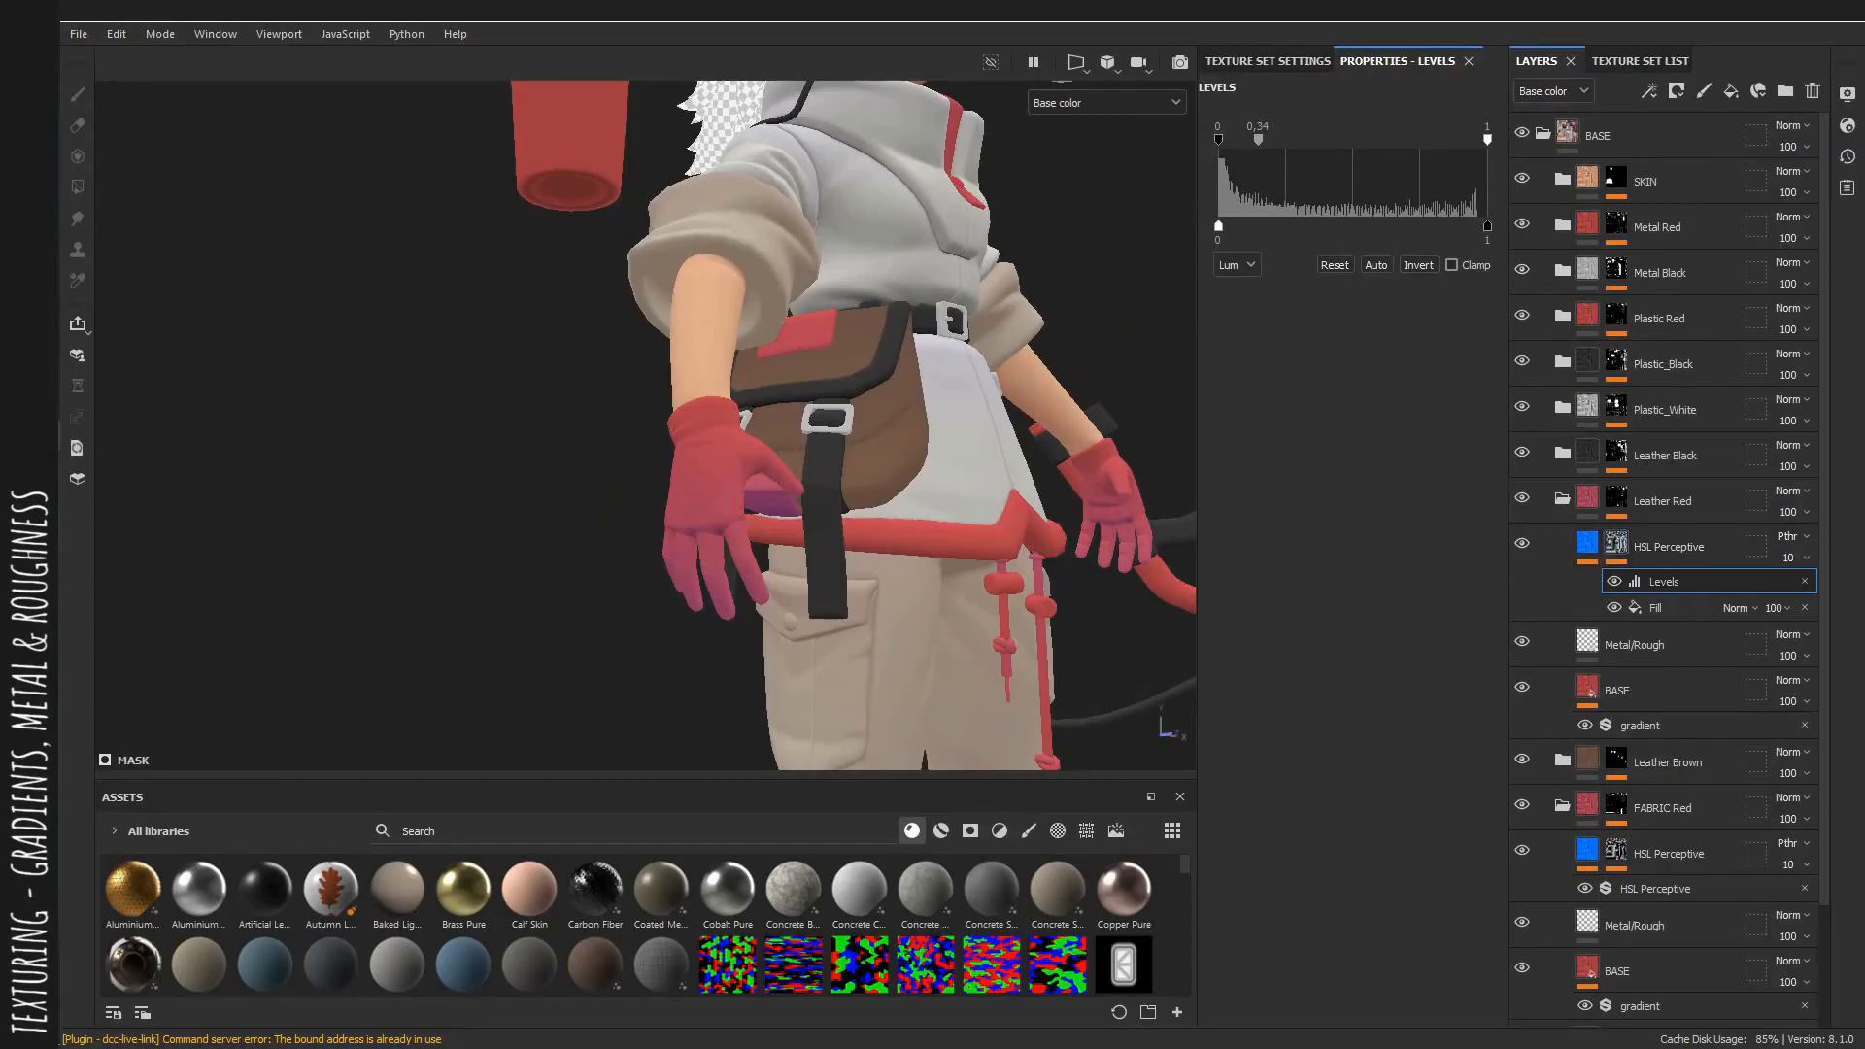
{"action": "left_click_drag", "start_coordinate": [792, 446], "coordinate": [835, 427], "text": "alt"}
{"action": "scroll", "coordinate": [777, 437], "scroll_direction": "up", "scroll_amount": 3}
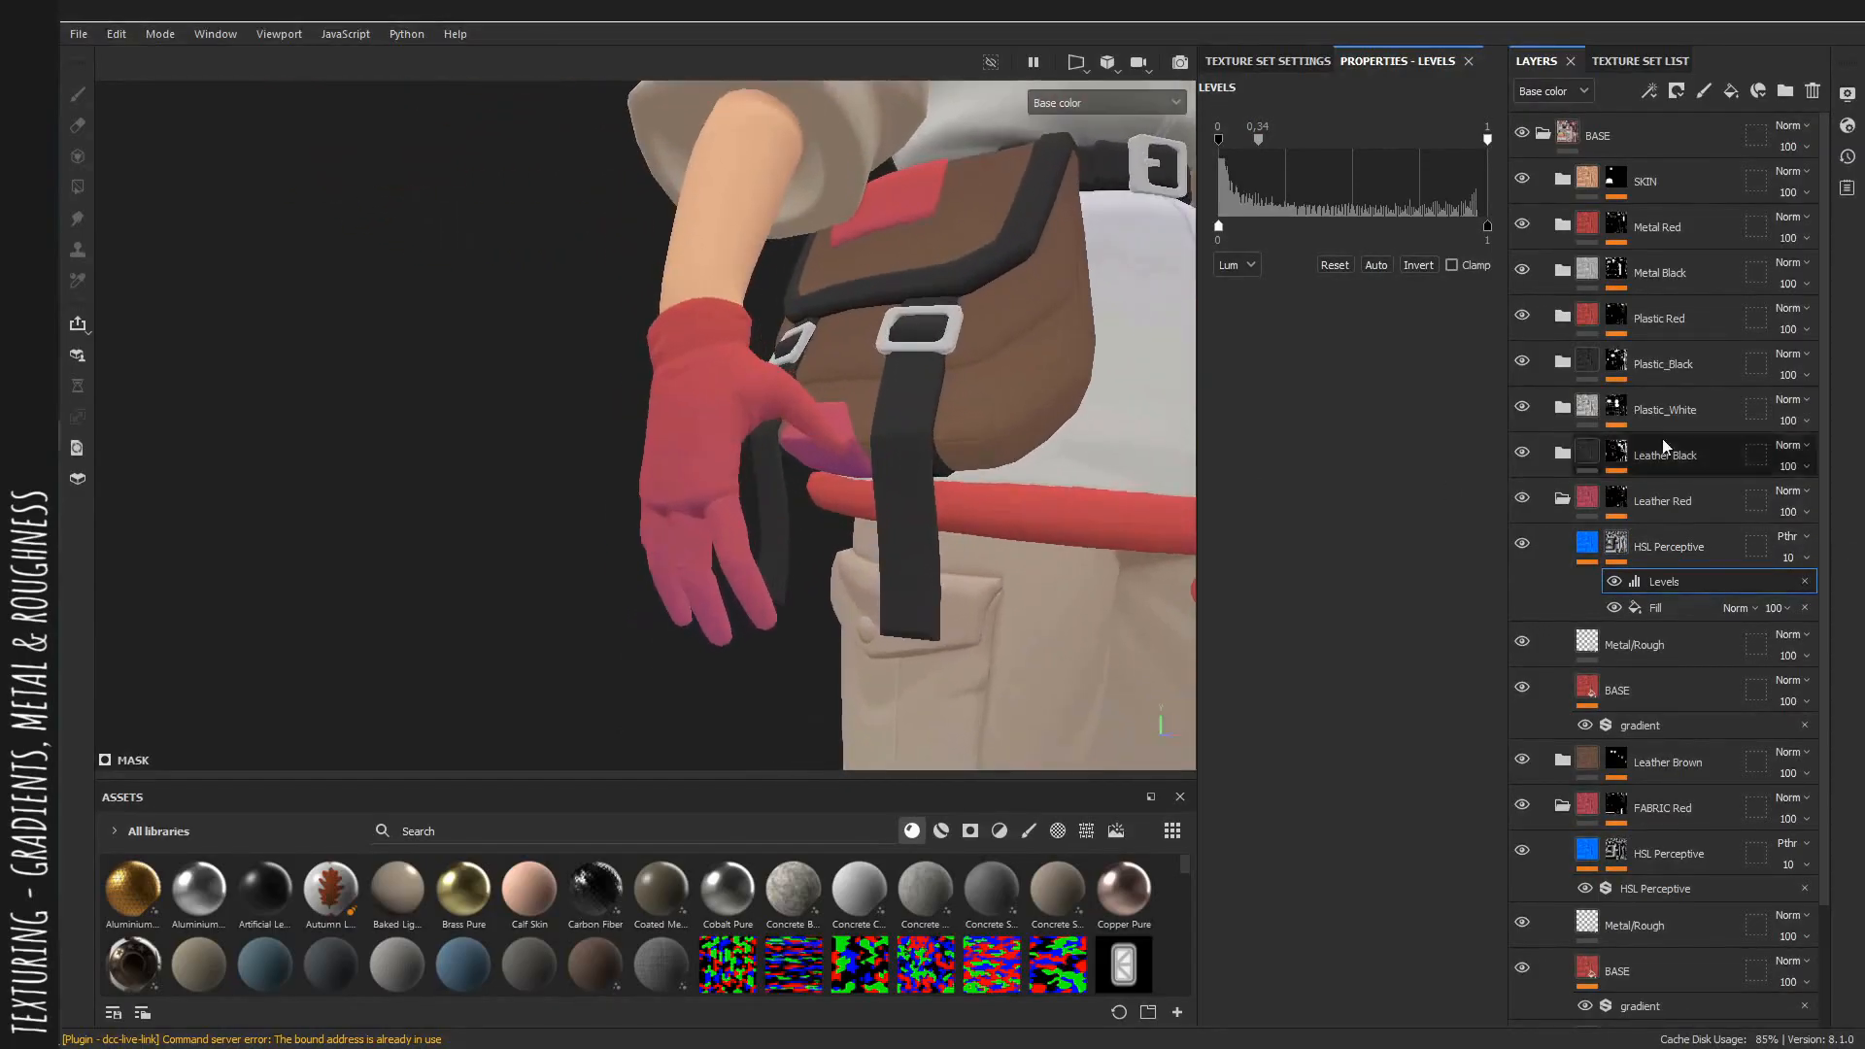
Set the Leather Red HSL layer's opacity to 7, comparing in the material view.
{"action": "left_click", "coordinate": [1800, 563]}
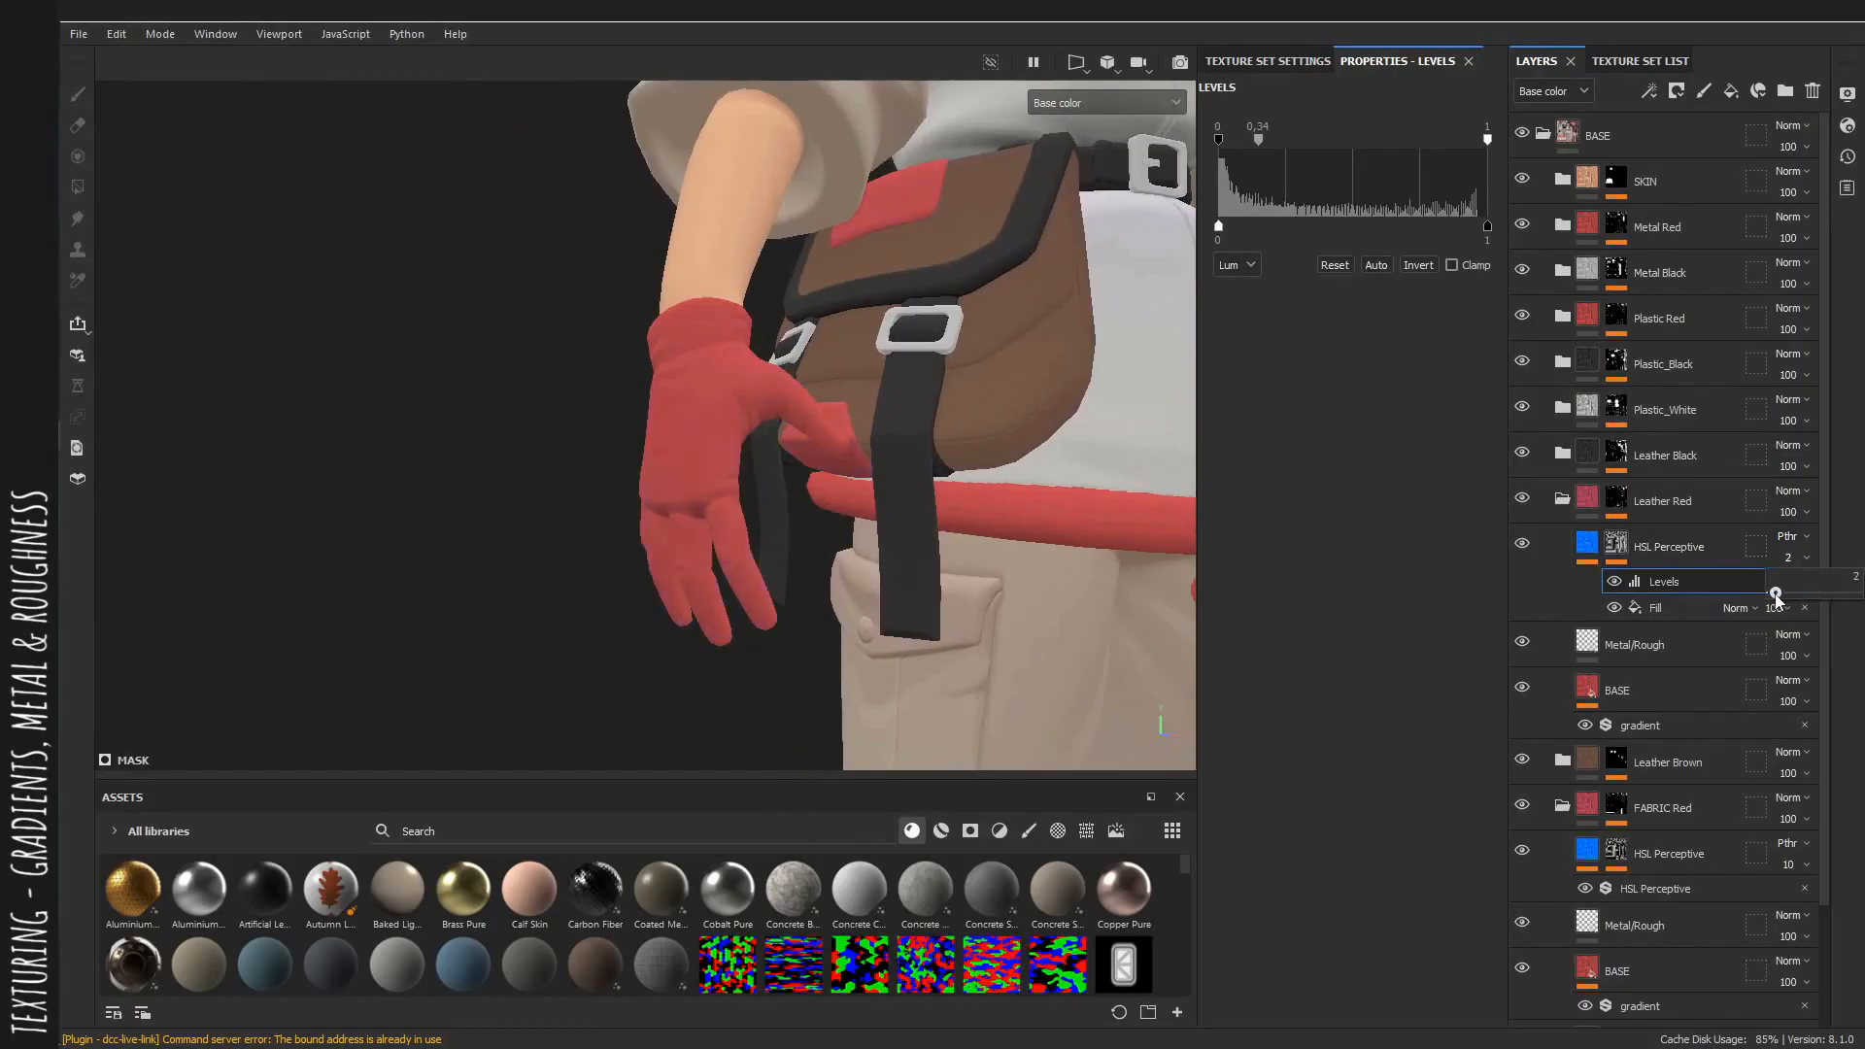
{"action": "mouse_move", "coordinate": [704, 514]}
{"action": "left_mouse_down", "text": "alt"}
{"action": "mouse_move", "coordinate": [855, 524]}
{"action": "mouse_move", "coordinate": [637, 541]}
{"action": "mouse_move", "coordinate": [684, 525]}
{"action": "left_mouse_up", "text": "alt"}
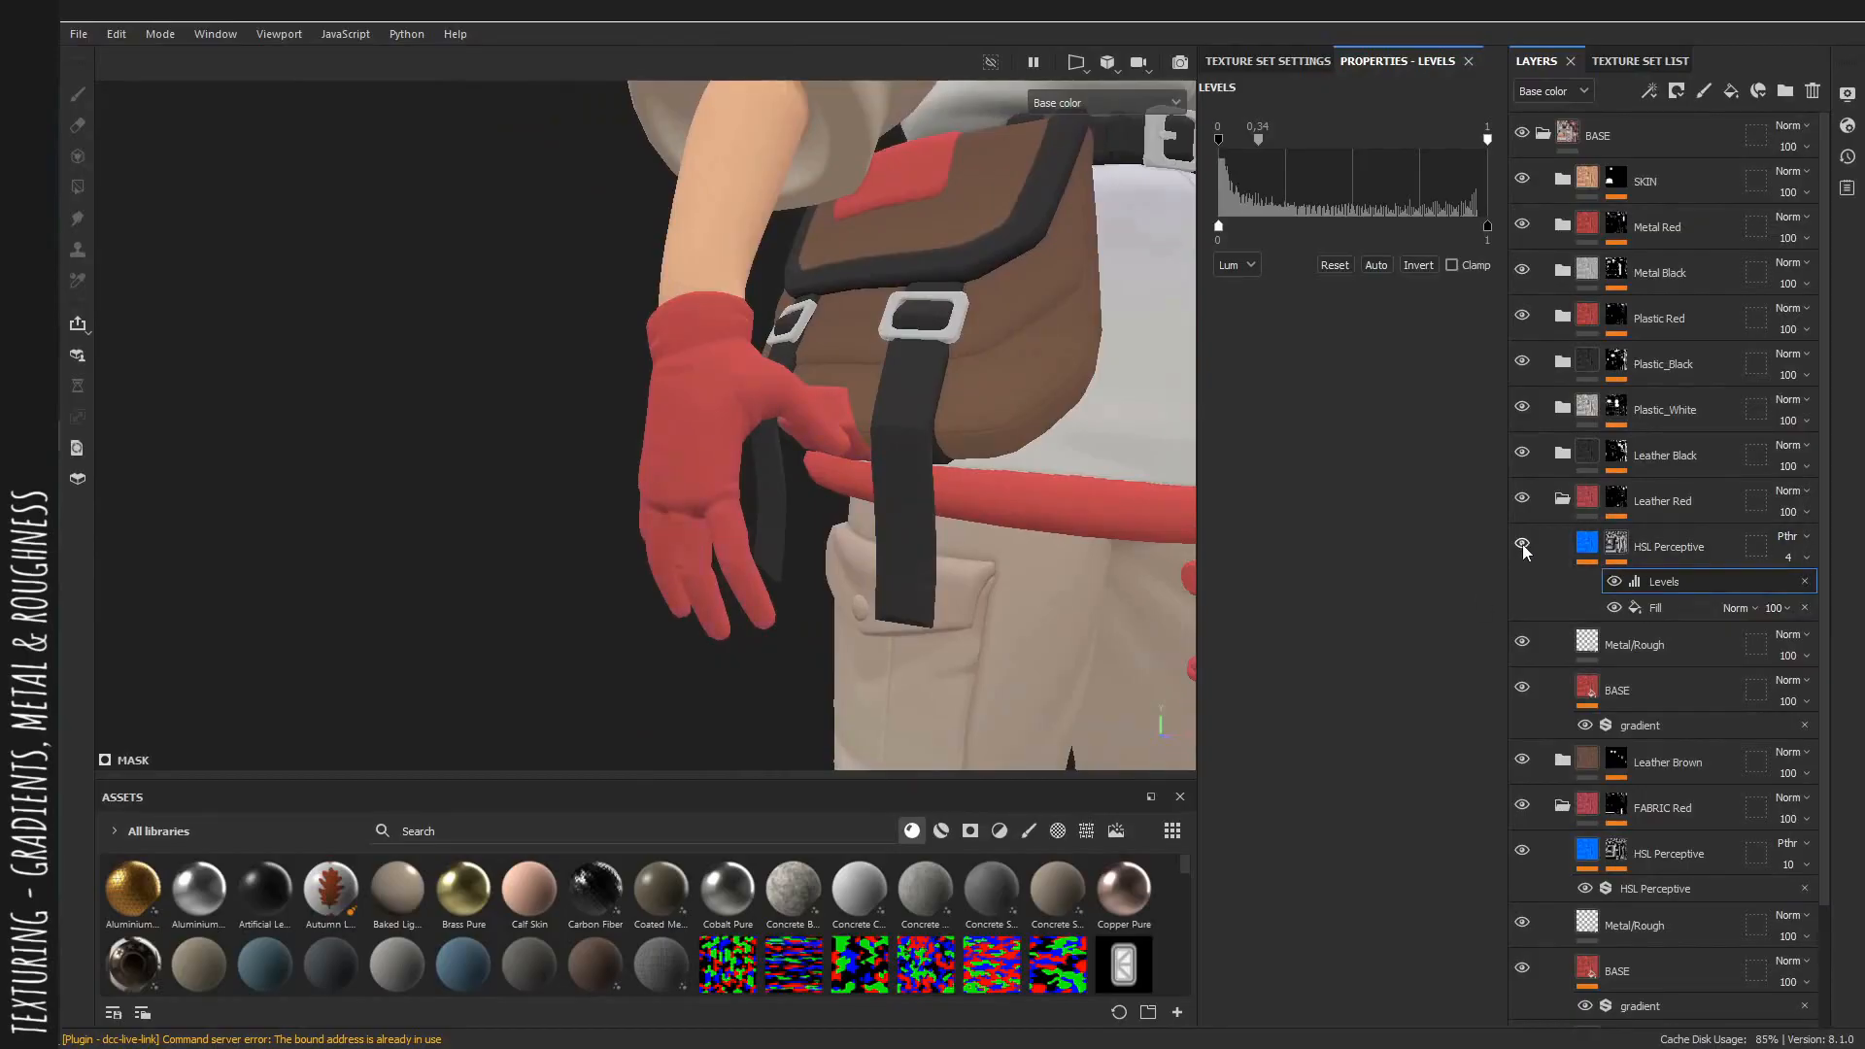
{"action": "key", "text": "m"}
{"action": "left_click_drag", "start_coordinate": [699, 377], "coordinate": [907, 457], "text": "alt"}
{"action": "scroll", "coordinate": [907, 457], "scroll_direction": "down", "scroll_amount": 3}
{"action": "middle_click_drag", "start_coordinate": [907, 457], "coordinate": [895, 528], "text": "alt"}
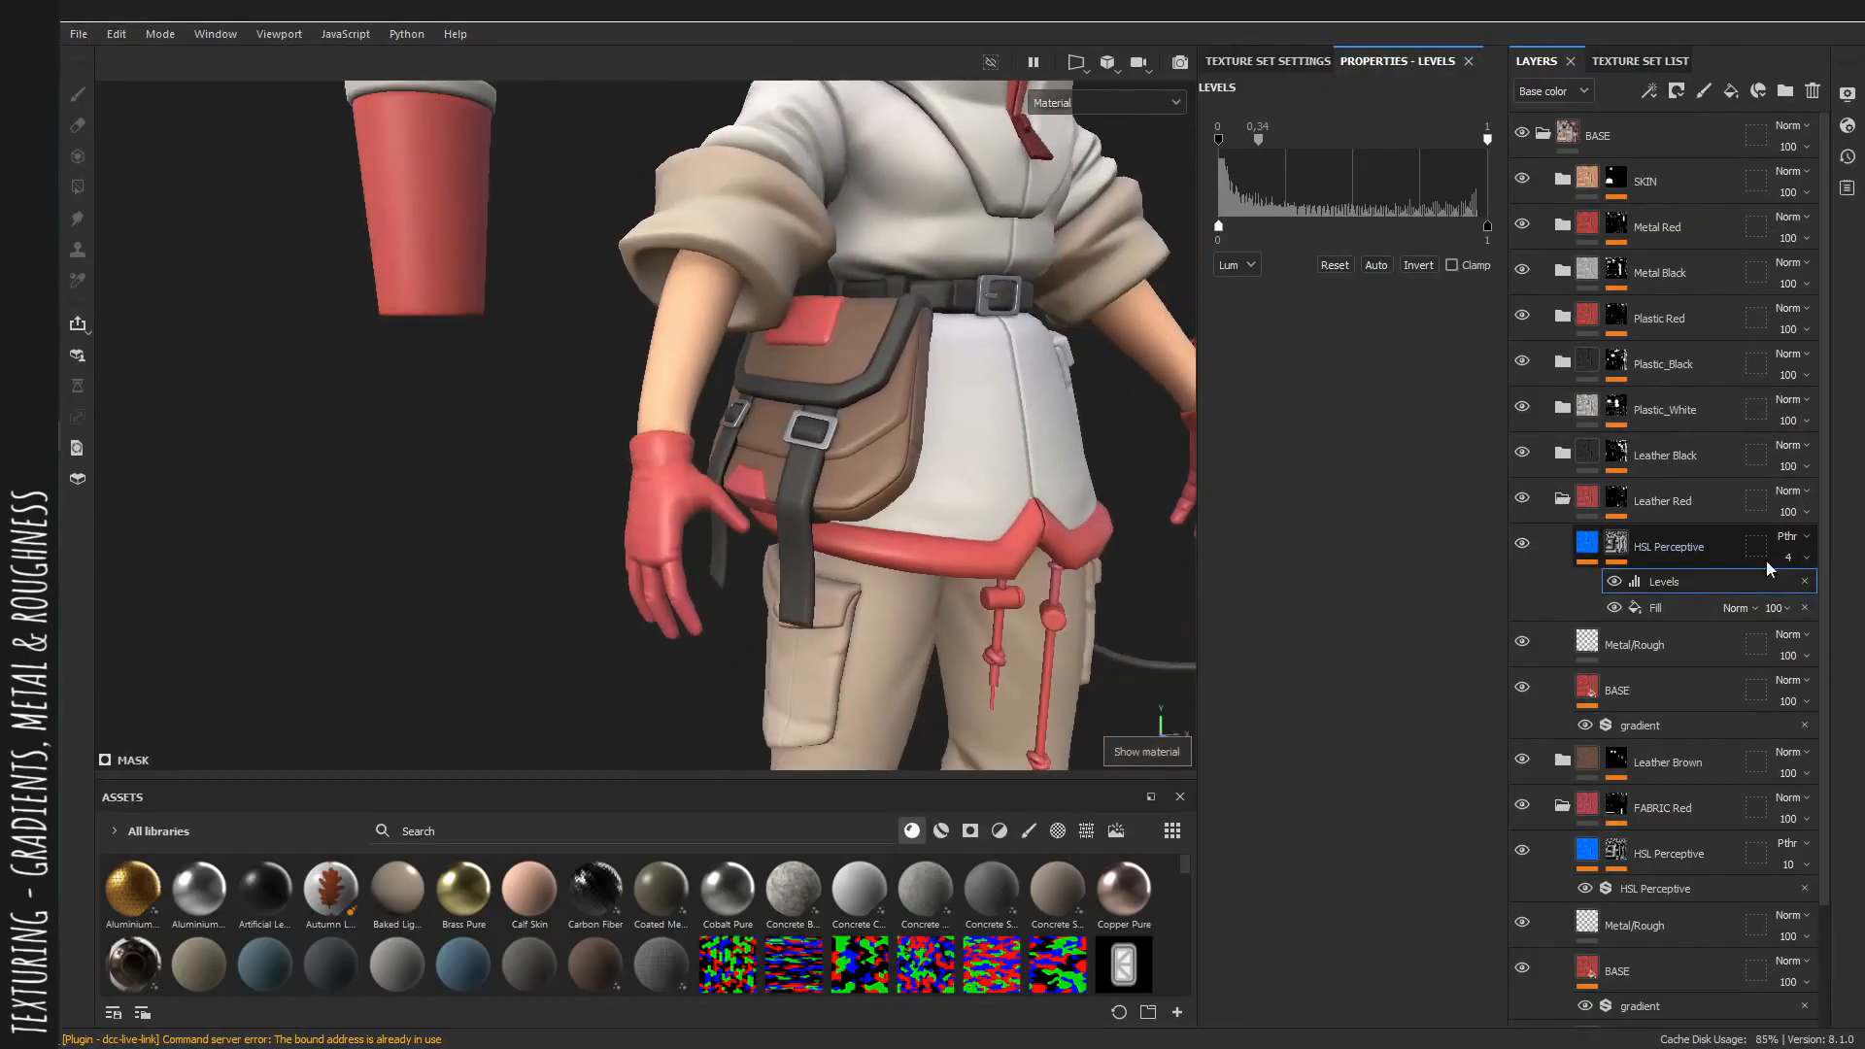
{"action": "left_click", "coordinate": [1806, 558]}
{"action": "left_click_drag", "start_coordinate": [1767, 580], "coordinate": [1776, 591]}
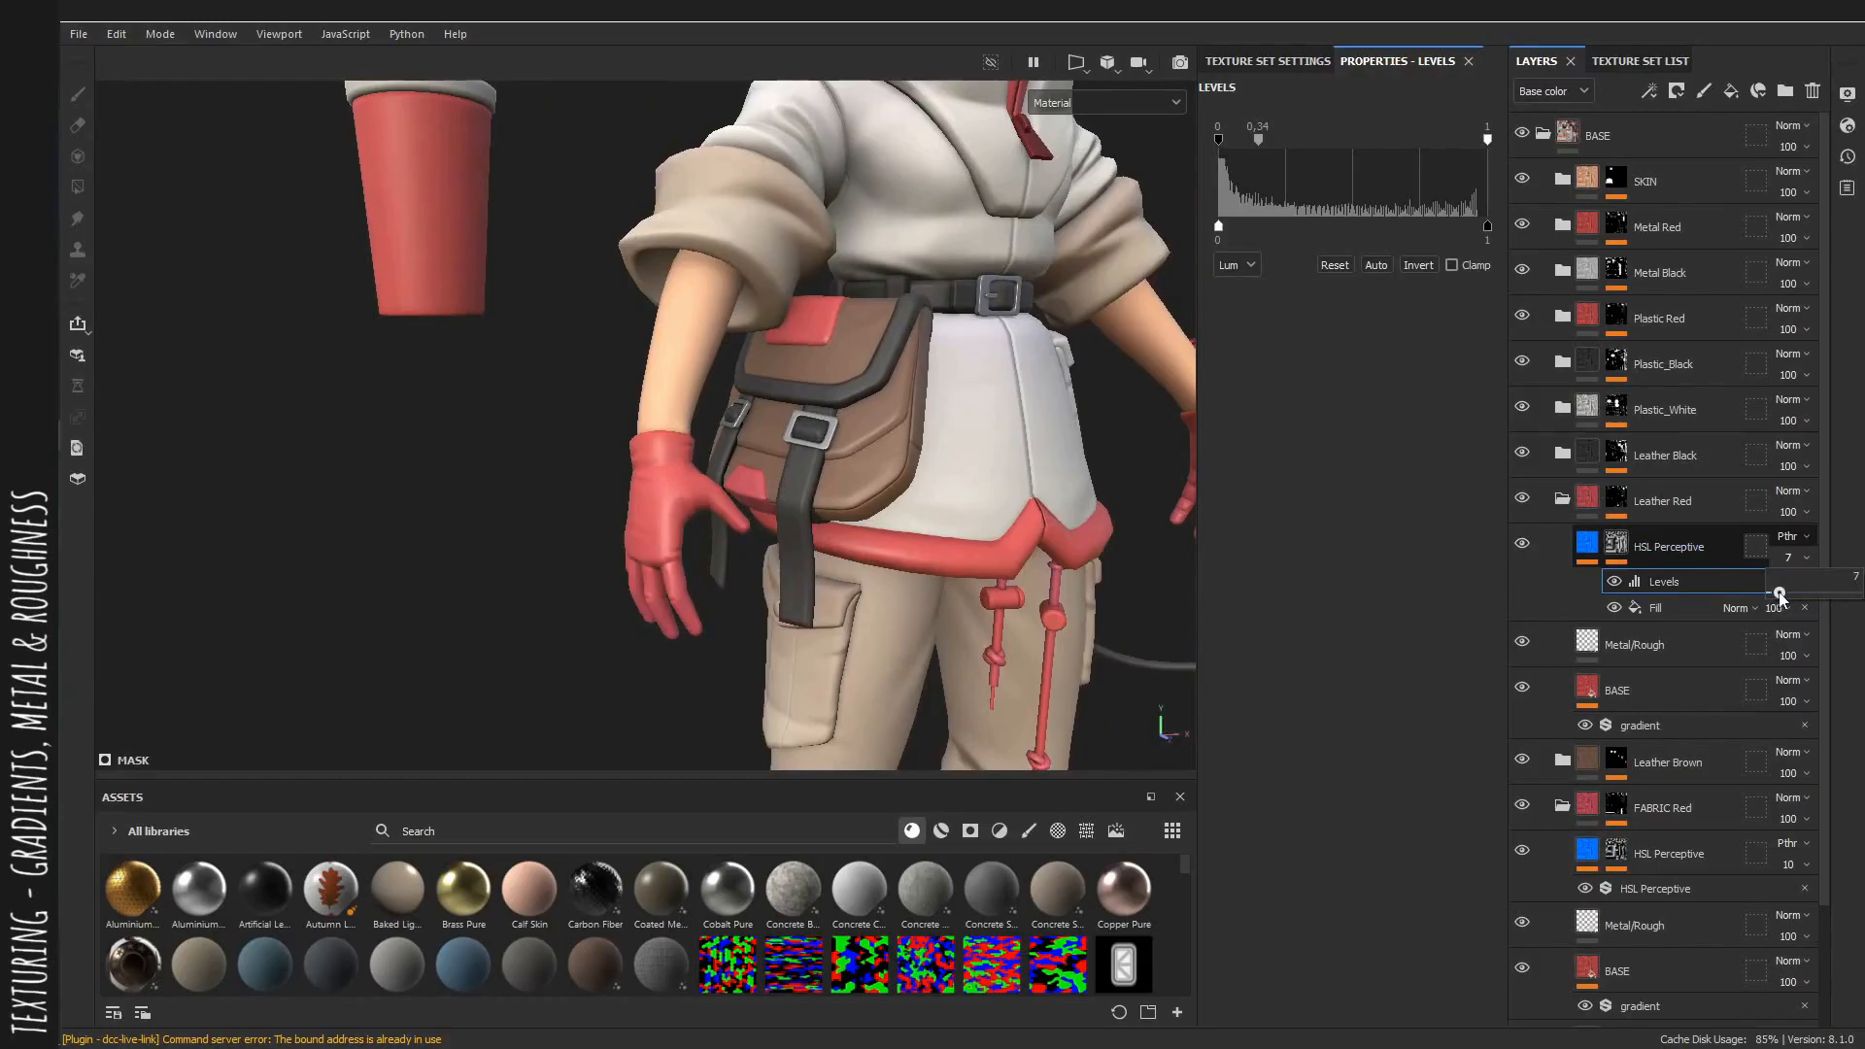
Open the Leather Black group, select its Metal/Rough layer and set the roughness to 0.5672.
{"action": "right_click_drag", "start_coordinate": [641, 388], "coordinate": [845, 457], "text": "alt"}
{"action": "middle_click_drag", "start_coordinate": [845, 457], "coordinate": [816, 481], "text": "alt"}
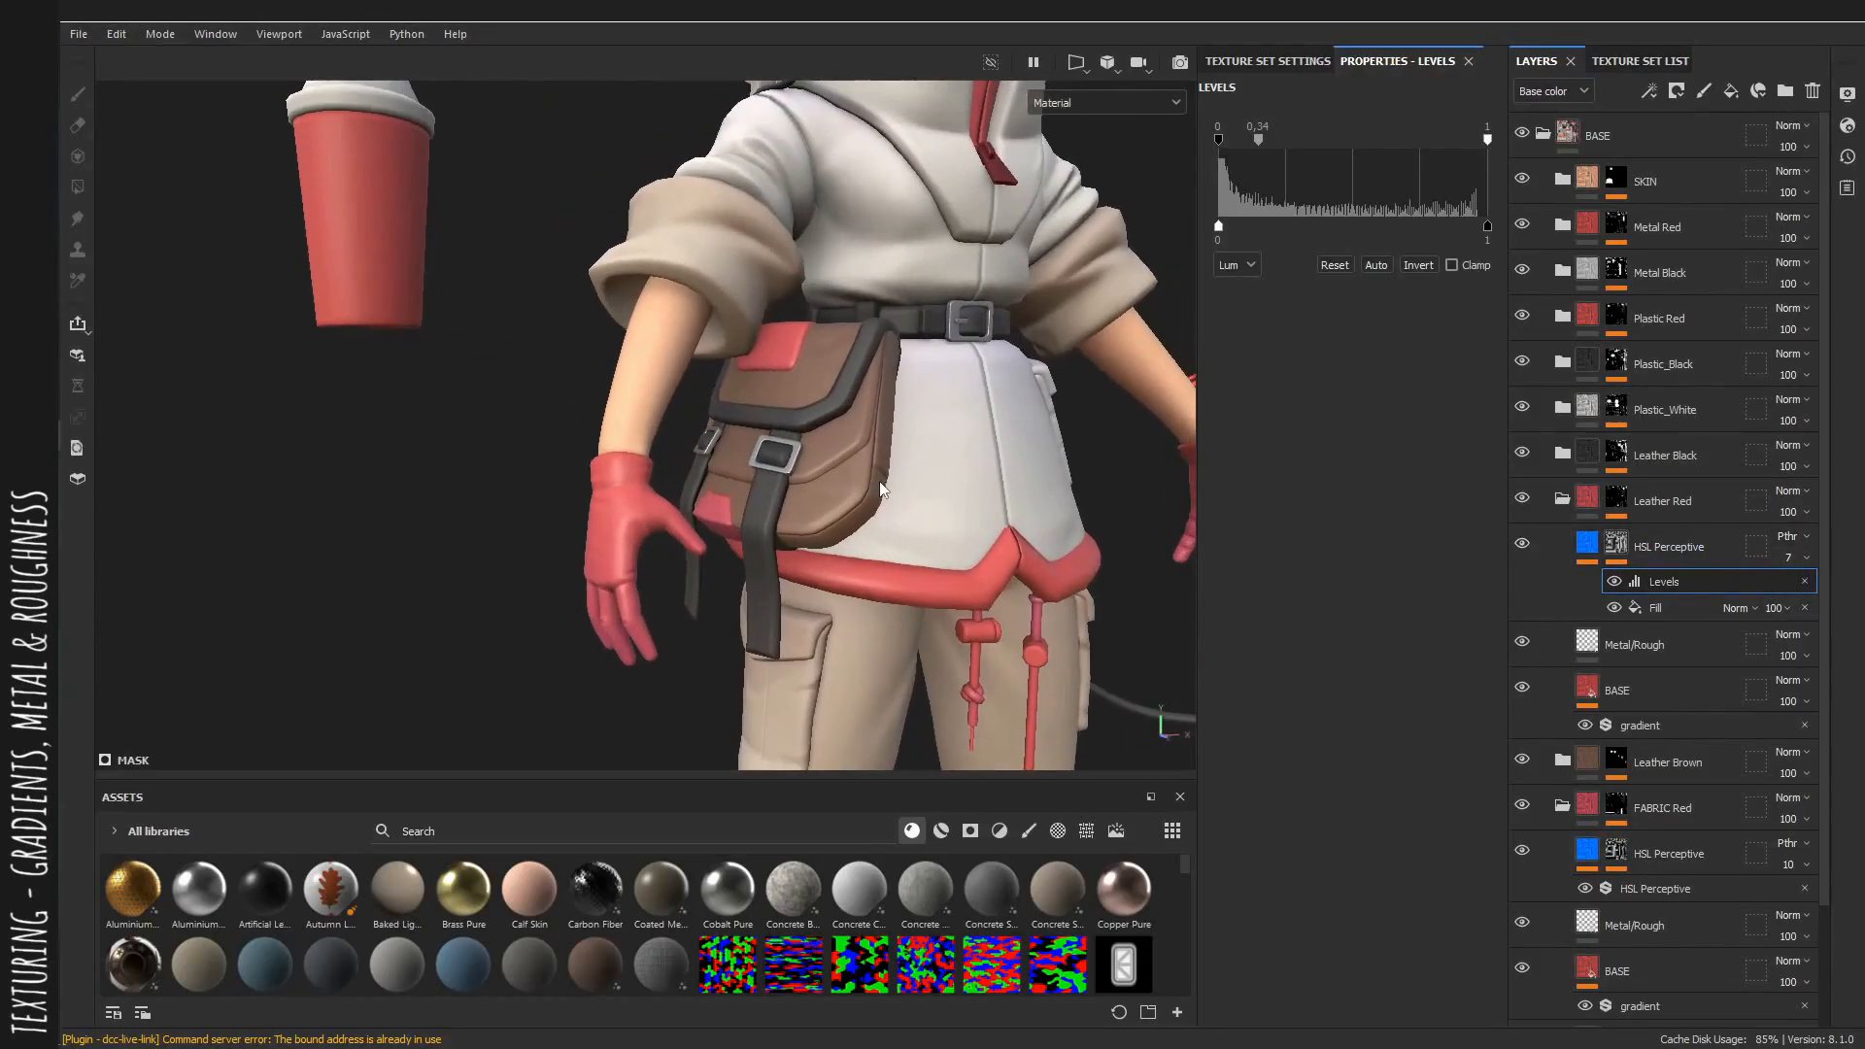
{"action": "left_click", "coordinate": [1566, 502]}
{"action": "left_click", "coordinate": [1561, 592]}
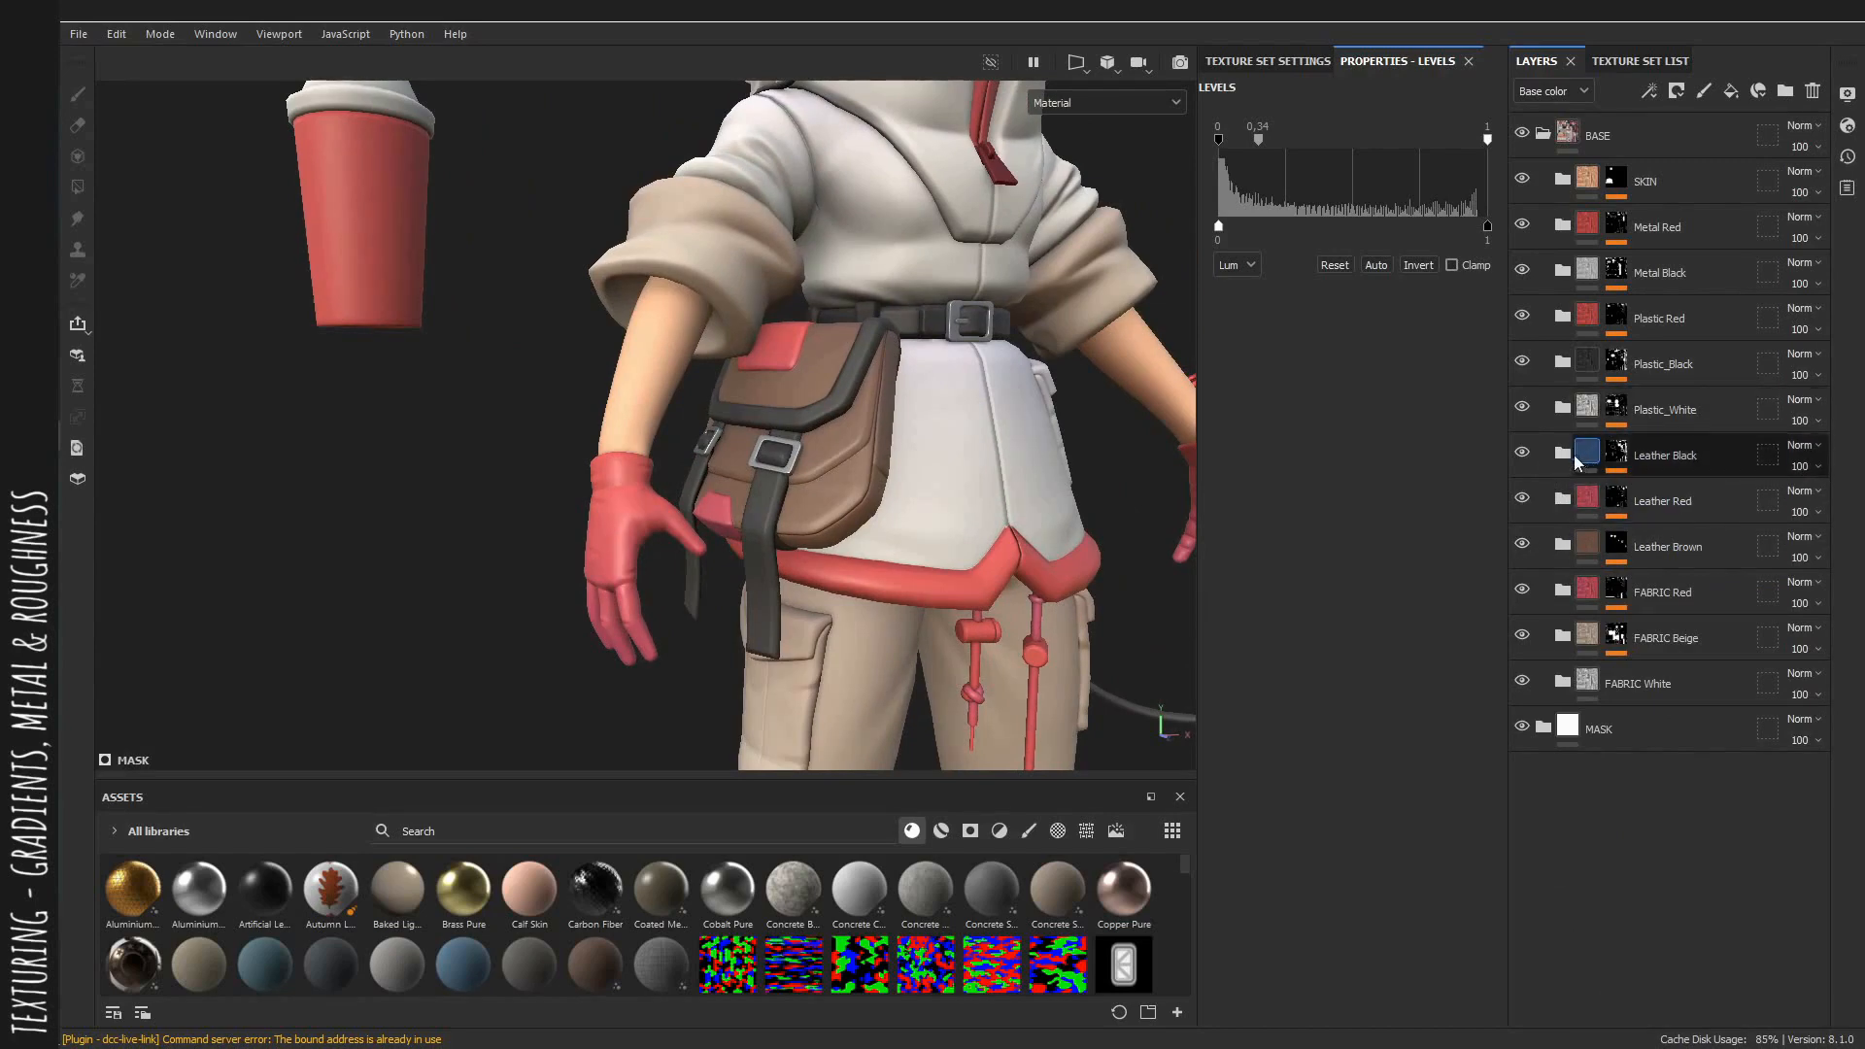
{"action": "left_click", "coordinate": [1562, 452]}
{"action": "left_click", "coordinate": [1637, 573]}
{"action": "scroll", "coordinate": [930, 501], "scroll_direction": "up", "scroll_amount": 3}
{"action": "left_click_drag", "start_coordinate": [930, 501], "coordinate": [994, 434], "text": "alt"}
{"action": "right_click_drag", "start_coordinate": [994, 434], "coordinate": [1236, 688], "text": "alt"}
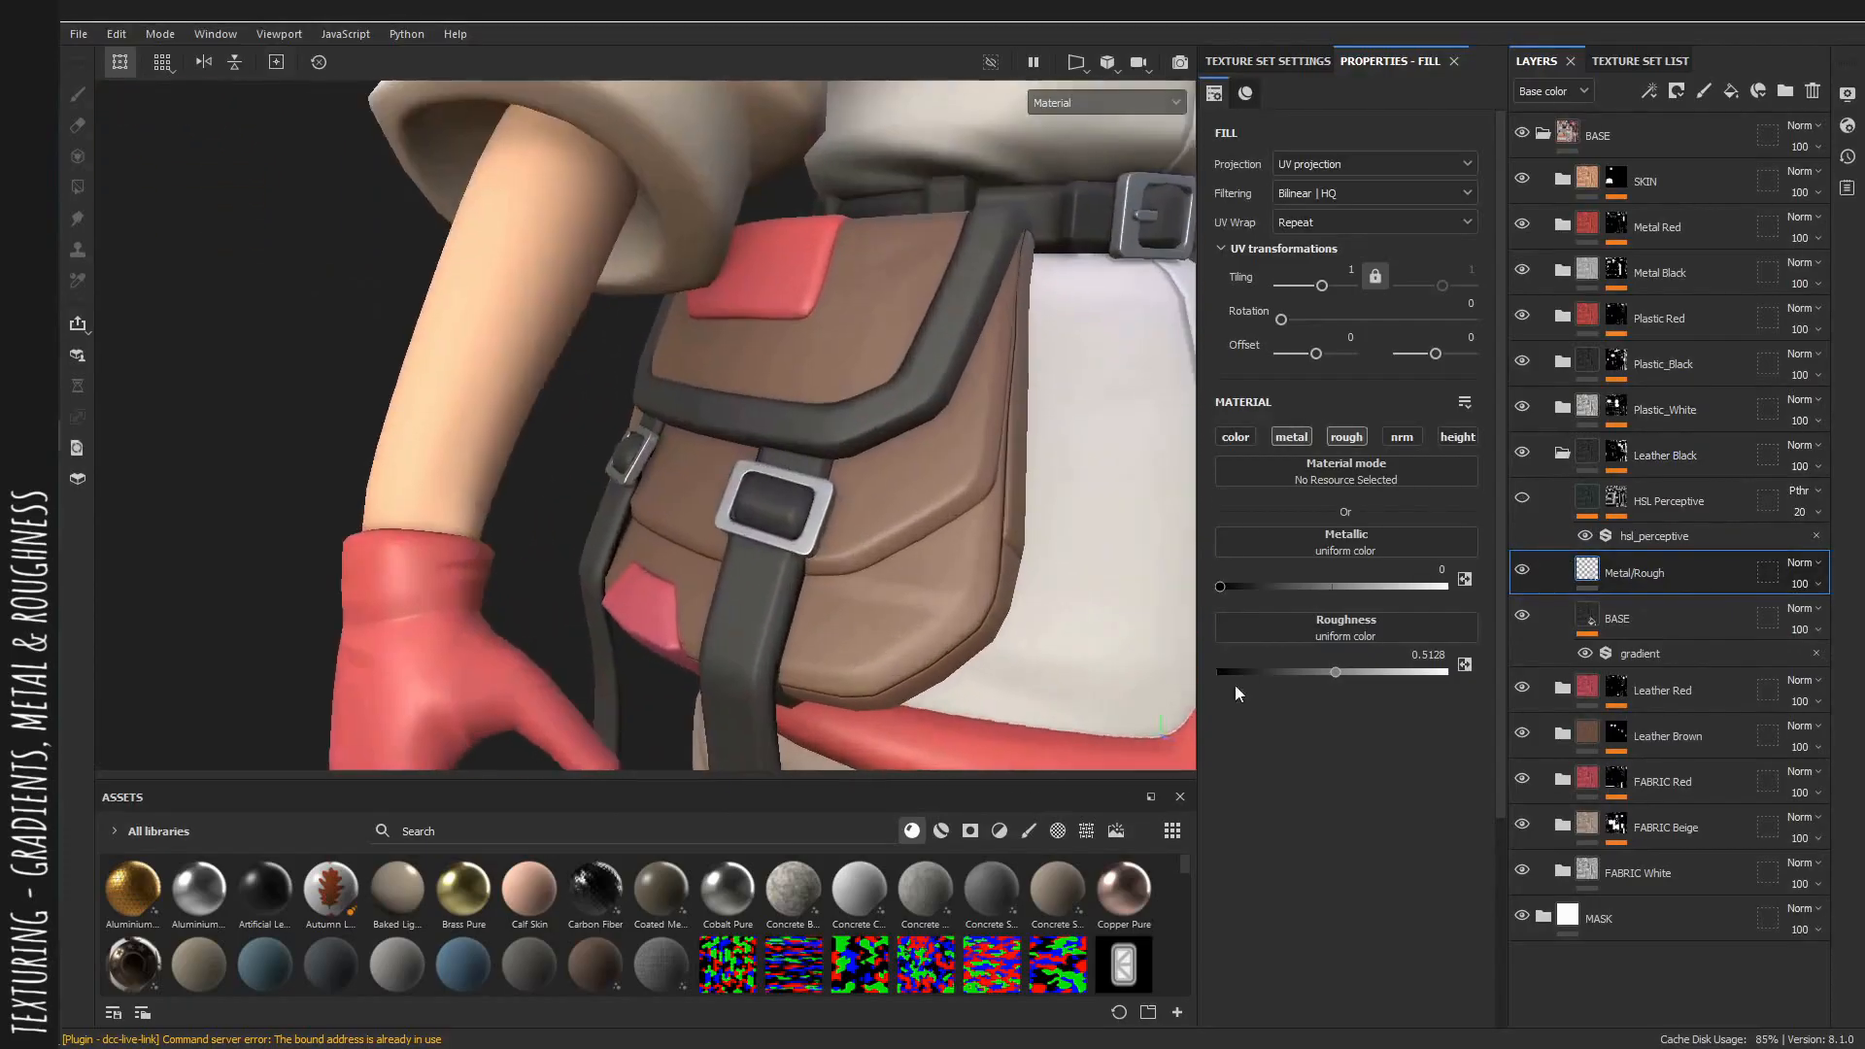
{"action": "left_click_drag", "start_coordinate": [971, 544], "coordinate": [1044, 573], "text": "alt"}
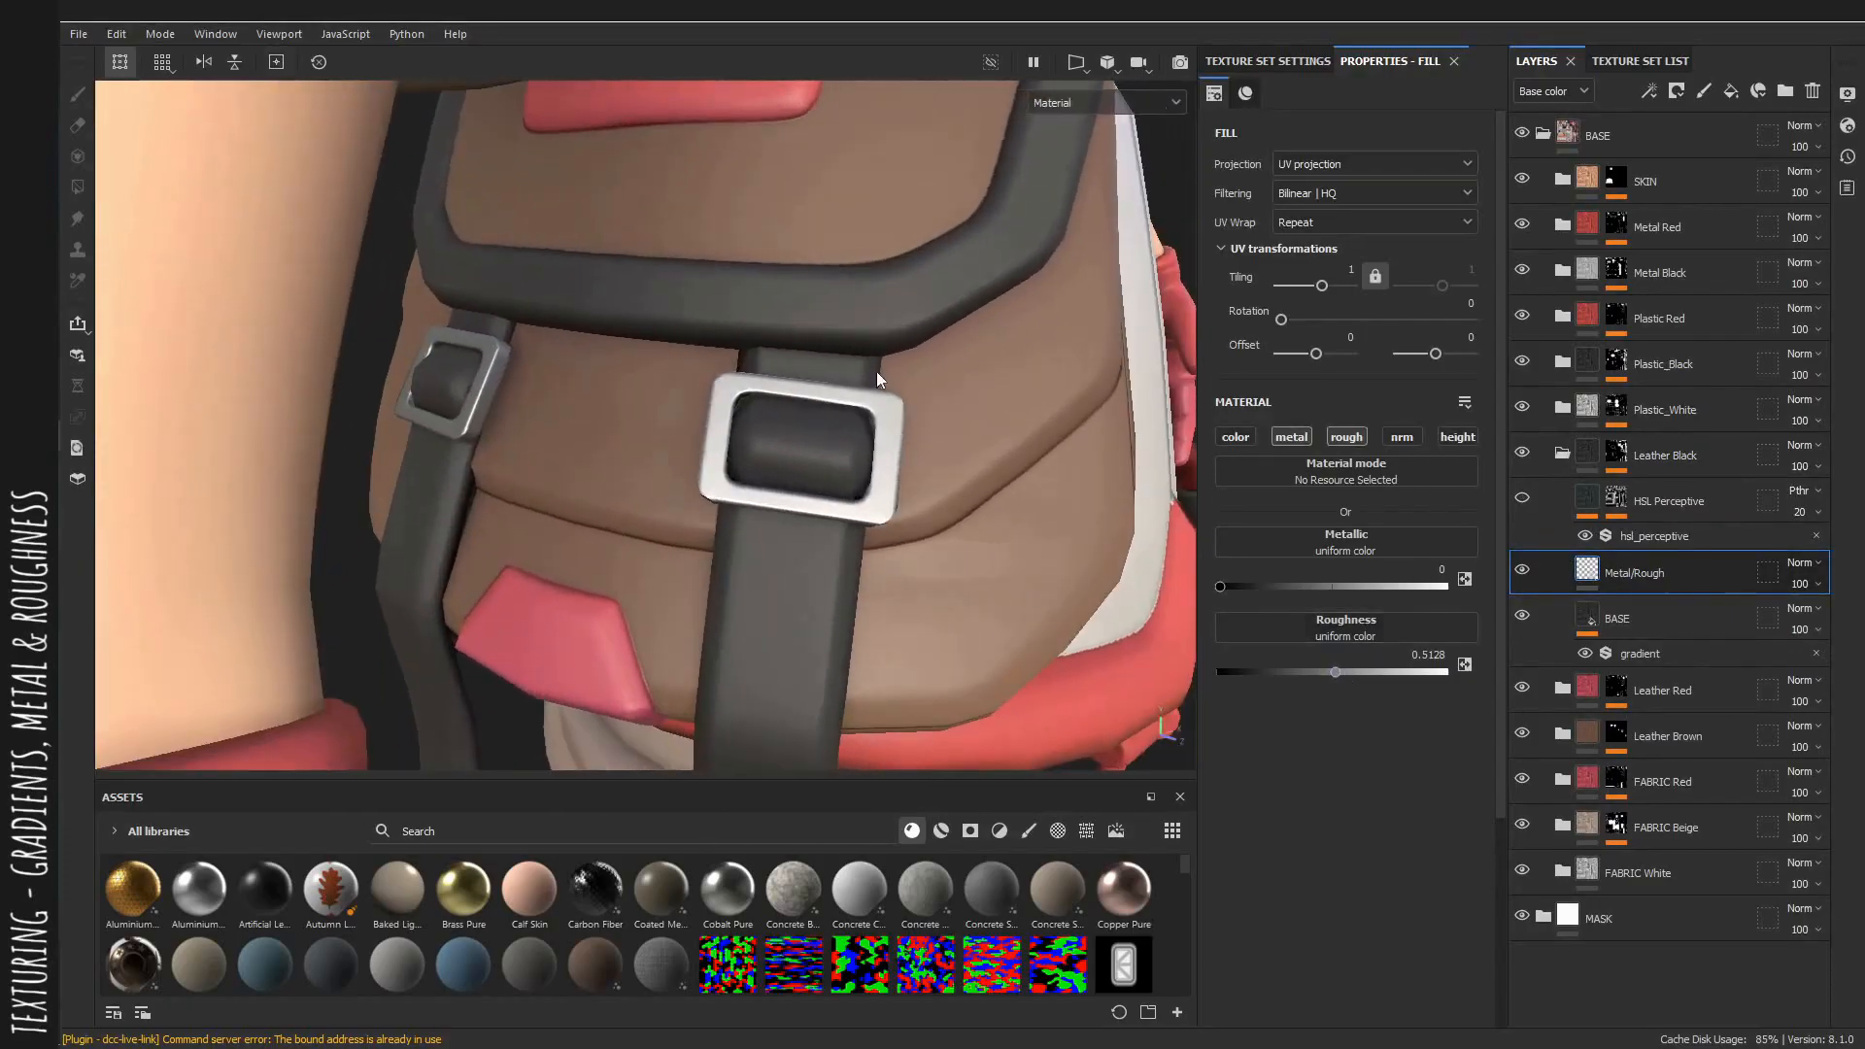
{"action": "left_click_drag", "start_coordinate": [877, 372], "coordinate": [1007, 560], "text": "alt"}
{"action": "left_click_drag", "start_coordinate": [1344, 672], "coordinate": [1355, 670]}
{"action": "left_click_drag", "start_coordinate": [1030, 583], "coordinate": [895, 403], "text": "alt"}
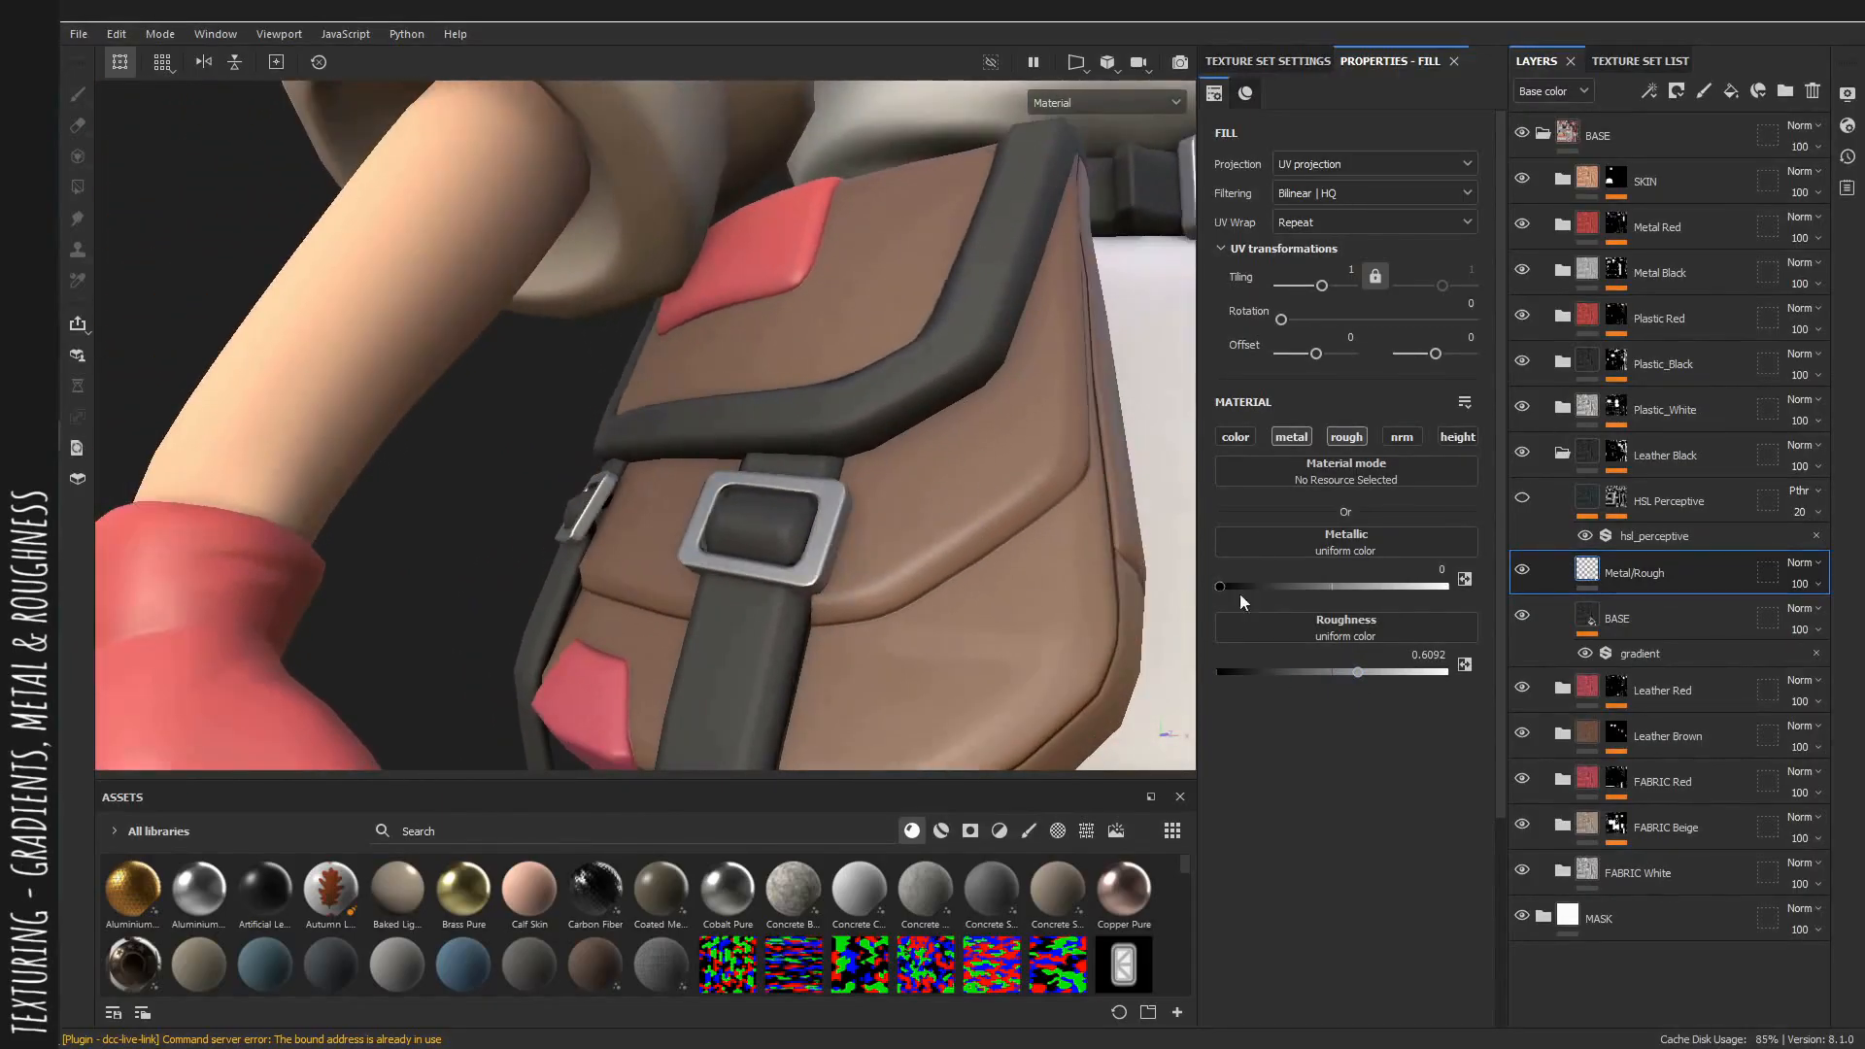
{"action": "left_click_drag", "start_coordinate": [1356, 673], "coordinate": [1349, 672]}
{"action": "mouse_move", "coordinate": [768, 408]}
{"action": "left_mouse_down", "text": "alt"}
{"action": "mouse_move", "coordinate": [691, 360]}
{"action": "mouse_move", "coordinate": [750, 412]}
{"action": "left_mouse_up", "text": "alt"}
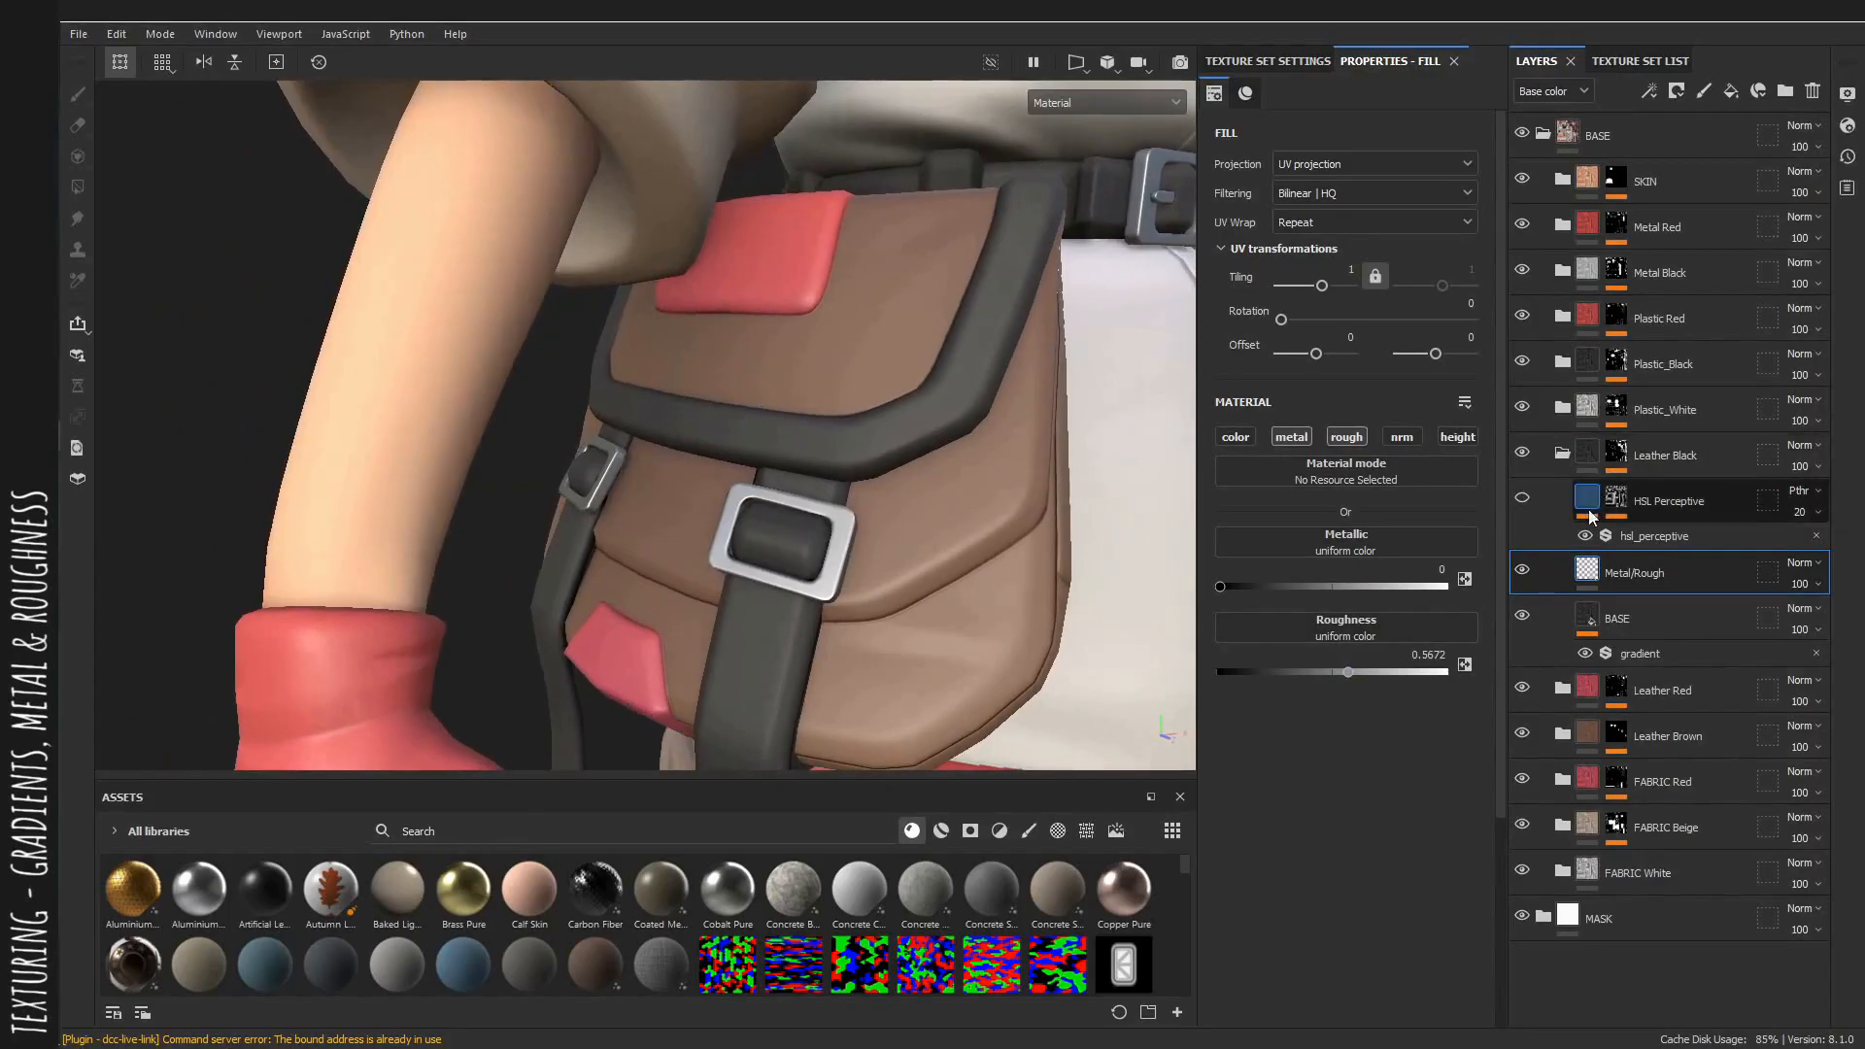
Enable the Leather Black HSL layer and set its filter to Regular mode with hue 0.367 in the base color view.
{"action": "left_click", "coordinate": [1522, 497]}
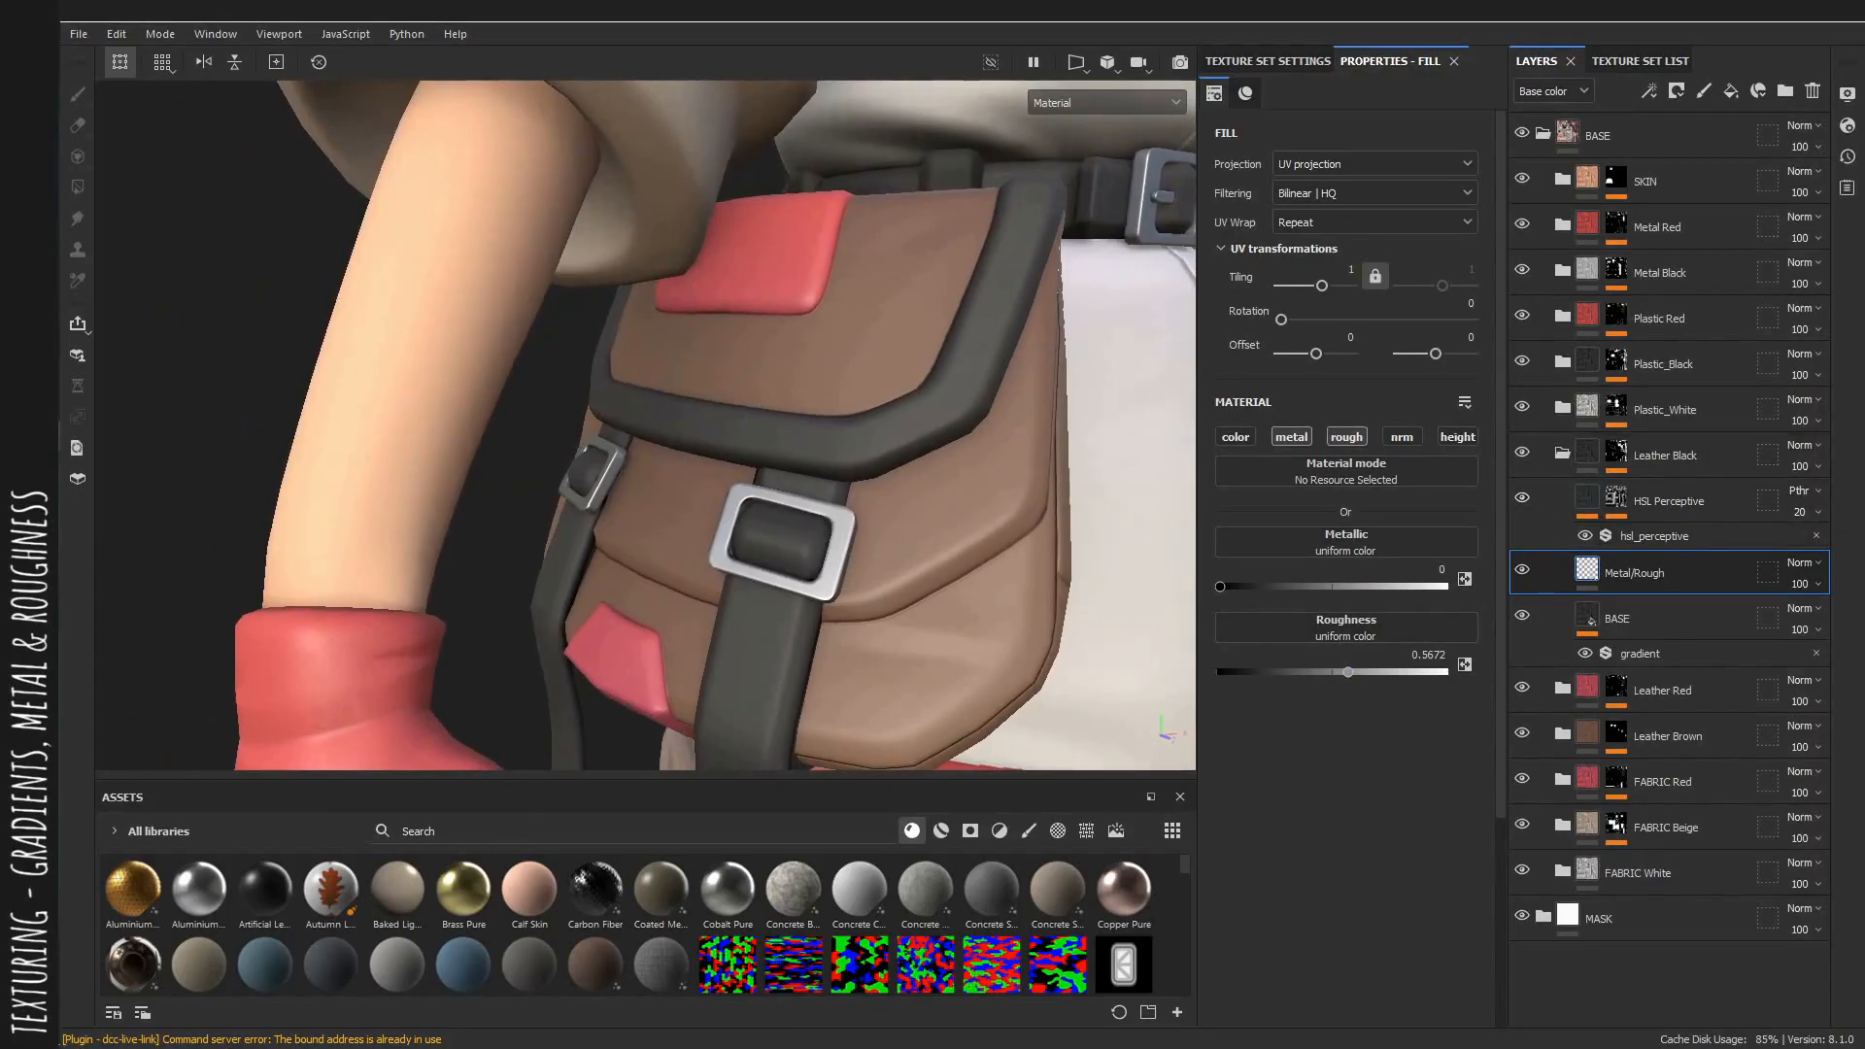
{"action": "left_click", "coordinate": [1671, 535]}
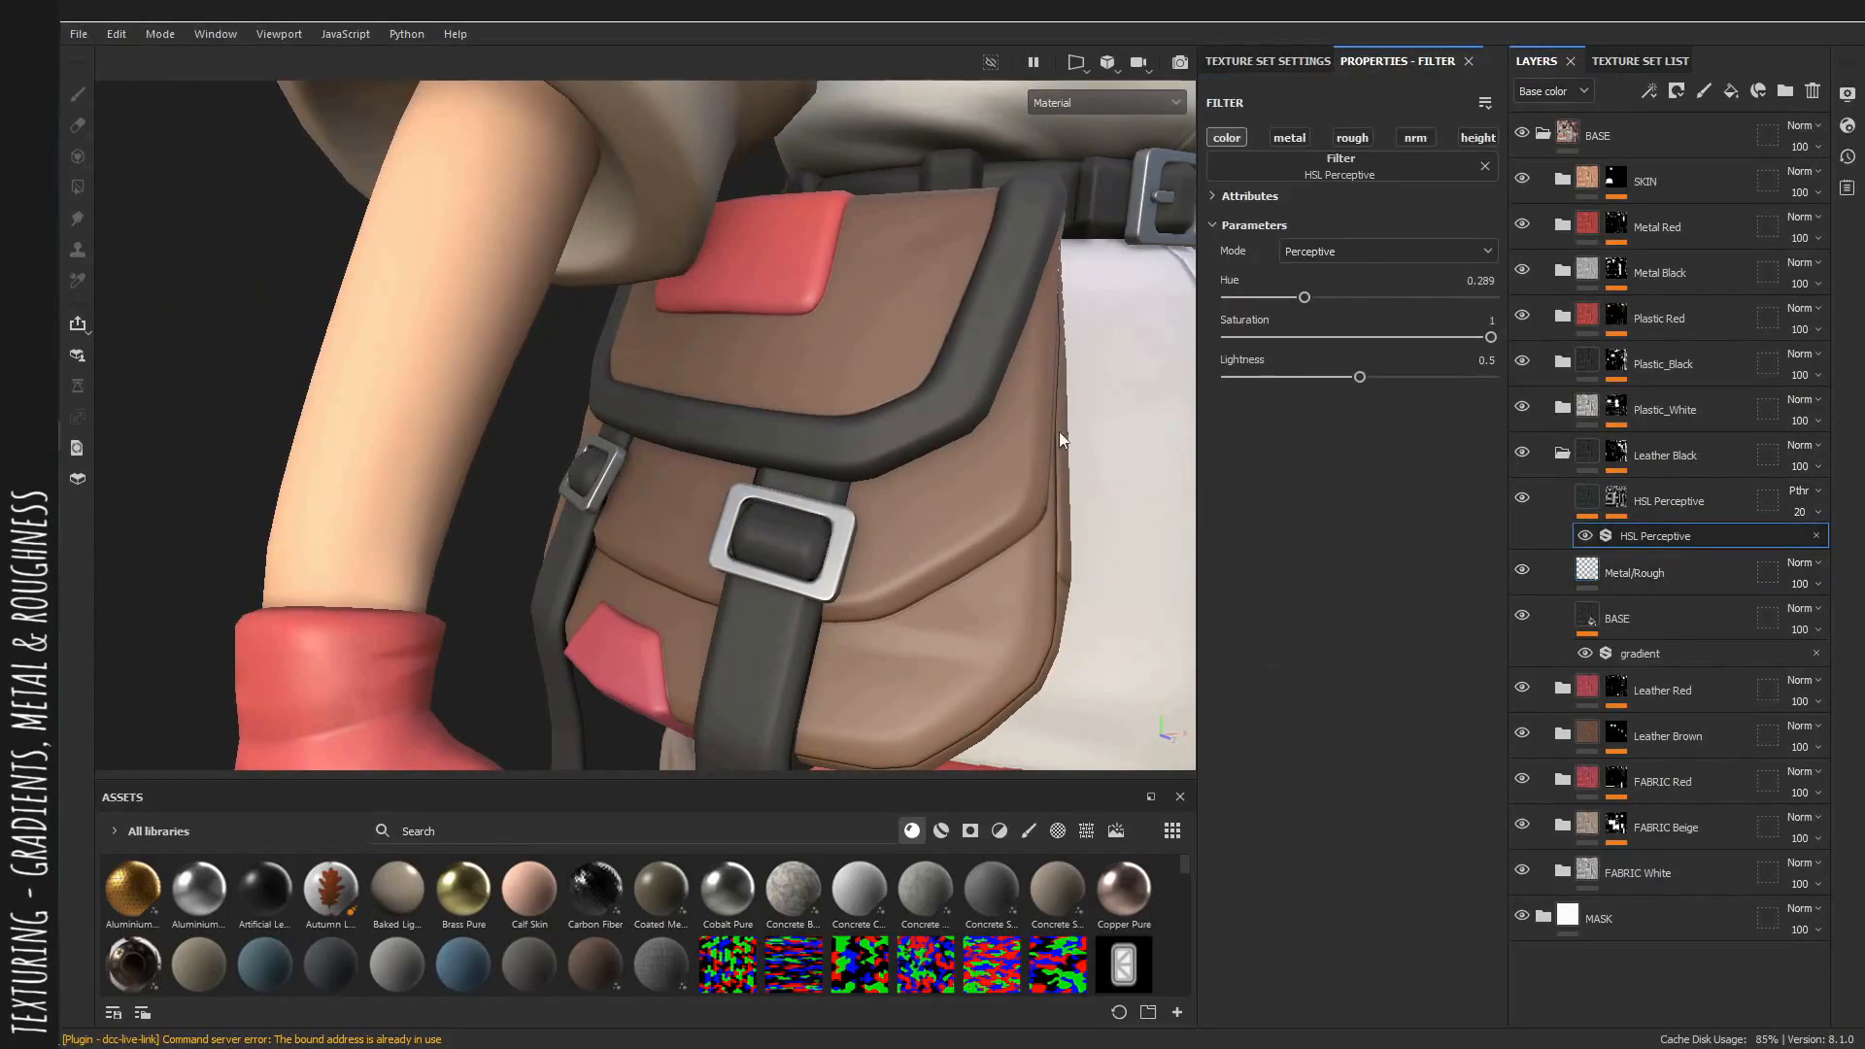
{"action": "left_click_drag", "start_coordinate": [1305, 297], "coordinate": [1430, 298]}
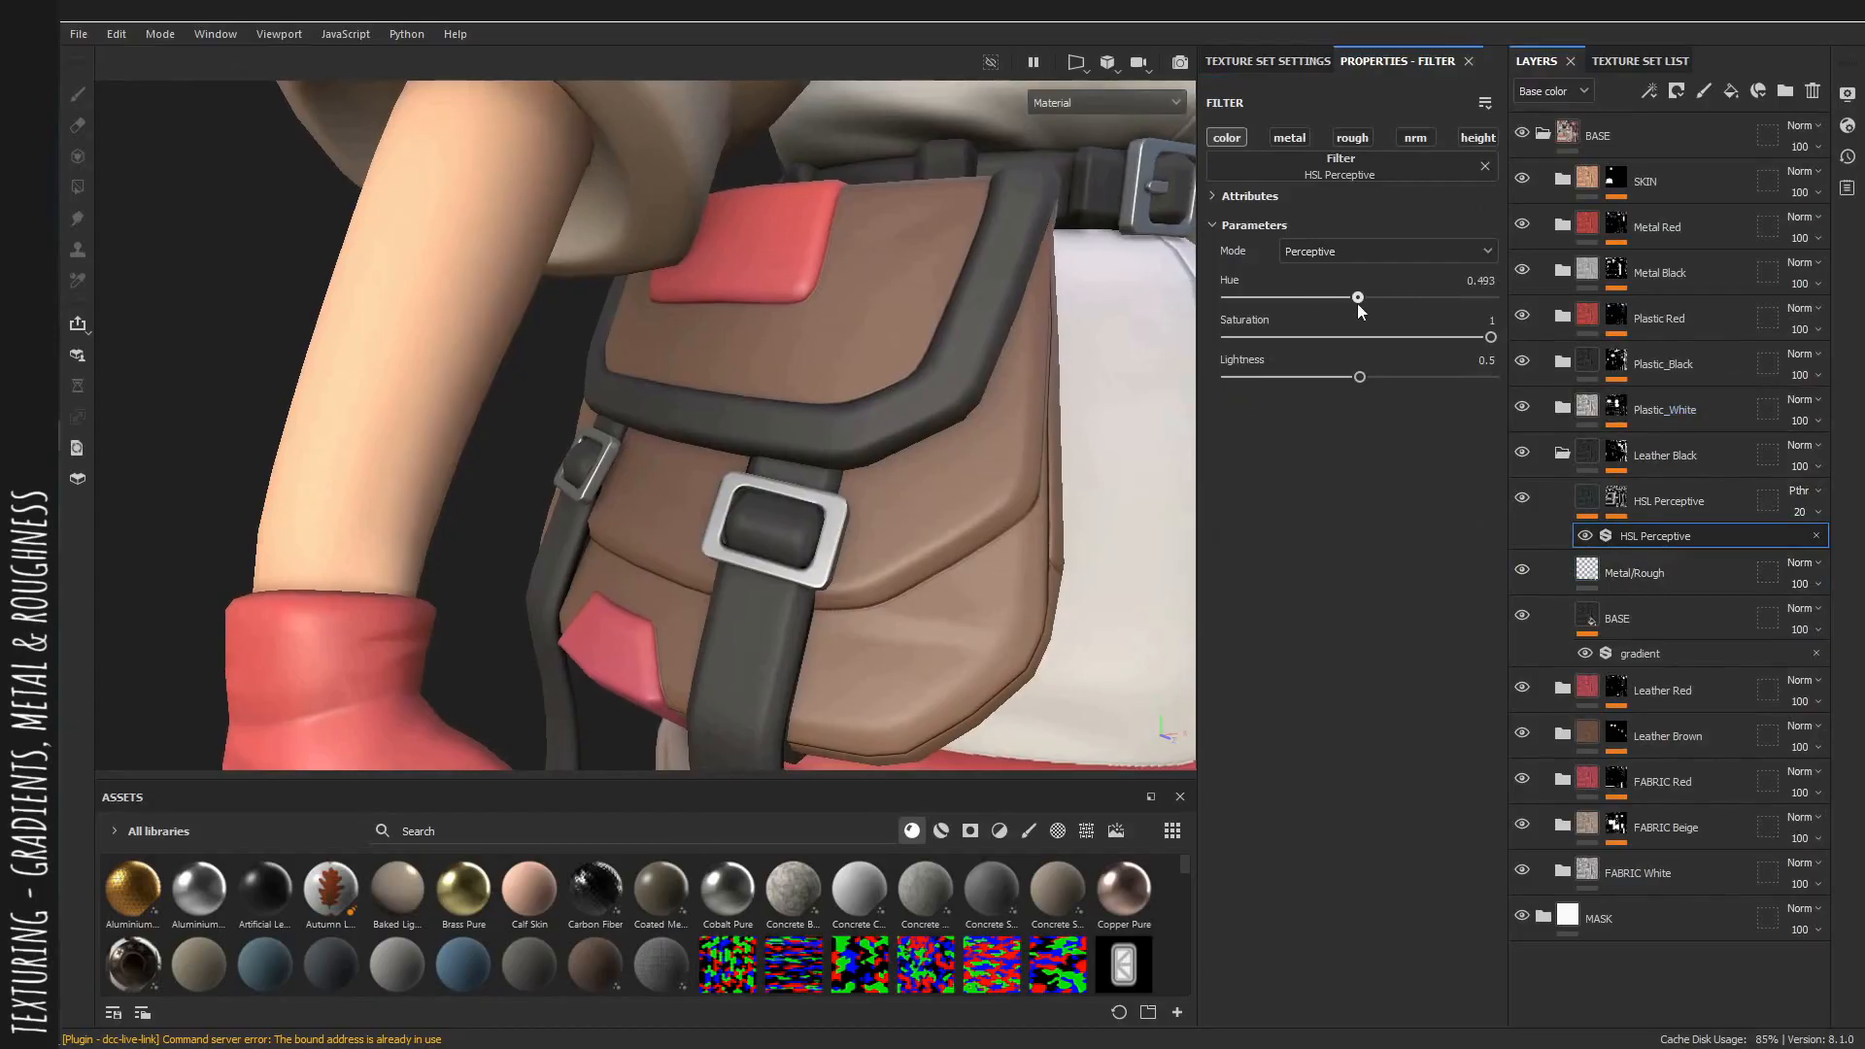
{"action": "scroll", "coordinate": [821, 282], "scroll_direction": "down", "scroll_amount": 3}
{"action": "left_click_drag", "start_coordinate": [821, 282], "coordinate": [1045, 330], "text": "alt"}
{"action": "middle_click_drag", "start_coordinate": [1045, 330], "coordinate": [961, 327], "text": "alt"}
{"action": "key", "text": "c"}
{"action": "scroll", "coordinate": [961, 326], "scroll_direction": "up", "scroll_amount": 3}
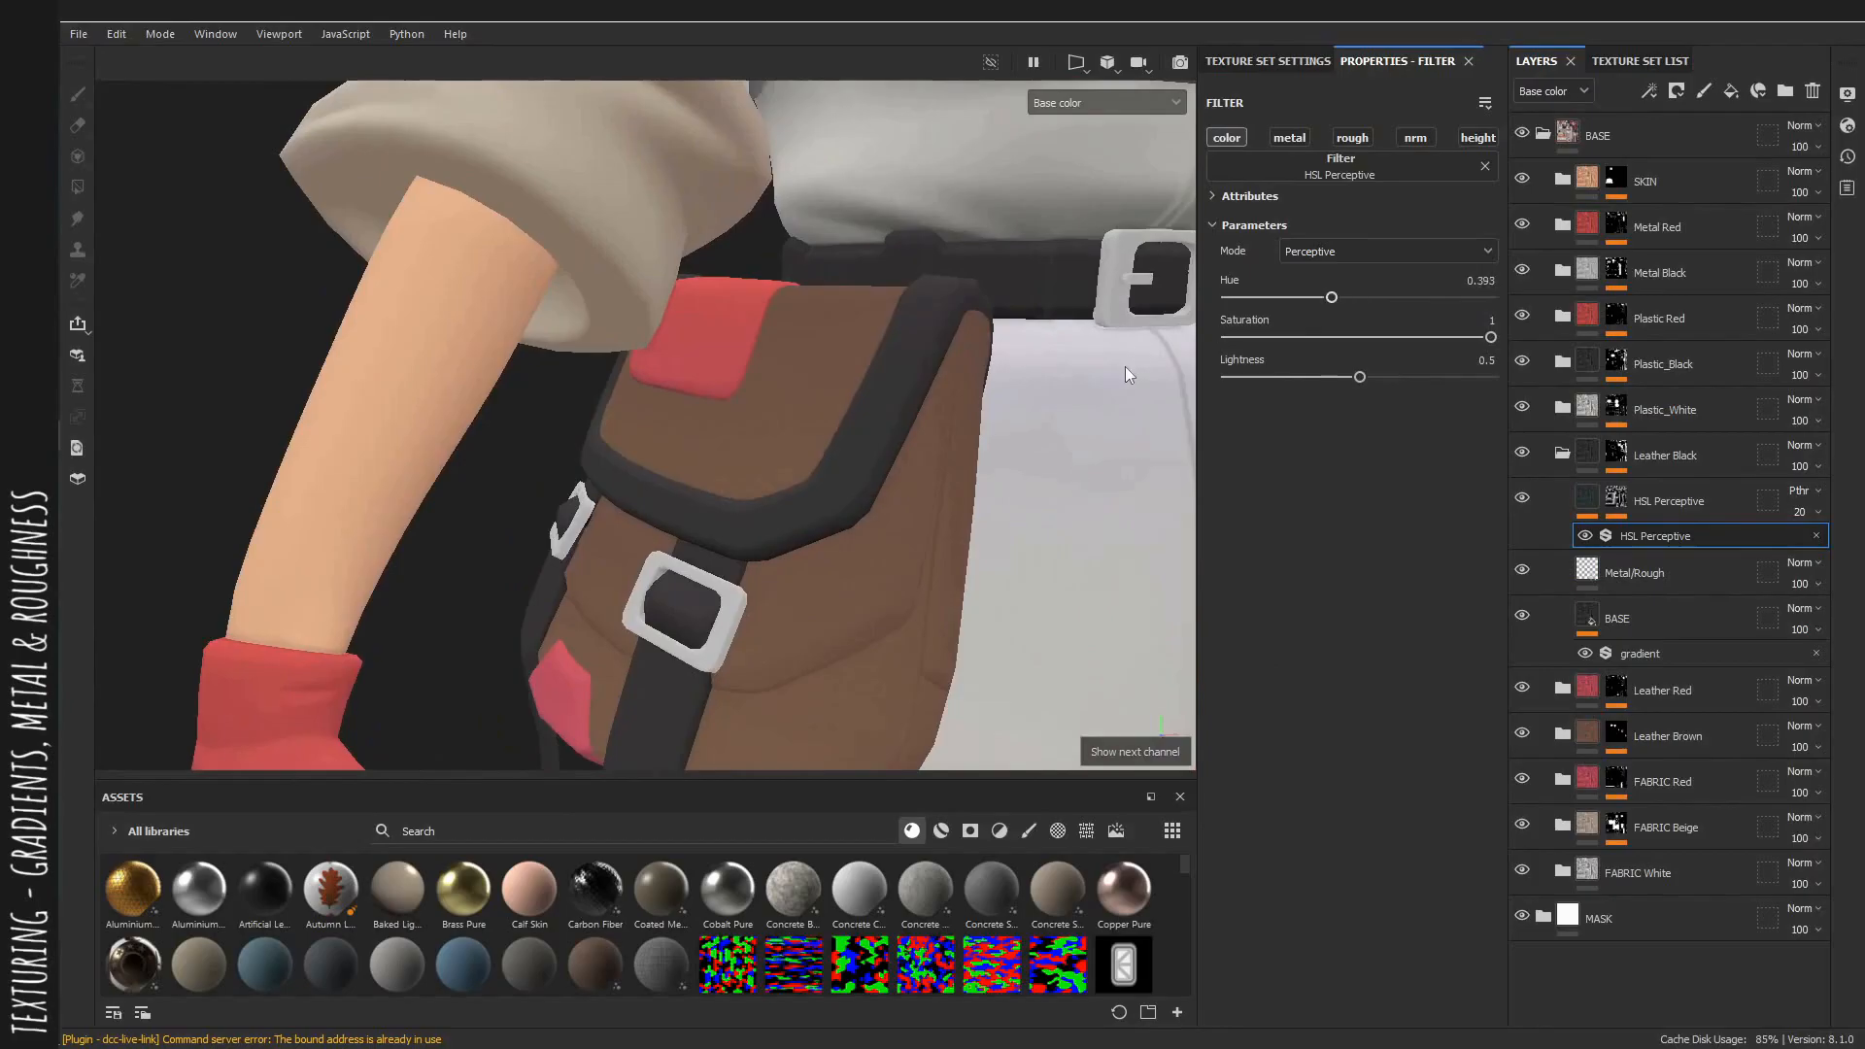
{"action": "scroll", "coordinate": [1125, 365], "scroll_direction": "down", "scroll_amount": 3}
{"action": "left_click_drag", "start_coordinate": [1125, 366], "coordinate": [1191, 351], "text": "alt"}
{"action": "left_click_drag", "start_coordinate": [1281, 297], "coordinate": [1344, 305]}
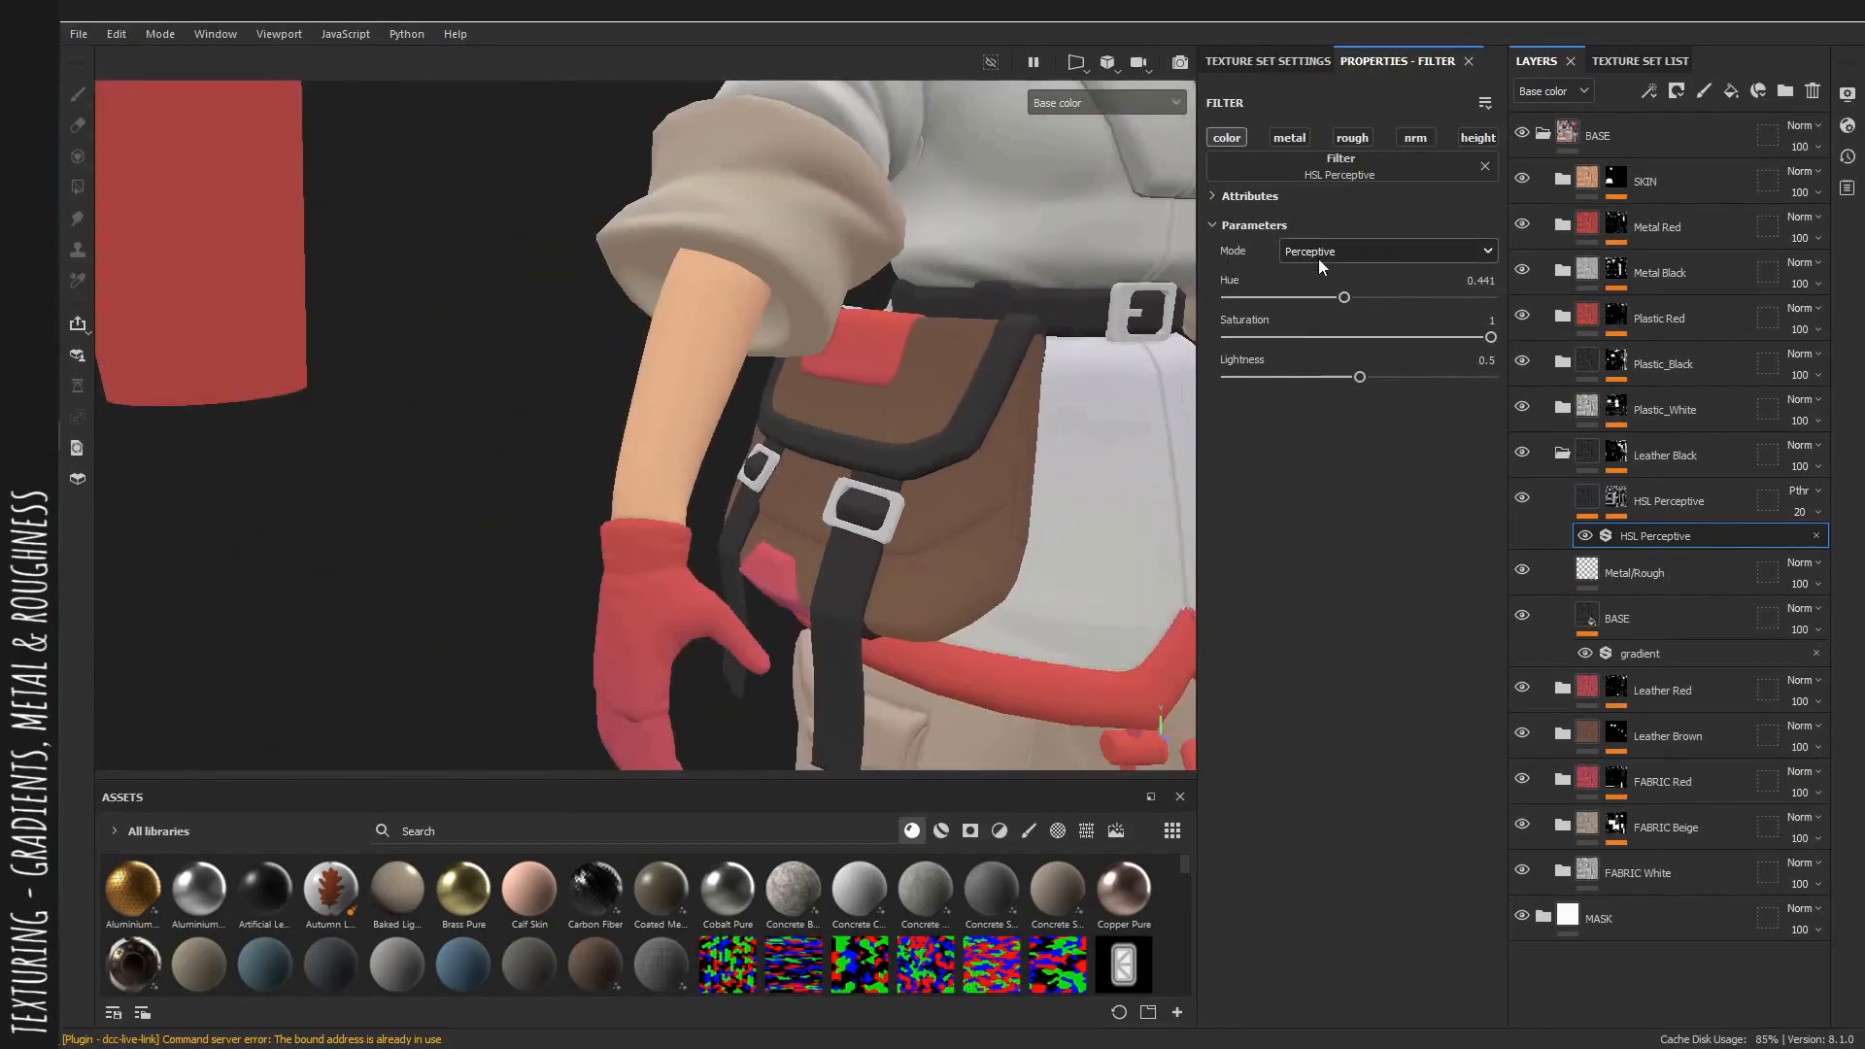
{"action": "left_click", "coordinate": [1319, 258]}
{"action": "left_click", "coordinate": [1332, 292]}
{"action": "scroll", "coordinate": [1145, 411], "scroll_direction": "up", "scroll_amount": 2}
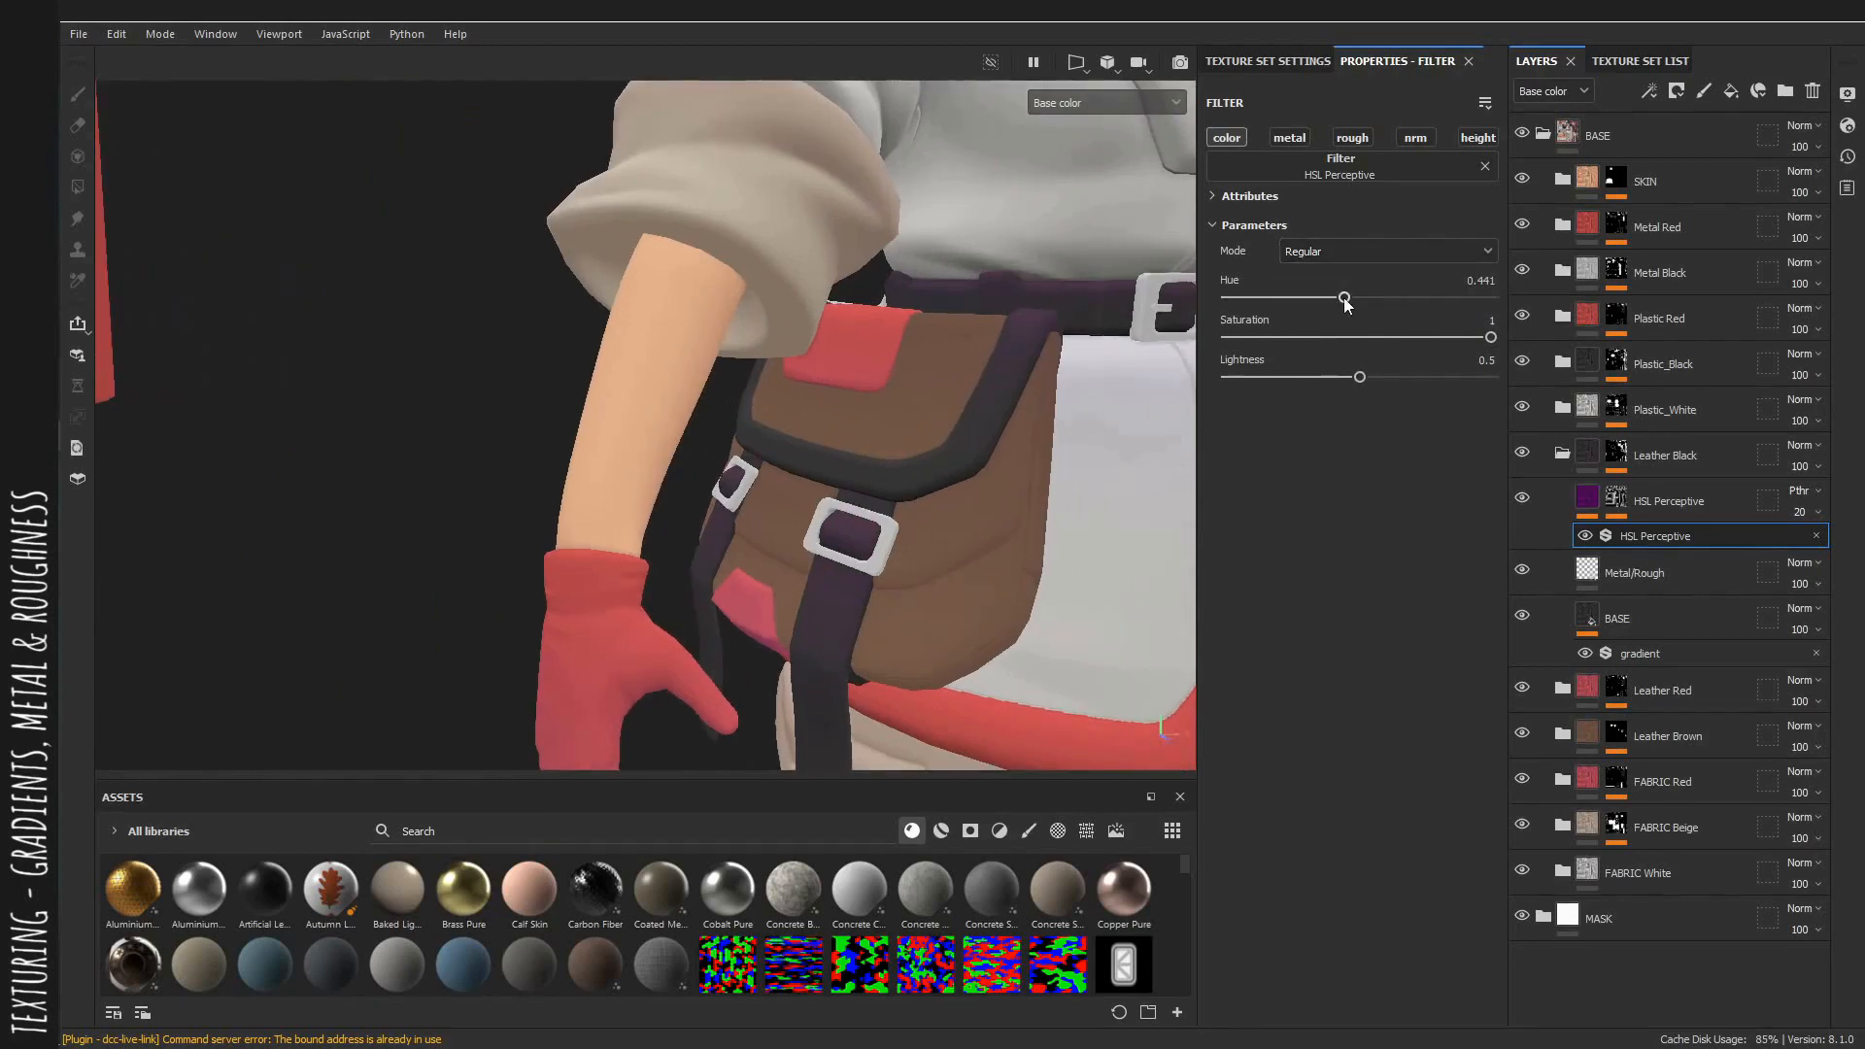
{"action": "left_click_drag", "start_coordinate": [1345, 304], "coordinate": [1325, 307]}
Set the Leather Black HSL filter's lightness to 0.556 and the layer's opacity to 10.
{"action": "left_click_drag", "start_coordinate": [874, 335], "coordinate": [916, 349], "text": "alt"}
{"action": "middle_click_drag", "start_coordinate": [942, 384], "coordinate": [967, 251], "text": "alt"}
{"action": "left_click_drag", "start_coordinate": [967, 252], "coordinate": [928, 325], "text": "alt"}
{"action": "right_click_drag", "start_coordinate": [812, 268], "coordinate": [1011, 454], "text": "alt"}
{"action": "middle_click_drag", "start_coordinate": [1011, 437], "coordinate": [842, 478], "text": "alt"}
{"action": "left_click_drag", "start_coordinate": [1803, 511], "coordinate": [1786, 548]}
{"action": "scroll", "coordinate": [739, 369], "scroll_direction": "down", "scroll_amount": 5}
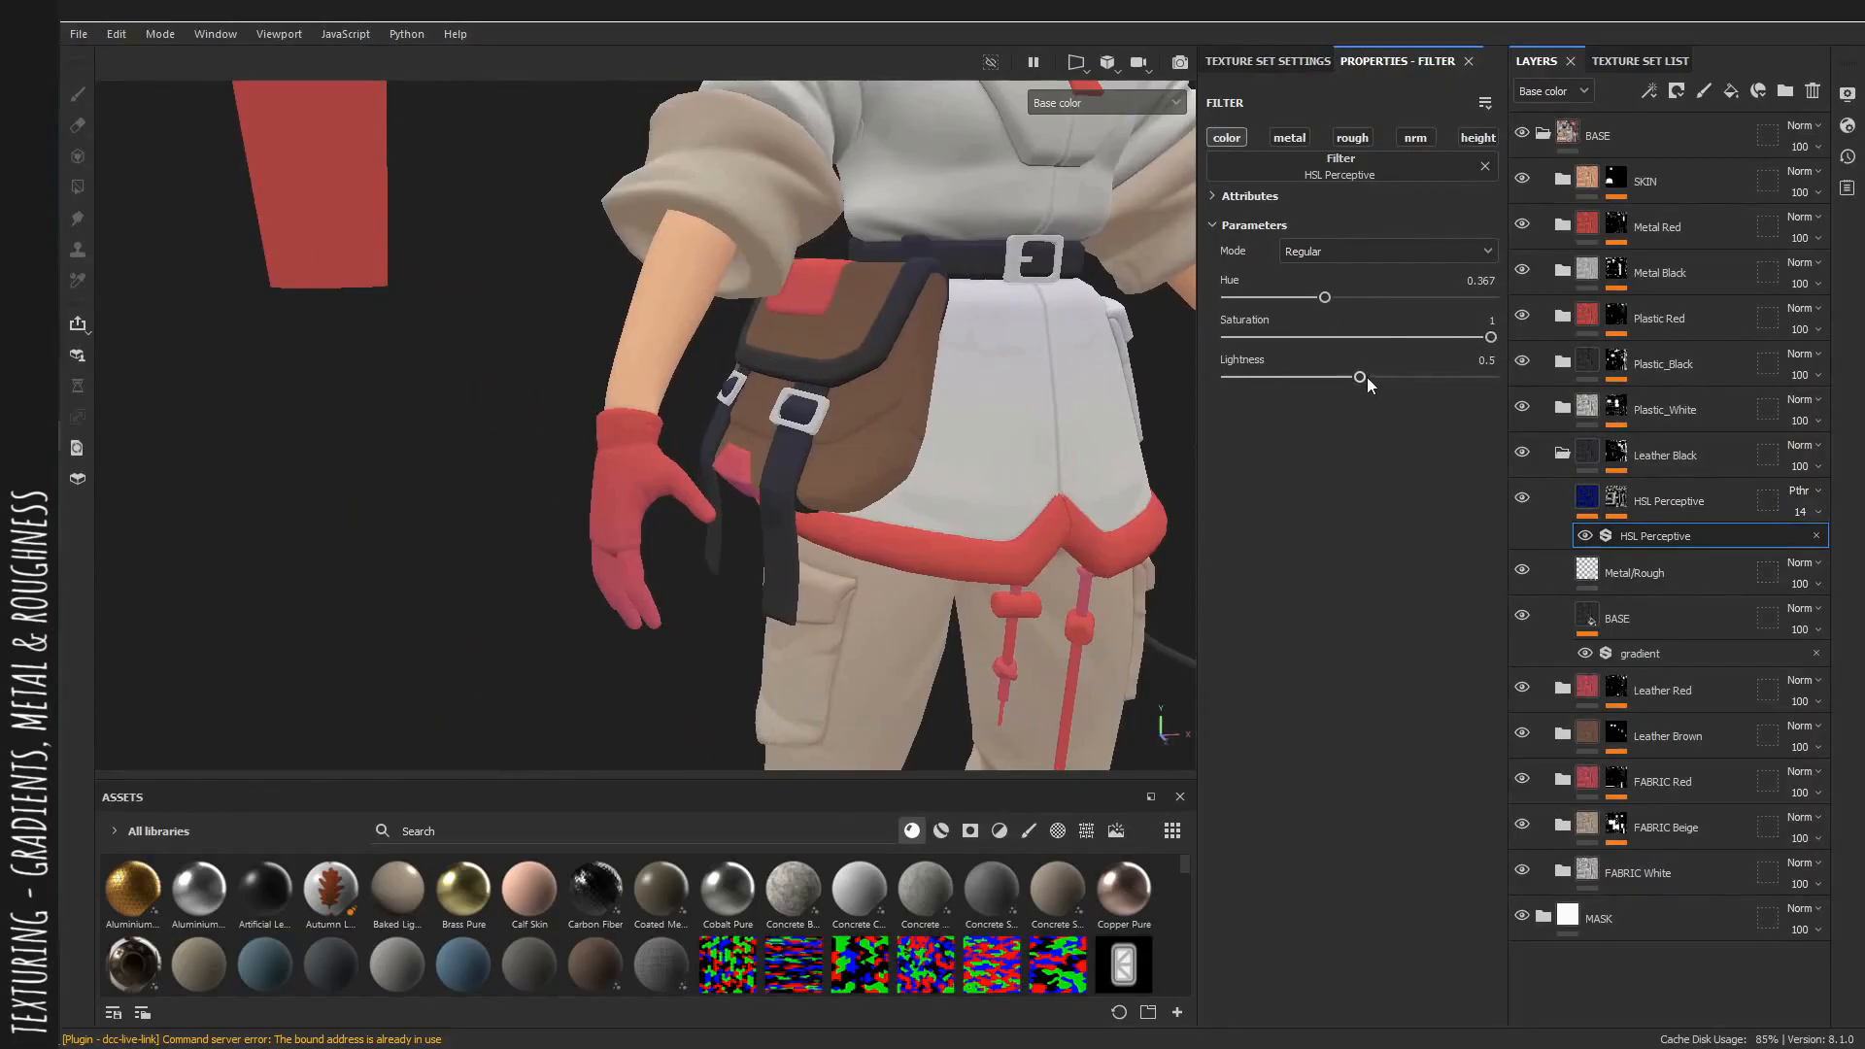
{"action": "left_click_drag", "start_coordinate": [1358, 379], "coordinate": [1374, 379]}
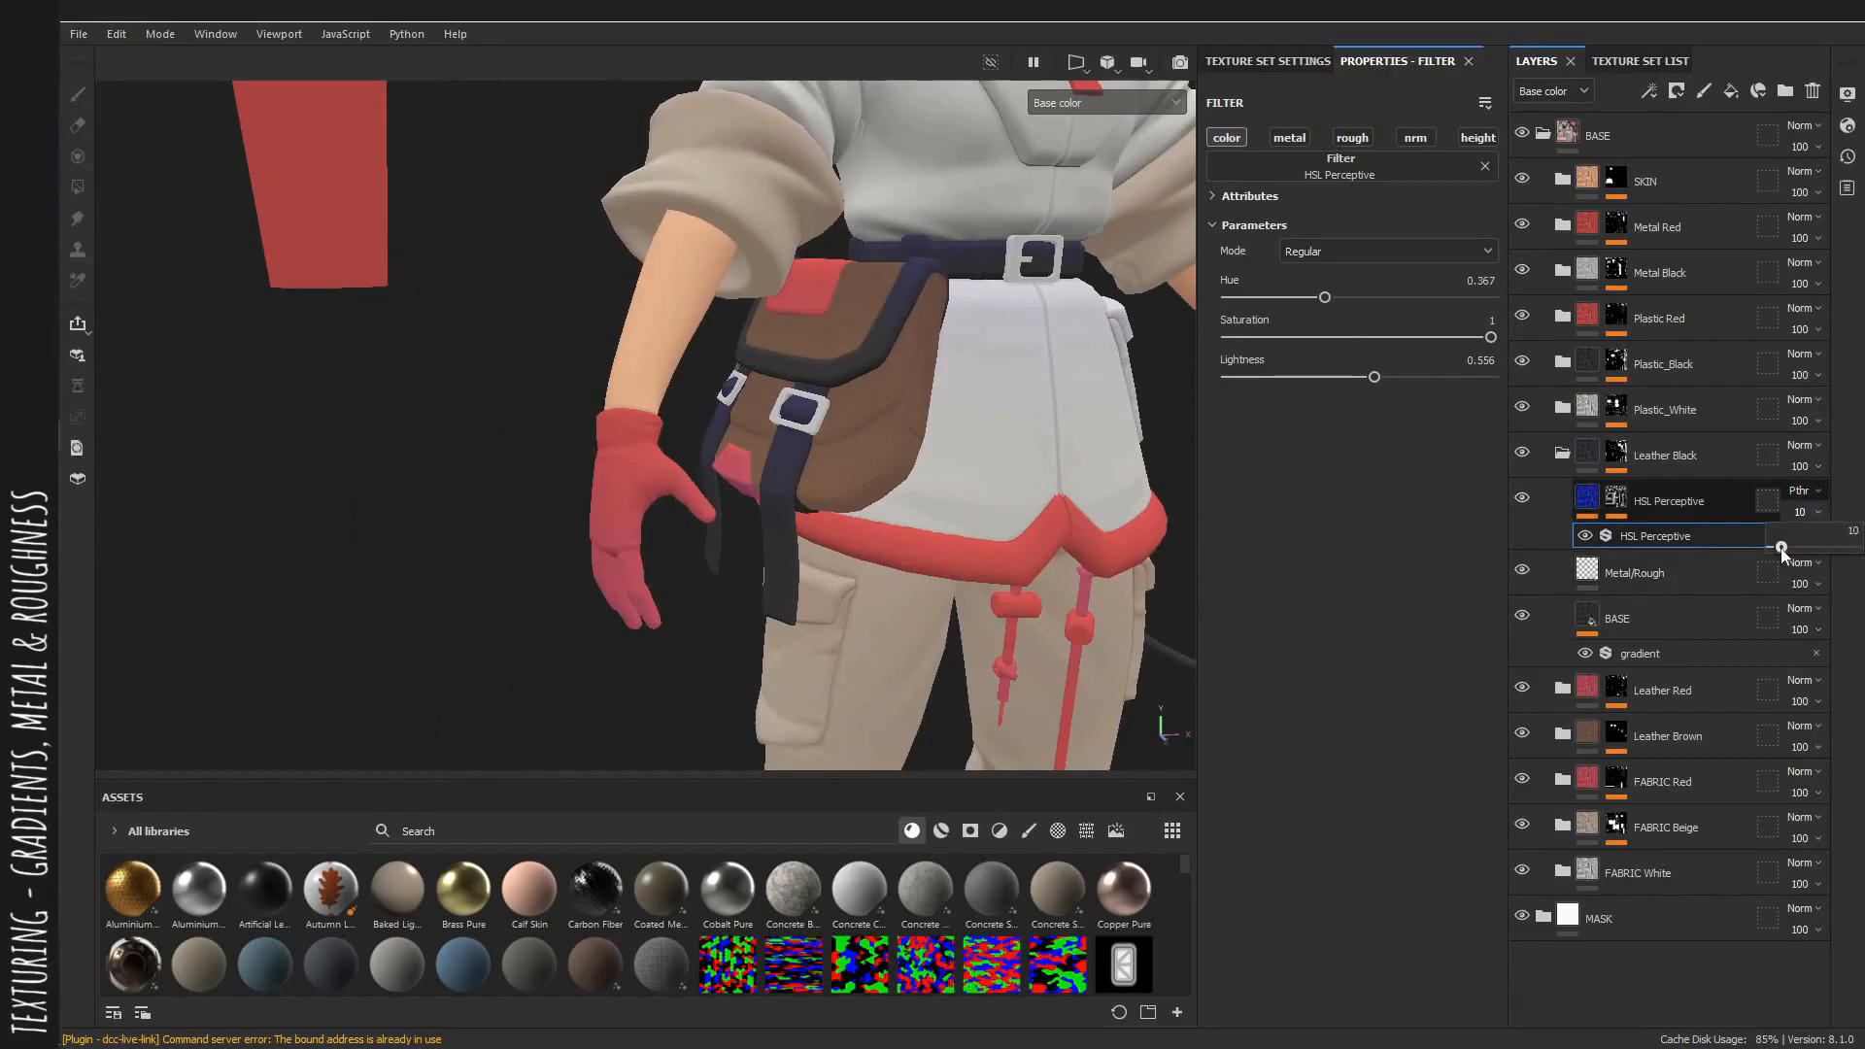
{"action": "left_click_drag", "start_coordinate": [1783, 550], "coordinate": [1782, 550]}
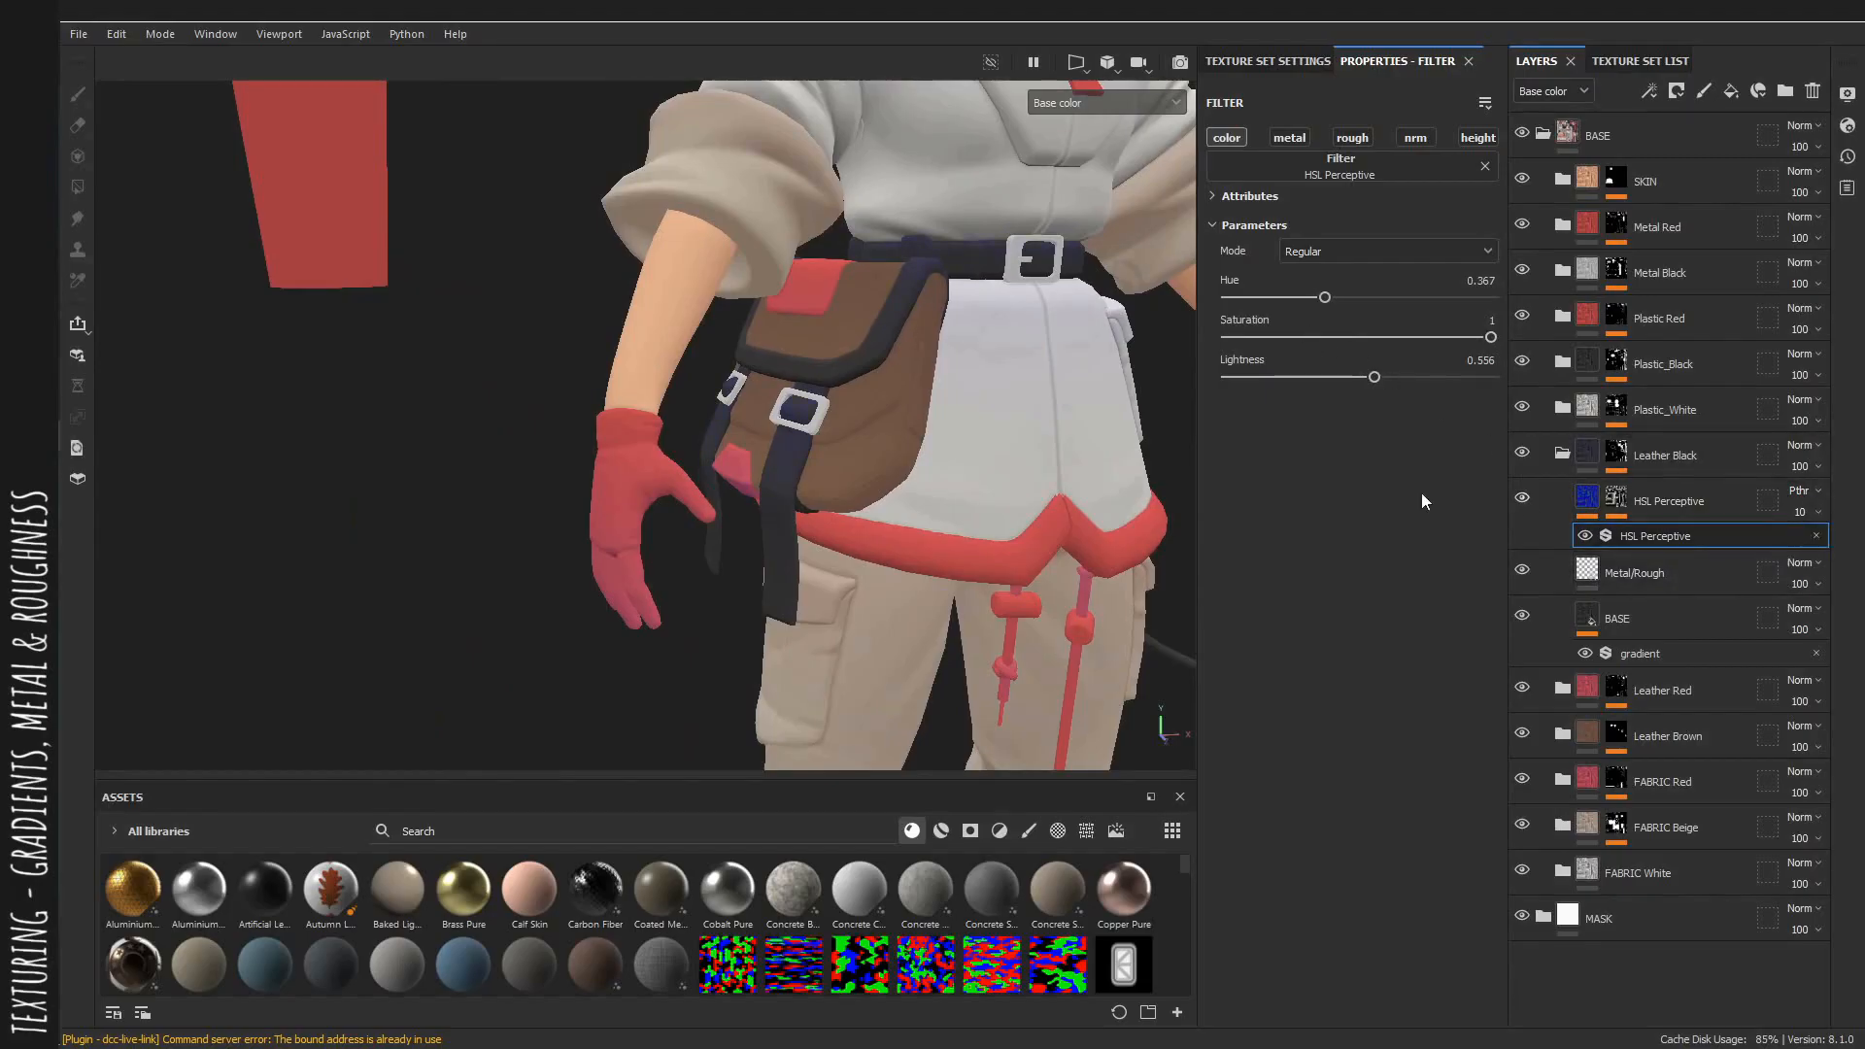
Collapse the Leather Black group and open the Plastic_White group.
{"action": "right_click_drag", "start_coordinate": [1049, 447], "coordinate": [1240, 483], "text": "alt"}
{"action": "left_click_drag", "start_coordinate": [932, 389], "coordinate": [1030, 340], "text": "alt"}
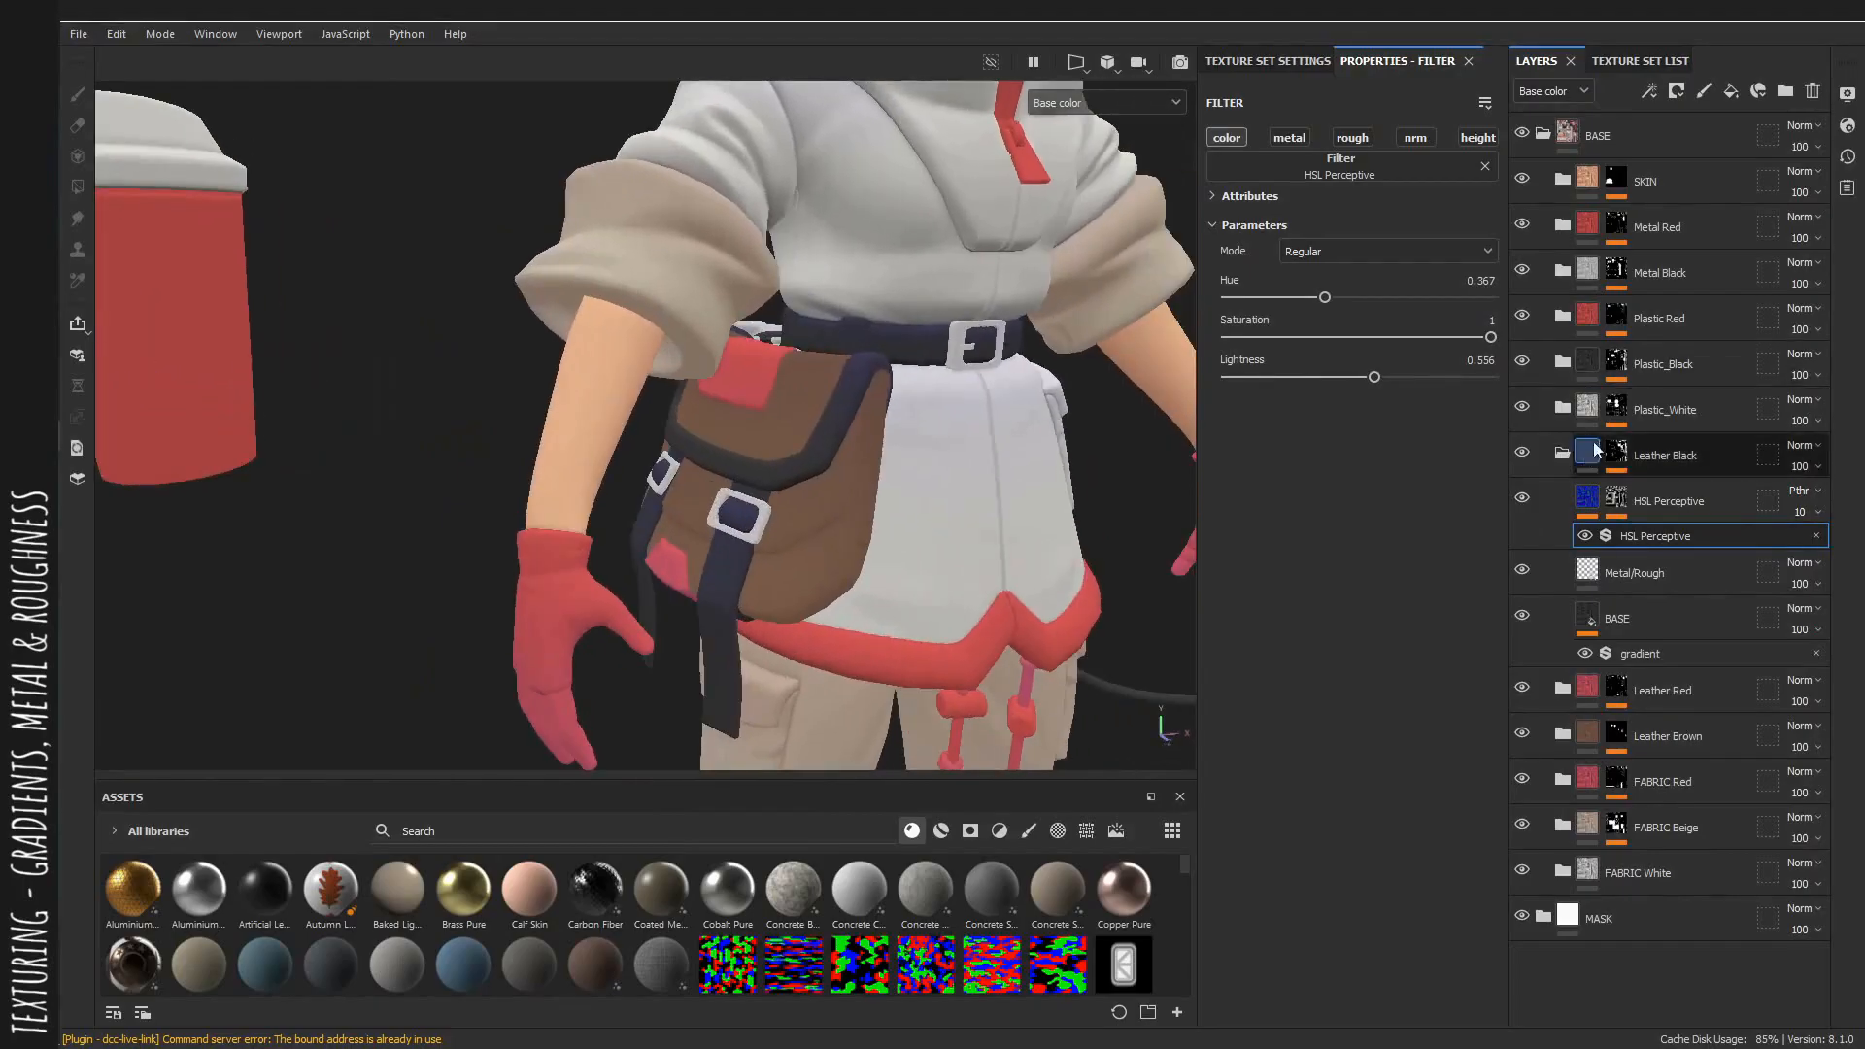
{"action": "left_click", "coordinate": [1562, 452]}
{"action": "left_click", "coordinate": [1561, 409]}
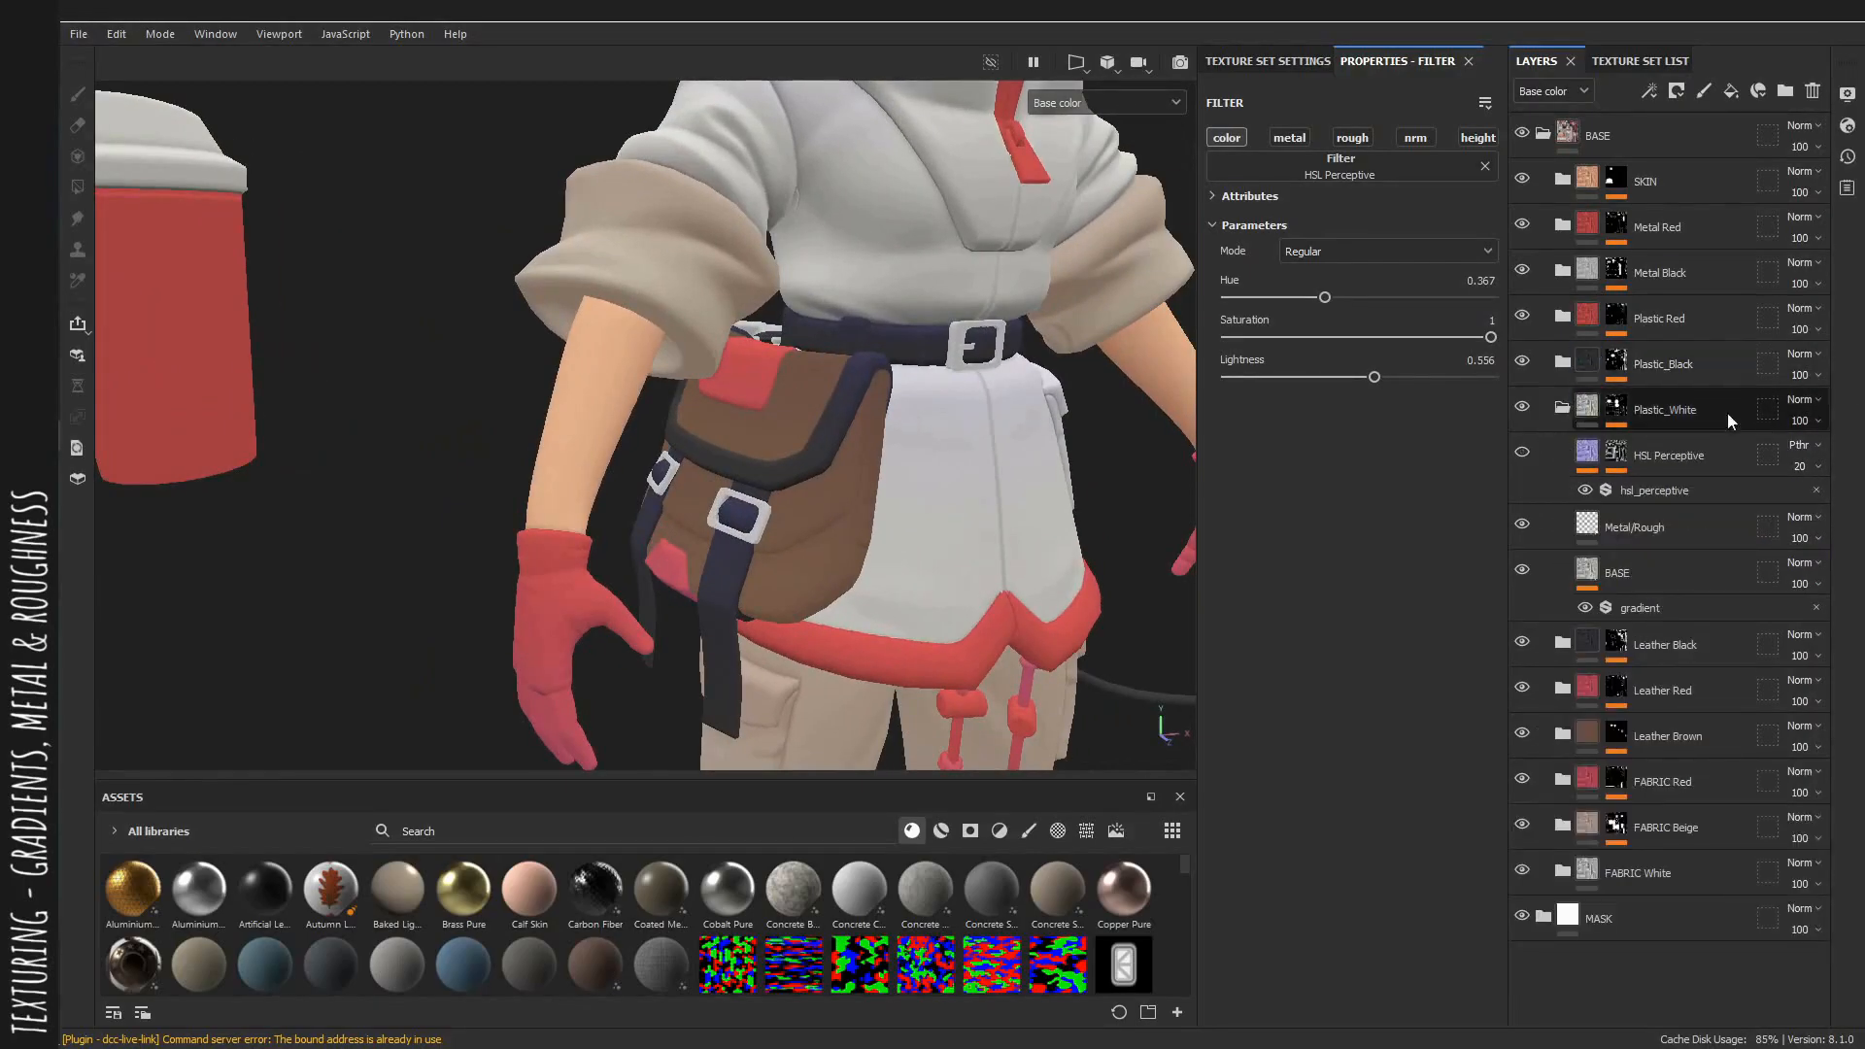
Select the Plastic_White group's Metal/Rough layer and set its roughness to 0.2143 in the material view.
{"action": "left_click", "coordinate": [1655, 531]}
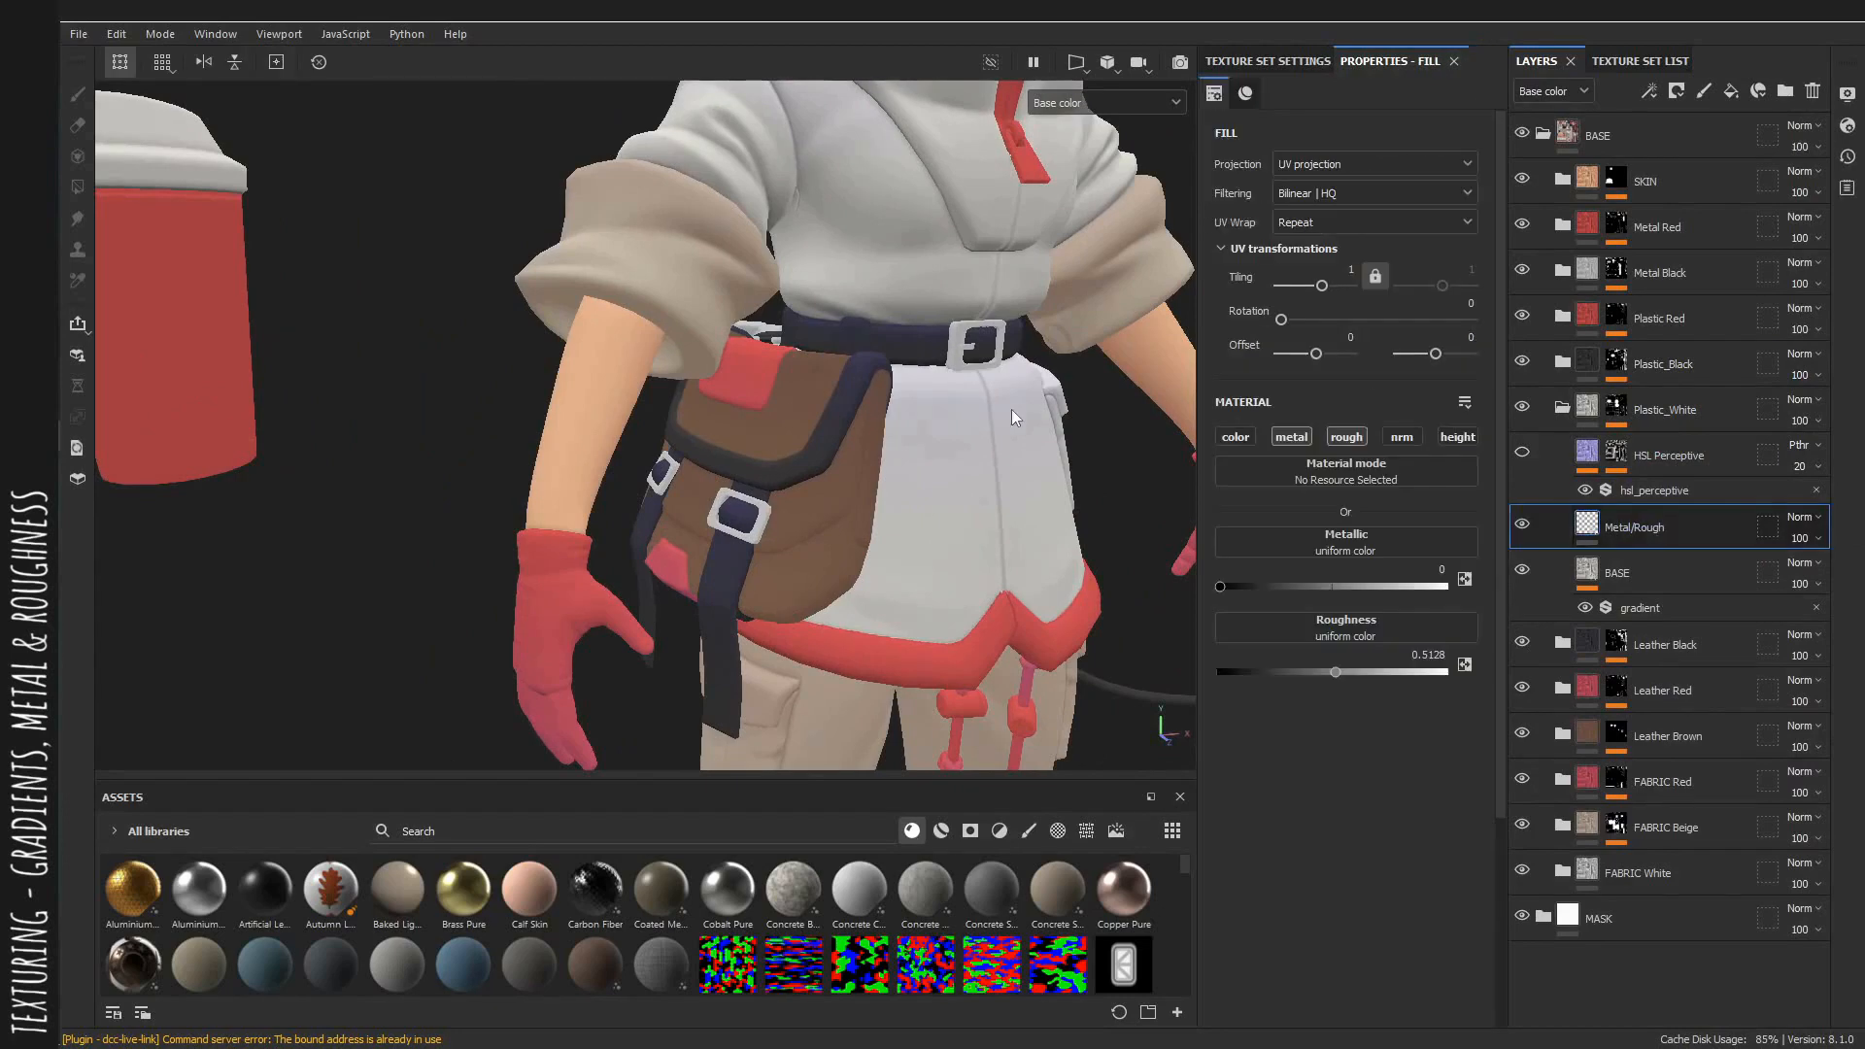
{"action": "key", "text": "m"}
{"action": "middle_click_drag", "start_coordinate": [946, 397], "coordinate": [934, 575], "text": "alt"}
{"action": "left_click_drag", "start_coordinate": [935, 575], "coordinate": [545, 389], "text": "alt"}
{"action": "right_click_drag", "start_coordinate": [545, 388], "coordinate": [525, 291], "text": "alt"}
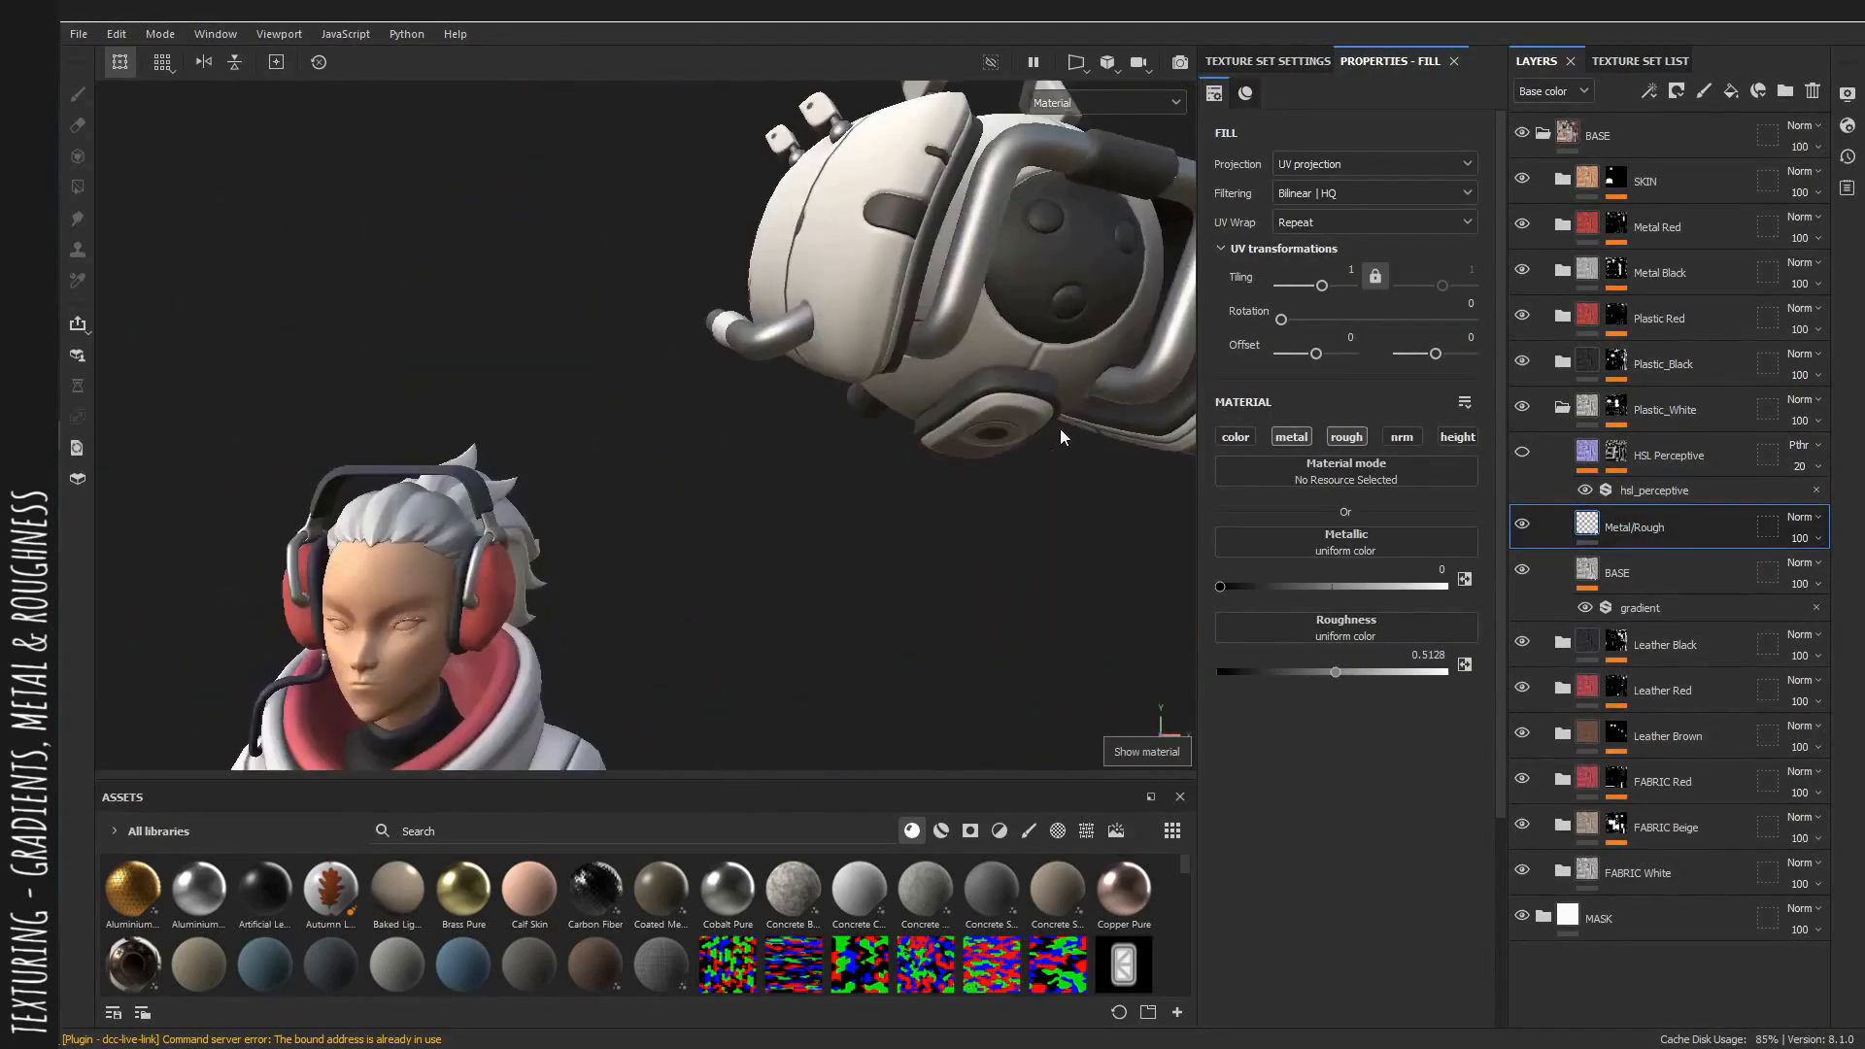
{"action": "middle_click_drag", "start_coordinate": [1062, 433], "coordinate": [871, 598], "text": "alt"}
{"action": "right_click_drag", "start_coordinate": [872, 598], "coordinate": [801, 462], "text": "alt"}
{"action": "left_click_drag", "start_coordinate": [801, 462], "coordinate": [738, 424], "text": "alt"}
{"action": "right_click_drag", "start_coordinate": [738, 423], "coordinate": [903, 418], "text": "shift"}
{"action": "left_click_drag", "start_coordinate": [1337, 670], "coordinate": [1237, 556]}
{"action": "left_click_drag", "start_coordinate": [1221, 671], "coordinate": [1267, 667]}
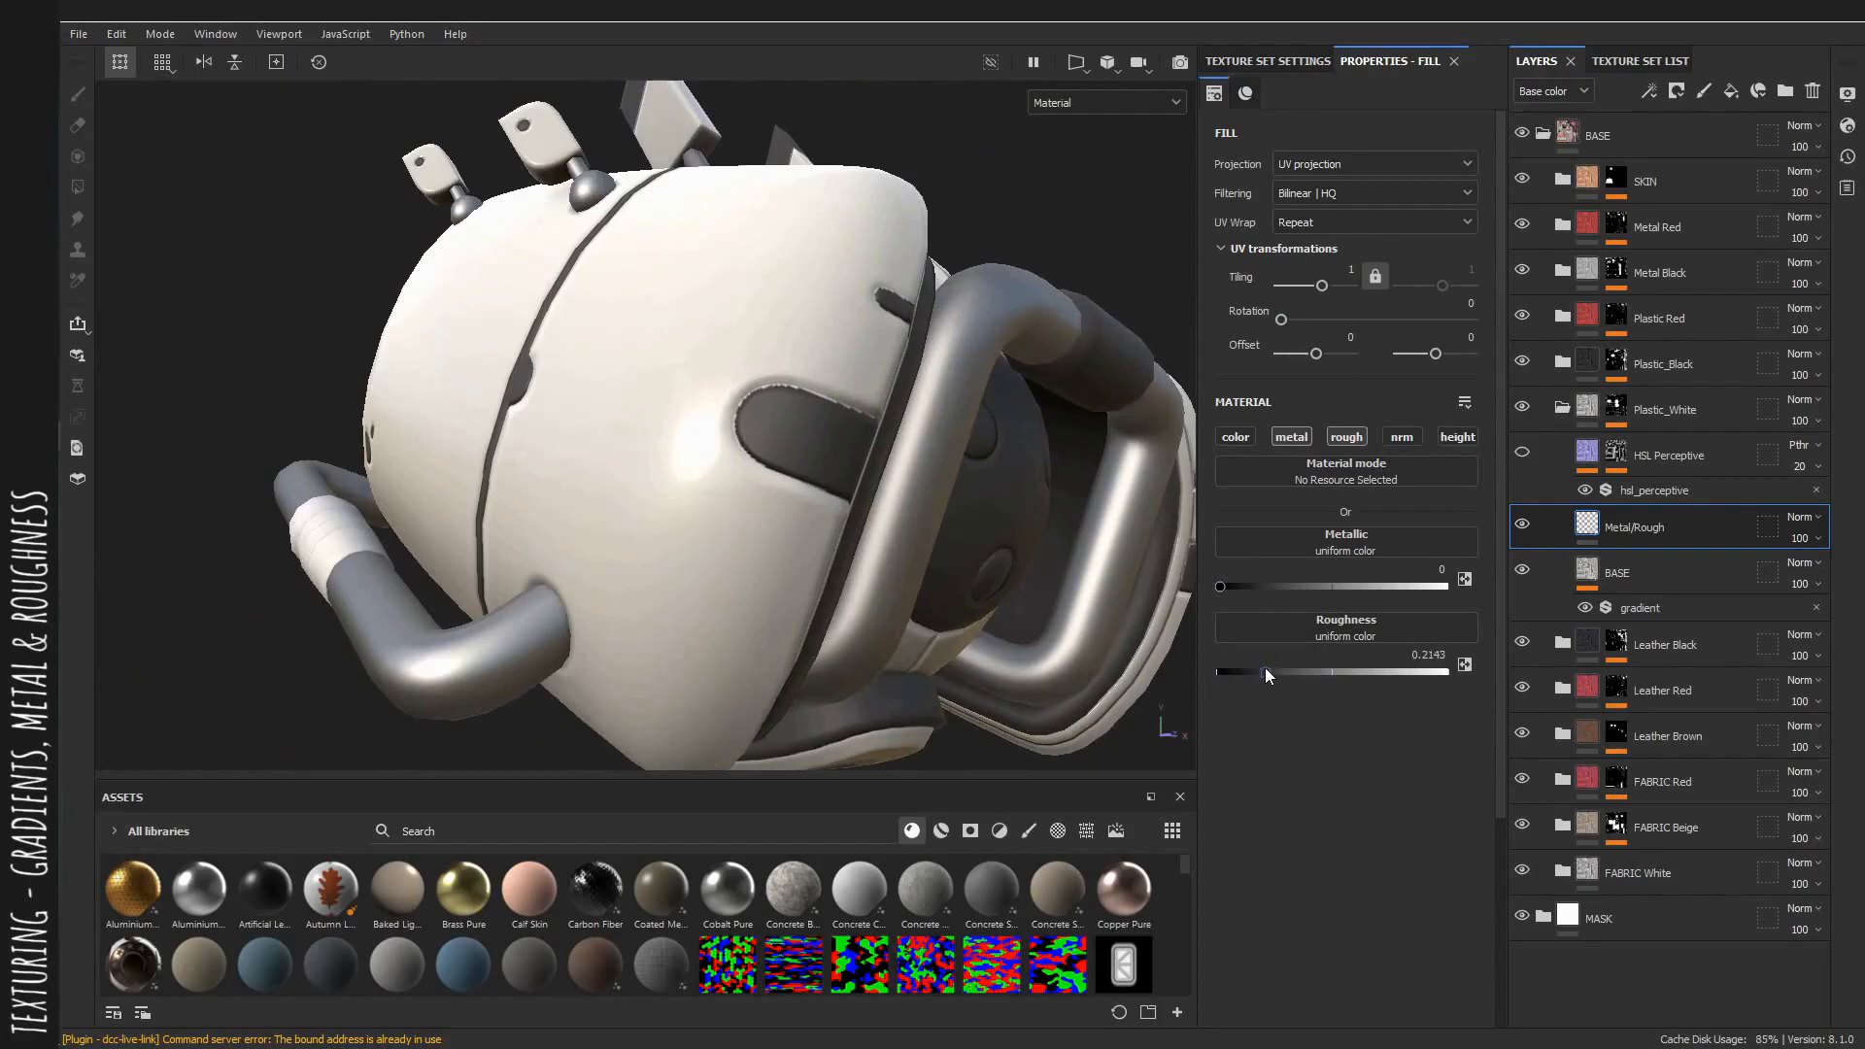
{"action": "left_click_drag", "start_coordinate": [933, 544], "coordinate": [822, 533], "text": "alt"}
{"action": "right_click_drag", "start_coordinate": [822, 533], "coordinate": [874, 547], "text": "shift"}
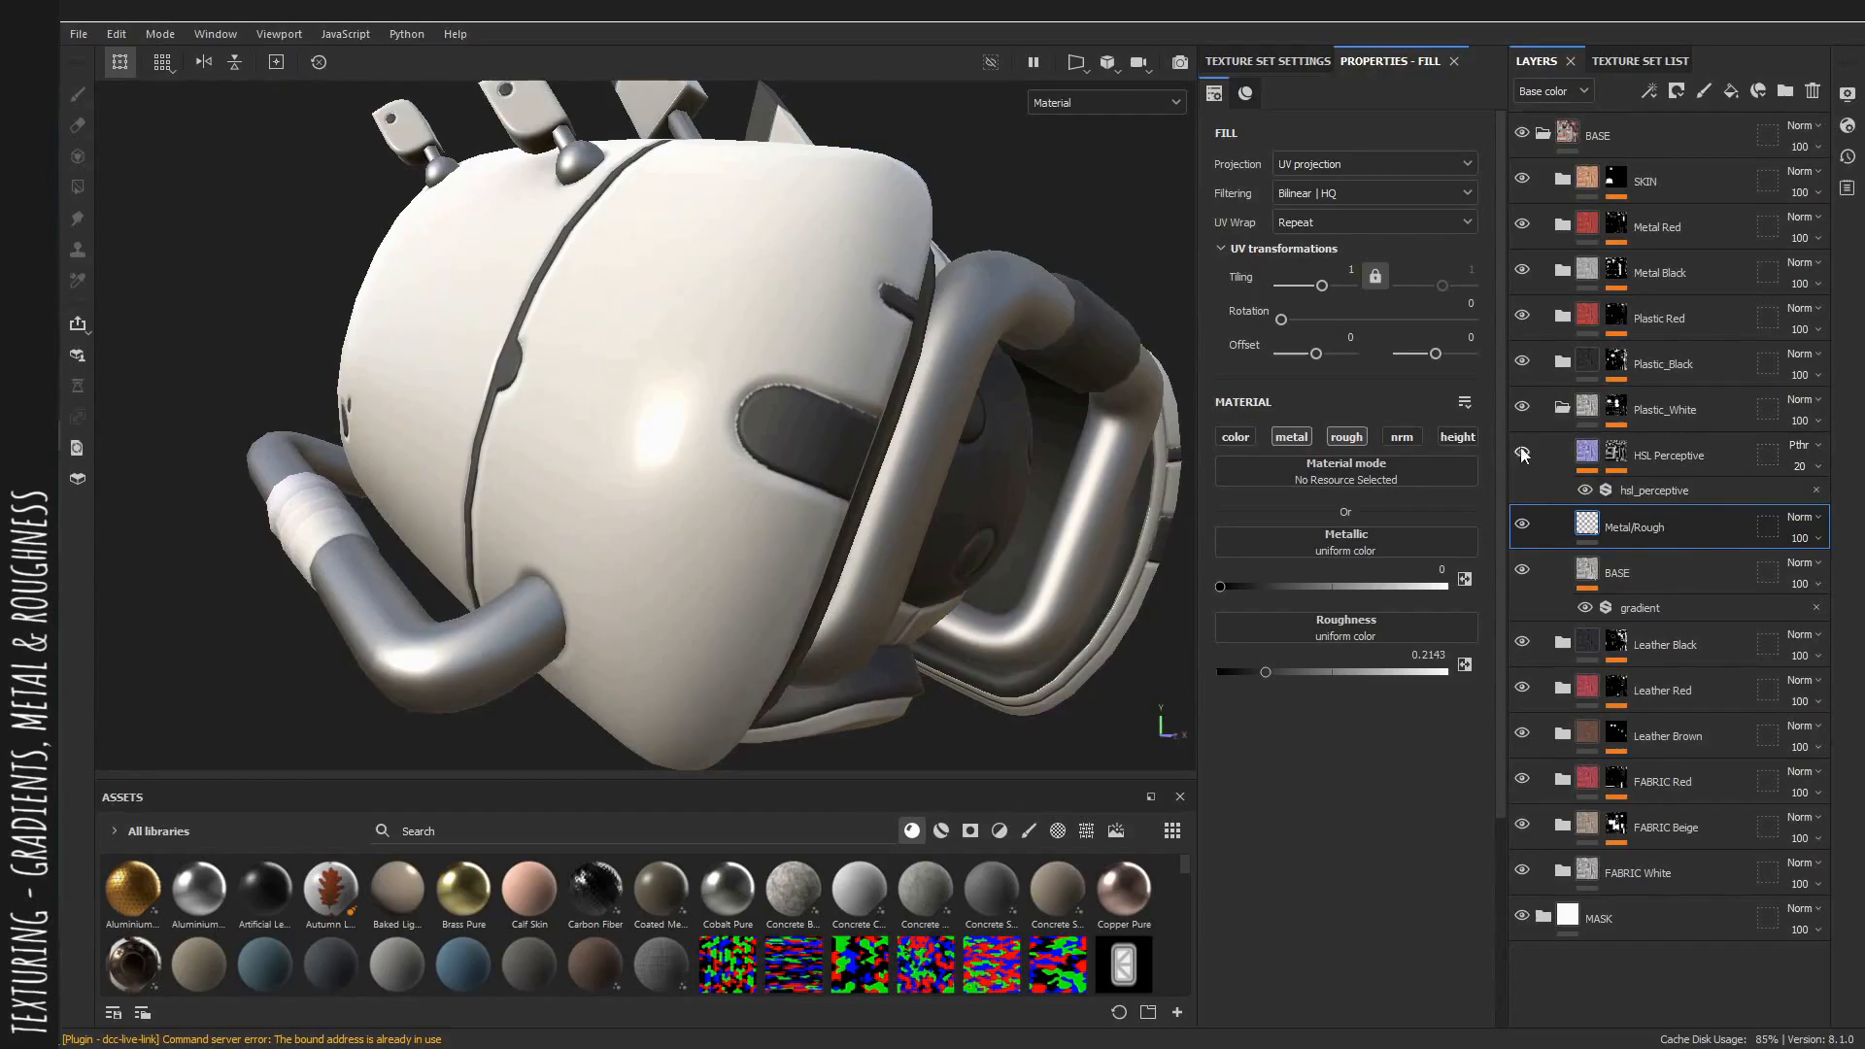
Select the Plastic_White HSL Perceptive filter and set its hue to 0.756 in the base color view.
{"action": "left_click", "coordinate": [1641, 491]}
{"action": "left_click_drag", "start_coordinate": [1026, 363], "coordinate": [908, 389], "text": "alt"}
{"action": "key", "text": "c"}
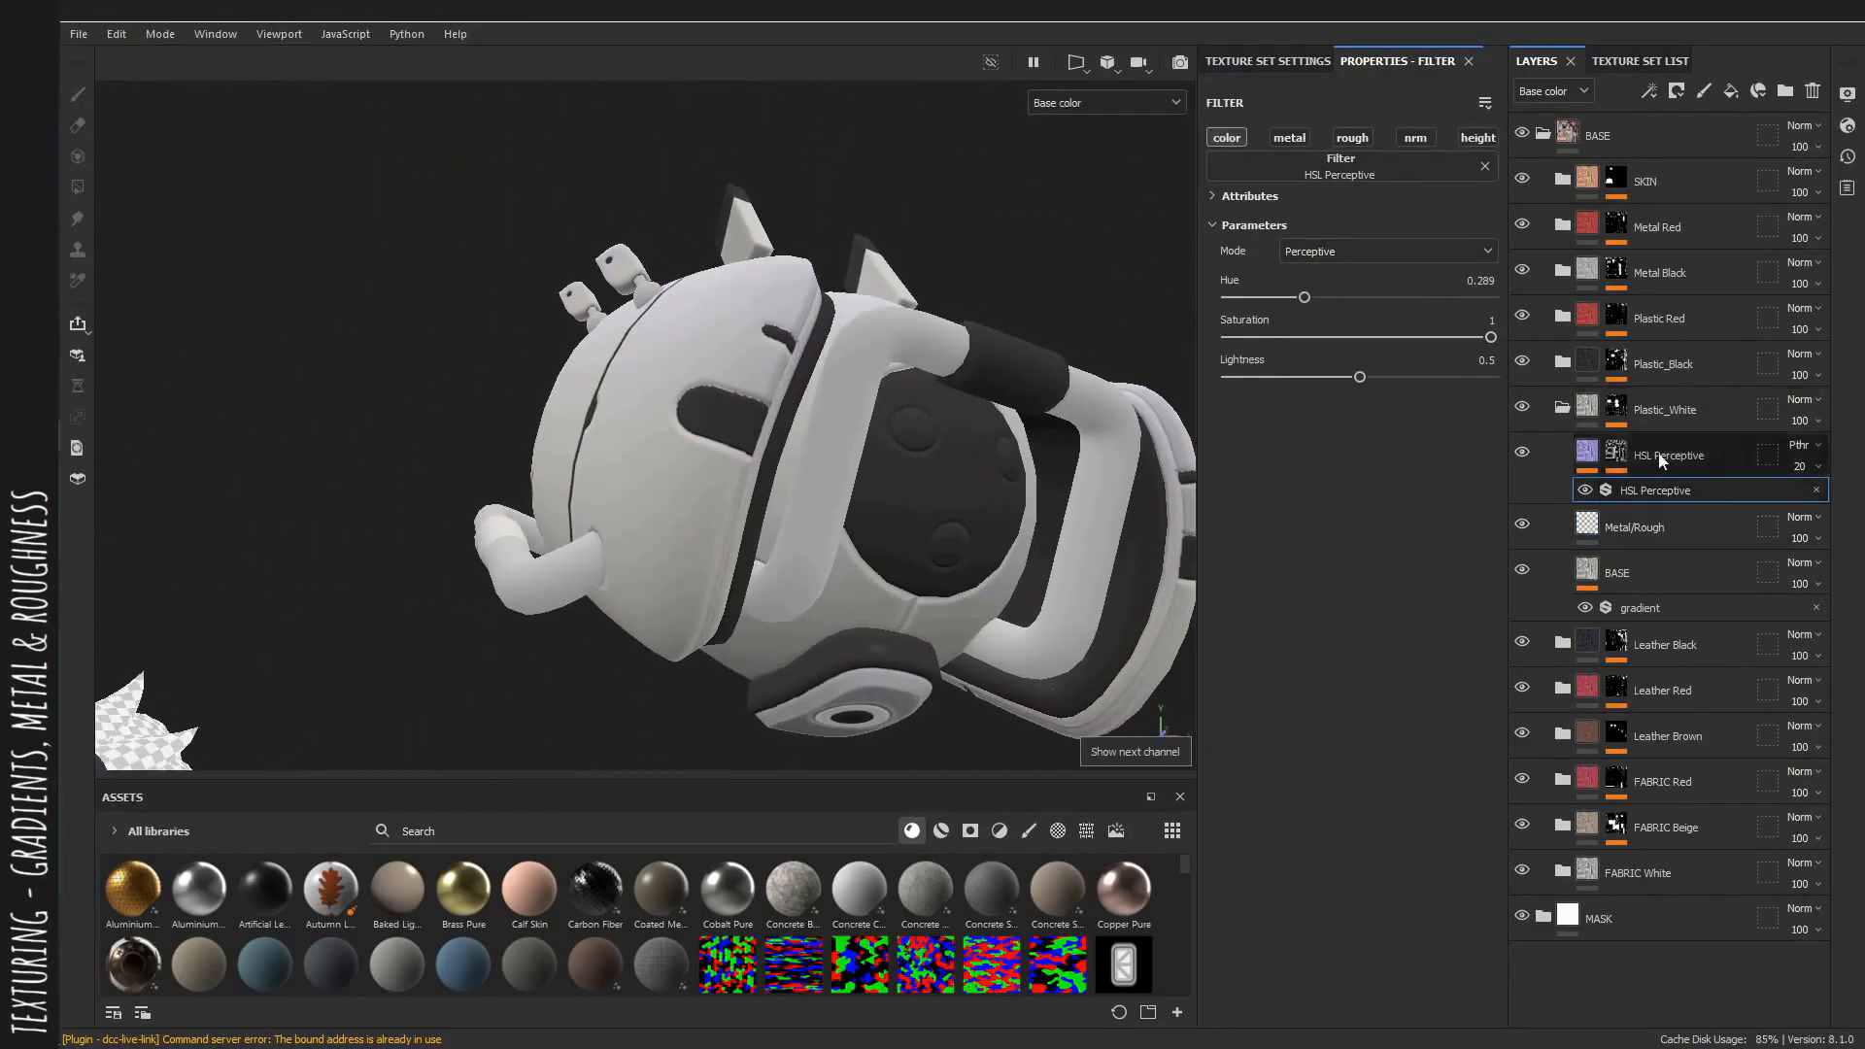
{"action": "left_click_drag", "start_coordinate": [1305, 297], "coordinate": [1427, 320]}
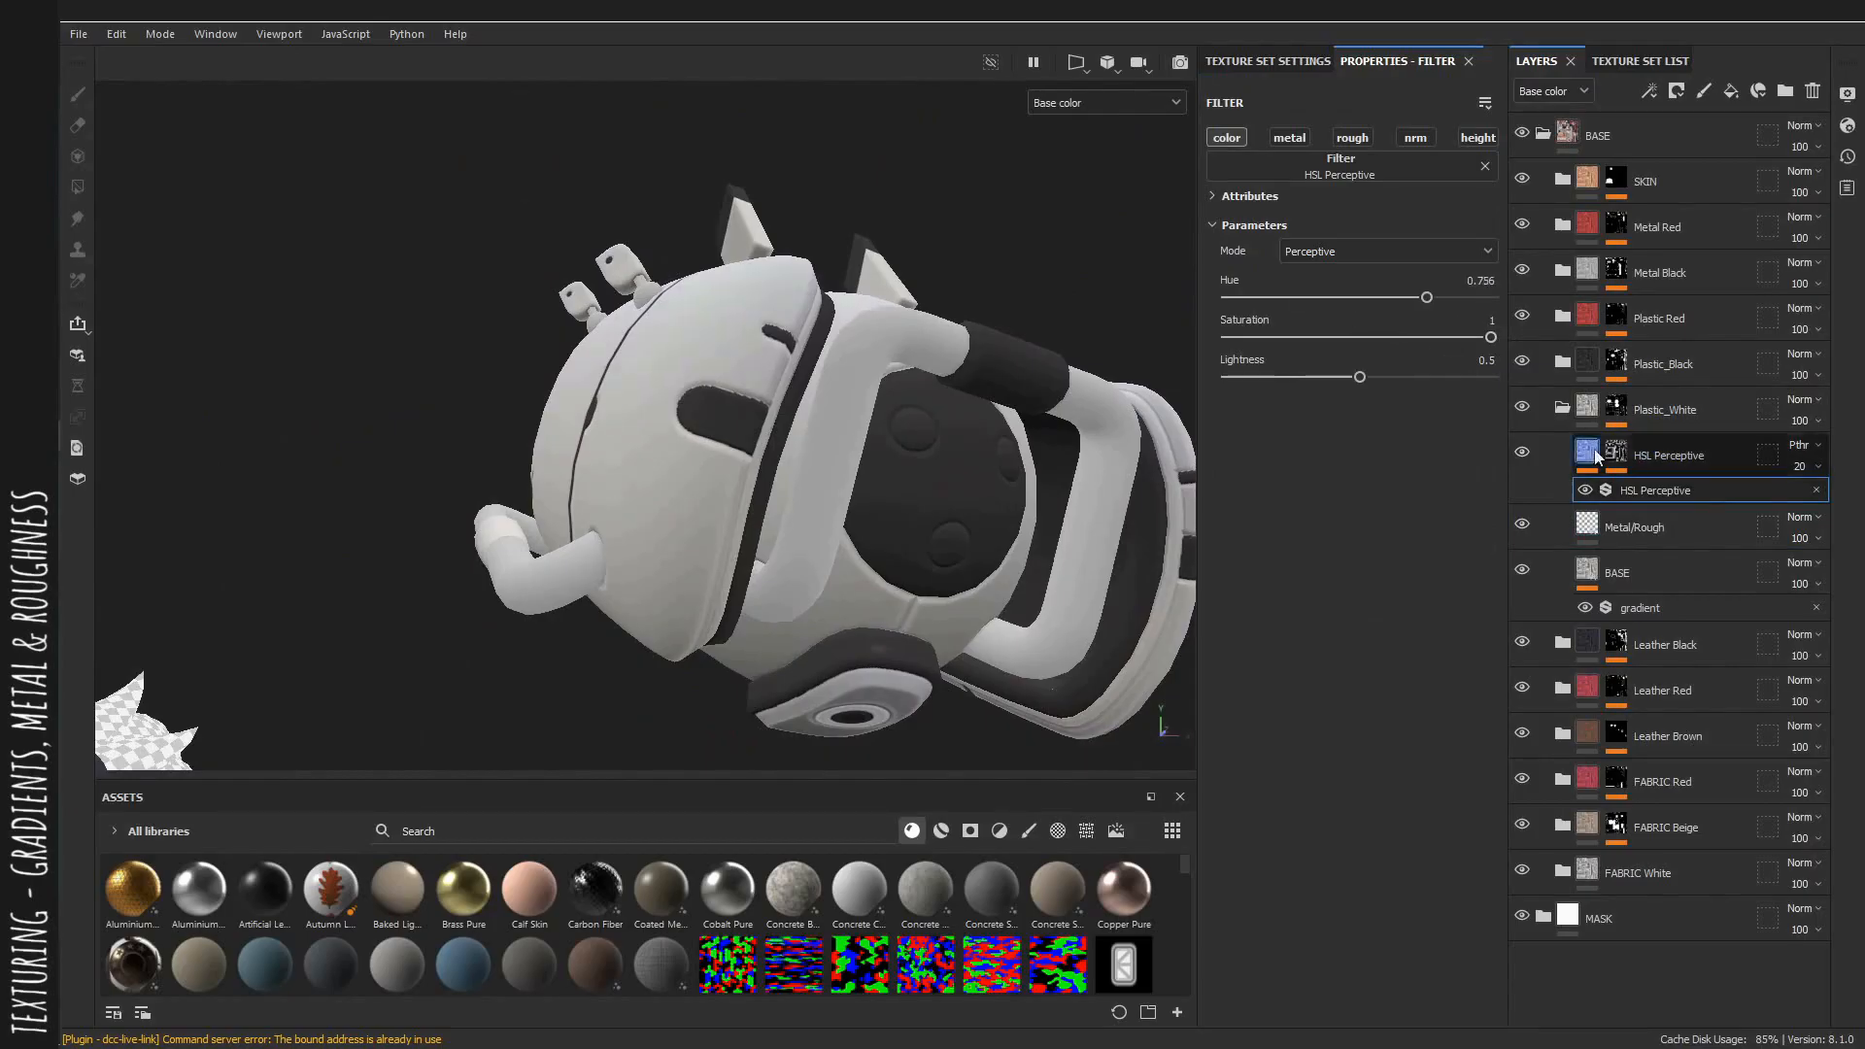
Set the Plastic_White HSL Perceptive layer's opacity to 61.
{"action": "left_click", "coordinate": [1799, 470]}
{"action": "left_click_drag", "start_coordinate": [1798, 497], "coordinate": [1857, 497]}
{"action": "left_click_drag", "start_coordinate": [846, 451], "coordinate": [758, 568], "text": "alt"}
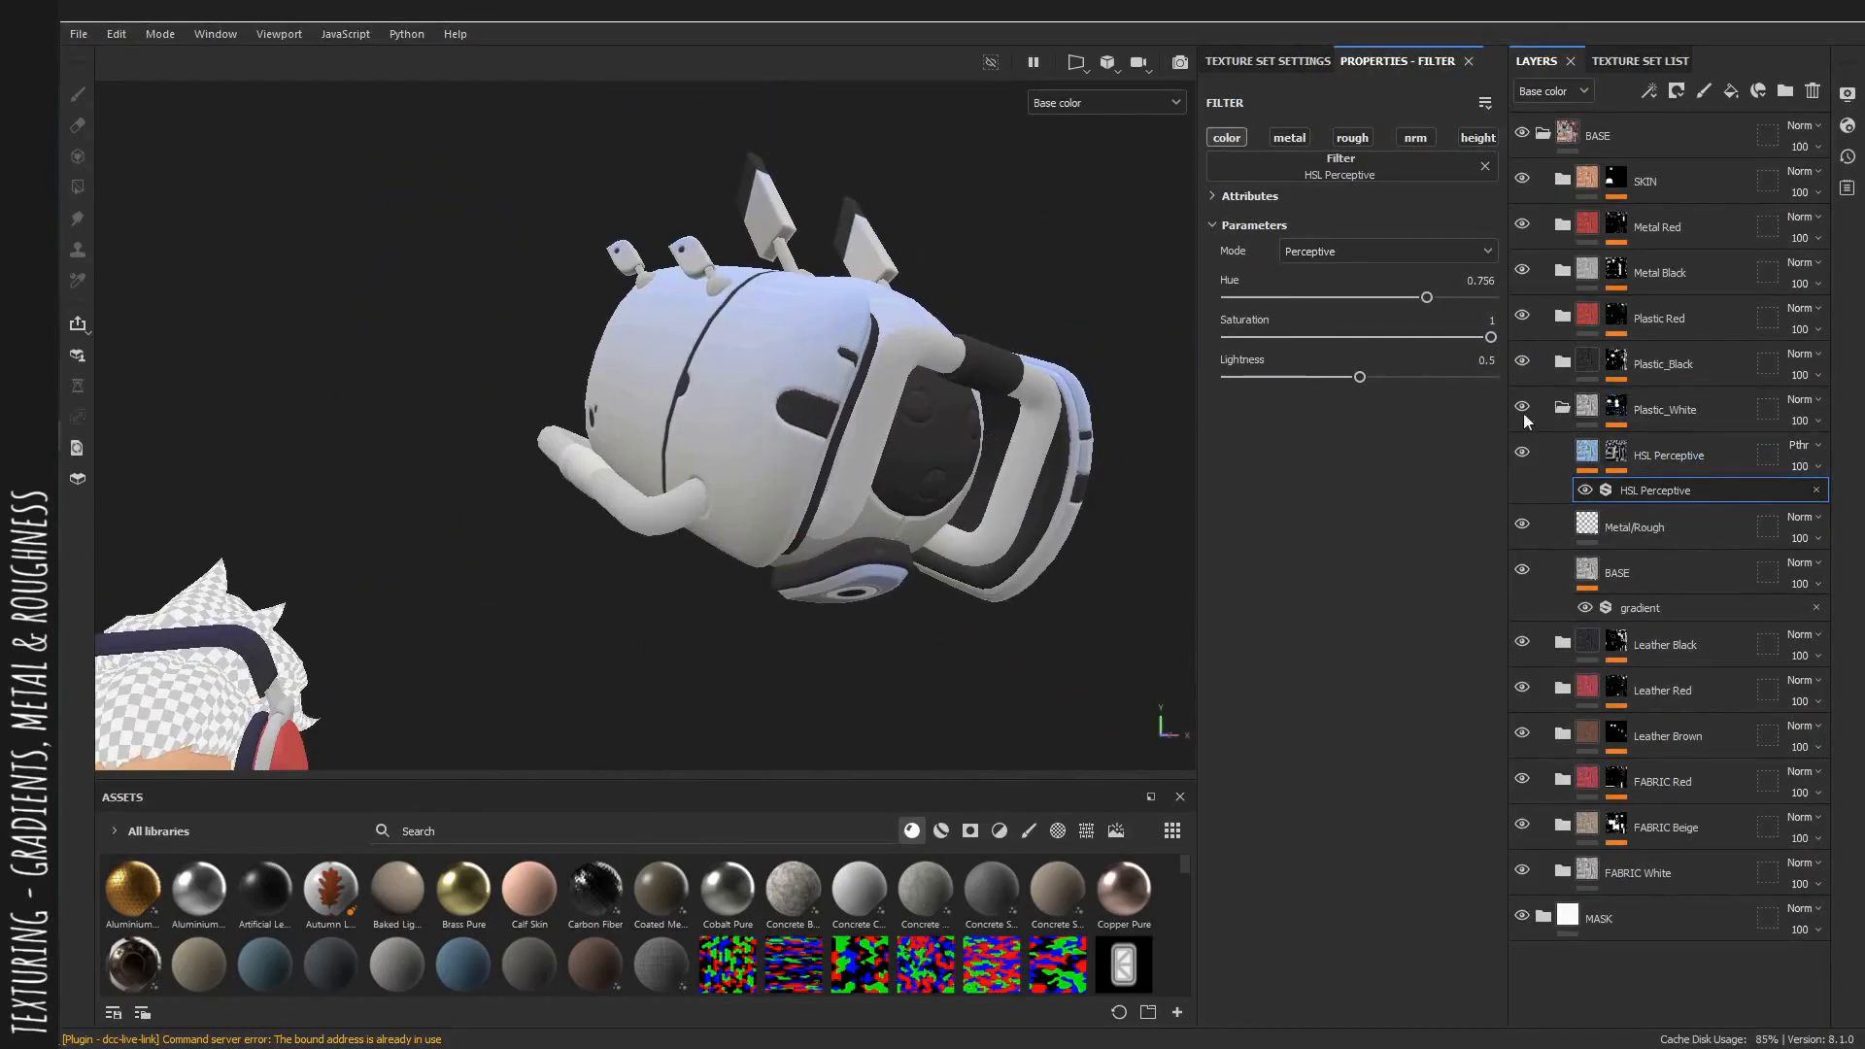
Add a Levels effect to the Plastic_White HSL layer's mask and invert it.
{"action": "left_click", "coordinate": [1615, 456]}
{"action": "right_click", "coordinate": [1647, 492]}
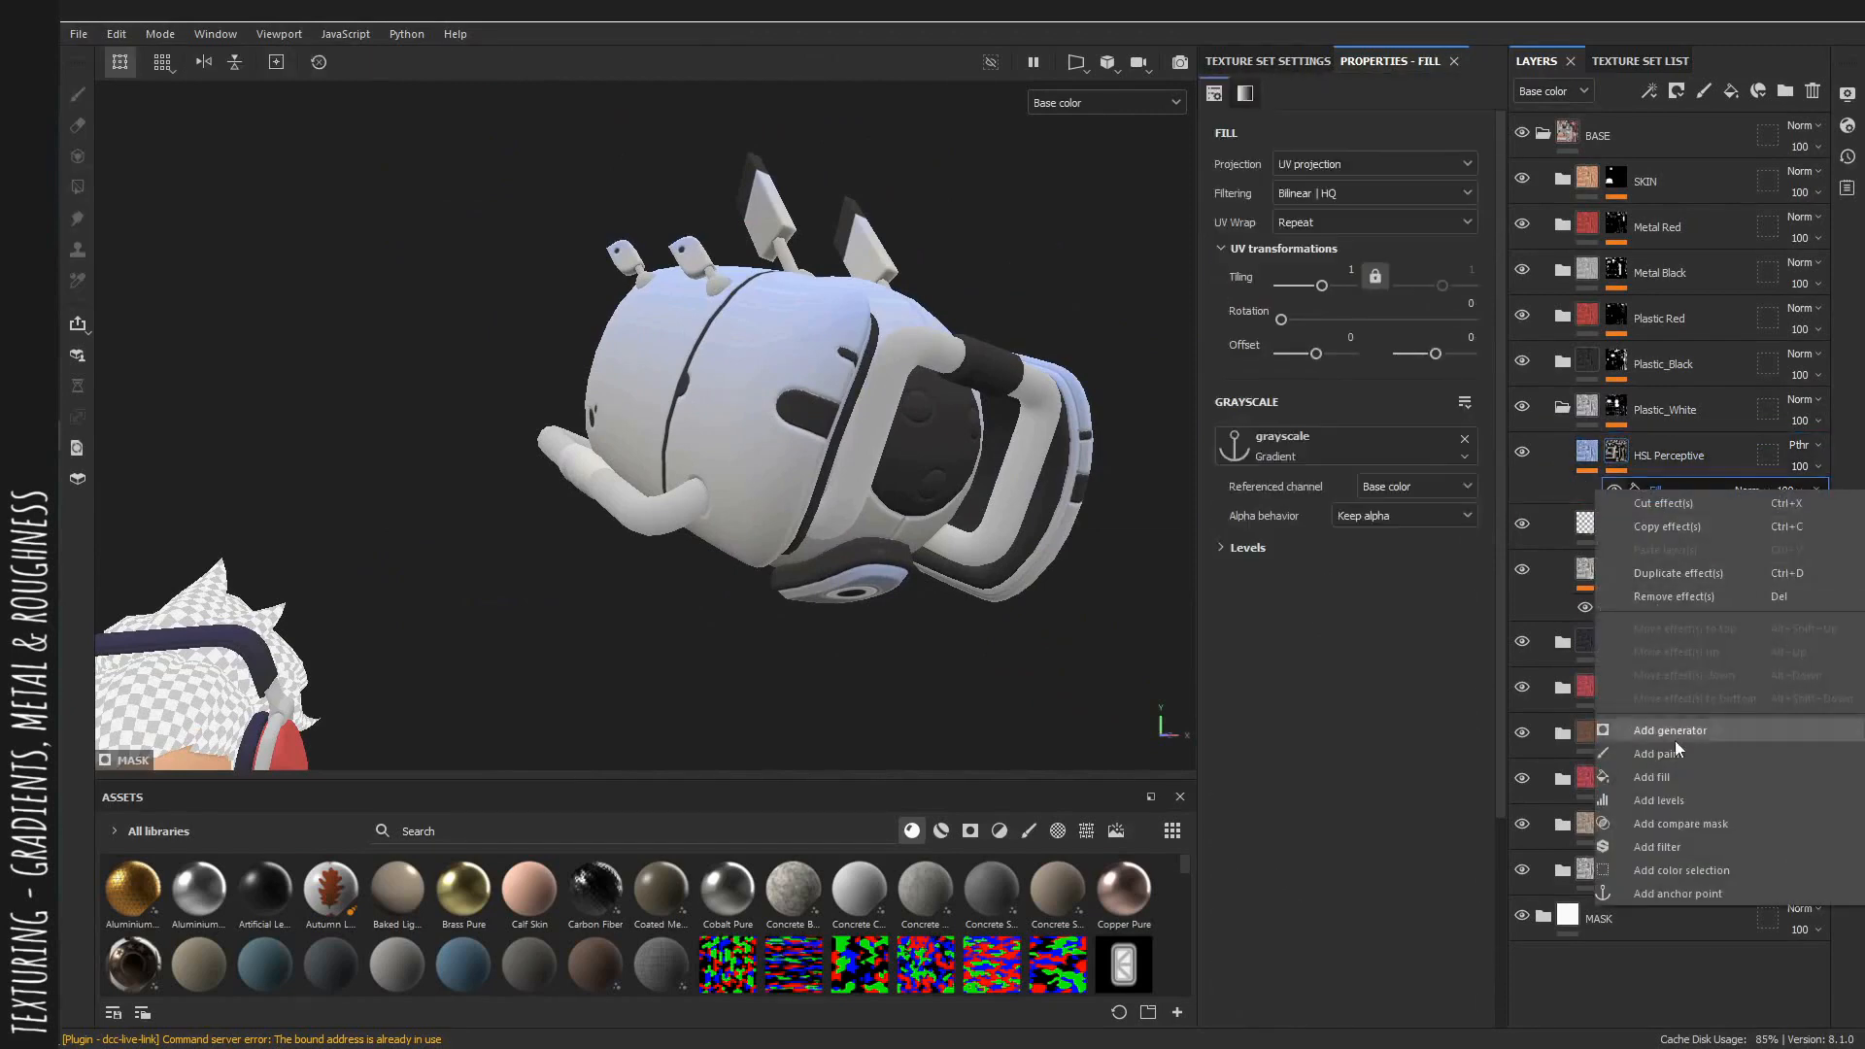
{"action": "left_click", "coordinate": [1659, 800]}
{"action": "left_click", "coordinate": [1408, 264]}
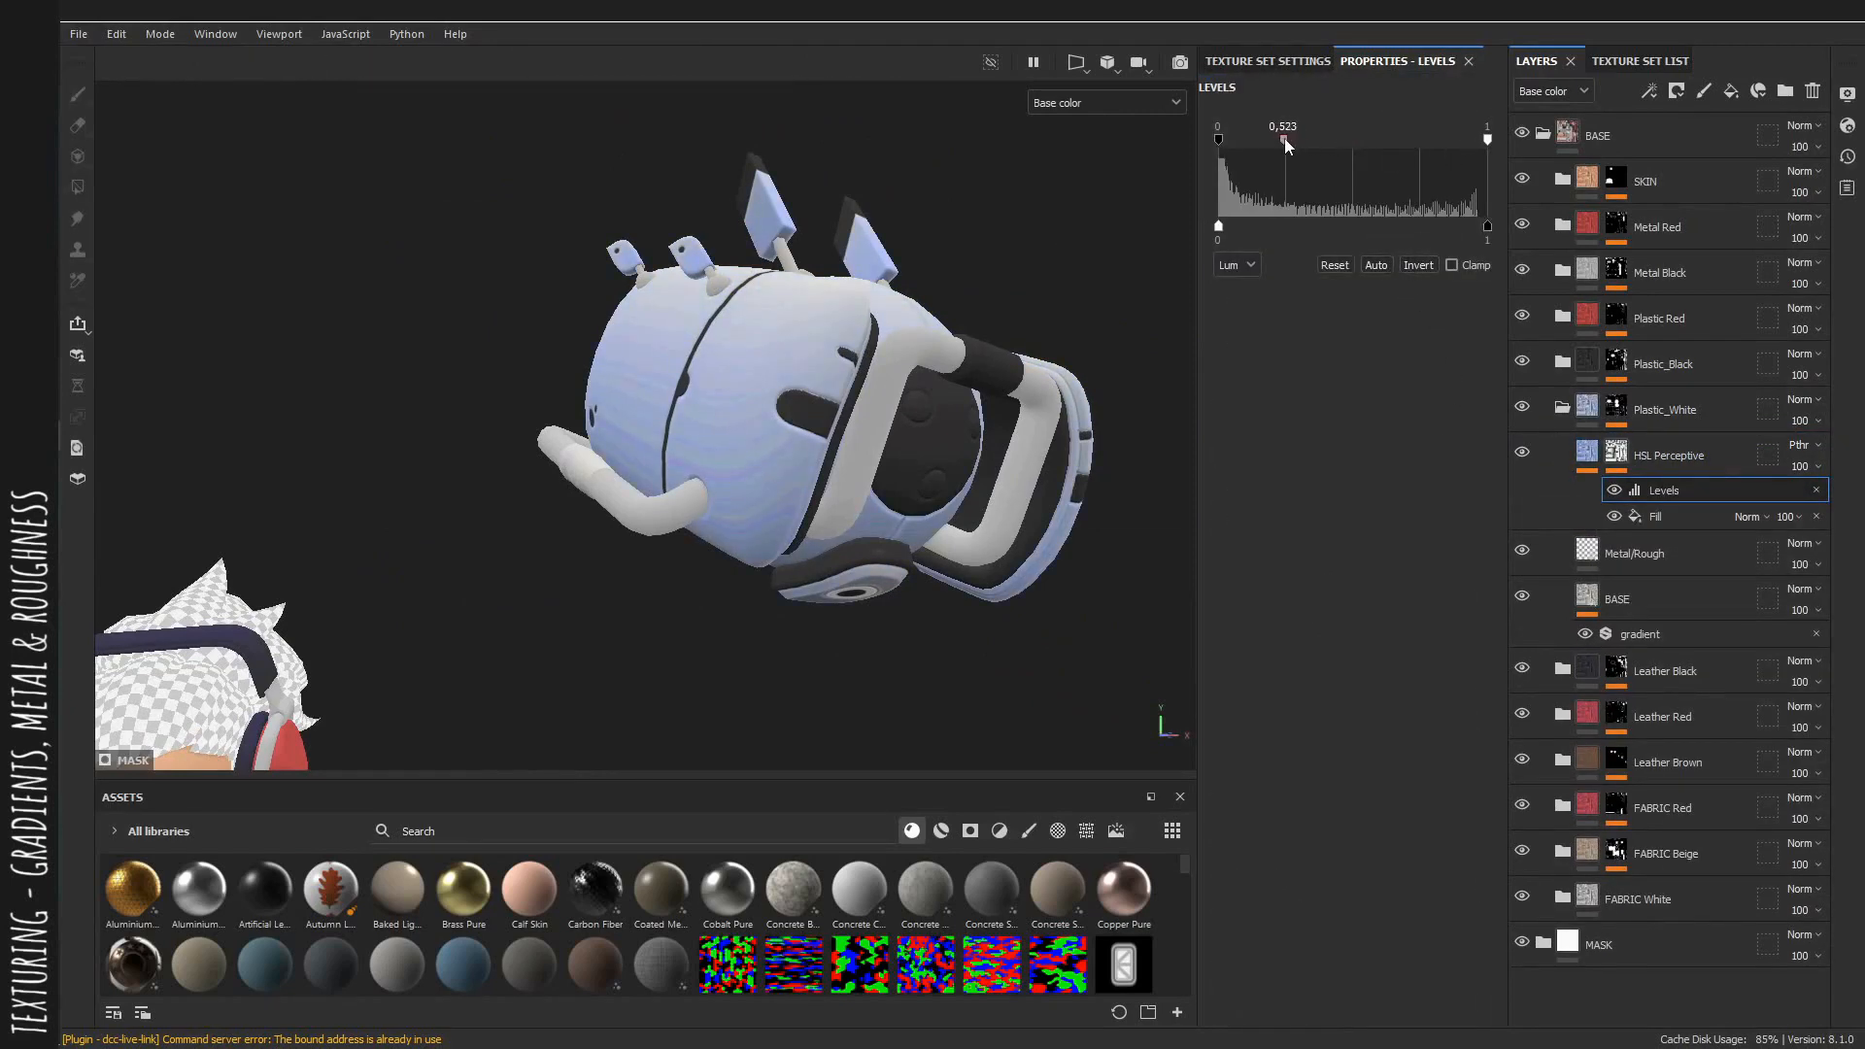
Inspect the HSL layer's filter, mask levels and fill effects on the white plastic parts.
{"action": "left_click", "coordinate": [1586, 454]}
{"action": "left_click", "coordinate": [1653, 489]}
{"action": "scroll", "coordinate": [726, 286], "scroll_direction": "up", "scroll_amount": 2}
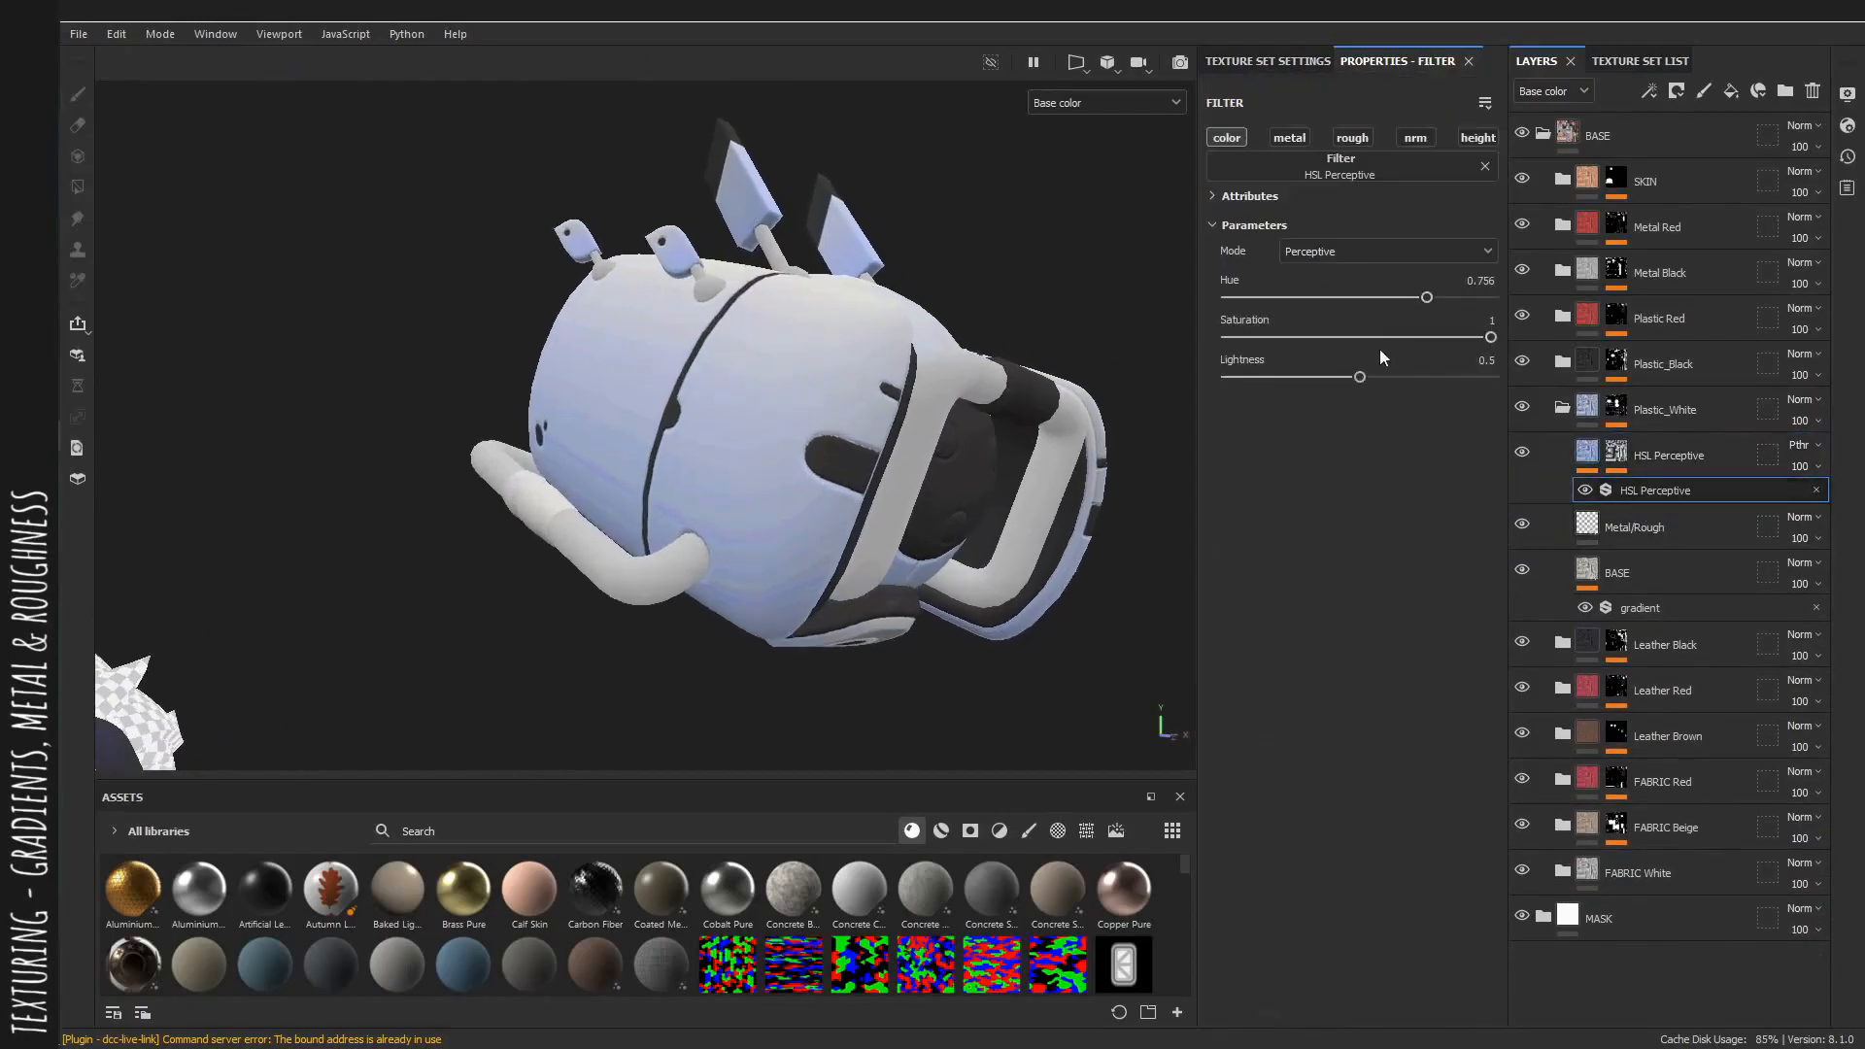
{"action": "left_click_drag", "start_coordinate": [1417, 304], "coordinate": [1421, 306]}
{"action": "left_click_drag", "start_coordinate": [838, 387], "coordinate": [751, 394], "text": "alt"}
{"action": "left_click", "coordinate": [1615, 453]}
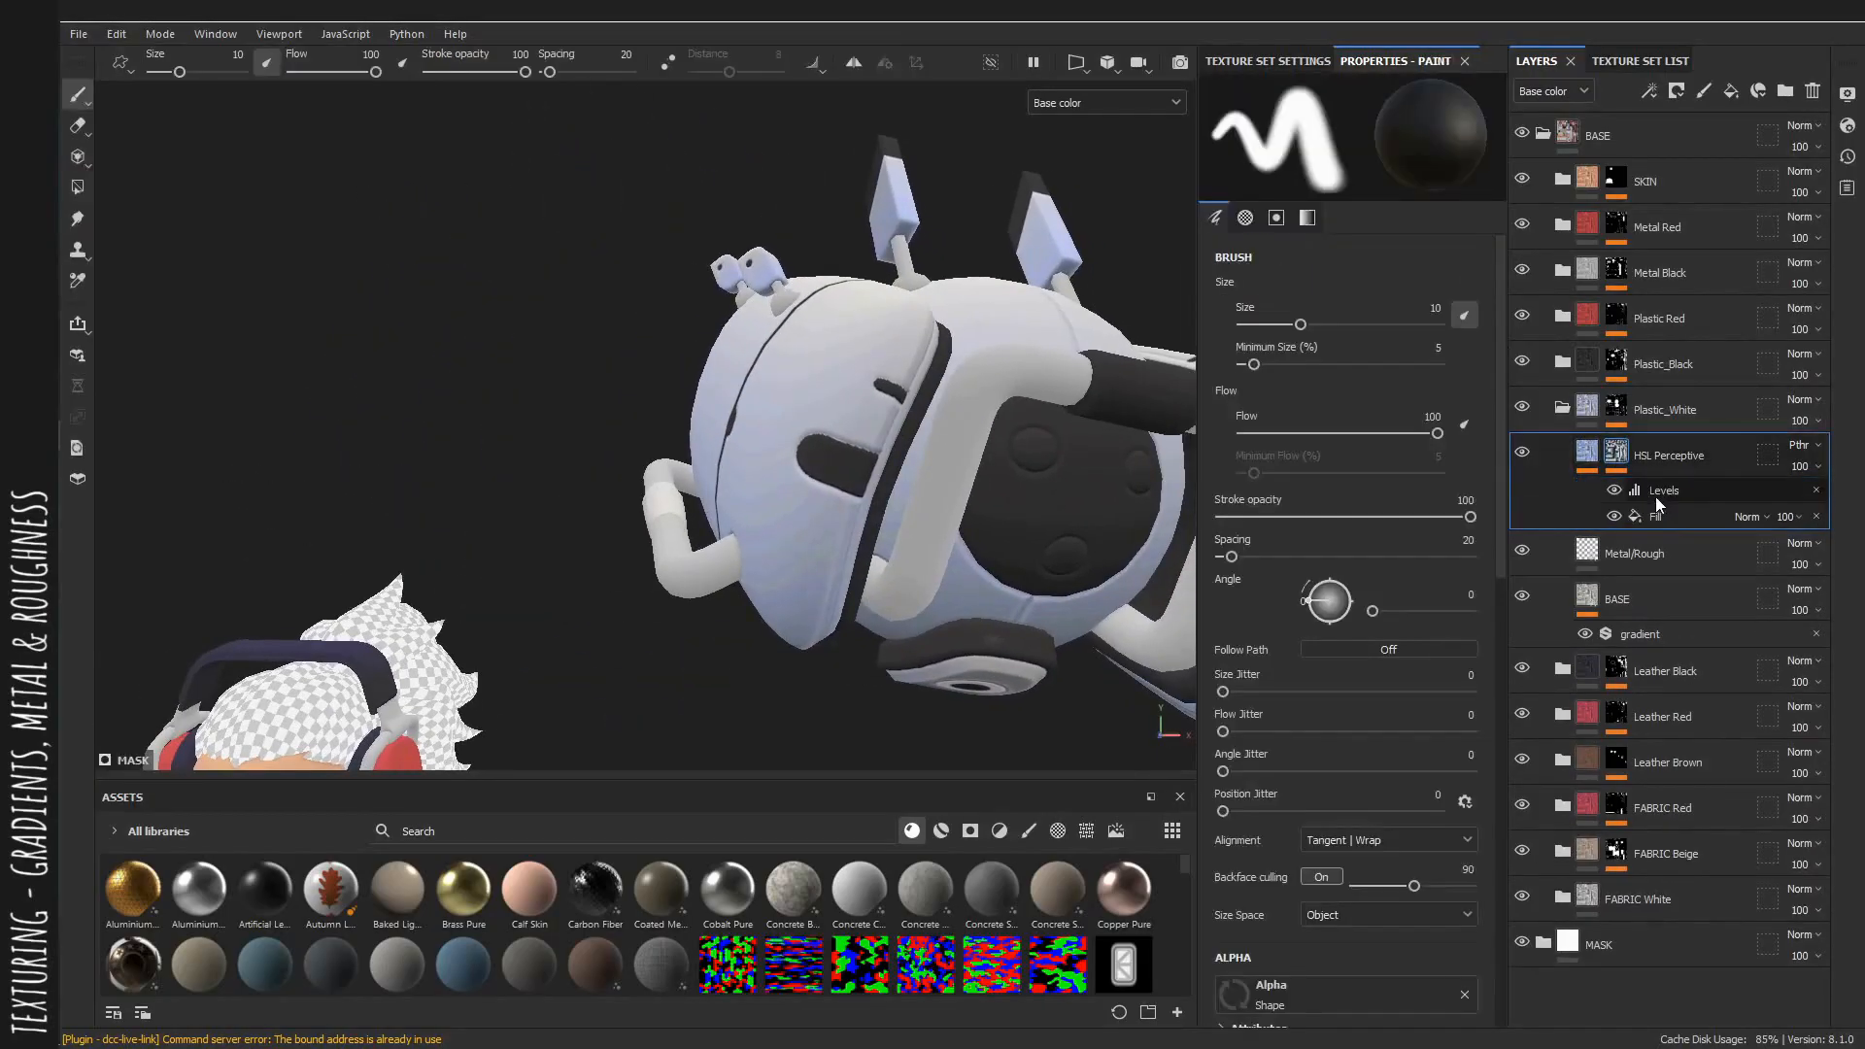
{"action": "left_click", "coordinate": [1657, 516]}
{"action": "left_click_drag", "start_coordinate": [828, 449], "coordinate": [924, 424], "text": "alt"}
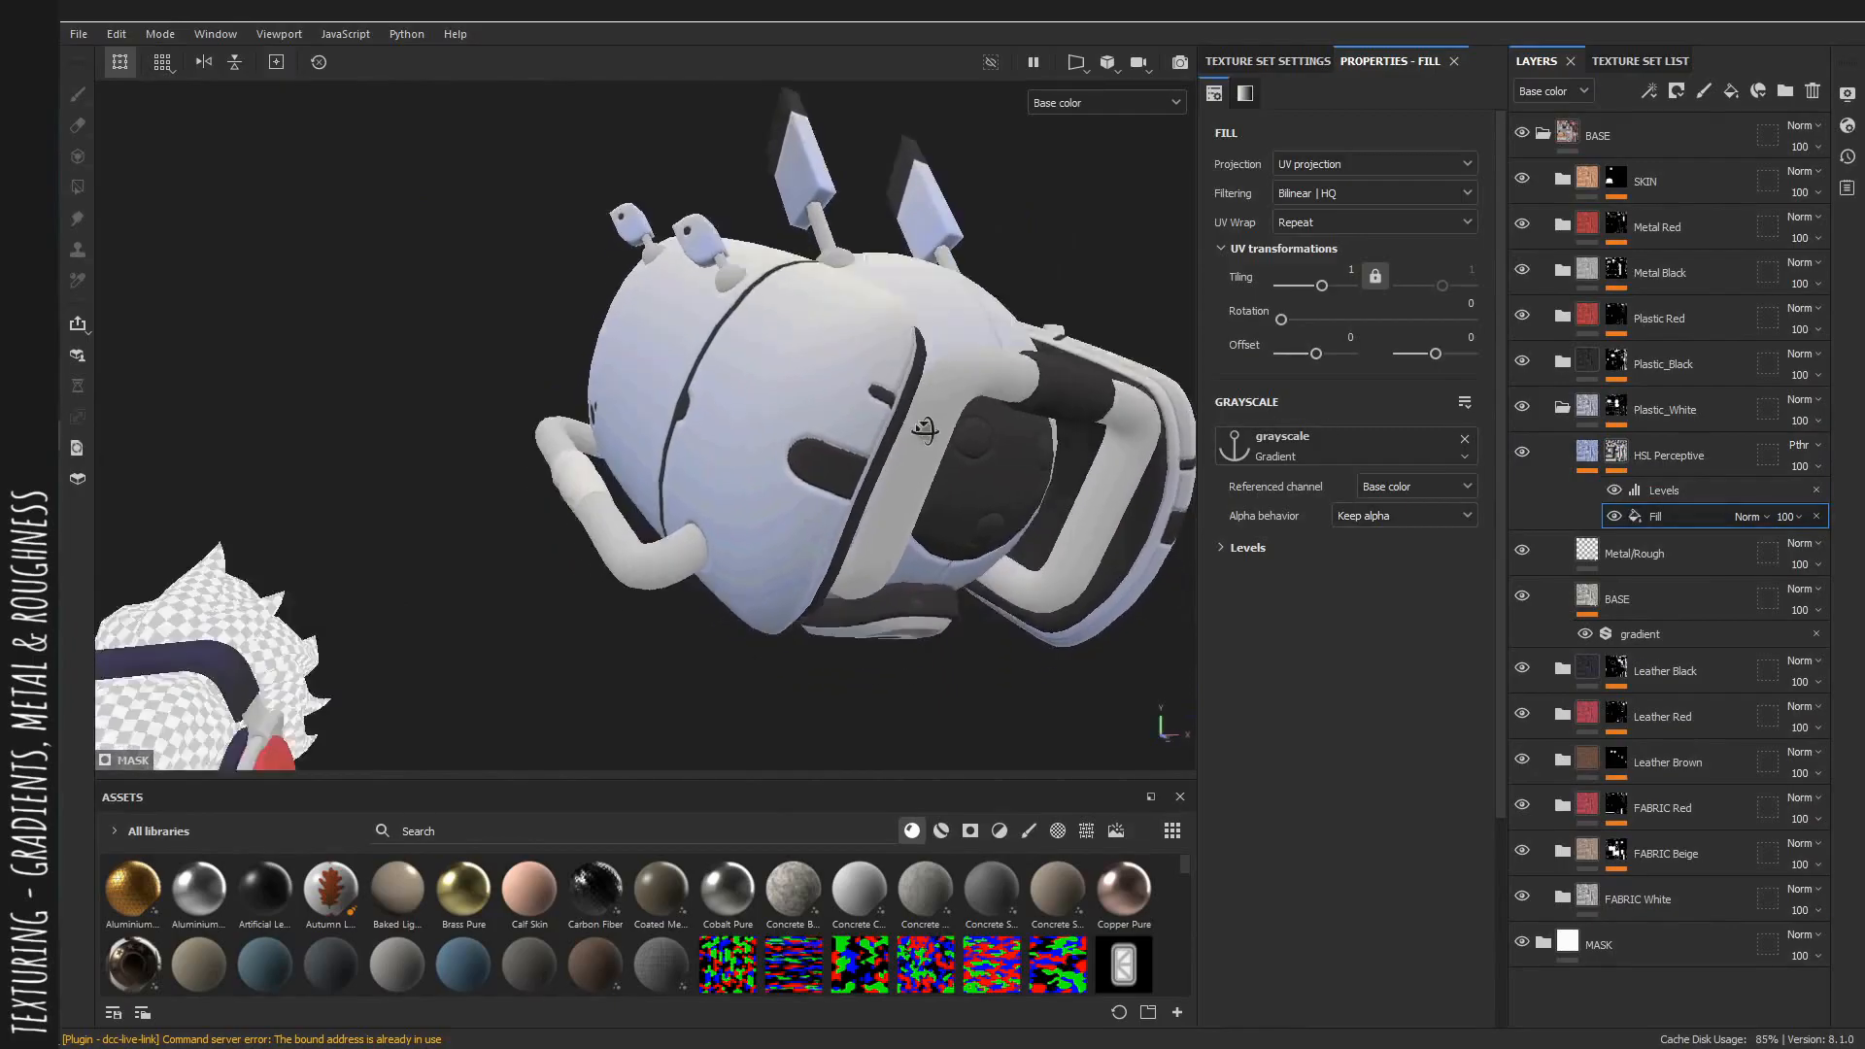
{"action": "right_click_drag", "start_coordinate": [924, 424], "coordinate": [492, 362], "text": "alt"}
{"action": "left_click_drag", "start_coordinate": [492, 363], "coordinate": [826, 456], "text": "alt"}
{"action": "right_click_drag", "start_coordinate": [826, 456], "coordinate": [913, 474], "text": "alt"}
{"action": "left_click_drag", "start_coordinate": [913, 474], "coordinate": [847, 468], "text": "alt"}
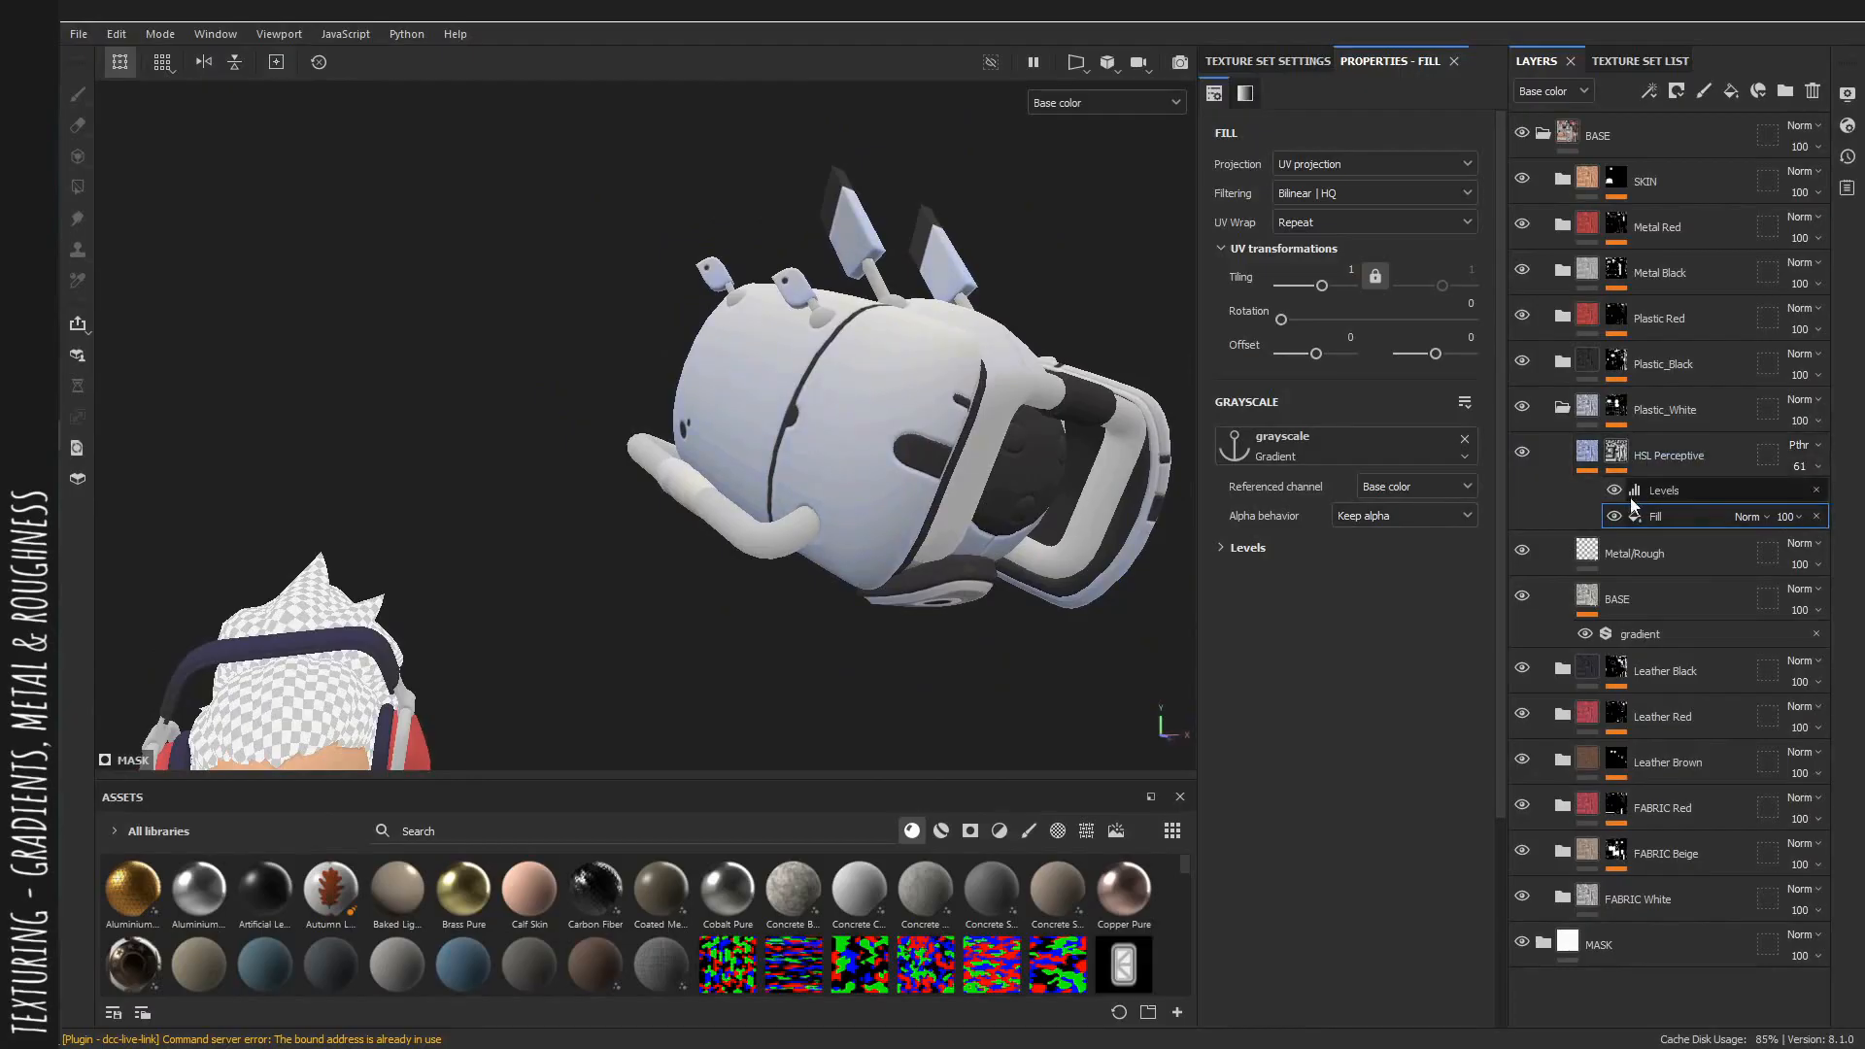
Try lowering the Plastic_White HSL filter's saturation.
{"action": "left_click", "coordinate": [1589, 463]}
{"action": "left_click", "coordinate": [1659, 492]}
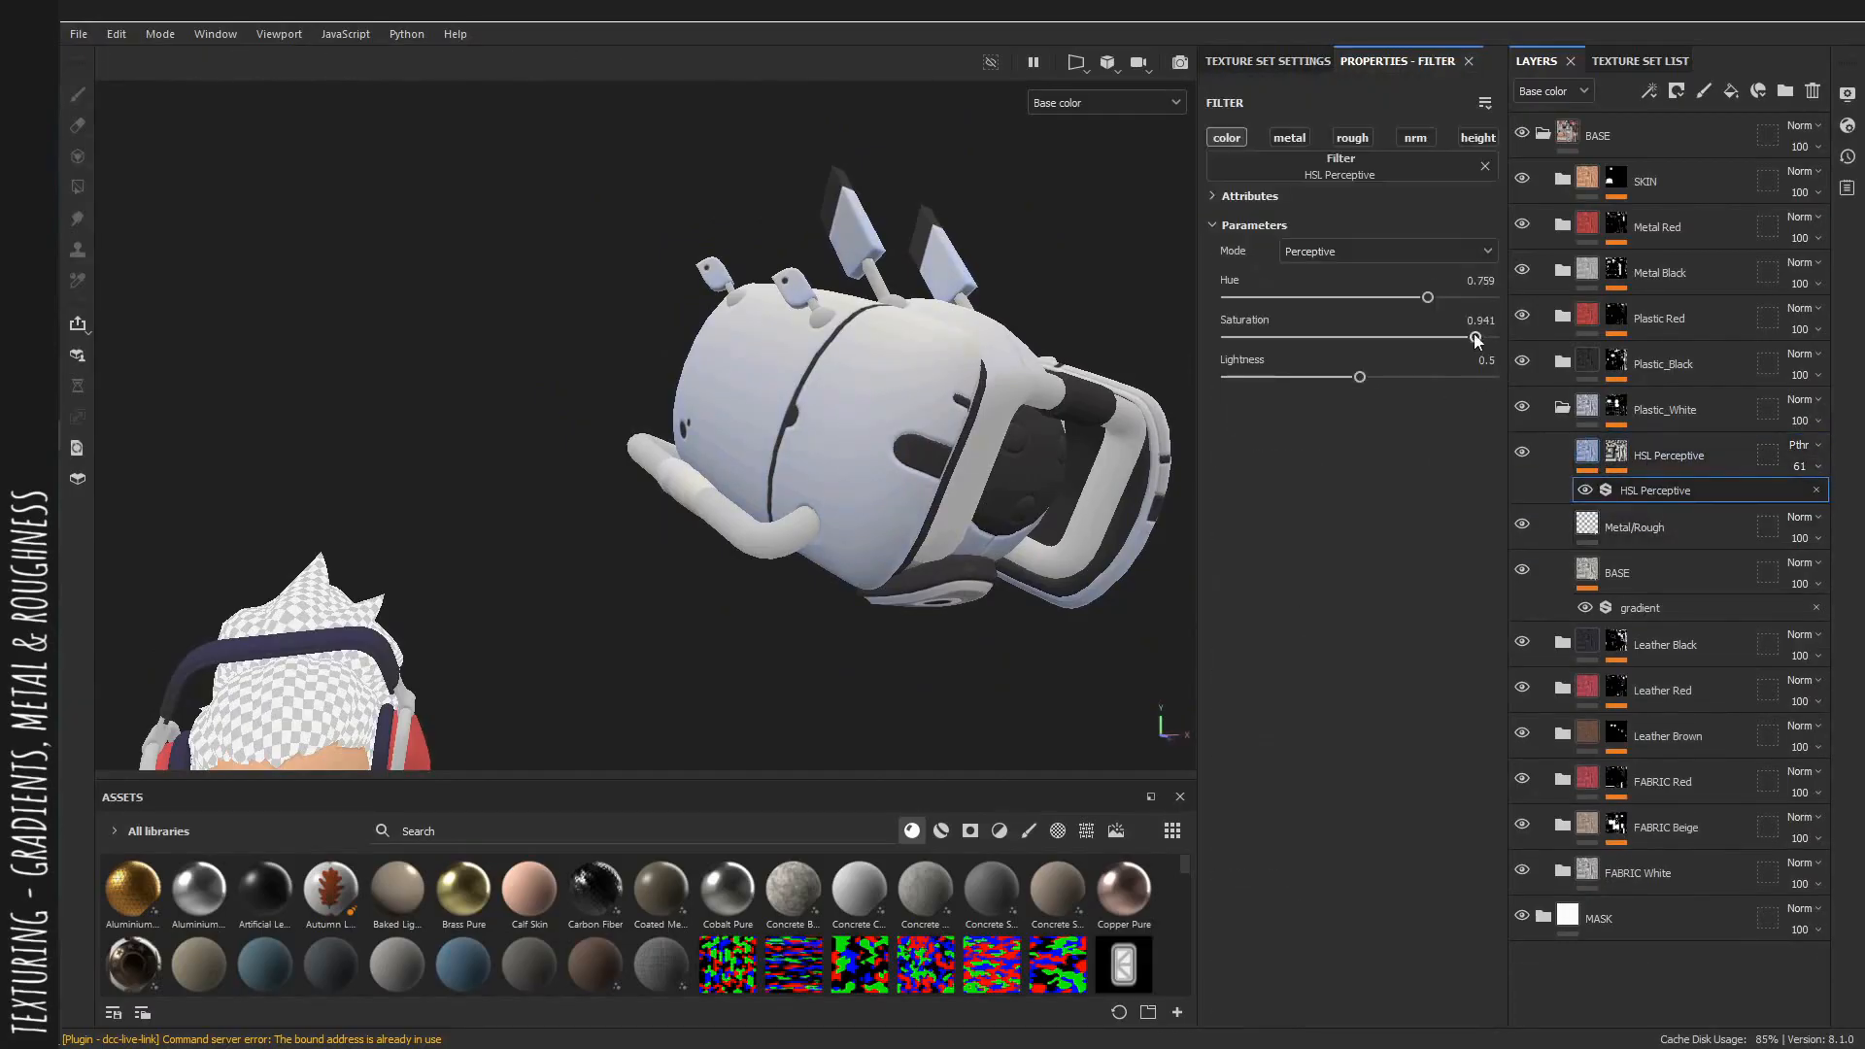
{"action": "left_click_drag", "start_coordinate": [1004, 478], "coordinate": [933, 481], "text": "alt"}
{"action": "right_click_drag", "start_coordinate": [933, 481], "coordinate": [777, 476], "text": "alt"}
{"action": "left_click_drag", "start_coordinate": [777, 476], "coordinate": [1278, 483], "text": "alt"}
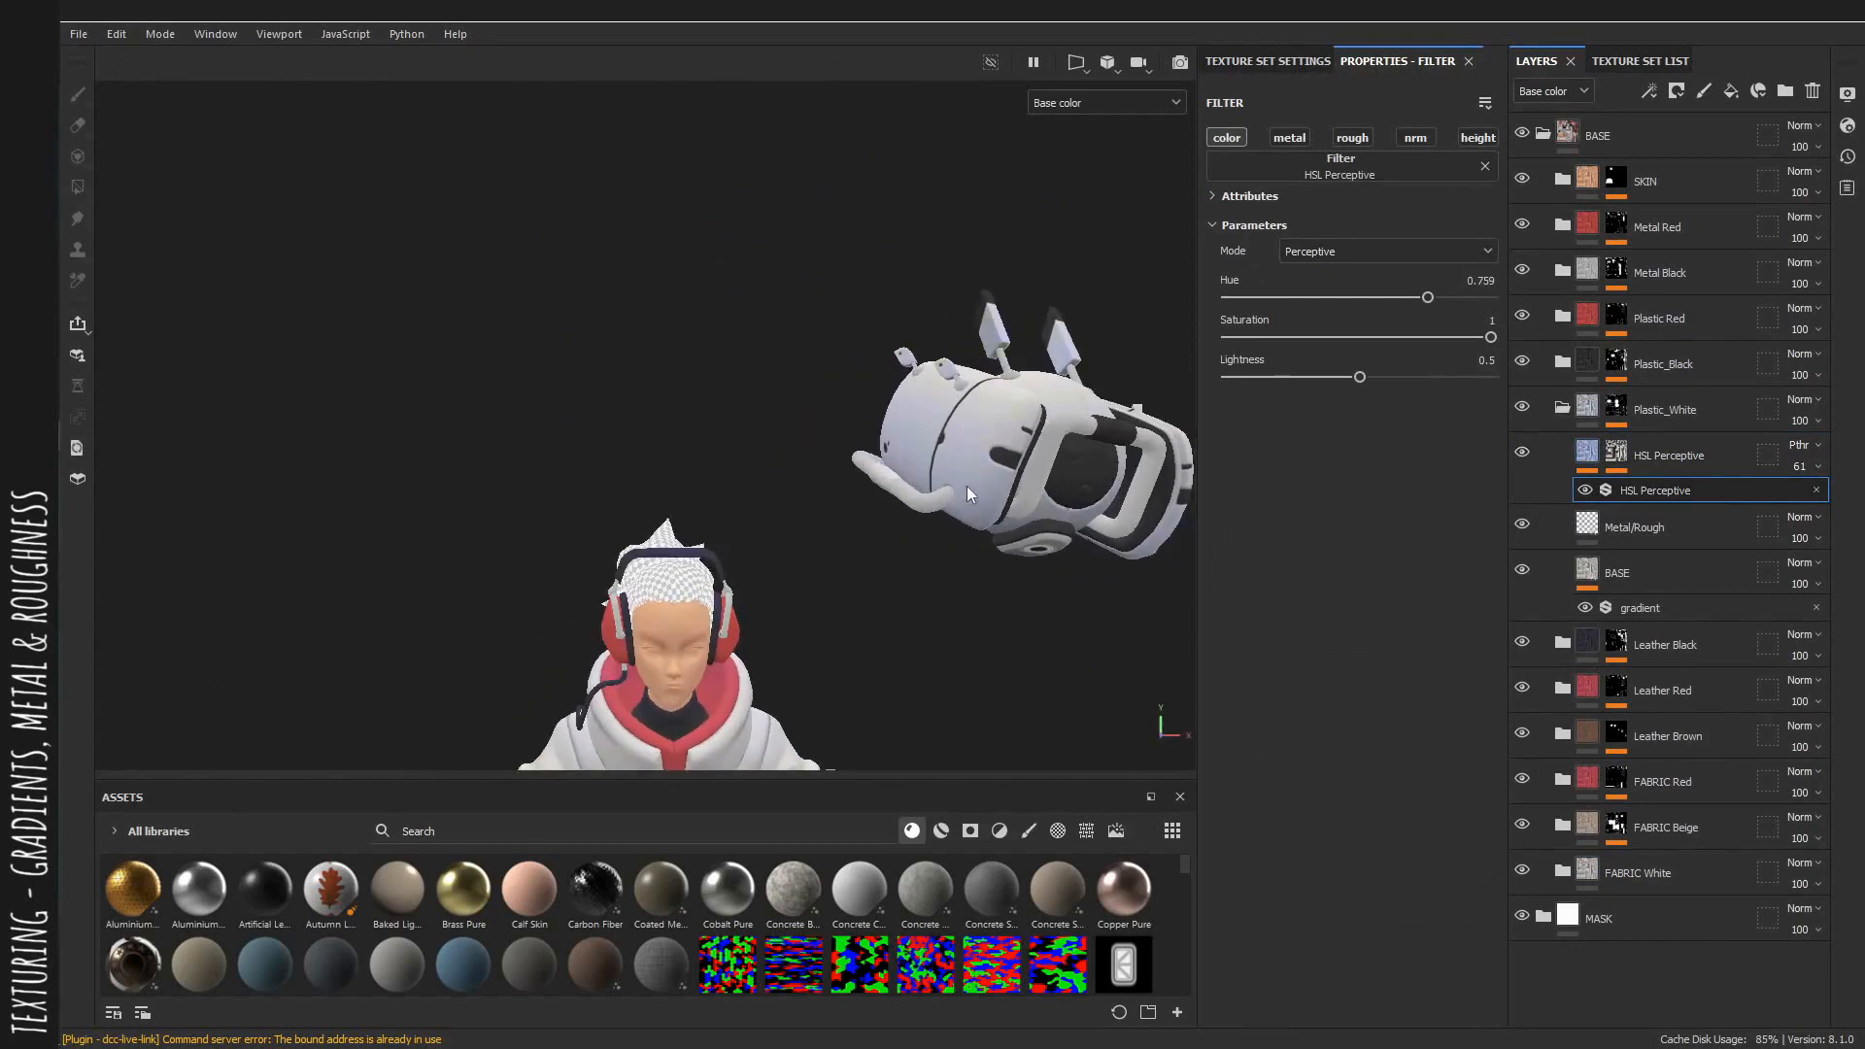
{"action": "right_click_drag", "start_coordinate": [965, 485], "coordinate": [1470, 533], "text": "alt"}
Collapse the Plastic_White group and open the Plastic_Black group.
{"action": "key", "text": "m"}
{"action": "right_click_drag", "start_coordinate": [886, 445], "coordinate": [777, 469], "text": "shift"}
{"action": "left_click_drag", "start_coordinate": [777, 469], "coordinate": [719, 418], "text": "alt"}
{"action": "middle_click_drag", "start_coordinate": [718, 418], "coordinate": [785, 206], "text": "alt"}
{"action": "right_click_drag", "start_coordinate": [785, 207], "coordinate": [728, 213], "text": "alt"}
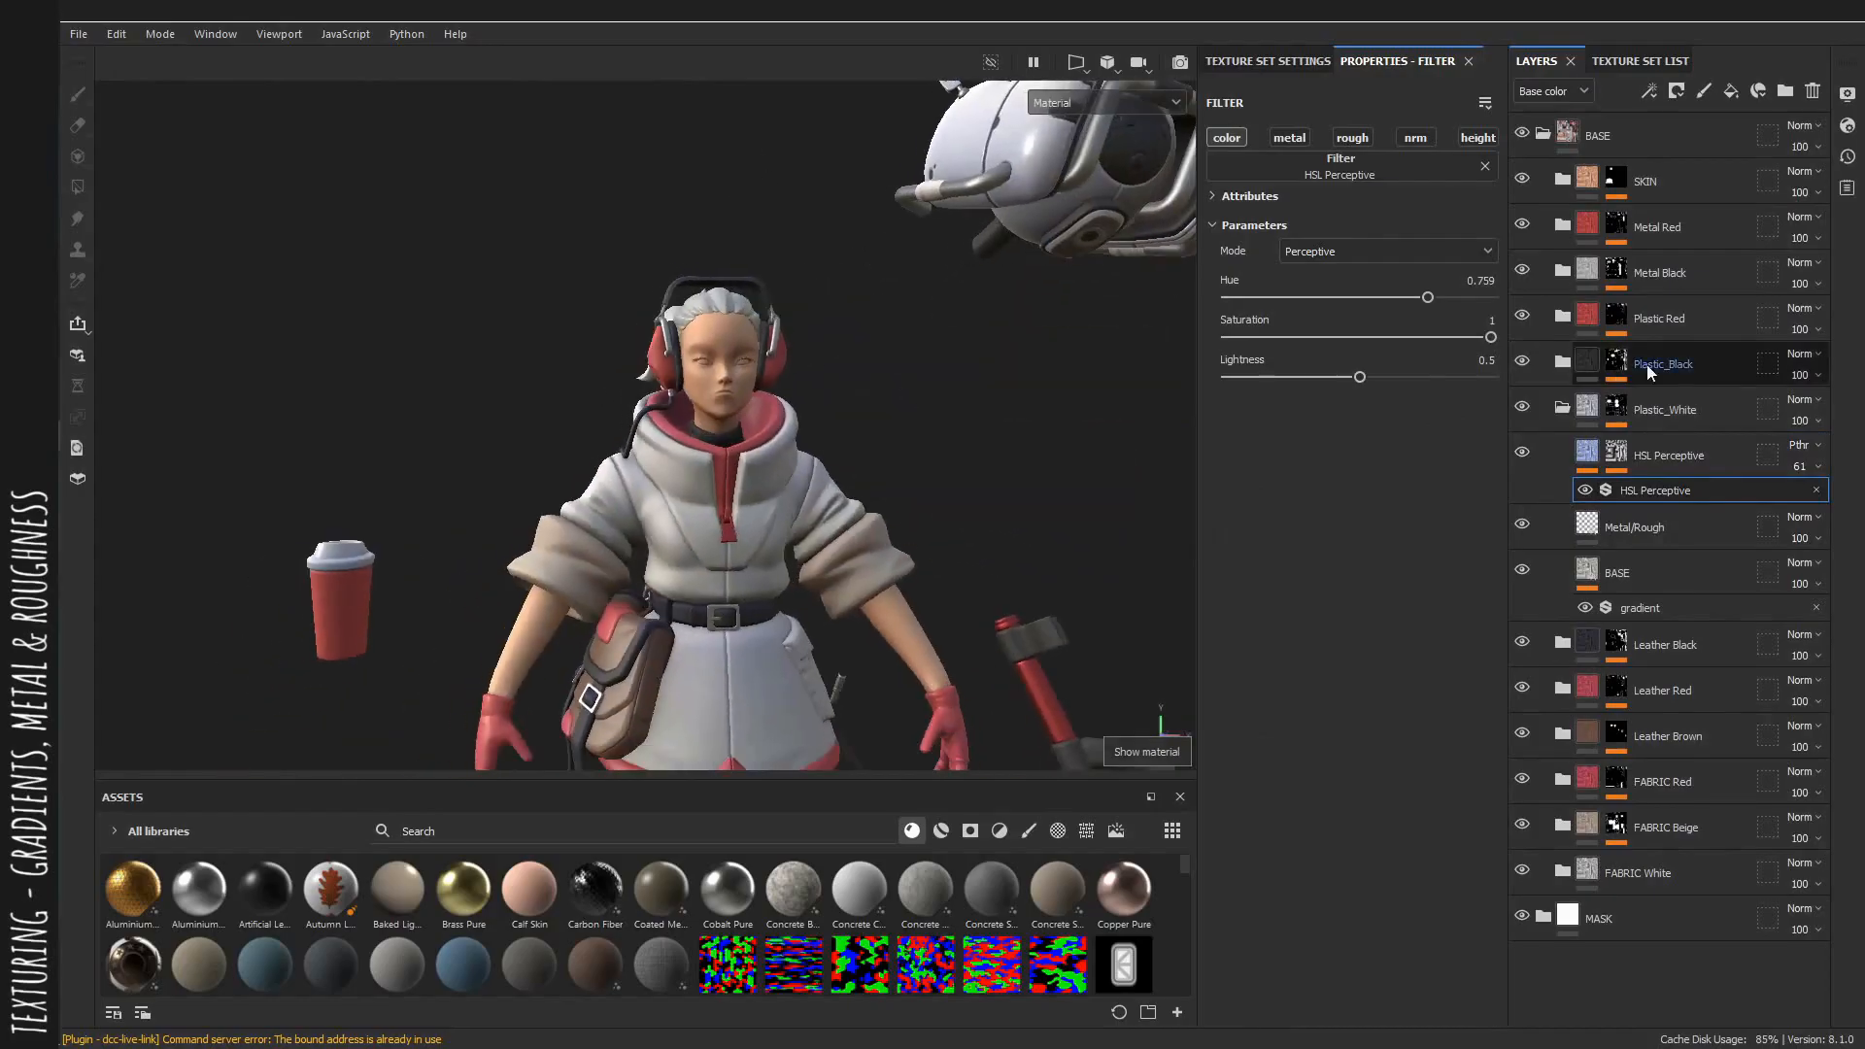
{"action": "left_click", "coordinate": [1560, 412]}
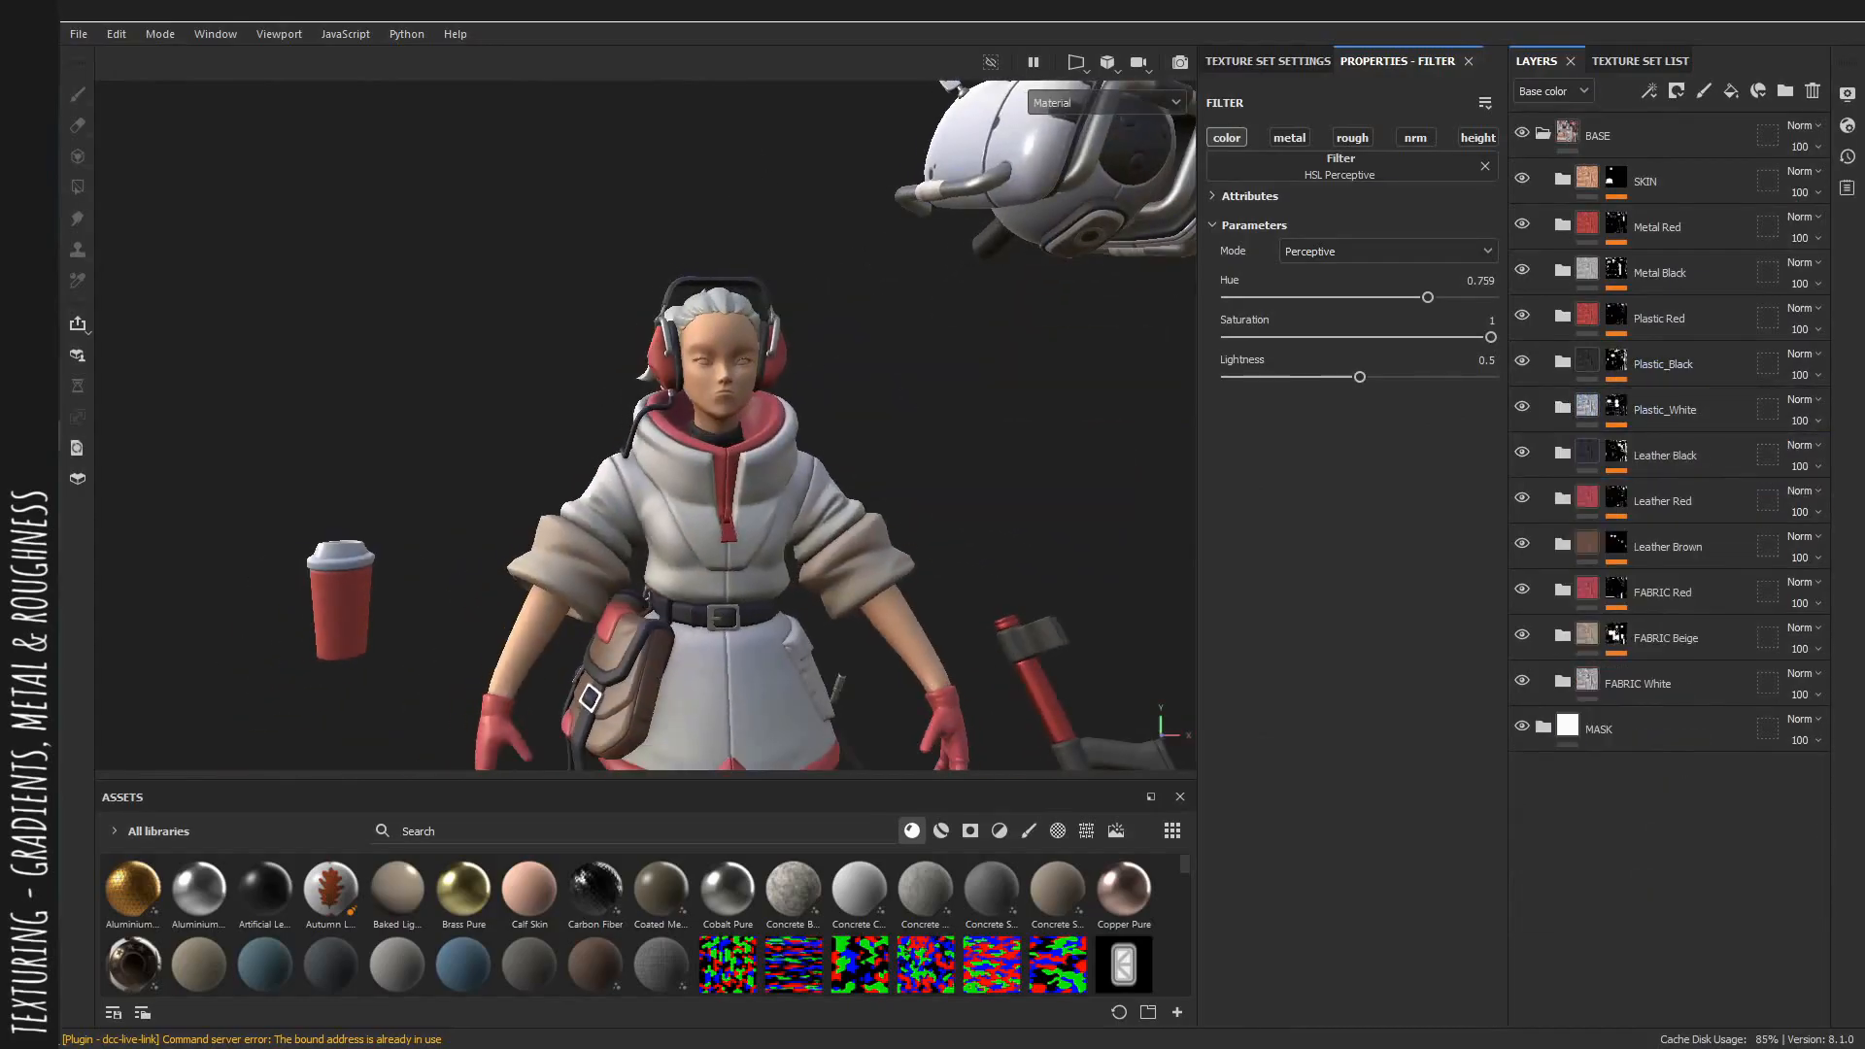
{"action": "left_click", "coordinate": [1560, 362]}
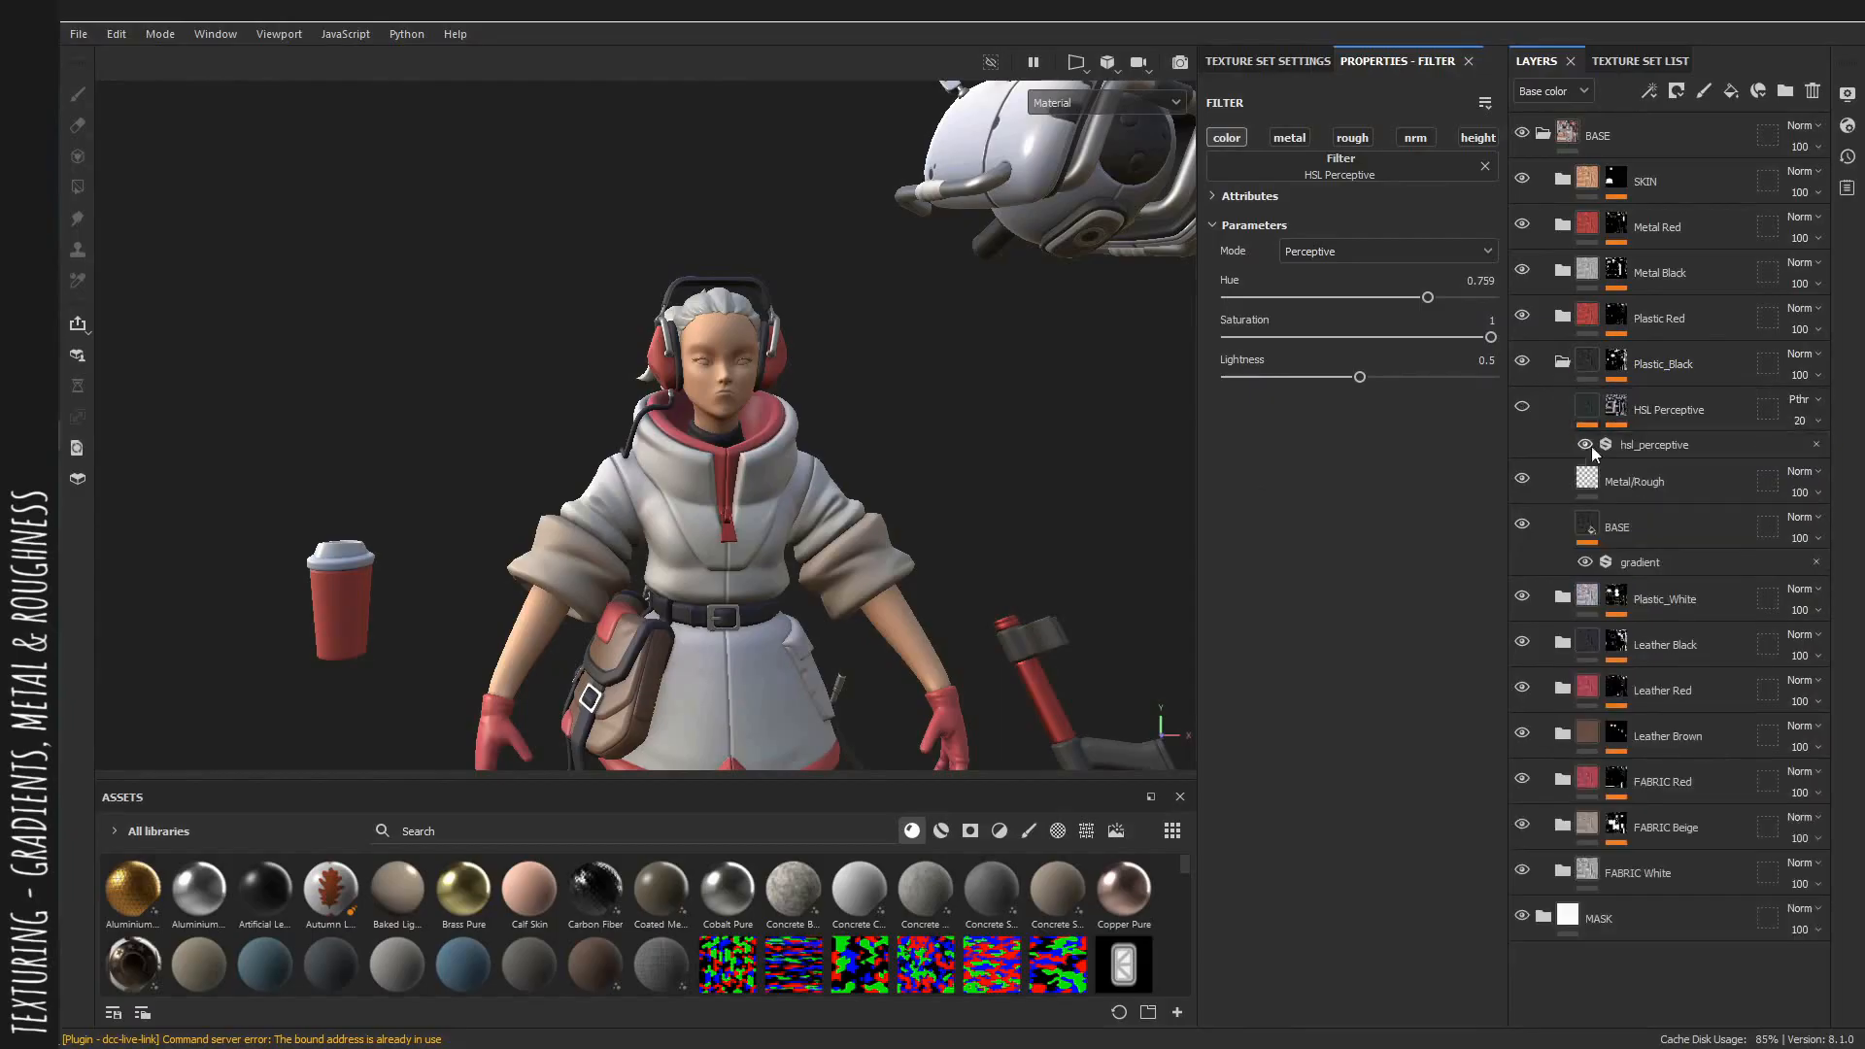
Select the Plastic_Black Metal/Rough layer and set its roughness to 0.4076.
{"action": "scroll", "coordinate": [1066, 425], "scroll_direction": "up", "scroll_amount": 5}
{"action": "middle_click_drag", "start_coordinate": [1076, 484], "coordinate": [1004, 290], "text": "alt"}
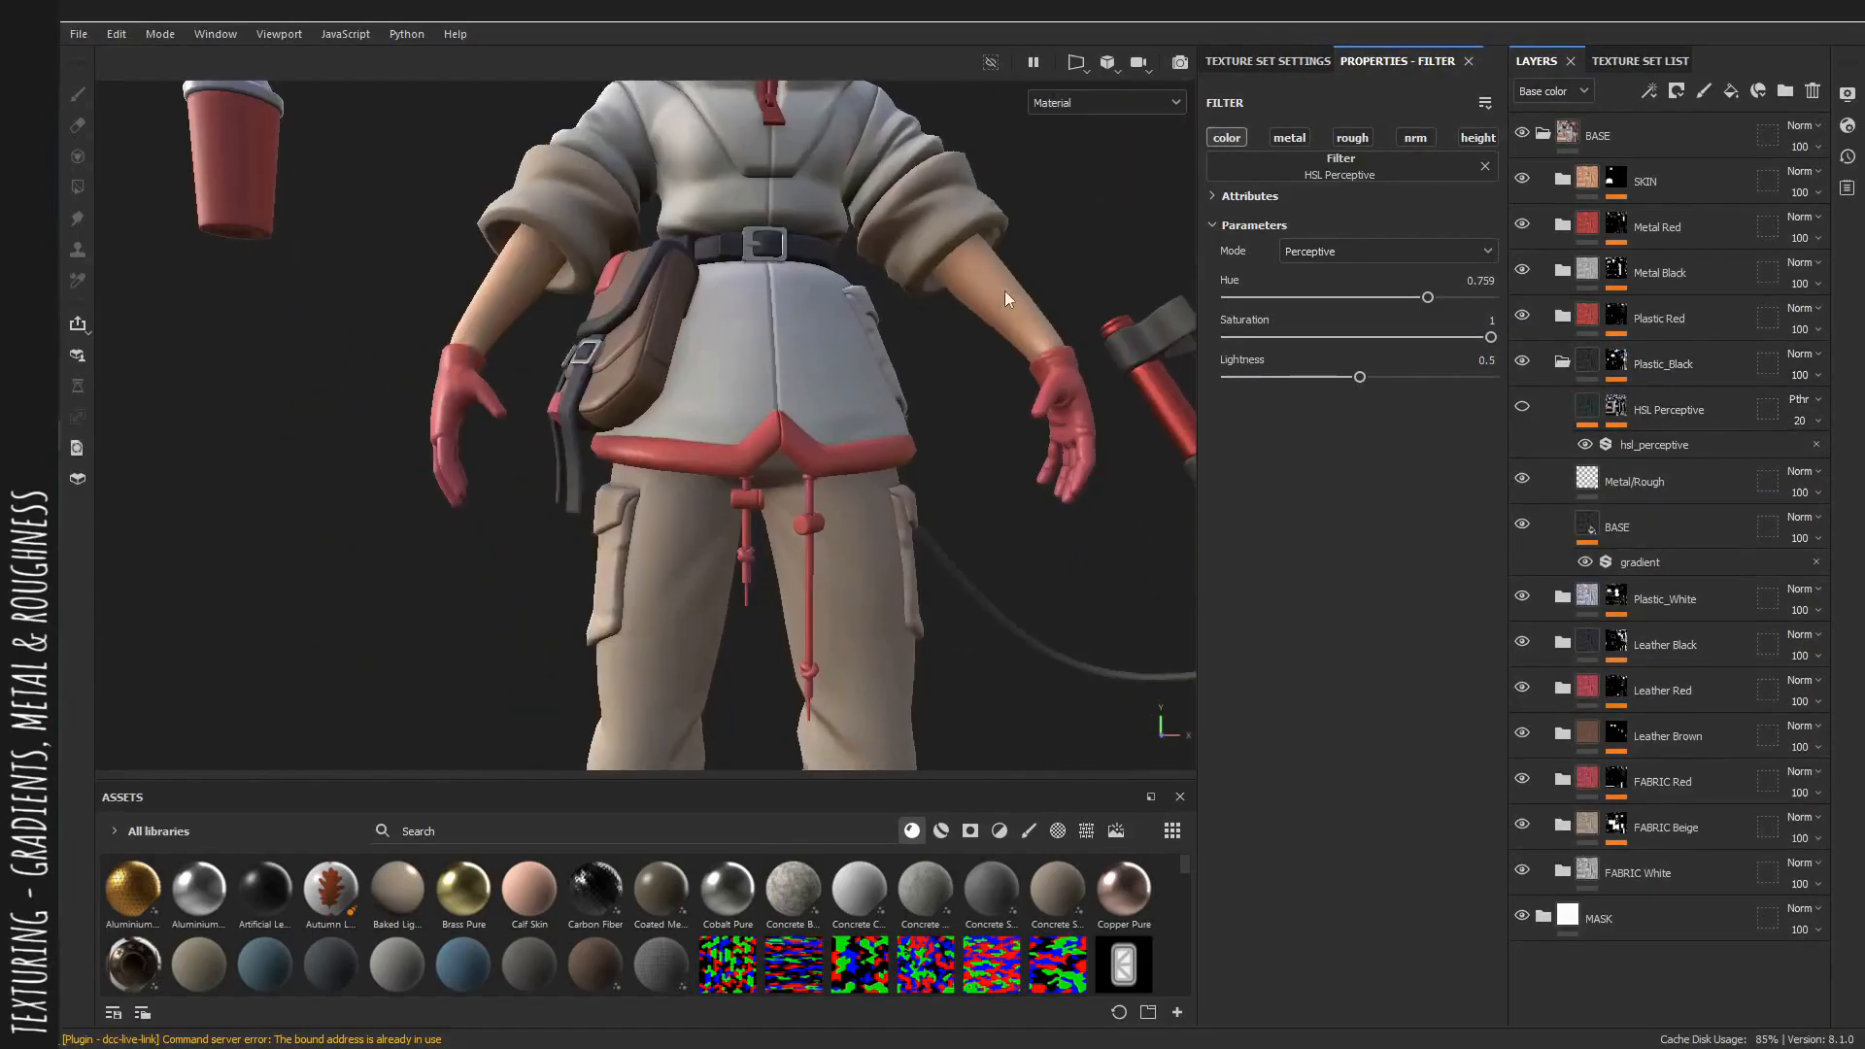
{"action": "middle_click_drag", "start_coordinate": [1137, 330], "coordinate": [854, 352], "text": "alt"}
{"action": "scroll", "coordinate": [877, 369], "scroll_direction": "up", "scroll_amount": 4}
{"action": "middle_click_drag", "start_coordinate": [899, 471], "coordinate": [841, 331], "text": "alt"}
{"action": "mouse_move", "coordinate": [841, 330]}
{"action": "left_mouse_down", "text": "alt"}
{"action": "mouse_move", "coordinate": [794, 363]}
{"action": "mouse_move", "coordinate": [847, 333]}
{"action": "mouse_move", "coordinate": [845, 296]}
{"action": "left_mouse_up", "text": "alt"}
{"action": "left_click", "coordinate": [1636, 476]}
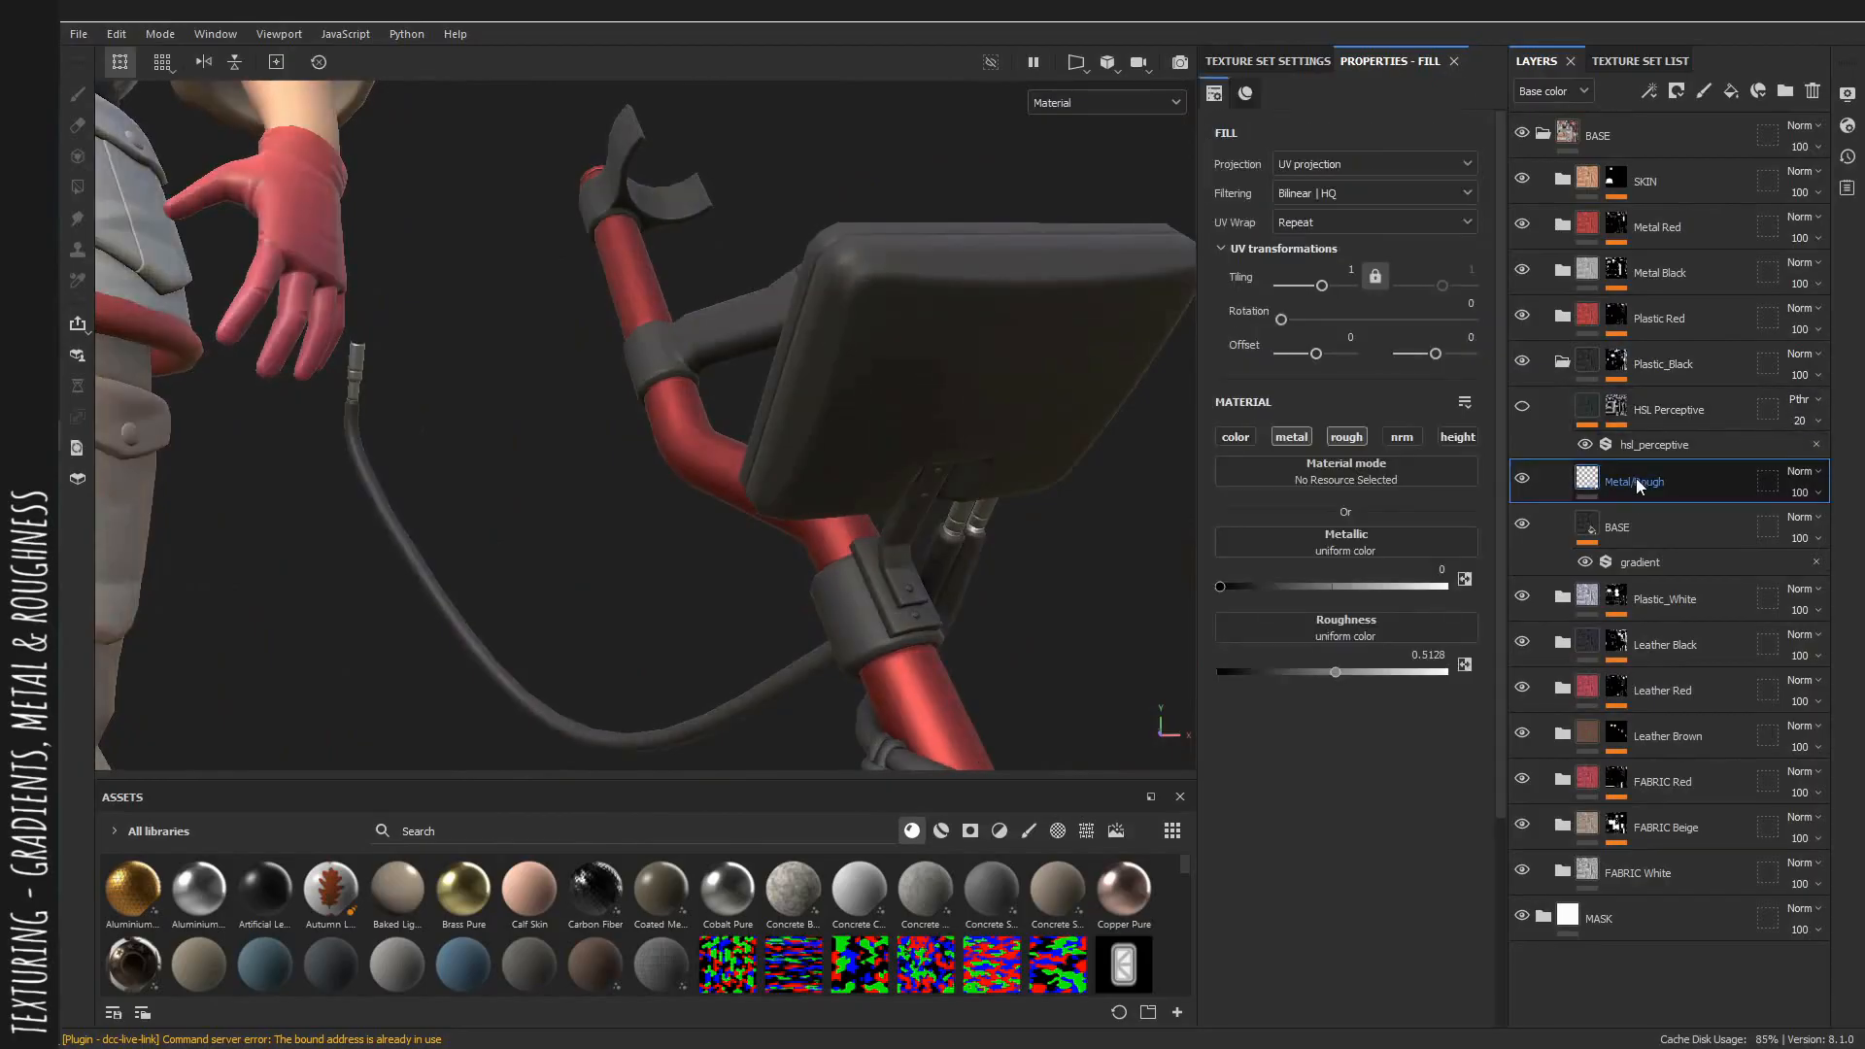
{"action": "left_click_drag", "start_coordinate": [1282, 673], "coordinate": [1298, 674]}
{"action": "right_click_drag", "start_coordinate": [1037, 550], "coordinate": [1199, 593], "text": "shift"}
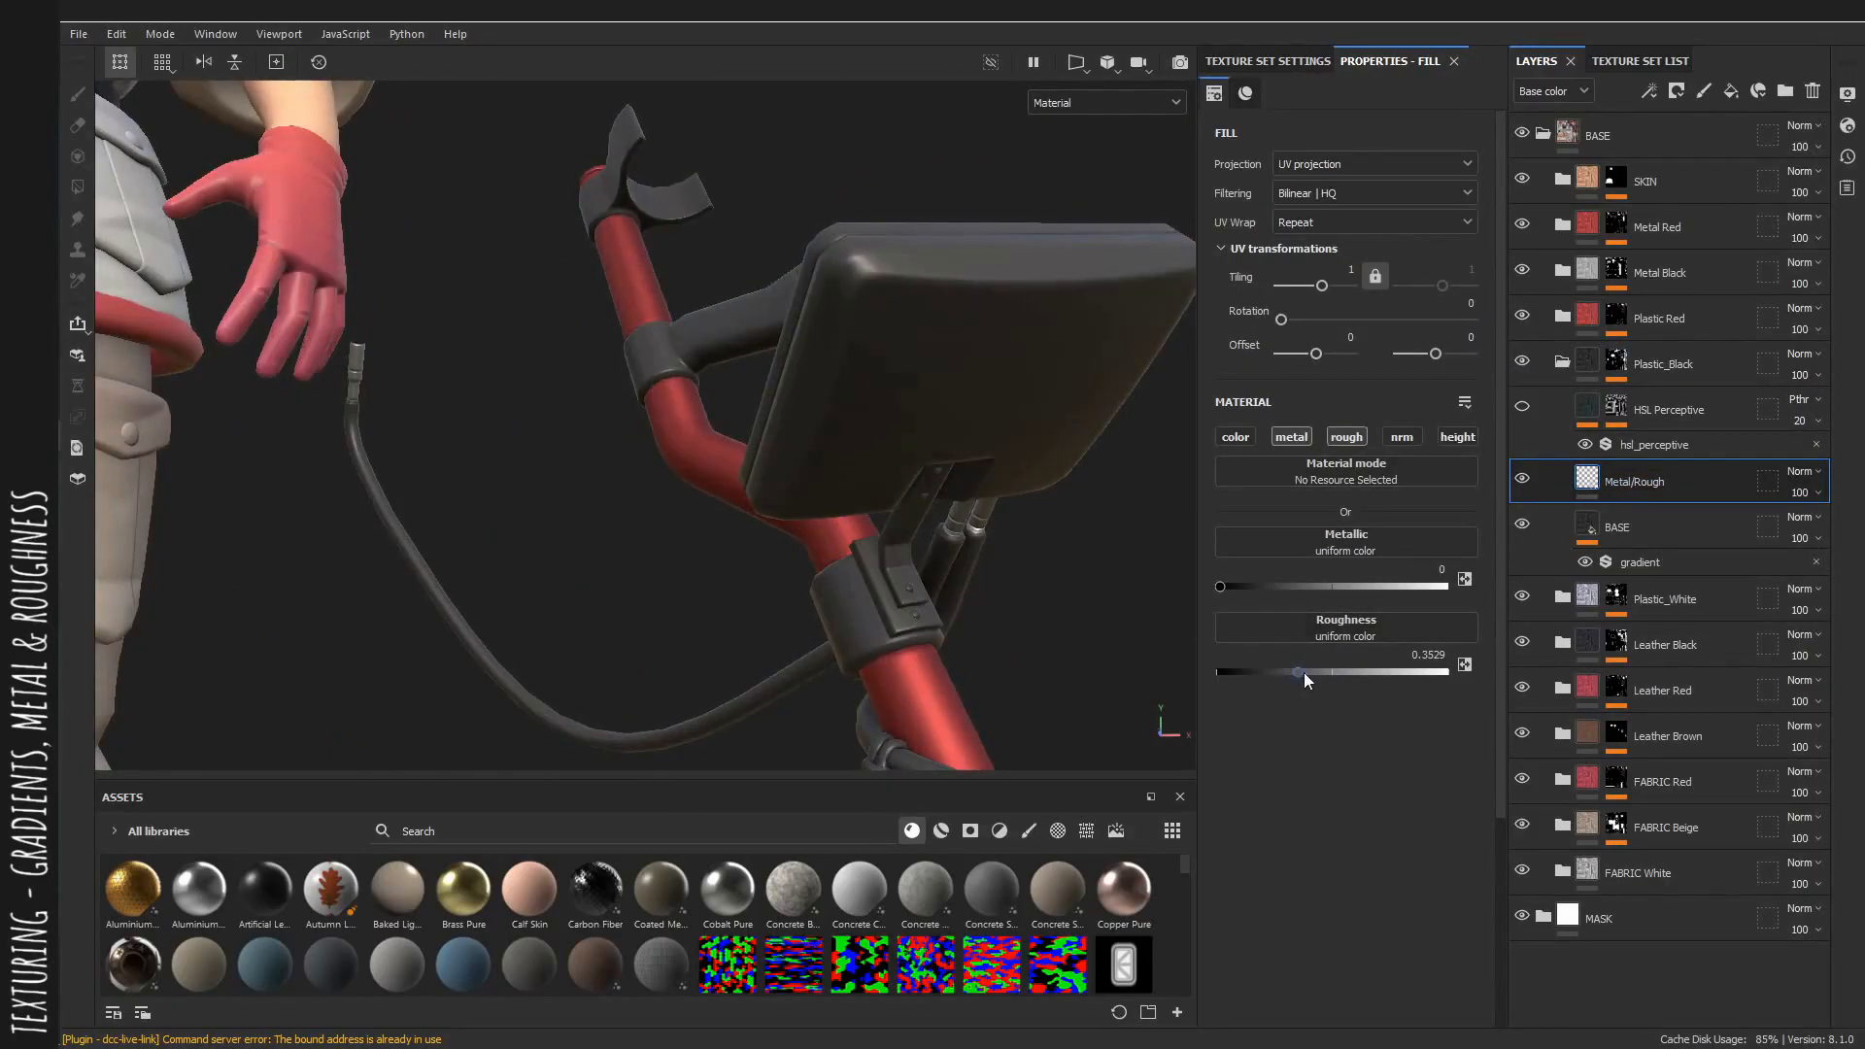
{"action": "left_click_drag", "start_coordinate": [965, 455], "coordinate": [1162, 459], "text": "alt"}
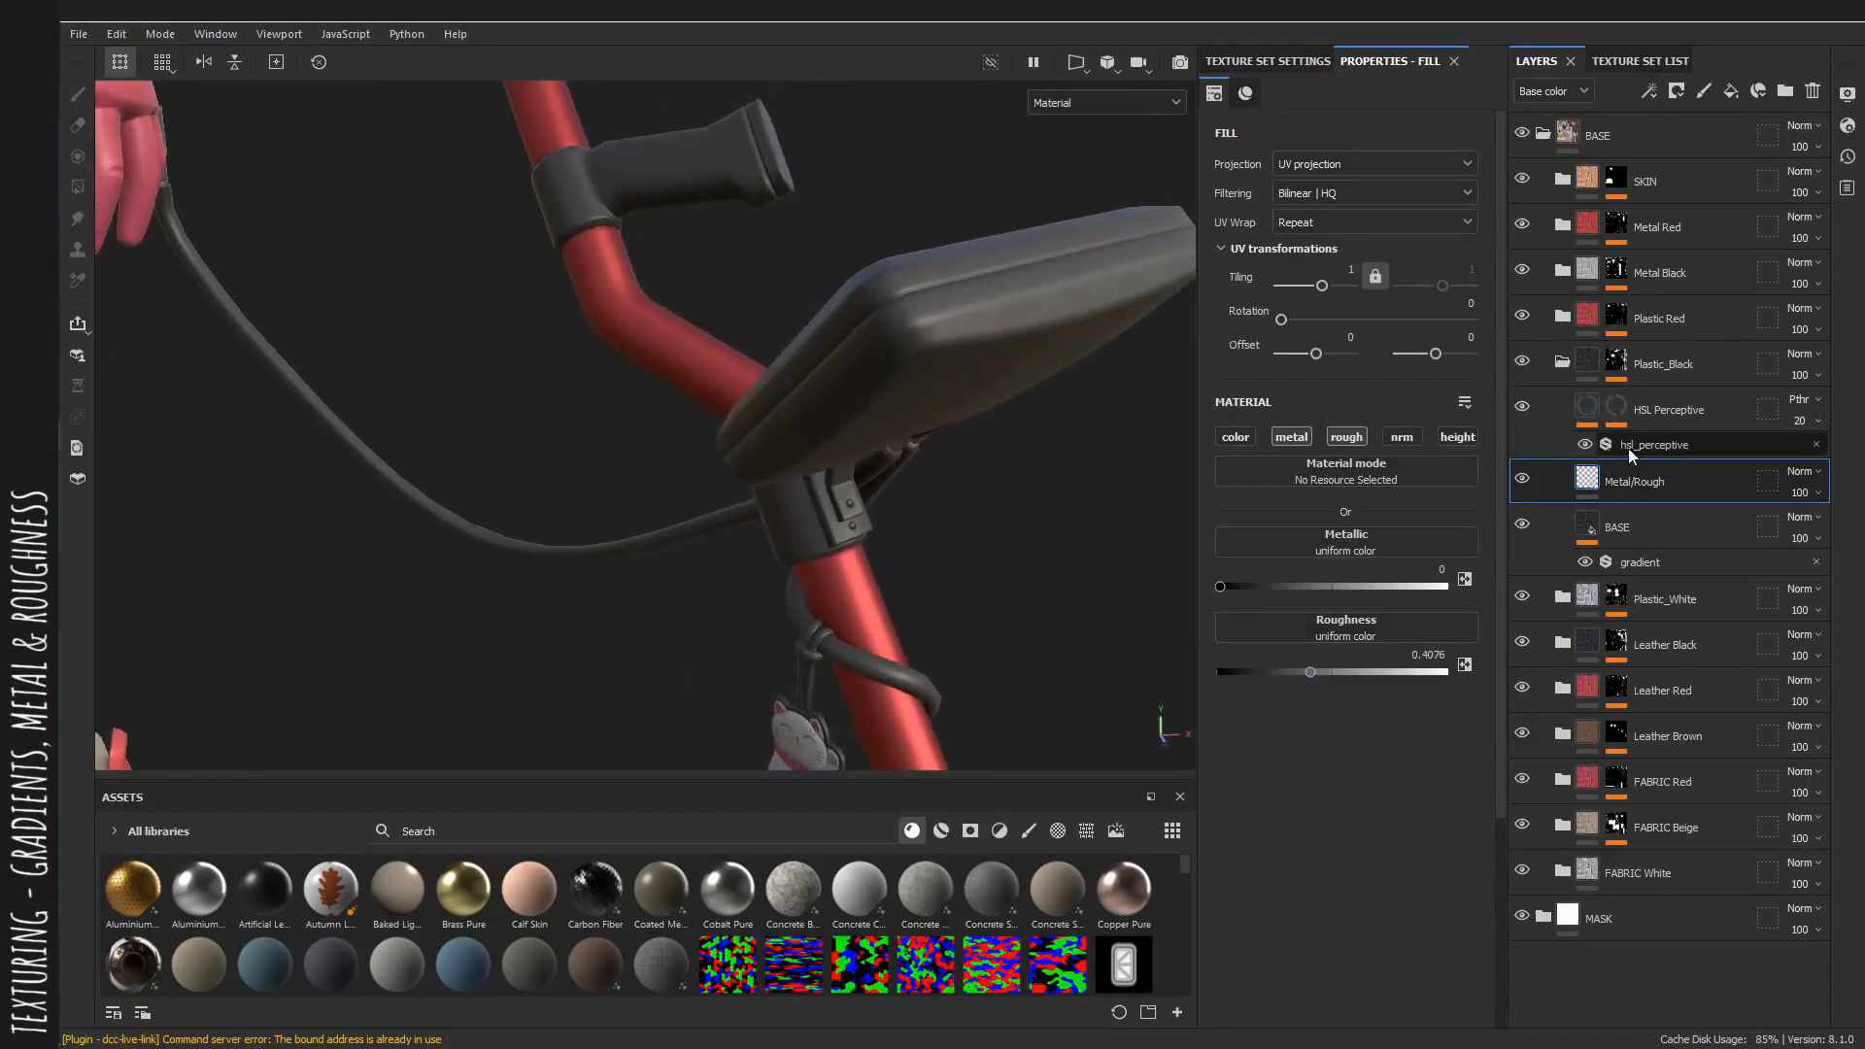
Enable the Plastic_Black HSL layer and set its filter to Regular mode with hue 0.396 in the base color view.
{"action": "left_click", "coordinate": [1663, 444]}
{"action": "left_click_drag", "start_coordinate": [1068, 456], "coordinate": [1552, 399], "text": "alt"}
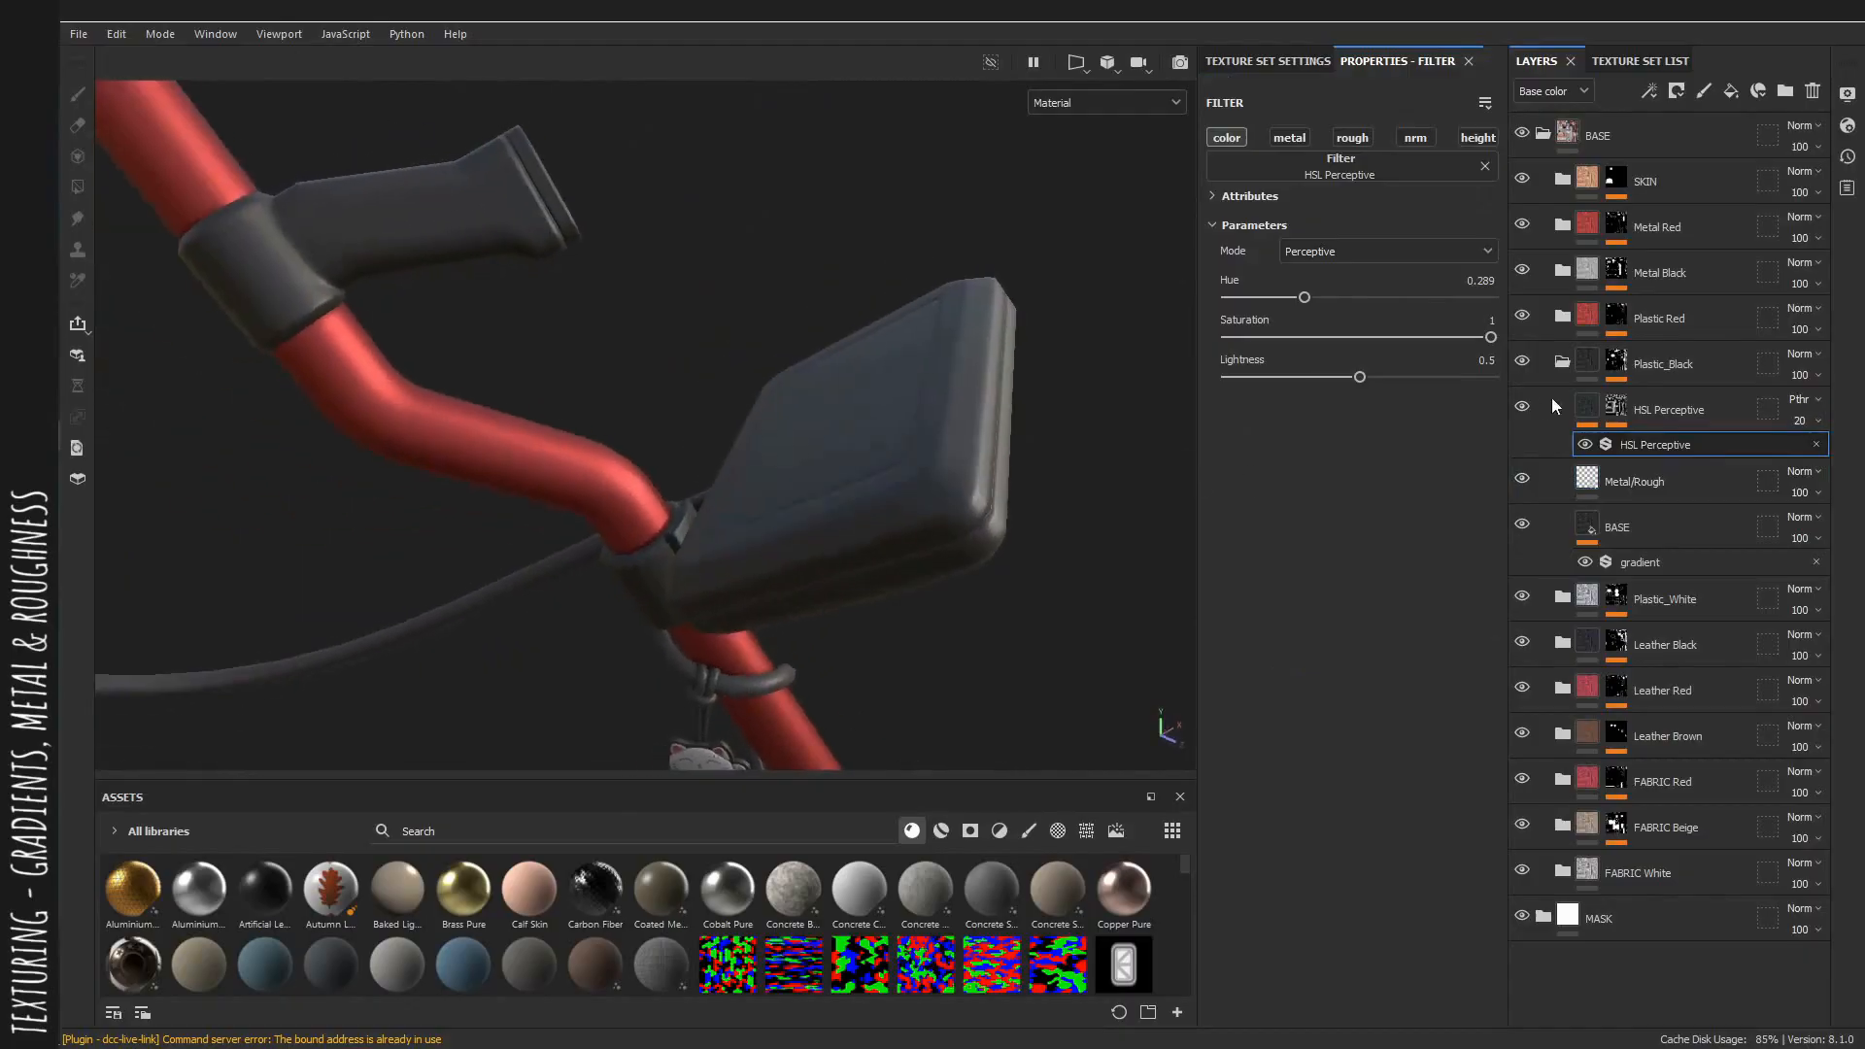
{"action": "left_click", "coordinate": [1379, 251]}
{"action": "left_click", "coordinate": [1302, 272]}
{"action": "left_click_drag", "start_coordinate": [835, 271], "coordinate": [1037, 334], "text": "alt"}
{"action": "key", "text": "c"}
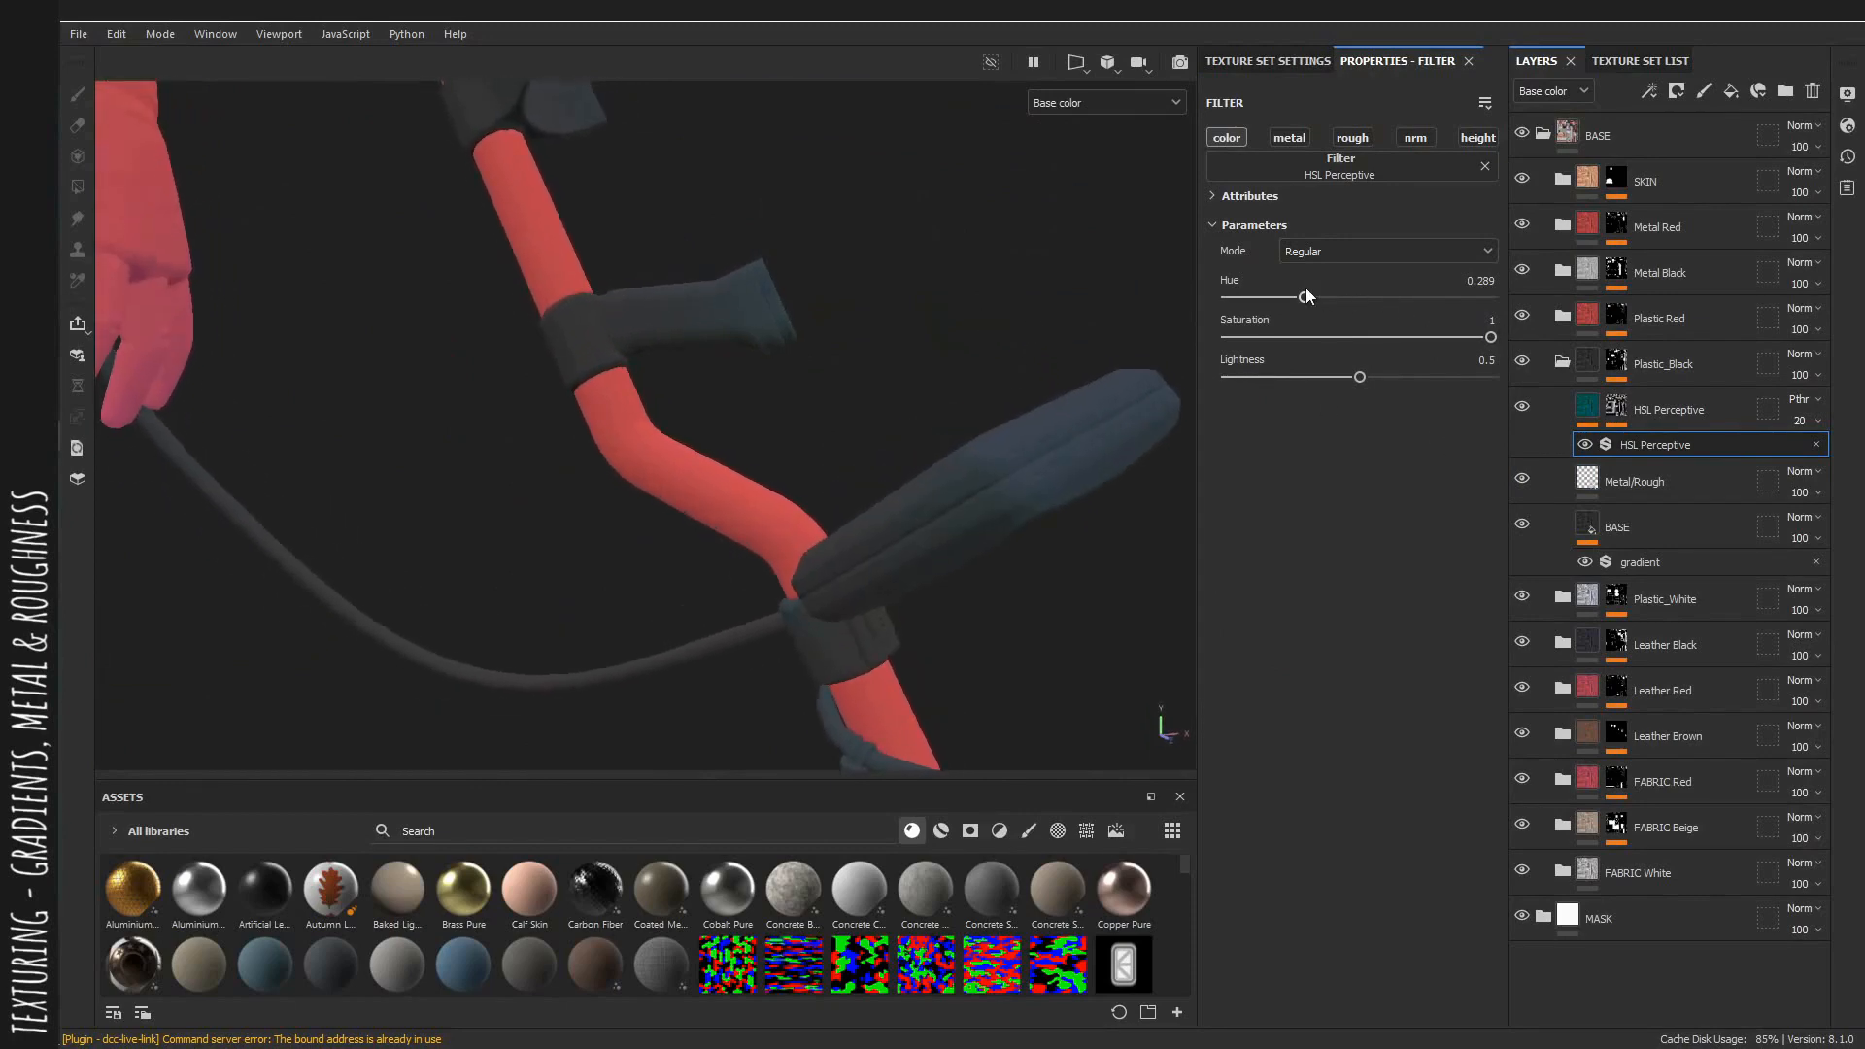
{"action": "left_click_drag", "start_coordinate": [1313, 296], "coordinate": [1327, 296]}
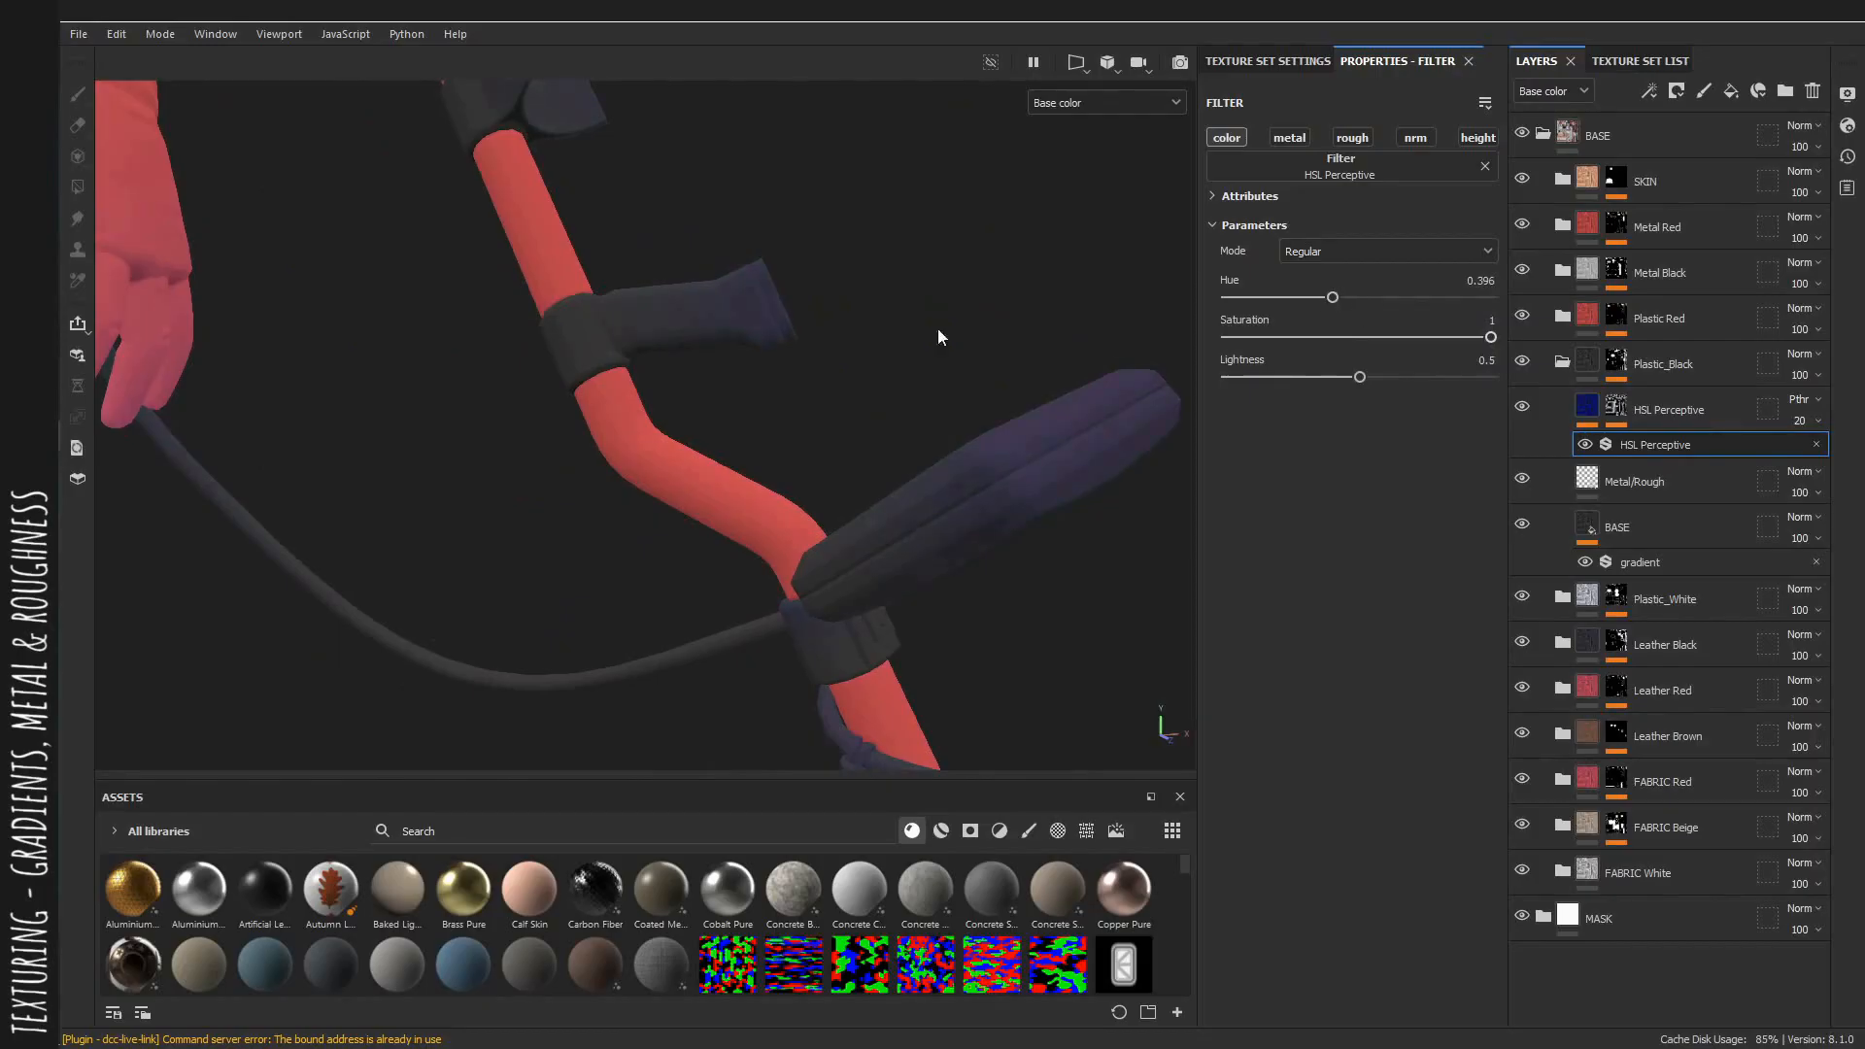
{"action": "left_click_drag", "start_coordinate": [938, 337], "coordinate": [1040, 351], "text": "alt"}
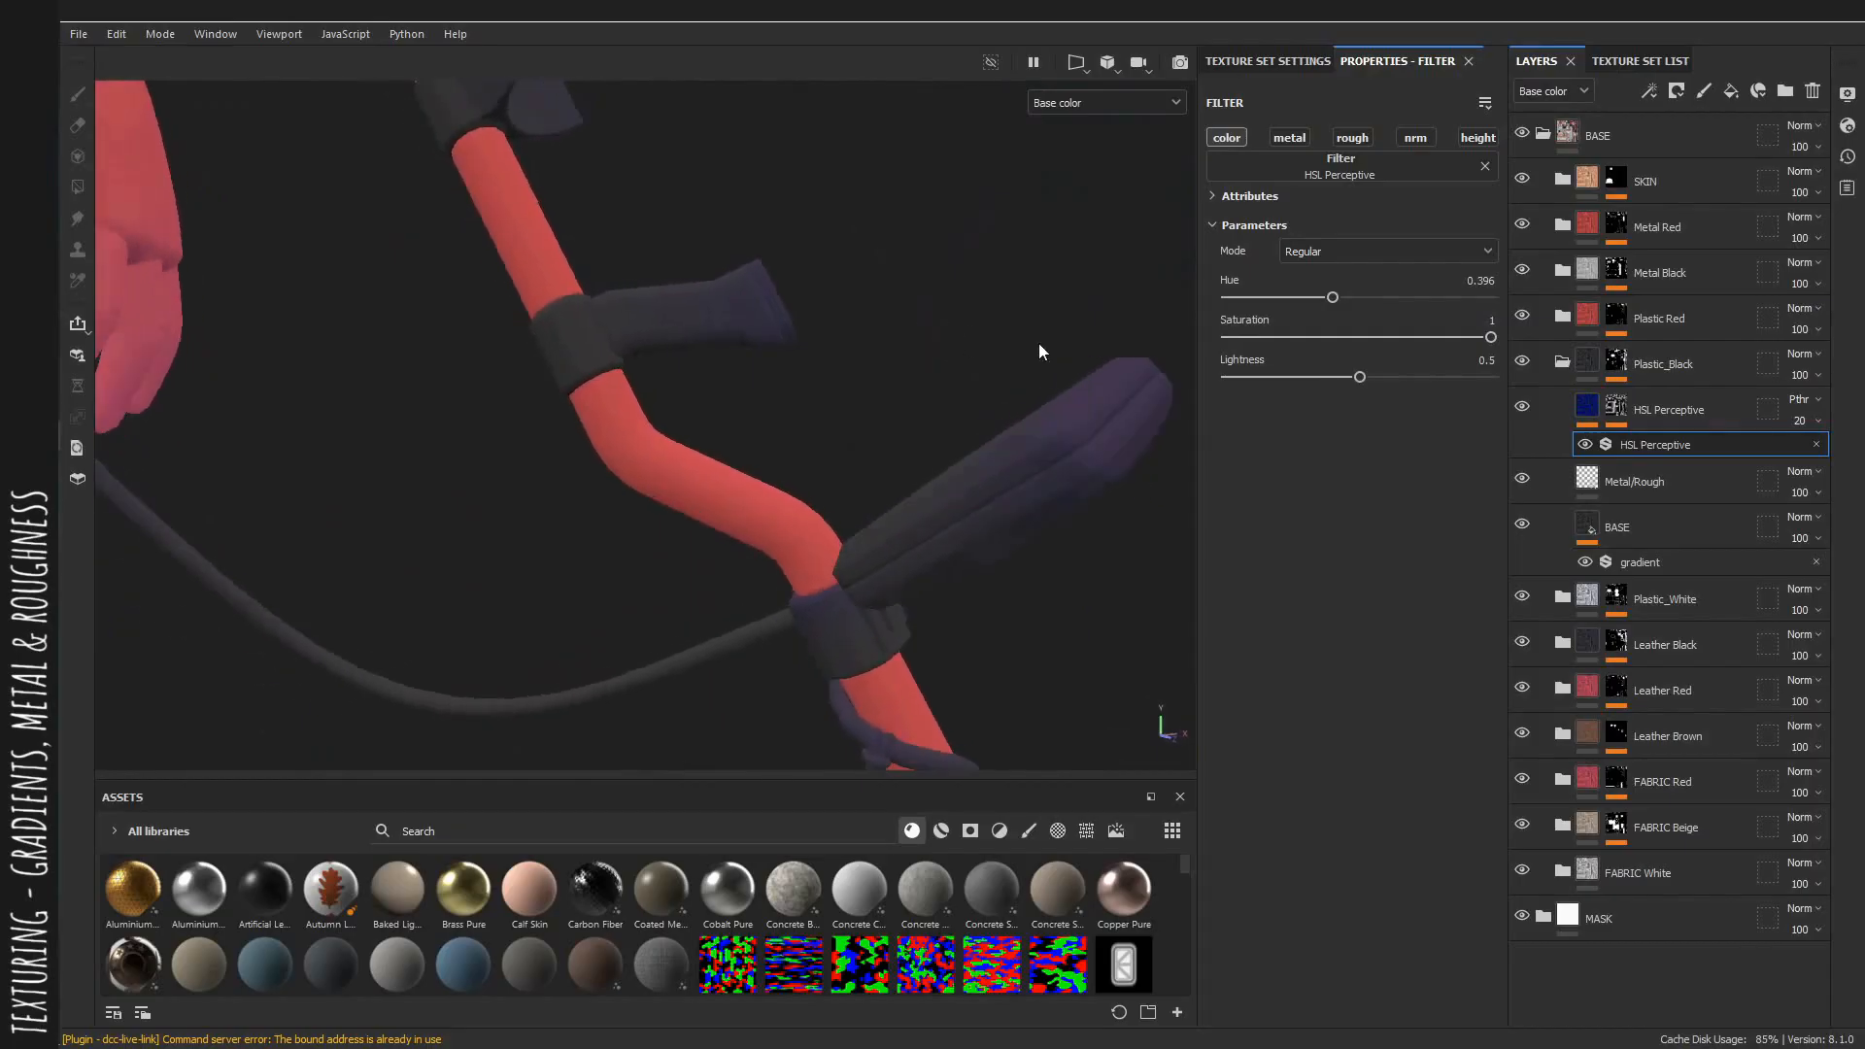
Add a Levels effect to the Plastic_Black HSL layer's mask and adjust its midpoint.
{"action": "left_click", "coordinate": [1616, 407]}
{"action": "right_click", "coordinate": [1659, 448]}
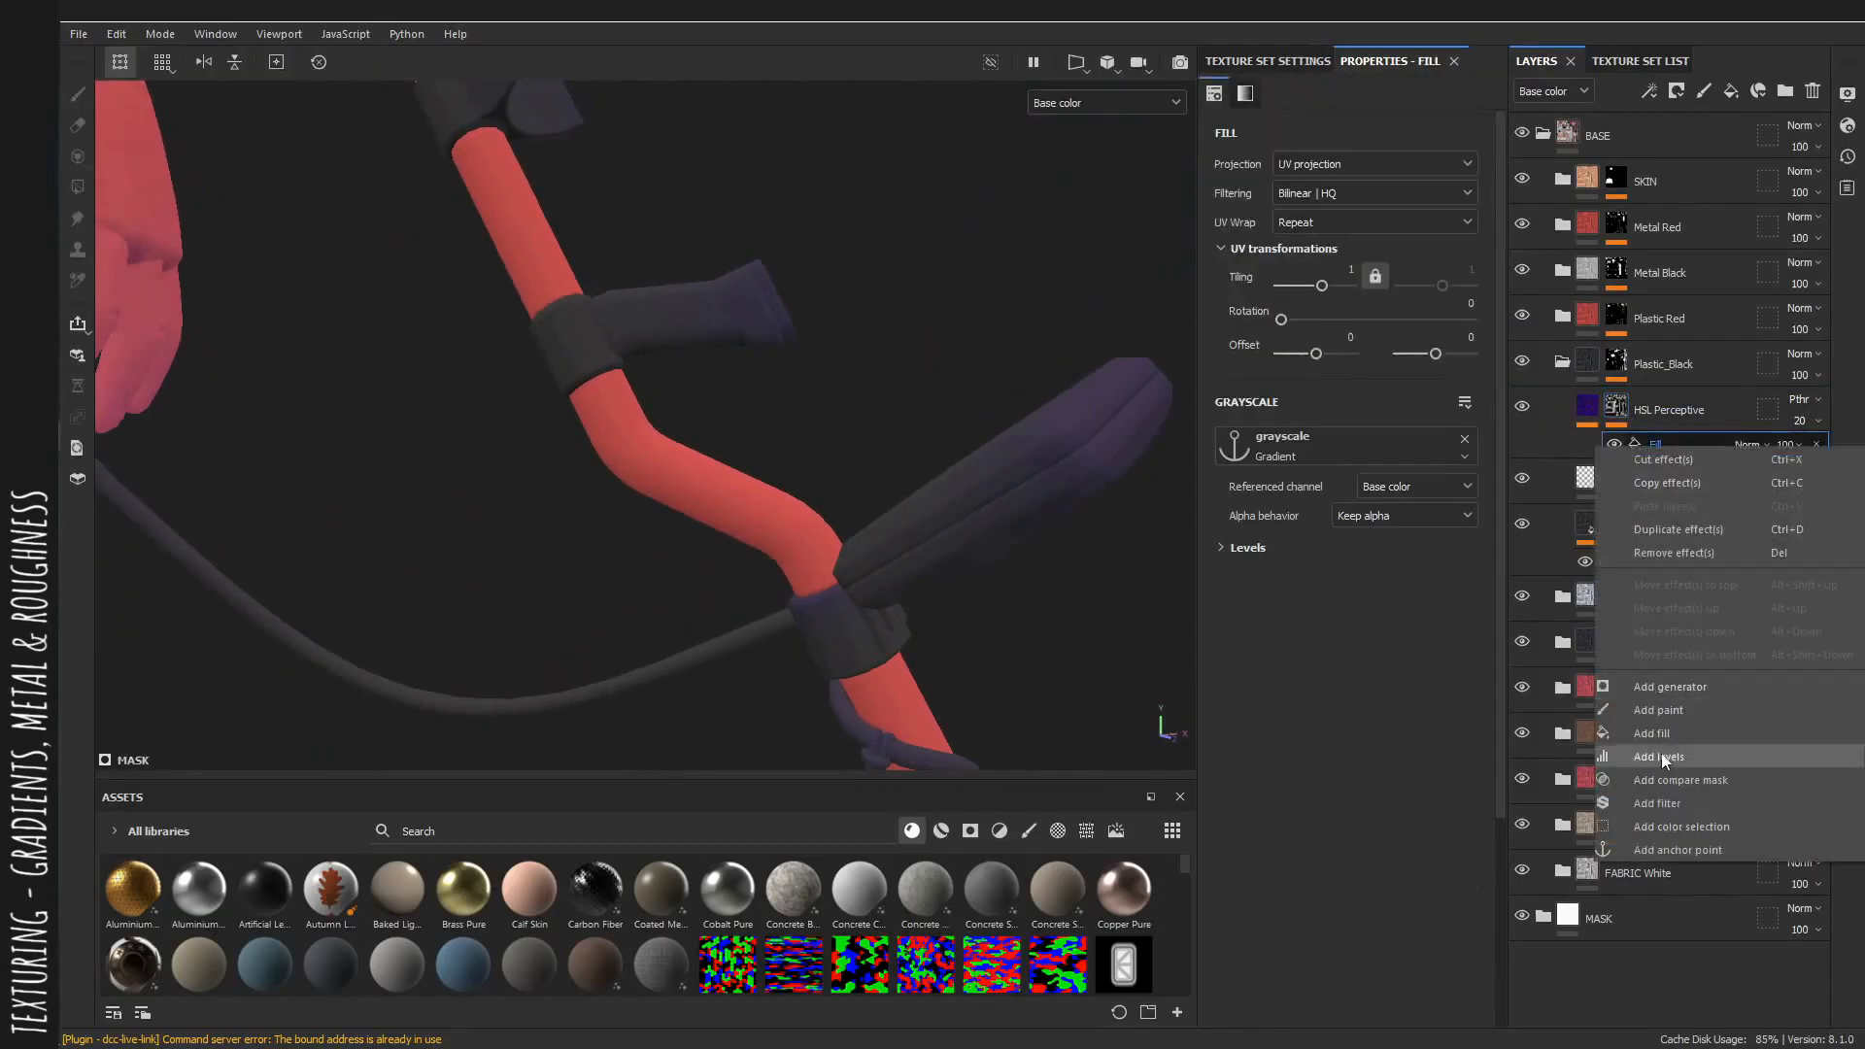
{"action": "left_click", "coordinate": [1664, 756]}
{"action": "left_click_drag", "start_coordinate": [933, 331], "coordinate": [996, 379], "text": "alt"}
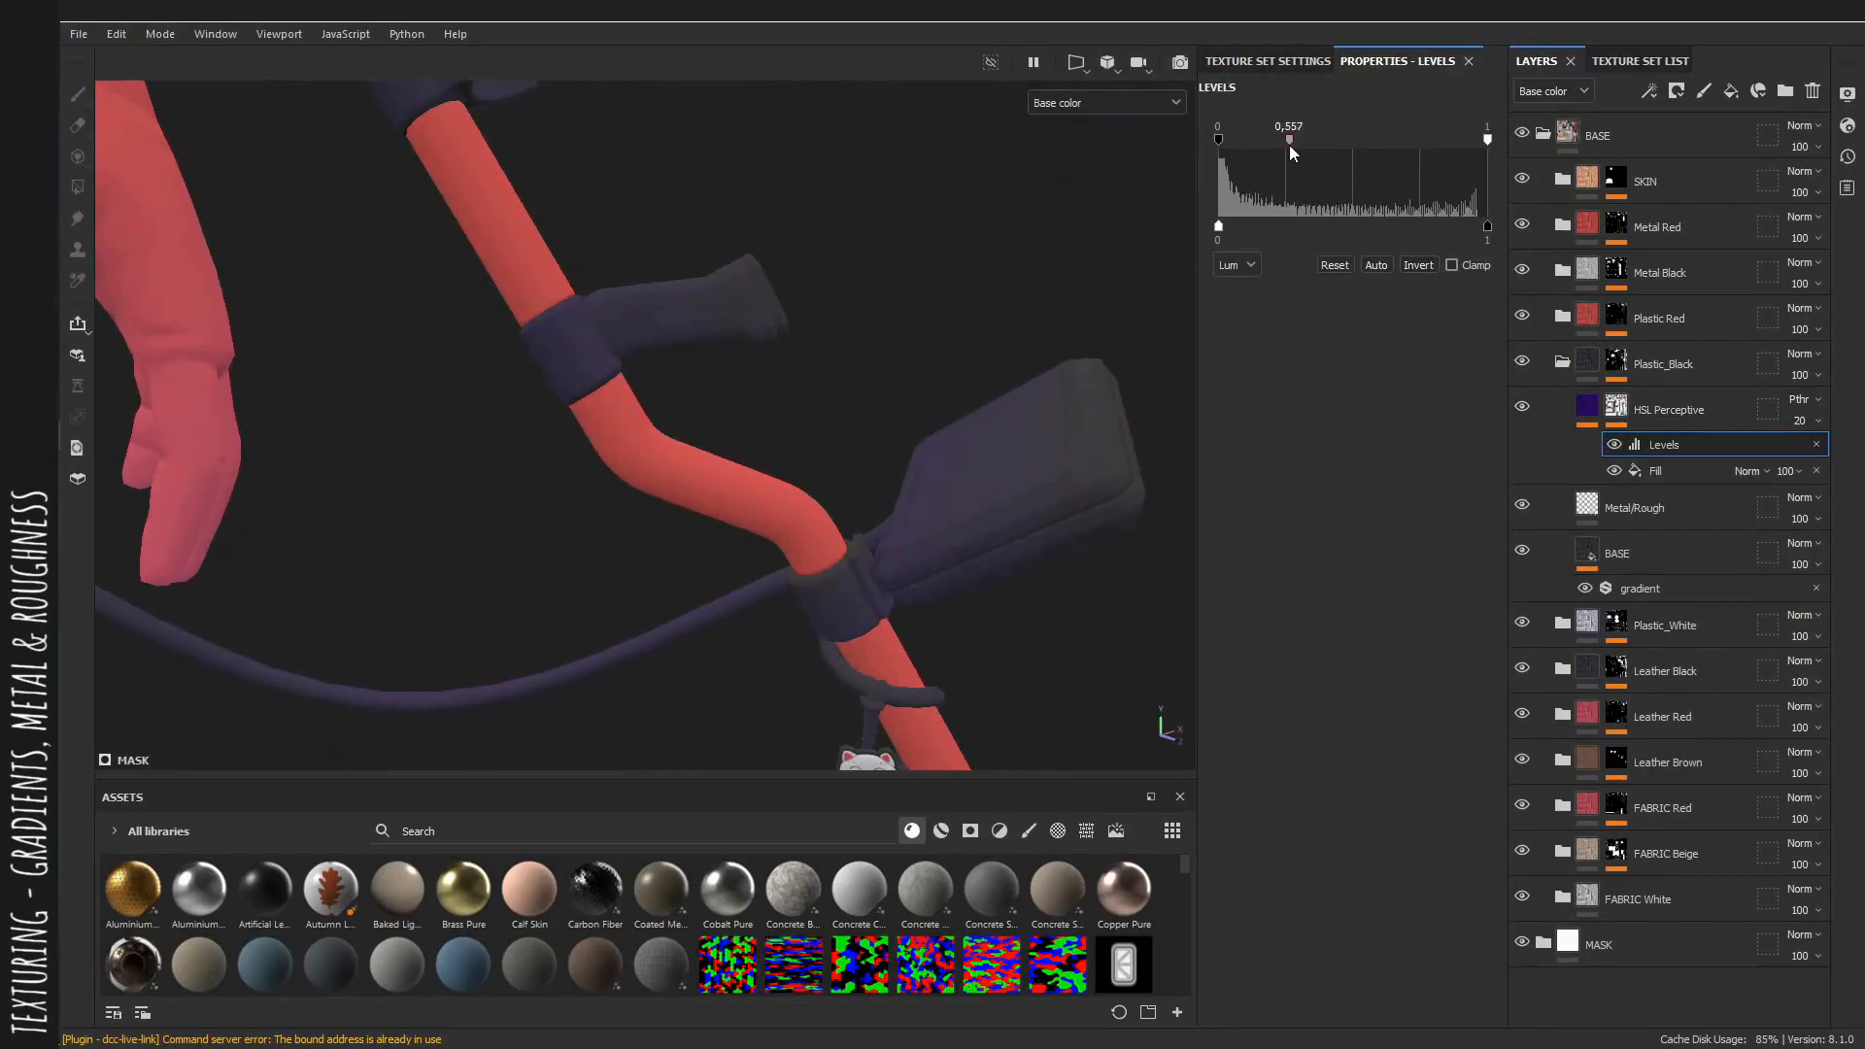
{"action": "left_click_drag", "start_coordinate": [1290, 142], "coordinate": [1286, 142]}
Set the Plastic_Black HSL filter's lightness to 0.596.
{"action": "left_click", "coordinate": [1588, 407]}
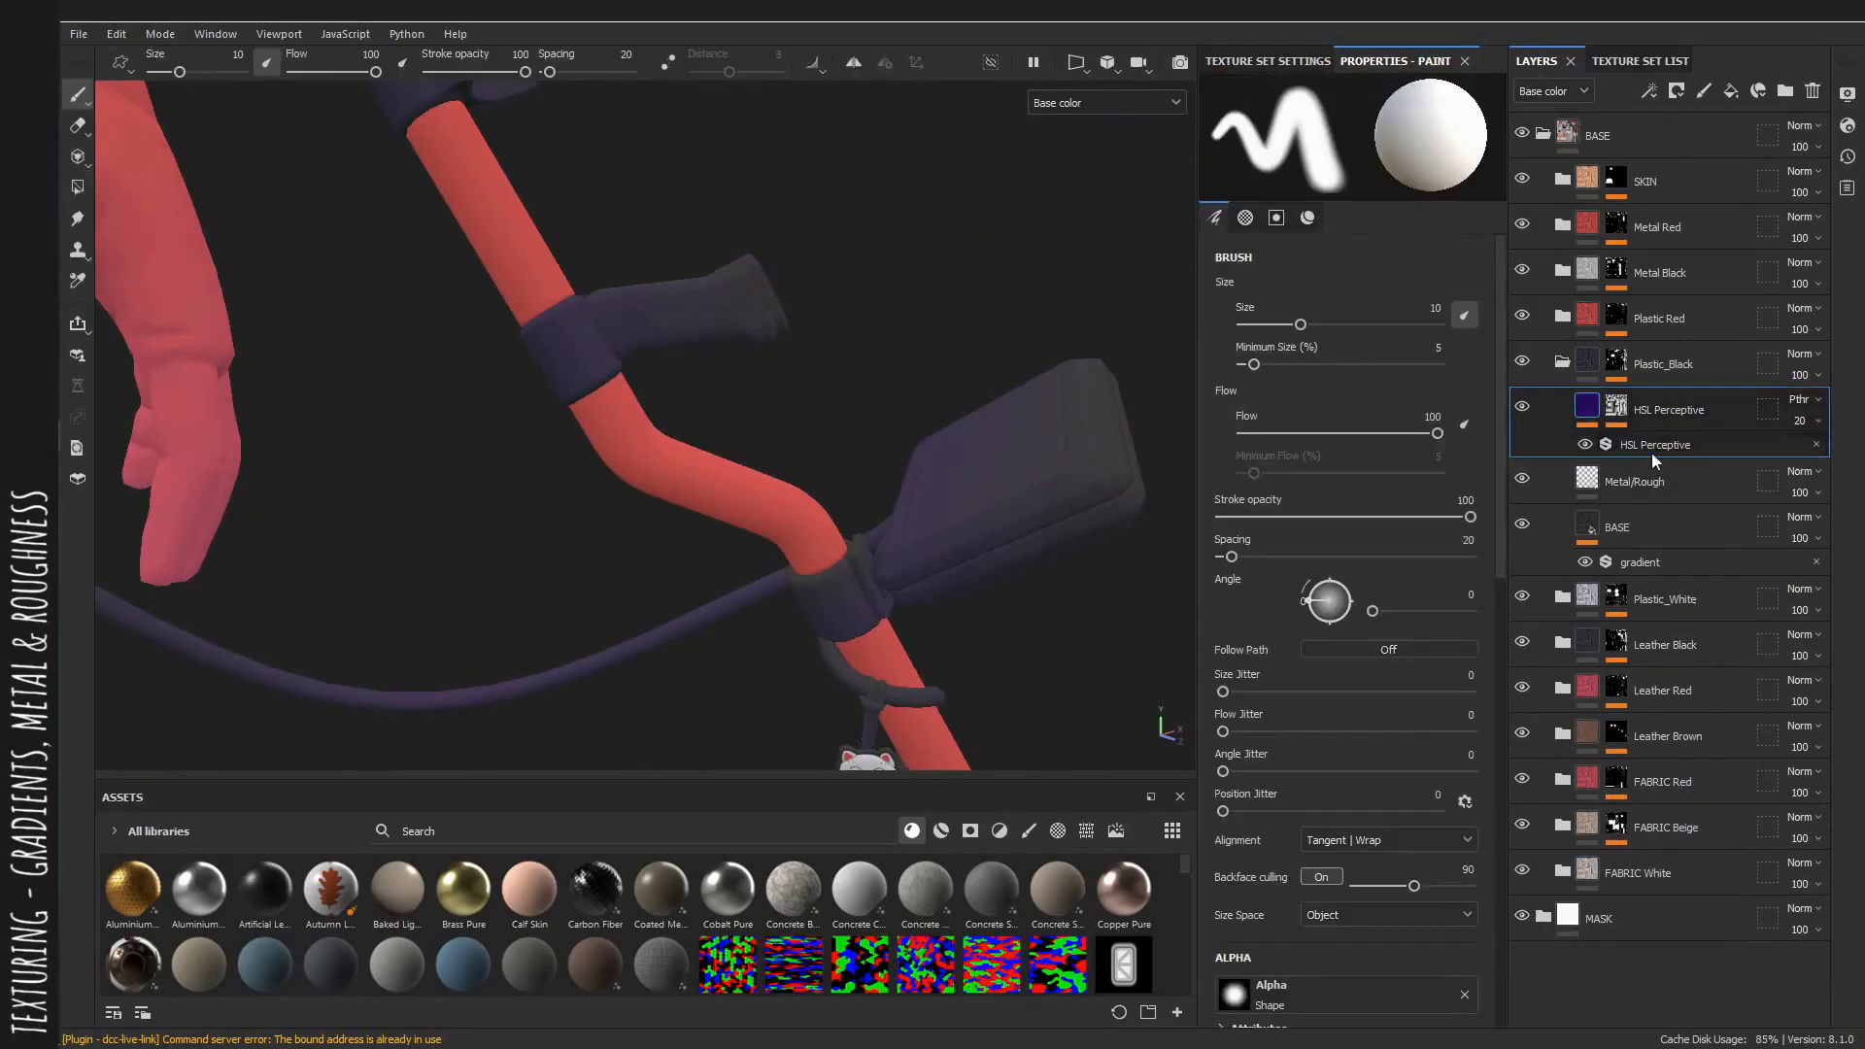
{"action": "left_click", "coordinate": [1652, 447]}
{"action": "left_click_drag", "start_coordinate": [903, 291], "coordinate": [865, 301], "text": "alt"}
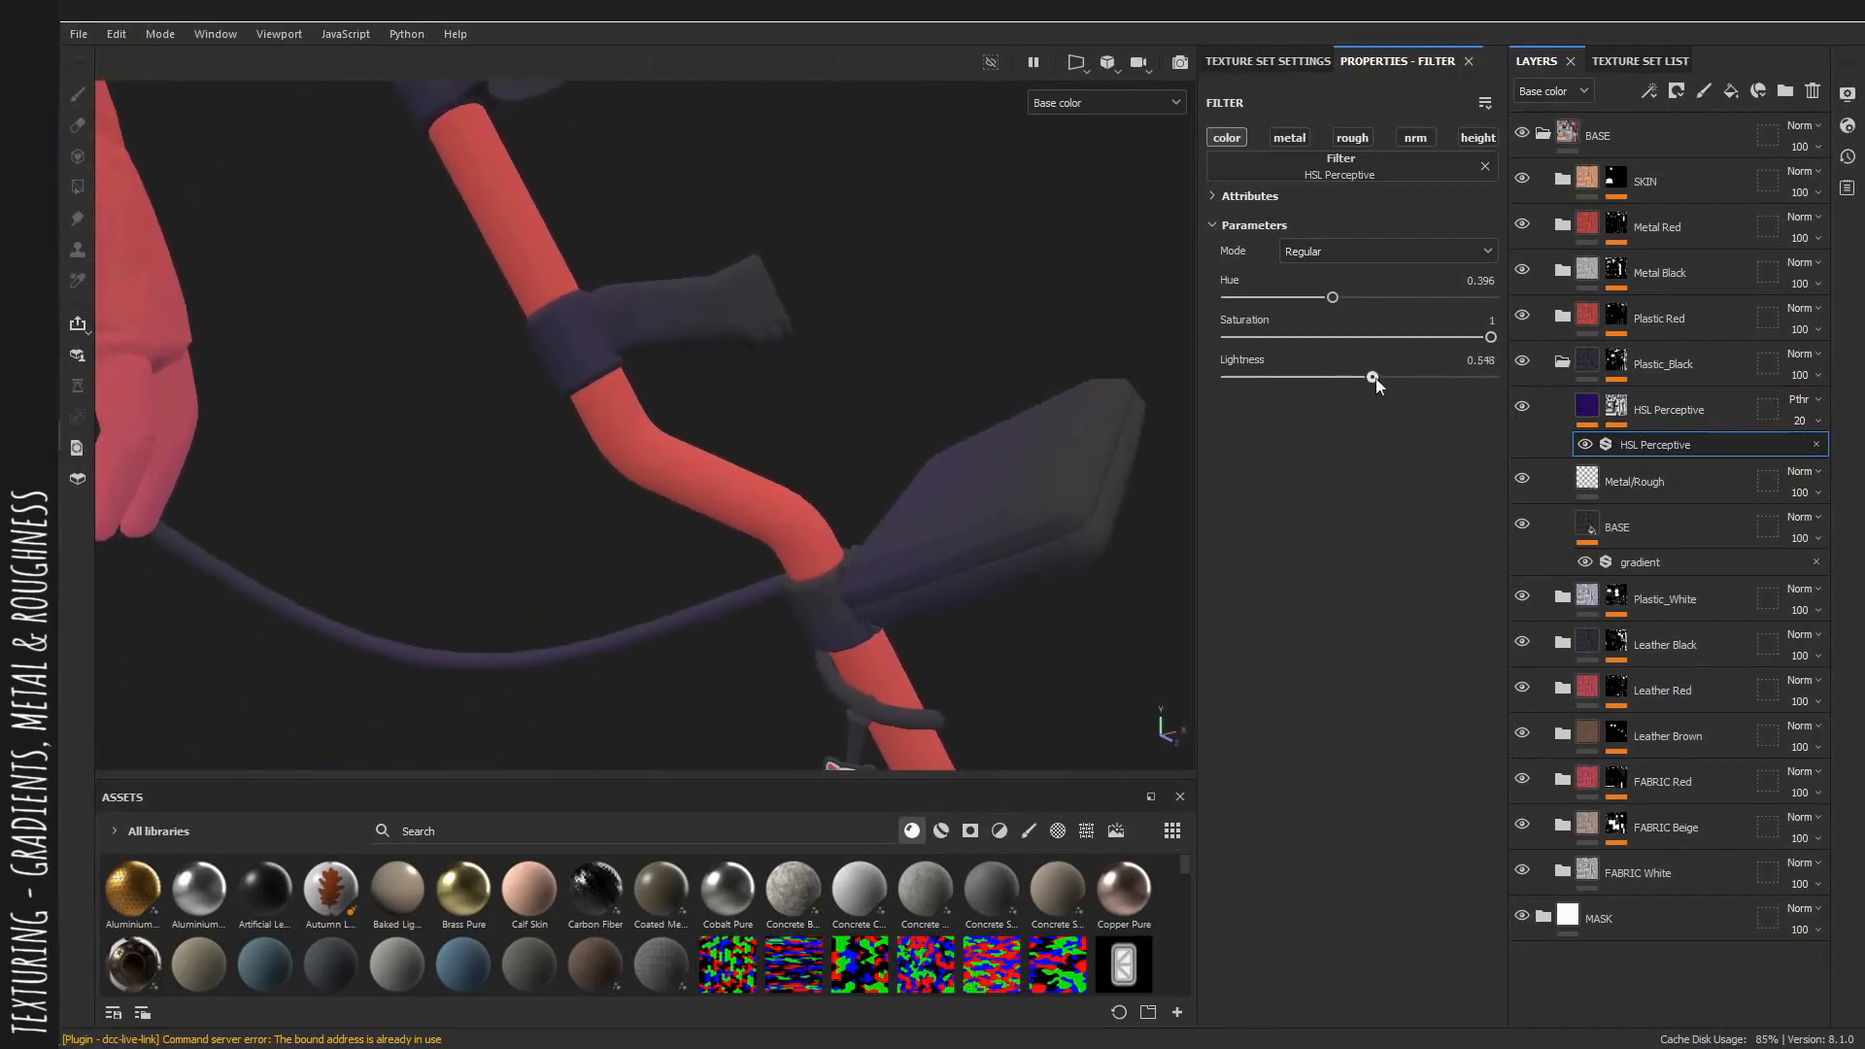
{"action": "left_click_drag", "start_coordinate": [1393, 379], "coordinate": [1385, 379]}
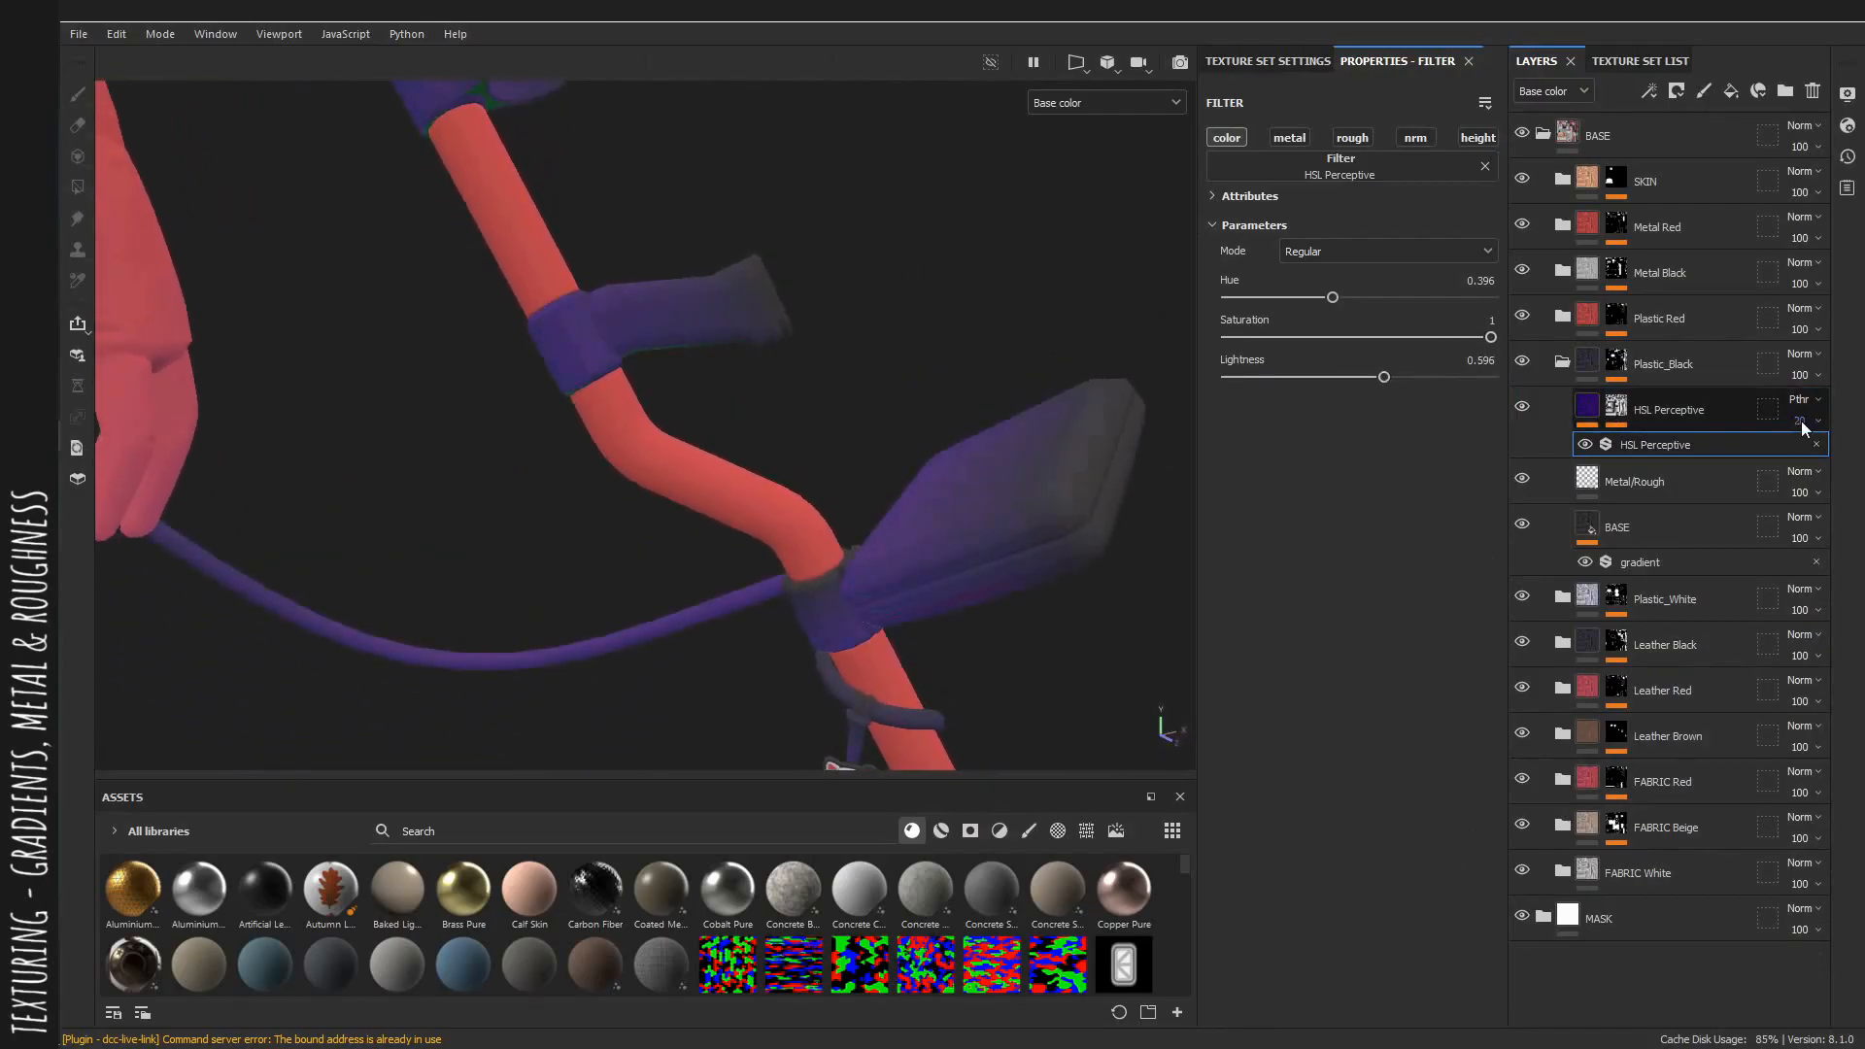
Set the Plastic_Black HSL layer's opacity to 6.
{"action": "left_click_drag", "start_coordinate": [1790, 457], "coordinate": [1786, 457]}
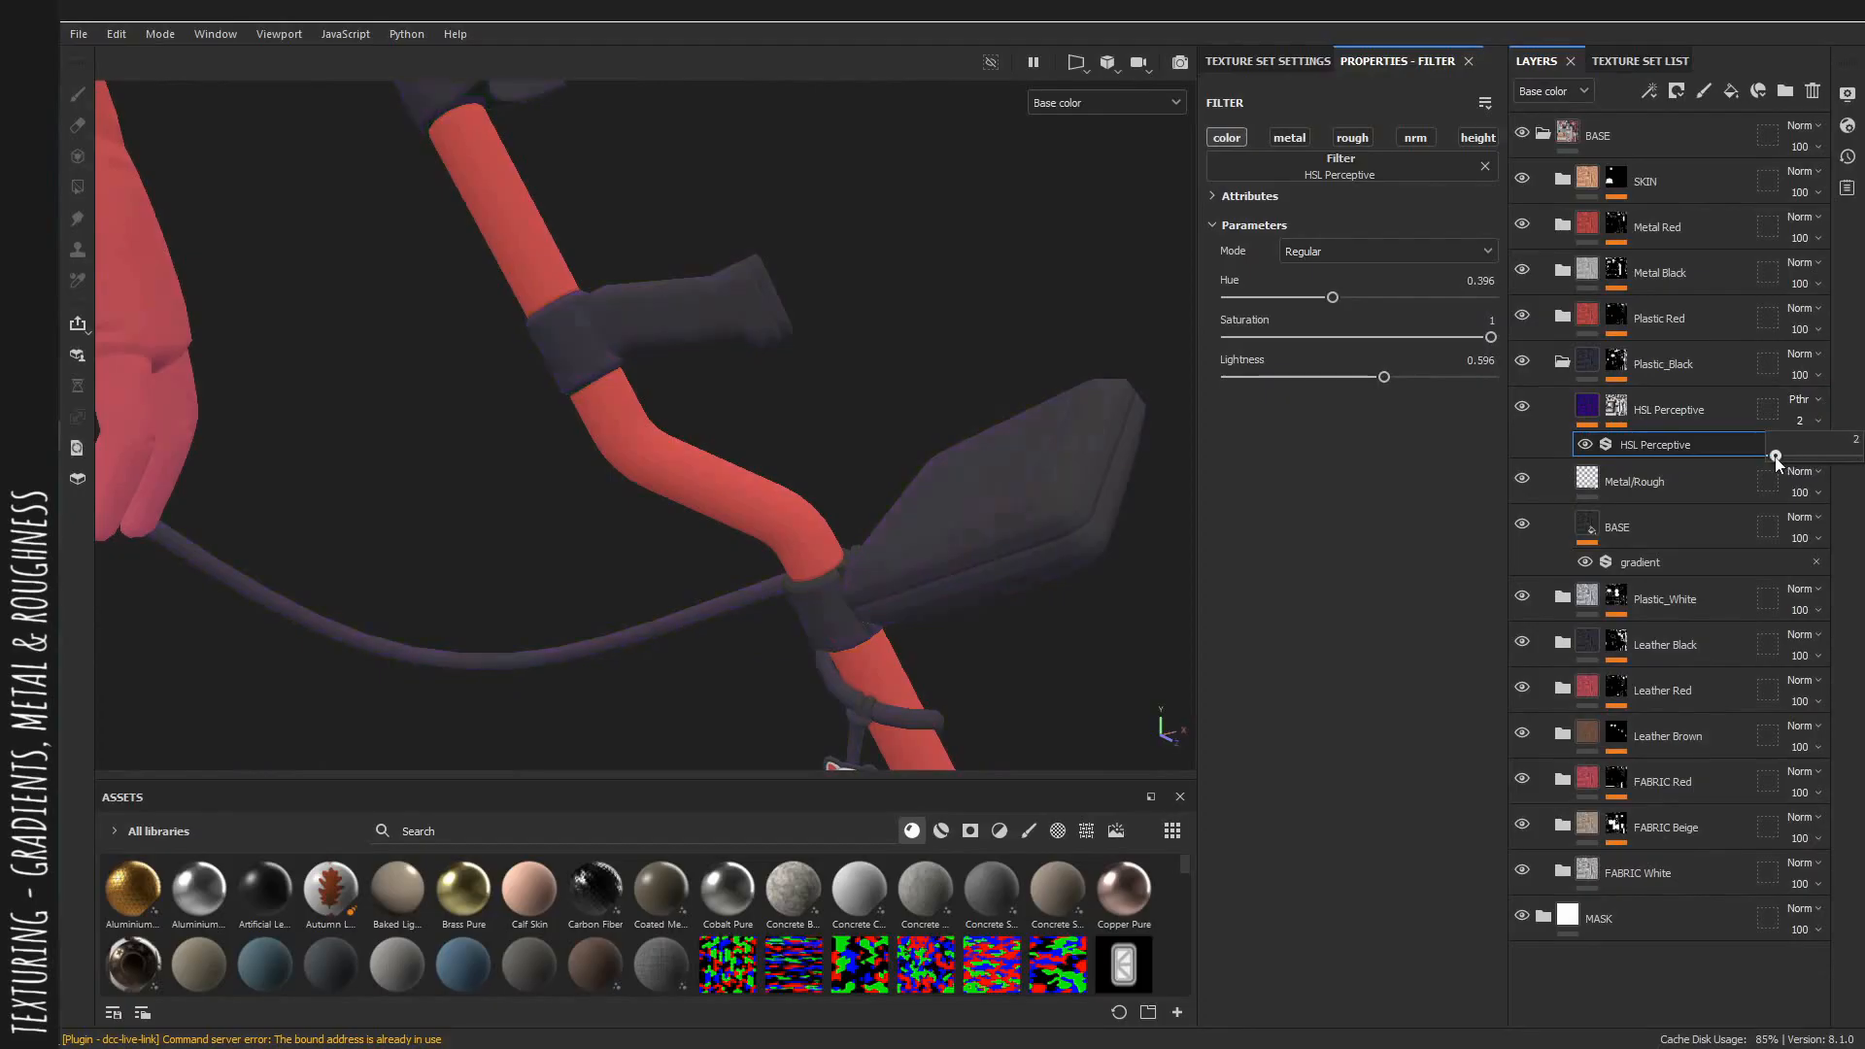
{"action": "left_click_drag", "start_coordinate": [1047, 414], "coordinate": [224, 275], "text": "alt"}
{"action": "right_click_drag", "start_coordinate": [951, 354], "coordinate": [485, 337], "text": "alt"}
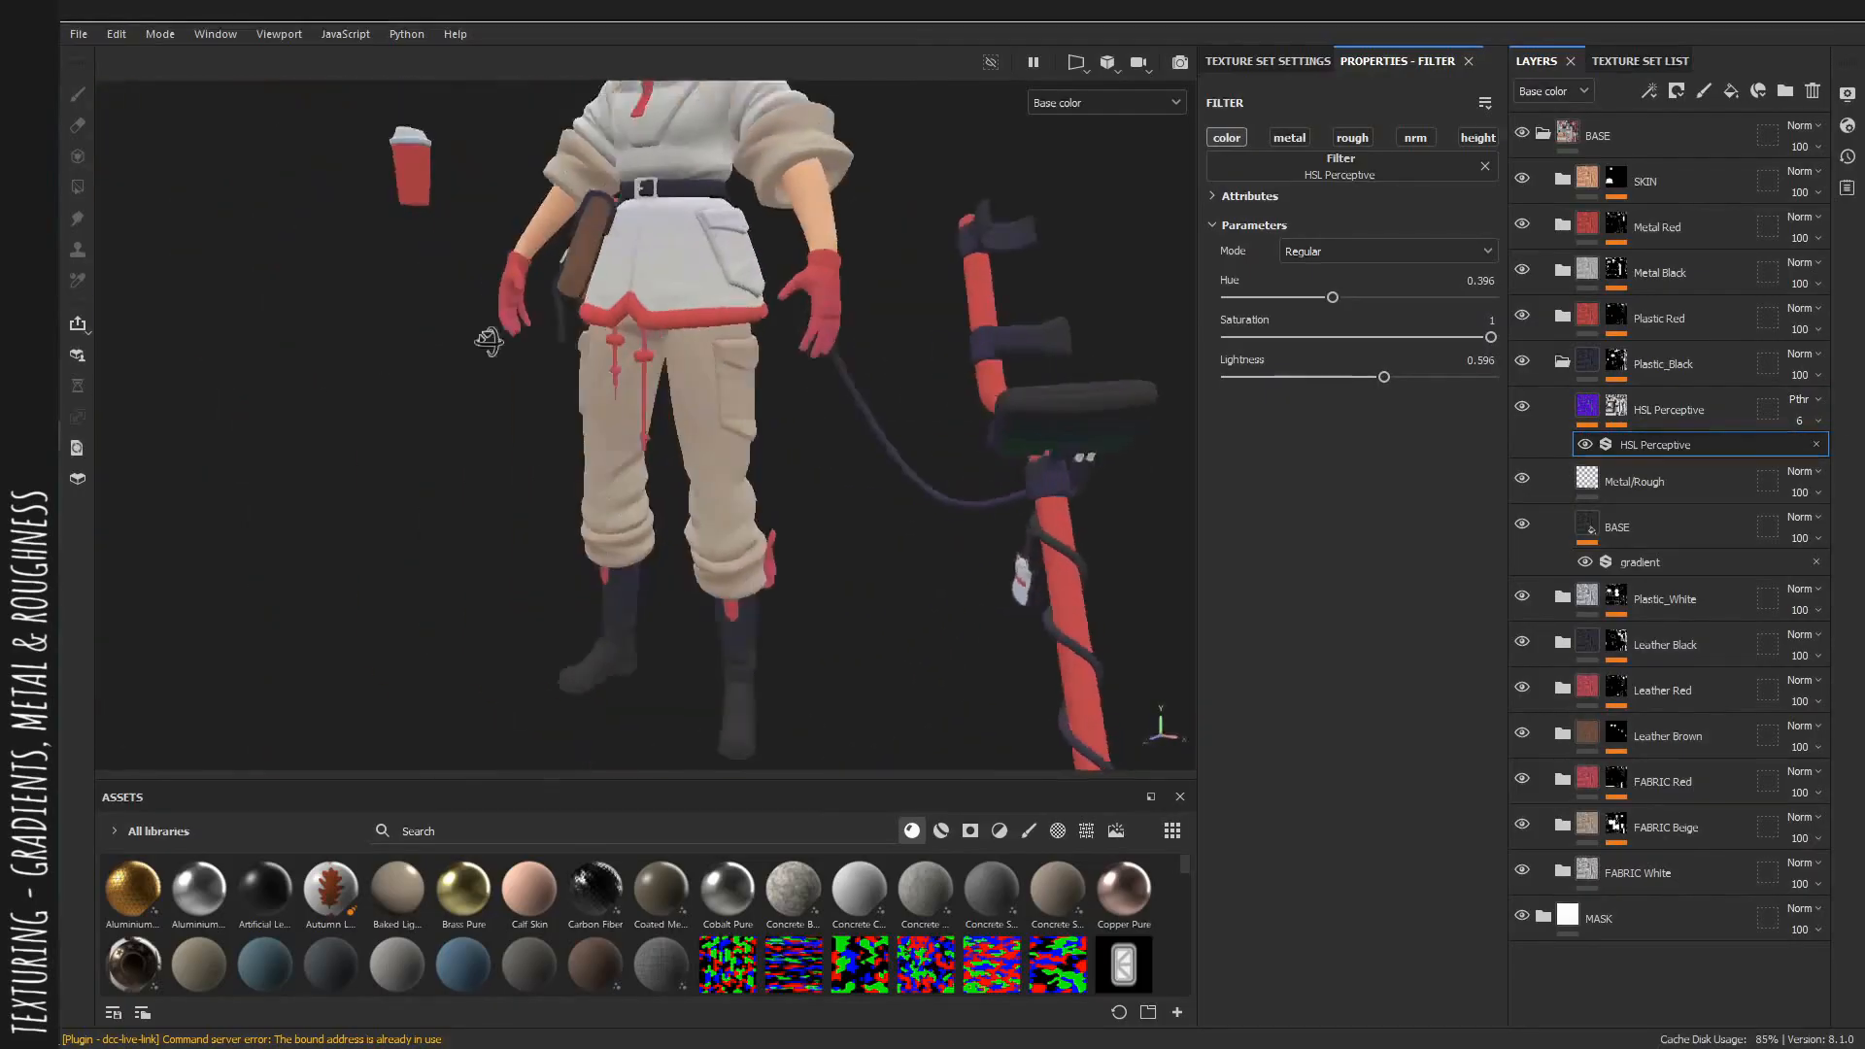
{"action": "left_click_drag", "start_coordinate": [485, 337], "coordinate": [922, 453], "text": "alt"}
Set the Plastic_Black HSL filter's saturation to 0.785 in the base color view.
{"action": "key", "text": "m"}
{"action": "right_click_drag", "start_coordinate": [880, 433], "coordinate": [960, 433], "text": "shift"}
{"action": "key", "text": "c"}
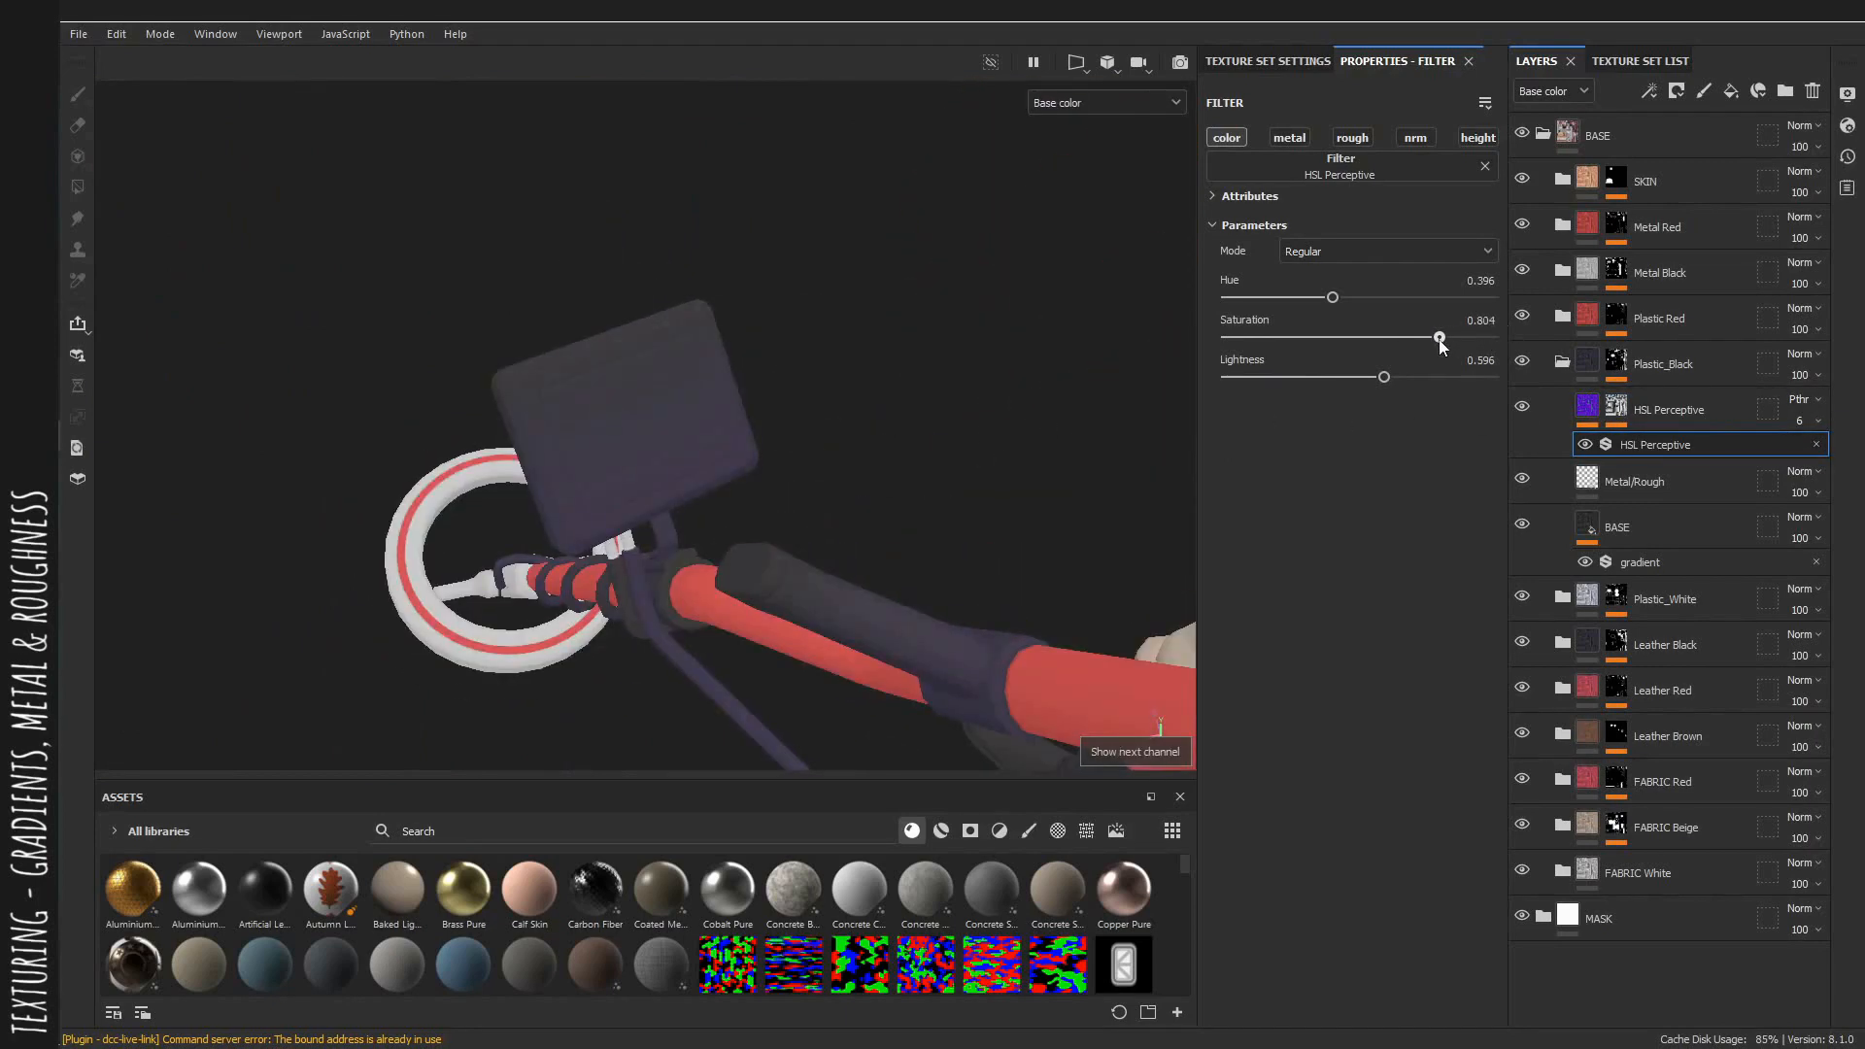
{"action": "left_click_drag", "start_coordinate": [730, 478], "coordinate": [824, 391], "text": "alt"}
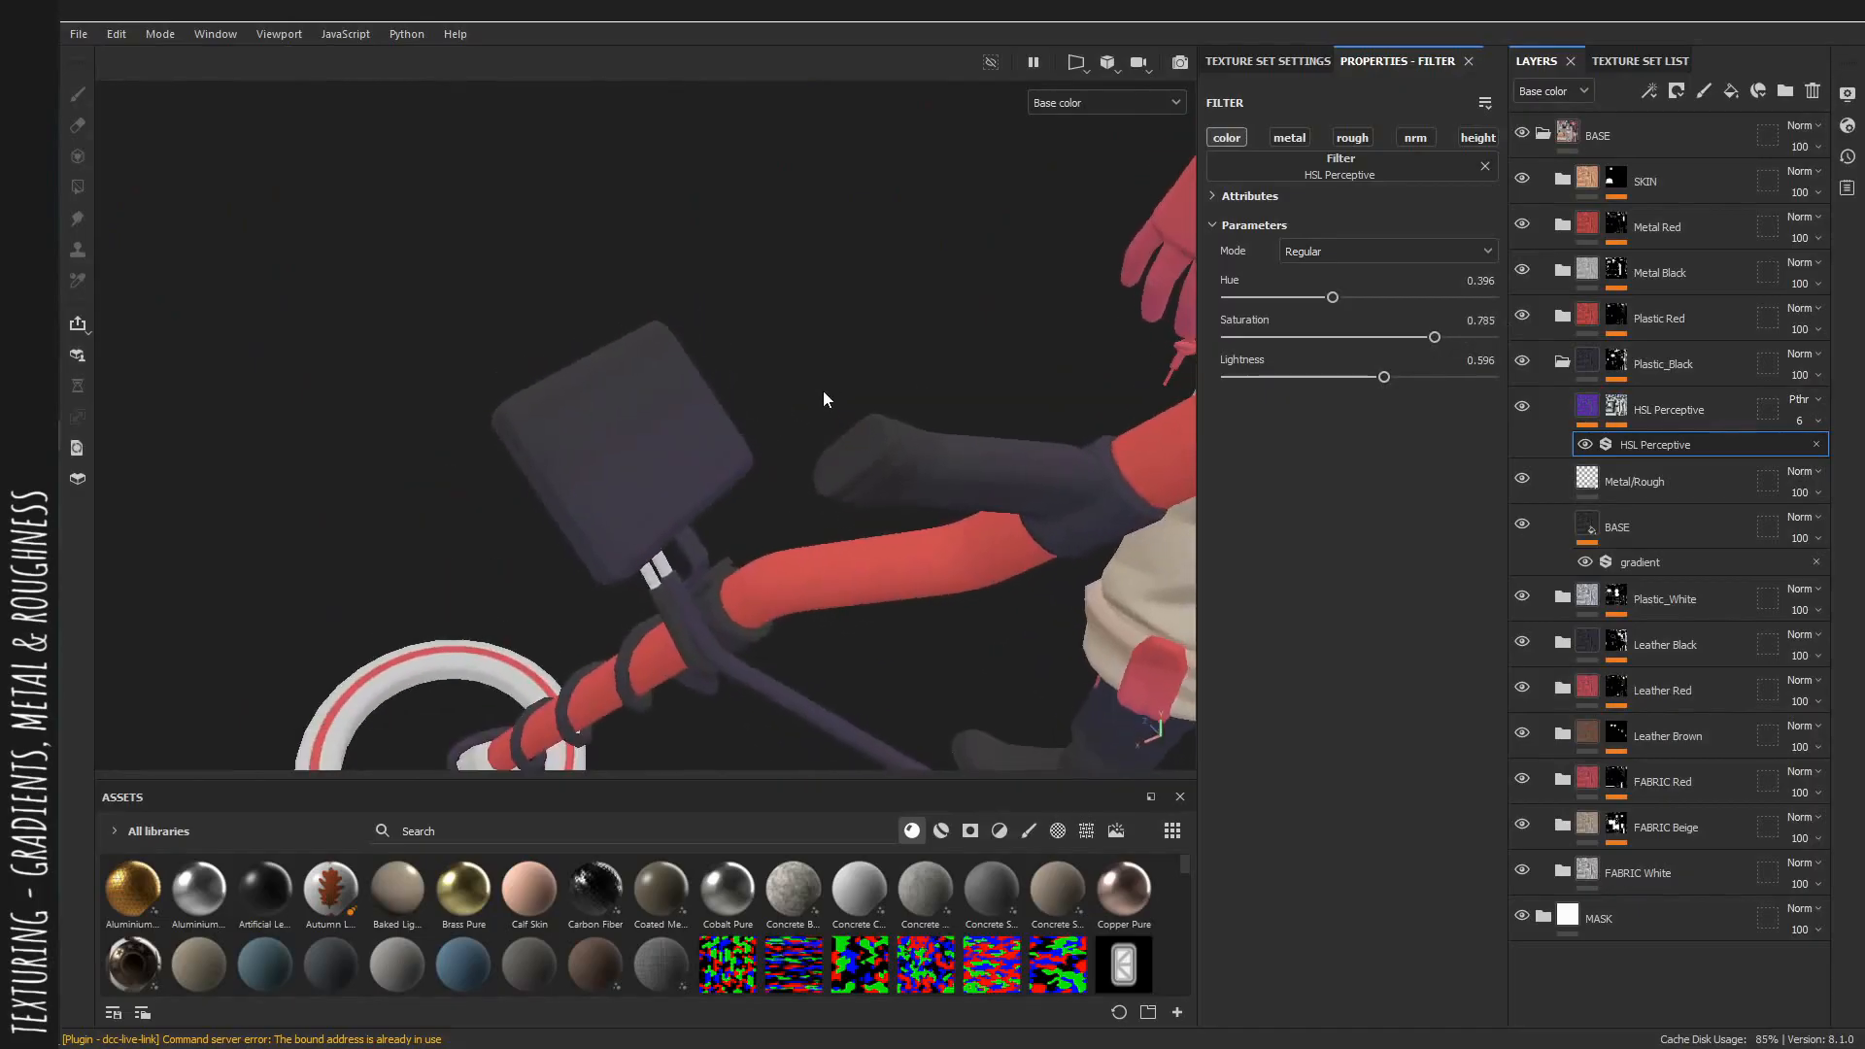
Set the roughness of the Plastic Red group's Metal/Rough fill layer to 0.3697.
{"action": "key", "text": "m"}
{"action": "key", "text": "c"}
{"action": "key", "text": "f"}
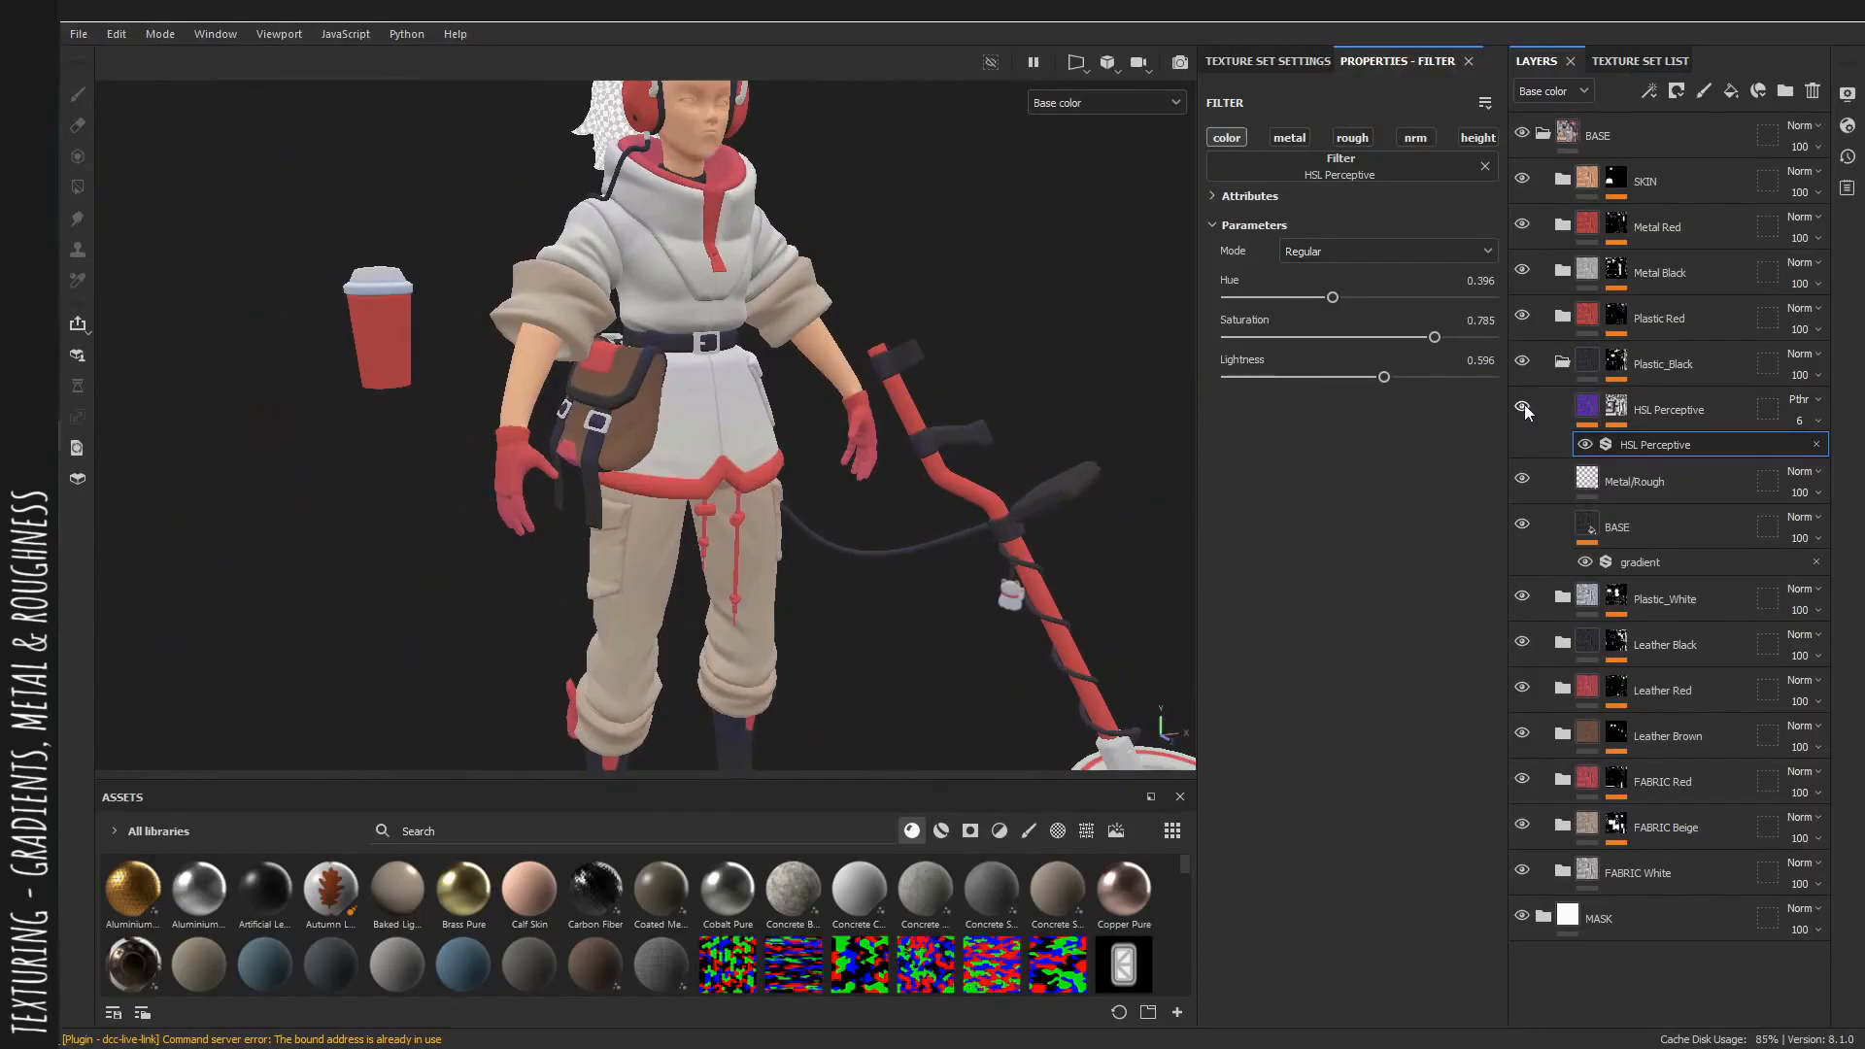
{"action": "scroll", "coordinate": [974, 486], "scroll_direction": "up", "scroll_amount": 2}
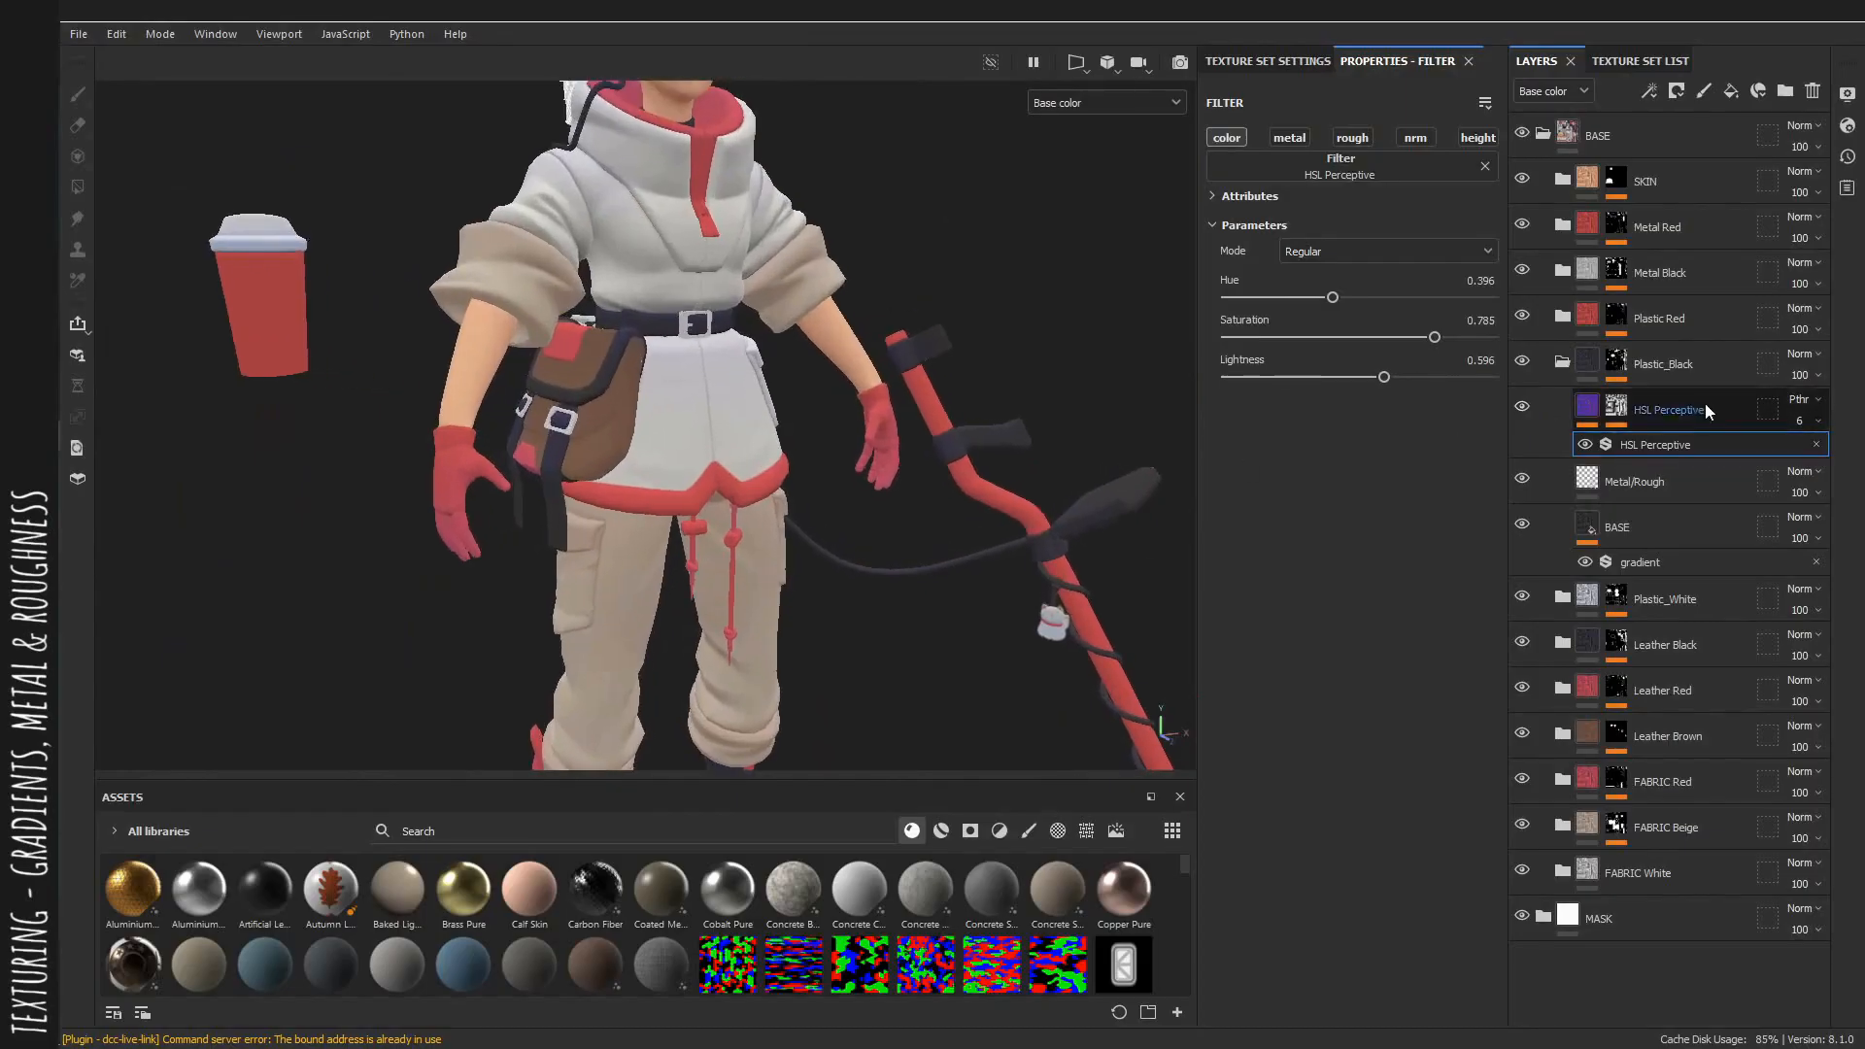
{"action": "left_click", "coordinate": [1560, 363]}
{"action": "left_click", "coordinate": [1562, 318]}
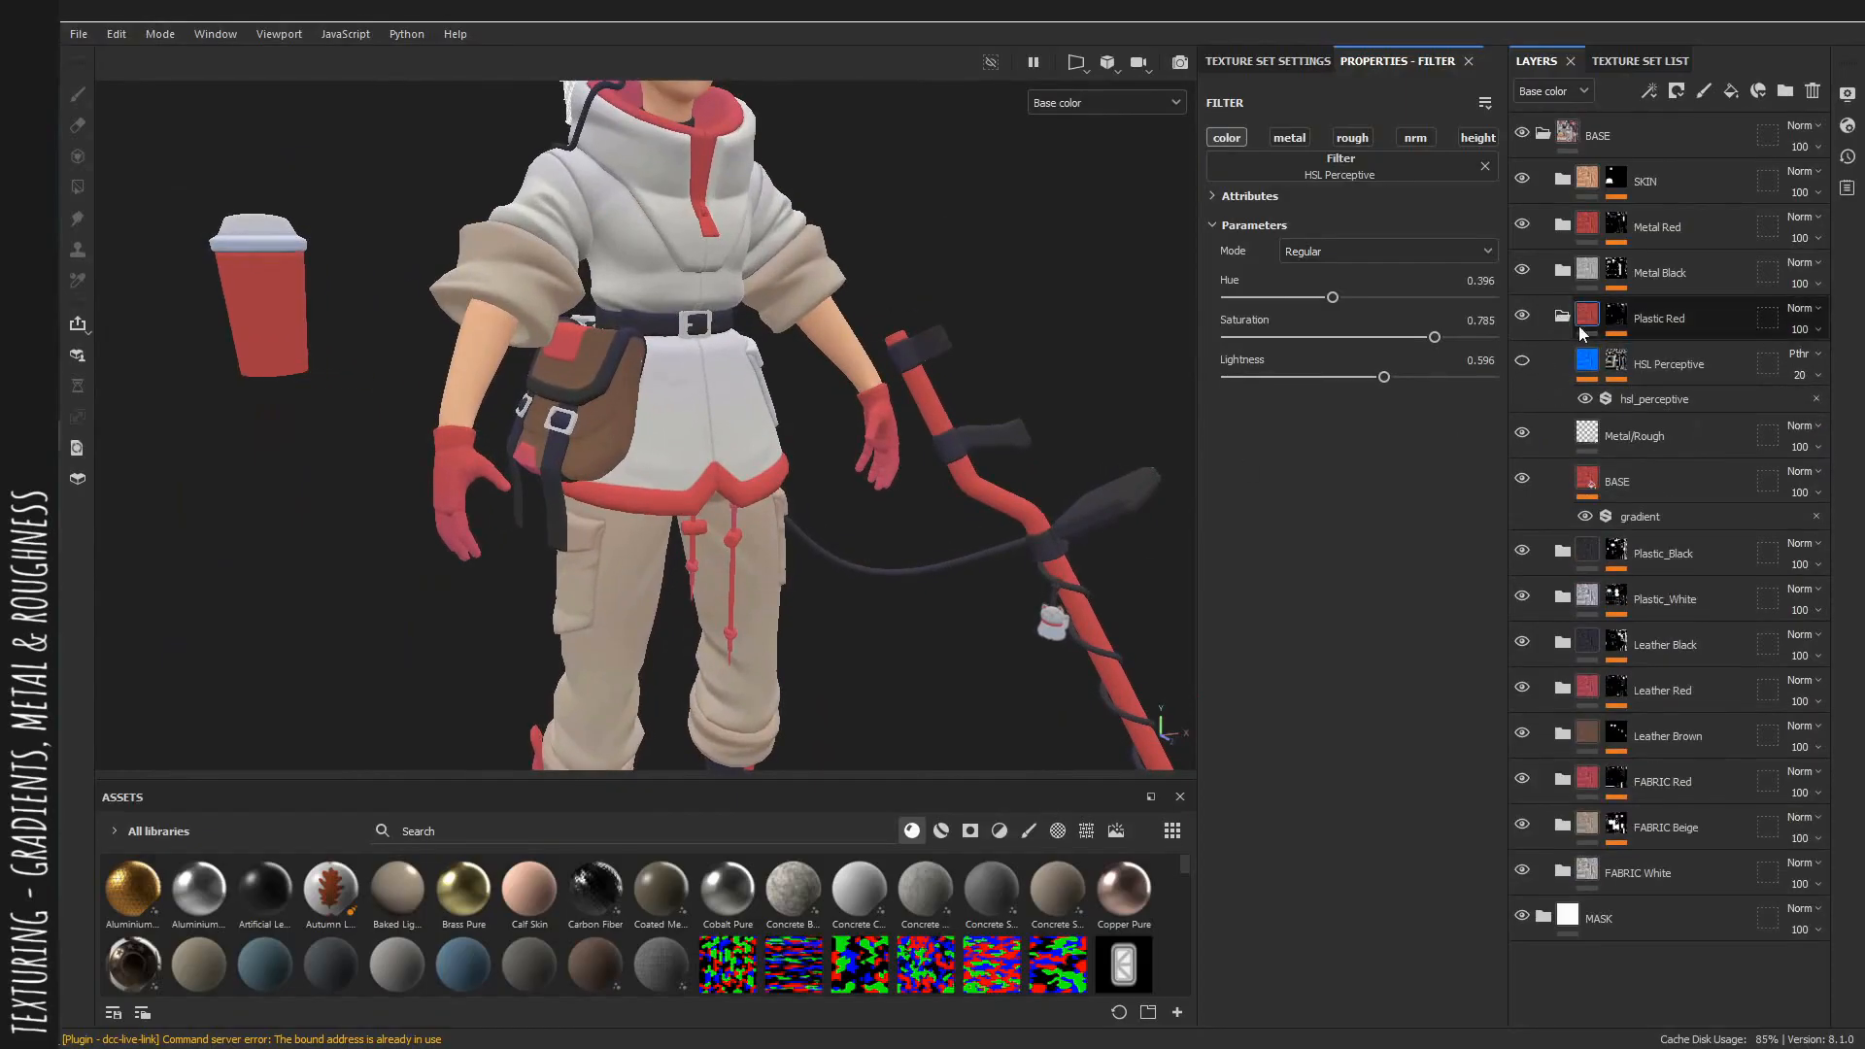
{"action": "key", "text": "m"}
{"action": "left_click_drag", "start_coordinate": [725, 371], "coordinate": [442, 400], "text": "alt"}
{"action": "middle_click_drag", "start_coordinate": [442, 400], "coordinate": [624, 346], "text": "alt"}
{"action": "right_click_drag", "start_coordinate": [624, 346], "coordinate": [907, 469], "text": "alt"}
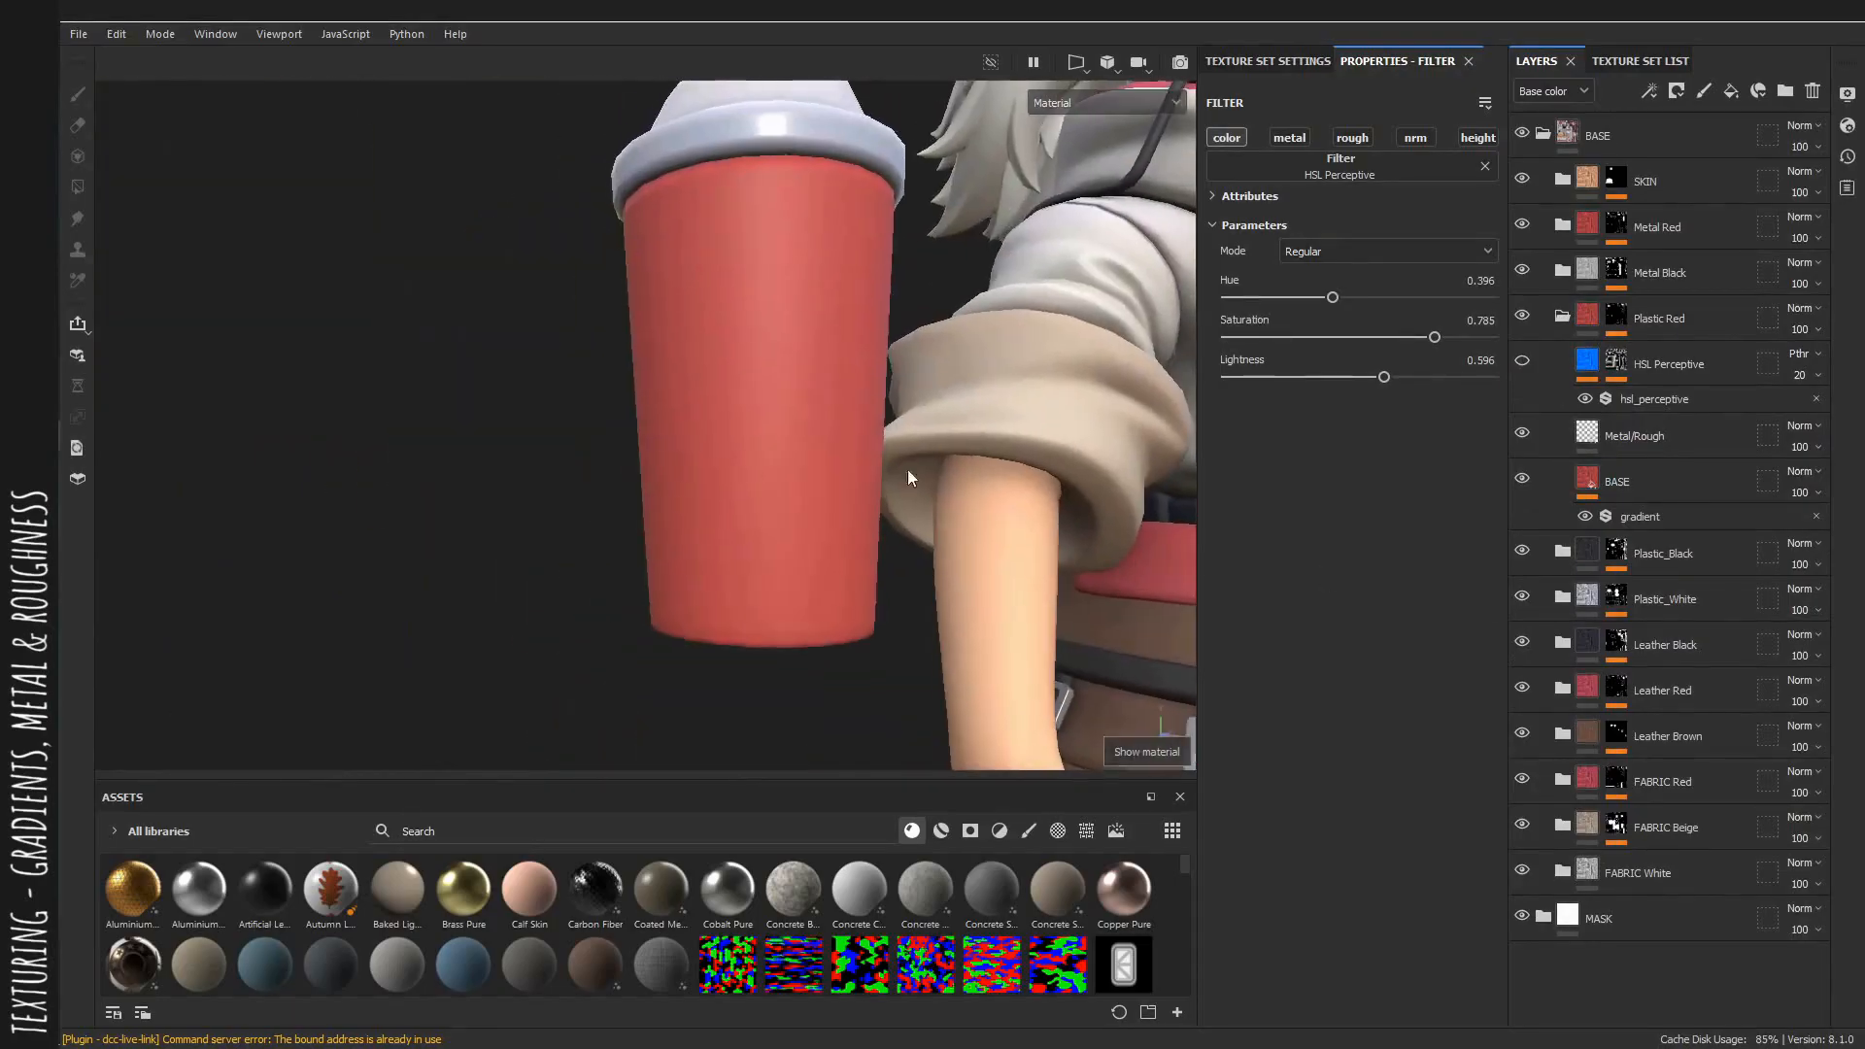
{"action": "left_click", "coordinate": [1657, 427]}
{"action": "mouse_move", "coordinate": [1326, 670]}
{"action": "left_mouse_down"}
{"action": "mouse_move", "coordinate": [1272, 672]}
{"action": "mouse_move", "coordinate": [1384, 673]}
{"action": "mouse_move", "coordinate": [1278, 678]}
{"action": "mouse_move", "coordinate": [1314, 674]}
{"action": "mouse_move", "coordinate": [1298, 678]}
{"action": "left_mouse_up"}
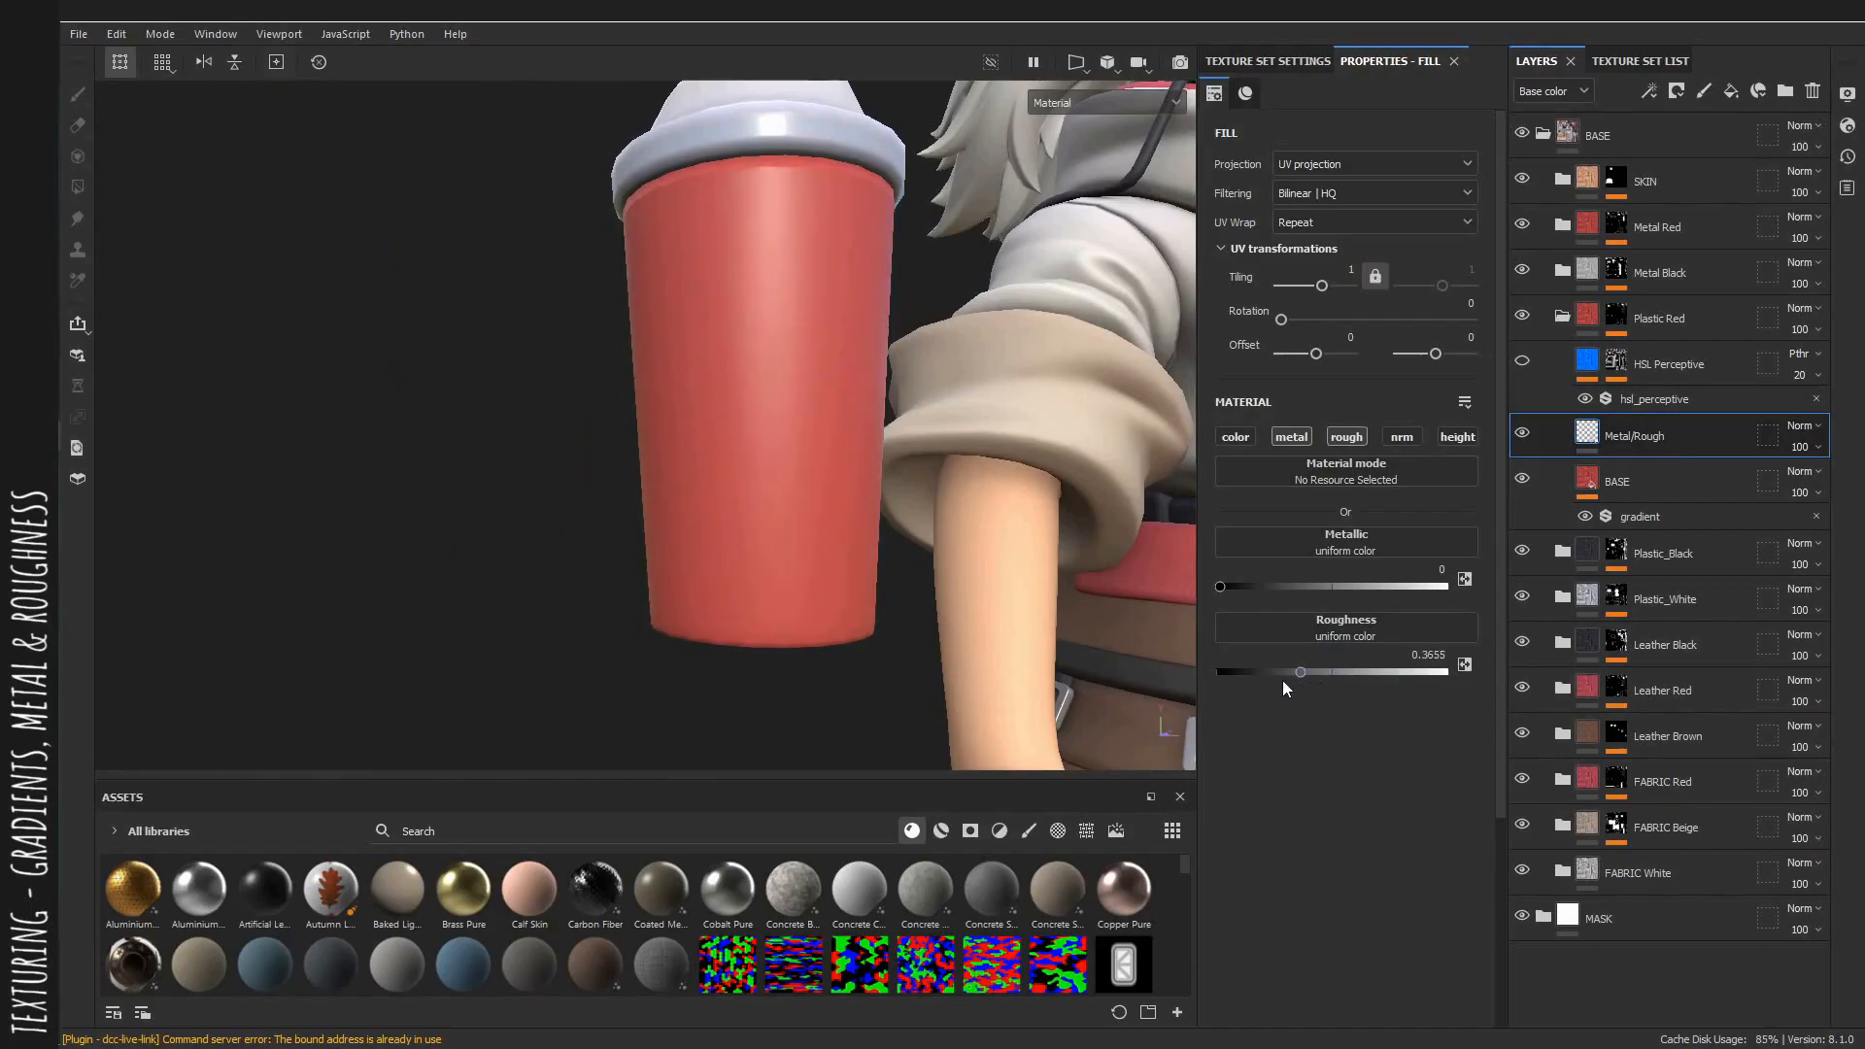
{"action": "left_click_drag", "start_coordinate": [947, 544], "coordinate": [851, 529], "text": "alt"}
{"action": "left_click_drag", "start_coordinate": [873, 143], "coordinate": [823, 197], "text": "alt"}
{"action": "left_click_drag", "start_coordinate": [1313, 680], "coordinate": [1302, 672]}
{"action": "left_click_drag", "start_coordinate": [961, 427], "coordinate": [908, 369], "text": "alt"}
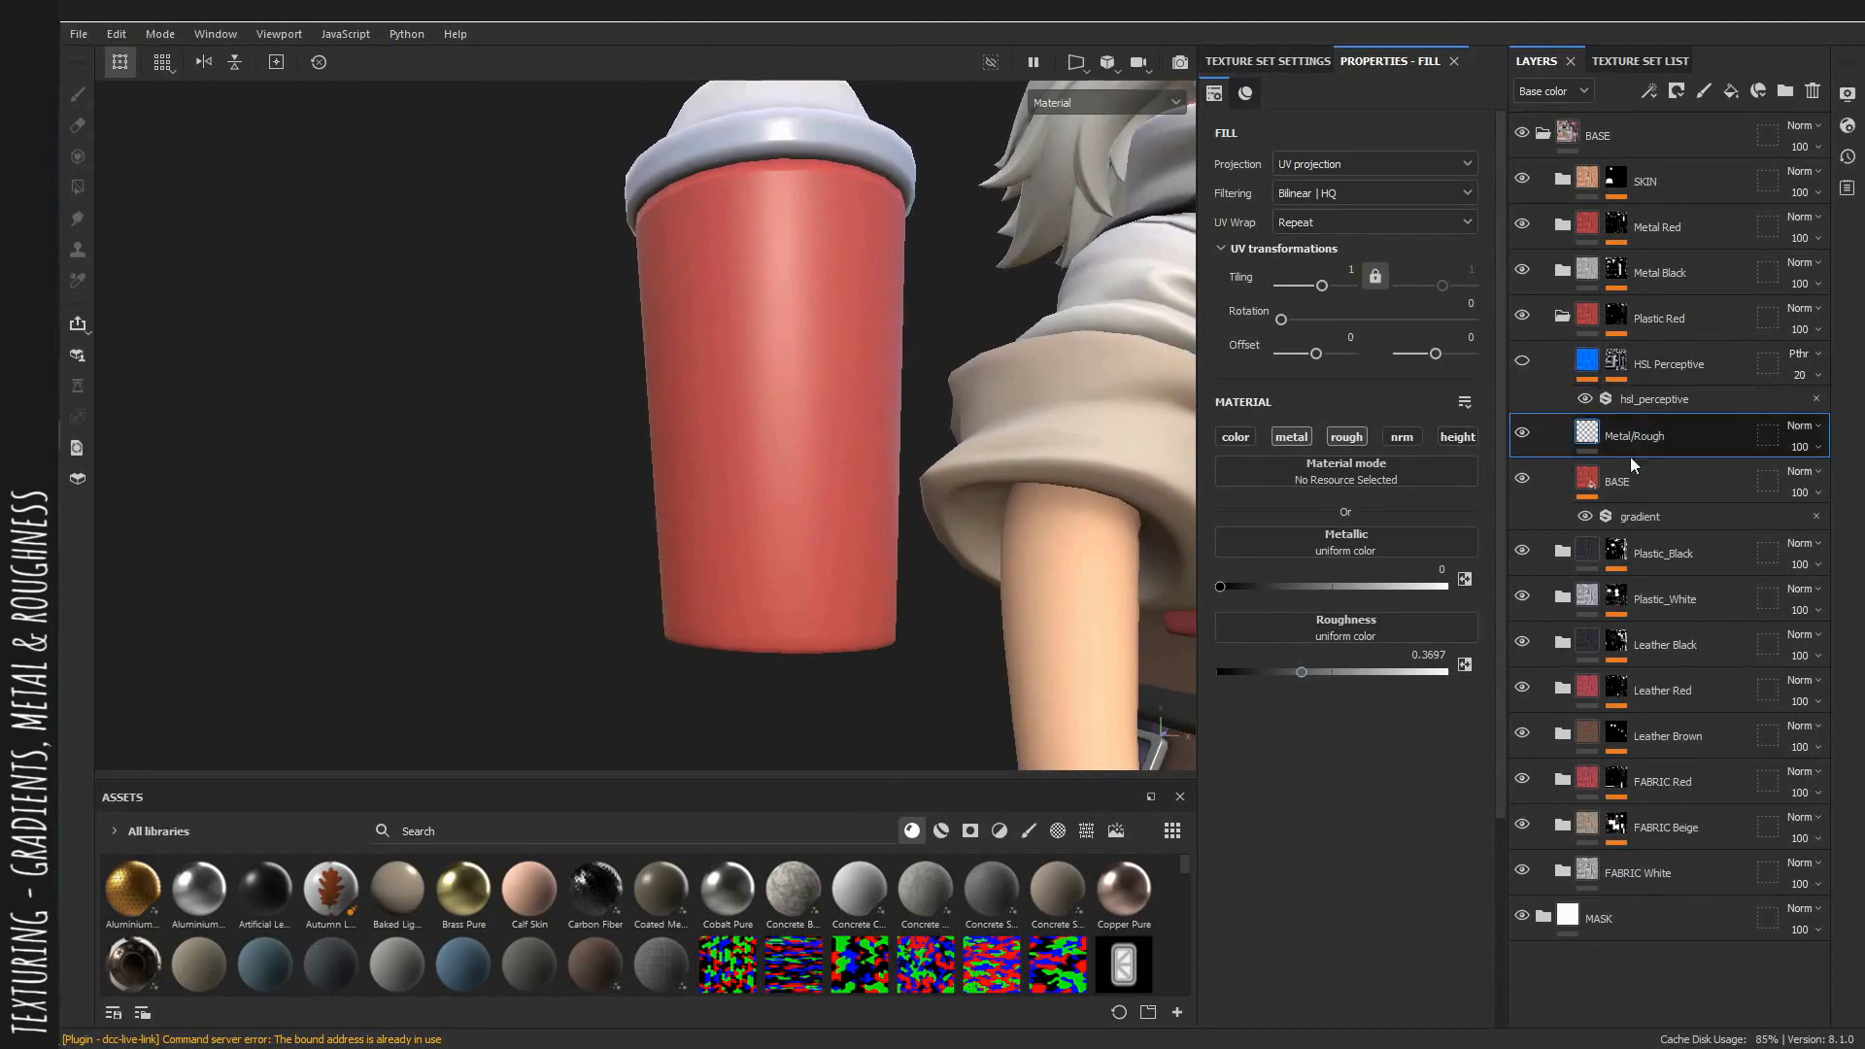
Turn on the Plastic Red group's HSL Perceptive layer and open its filter settings in the base color view.
{"action": "left_click", "coordinate": [1522, 362]}
{"action": "left_click_drag", "start_coordinate": [787, 404], "coordinate": [895, 435], "text": "alt"}
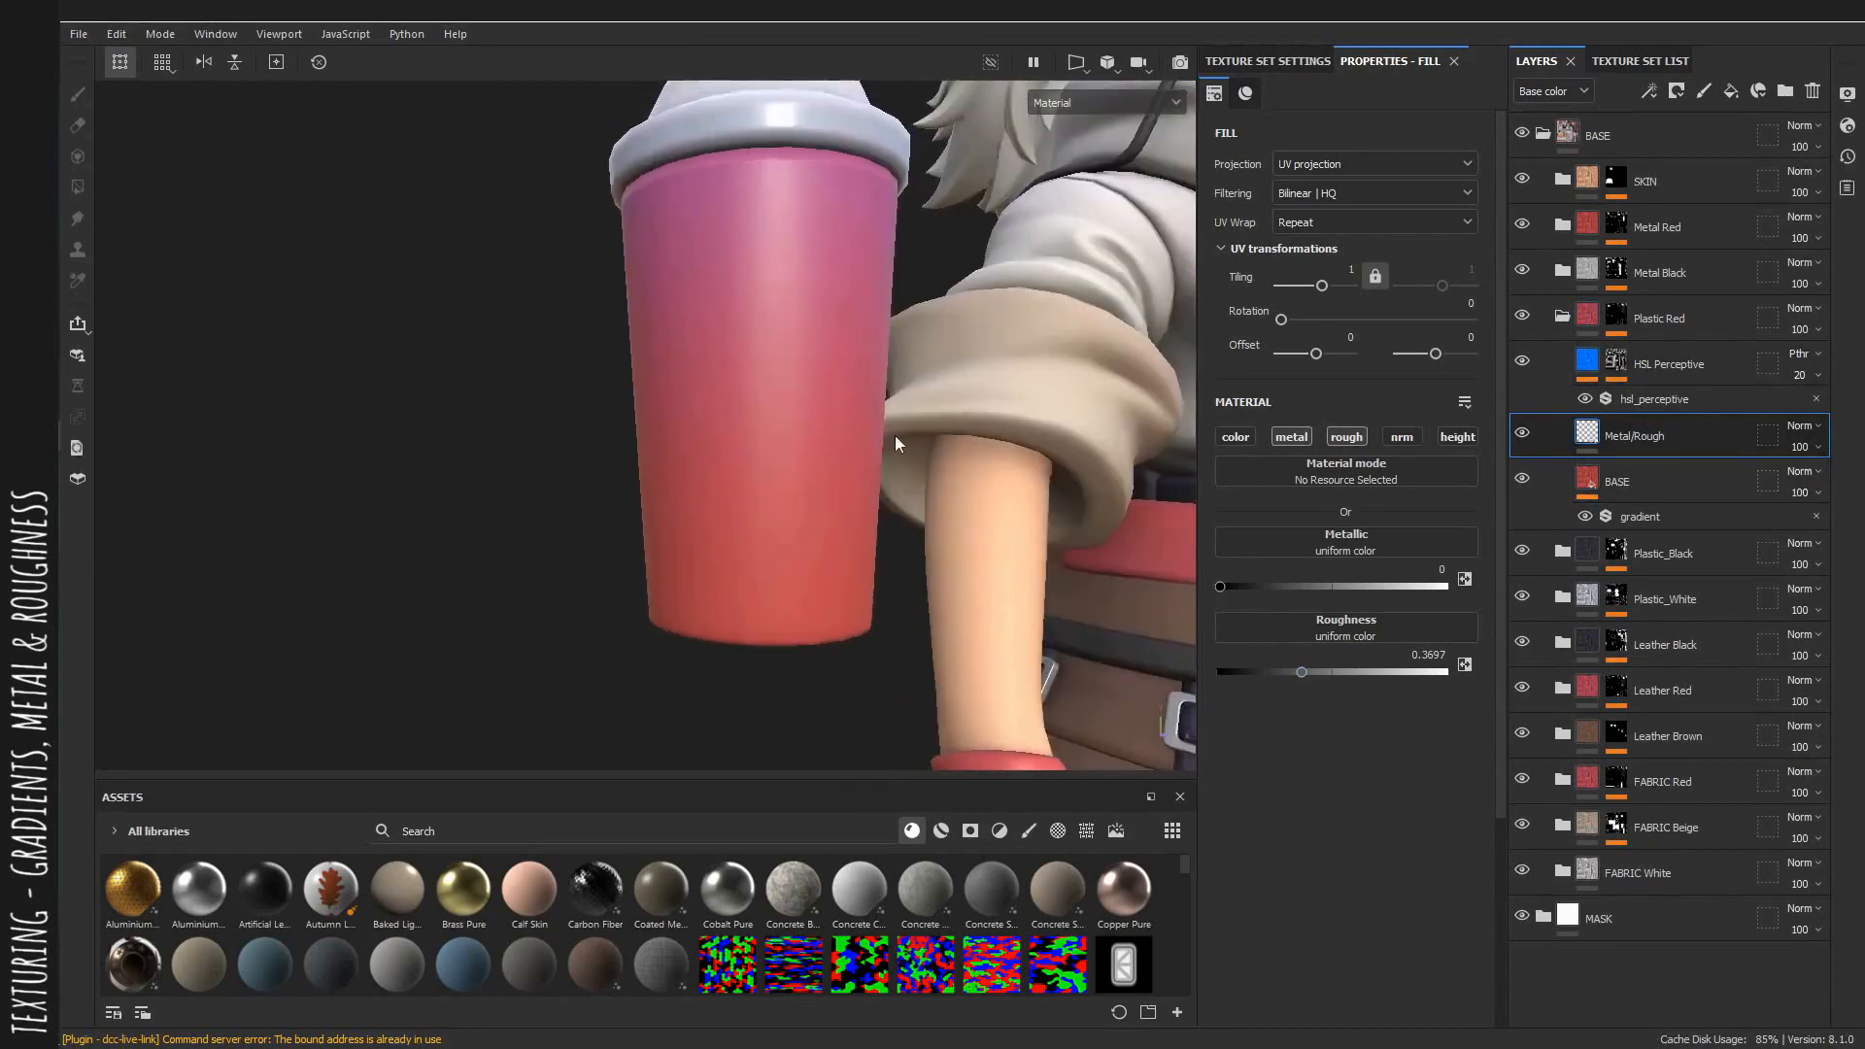
{"action": "right_click_drag", "start_coordinate": [895, 435], "coordinate": [690, 404], "text": "alt"}
{"action": "middle_click_drag", "start_coordinate": [689, 404], "coordinate": [564, 478], "text": "alt"}
{"action": "key", "text": "c"}
{"action": "left_click", "coordinate": [1717, 399]}
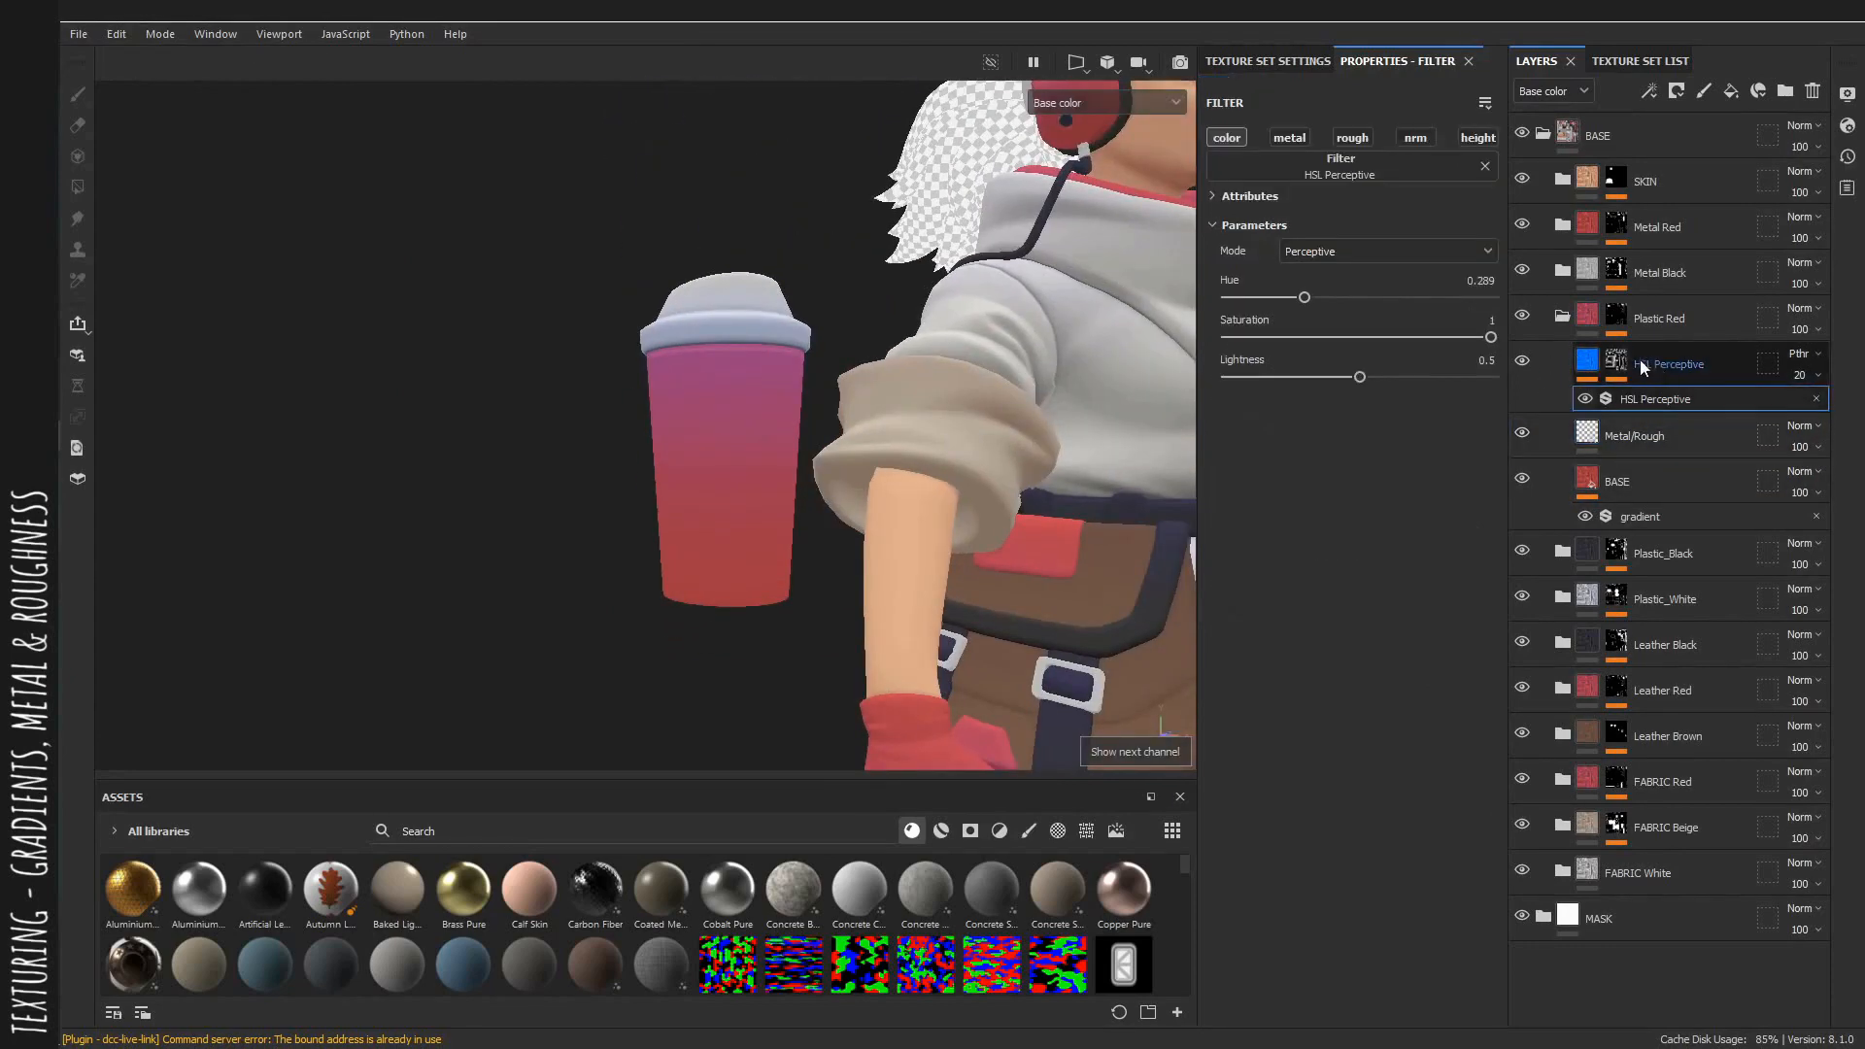
Add a Levels effect to the Plastic Red HSL Perceptive layer's mask.
{"action": "left_click", "coordinate": [1617, 360]}
{"action": "left_click", "coordinate": [1660, 395]}
{"action": "right_click", "coordinate": [1660, 395]}
{"action": "left_click", "coordinate": [1659, 706]}
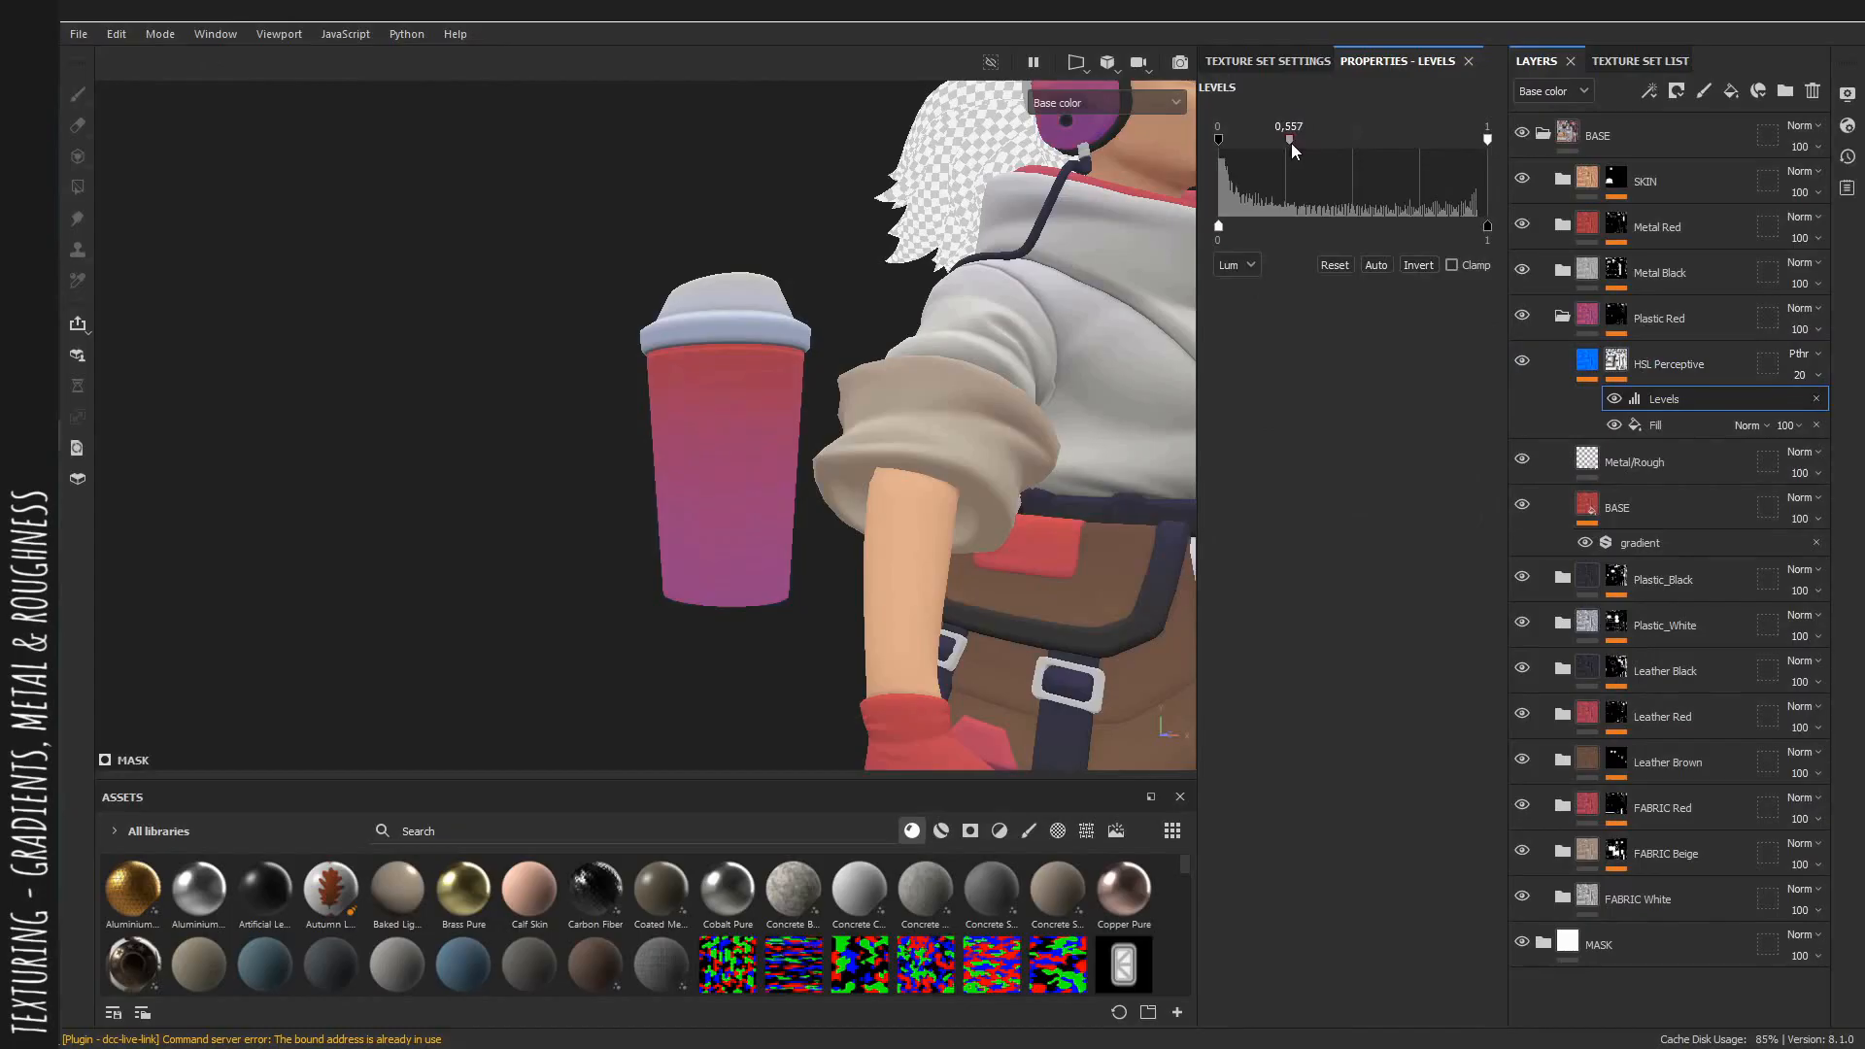
Set the Plastic Red HSL Perceptive layer's opacity to 10.
{"action": "left_click", "coordinate": [1816, 375]}
{"action": "left_click_drag", "start_coordinate": [983, 347], "coordinate": [953, 363], "text": "alt"}
{"action": "right_click_drag", "start_coordinate": [953, 362], "coordinate": [830, 329], "text": "alt"}
{"action": "key", "text": "m"}
{"action": "right_click_drag", "start_coordinate": [934, 363], "coordinate": [843, 318], "text": "alt"}
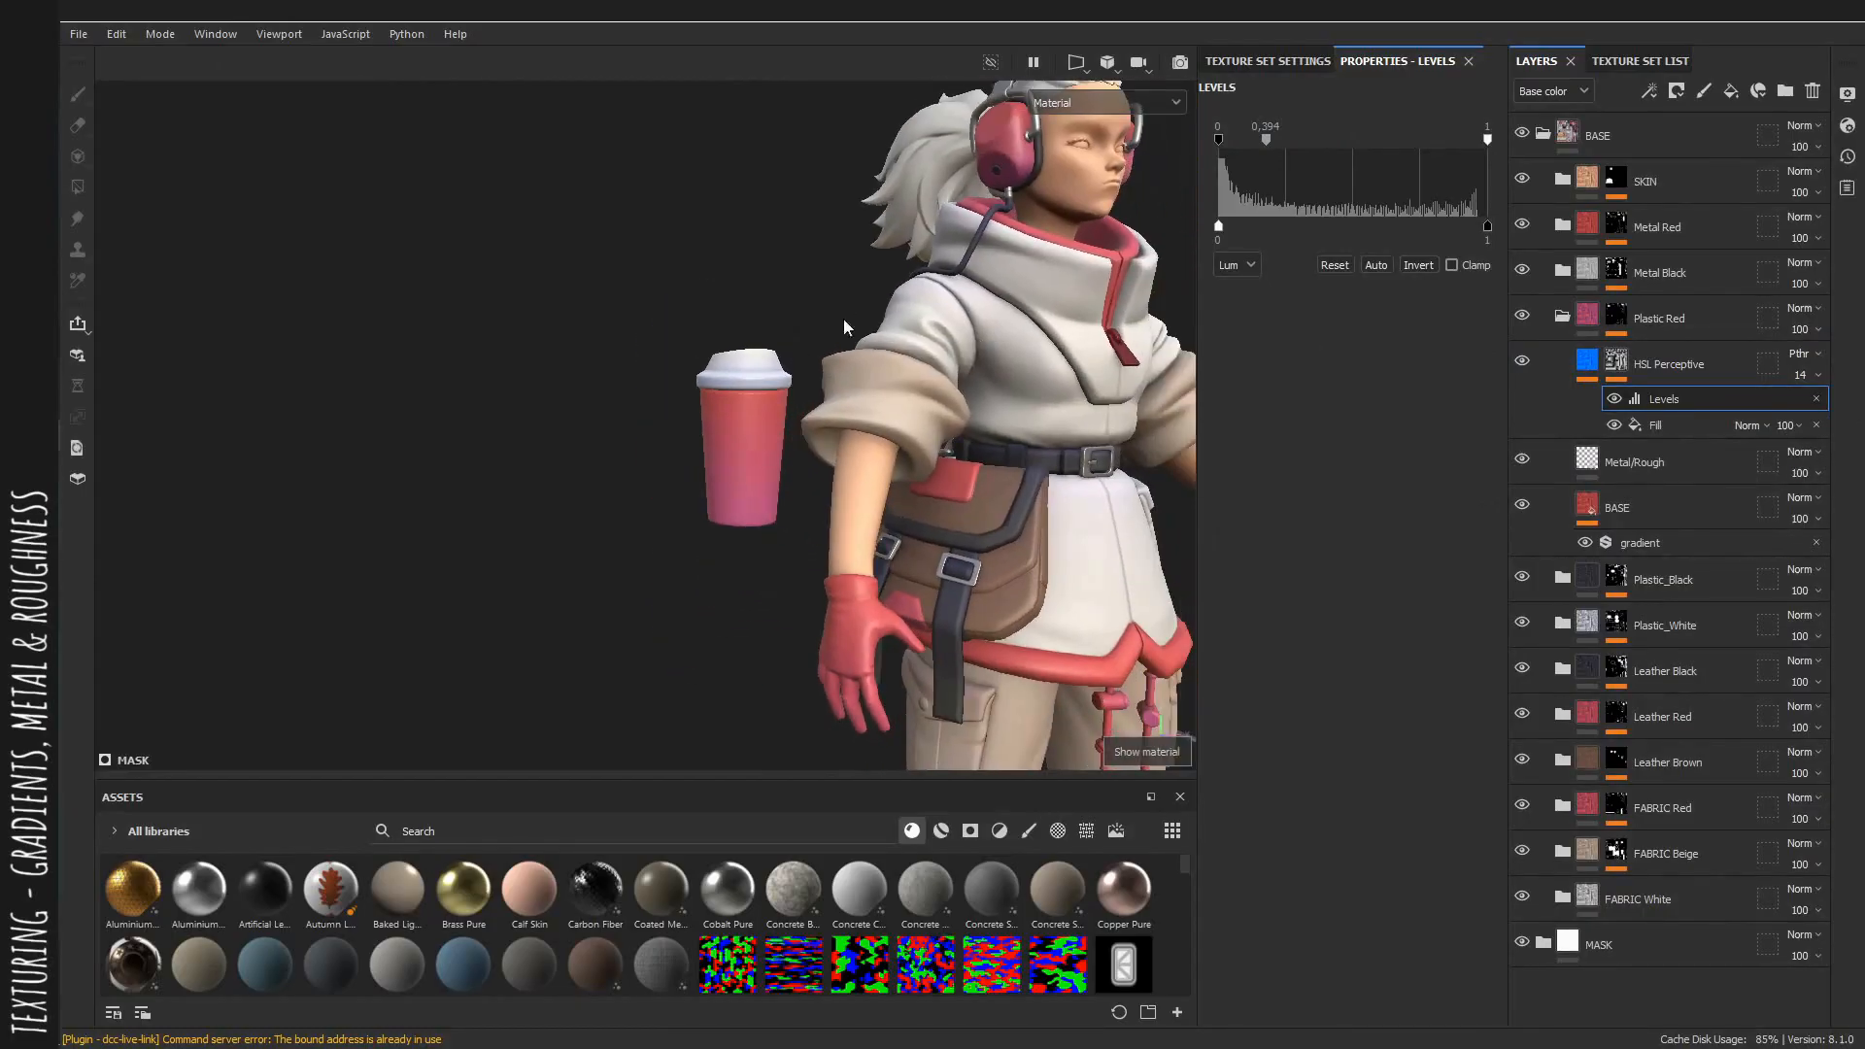
{"action": "left_click_drag", "start_coordinate": [1788, 414], "coordinate": [1782, 414]}
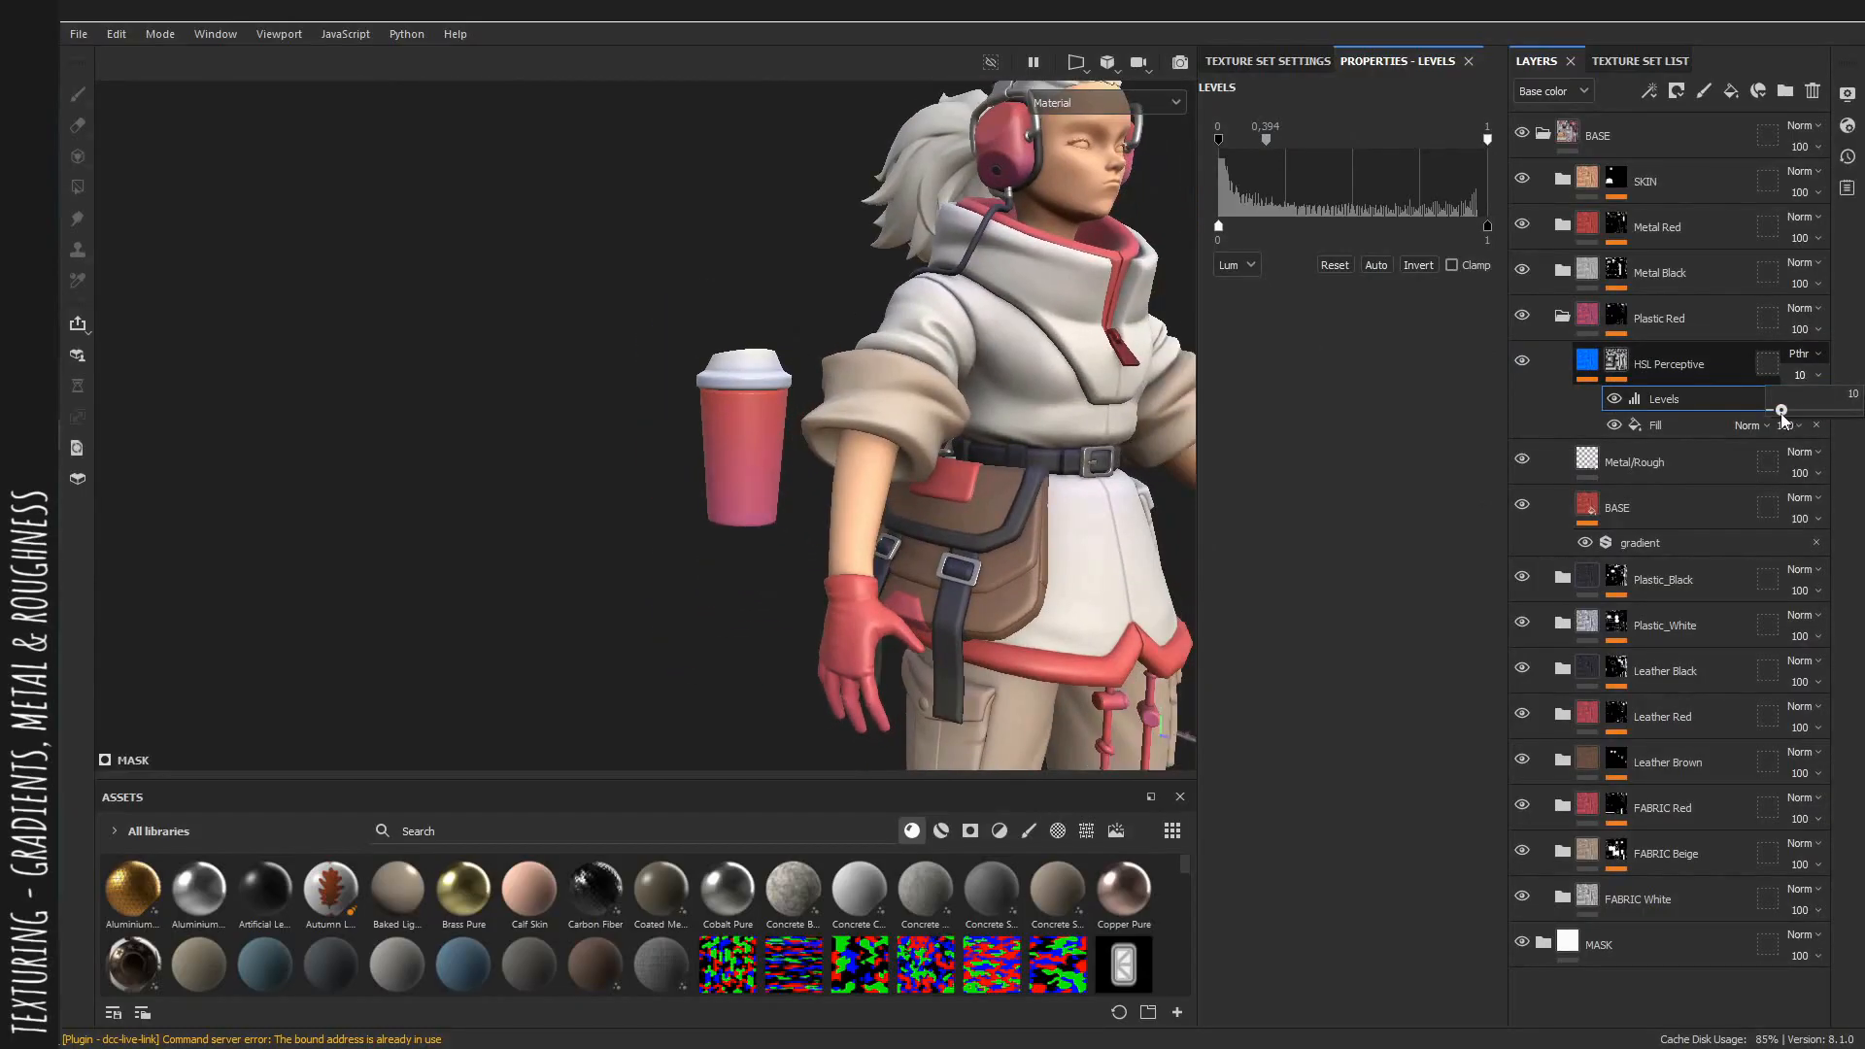
{"action": "right_click_drag", "start_coordinate": [845, 419], "coordinate": [1026, 470], "text": "alt"}
{"action": "left_click_drag", "start_coordinate": [1026, 470], "coordinate": [981, 439], "text": "alt"}
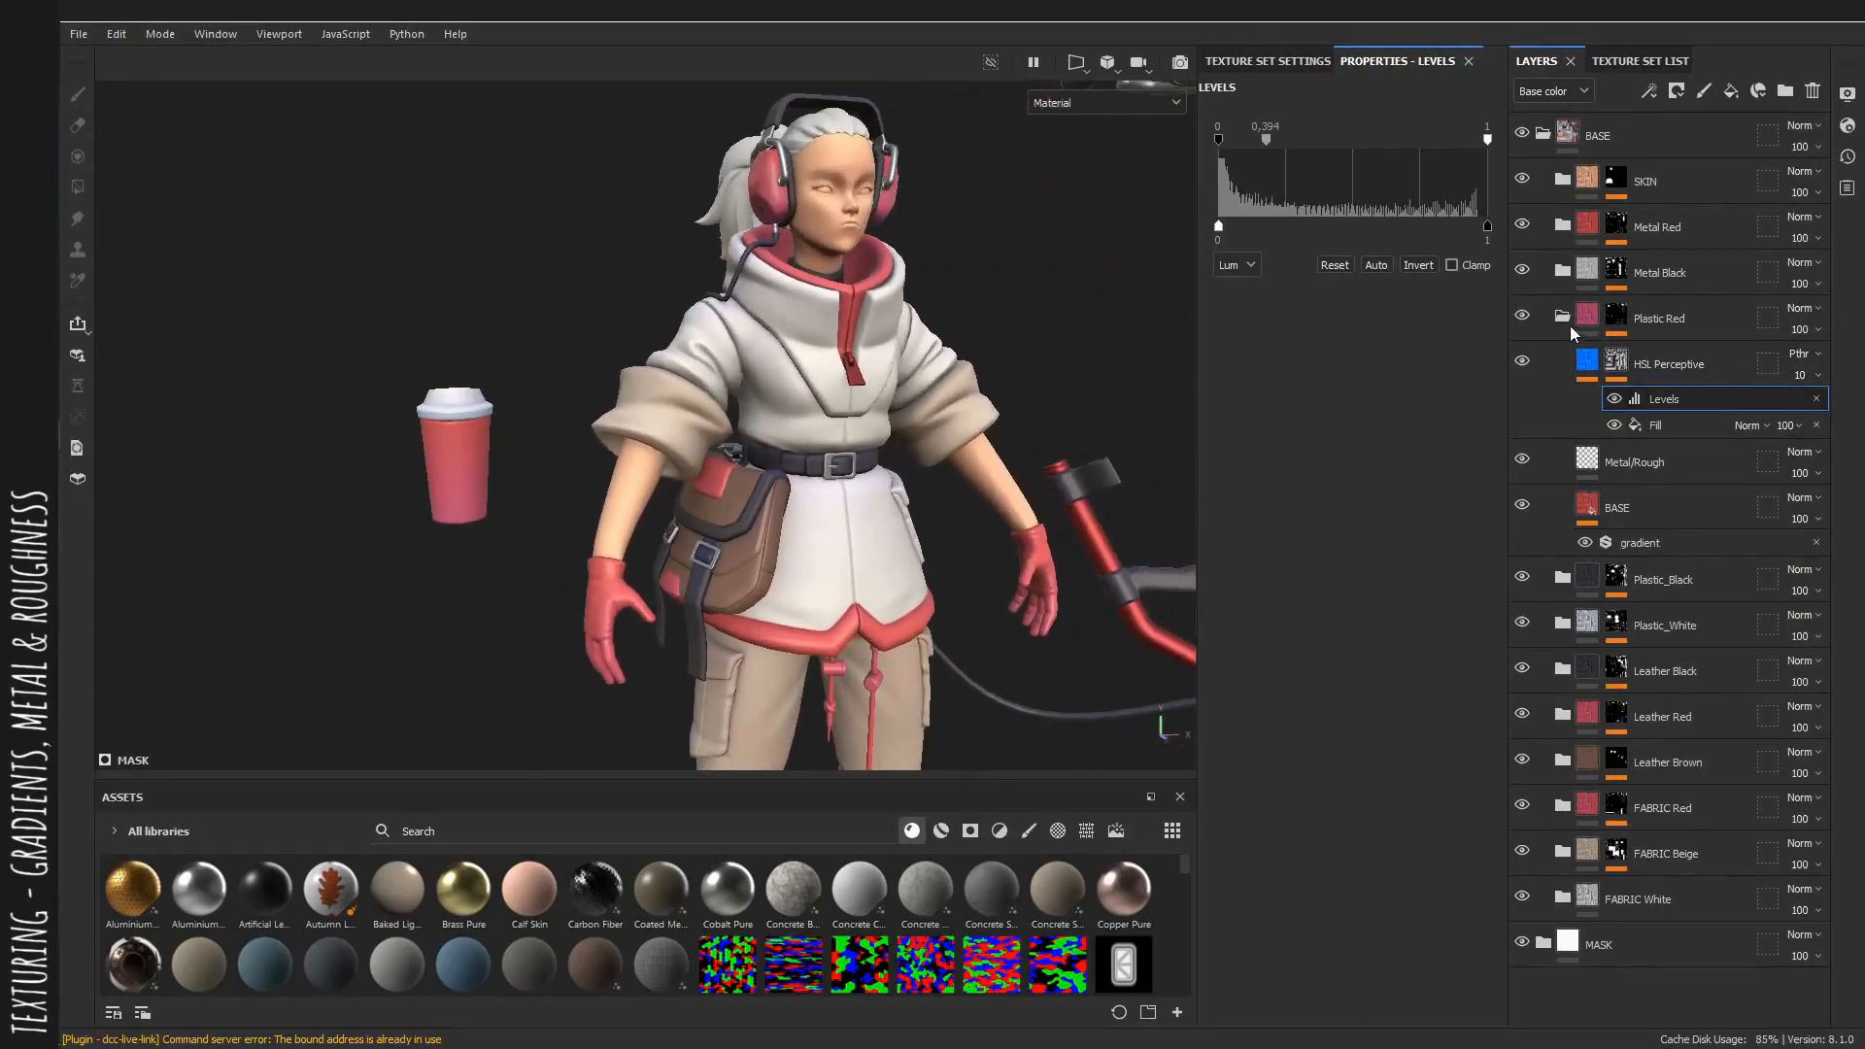
Open the Metal Black group and set its Metal/Rough fill layer's roughness to 0.3697.
{"action": "left_click", "coordinate": [1680, 333]}
{"action": "left_click", "coordinate": [1562, 316]}
{"action": "left_click", "coordinate": [1562, 271]}
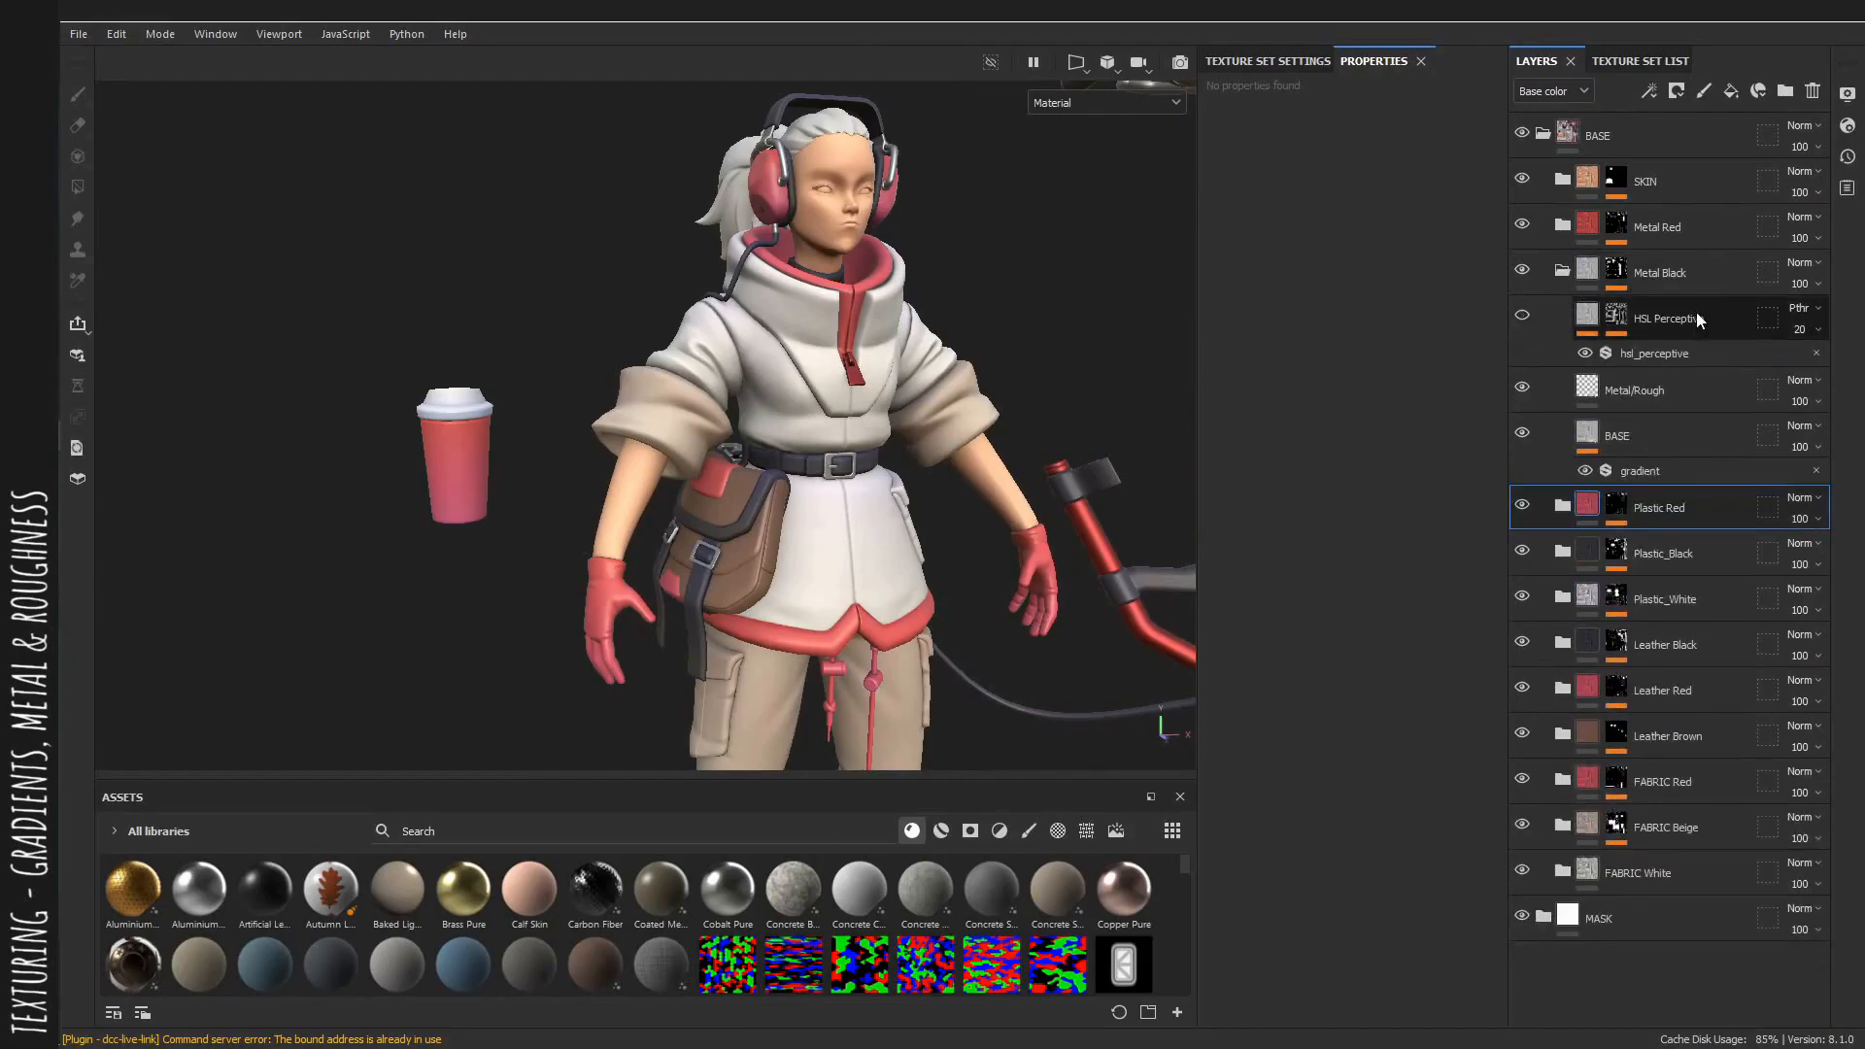
{"action": "middle_click_drag", "start_coordinate": [993, 460], "coordinate": [783, 474], "text": "alt"}
{"action": "left_click_drag", "start_coordinate": [784, 474], "coordinate": [767, 427], "text": "alt"}
{"action": "right_click_drag", "start_coordinate": [767, 427], "coordinate": [728, 458], "text": "shift"}
{"action": "left_click_drag", "start_coordinate": [729, 458], "coordinate": [1078, 476], "text": "alt"}
{"action": "right_click_drag", "start_coordinate": [1078, 476], "coordinate": [1099, 541], "text": "alt"}
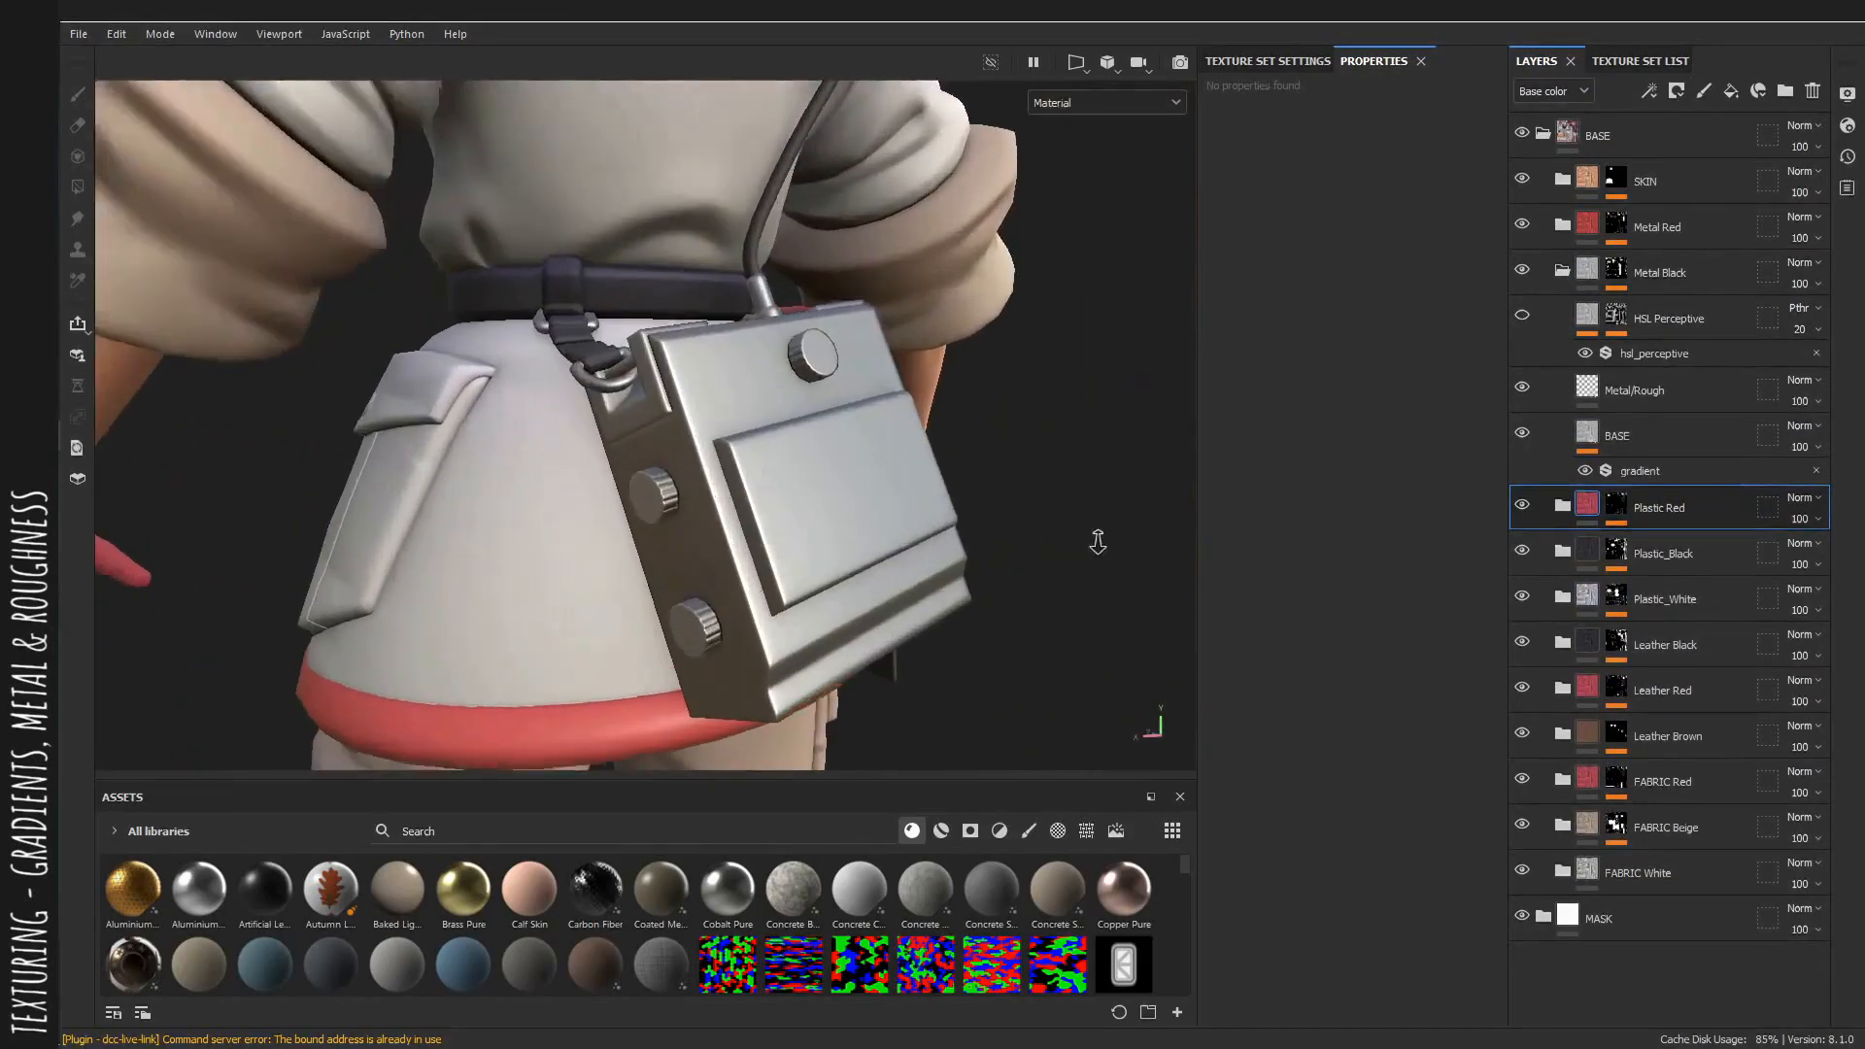
{"action": "left_click_drag", "start_coordinate": [1098, 541], "coordinate": [961, 514], "text": "alt"}
{"action": "left_click", "coordinate": [1651, 389]}
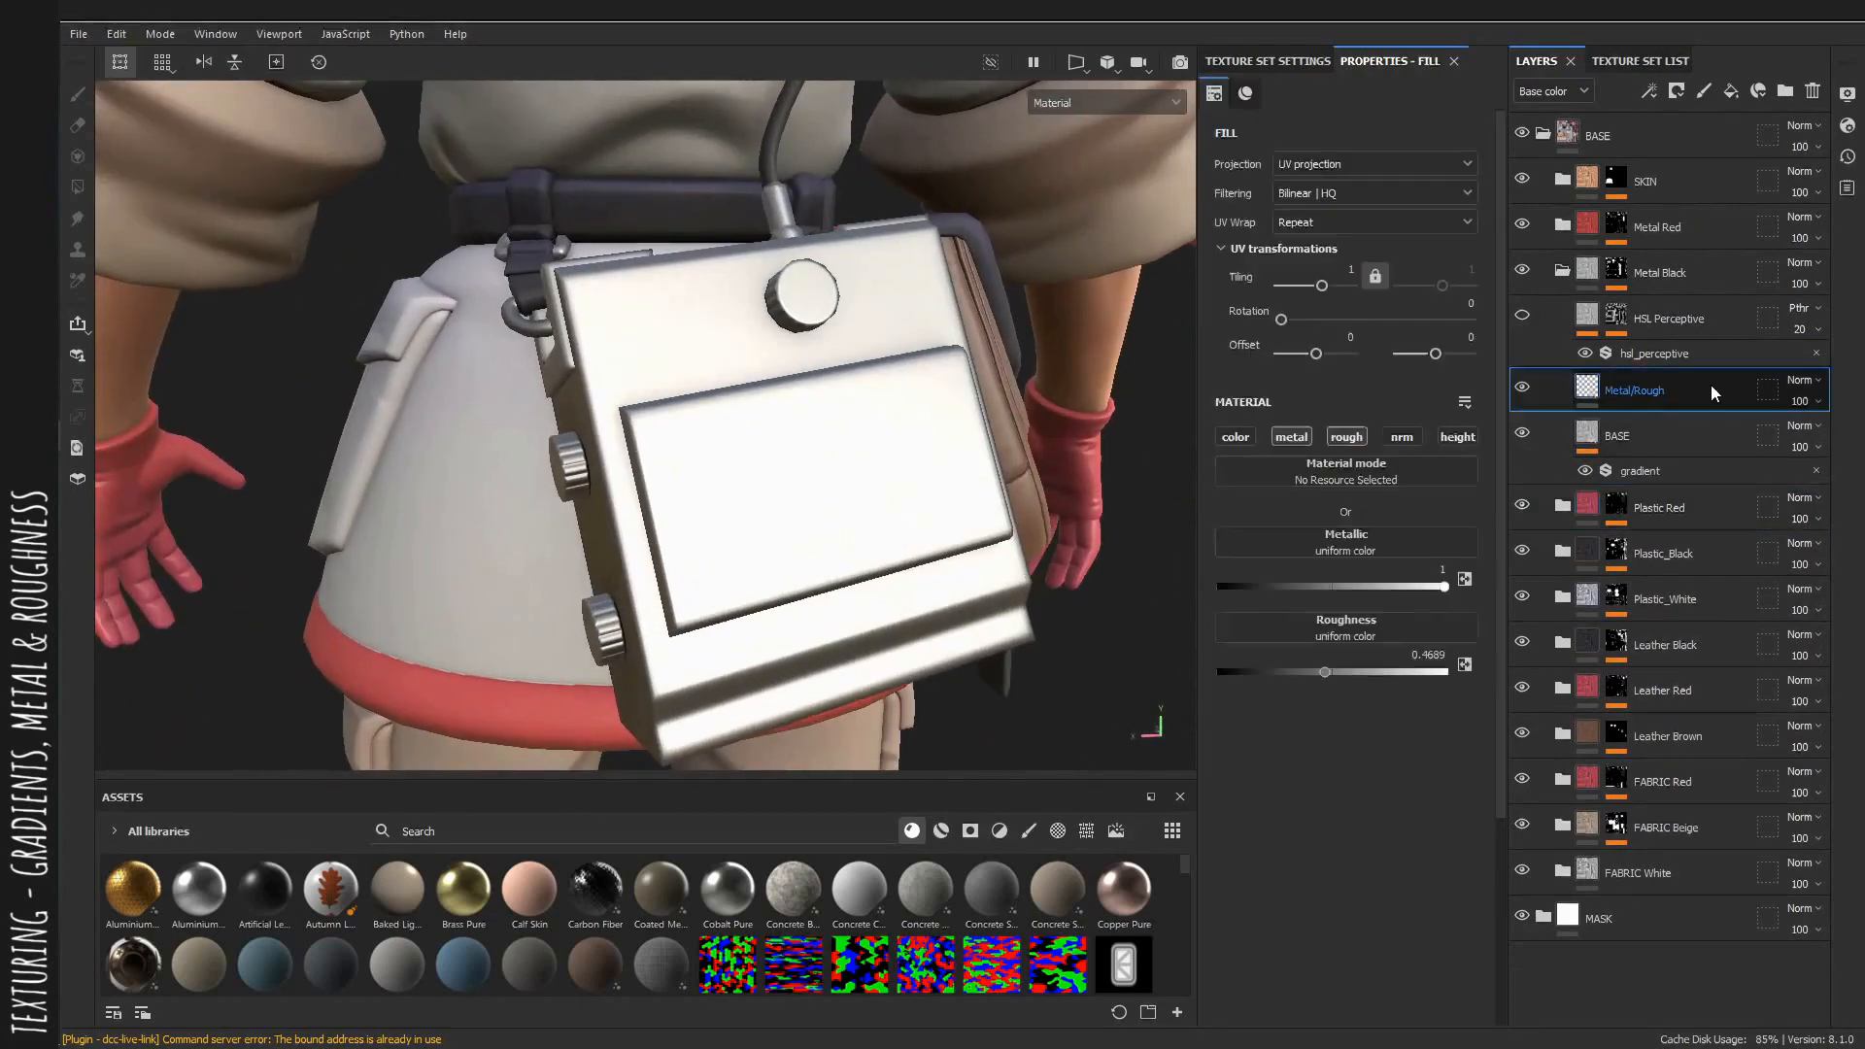
{"action": "left_click_drag", "start_coordinate": [1291, 666], "coordinate": [1273, 674]}
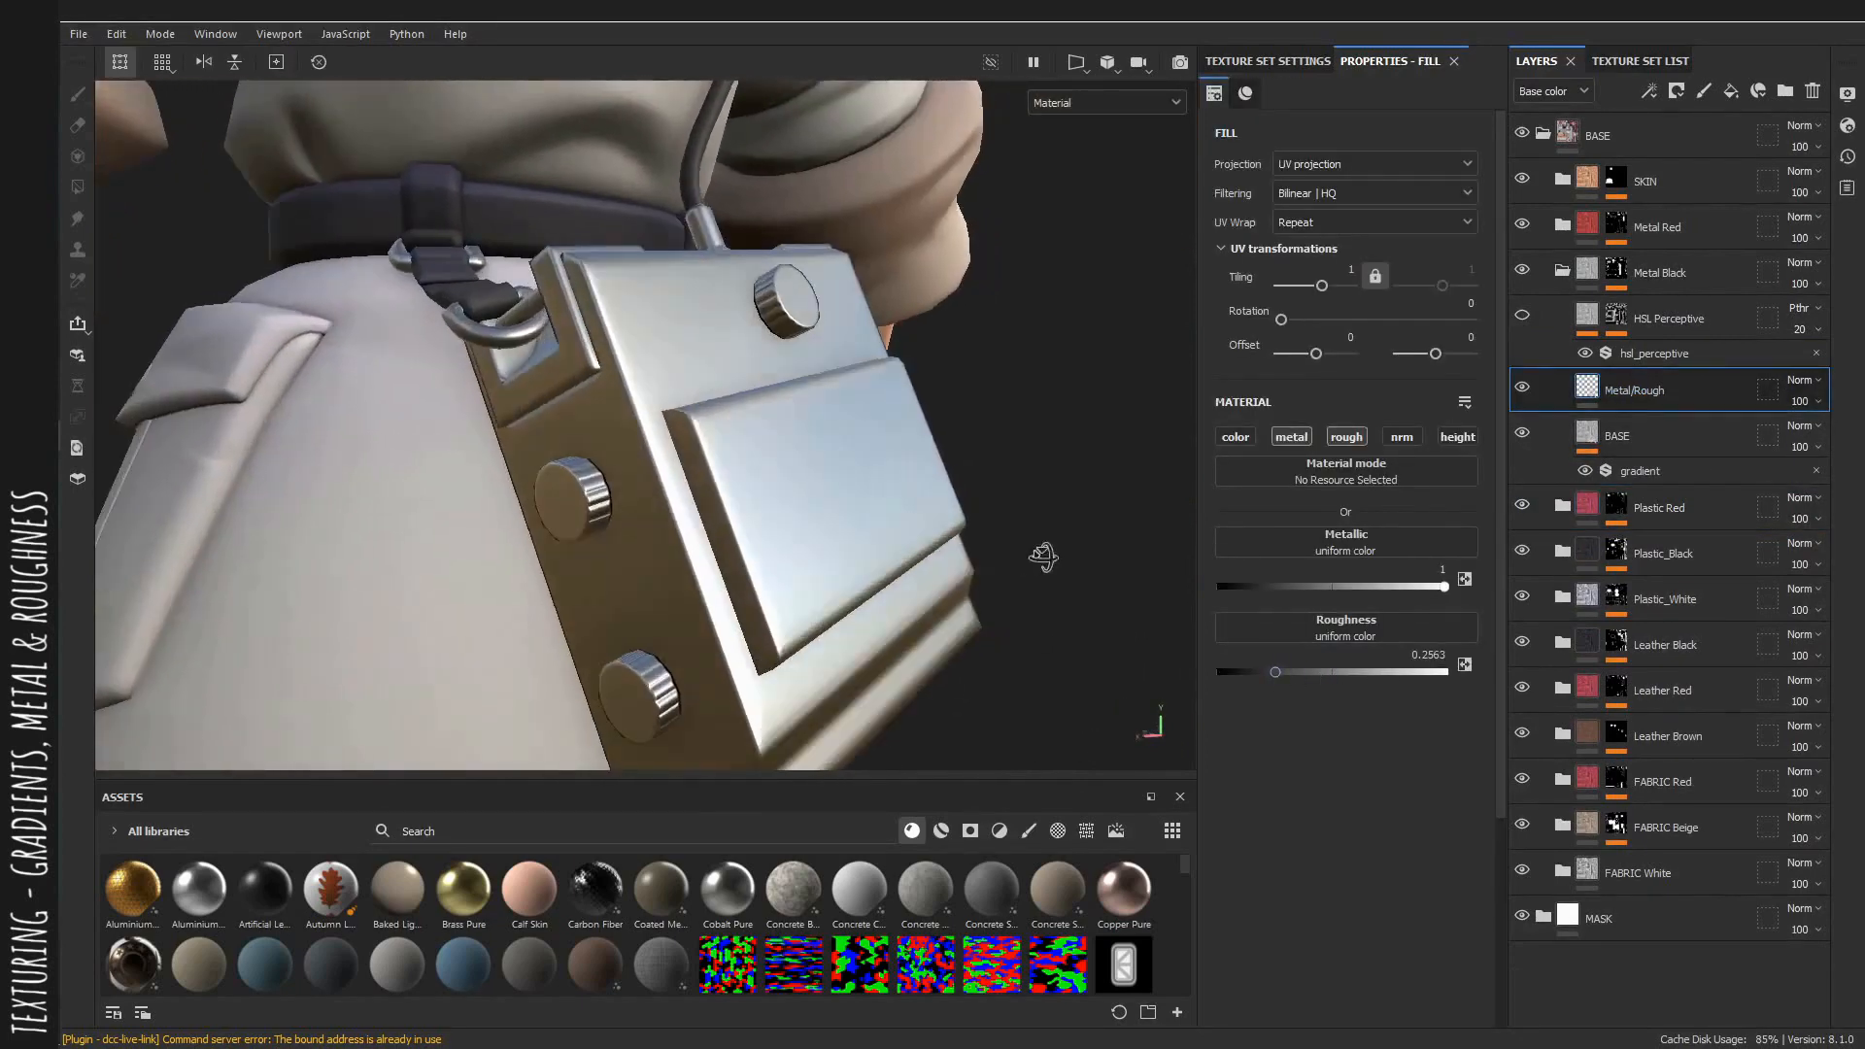
{"action": "mouse_move", "coordinate": [1305, 660]}
{"action": "left_mouse_down"}
{"action": "mouse_move", "coordinate": [1410, 675]}
{"action": "mouse_move", "coordinate": [1280, 697]}
{"action": "mouse_move", "coordinate": [1305, 695]}
{"action": "left_mouse_up"}
{"action": "left_click_drag", "start_coordinate": [977, 588], "coordinate": [949, 625], "text": "alt"}
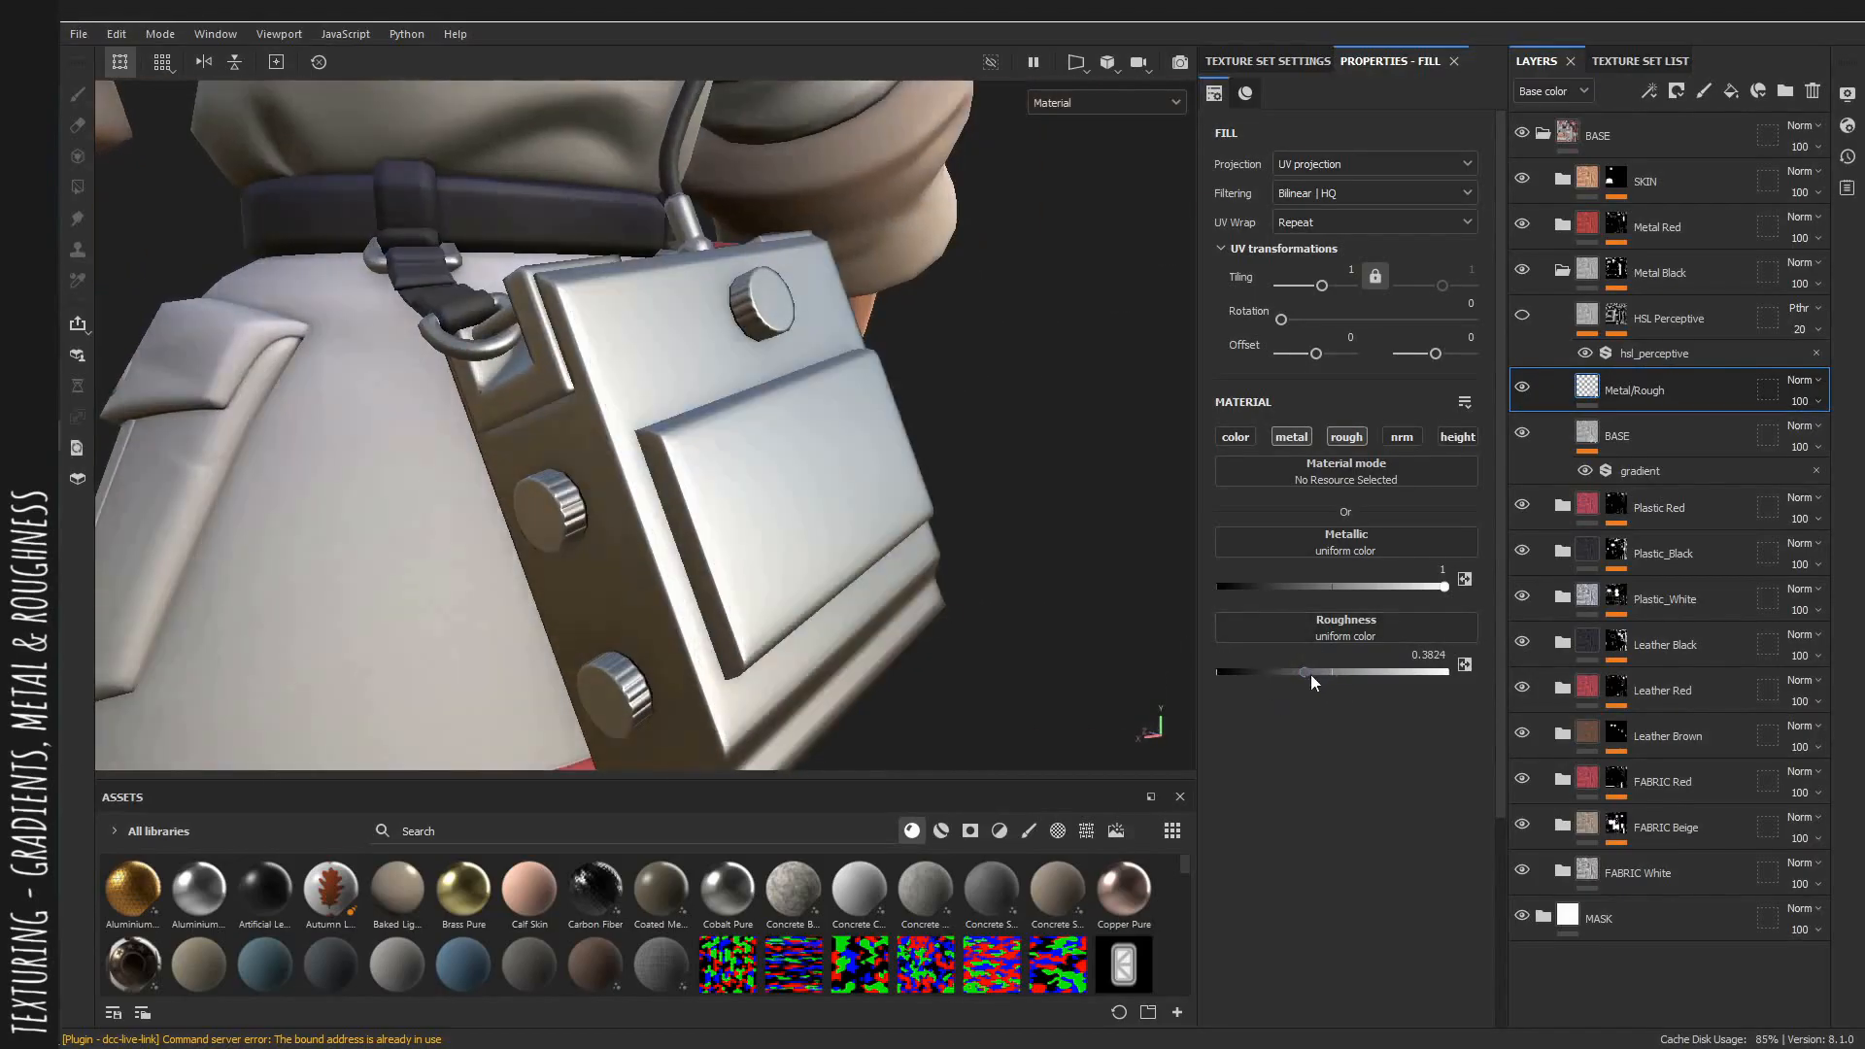
{"action": "mouse_move", "coordinate": [1310, 675]}
{"action": "left_mouse_down"}
{"action": "mouse_move", "coordinate": [1328, 669]}
{"action": "mouse_move", "coordinate": [1303, 673]}
{"action": "left_mouse_up"}
{"action": "left_click_drag", "start_coordinate": [1000, 588], "coordinate": [903, 583], "text": "alt"}
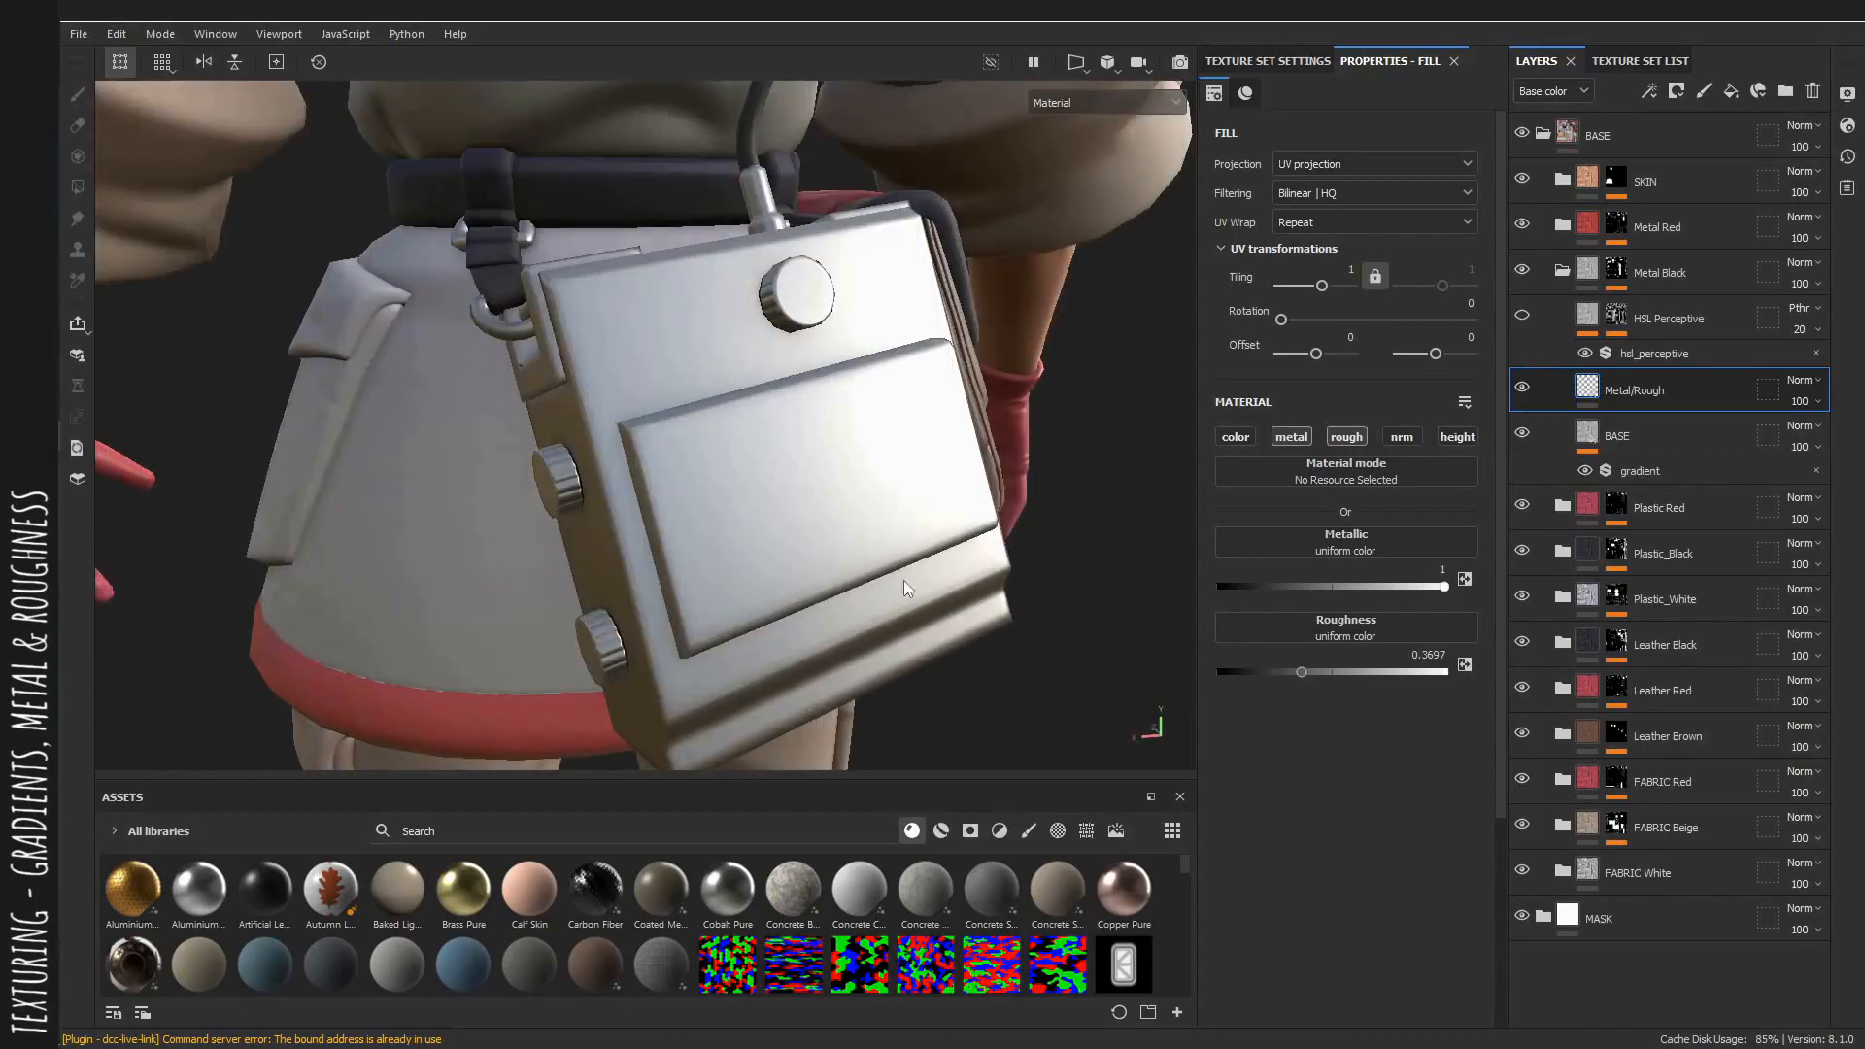
Turn on the Metal Black group's HSL Perceptive layer and set its filter mode to Regular.
{"action": "left_click", "coordinate": [1523, 316]}
{"action": "left_click", "coordinate": [1690, 357]}
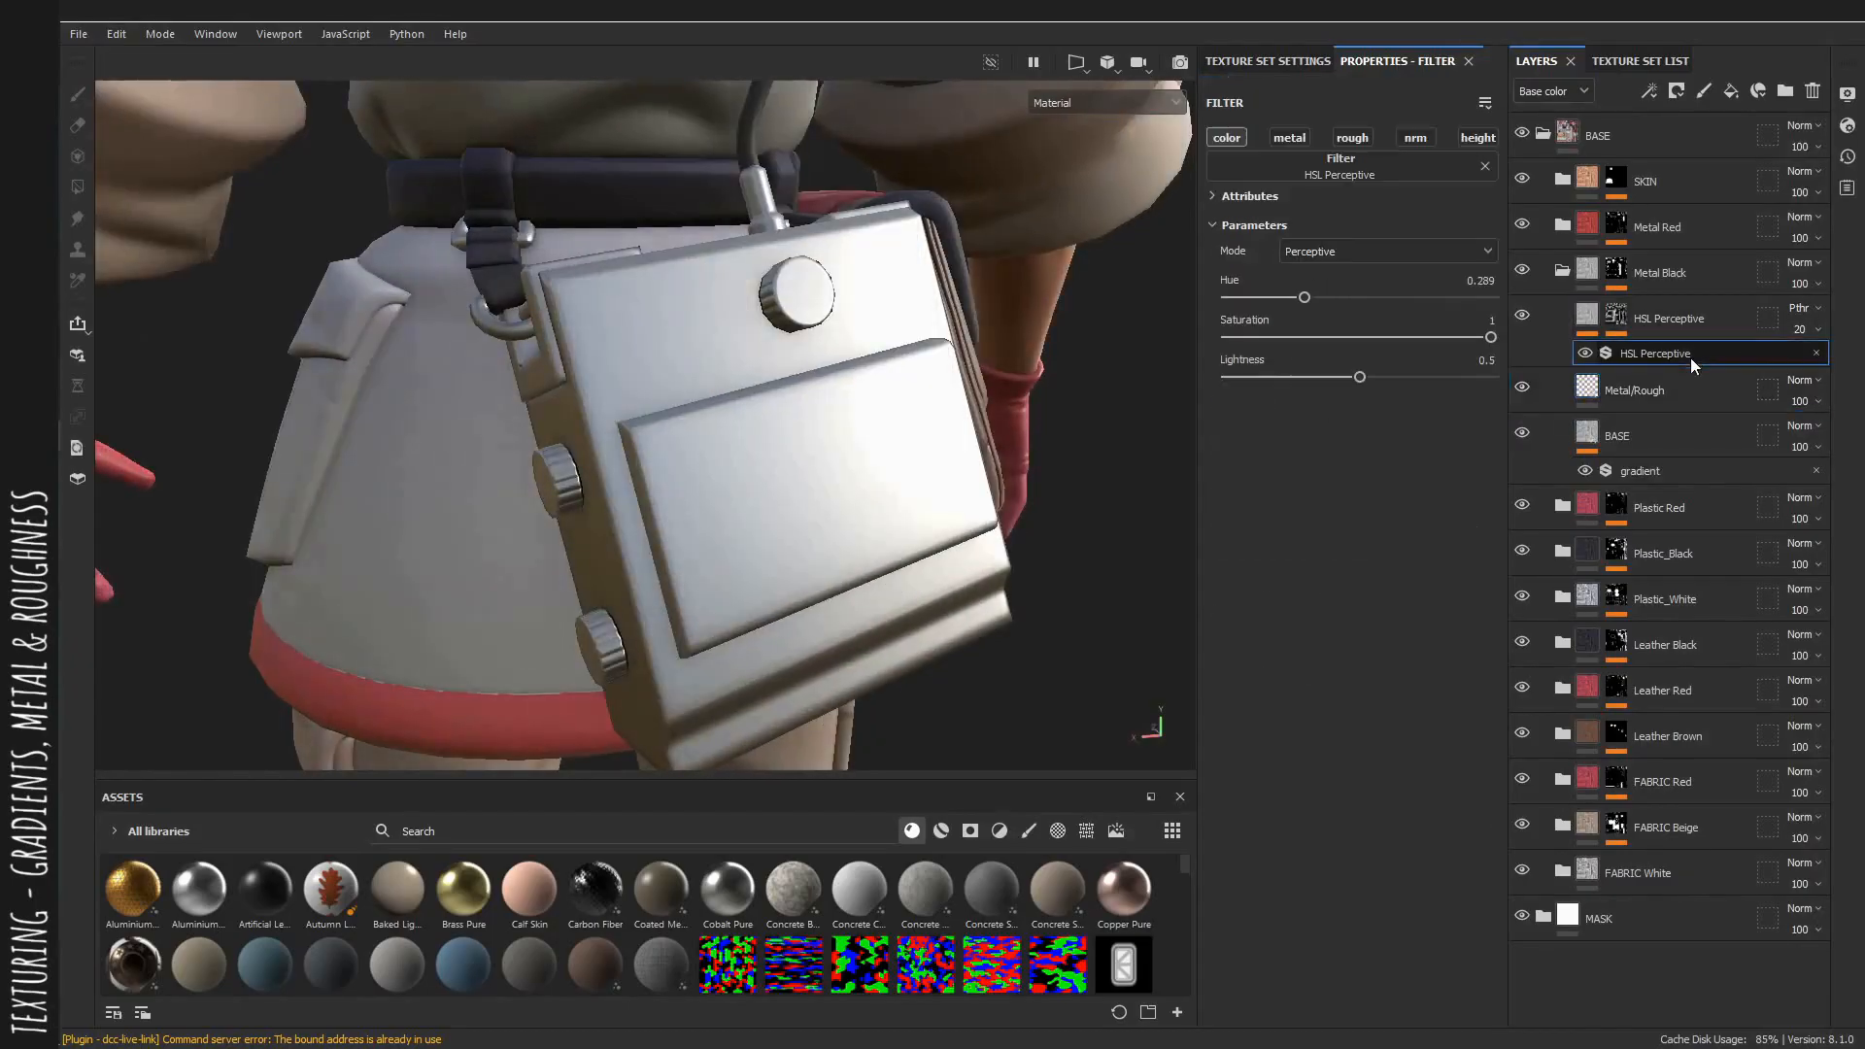
{"action": "left_click", "coordinate": [1325, 255]}
{"action": "left_click", "coordinate": [1311, 277]}
{"action": "left_click_drag", "start_coordinate": [834, 291], "coordinate": [982, 290], "text": "alt"}
{"action": "key", "text": "c"}
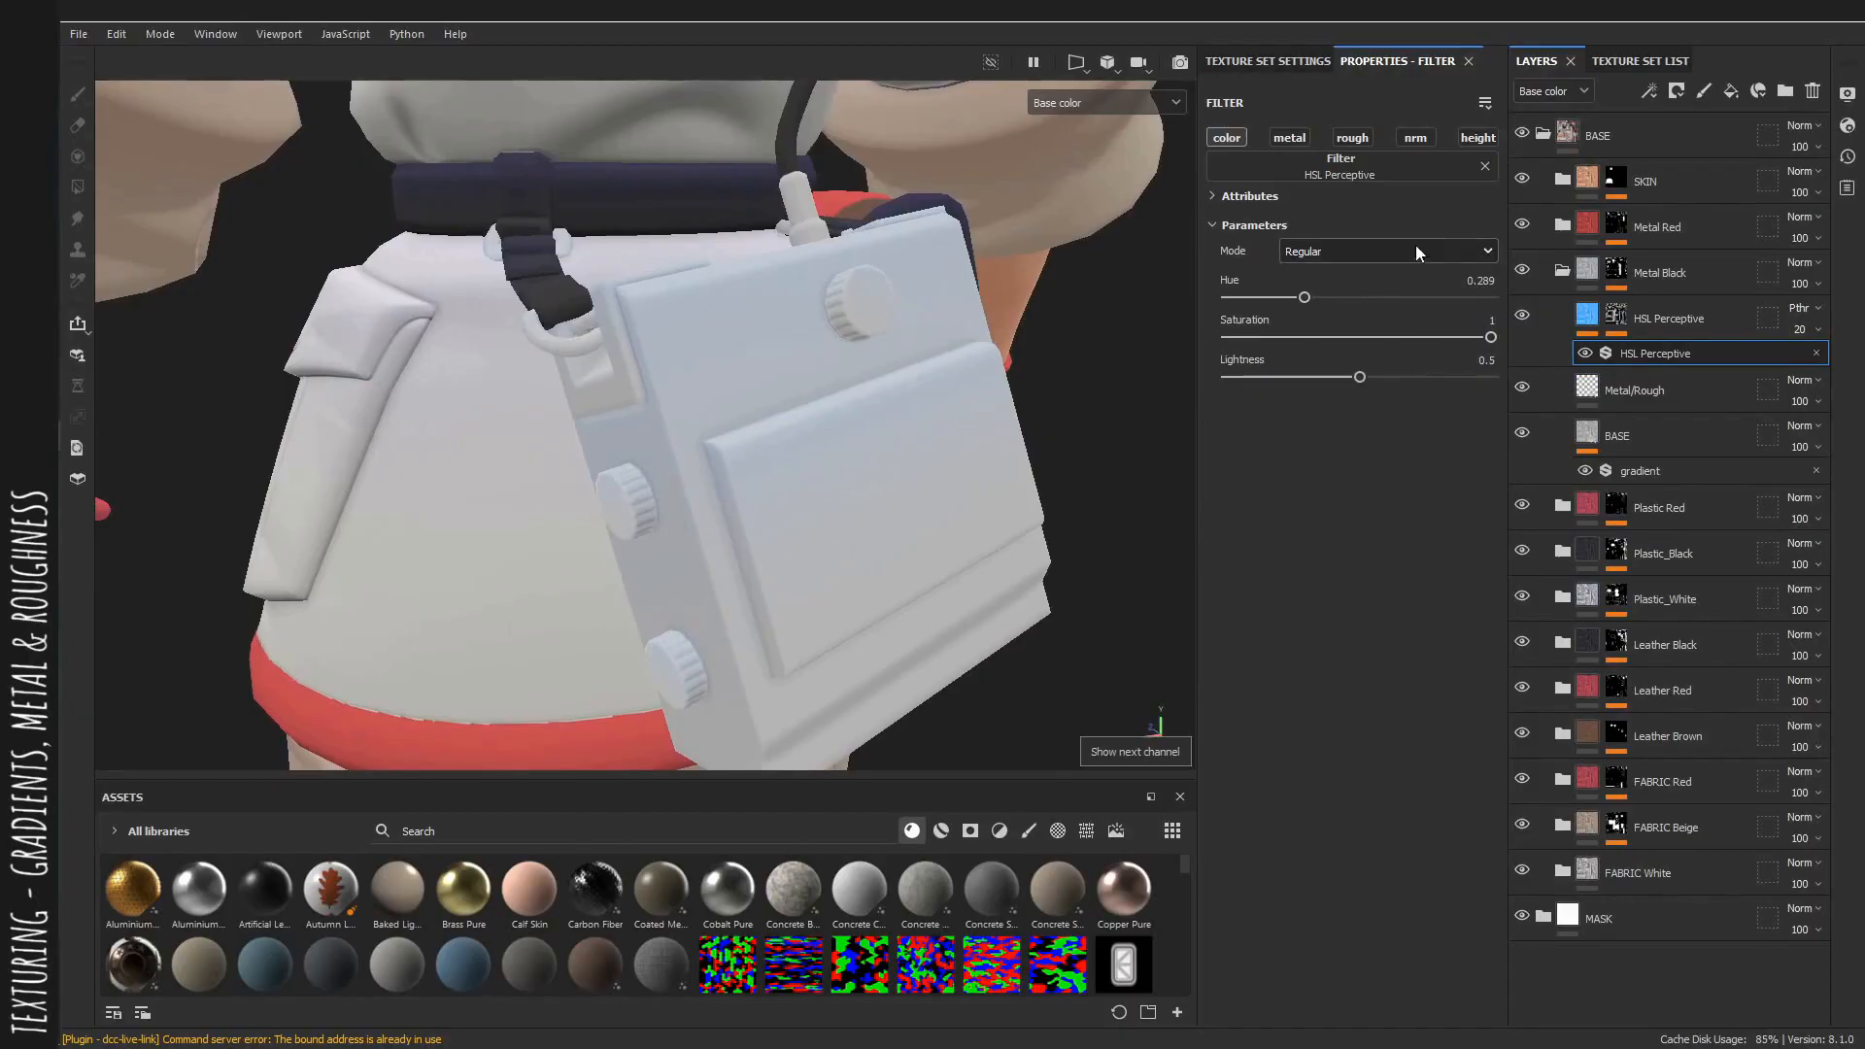
Add a Levels effect to the Metal Black HSL layer's mask and adjust its midpoint.
{"action": "left_click", "coordinate": [1629, 320]}
{"action": "right_click", "coordinate": [1646, 358]}
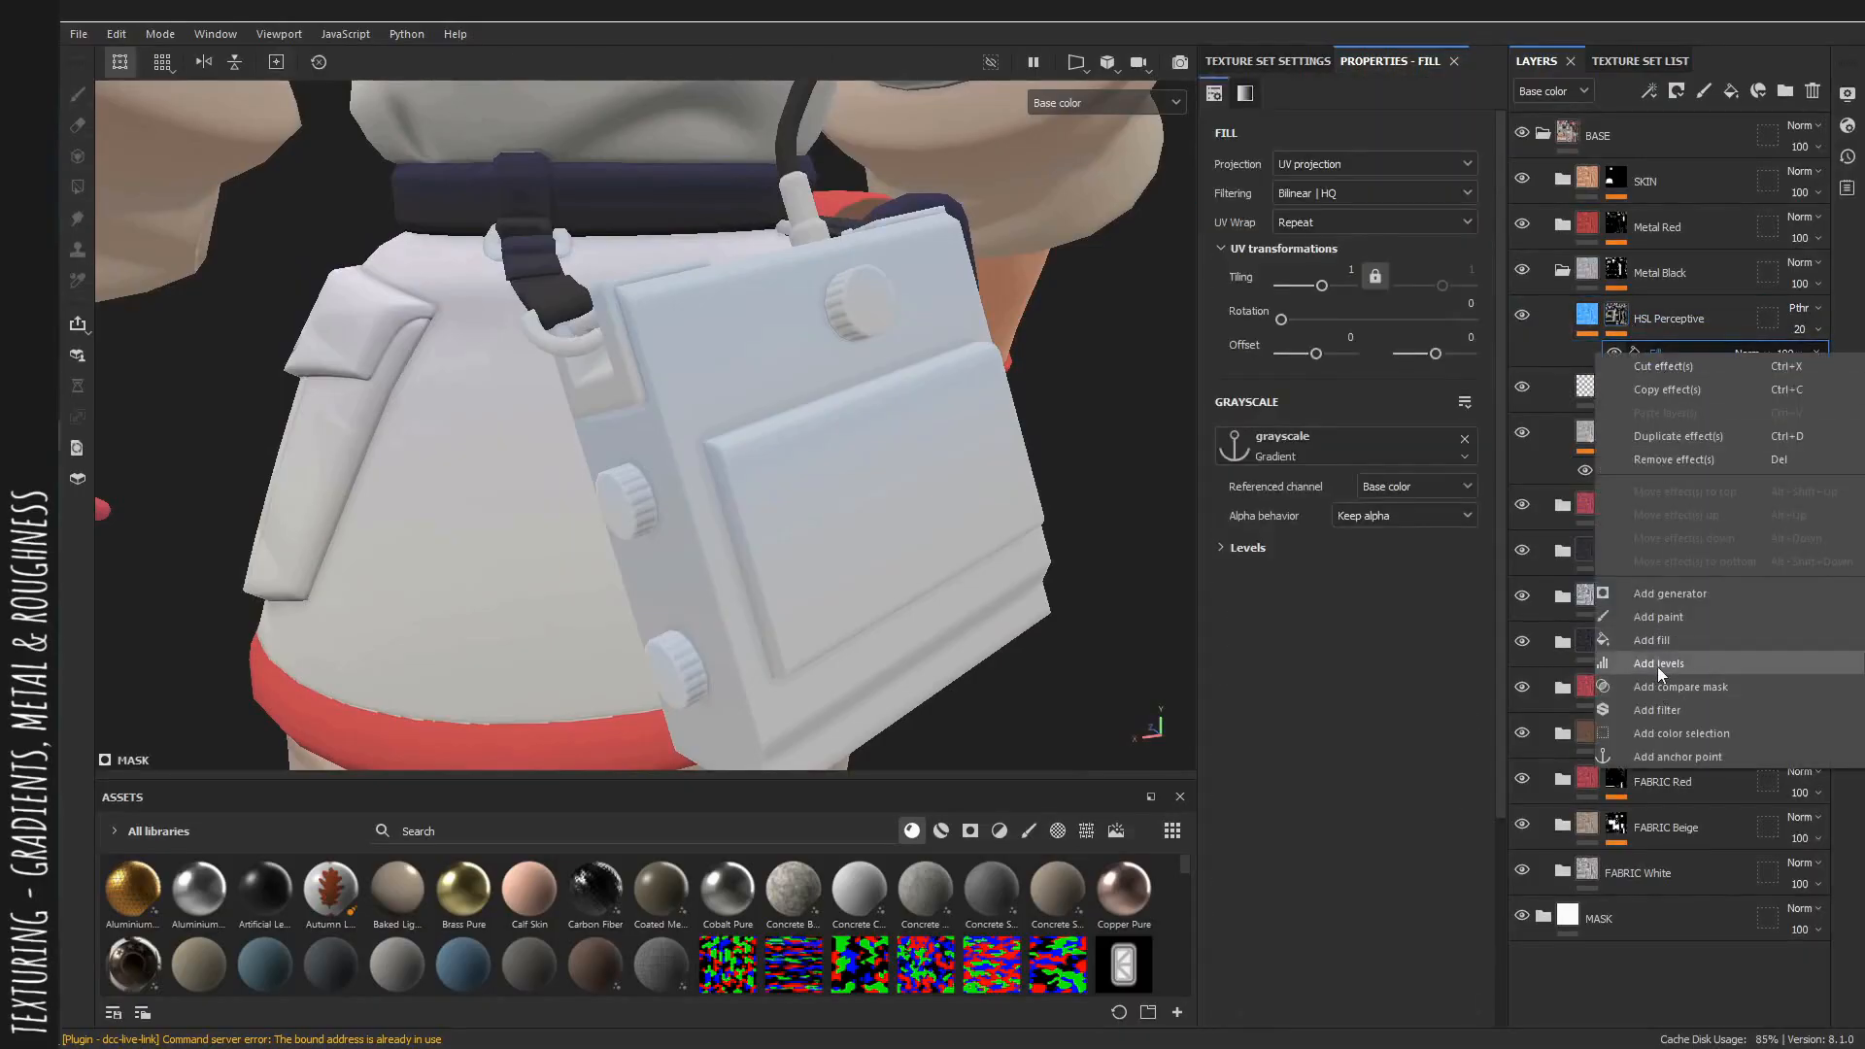
{"action": "left_click", "coordinate": [1658, 665]}
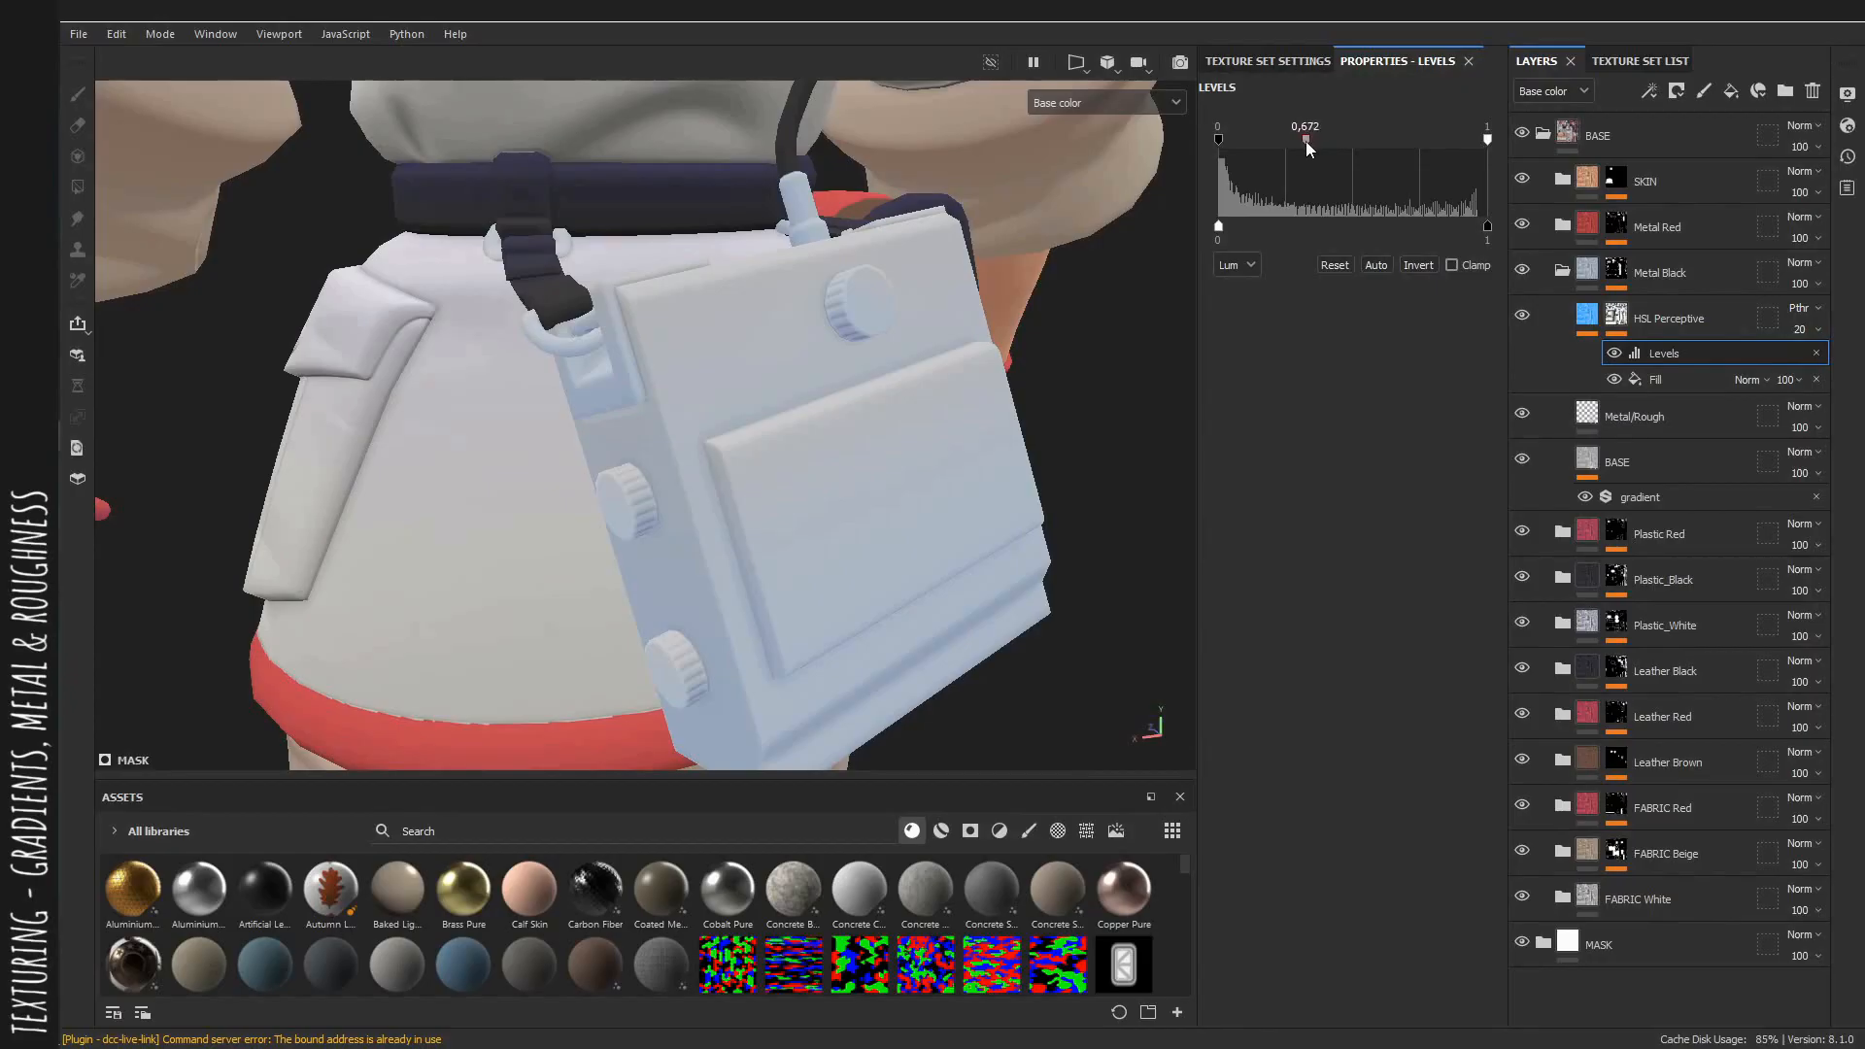
{"action": "left_click_drag", "start_coordinate": [1305, 144], "coordinate": [1301, 143]}
{"action": "left_click_drag", "start_coordinate": [1075, 254], "coordinate": [1049, 342], "text": "alt"}
Set the Metal Black HSL Perceptive layer's opacity to 11.
{"action": "left_click", "coordinate": [1584, 315]}
{"action": "left_click", "coordinate": [1634, 371]}
{"action": "scroll", "coordinate": [1049, 341], "scroll_direction": "up", "scroll_amount": 1}
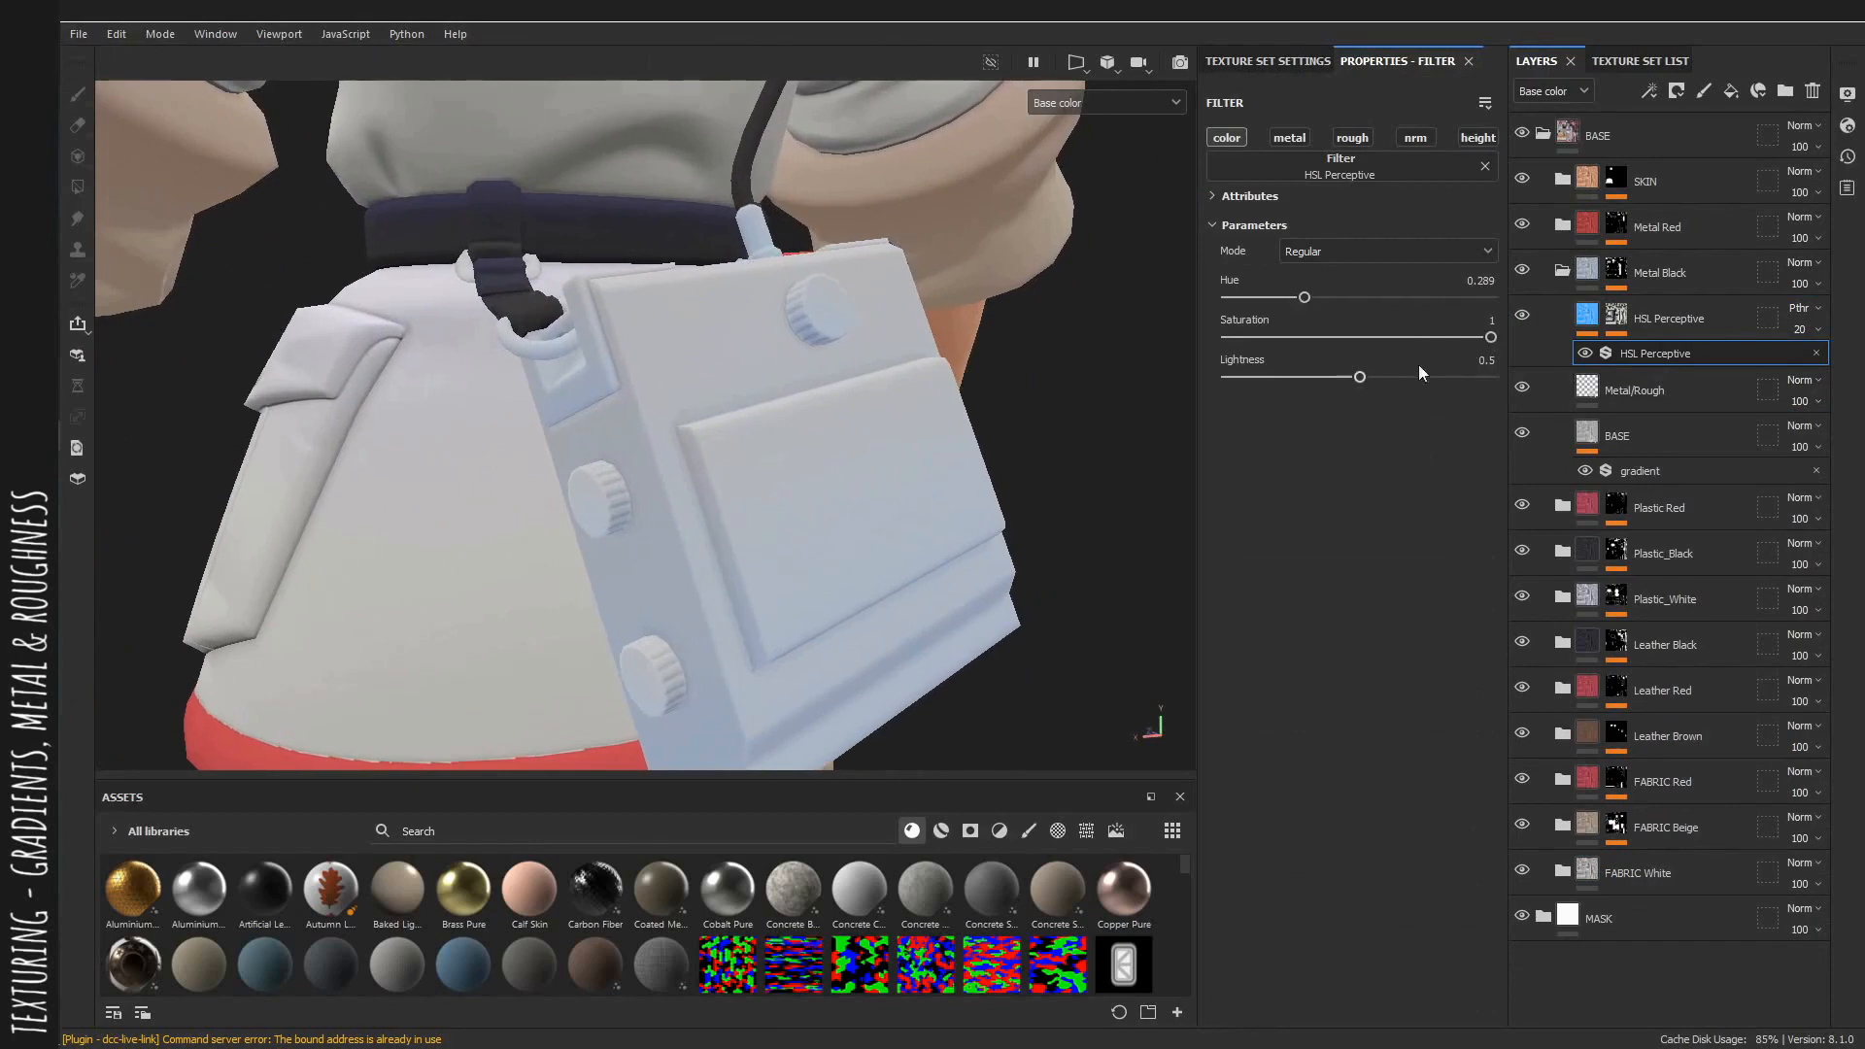
{"action": "left_click", "coordinate": [1799, 331]}
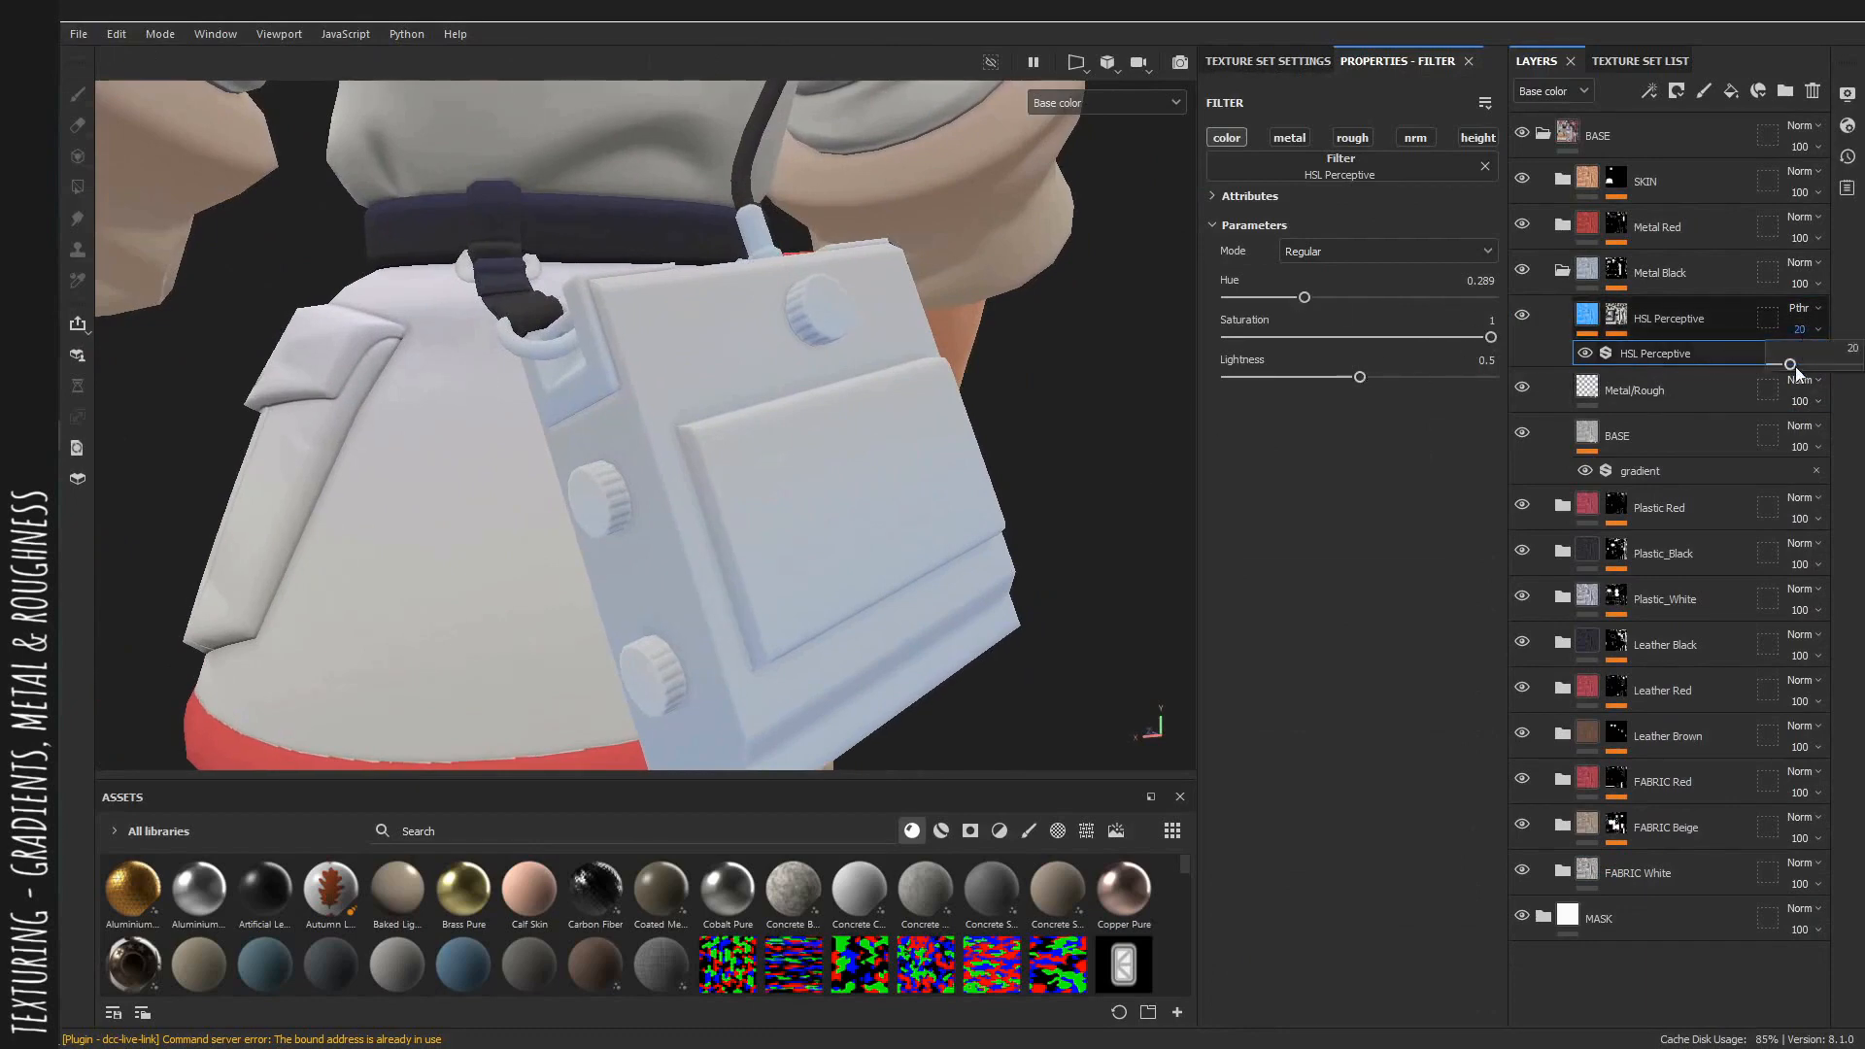
{"action": "left_click_drag", "start_coordinate": [1791, 366], "coordinate": [1787, 365]}
{"action": "right_click_drag", "start_coordinate": [1066, 504], "coordinate": [854, 475], "text": "alt"}
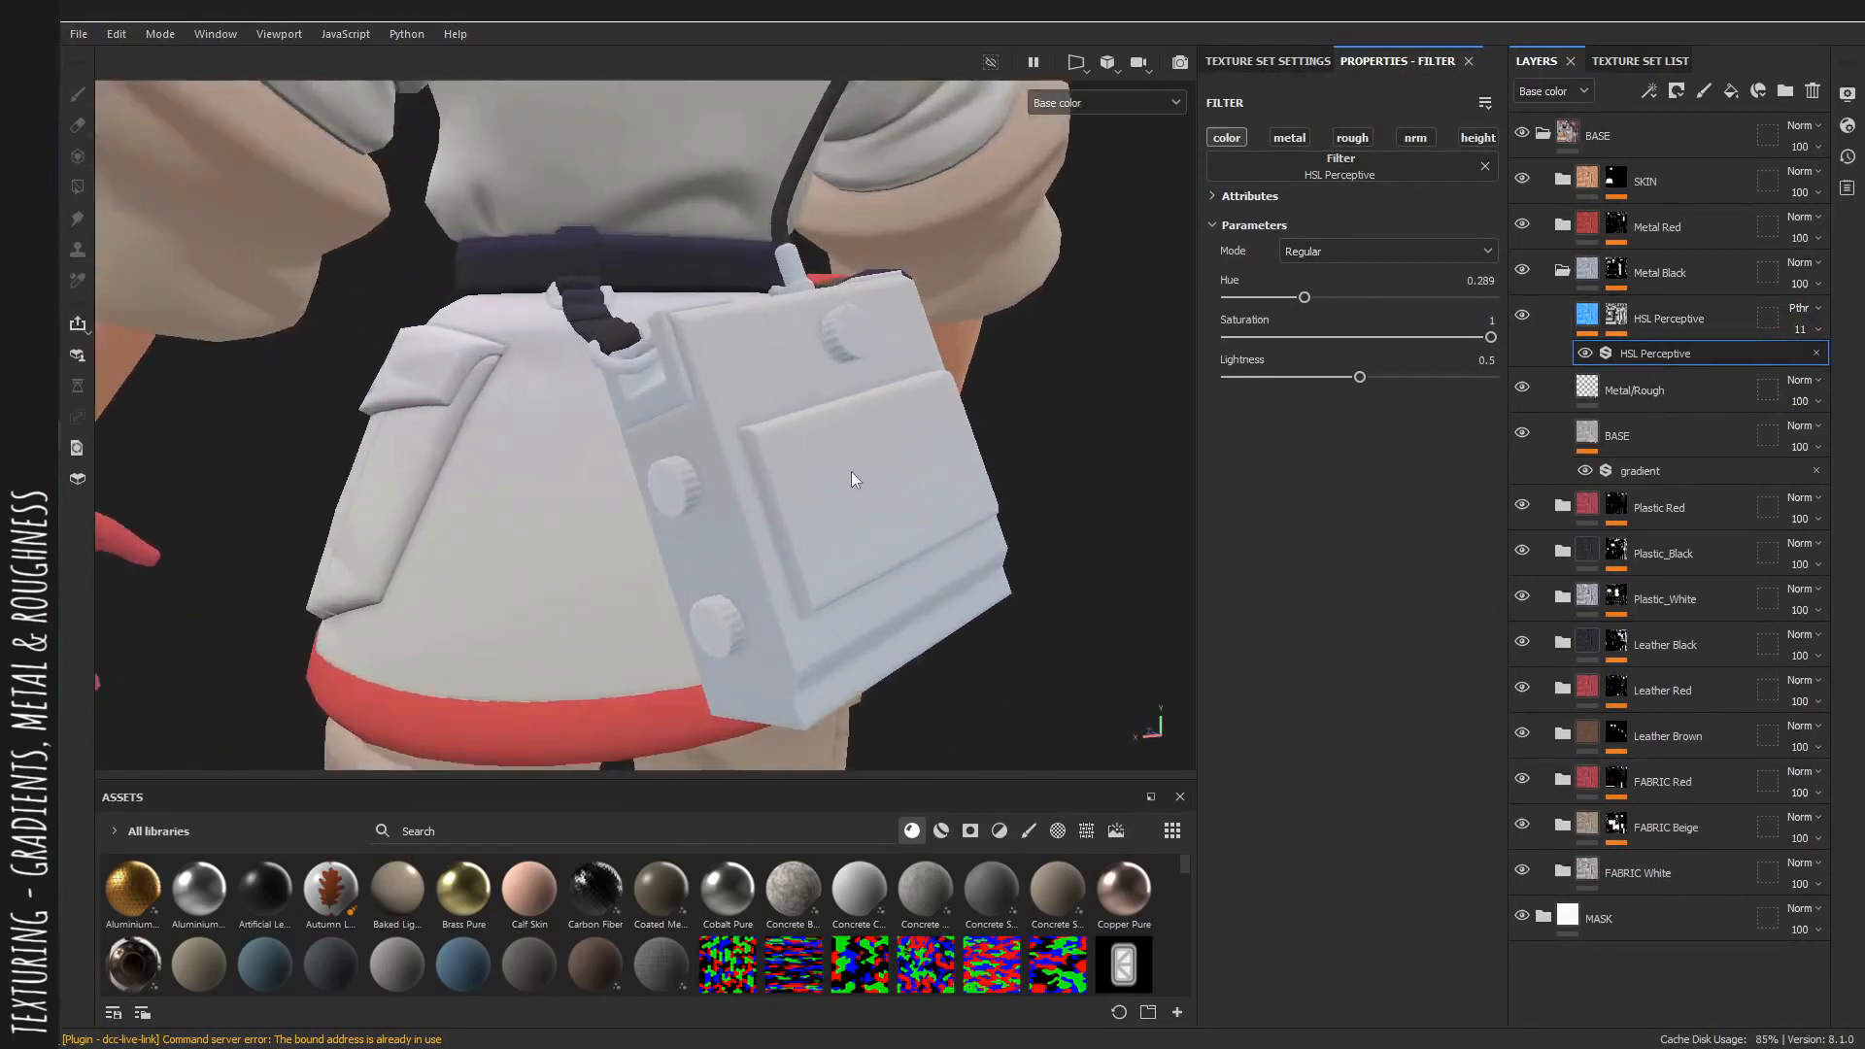
Set the Metal Black HSL Perceptive layer's opacity to 18.
{"action": "key", "text": "m"}
{"action": "key", "text": "c"}
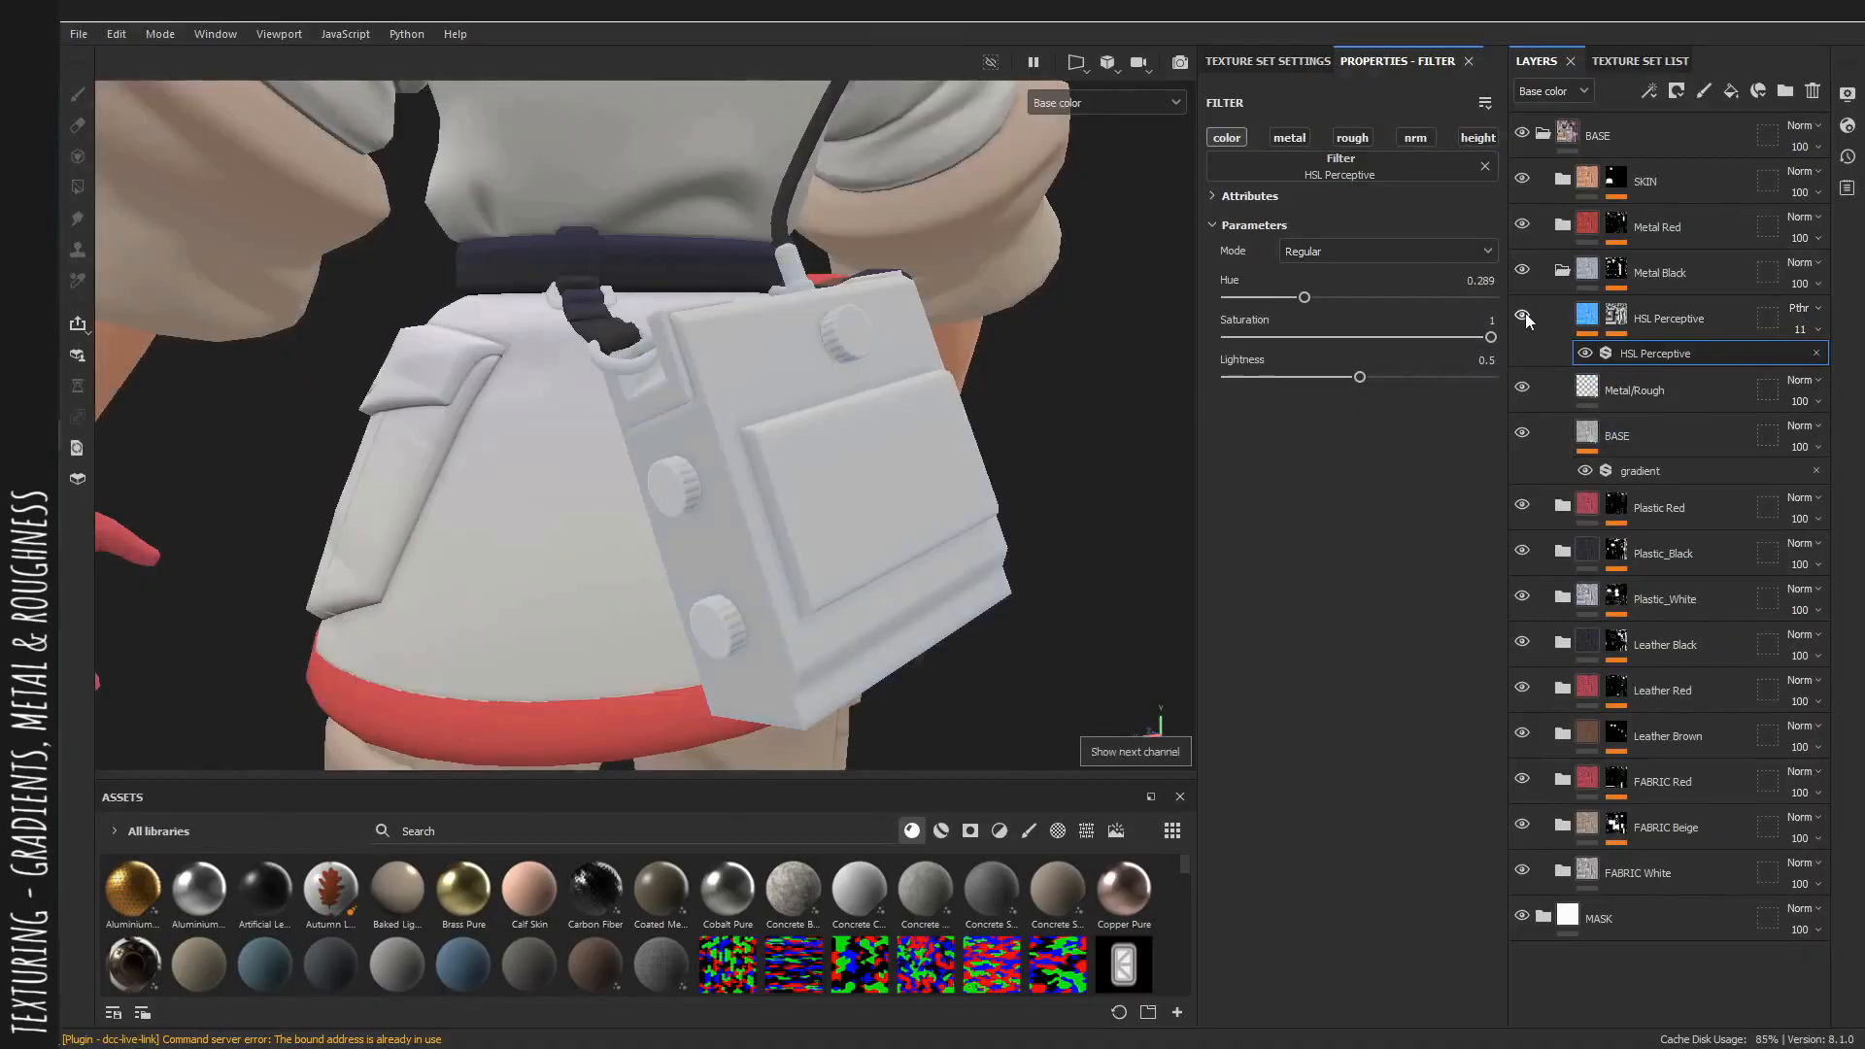
{"action": "key", "text": "m"}
{"action": "left_click_drag", "start_coordinate": [991, 399], "coordinate": [770, 450], "text": "alt"}
{"action": "right_click_drag", "start_coordinate": [770, 450], "coordinate": [799, 453], "text": "shift"}
{"action": "left_click_drag", "start_coordinate": [799, 453], "coordinate": [700, 466], "text": "alt"}
{"action": "right_click_drag", "start_coordinate": [700, 466], "coordinate": [841, 483], "text": "shift"}
{"action": "left_click_drag", "start_coordinate": [841, 483], "coordinate": [1030, 466], "text": "alt"}
{"action": "left_click", "coordinate": [1802, 332]}
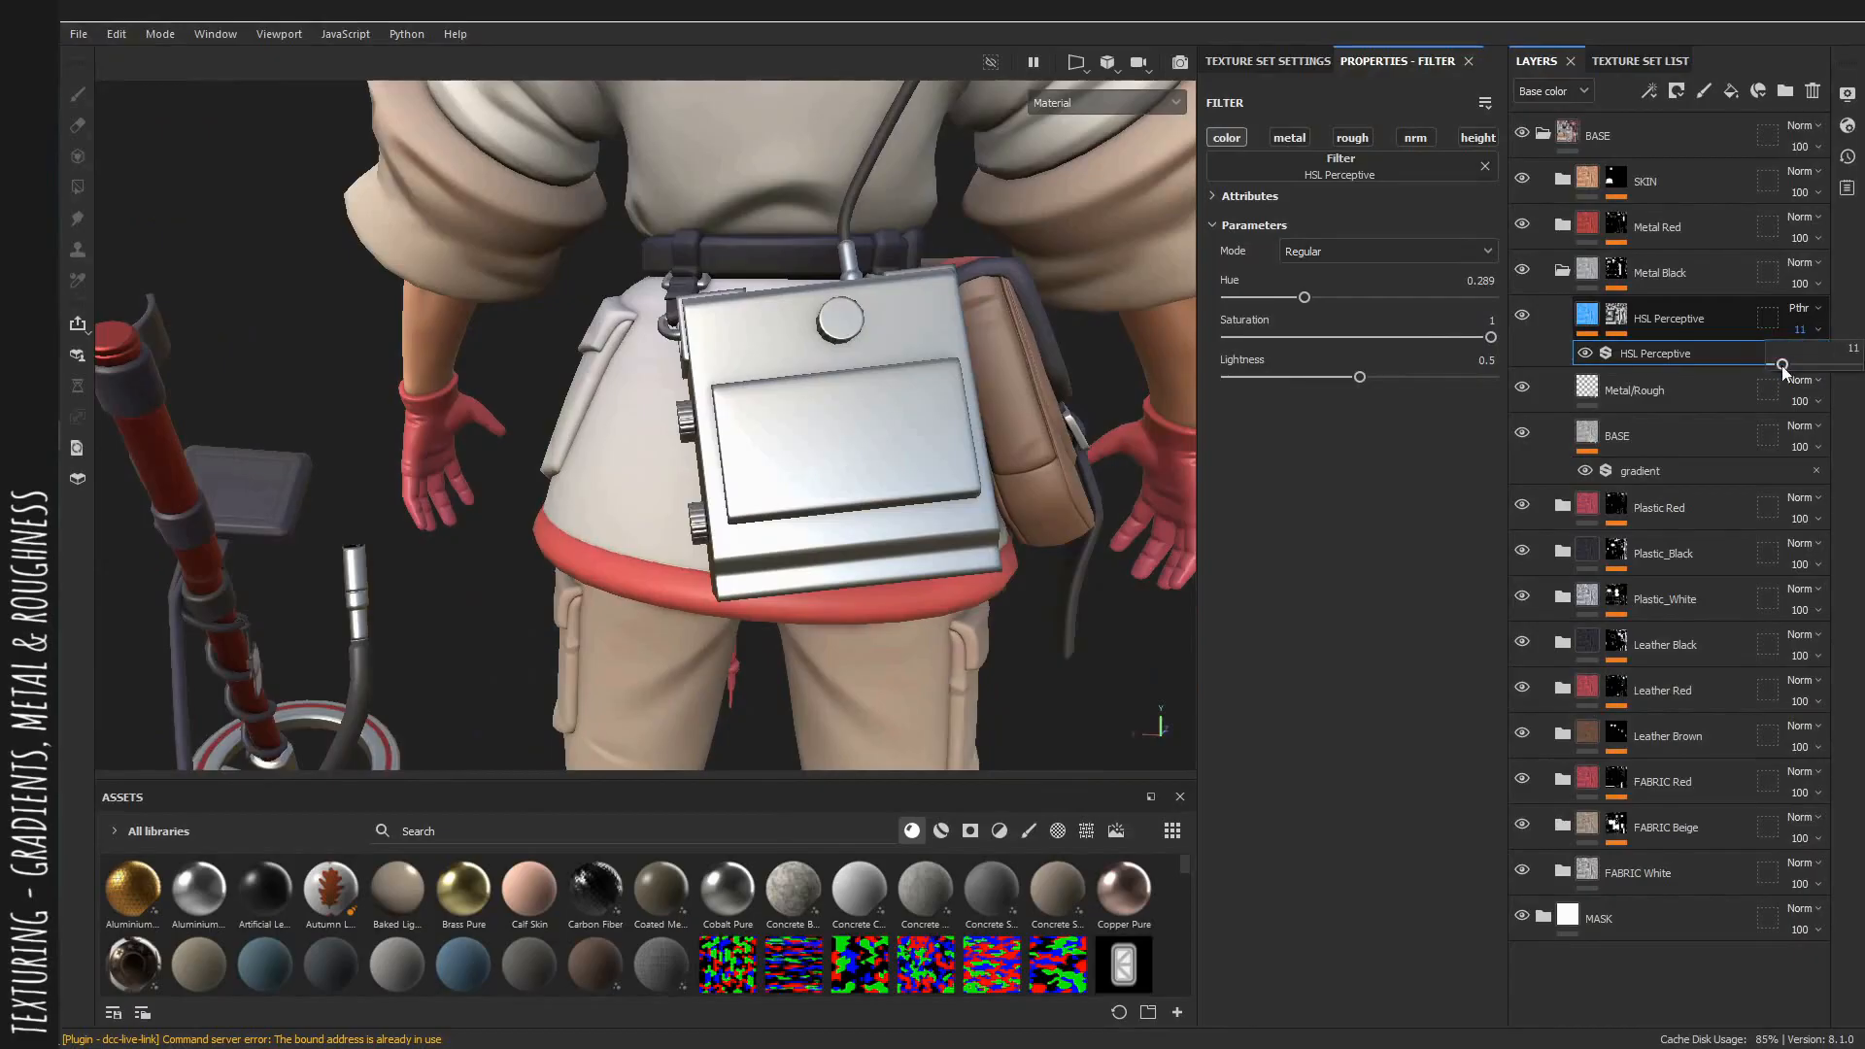
{"action": "left_click_drag", "start_coordinate": [1782, 365], "coordinate": [1789, 366]}
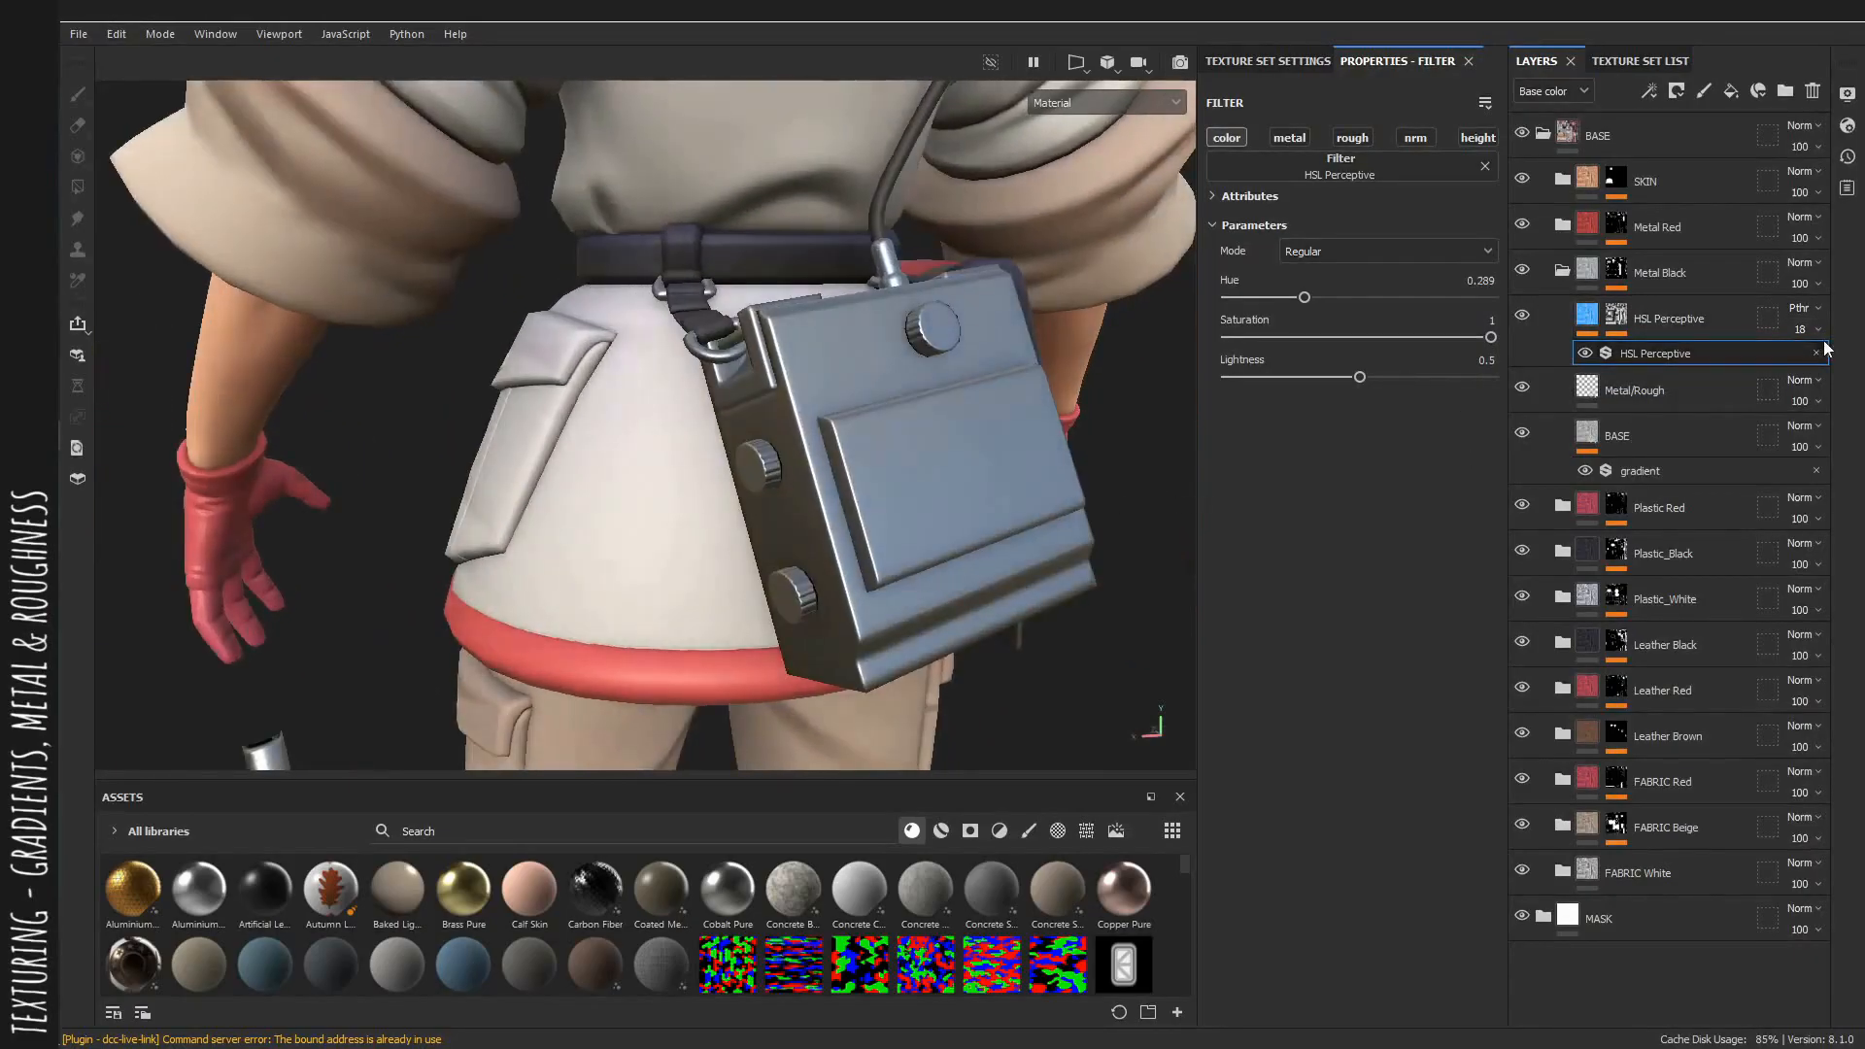
Review the pouch and metal detector in base color and material views from several angles.
{"action": "key", "text": "c"}
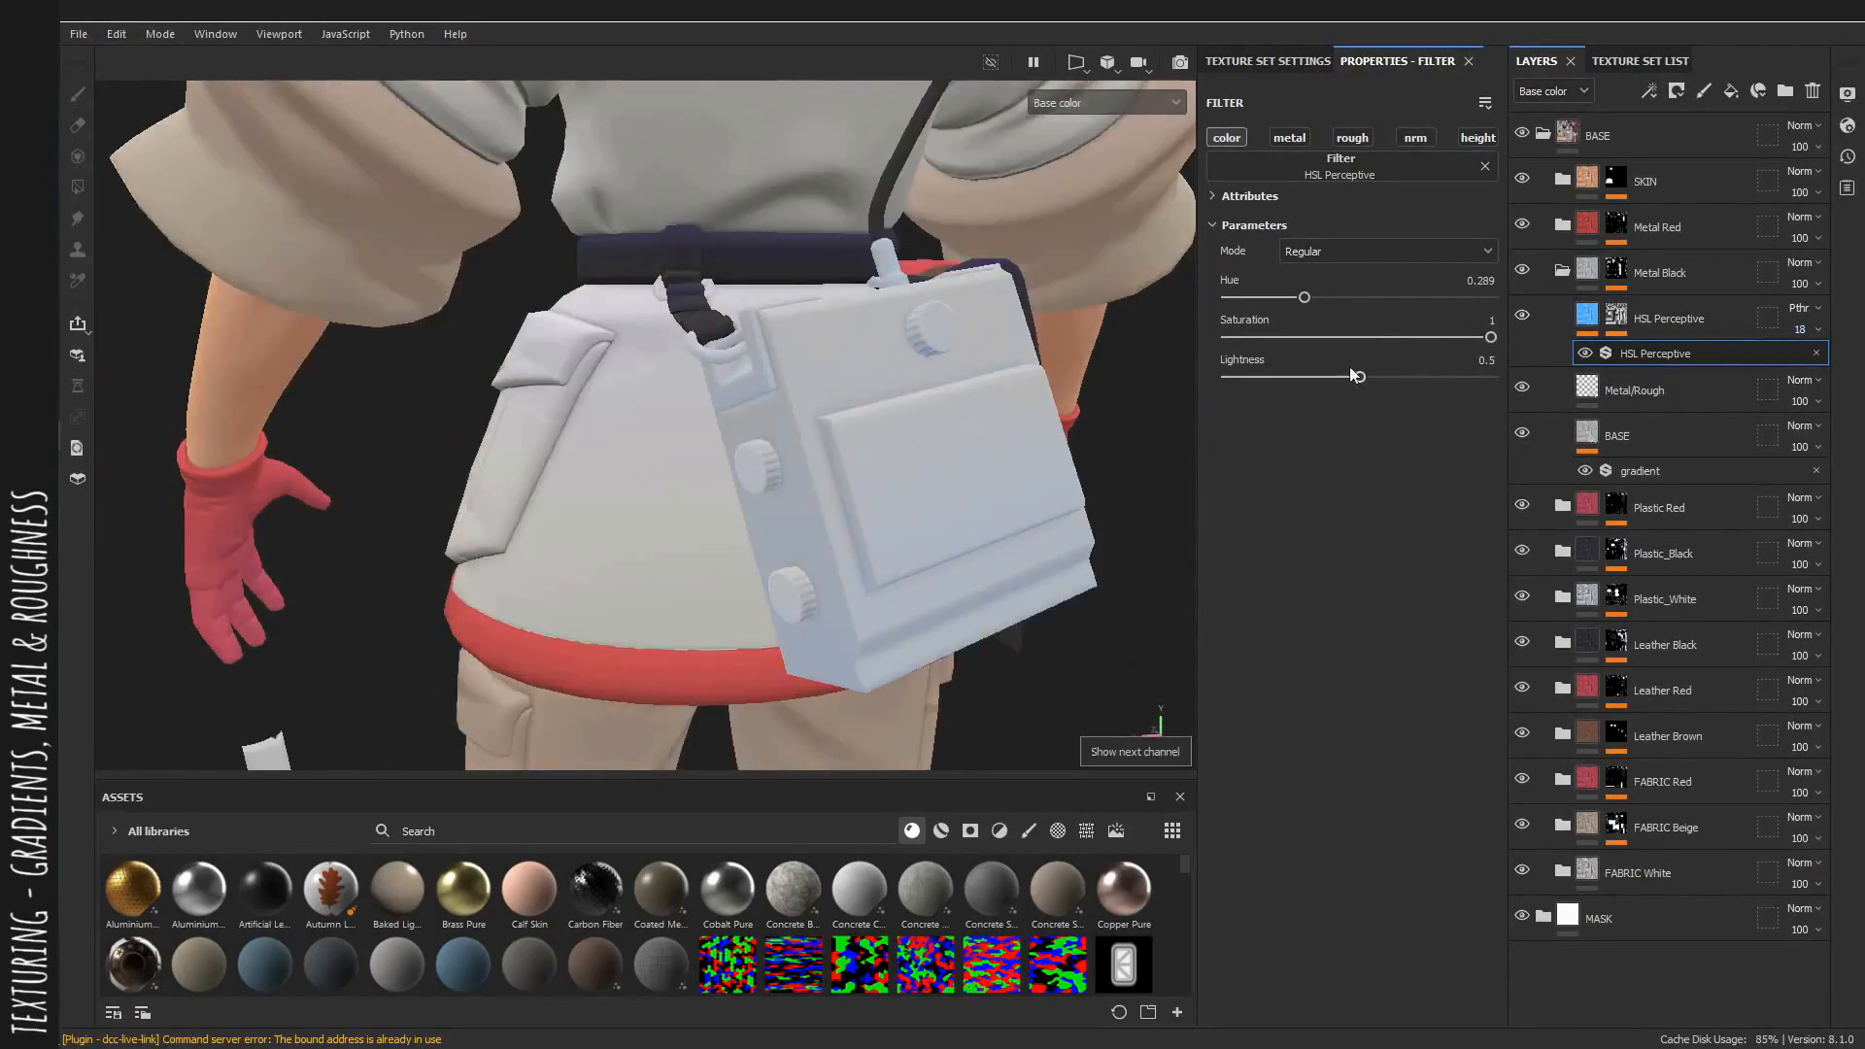
{"action": "left_click_drag", "start_coordinate": [1358, 379], "coordinate": [1403, 382]}
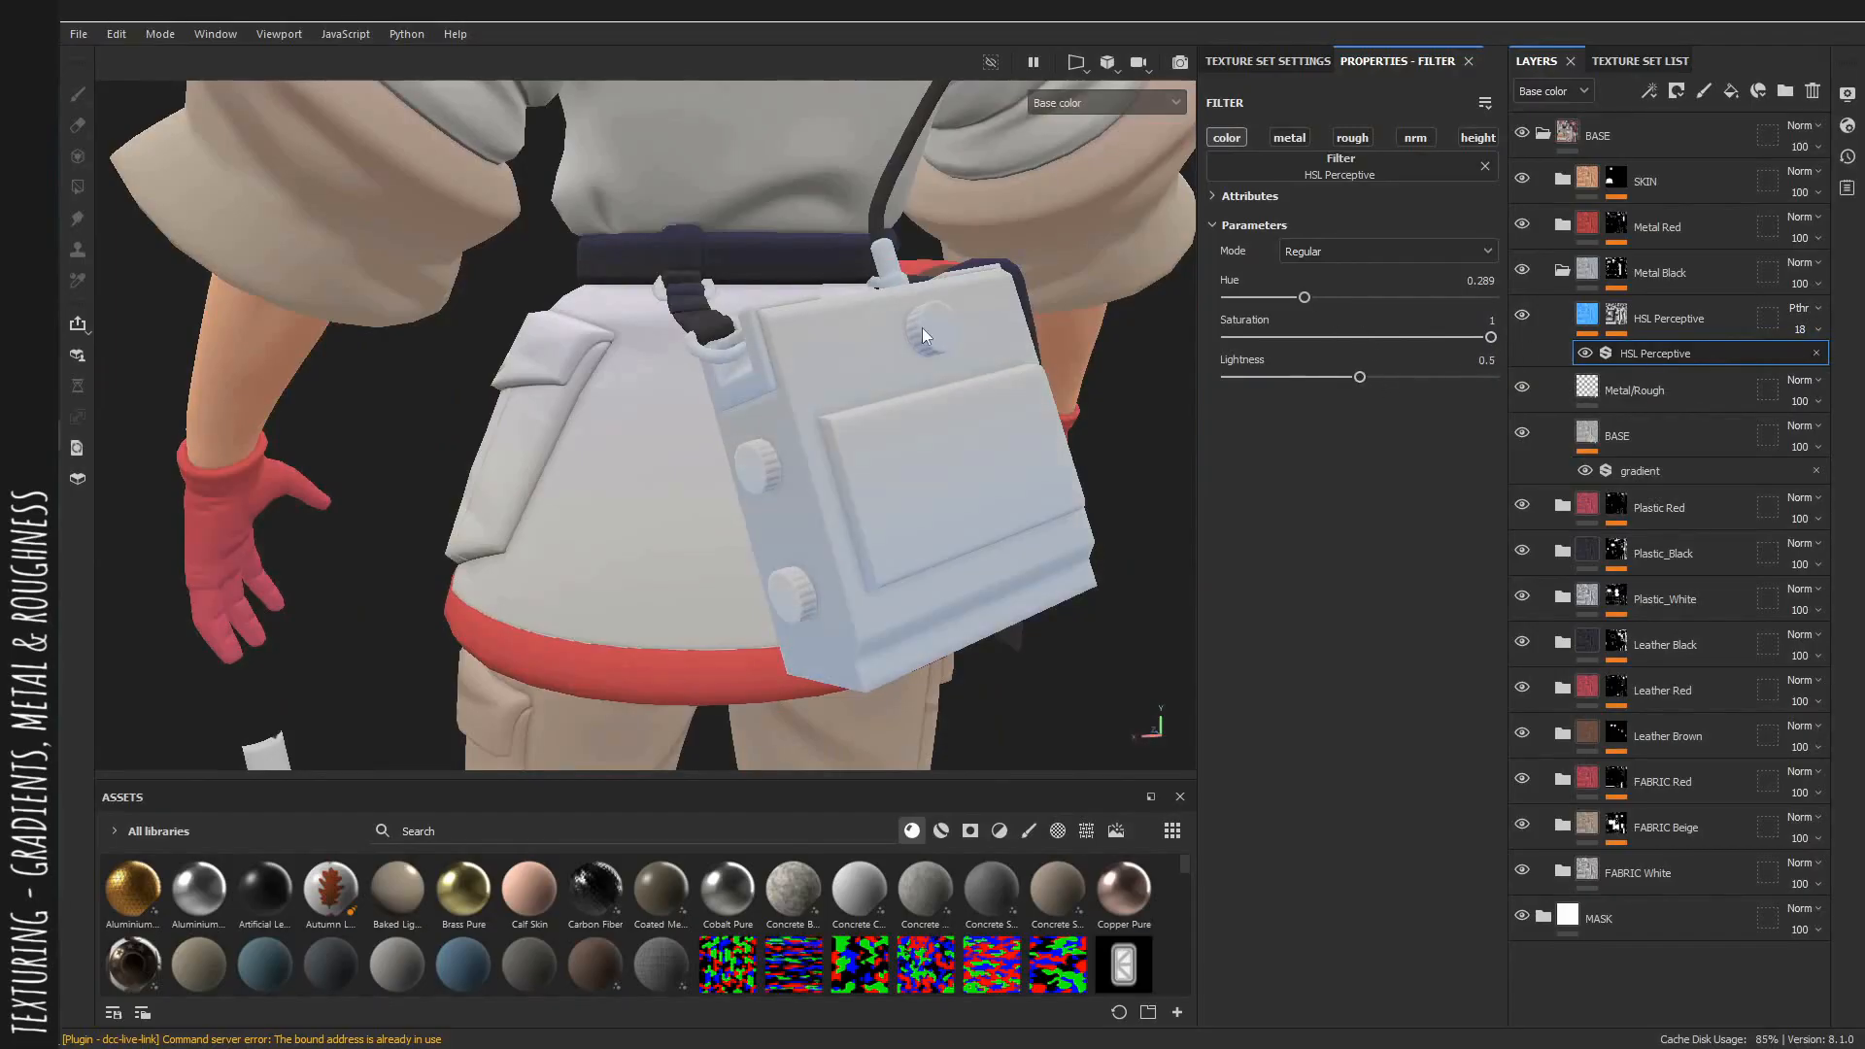
{"action": "right_click_drag", "start_coordinate": [1027, 521], "coordinate": [740, 519], "text": "alt"}
{"action": "left_click_drag", "start_coordinate": [742, 520], "coordinate": [908, 480], "text": "alt"}
{"action": "key", "text": "m"}
{"action": "right_click_drag", "start_coordinate": [909, 480], "coordinate": [792, 478], "text": "alt"}
{"action": "left_click_drag", "start_coordinate": [791, 477], "coordinate": [732, 441], "text": "alt"}
{"action": "right_click_drag", "start_coordinate": [732, 441], "coordinate": [860, 445], "text": "alt"}
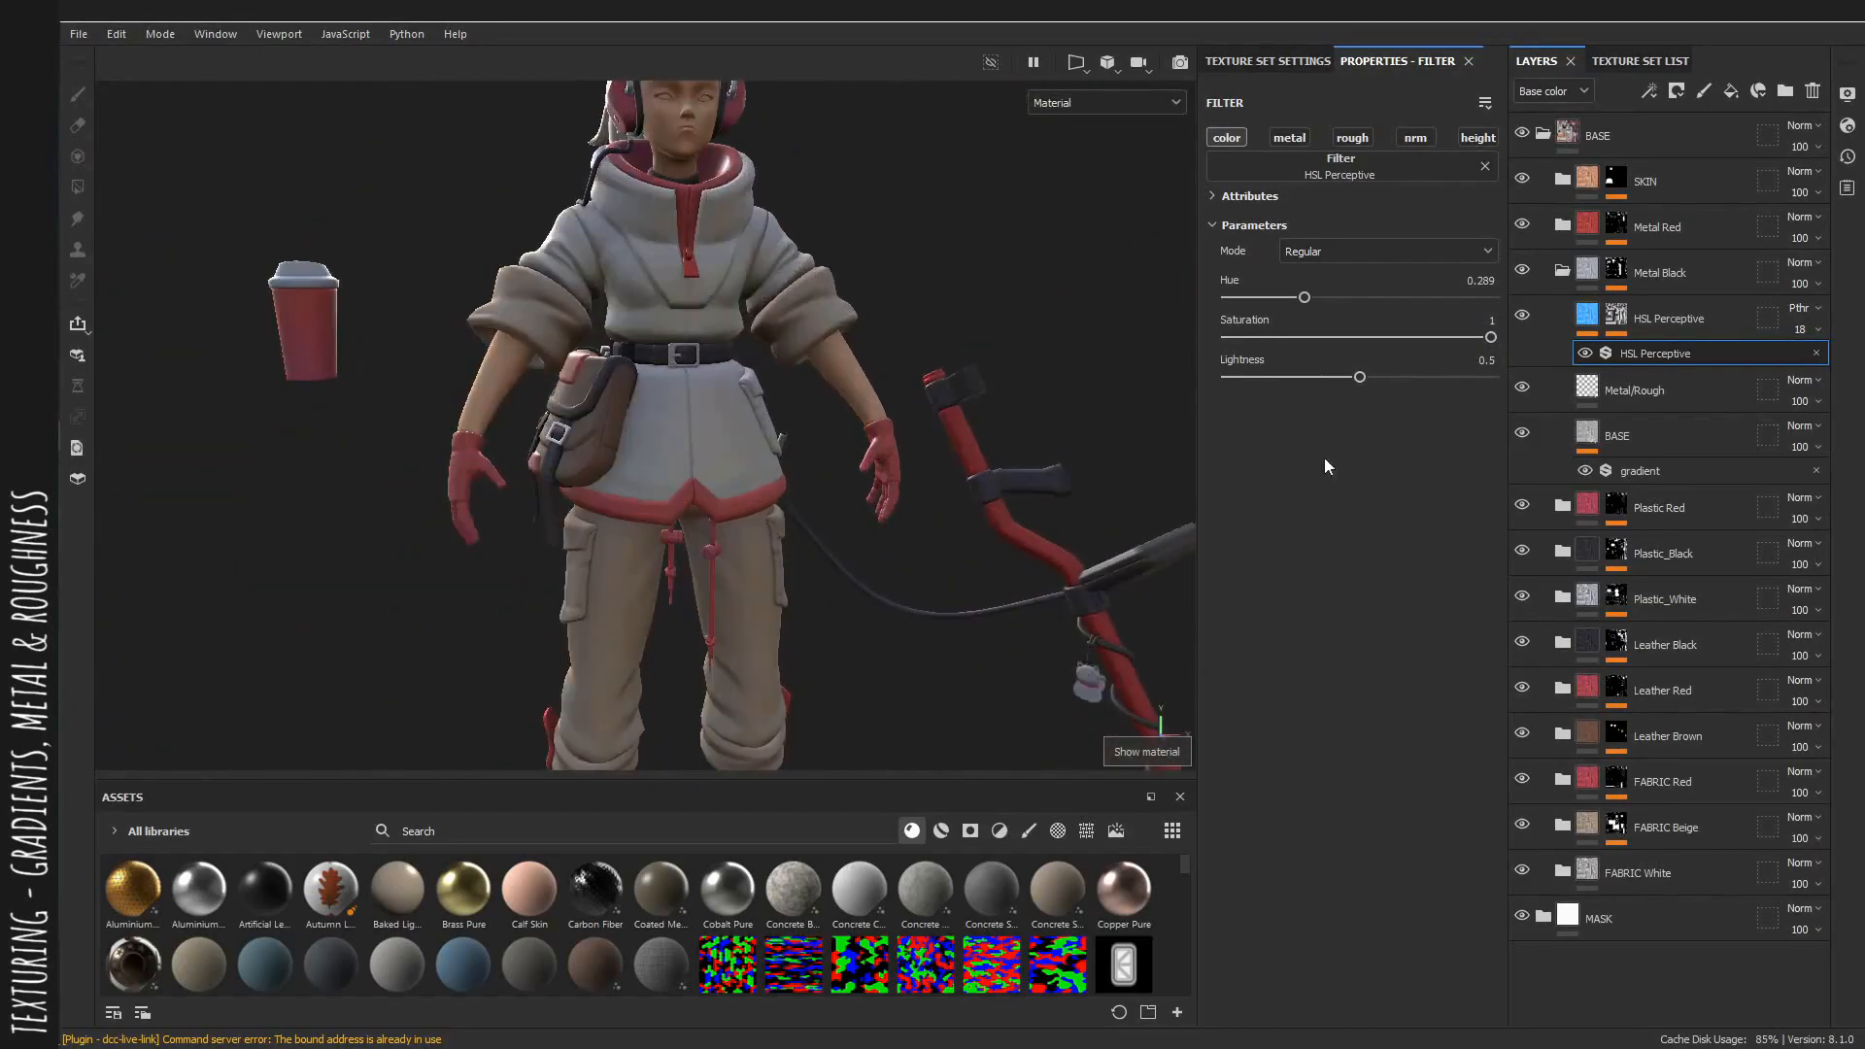
{"action": "left_click", "coordinate": [1565, 274]}
{"action": "right_click_drag", "start_coordinate": [971, 388], "coordinate": [1039, 393], "text": "alt"}
{"action": "left_click_drag", "start_coordinate": [1039, 393], "coordinate": [951, 461], "text": "alt"}
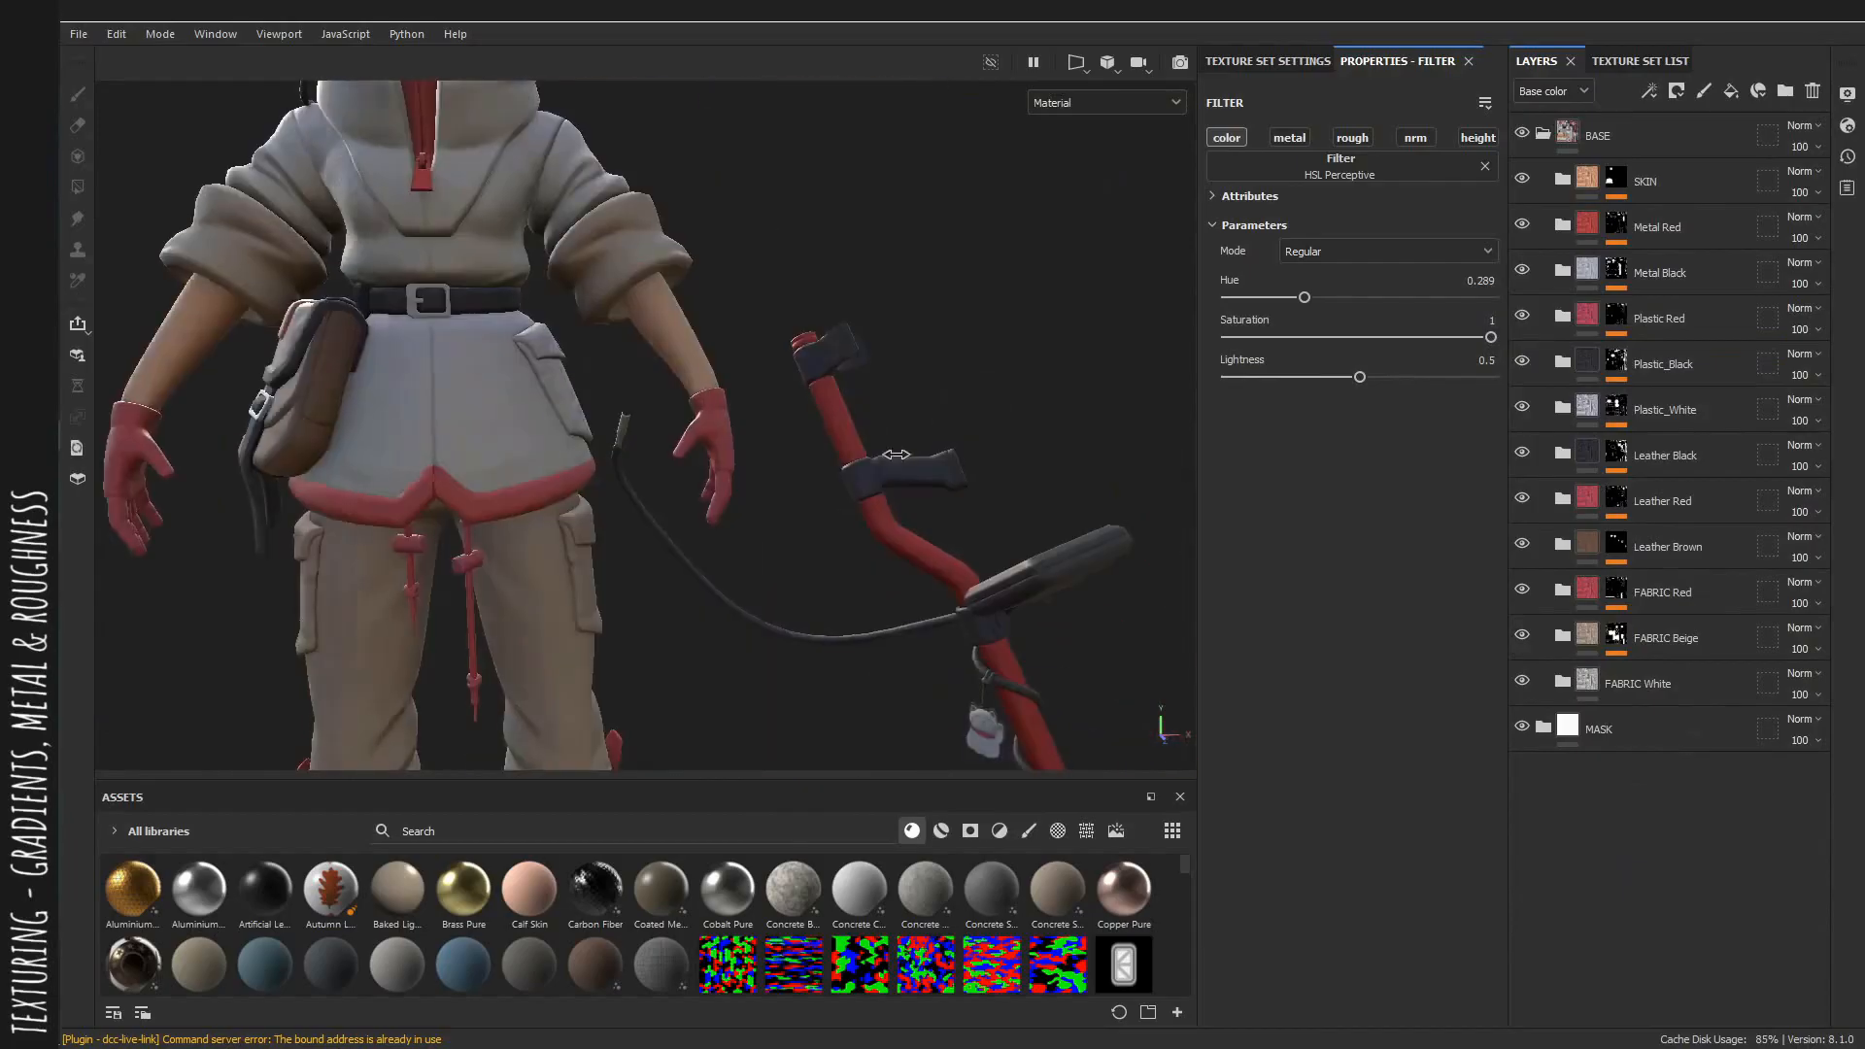
{"action": "right_click_drag", "start_coordinate": [952, 462], "coordinate": [1036, 464], "text": "shift"}
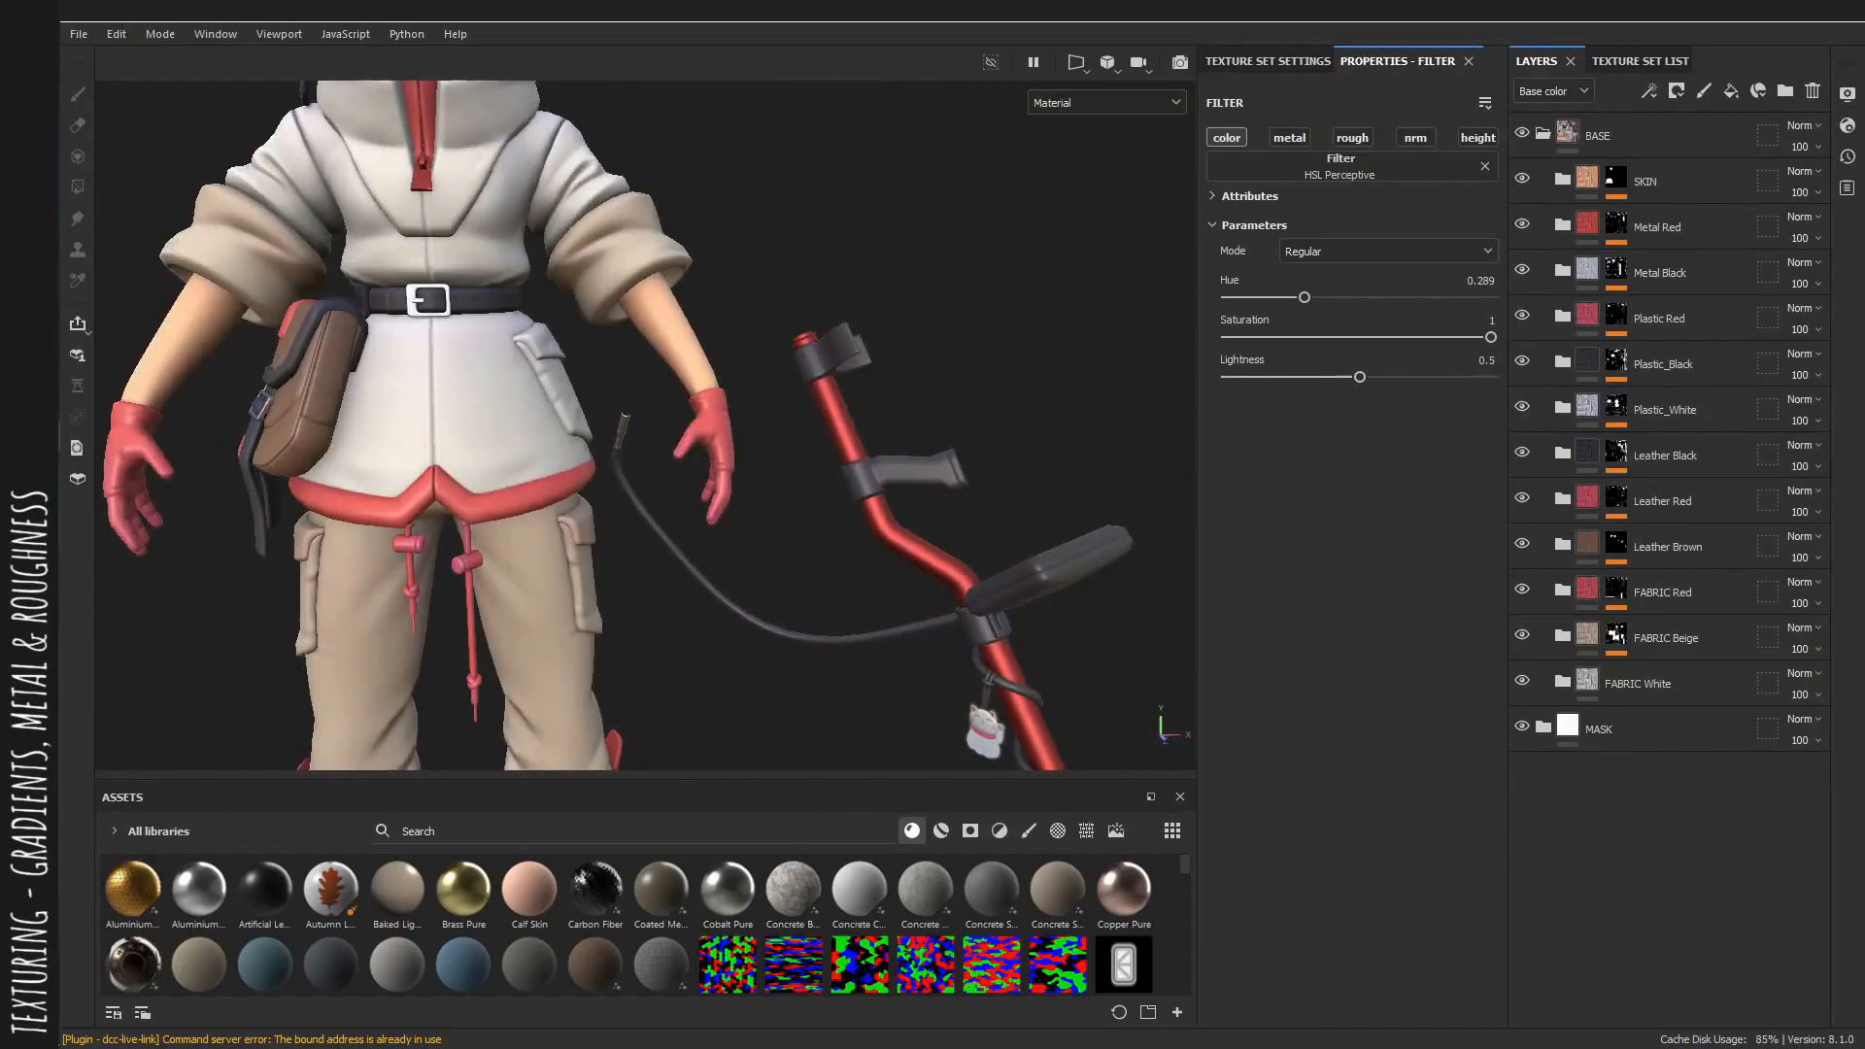
{"action": "middle_click_drag", "start_coordinate": [971, 512], "coordinate": [820, 366], "text": "alt"}
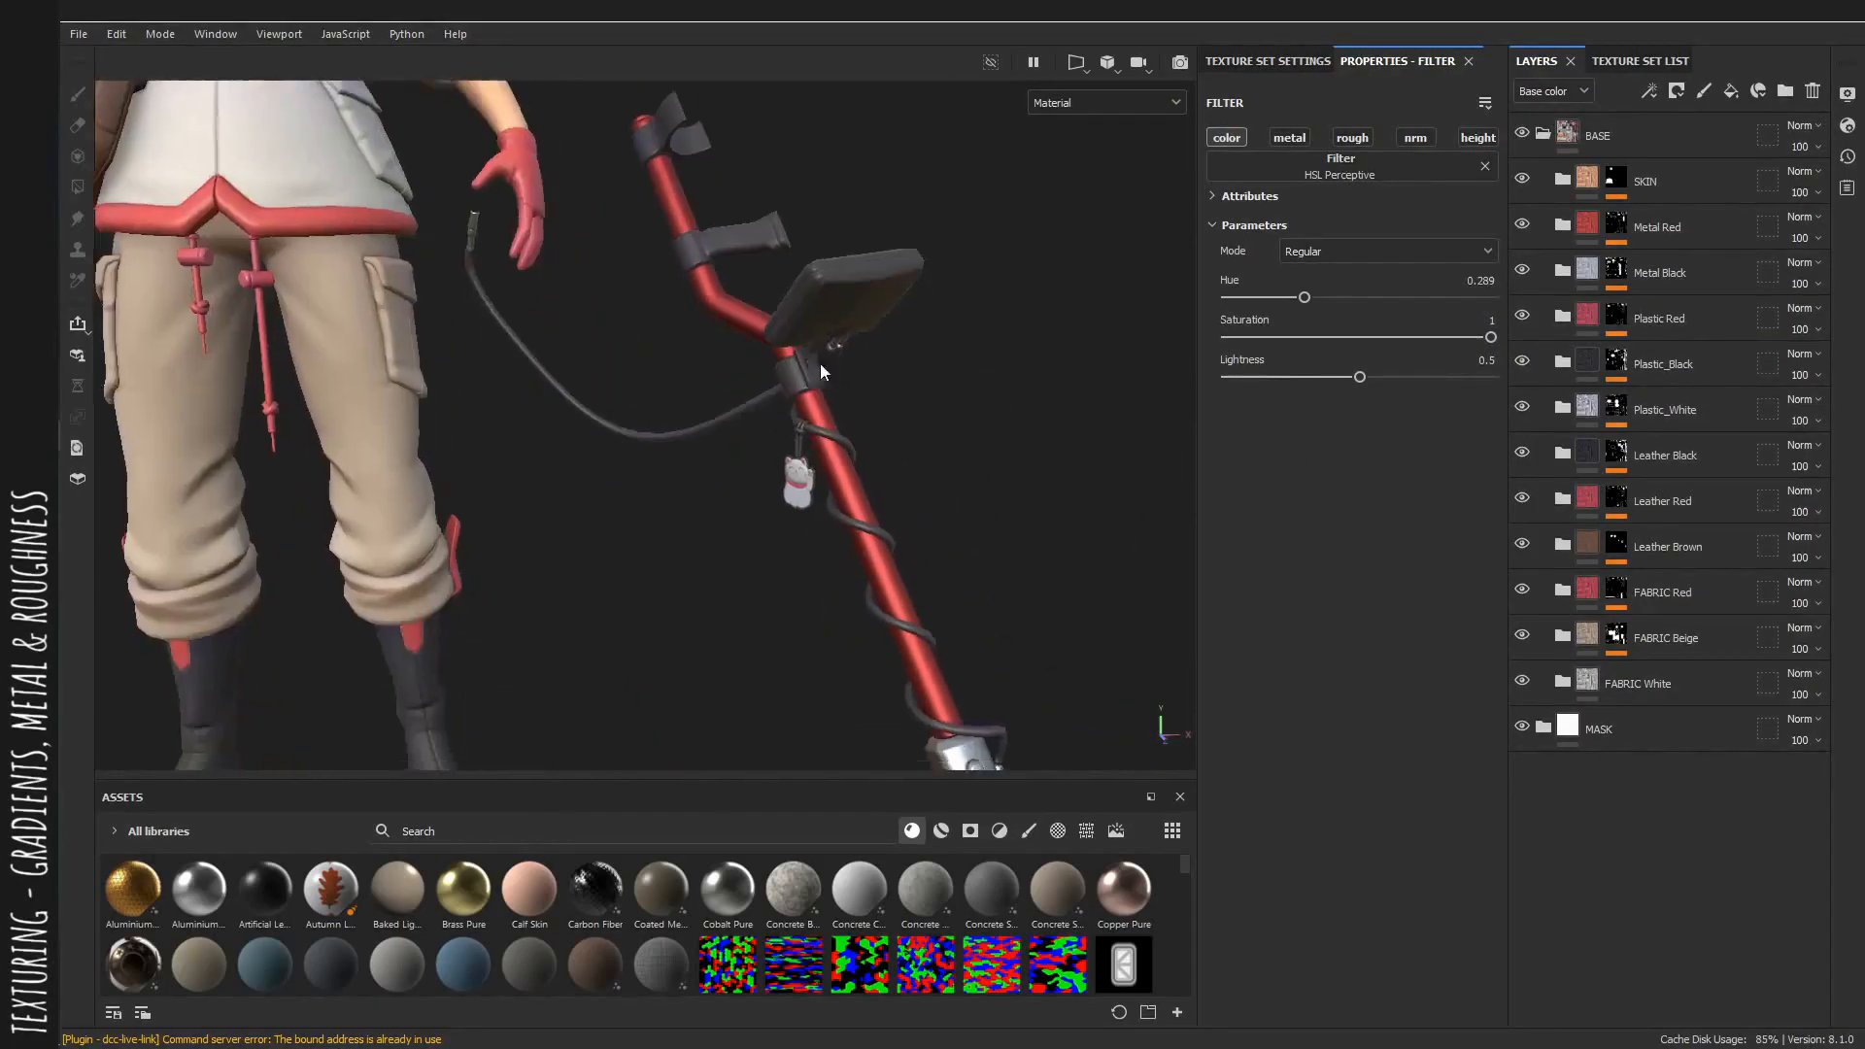
Set the roughness of the Metal Red group's Metal/Rough fill layer to about 0.61.
{"action": "right_click_drag", "start_coordinate": [820, 366], "coordinate": [898, 379], "text": "alt"}
{"action": "left_click", "coordinate": [1562, 229]}
{"action": "left_click", "coordinate": [1632, 355]}
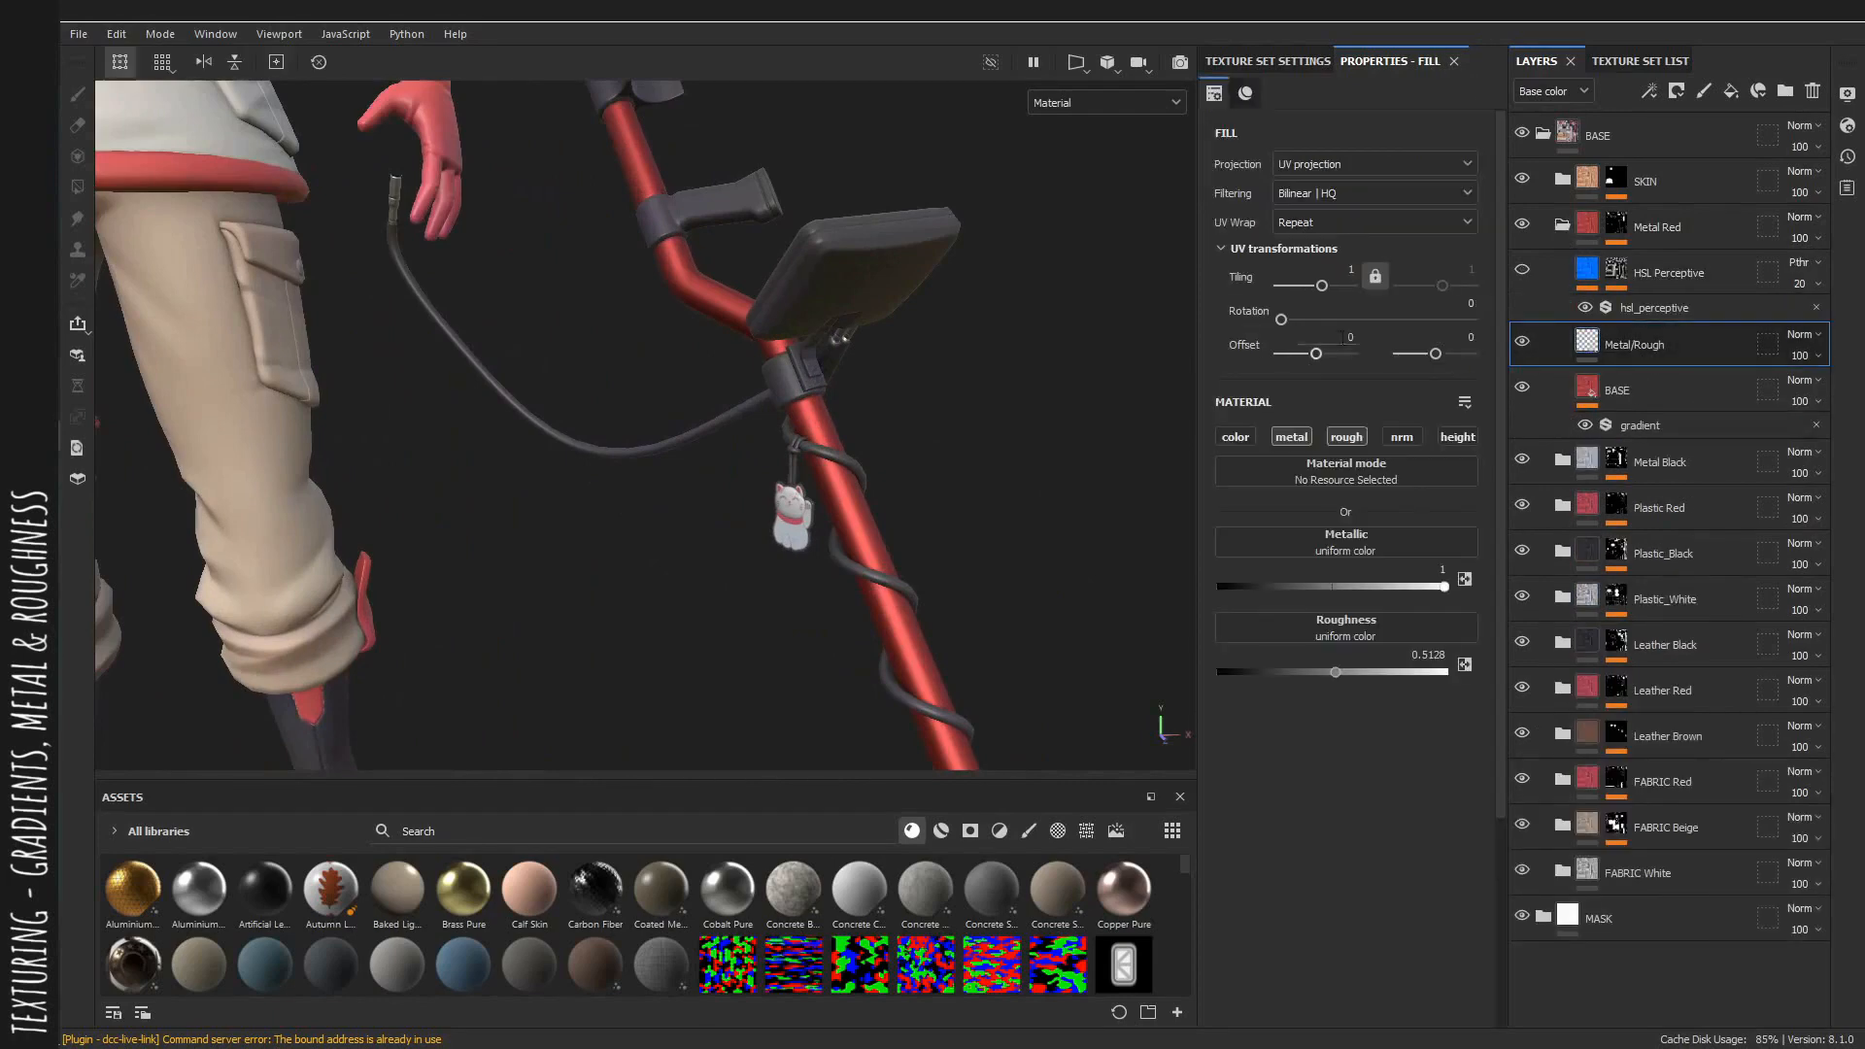
{"action": "left_click_drag", "start_coordinate": [903, 486], "coordinate": [845, 461], "text": "alt"}
{"action": "right_click_drag", "start_coordinate": [845, 461], "coordinate": [957, 485], "text": "alt"}
{"action": "mouse_move", "coordinate": [1338, 671]}
{"action": "left_mouse_down"}
{"action": "mouse_move", "coordinate": [1384, 680]}
{"action": "mouse_move", "coordinate": [1228, 680]}
{"action": "mouse_move", "coordinate": [1378, 691]}
{"action": "mouse_move", "coordinate": [1358, 684]}
{"action": "left_mouse_up"}
{"action": "left_click_drag", "start_coordinate": [950, 604], "coordinate": [308, 217], "text": "alt"}
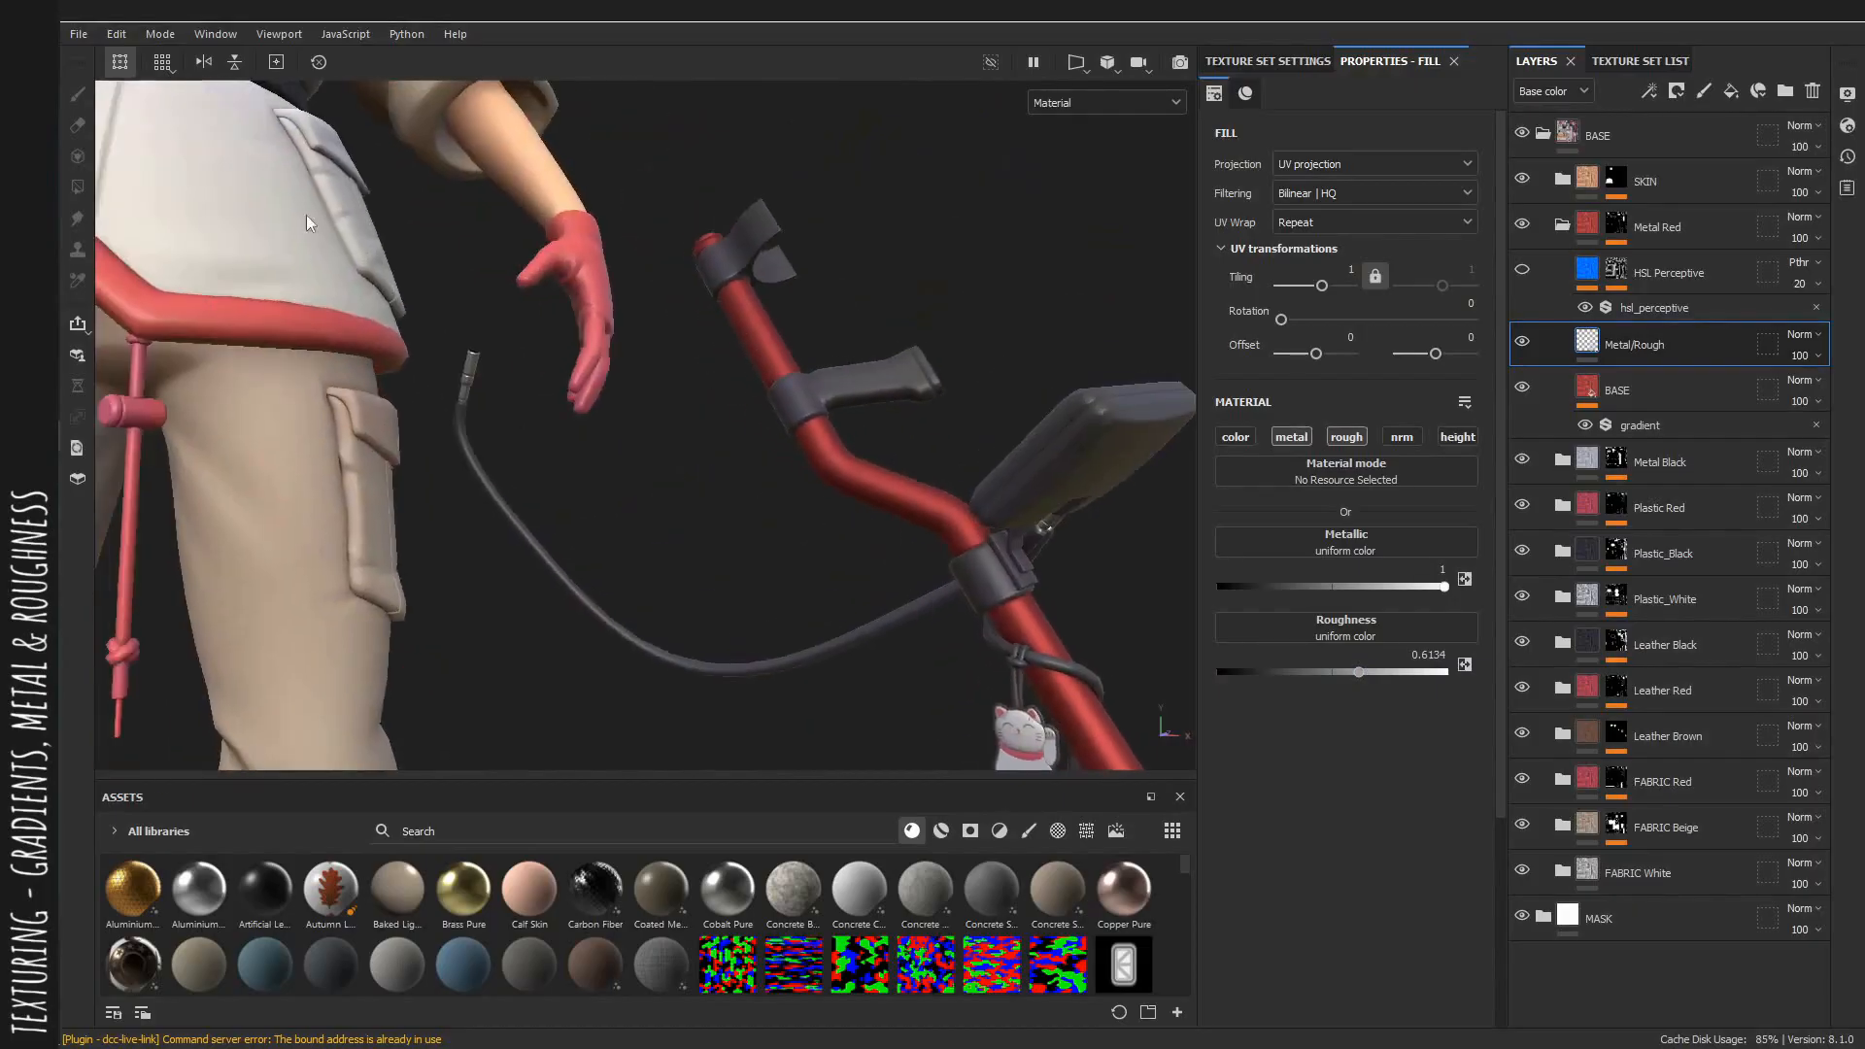
{"action": "middle_click_drag", "start_coordinate": [308, 217], "coordinate": [389, 236], "text": "alt"}
{"action": "middle_click_drag", "start_coordinate": [1166, 738], "coordinate": [778, 441], "text": "alt"}
{"action": "right_click_drag", "start_coordinate": [778, 441], "coordinate": [806, 585], "text": "alt"}
{"action": "left_click_drag", "start_coordinate": [761, 527], "coordinate": [777, 466], "text": "alt"}
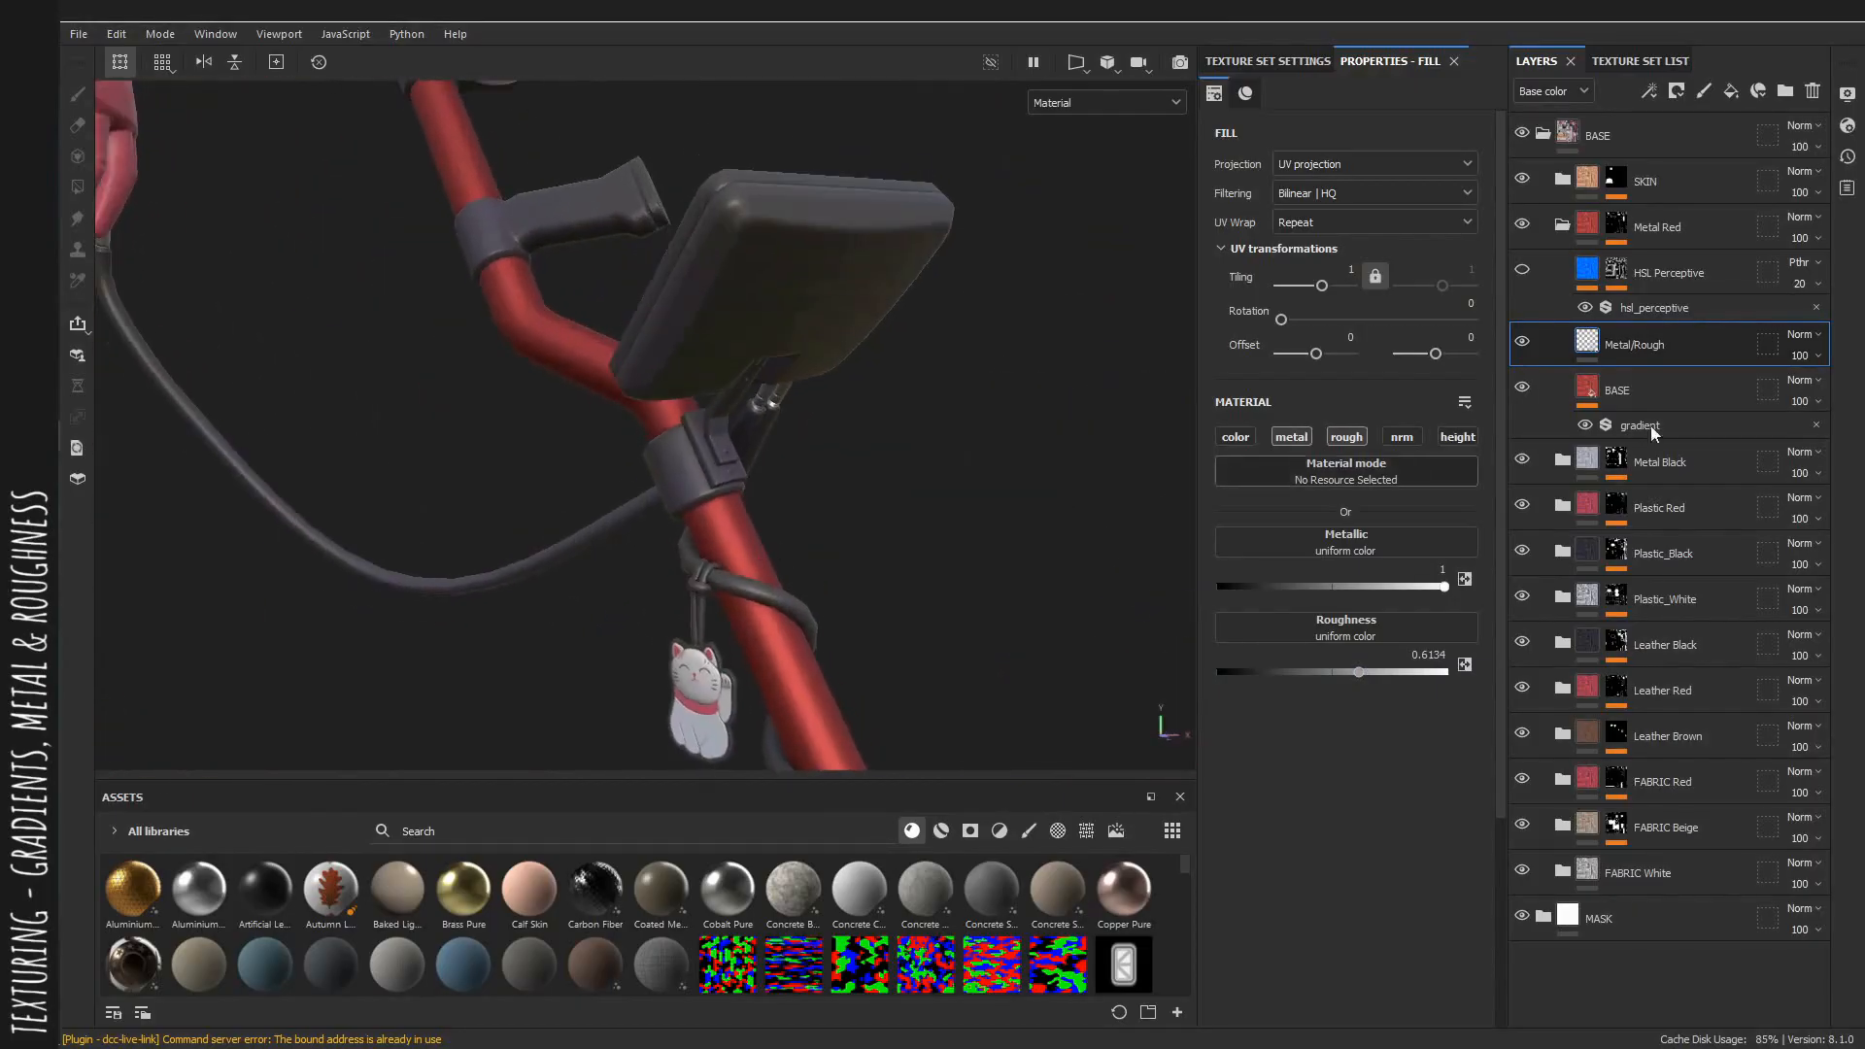
Enable the Metal Red HSL Perceptive layer and set its hue to 0.807, saturation 0.804 and lightness 0.437.
{"action": "left_click", "coordinate": [1522, 269]}
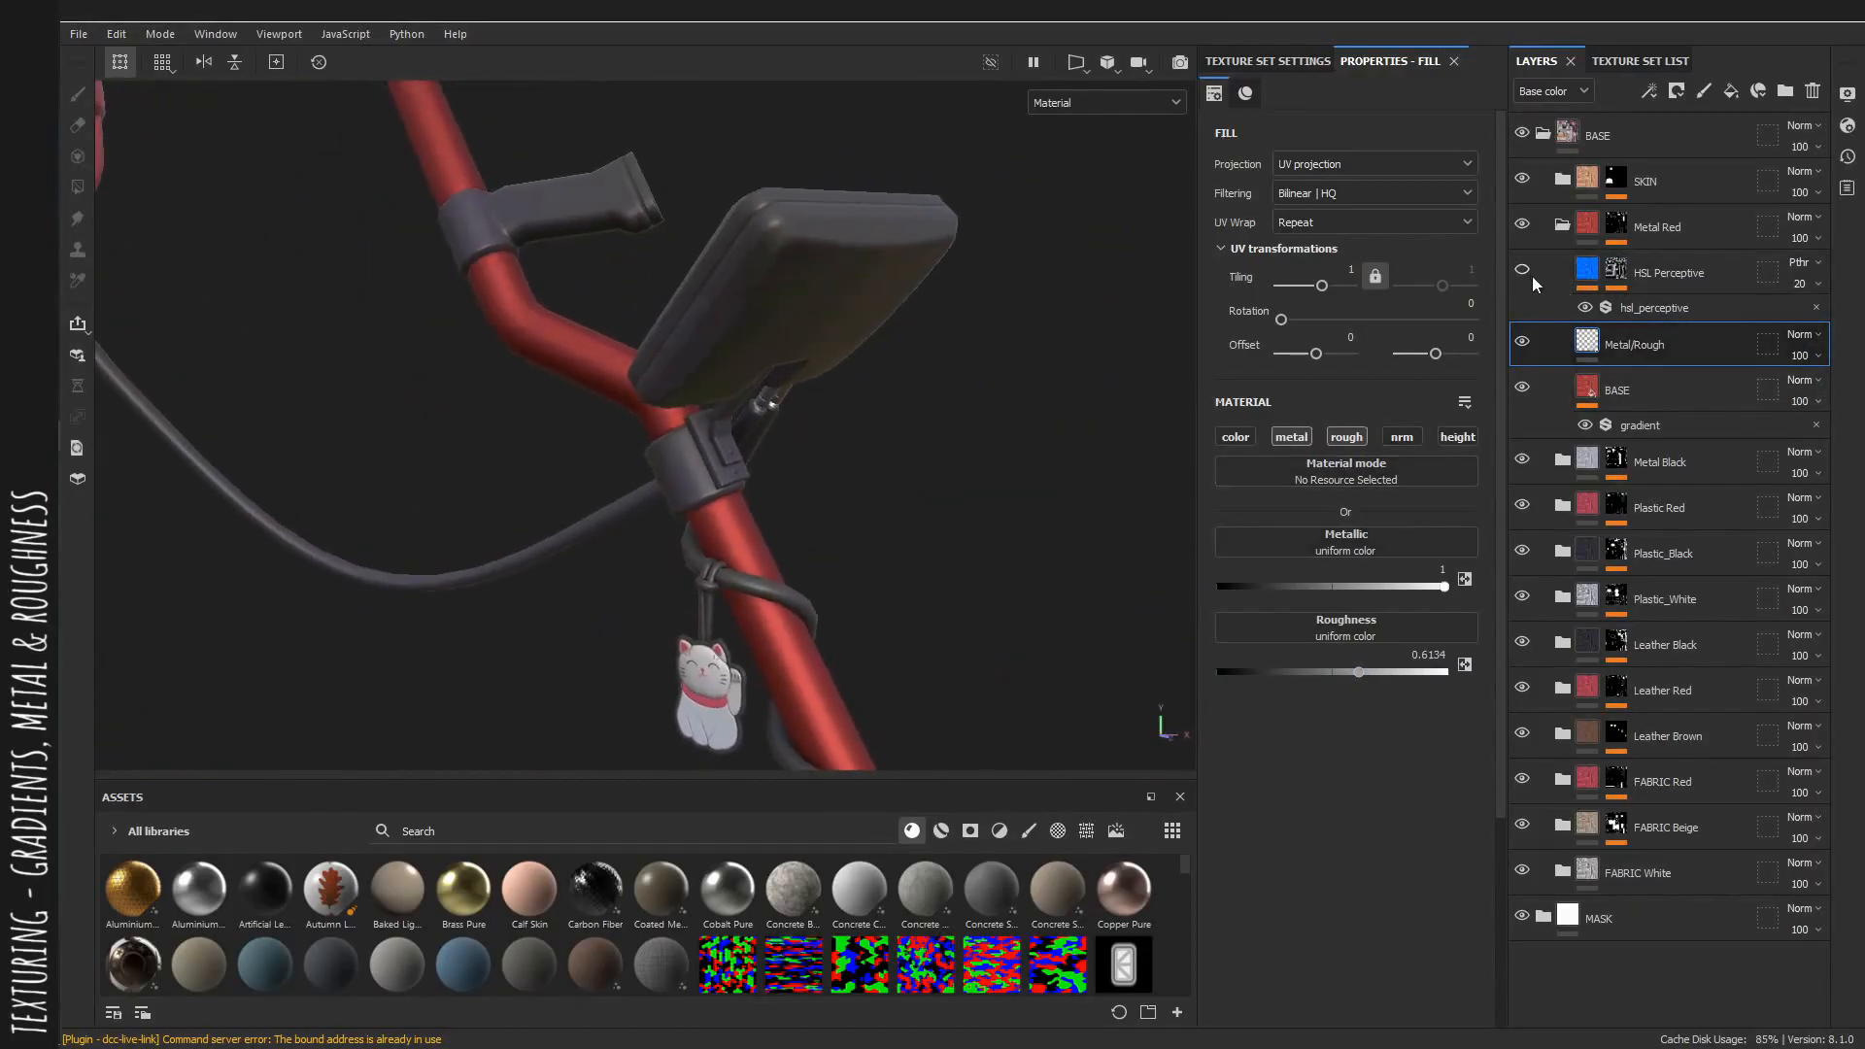
{"action": "left_click", "coordinate": [1664, 309]}
{"action": "right_click_drag", "start_coordinate": [483, 412], "coordinate": [751, 481], "text": "alt"}
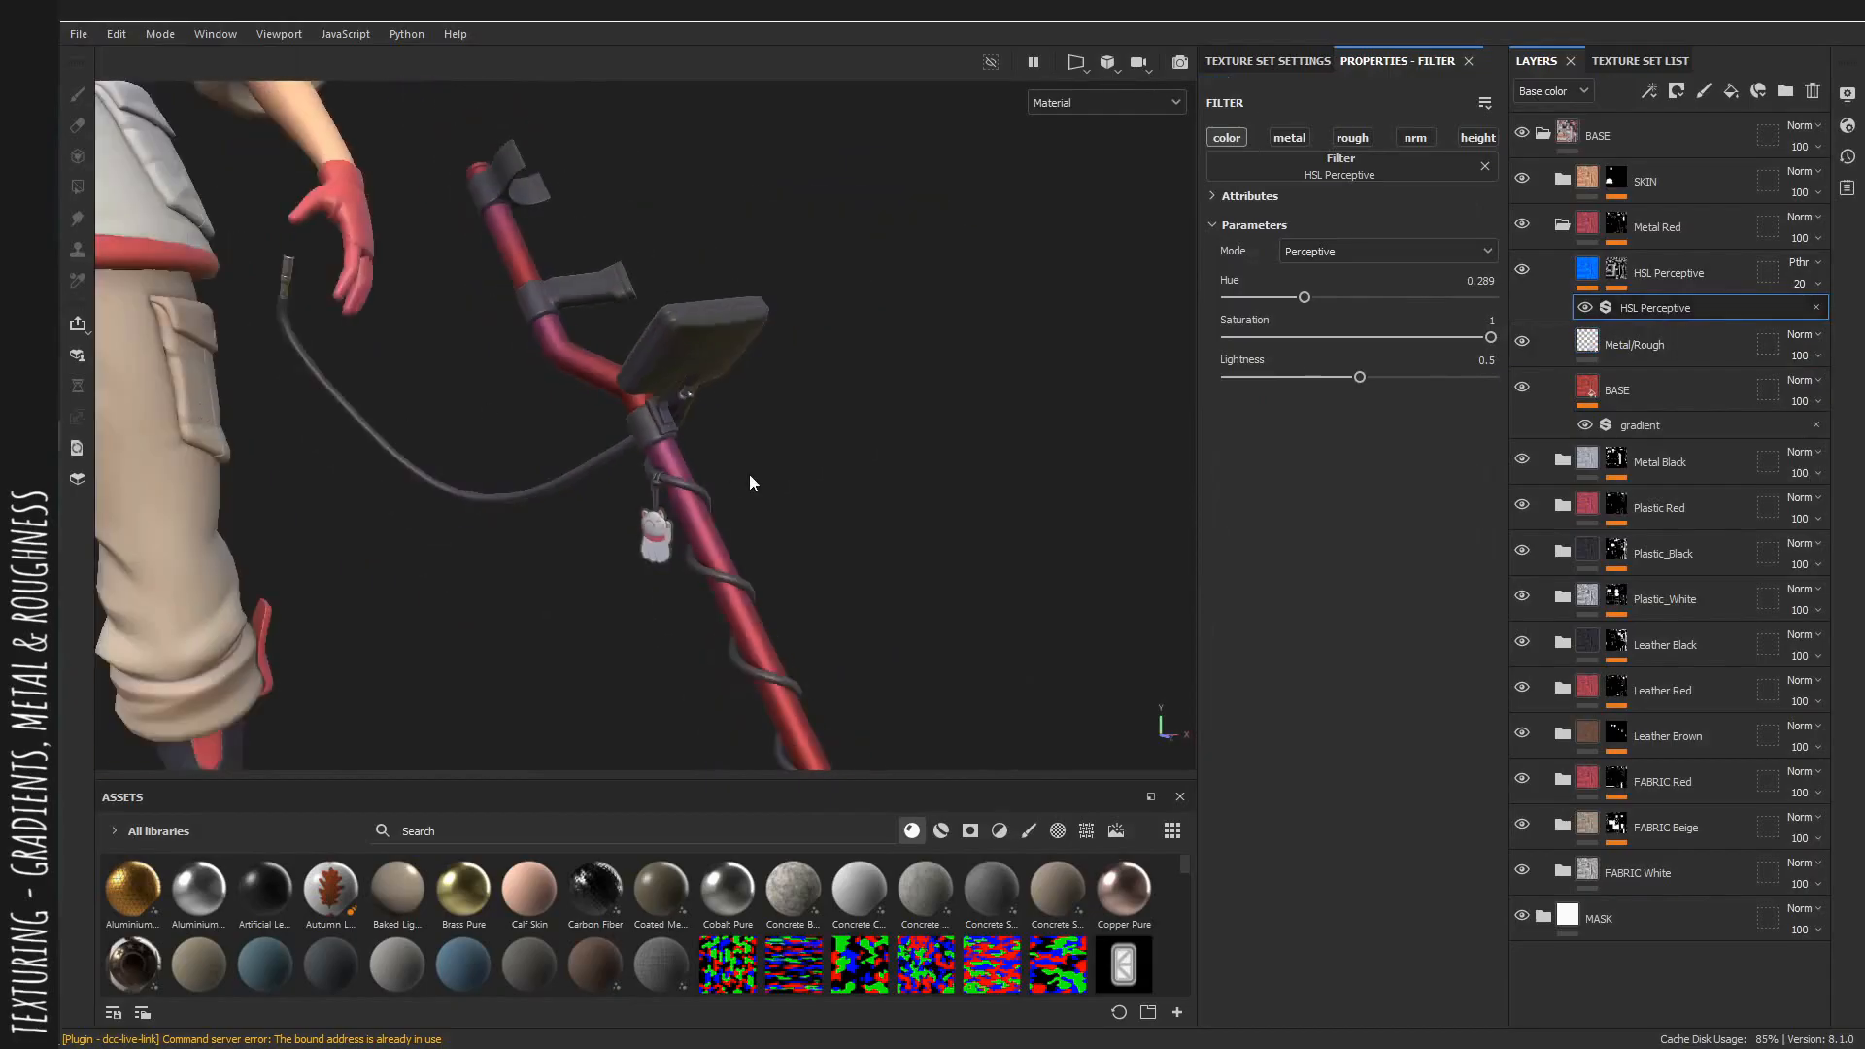
{"action": "middle_click_drag", "start_coordinate": [728, 472], "coordinate": [778, 473], "text": "alt"}
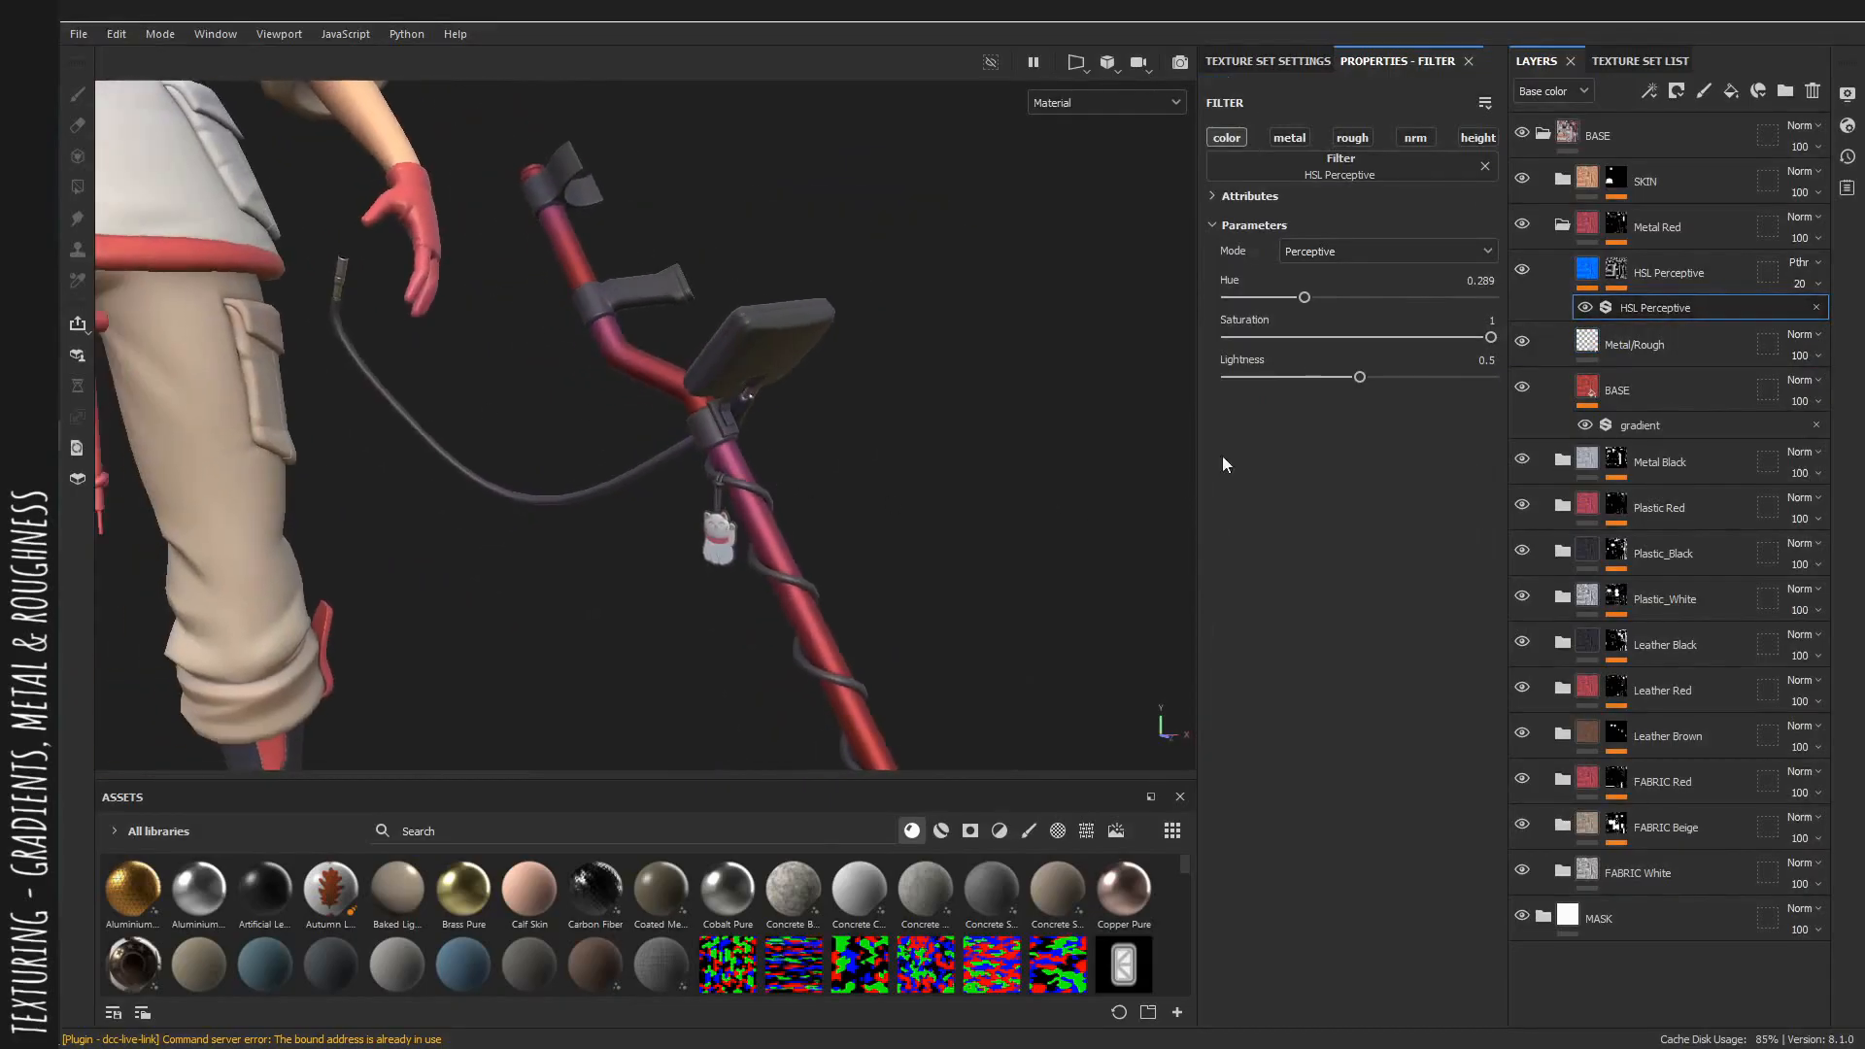
{"action": "right_click_drag", "start_coordinate": [784, 385], "coordinate": [903, 478], "text": "alt"}
{"action": "left_click_drag", "start_coordinate": [904, 478], "coordinate": [944, 477], "text": "alt"}
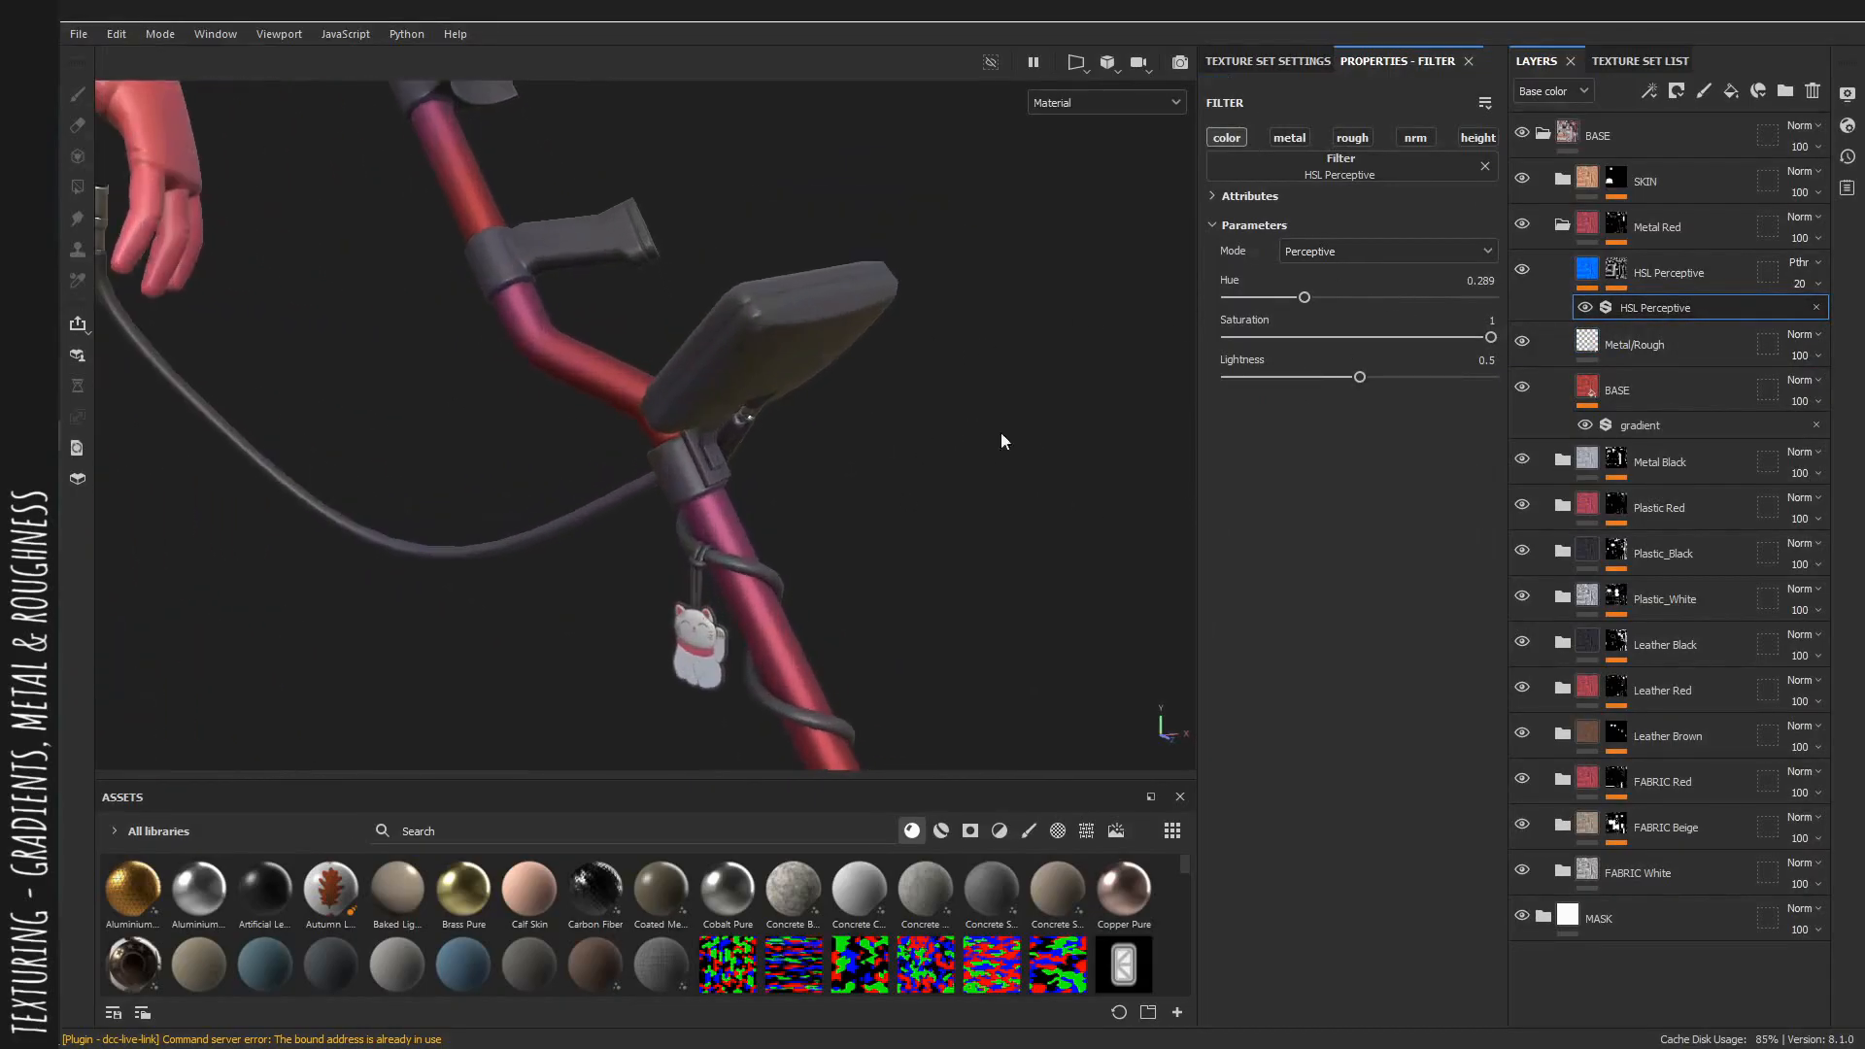
{"action": "key", "text": "b"}
{"action": "left_click_drag", "start_coordinate": [1305, 297], "coordinate": [1447, 309]}
{"action": "right_click_drag", "start_coordinate": [393, 386], "coordinate": [466, 418], "text": "alt"}
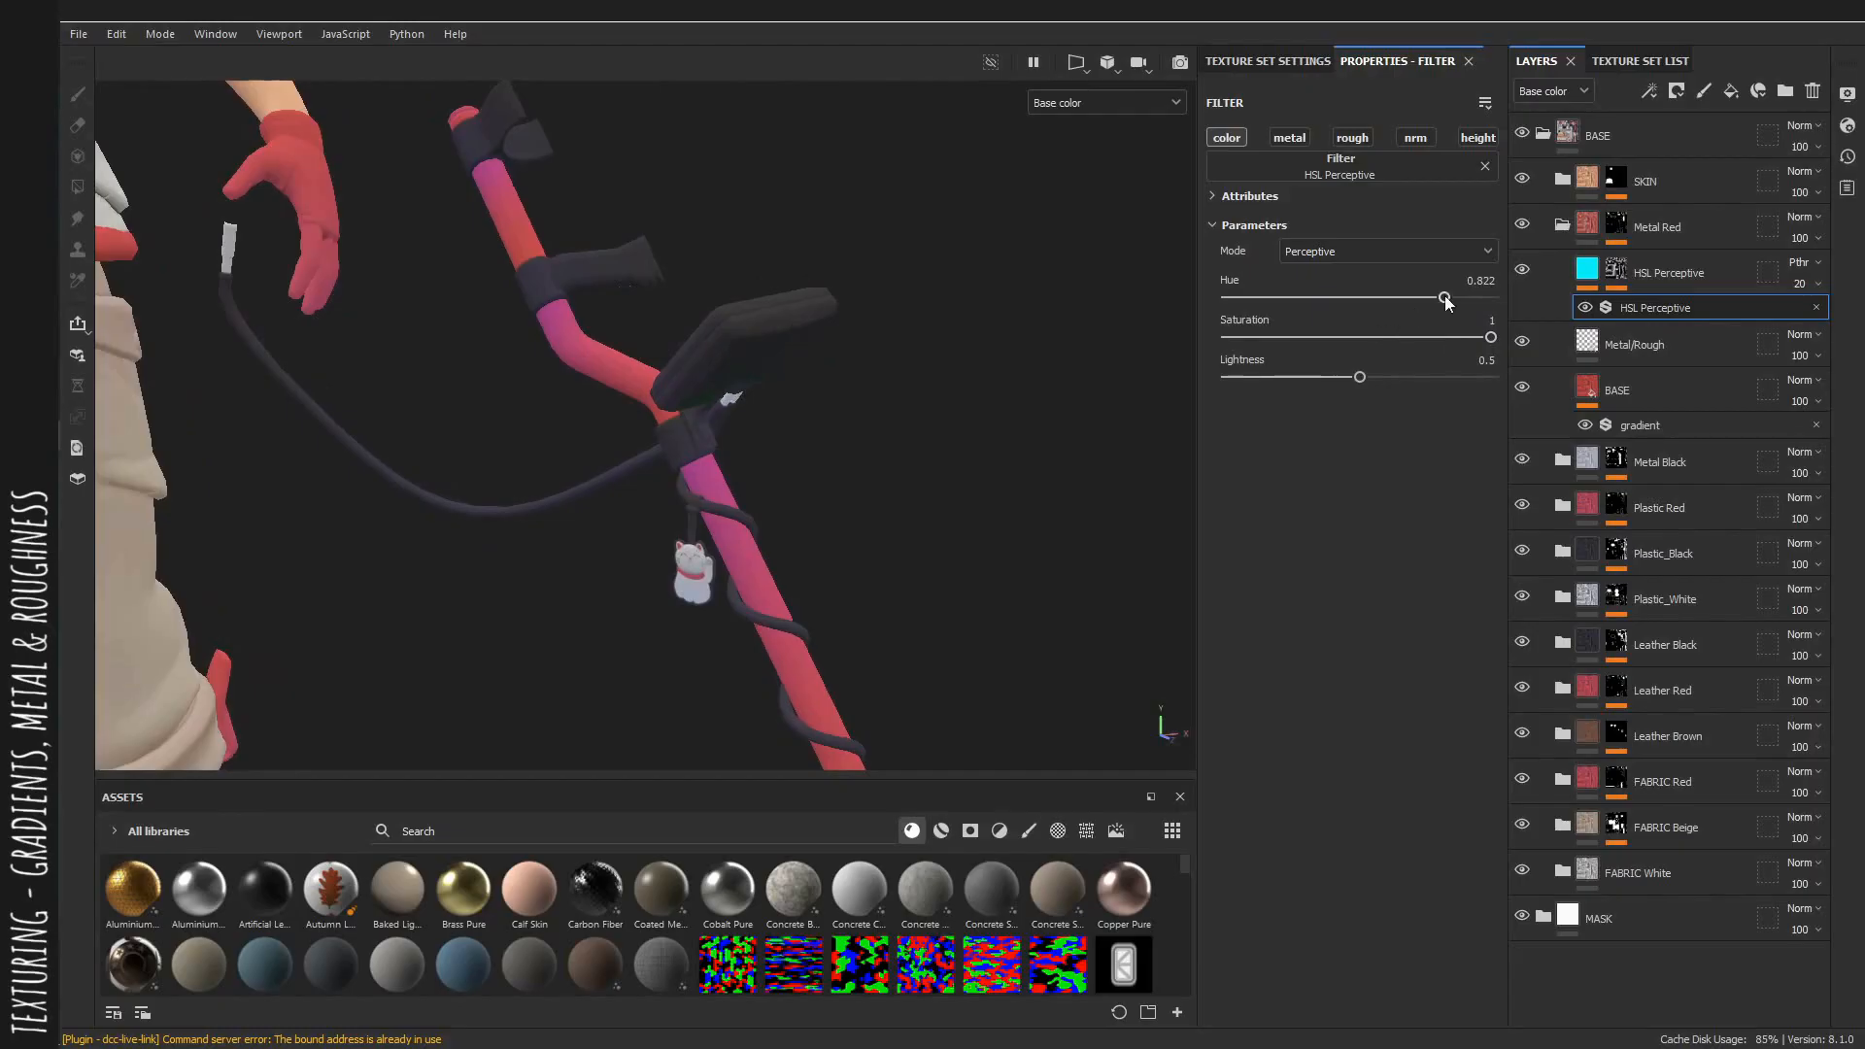
{"action": "left_click_drag", "start_coordinate": [1436, 303], "coordinate": [1435, 303]}
{"action": "right_click_drag", "start_coordinate": [964, 406], "coordinate": [1006, 412], "text": "alt"}
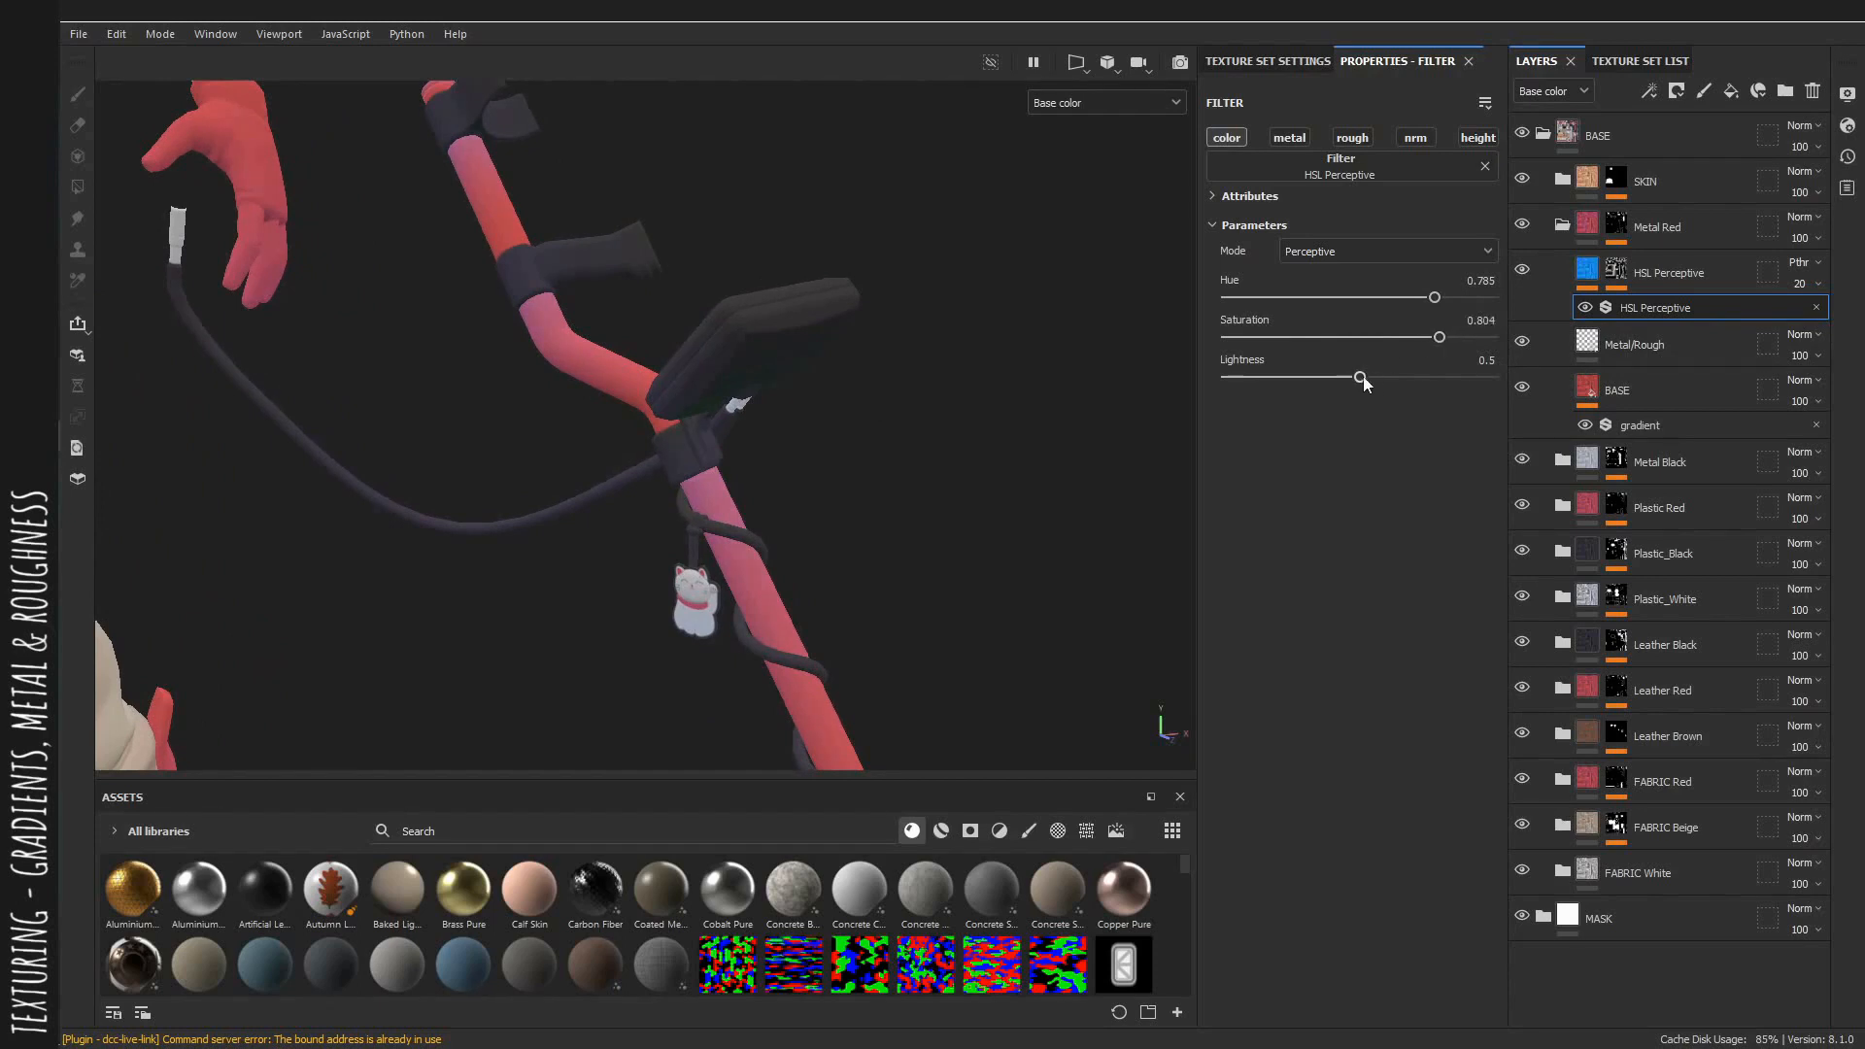
{"action": "mouse_move", "coordinate": [860, 398]}
{"action": "right_mouse_down", "text": "alt"}
{"action": "mouse_move", "coordinate": [520, 396]}
{"action": "mouse_move", "coordinate": [846, 404]}
{"action": "right_mouse_up", "text": "alt"}
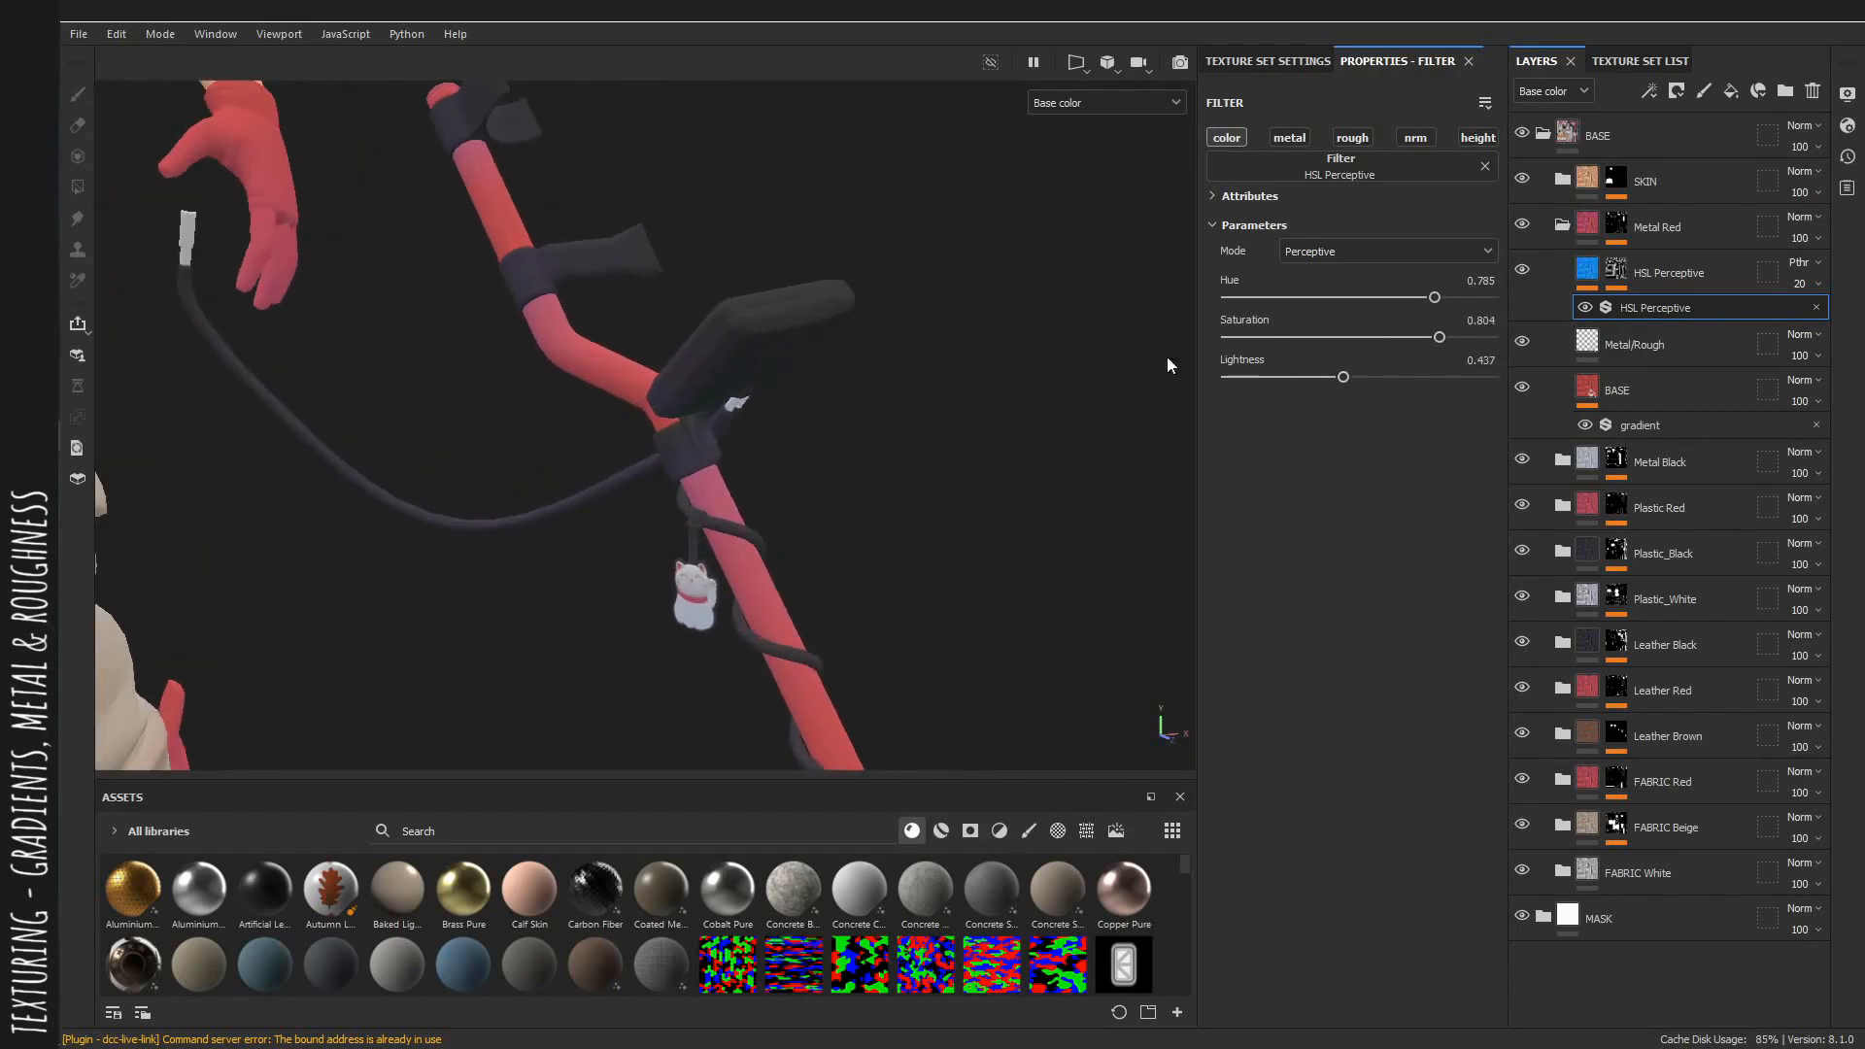
{"action": "left_click_drag", "start_coordinate": [806, 406], "coordinate": [826, 404], "text": "alt"}
{"action": "mouse_move", "coordinate": [826, 404]}
{"action": "right_mouse_down", "text": "alt"}
{"action": "mouse_move", "coordinate": [515, 404]}
{"action": "mouse_move", "coordinate": [826, 404]}
{"action": "right_mouse_up", "text": "alt"}
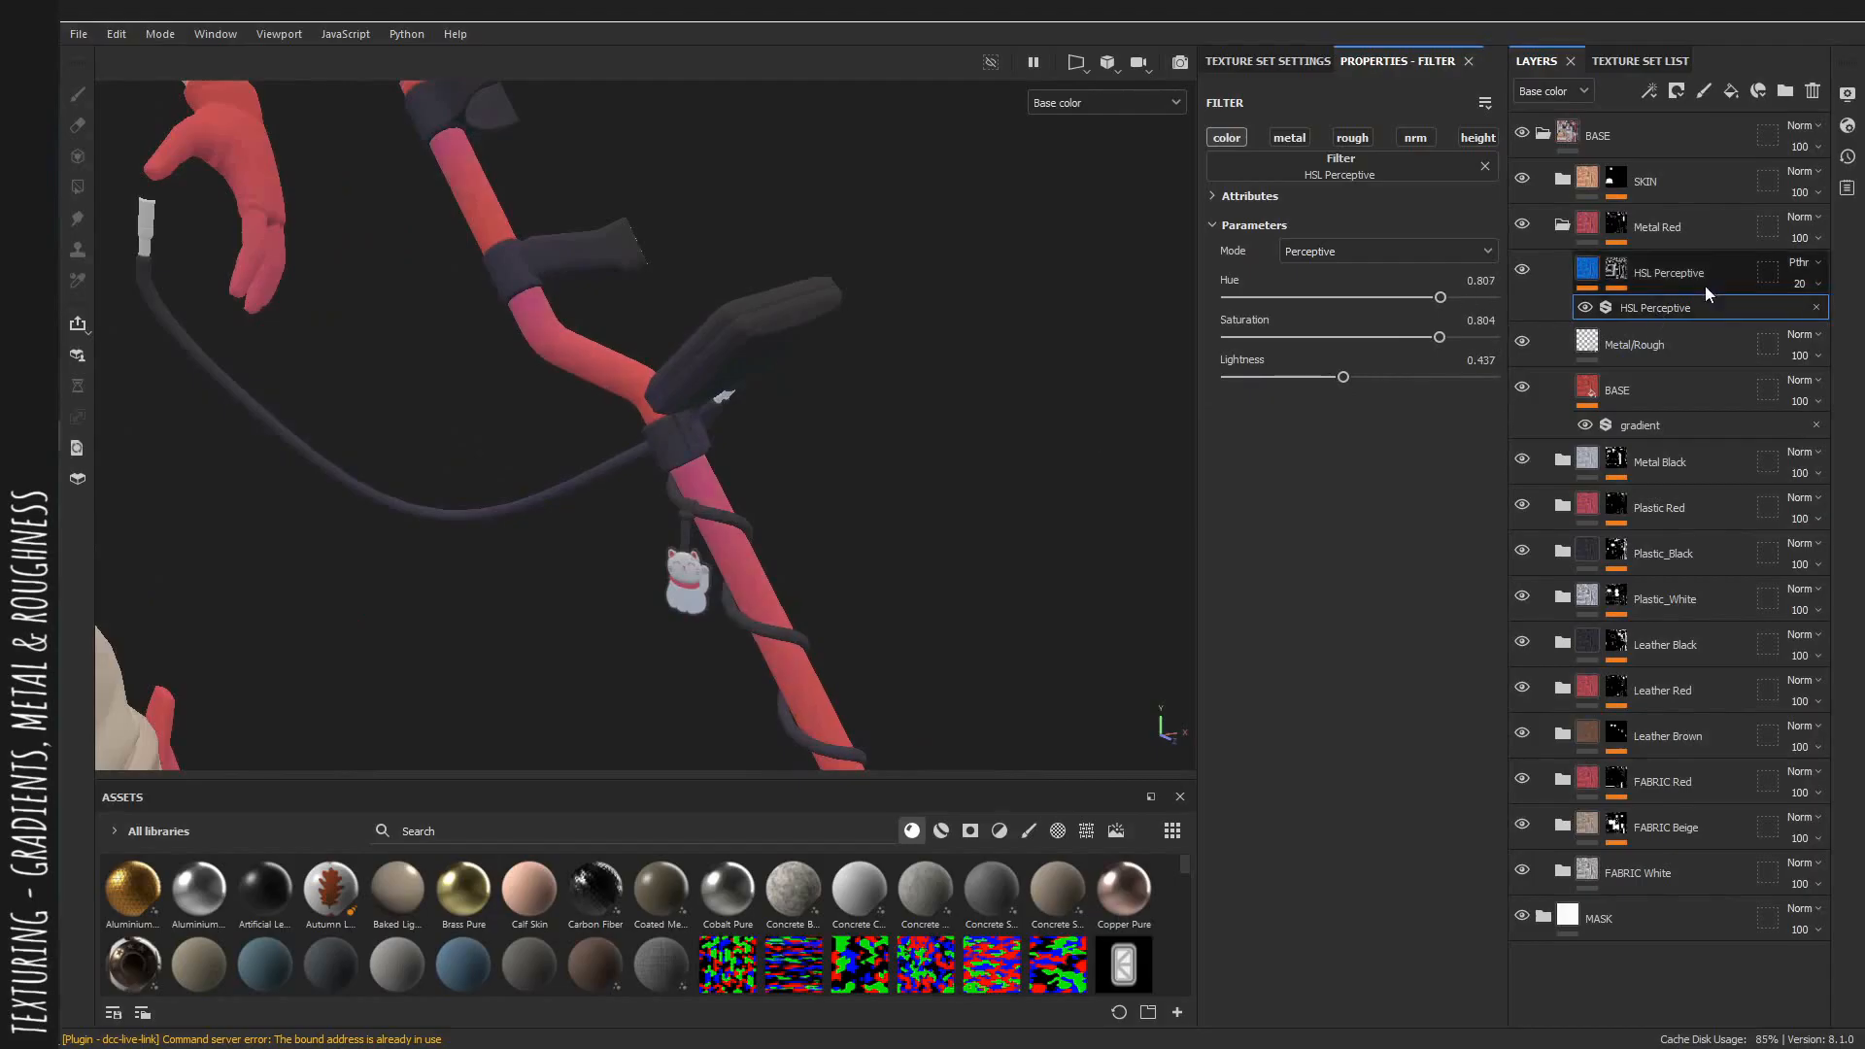
Set the Metal Red HSL Perceptive layer's opacity to 10.
{"action": "left_click_drag", "start_coordinate": [1790, 318], "coordinate": [1779, 318]}
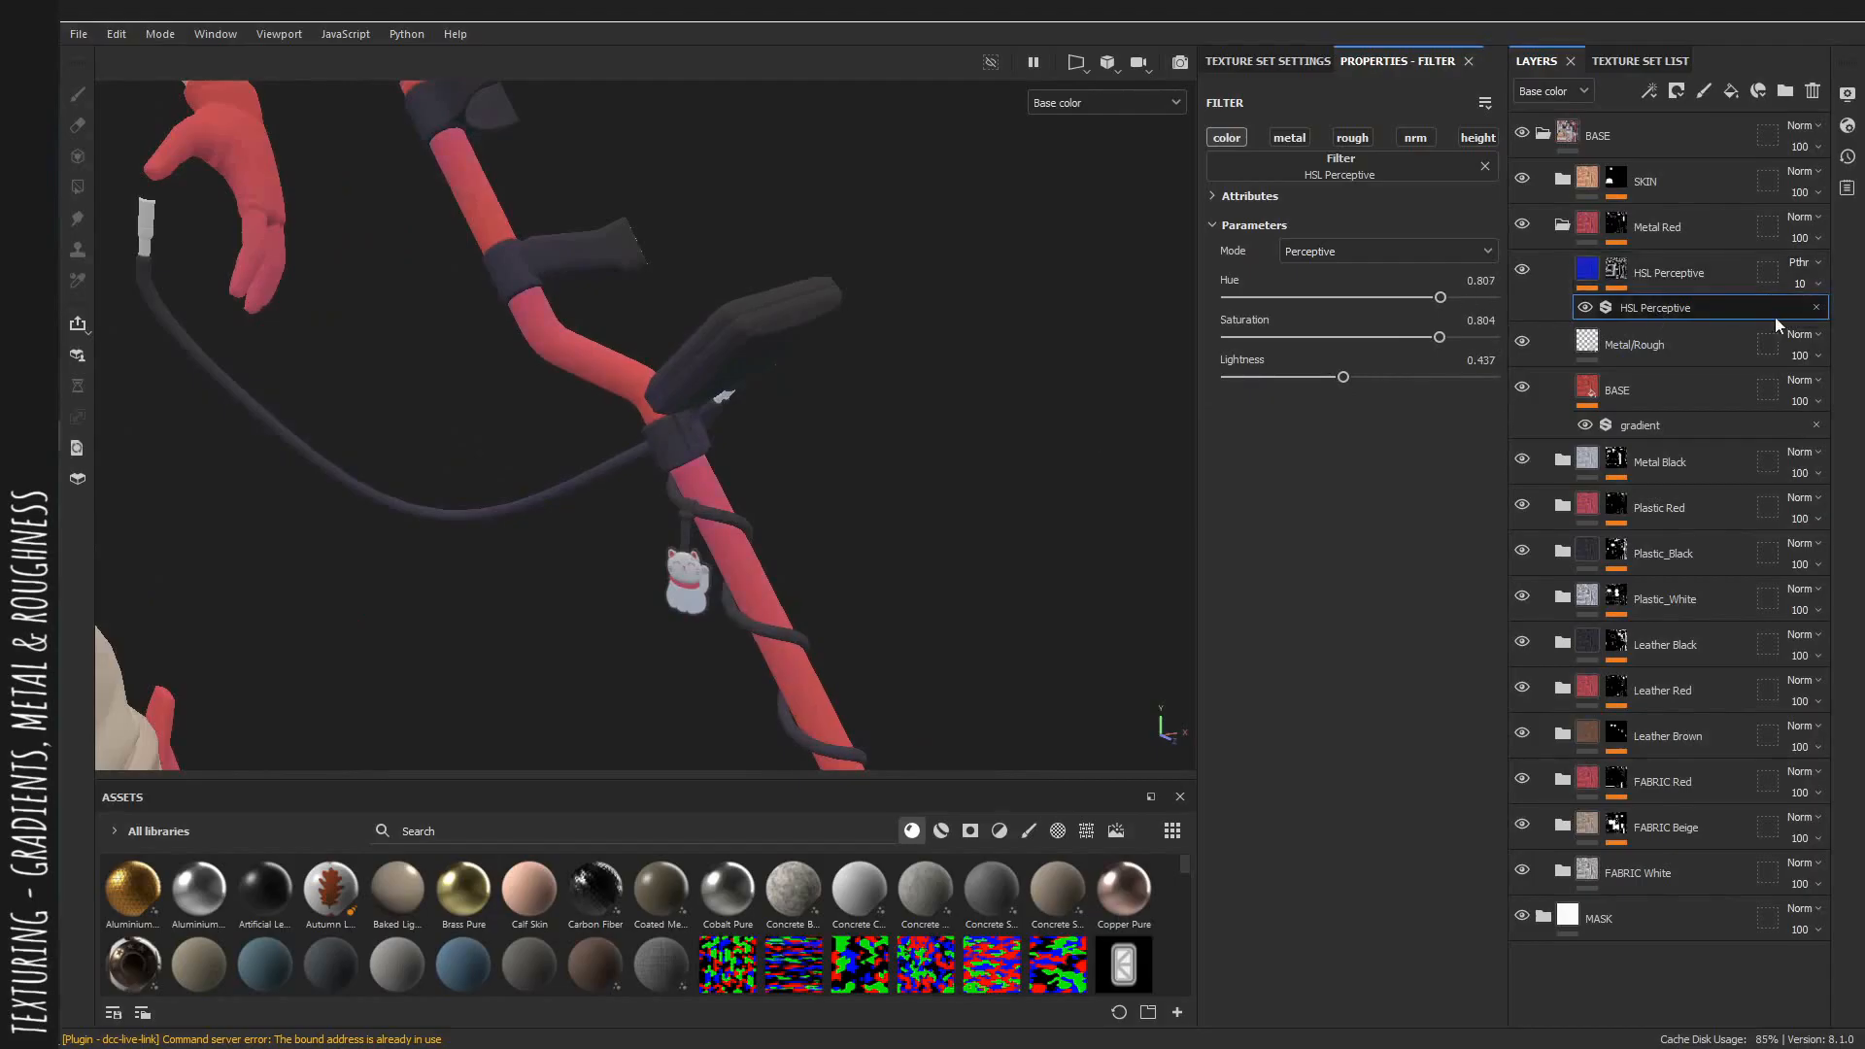
{"action": "right_click_drag", "start_coordinate": [863, 435], "coordinate": [797, 434], "text": "alt"}
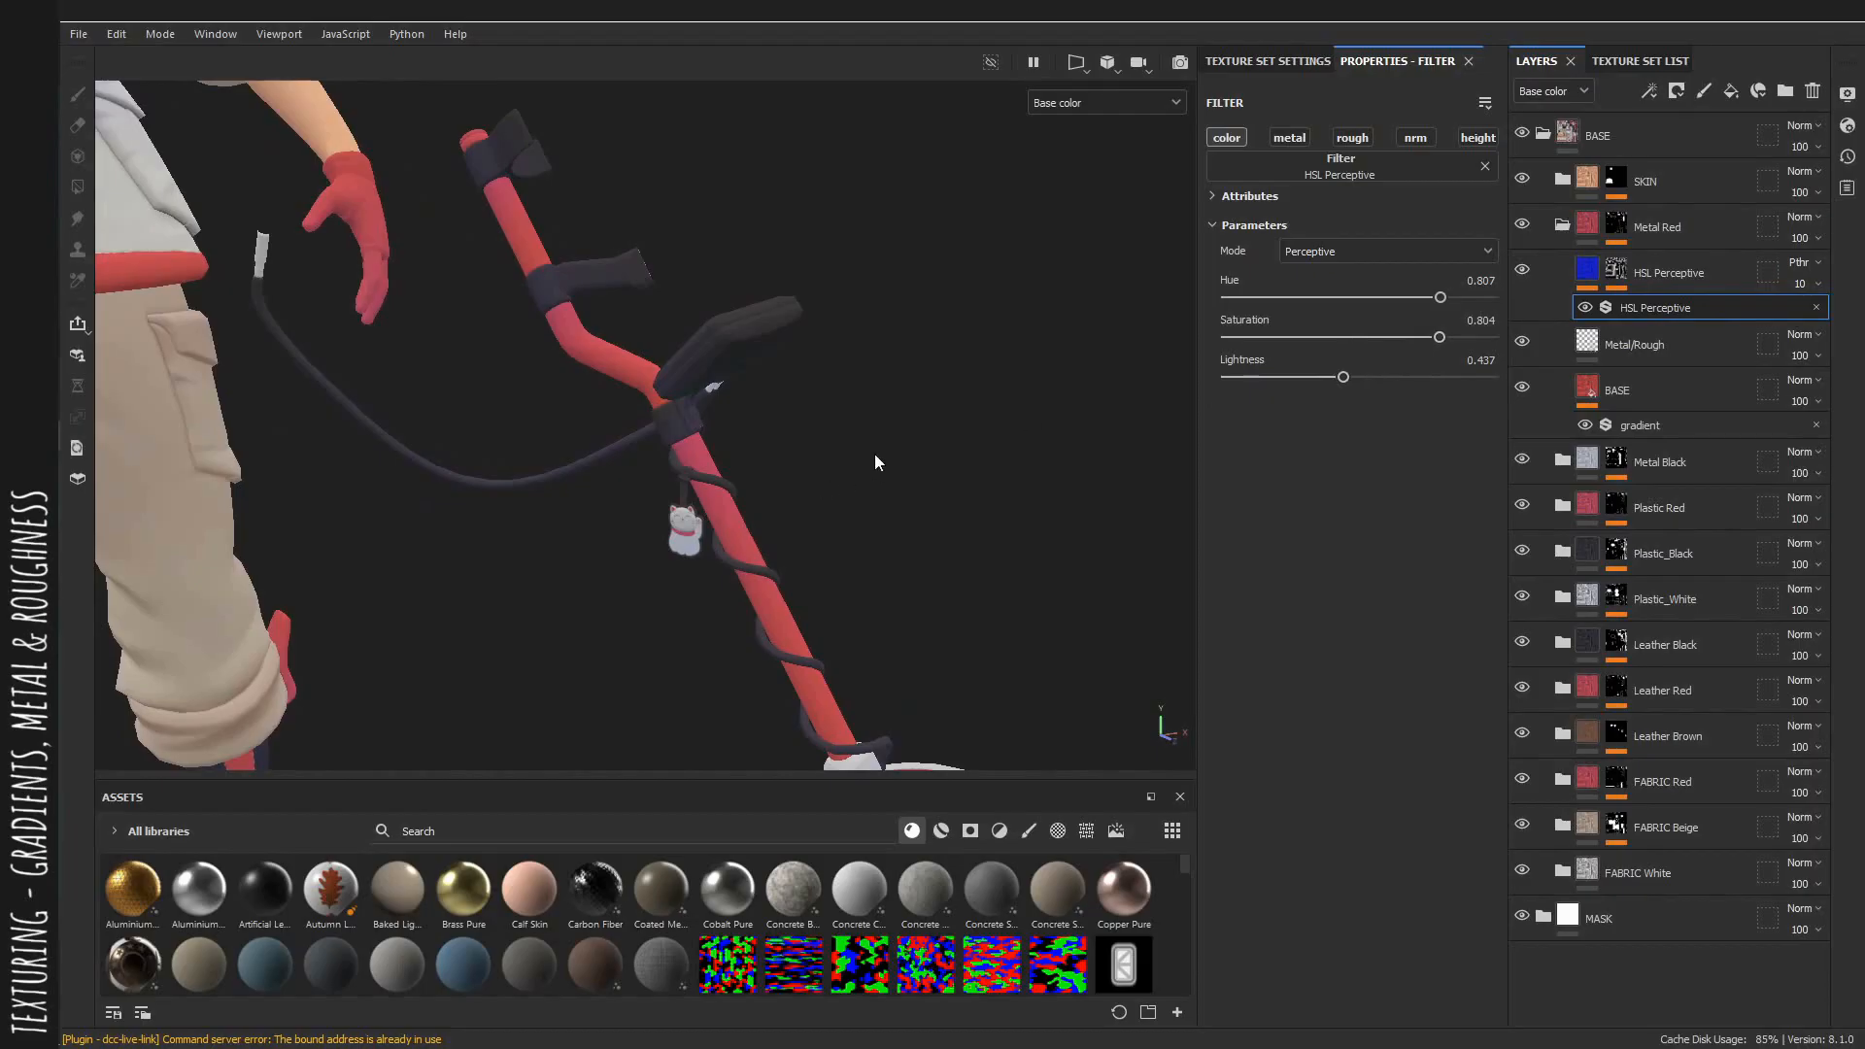
Review the metal detector and character in material view and collapse the Metal Red folder.
{"action": "key", "text": "m"}
{"action": "right_click_drag", "start_coordinate": [959, 557], "coordinate": [594, 493], "text": "alt"}
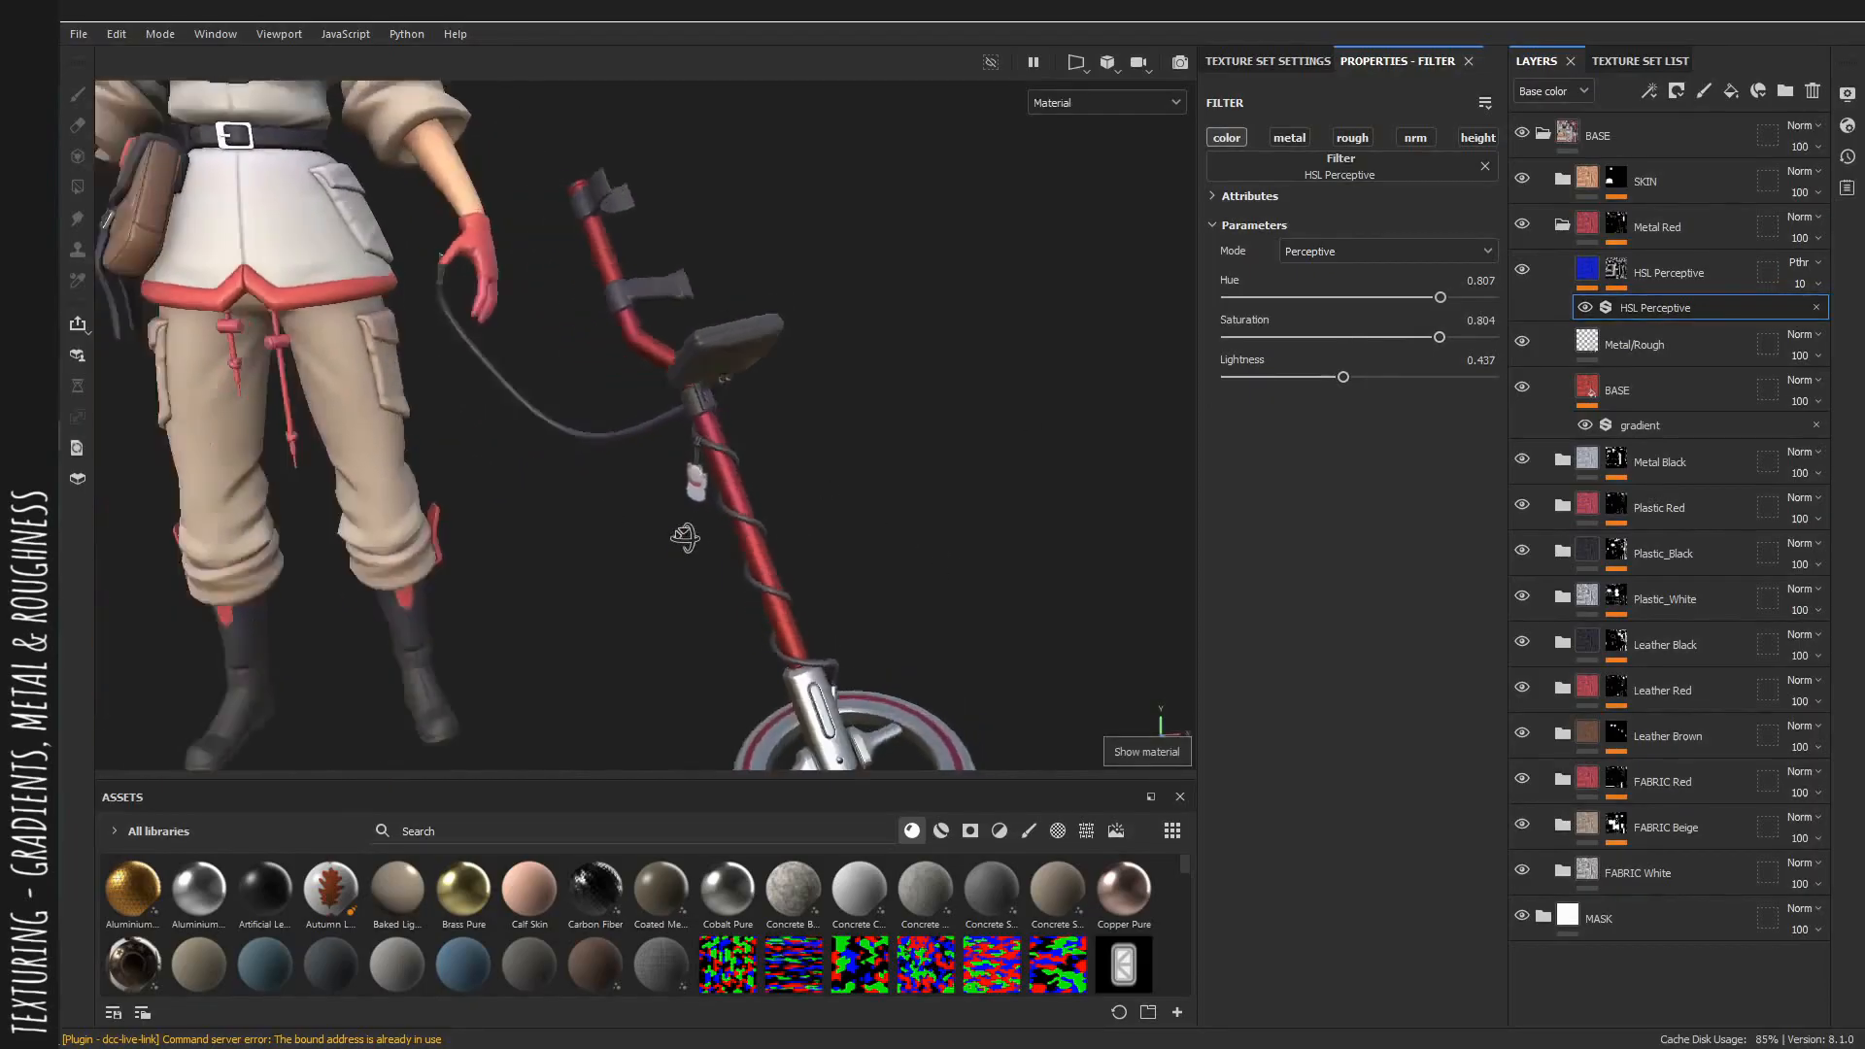
{"action": "left_click_drag", "start_coordinate": [680, 520], "coordinate": [638, 501], "text": "alt"}
{"action": "right_click_drag", "start_coordinate": [806, 515], "coordinate": [637, 520], "text": "alt"}
{"action": "middle_click_drag", "start_coordinate": [638, 521], "coordinate": [825, 529], "text": "alt"}
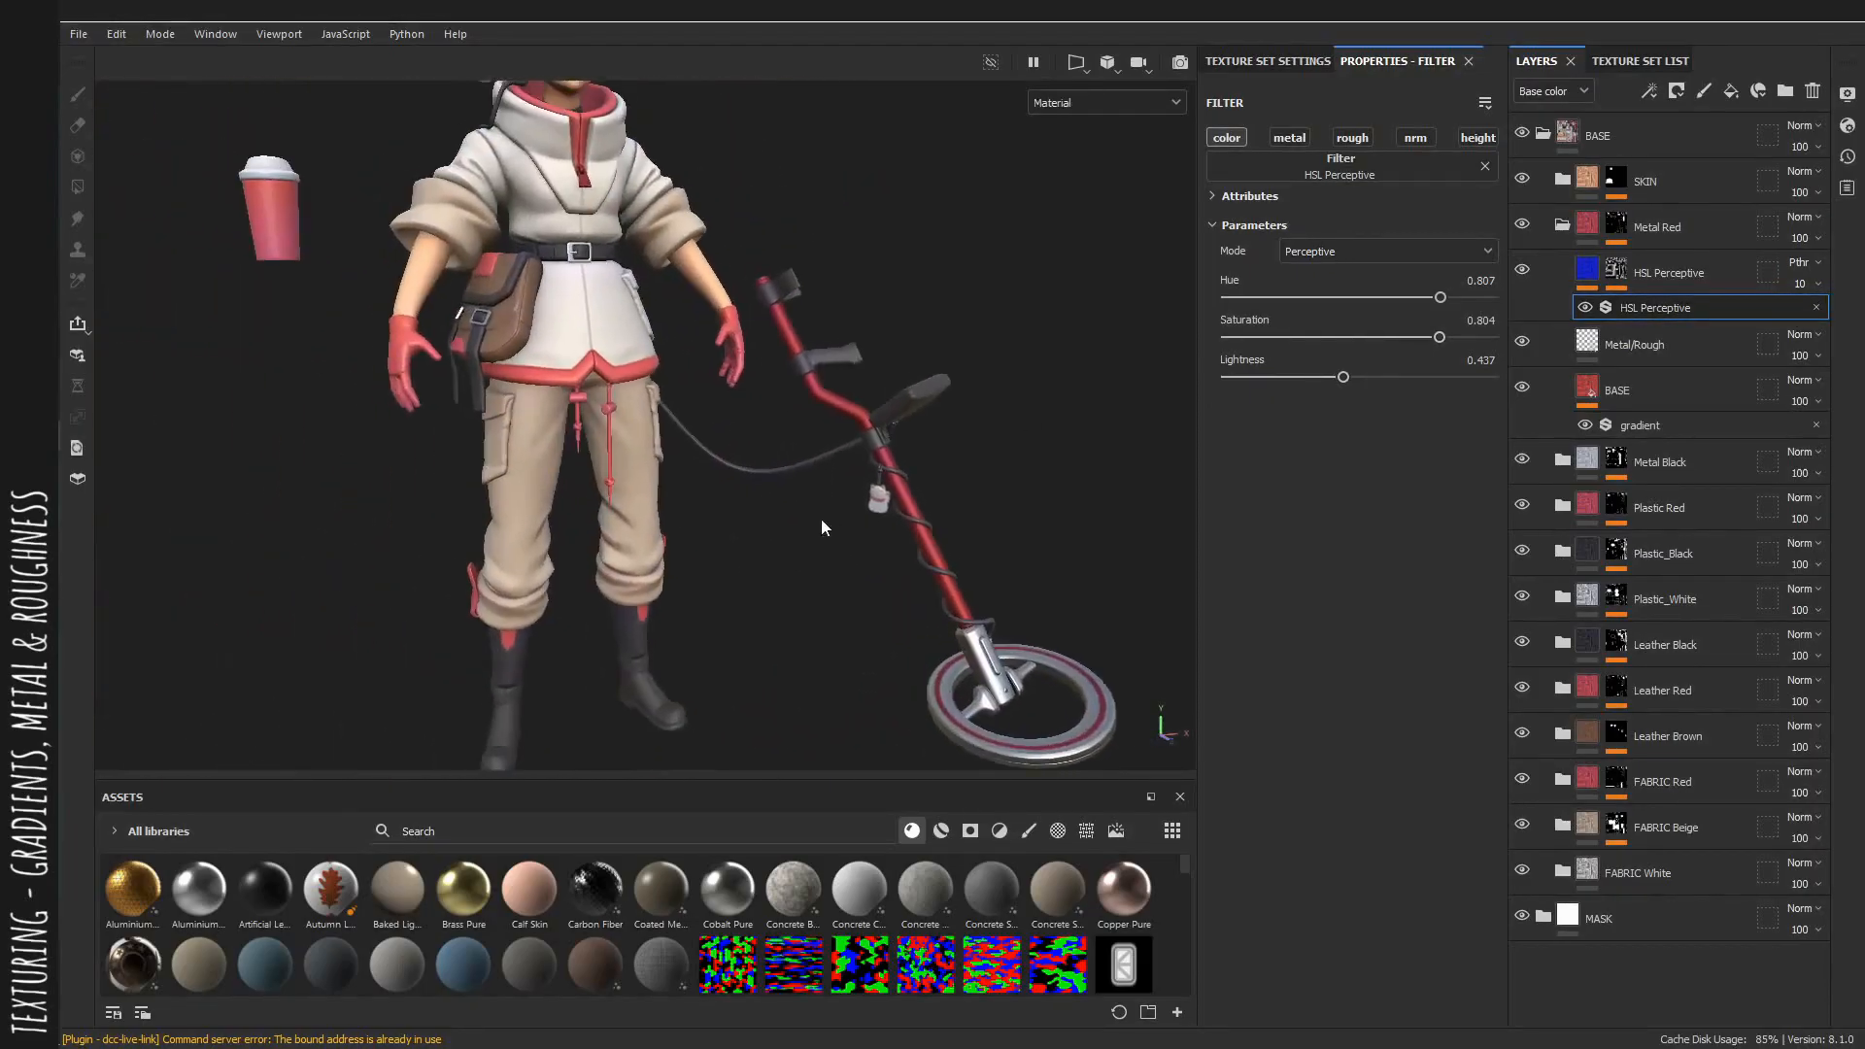
{"action": "mouse_move", "coordinate": [824, 529]}
{"action": "left_mouse_down", "text": "alt"}
{"action": "mouse_move", "coordinate": [179, 533]}
{"action": "mouse_move", "coordinate": [571, 513]}
{"action": "mouse_move", "coordinate": [843, 532]}
{"action": "left_mouse_up", "text": "alt"}
{"action": "right_click_drag", "start_coordinate": [680, 553], "coordinate": [908, 591], "text": "alt"}
{"action": "middle_click_drag", "start_coordinate": [908, 591], "coordinate": [724, 594], "text": "alt"}
{"action": "left_click", "coordinate": [1594, 241]}
{"action": "left_click", "coordinate": [1563, 227]}
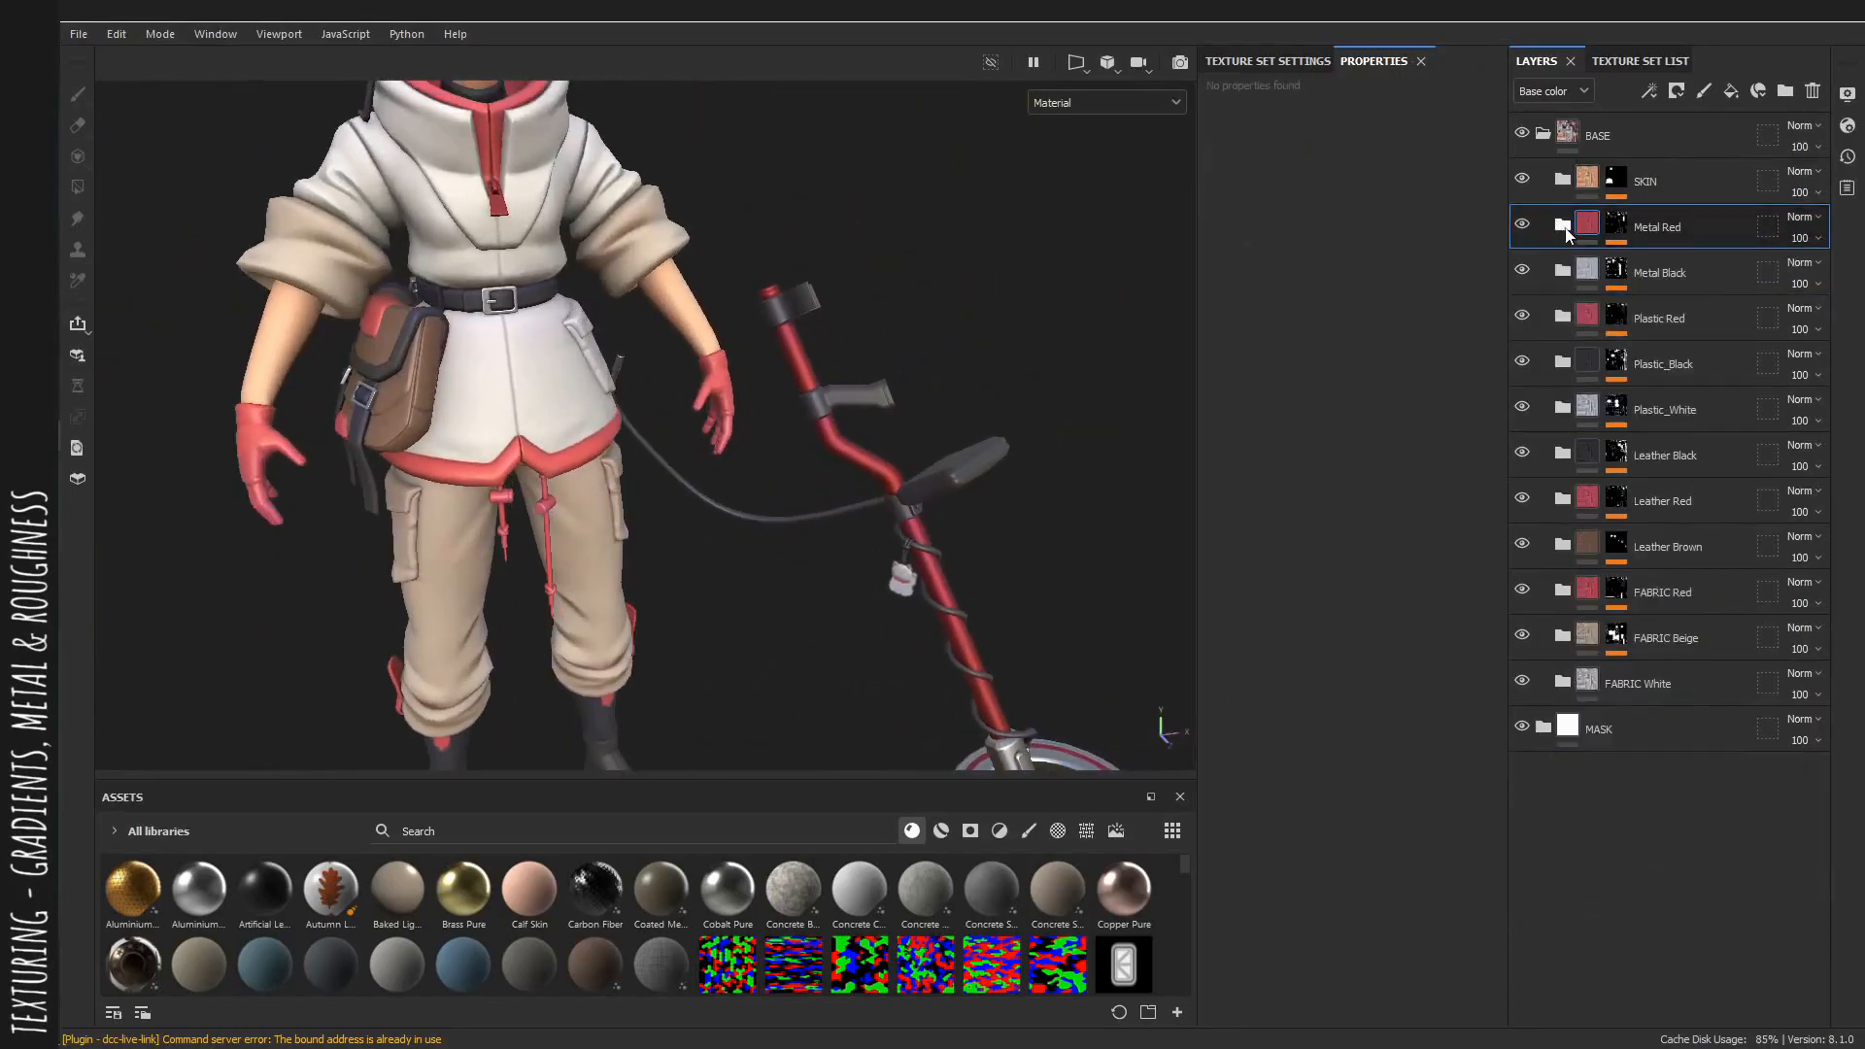
Erase the detector's coil connector from the Metal Black mask paint layer using mesh polygon fill.
{"action": "middle_click_drag", "start_coordinate": [804, 486], "coordinate": [627, 271], "text": "alt"}
{"action": "right_click_drag", "start_coordinate": [941, 469], "coordinate": [1025, 494], "text": "alt"}
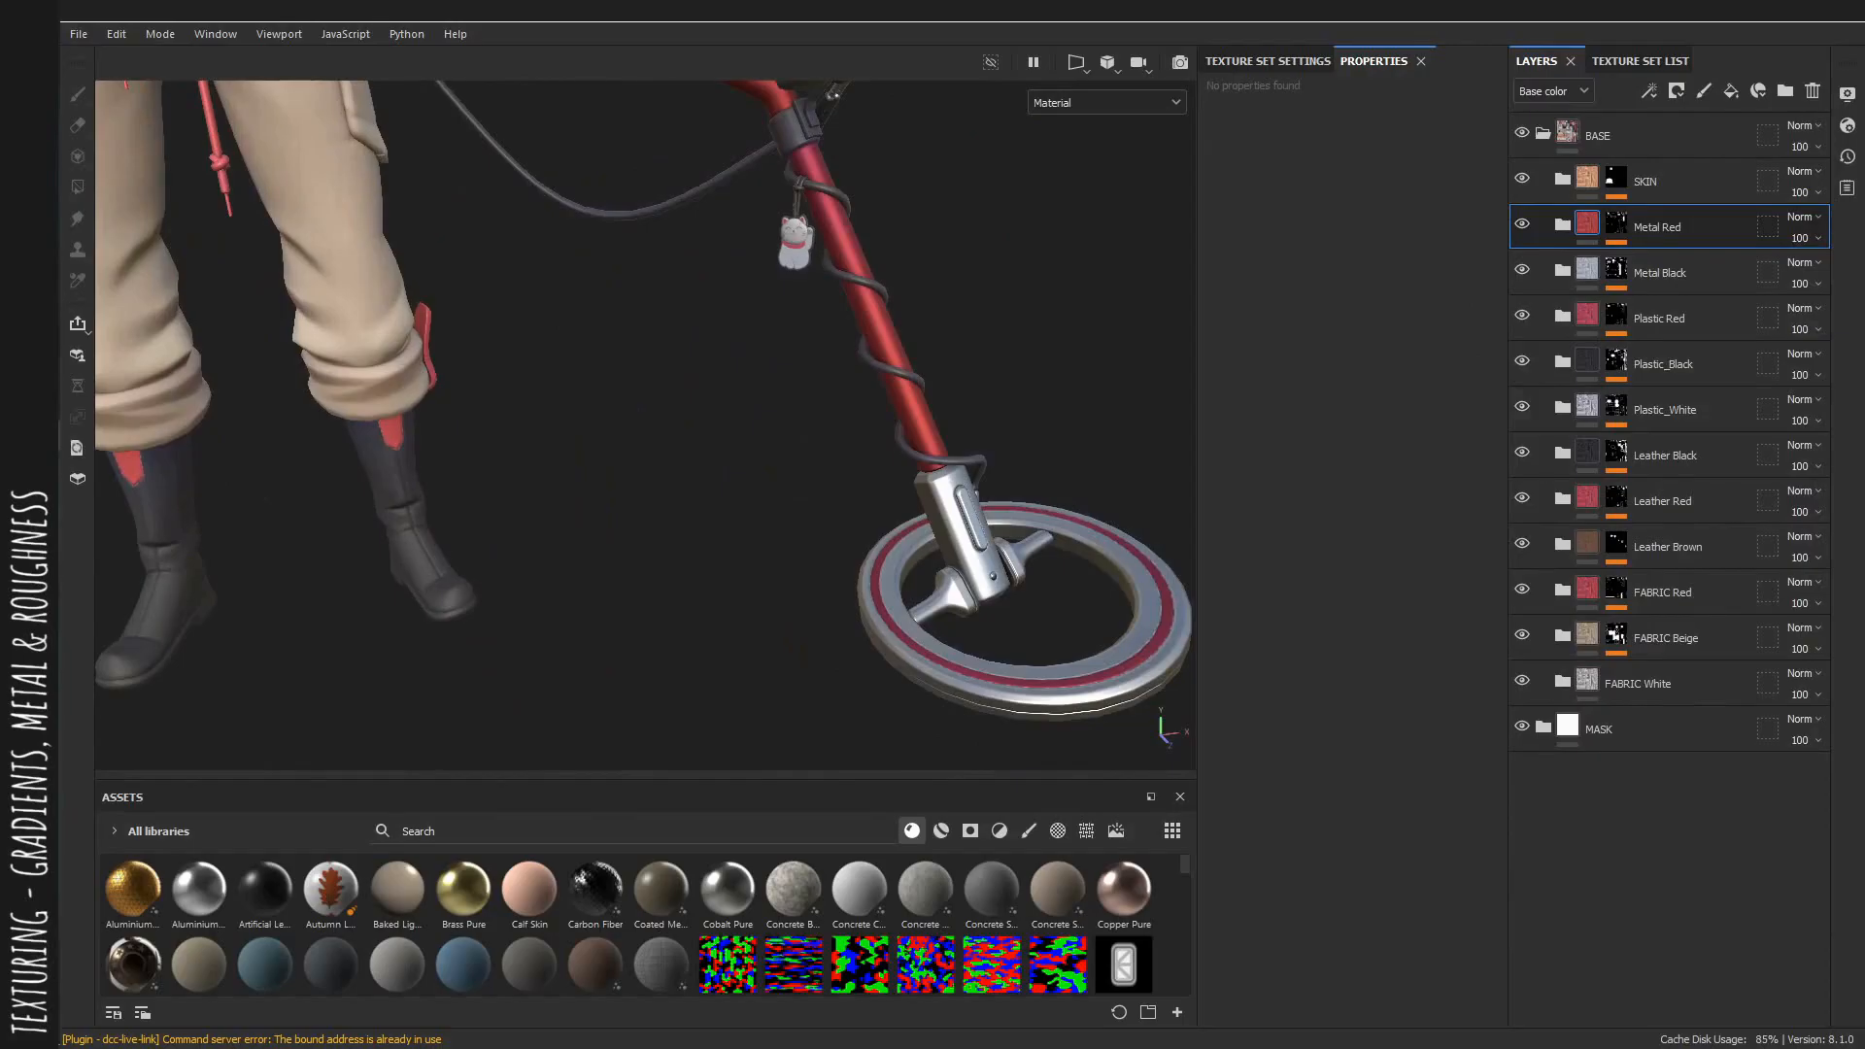
{"action": "right_click_drag", "start_coordinate": [1039, 533], "coordinate": [1071, 546], "text": "alt"}
{"action": "key", "text": "c"}
{"action": "middle_click_drag", "start_coordinate": [1039, 495], "coordinate": [1045, 554], "text": "alt"}
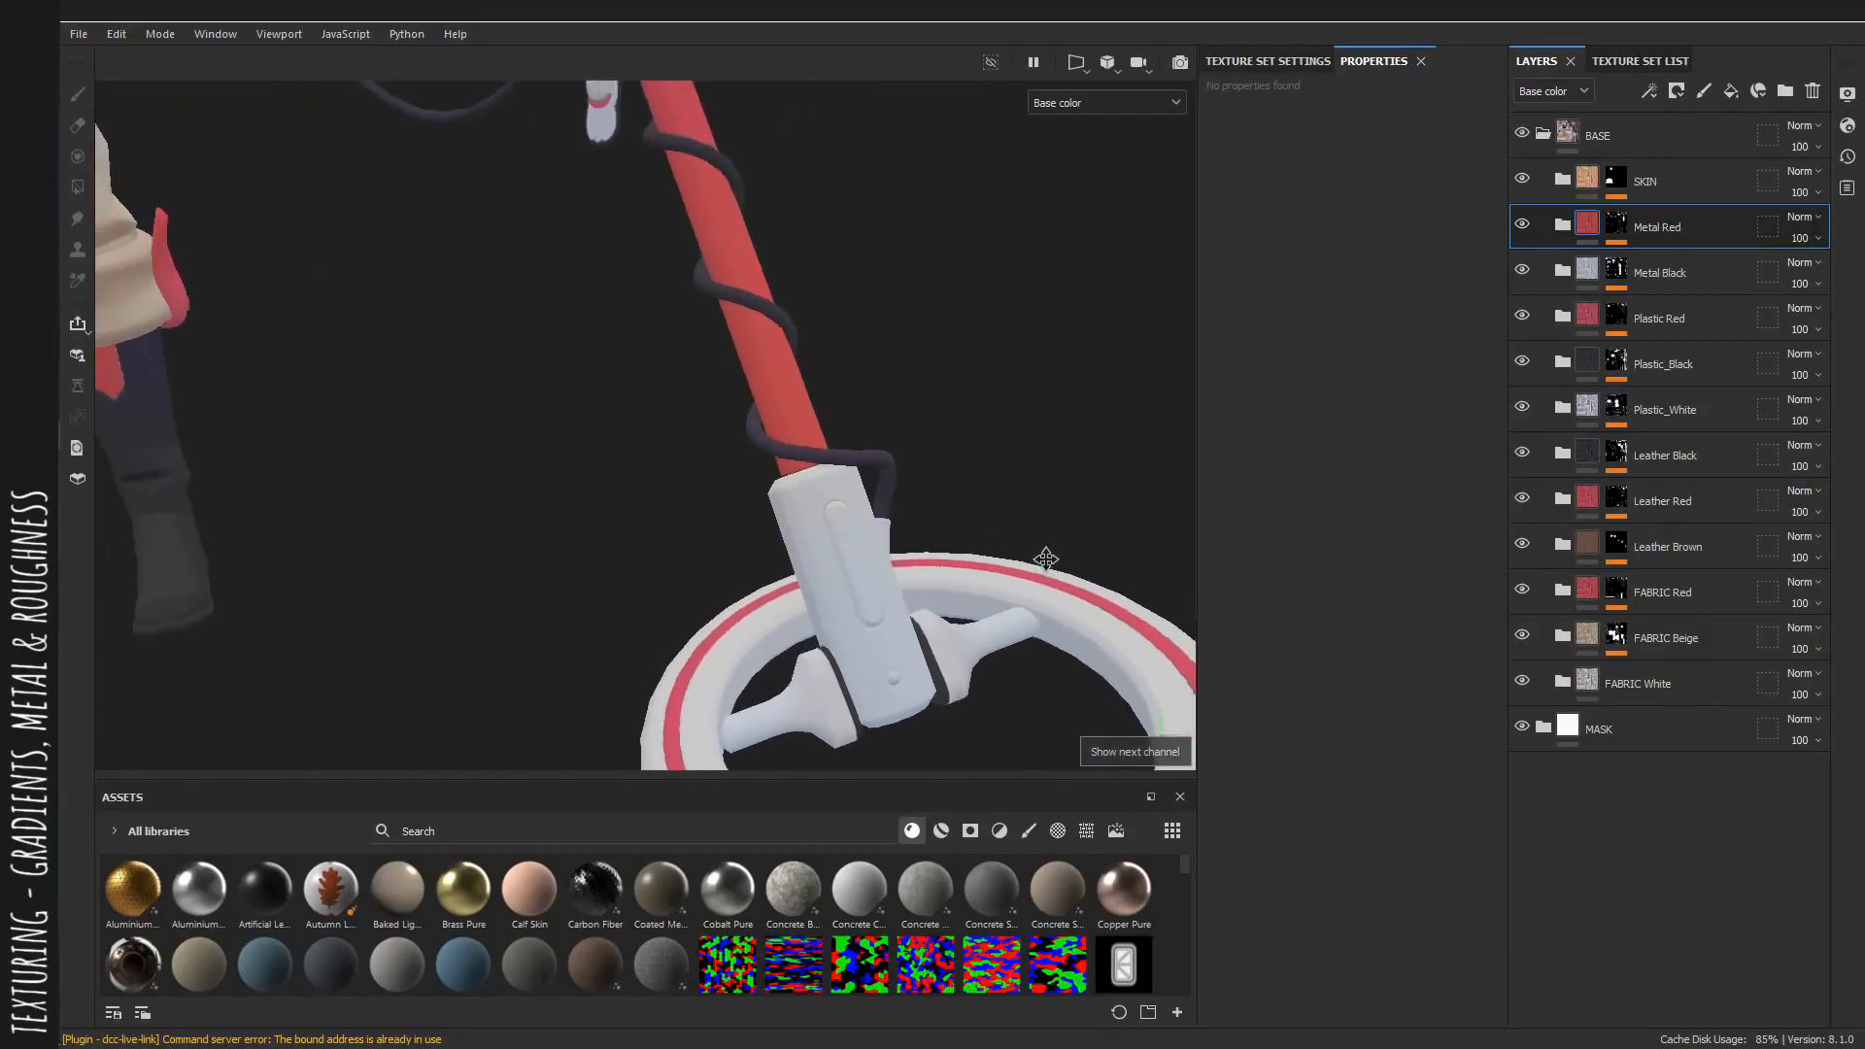
{"action": "right_click_drag", "start_coordinate": [1045, 554], "coordinate": [879, 612], "text": "alt"}
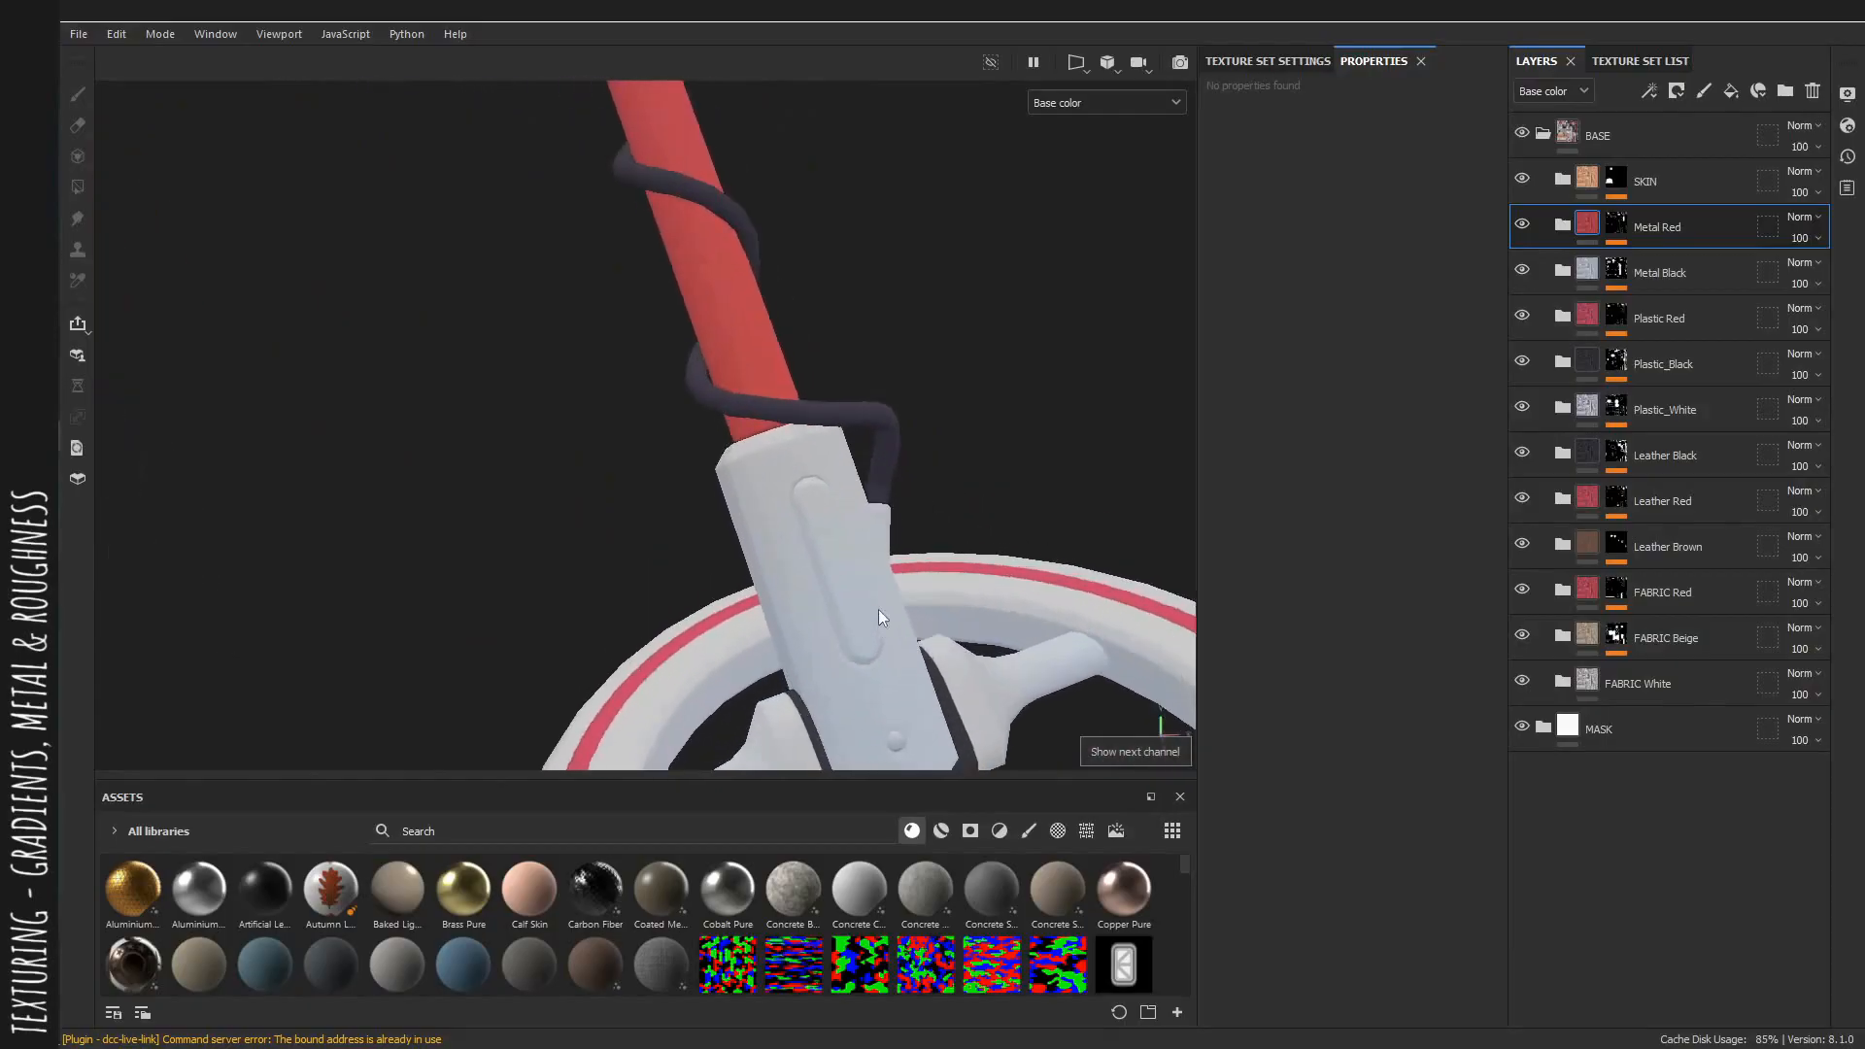
{"action": "left_click", "coordinate": [1613, 280]}
{"action": "left_click", "coordinate": [1657, 312]}
{"action": "key", "text": "4"}
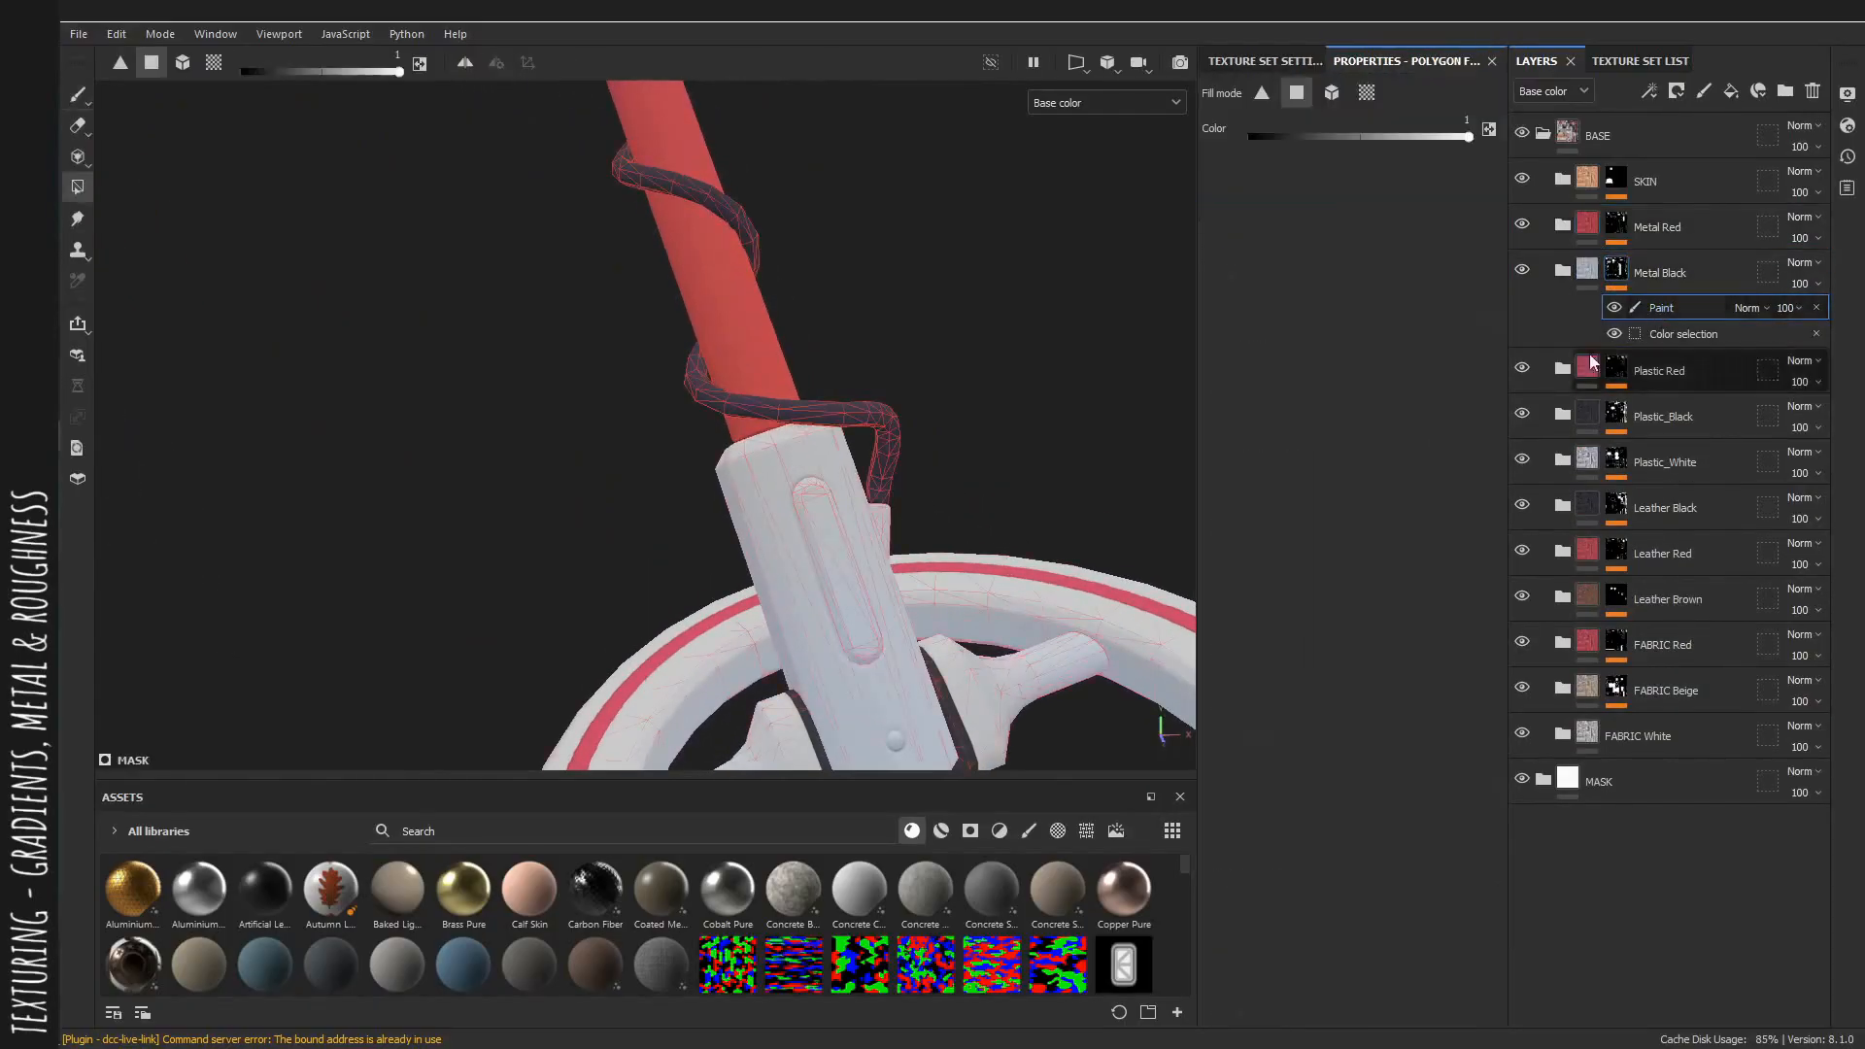
{"action": "left_click", "coordinate": [1332, 92]}
{"action": "left_click", "coordinate": [816, 523]}
{"action": "middle_click_drag", "start_coordinate": [856, 558], "coordinate": [879, 399], "text": "alt"}
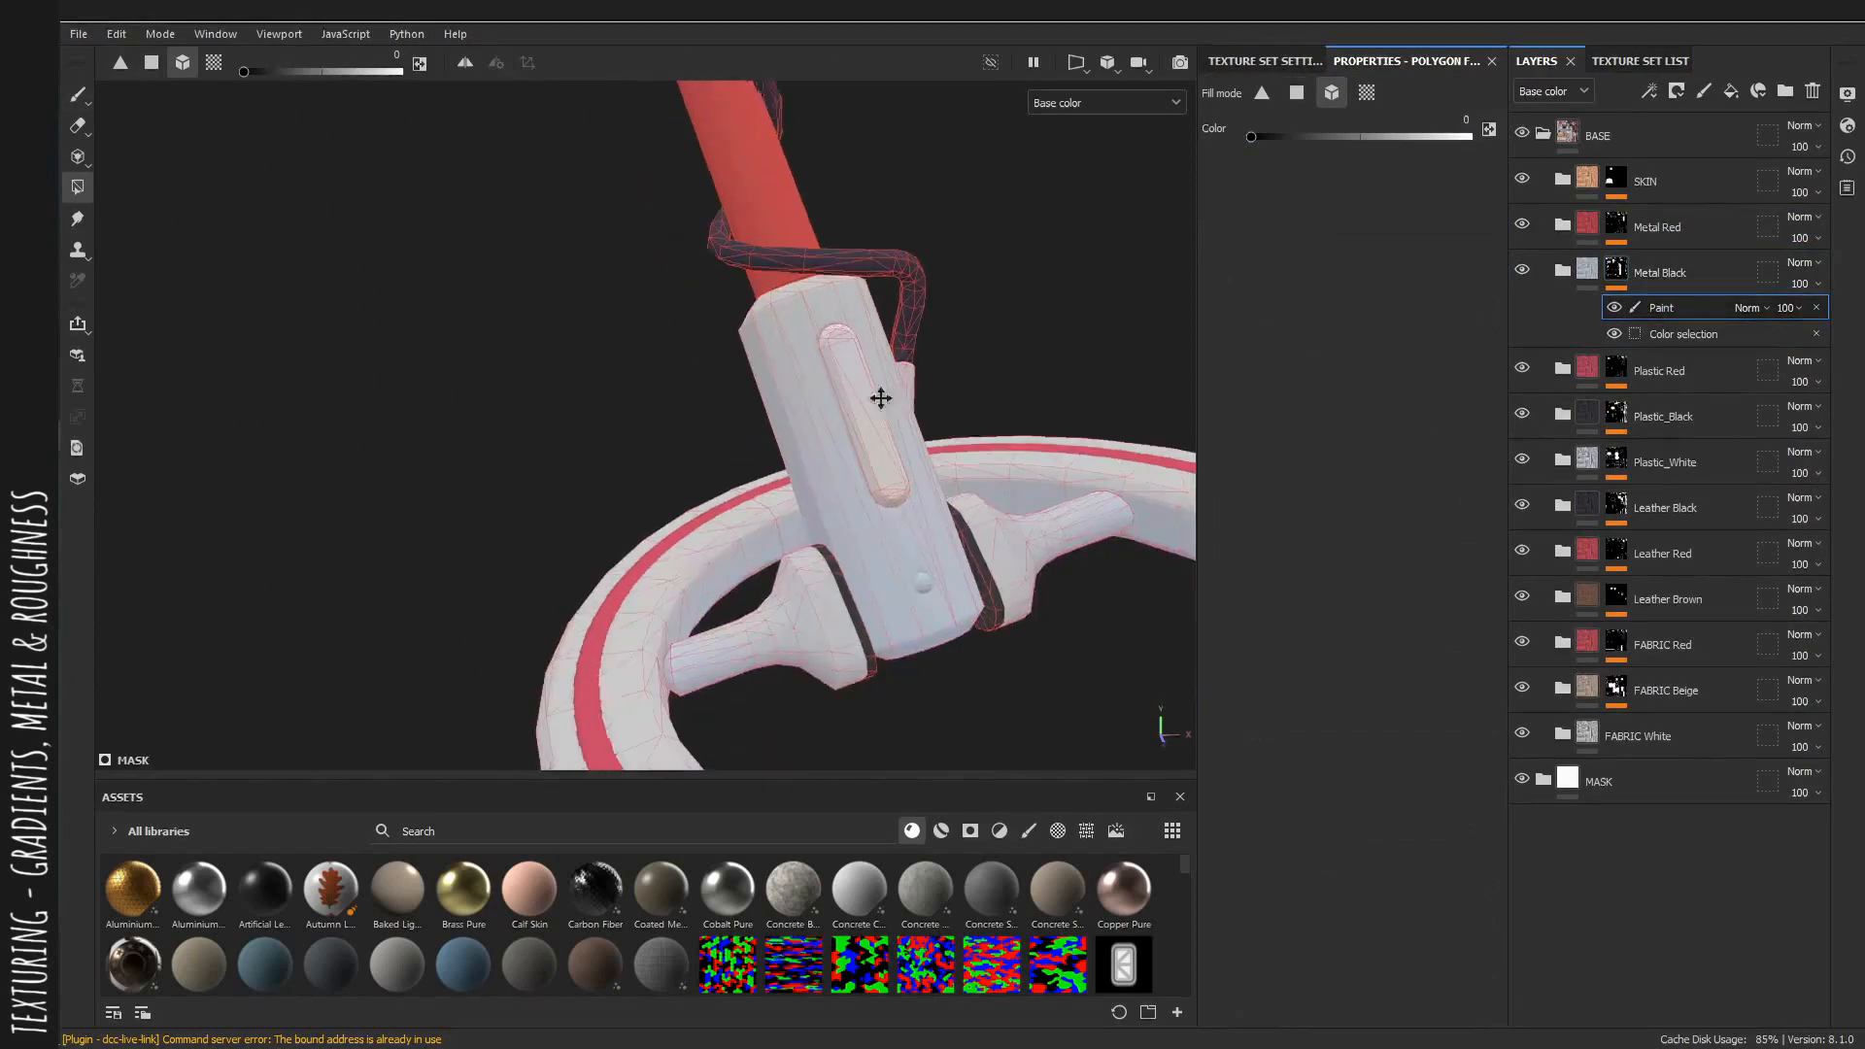
Fill the coil connector into the Plastic_Black mask paint layer with polygon fill.
{"action": "left_click", "coordinate": [1616, 416]}
{"action": "left_click", "coordinate": [1658, 451]}
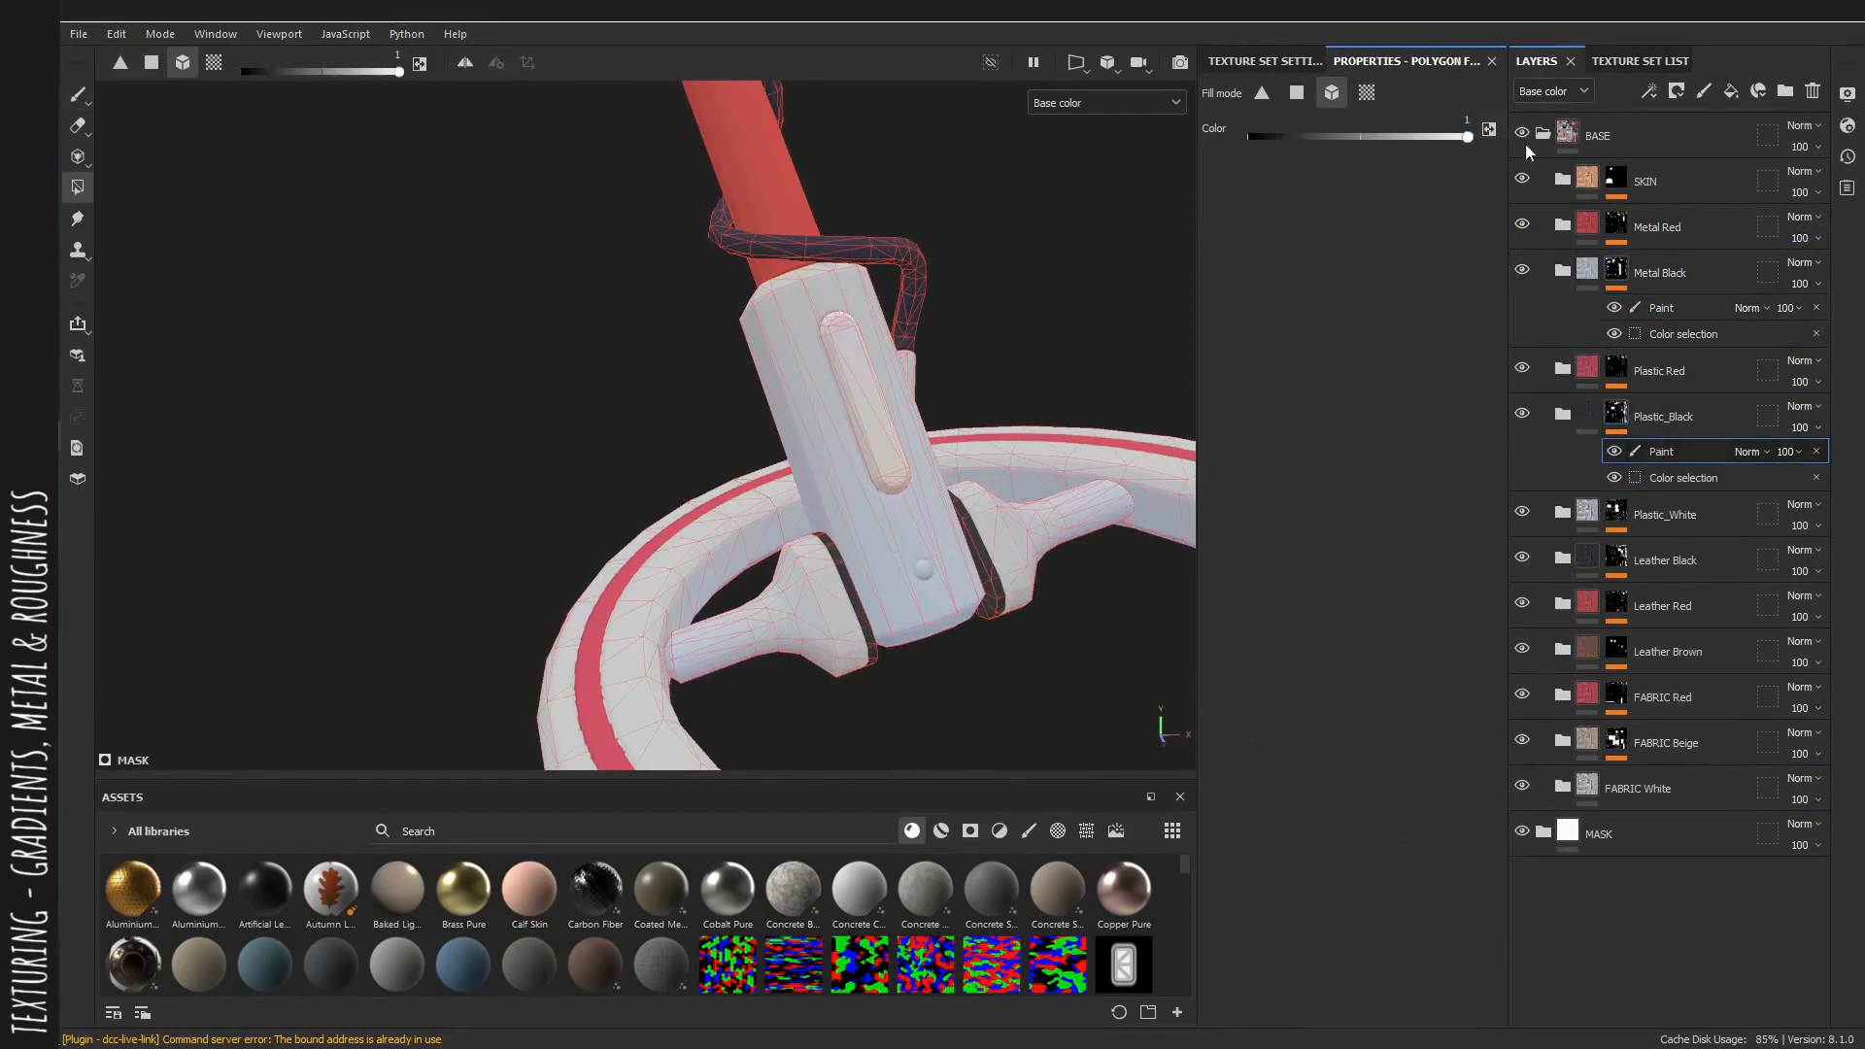
{"action": "left_click", "coordinate": [856, 410]}
Polygon-fill the pouch's buttons on the Metal Black mask paint layer.
{"action": "right_click_drag", "start_coordinate": [1058, 421], "coordinate": [566, 295], "text": "alt"}
{"action": "left_click_drag", "start_coordinate": [567, 295], "coordinate": [657, 482], "text": "alt"}
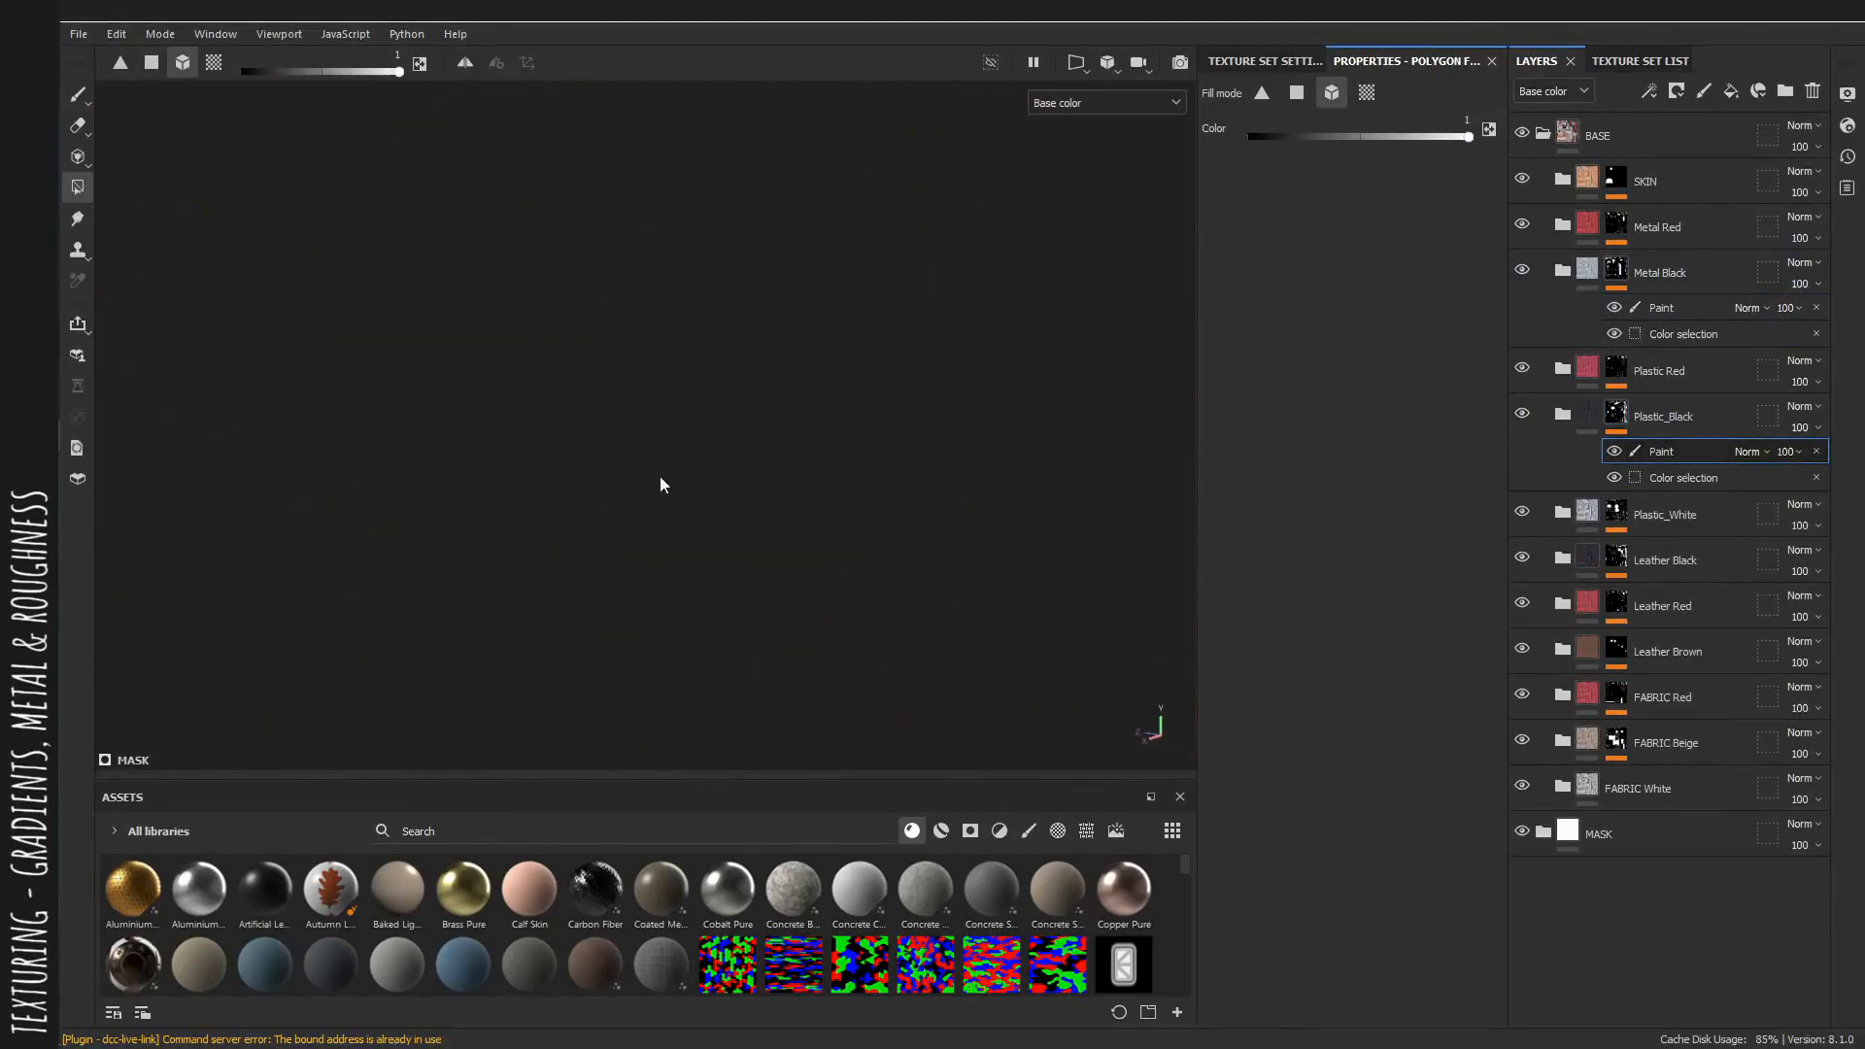
{"action": "right_click_drag", "start_coordinate": [684, 338], "coordinate": [755, 409], "text": "alt"}
{"action": "left_click_drag", "start_coordinate": [755, 410], "coordinate": [621, 428], "text": "alt"}
{"action": "middle_click_drag", "start_coordinate": [777, 418], "coordinate": [582, 408], "text": "alt"}
{"action": "right_click_drag", "start_coordinate": [602, 418], "coordinate": [787, 479], "text": "alt"}
{"action": "left_click_drag", "start_coordinate": [786, 479], "coordinate": [724, 408], "text": "alt"}
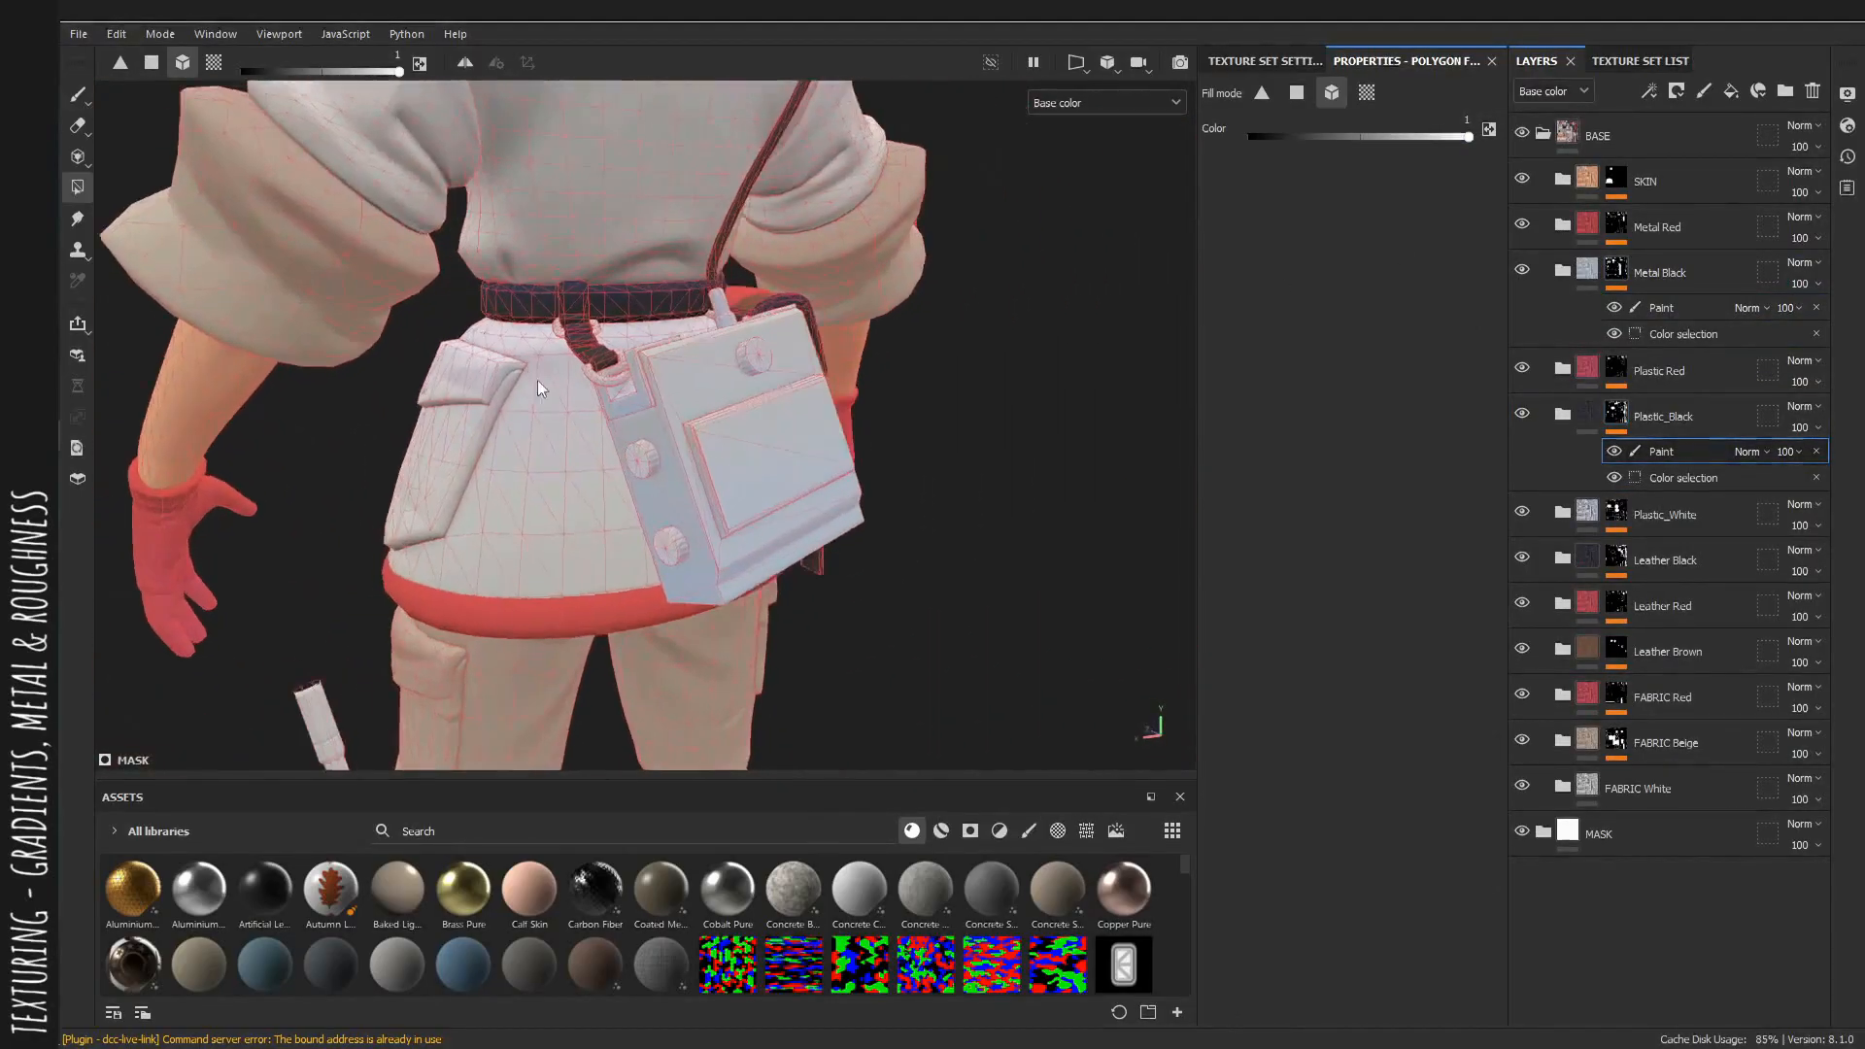
{"action": "right_click_drag", "start_coordinate": [700, 388], "coordinate": [791, 403], "text": "alt"}
{"action": "left_click_drag", "start_coordinate": [663, 486], "coordinate": [680, 499], "text": "alt"}
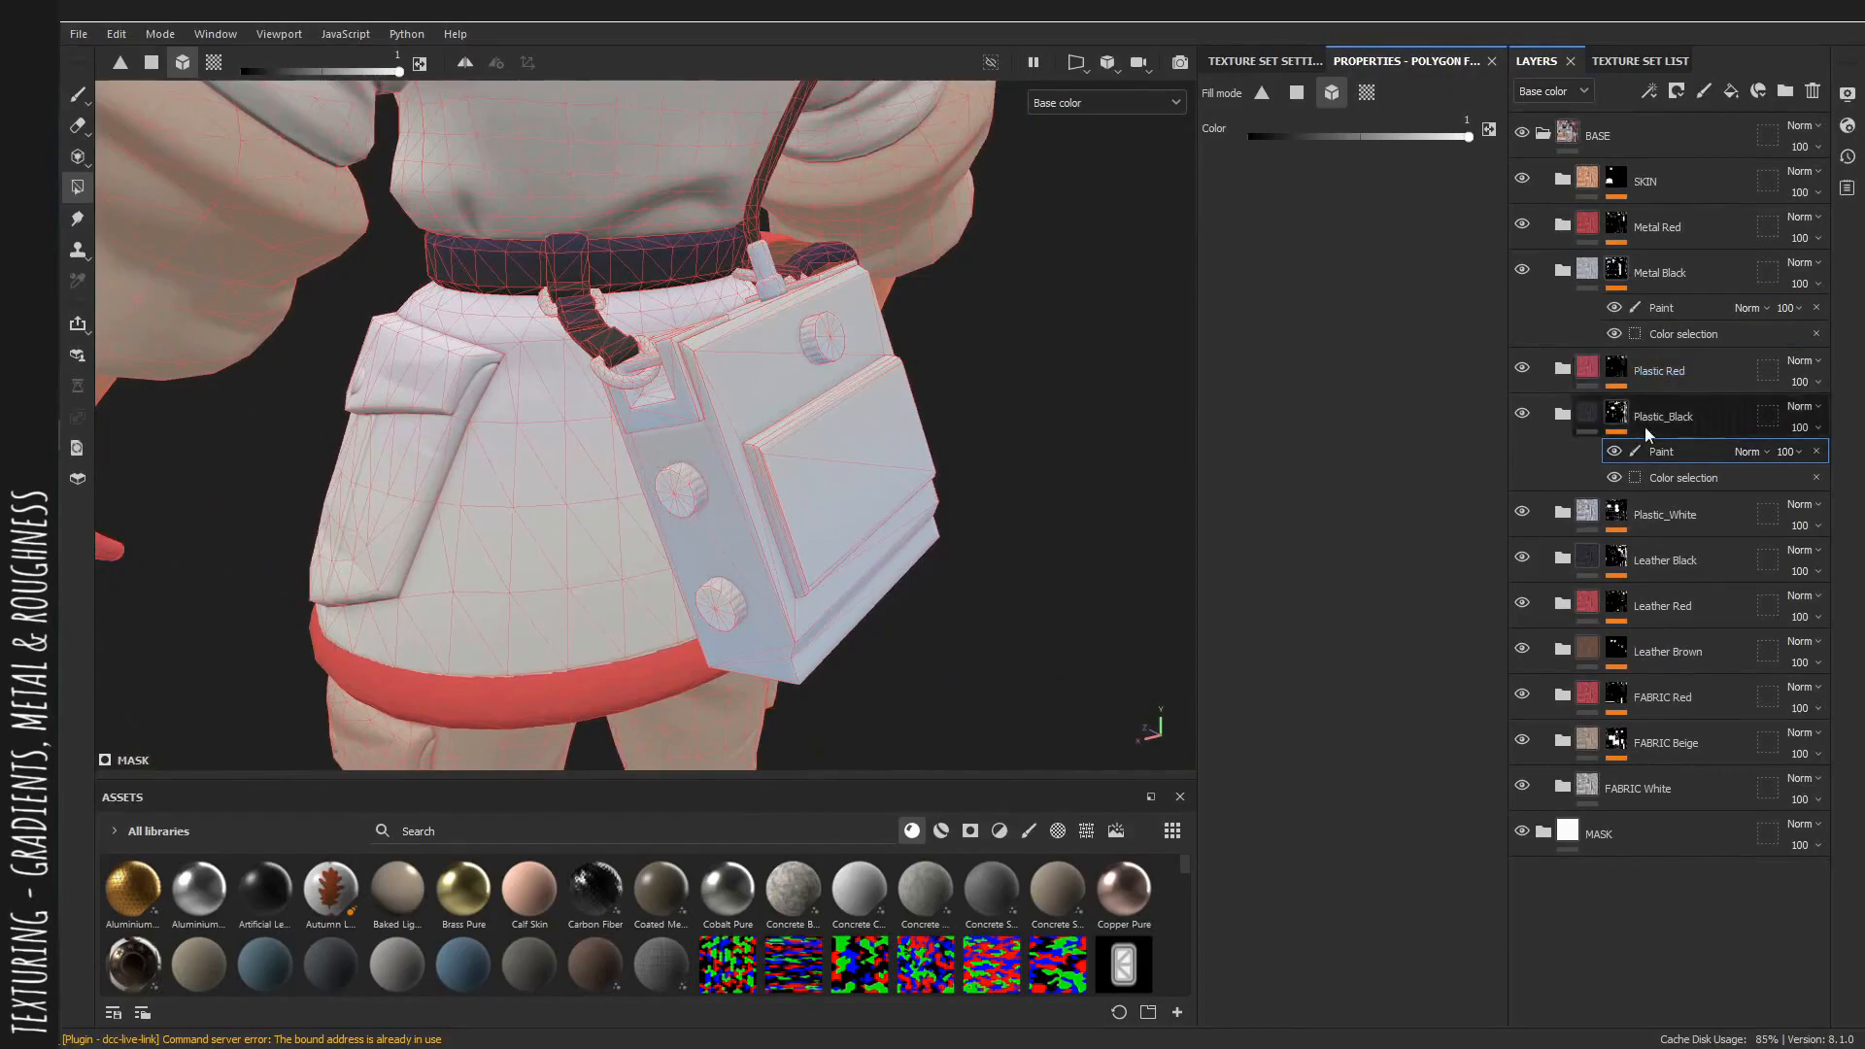
{"action": "left_click", "coordinate": [1659, 308]}
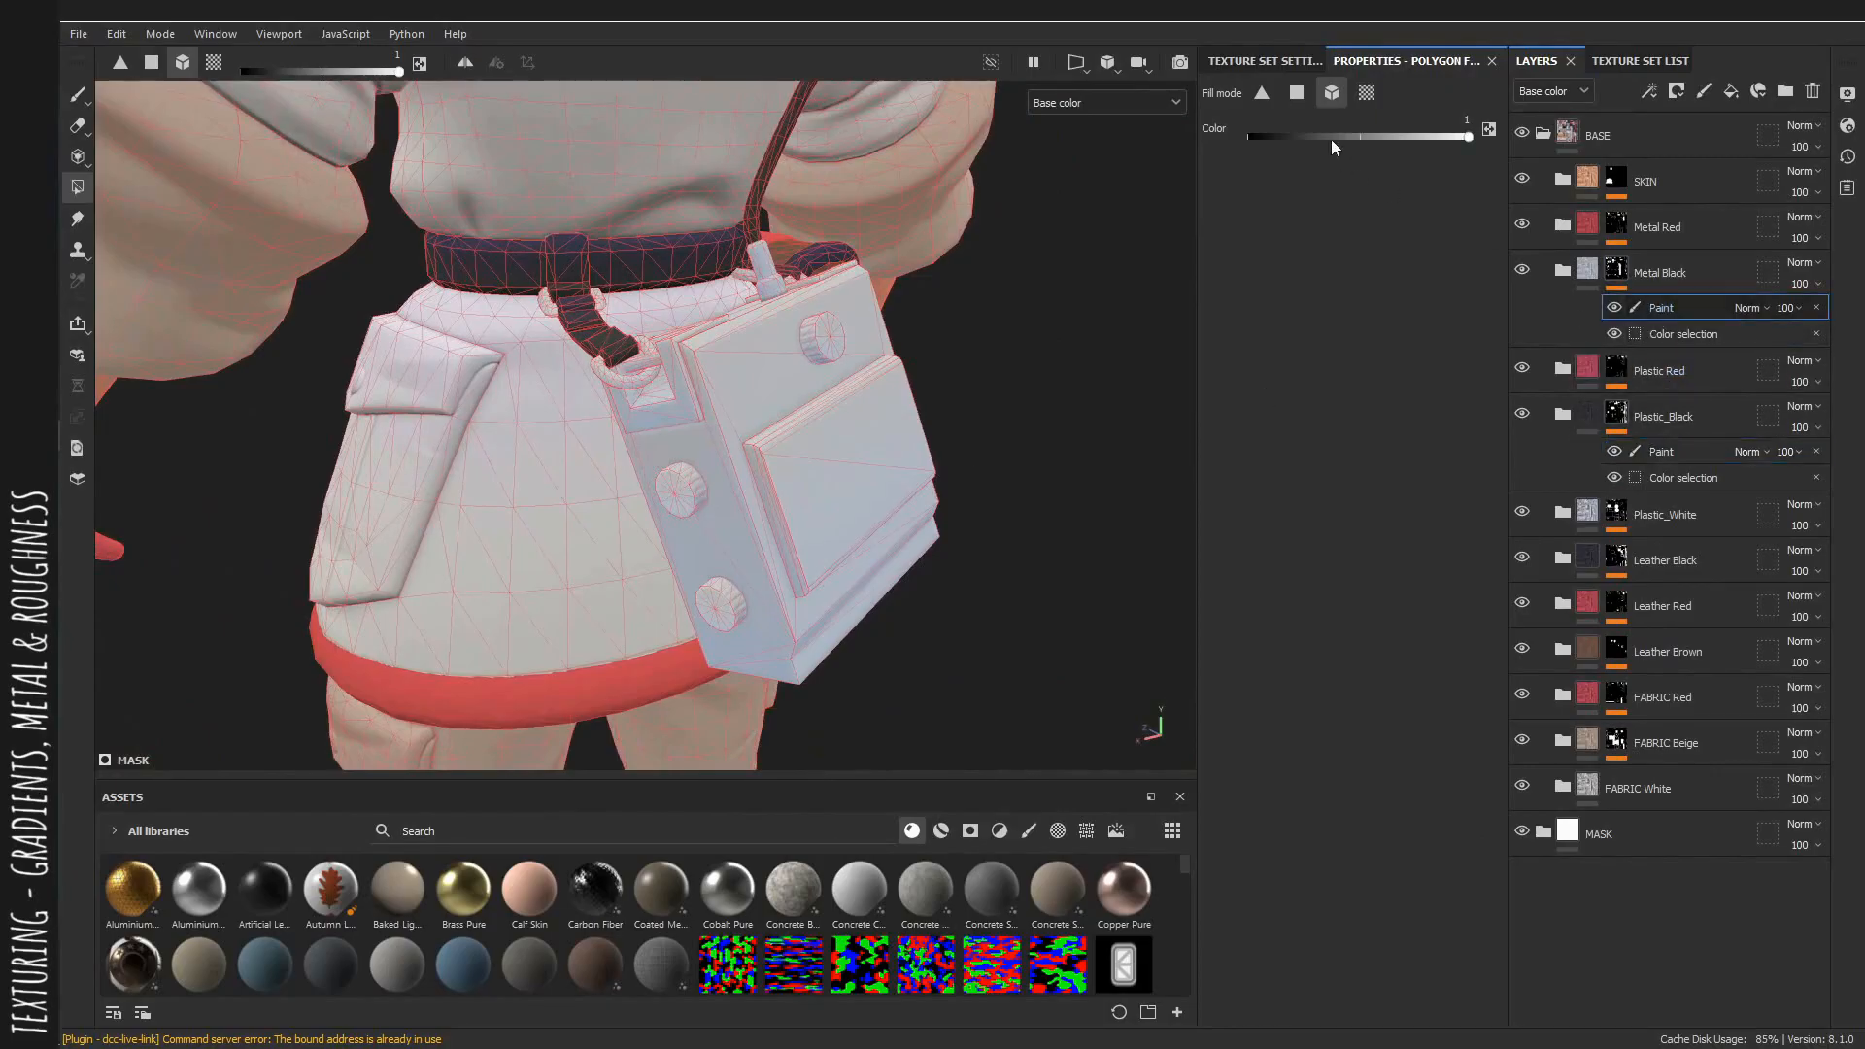
{"action": "left_click", "coordinate": [677, 497]}
{"action": "right_click_drag", "start_coordinate": [716, 499], "coordinate": [869, 524], "text": "alt"}
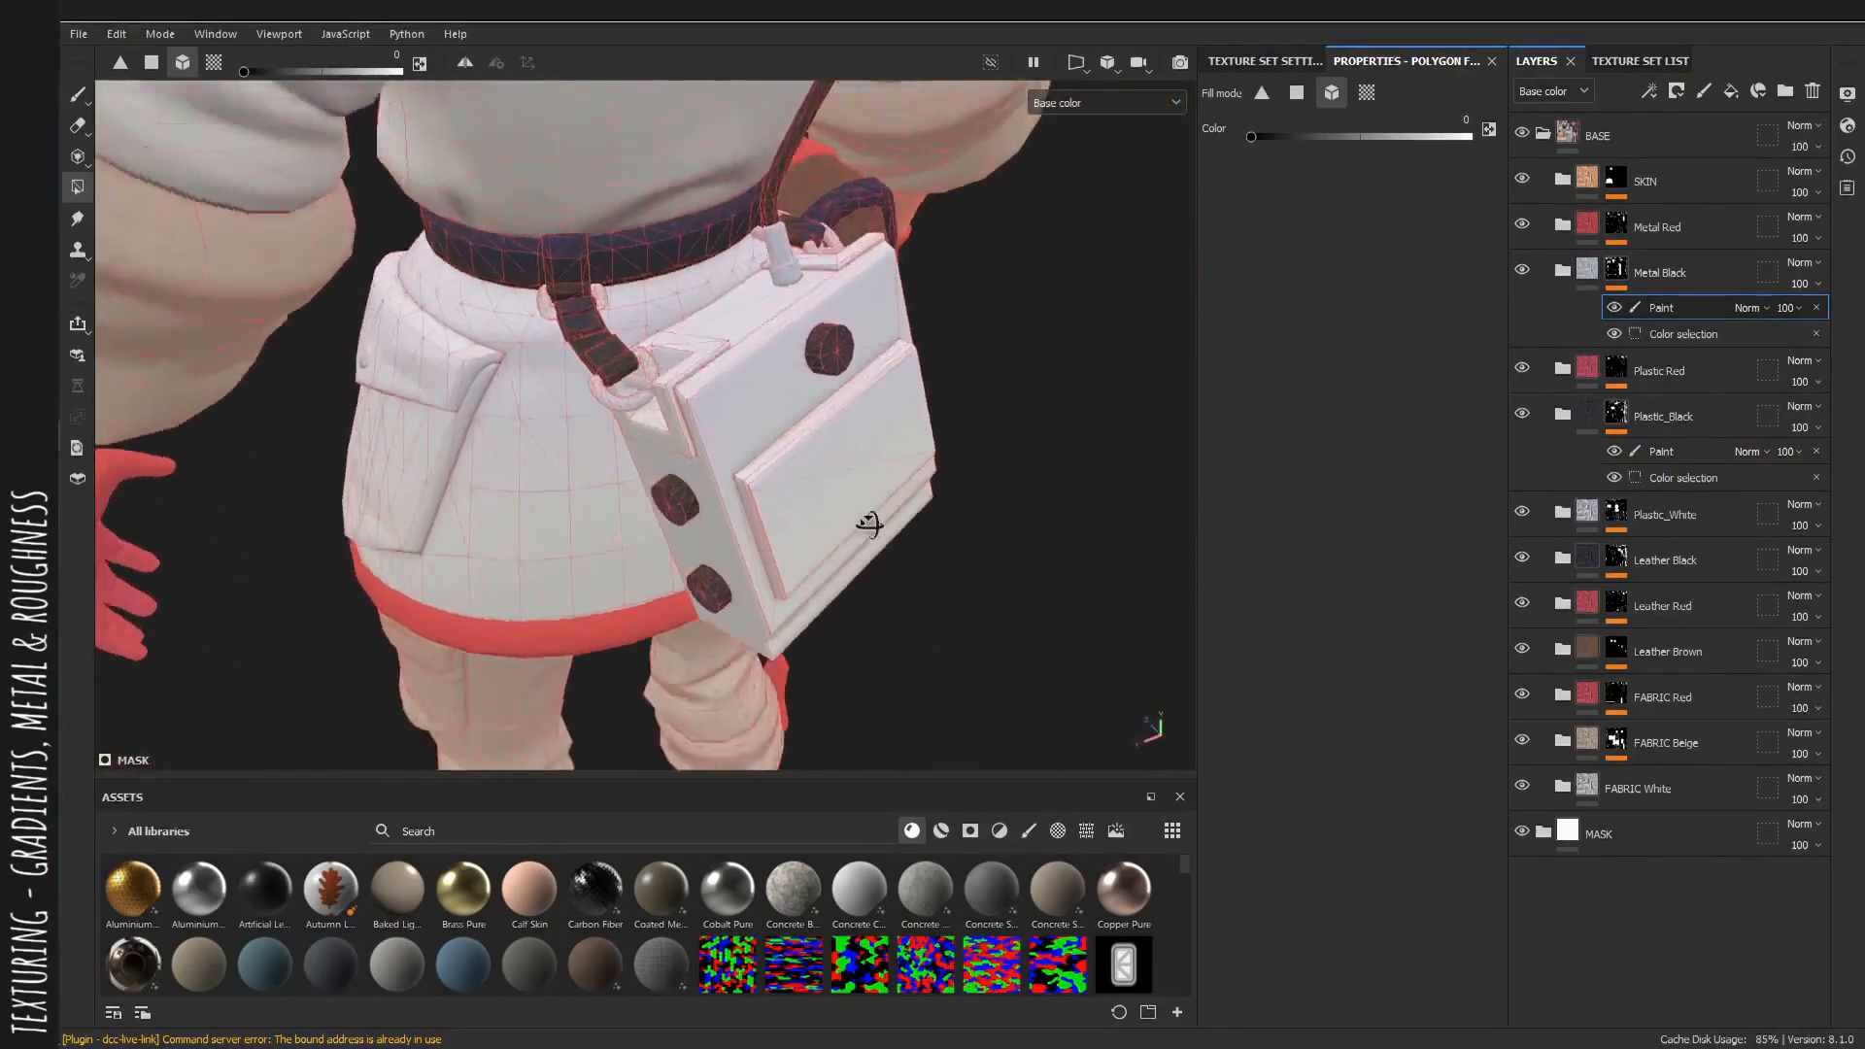
{"action": "left_click_drag", "start_coordinate": [869, 525], "coordinate": [909, 468], "text": "alt"}
Adjust the pouch body's coverage in the Metal Black mask and its paint layer with polygon fill.
{"action": "left_click", "coordinate": [1614, 273], "text": "alt"}
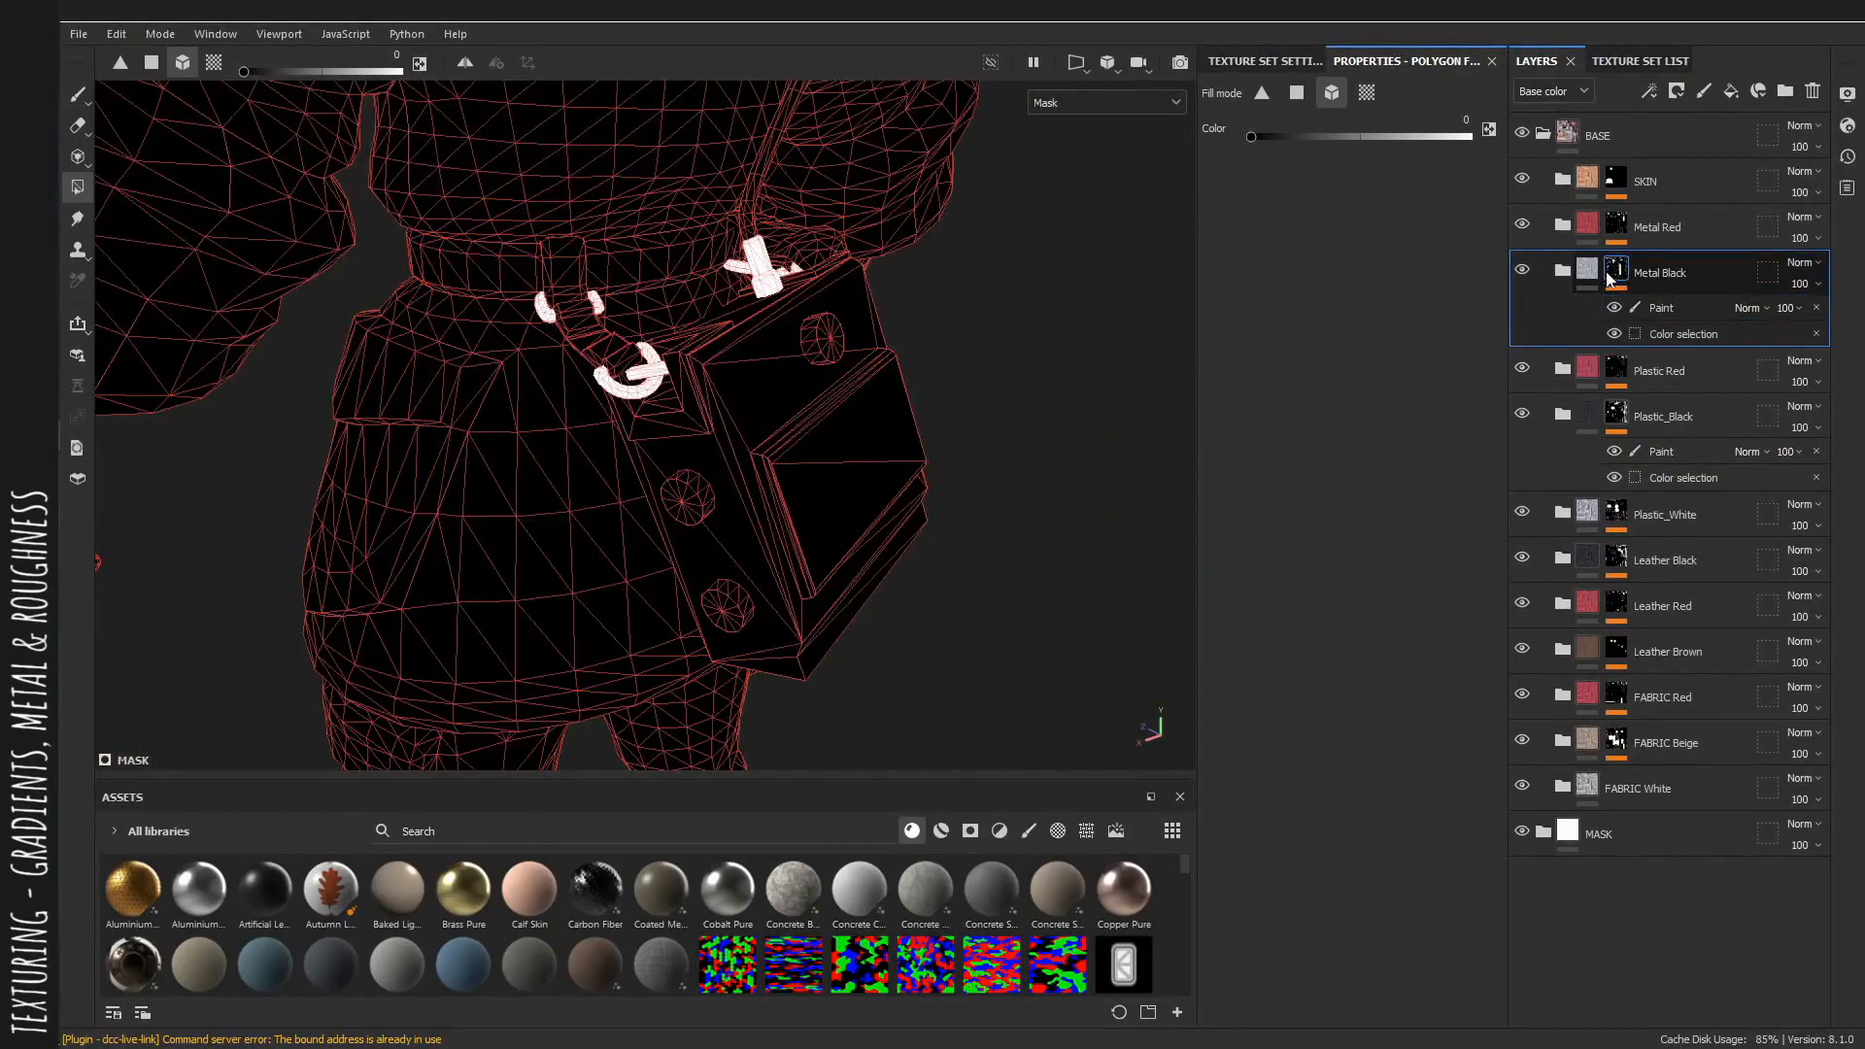
{"action": "left_click", "coordinate": [853, 440]}
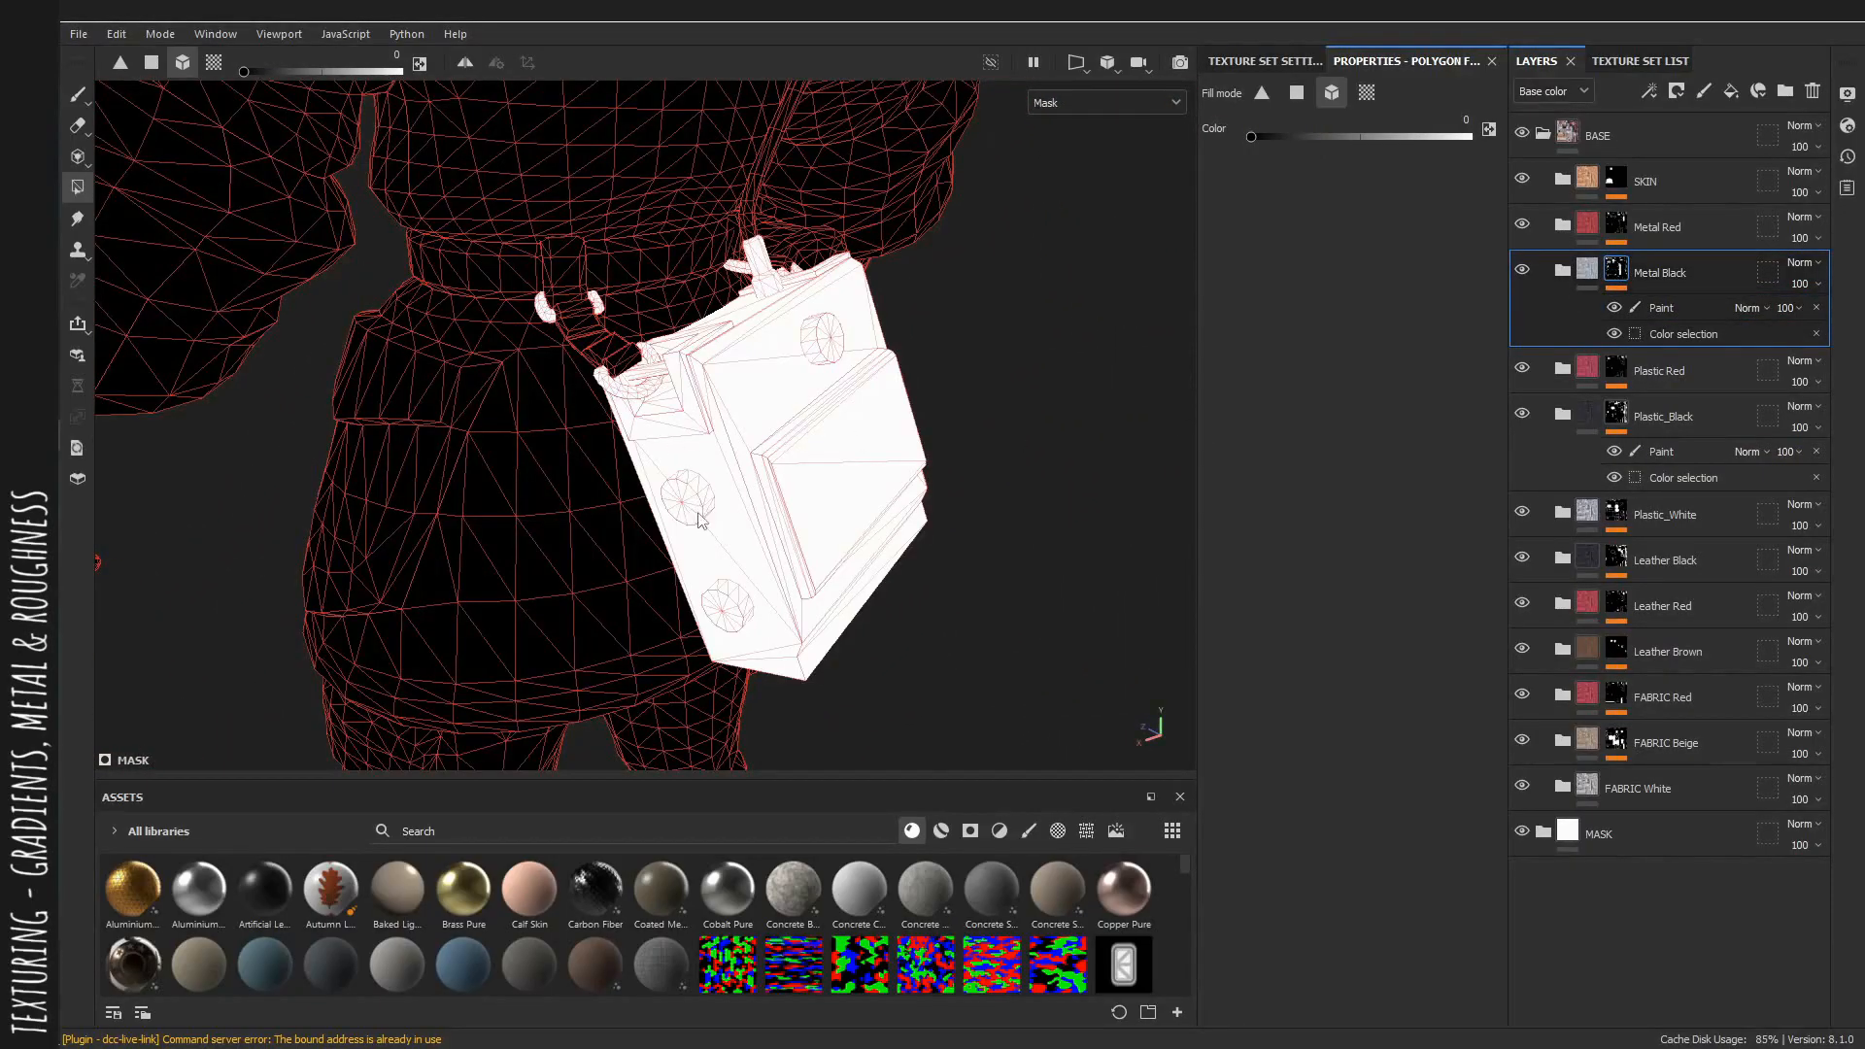
{"action": "left_click_drag", "start_coordinate": [699, 520], "coordinate": [722, 486], "text": "alt"}
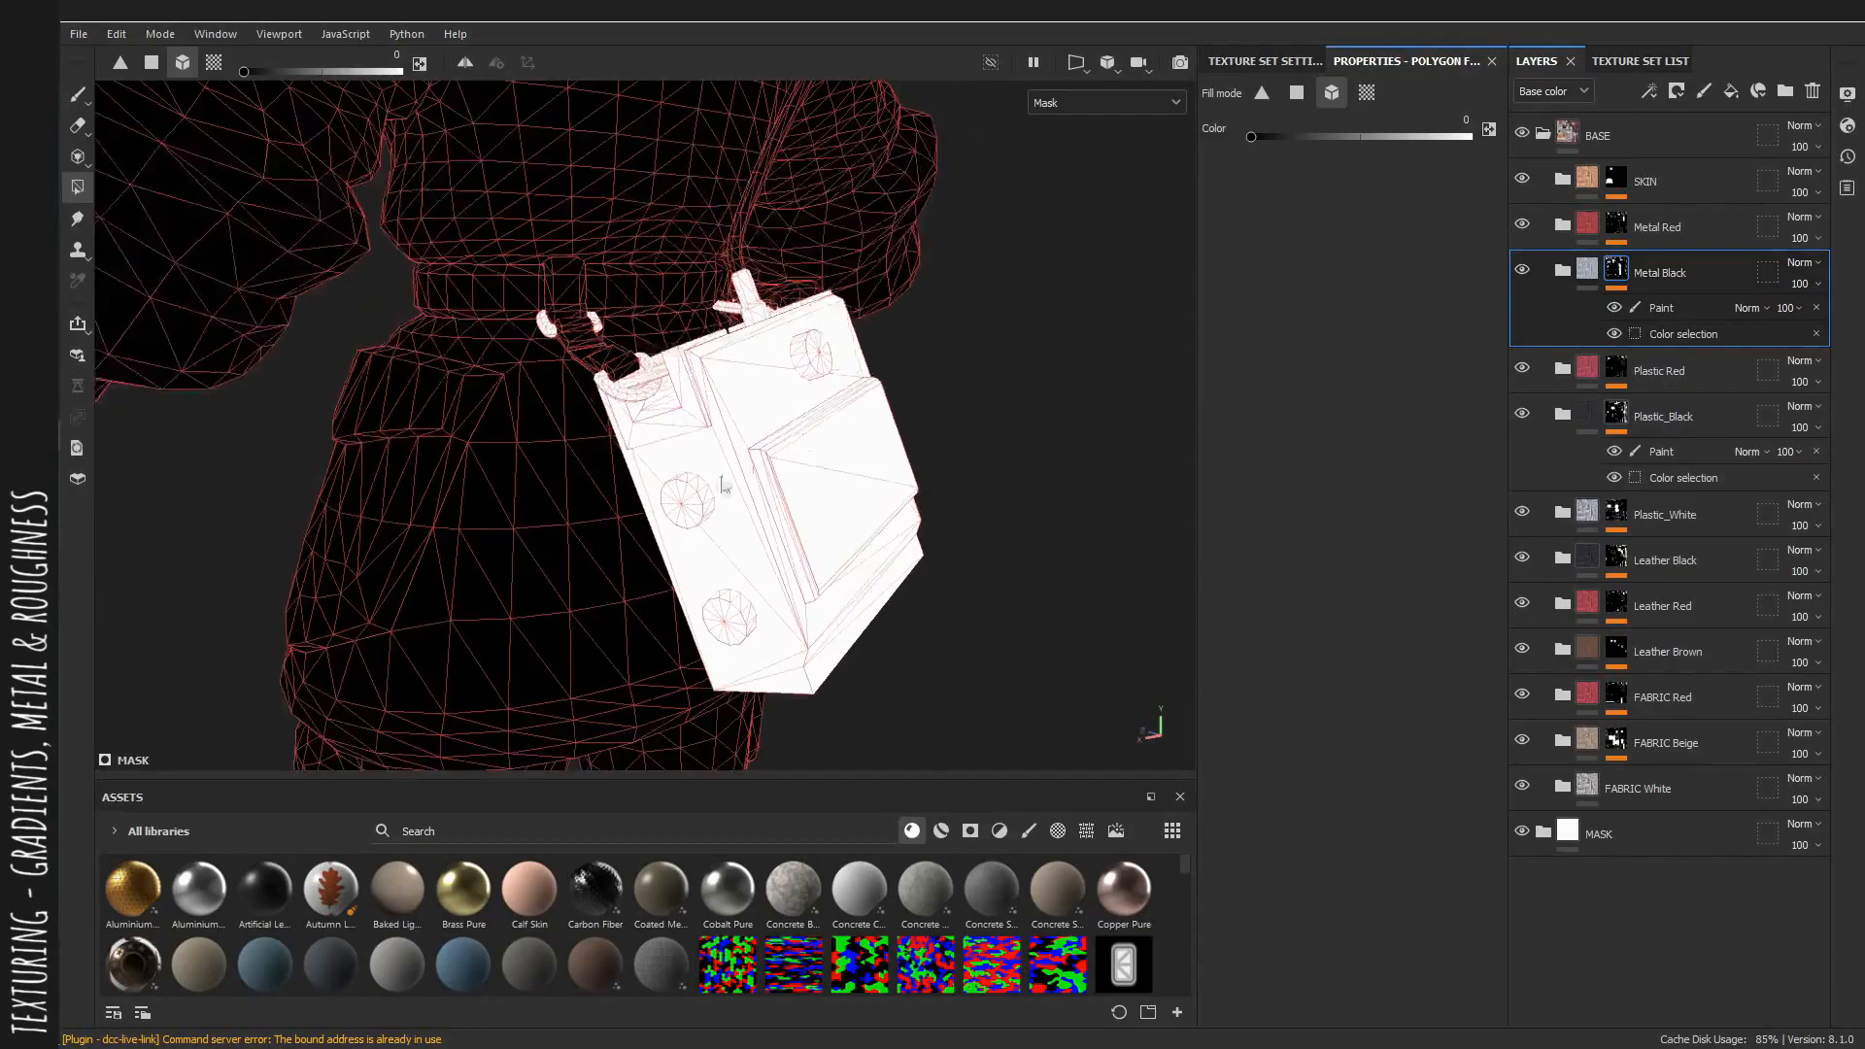
{"action": "left_click", "coordinate": [1652, 307]}
{"action": "left_click", "coordinate": [801, 360]}
Review the pouch in material and base color views.
{"action": "key", "text": "m"}
{"action": "left_click_drag", "start_coordinate": [845, 379], "coordinate": [979, 447], "text": "alt"}
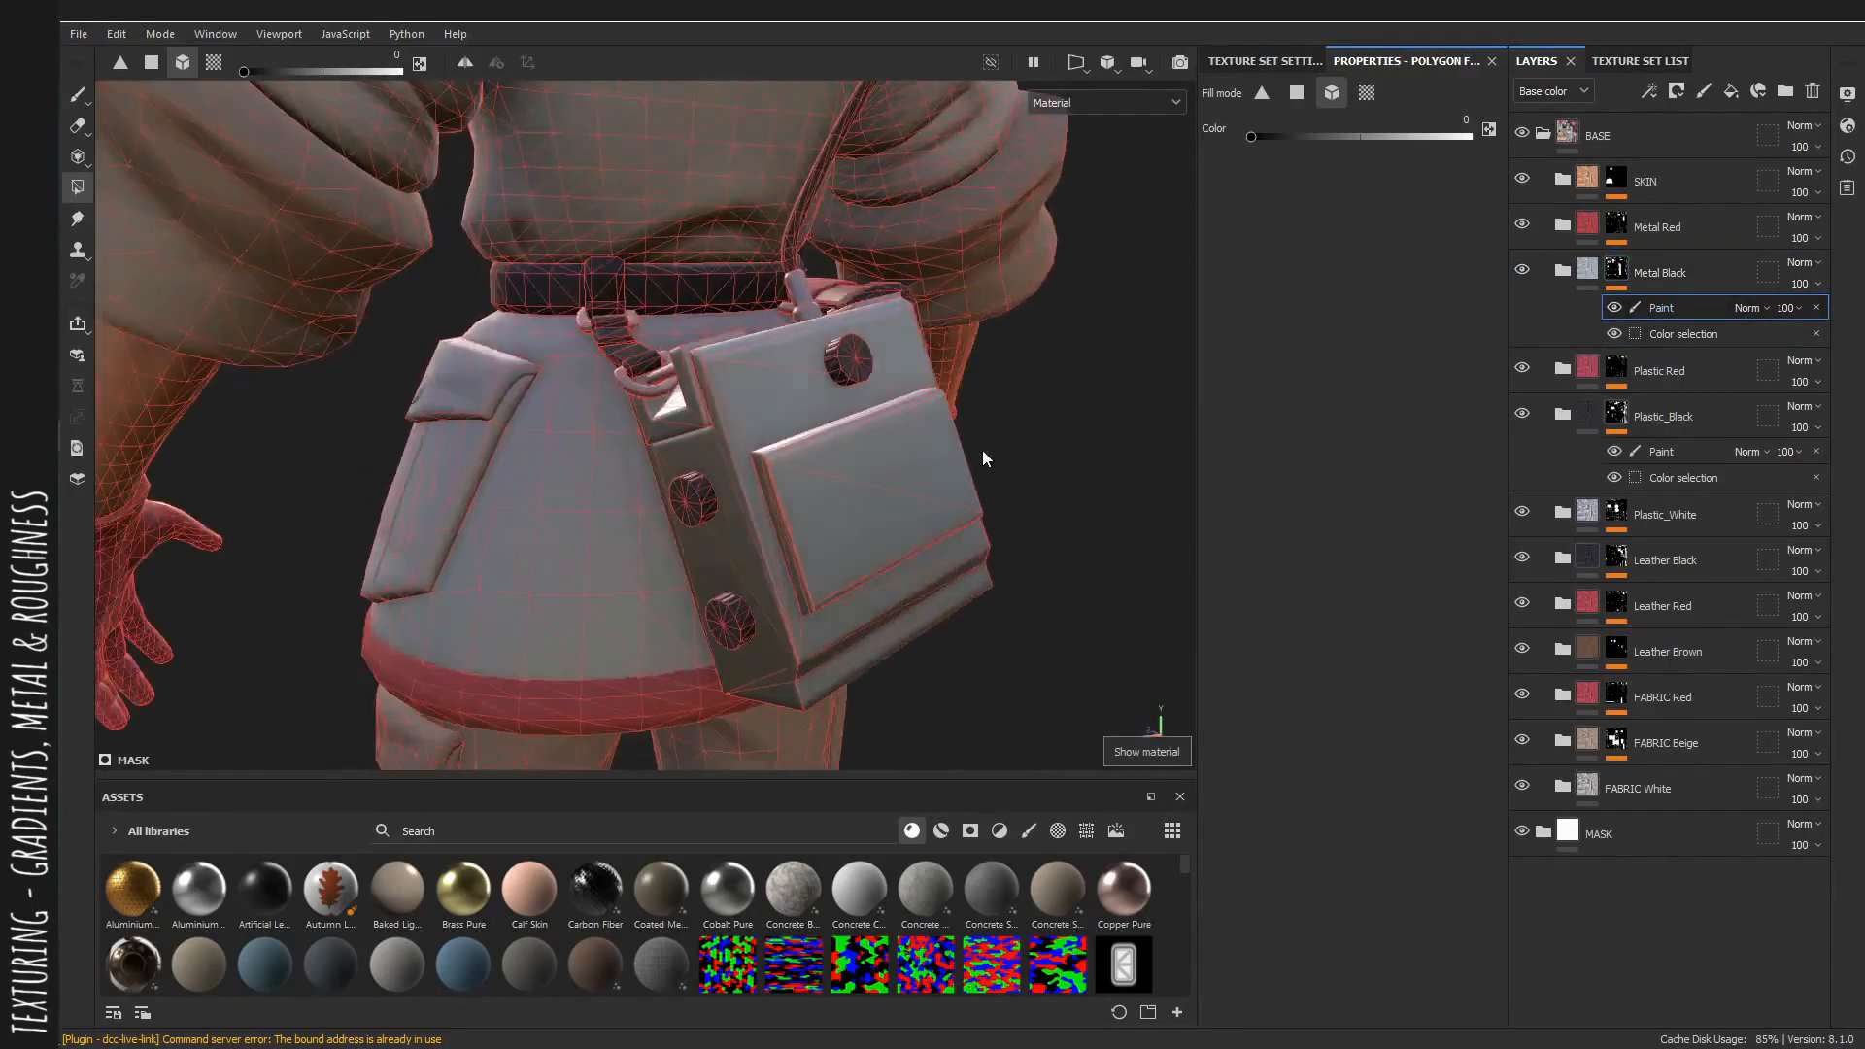
{"action": "key", "text": "c"}
{"action": "left_click", "coordinate": [1659, 272]}
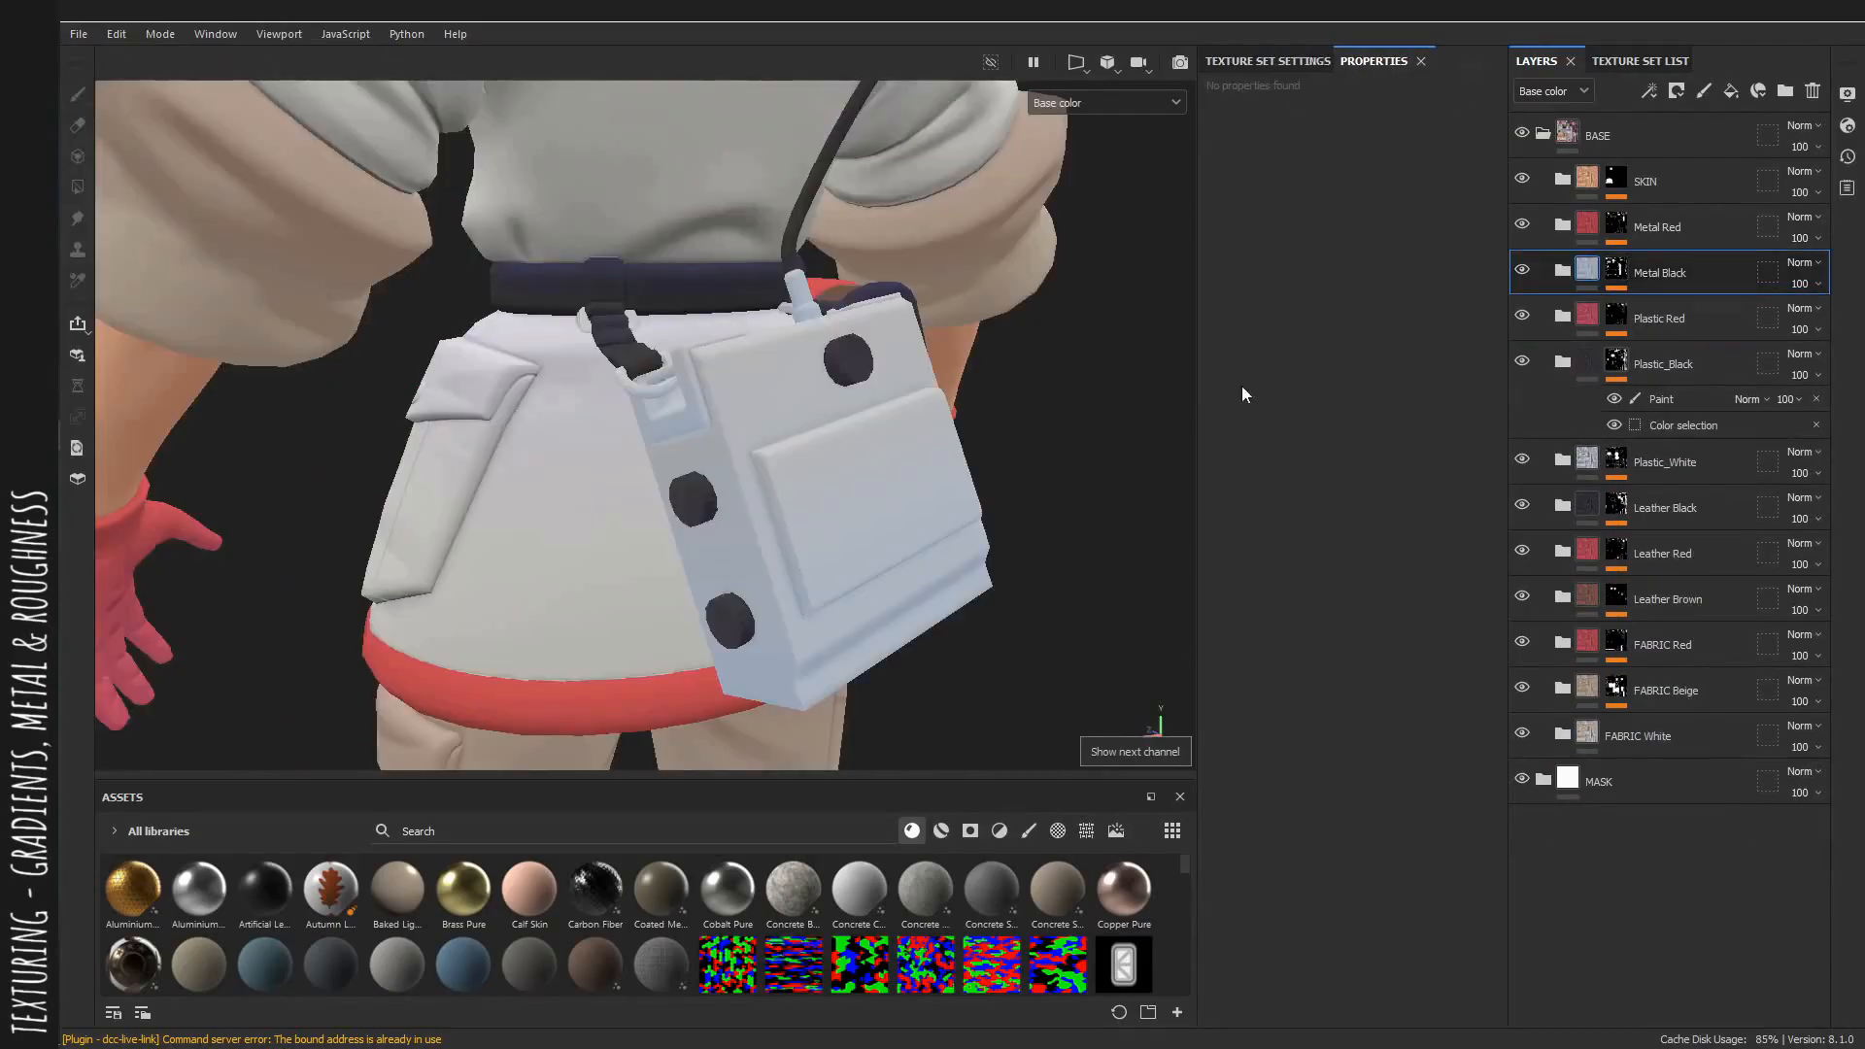
{"action": "left_click_drag", "start_coordinate": [1057, 450], "coordinate": [908, 438], "text": "alt"}
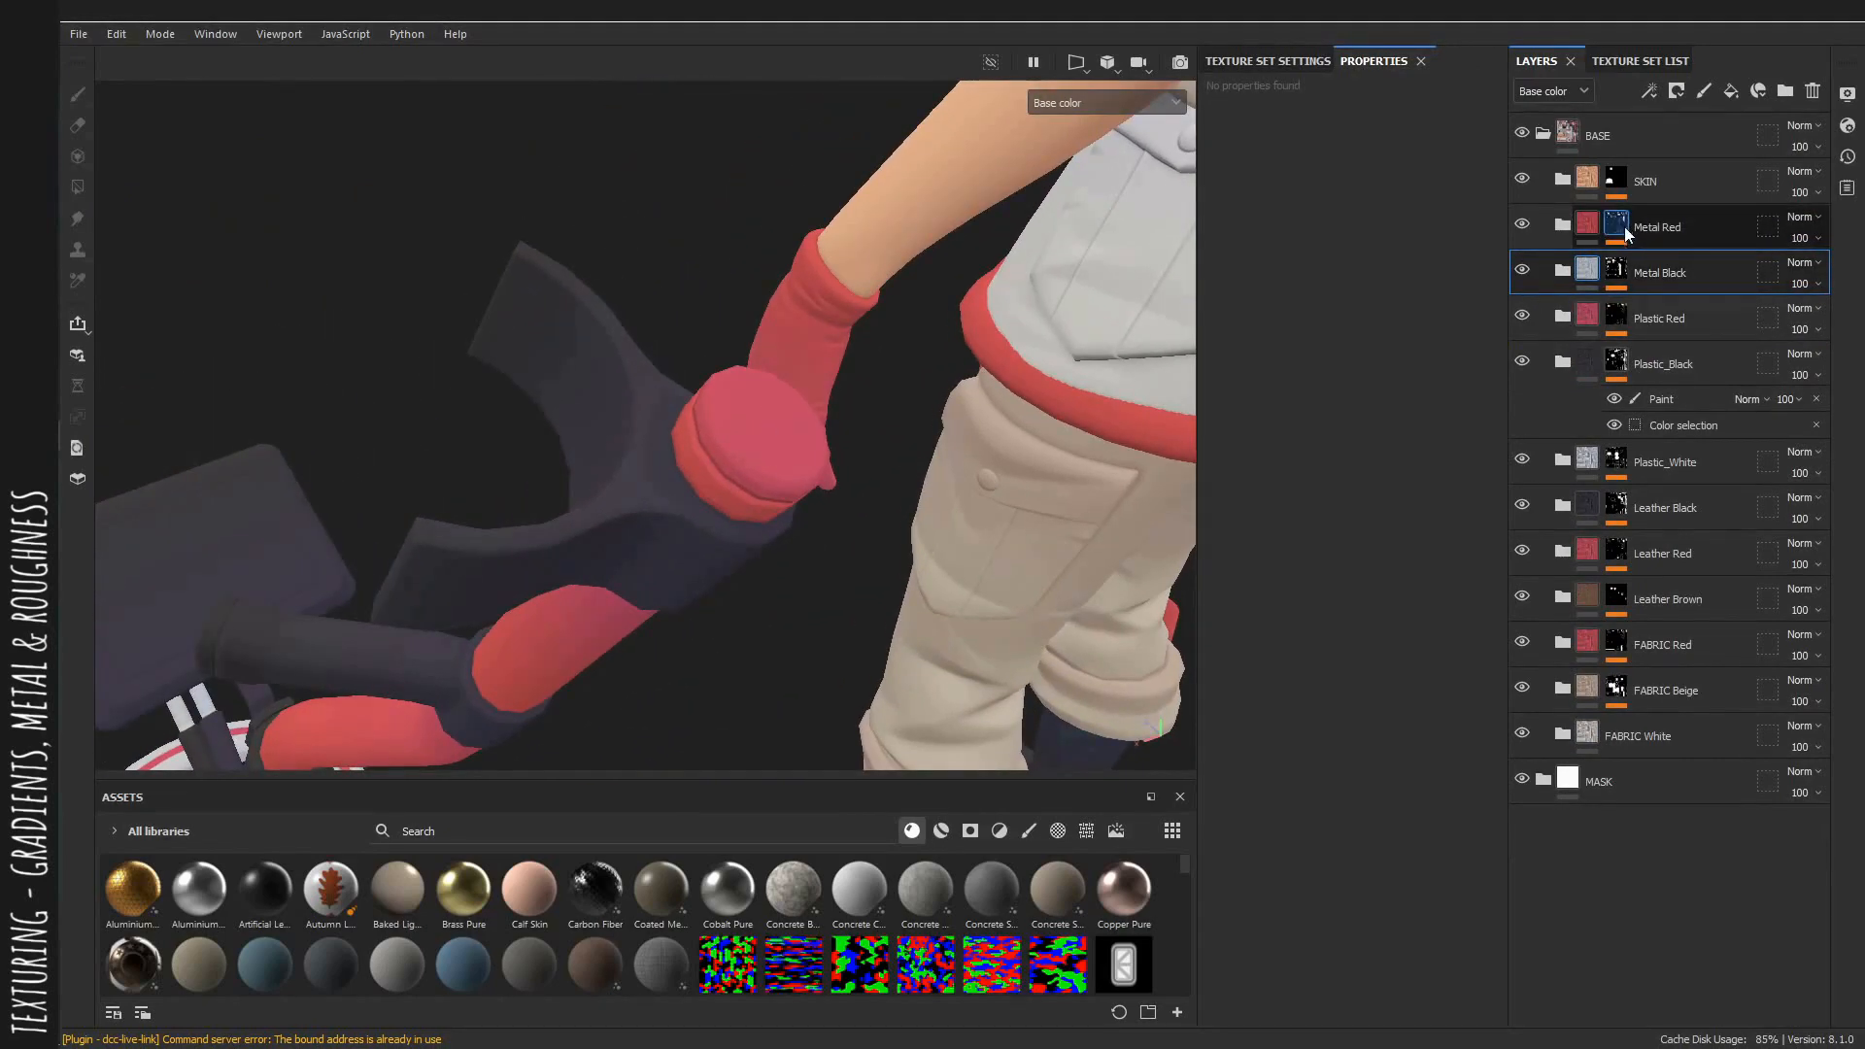
Paint the detector handle's end cap into the Plastic_Black paint layer with a brush size of about 5.
{"action": "left_click", "coordinate": [1648, 403]}
{"action": "left_click_drag", "start_coordinate": [751, 454], "coordinate": [798, 394], "text": "alt"}
{"action": "key", "text": "1"}
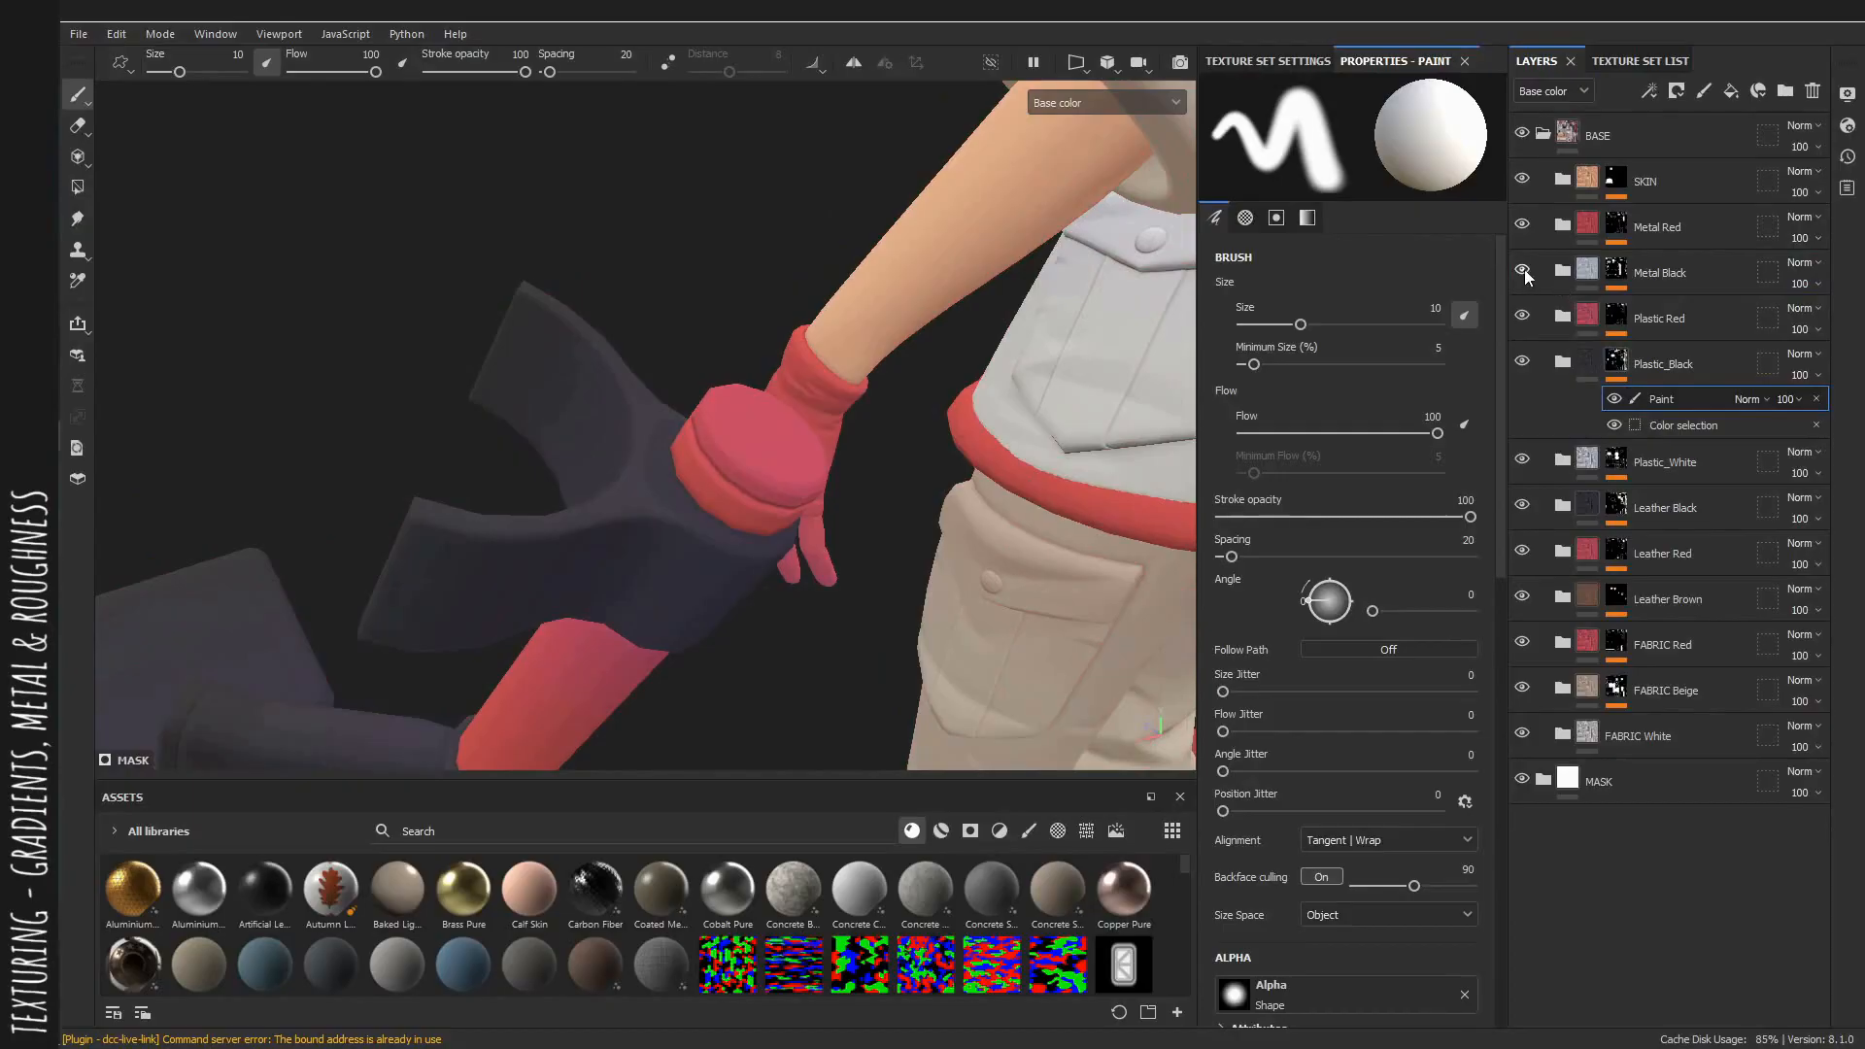
{"action": "left_click_drag", "start_coordinate": [738, 507], "coordinate": [799, 466], "text": "alt"}
{"action": "right_click_drag", "start_coordinate": [799, 466], "coordinate": [770, 462], "text": "ctrl"}
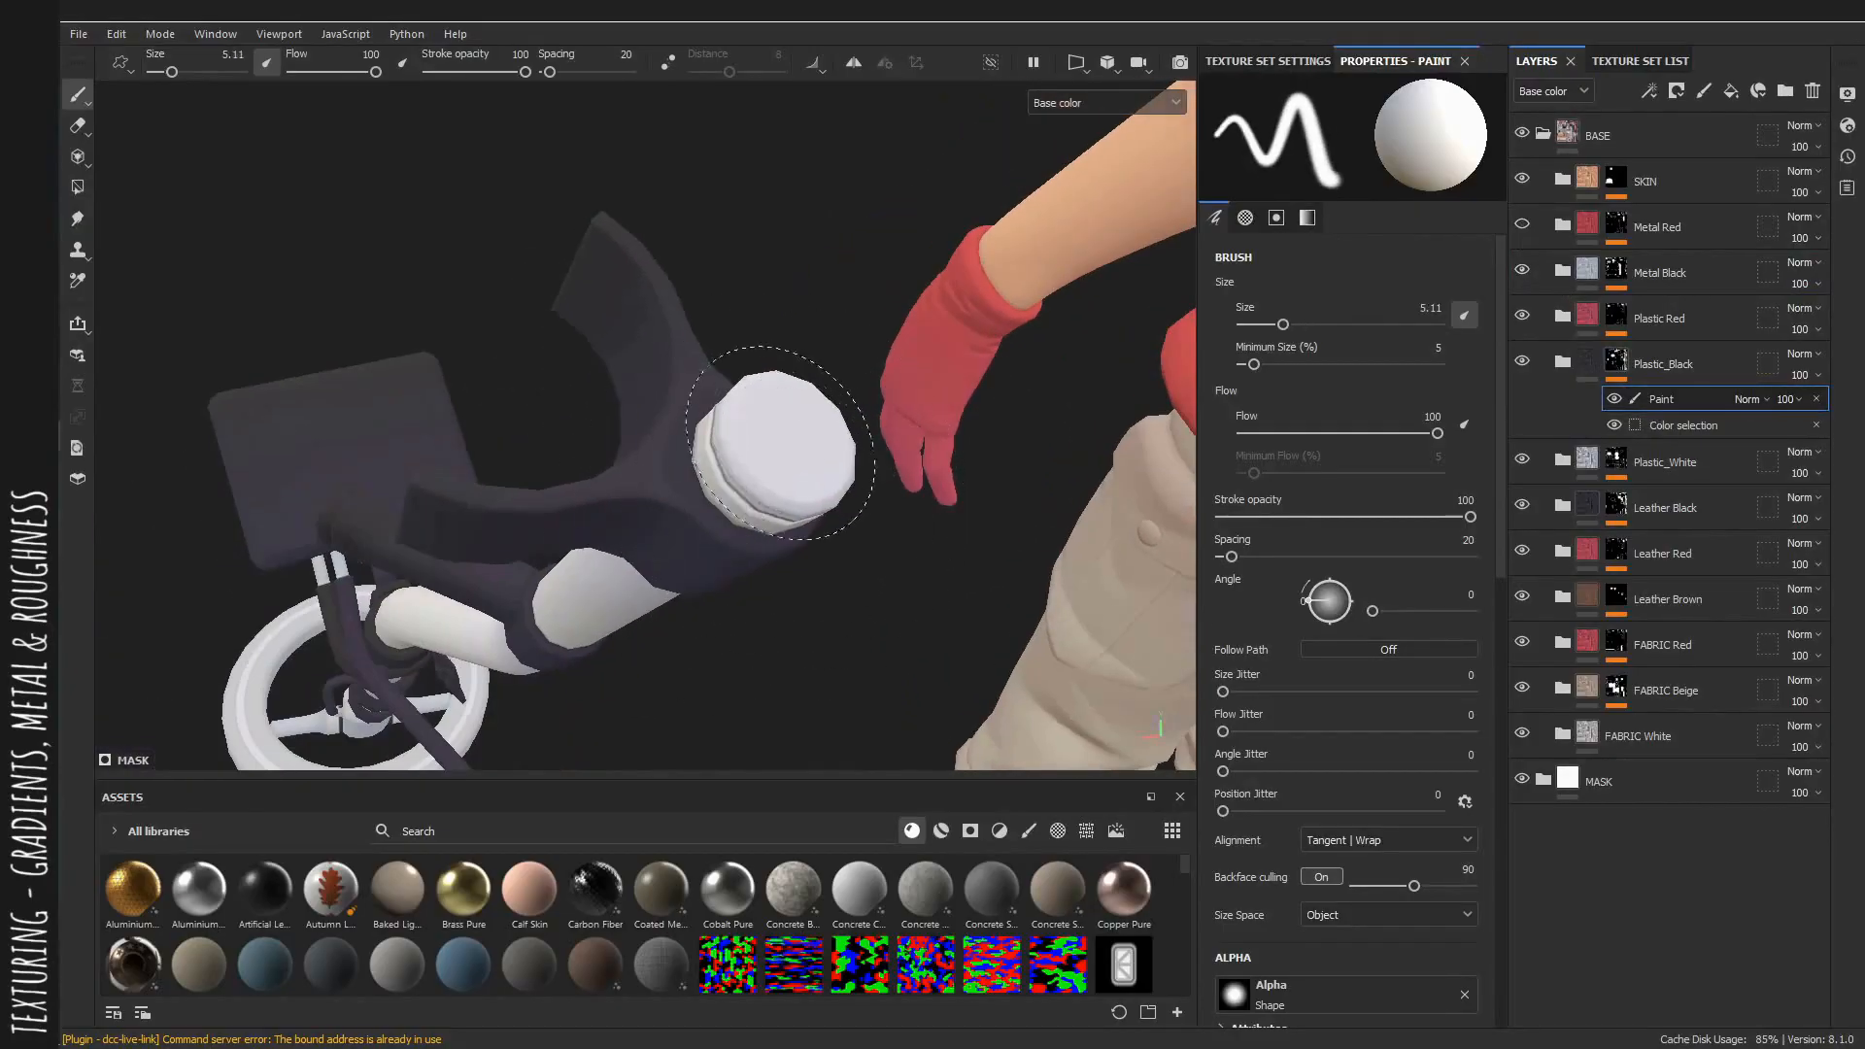
{"action": "mouse_move", "coordinate": [780, 446]}
{"action": "left_mouse_down"}
{"action": "mouse_move", "coordinate": [764, 440]}
{"action": "mouse_move", "coordinate": [800, 513]}
{"action": "left_mouse_up"}
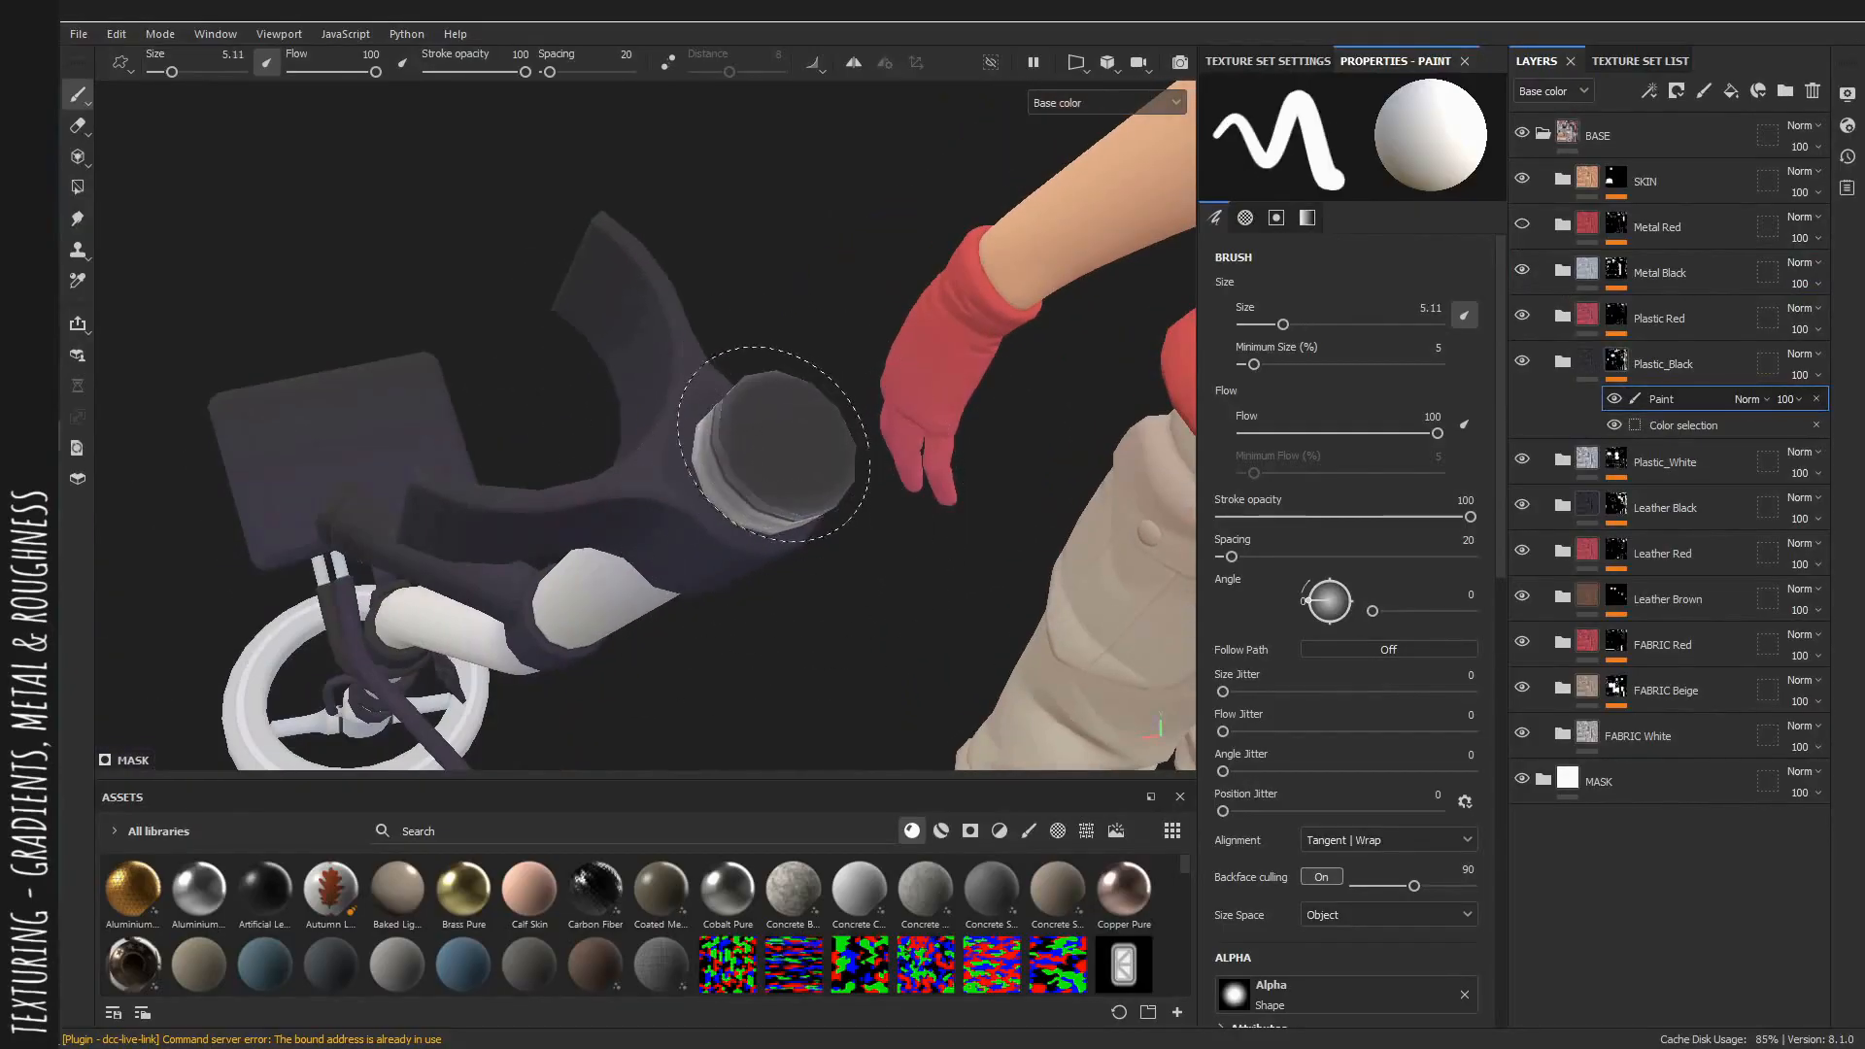
Show the Metal Red folder and select its Paint layer for the detector handle's end cap.
{"action": "mouse_move", "coordinate": [772, 444]}
{"action": "left_mouse_down"}
{"action": "mouse_move", "coordinate": [787, 448]}
{"action": "mouse_move", "coordinate": [755, 484]}
{"action": "mouse_move", "coordinate": [790, 457]}
{"action": "mouse_move", "coordinate": [541, 554]}
{"action": "left_mouse_up"}
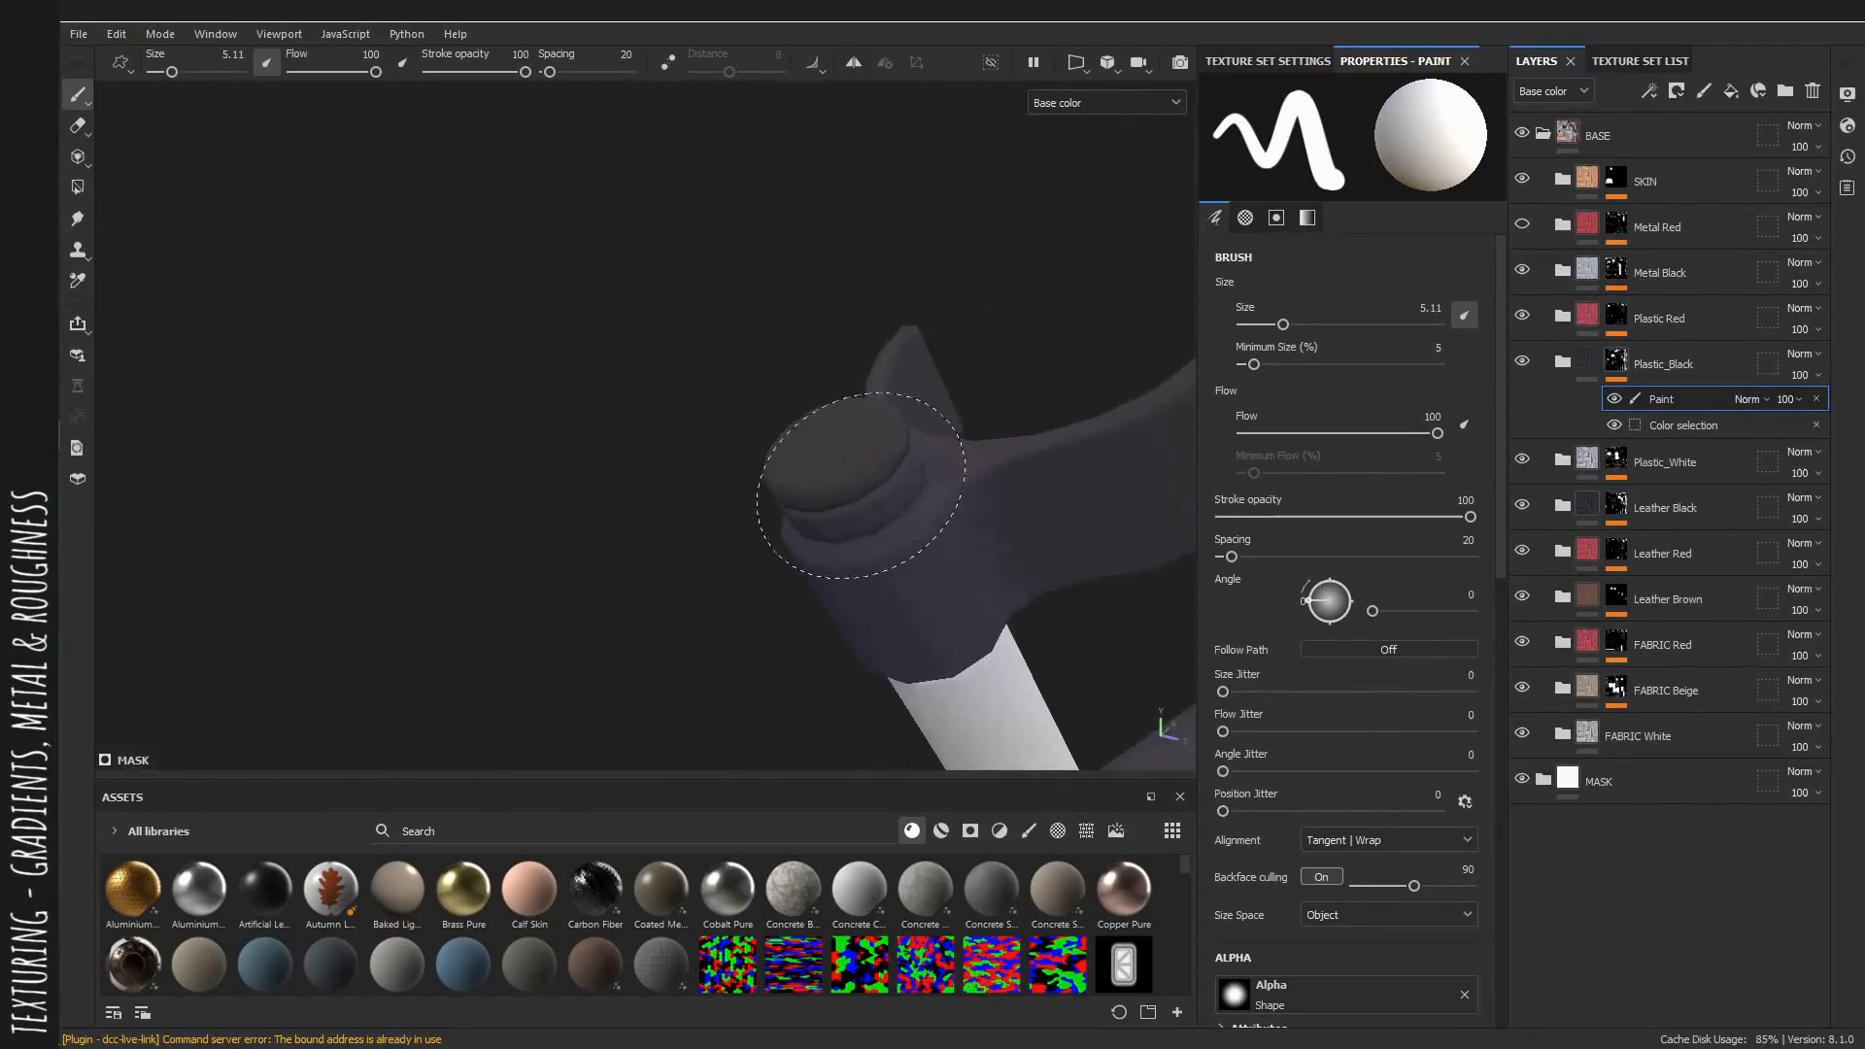
{"action": "left_click_drag", "start_coordinate": [853, 458], "coordinate": [927, 450], "text": "alt"}
{"action": "left_click", "coordinate": [1522, 225]}
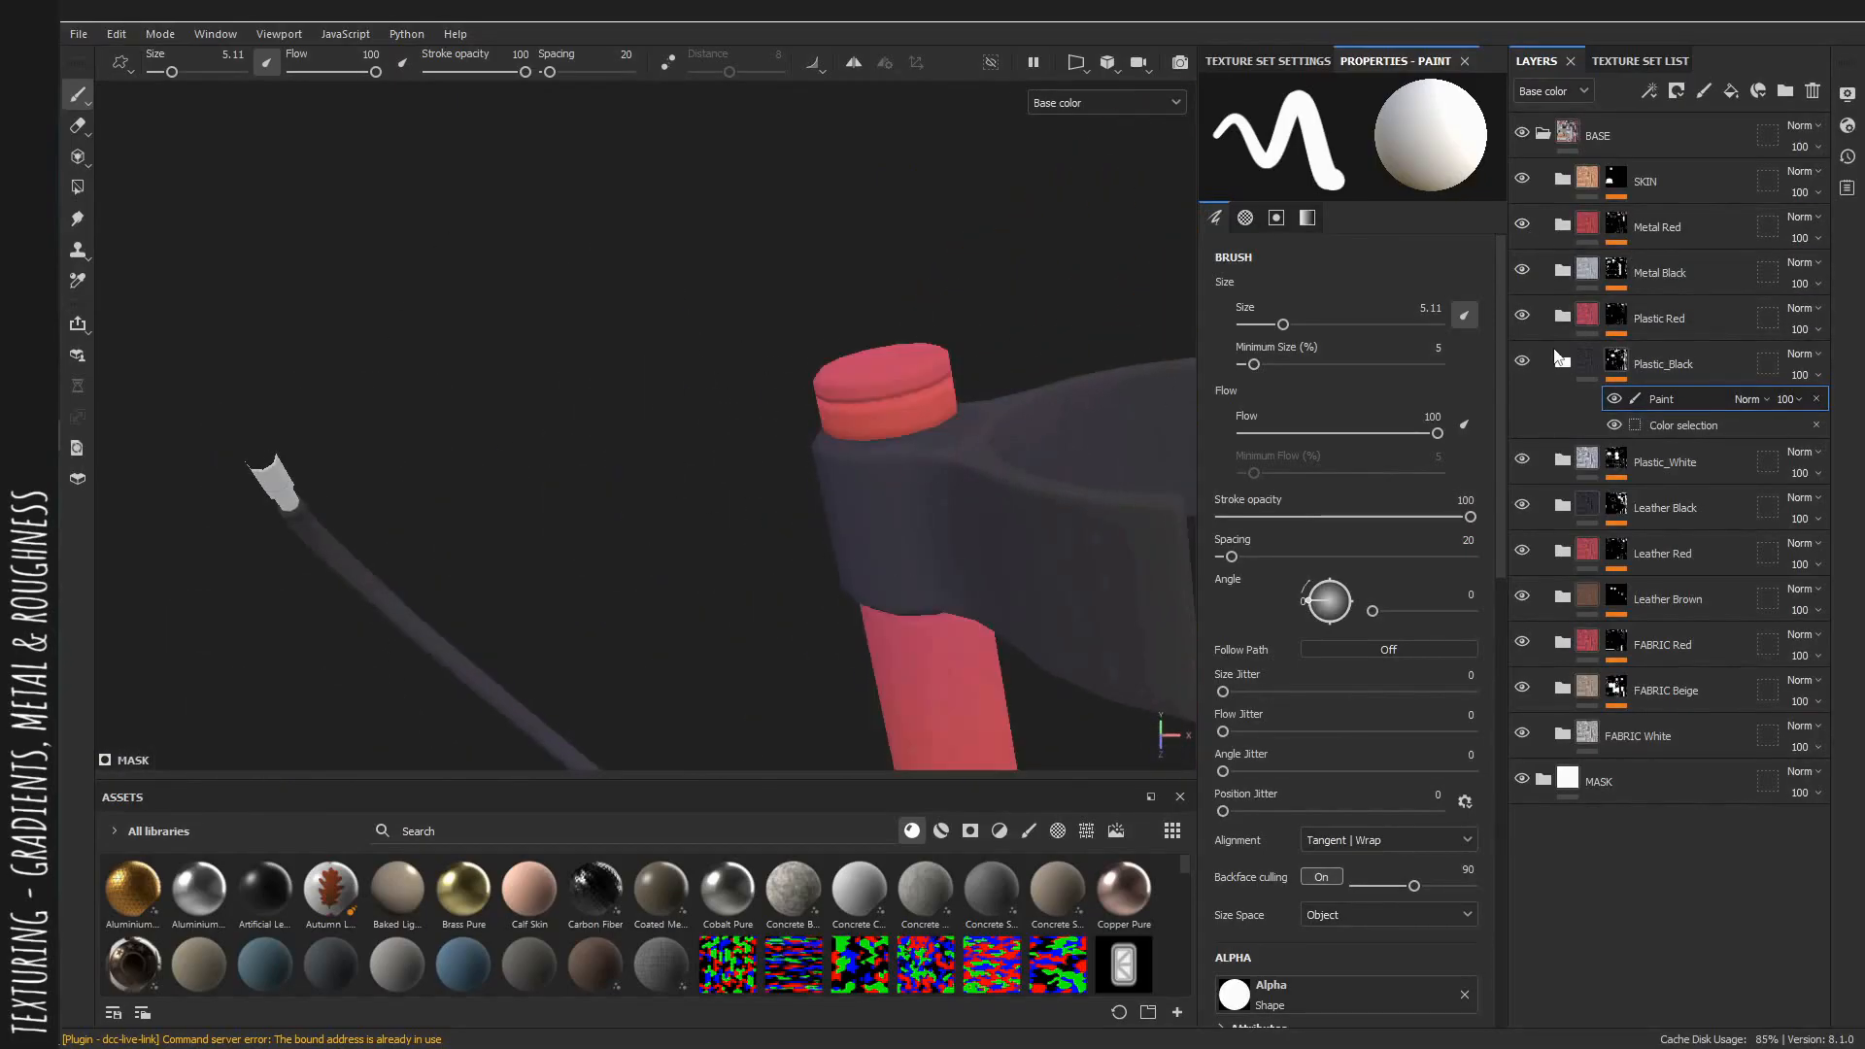
{"action": "left_click", "coordinate": [1620, 241]}
{"action": "left_click", "coordinate": [1673, 263]}
{"action": "scroll", "coordinate": [957, 417], "scroll_direction": "up", "scroll_amount": 3}
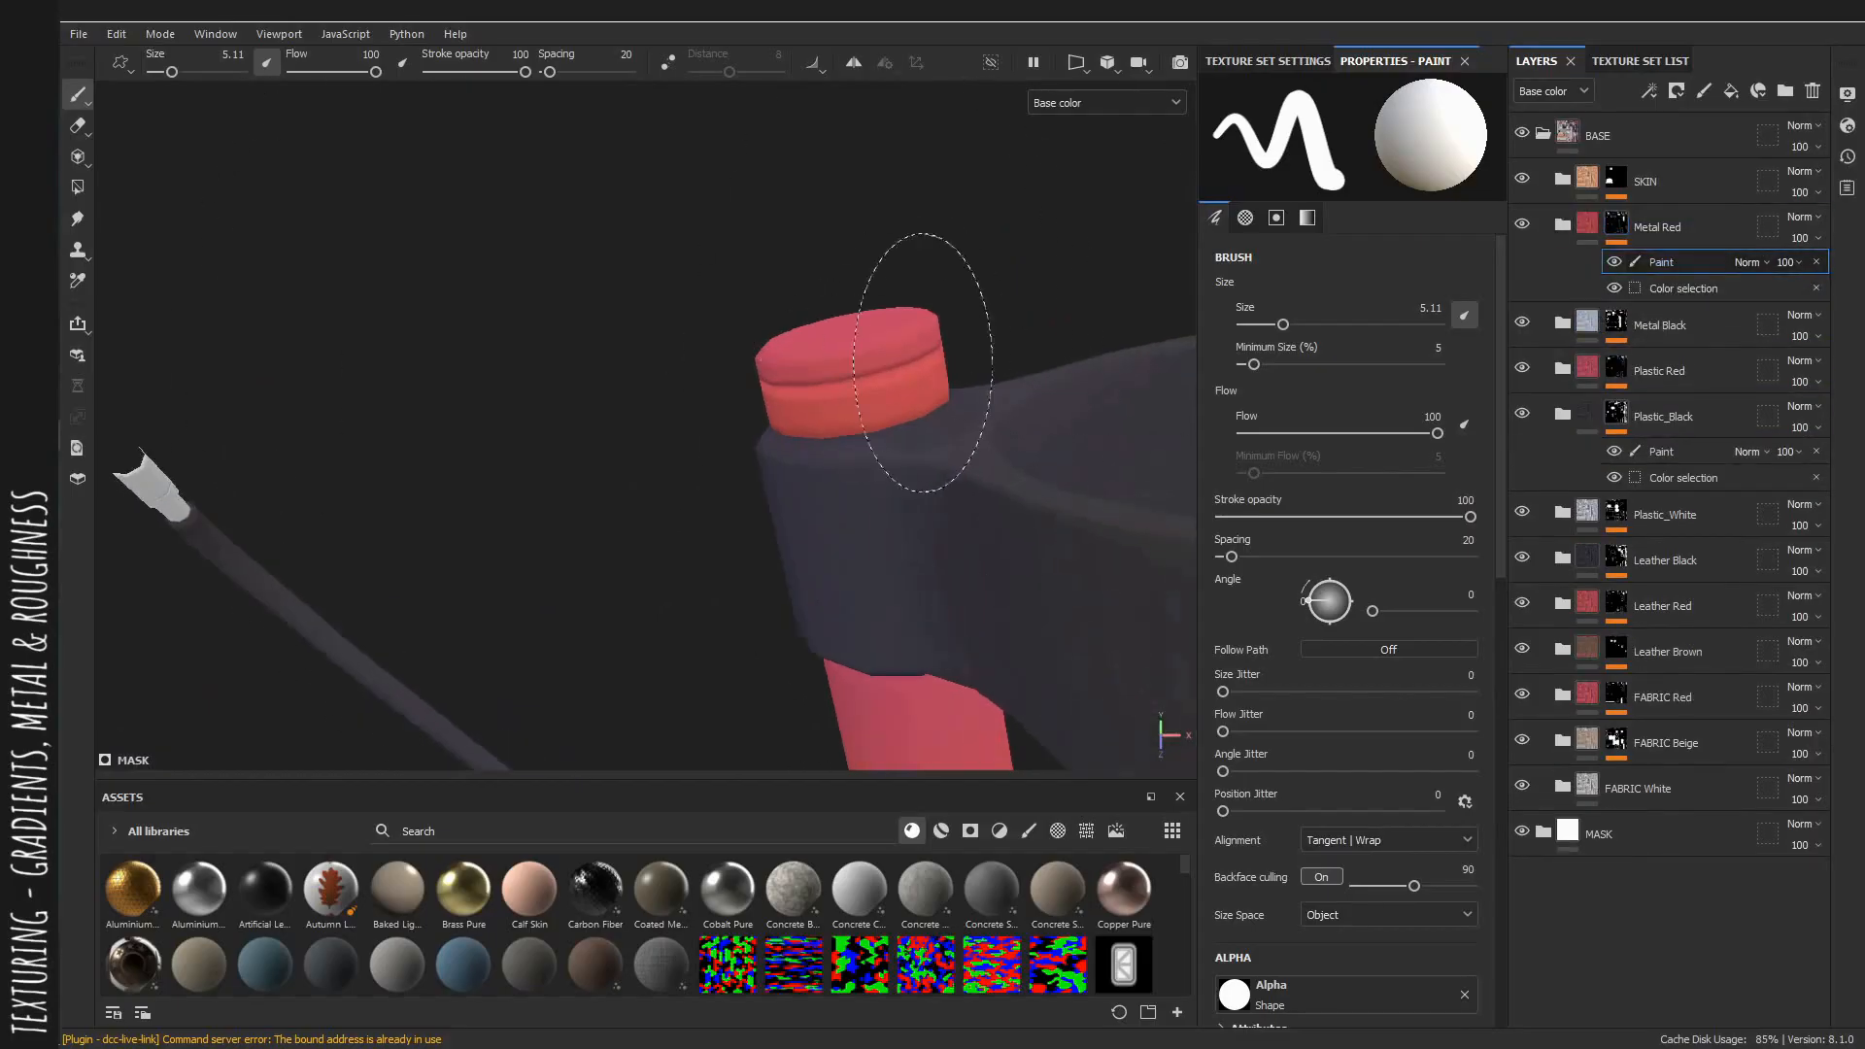
{"action": "right_click_drag", "start_coordinate": [924, 356], "coordinate": [870, 356], "text": "ctrl"}
{"action": "left_click_drag", "start_coordinate": [924, 356], "coordinate": [978, 450], "text": "alt"}
Remove the end cap's top from the Metal Red paint mask with a UV chunk polygon fill.
{"action": "key", "text": "4"}
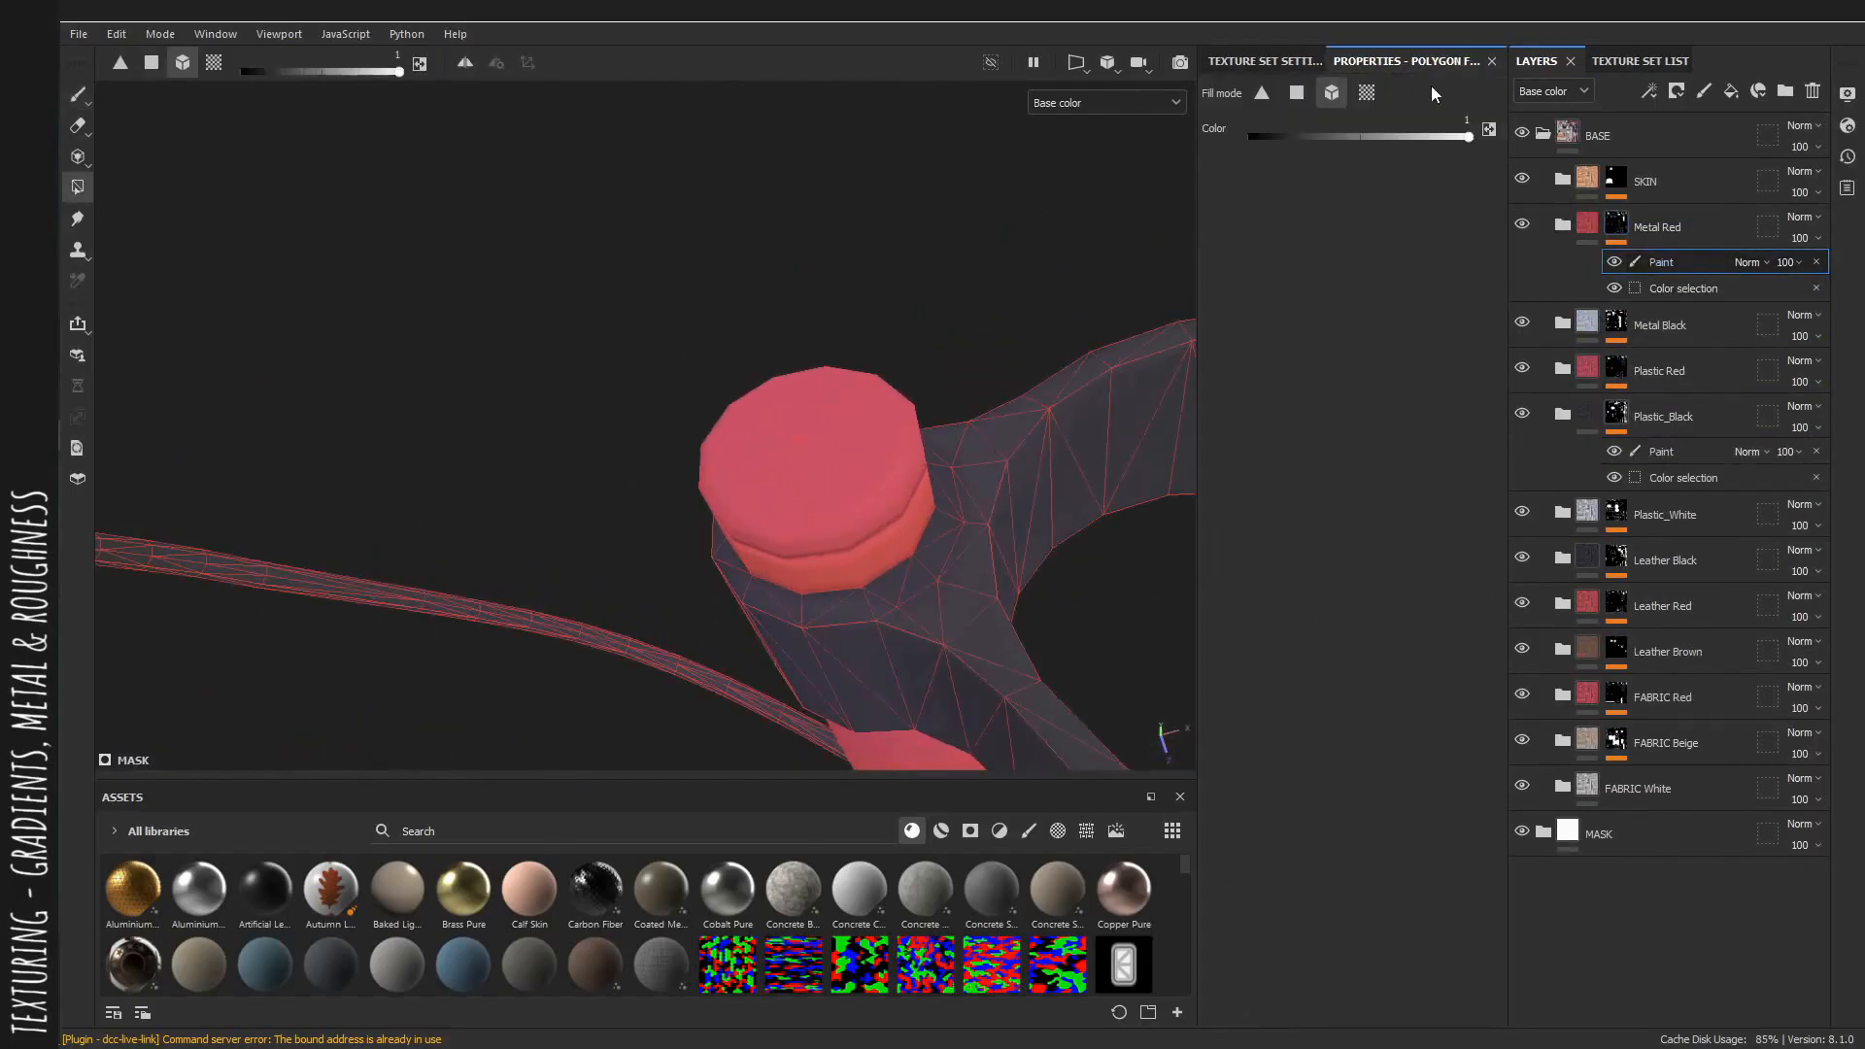
{"action": "left_click_drag", "start_coordinate": [797, 389], "coordinate": [756, 344], "text": "alt"}
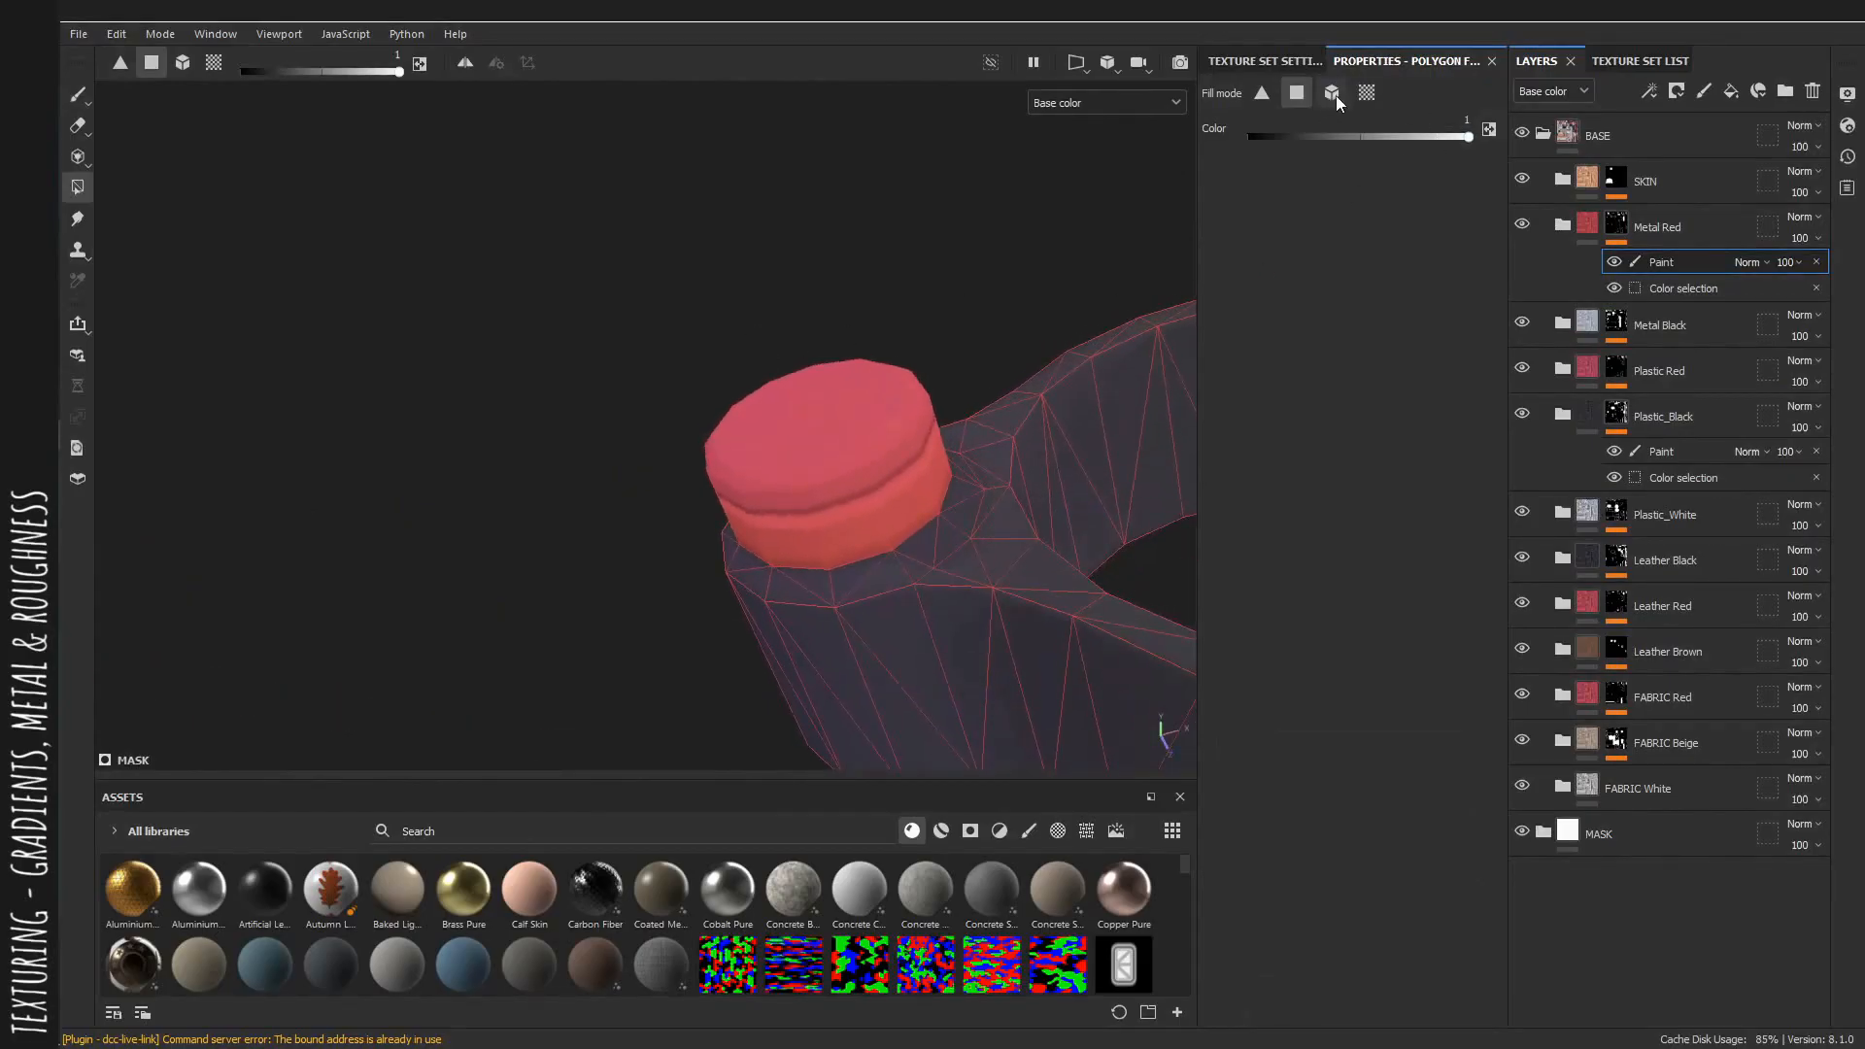
{"action": "left_click", "coordinate": [1366, 92]}
{"action": "left_click_drag", "start_coordinate": [863, 437], "coordinate": [868, 404], "text": "alt"}
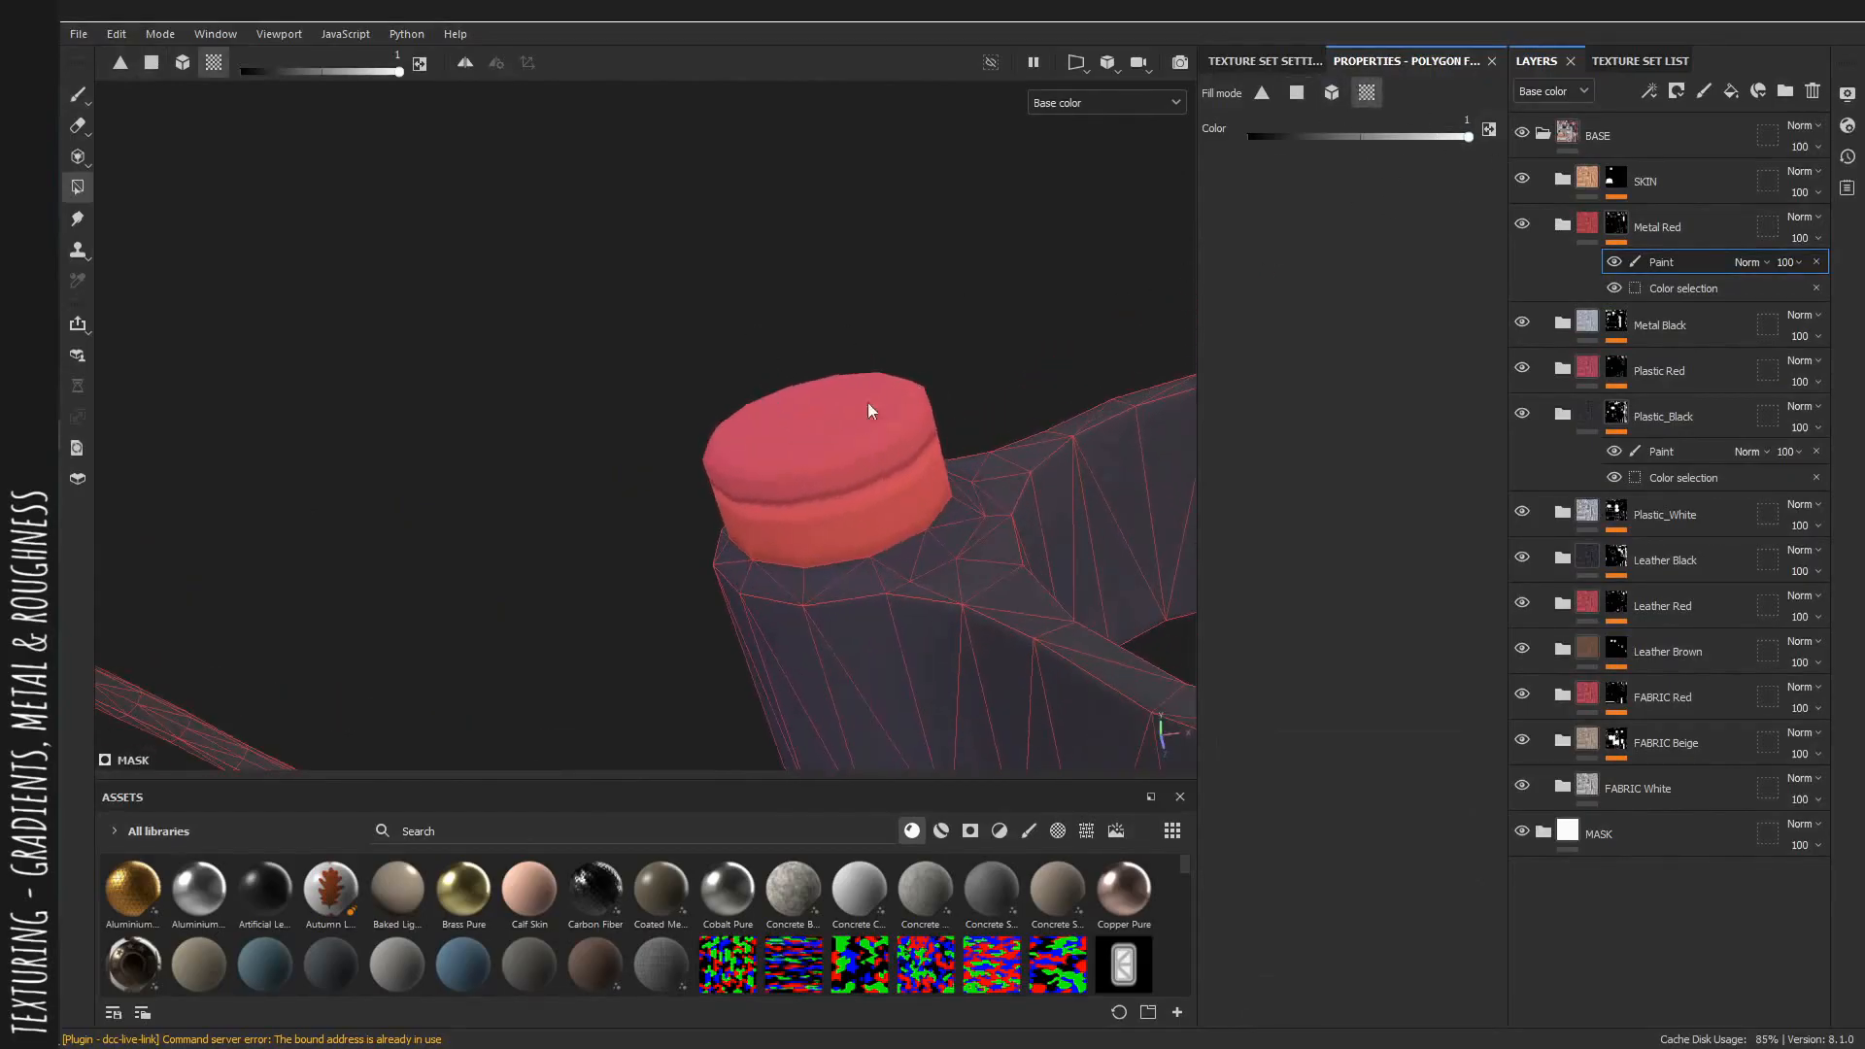
{"action": "left_click", "coordinate": [842, 404]}
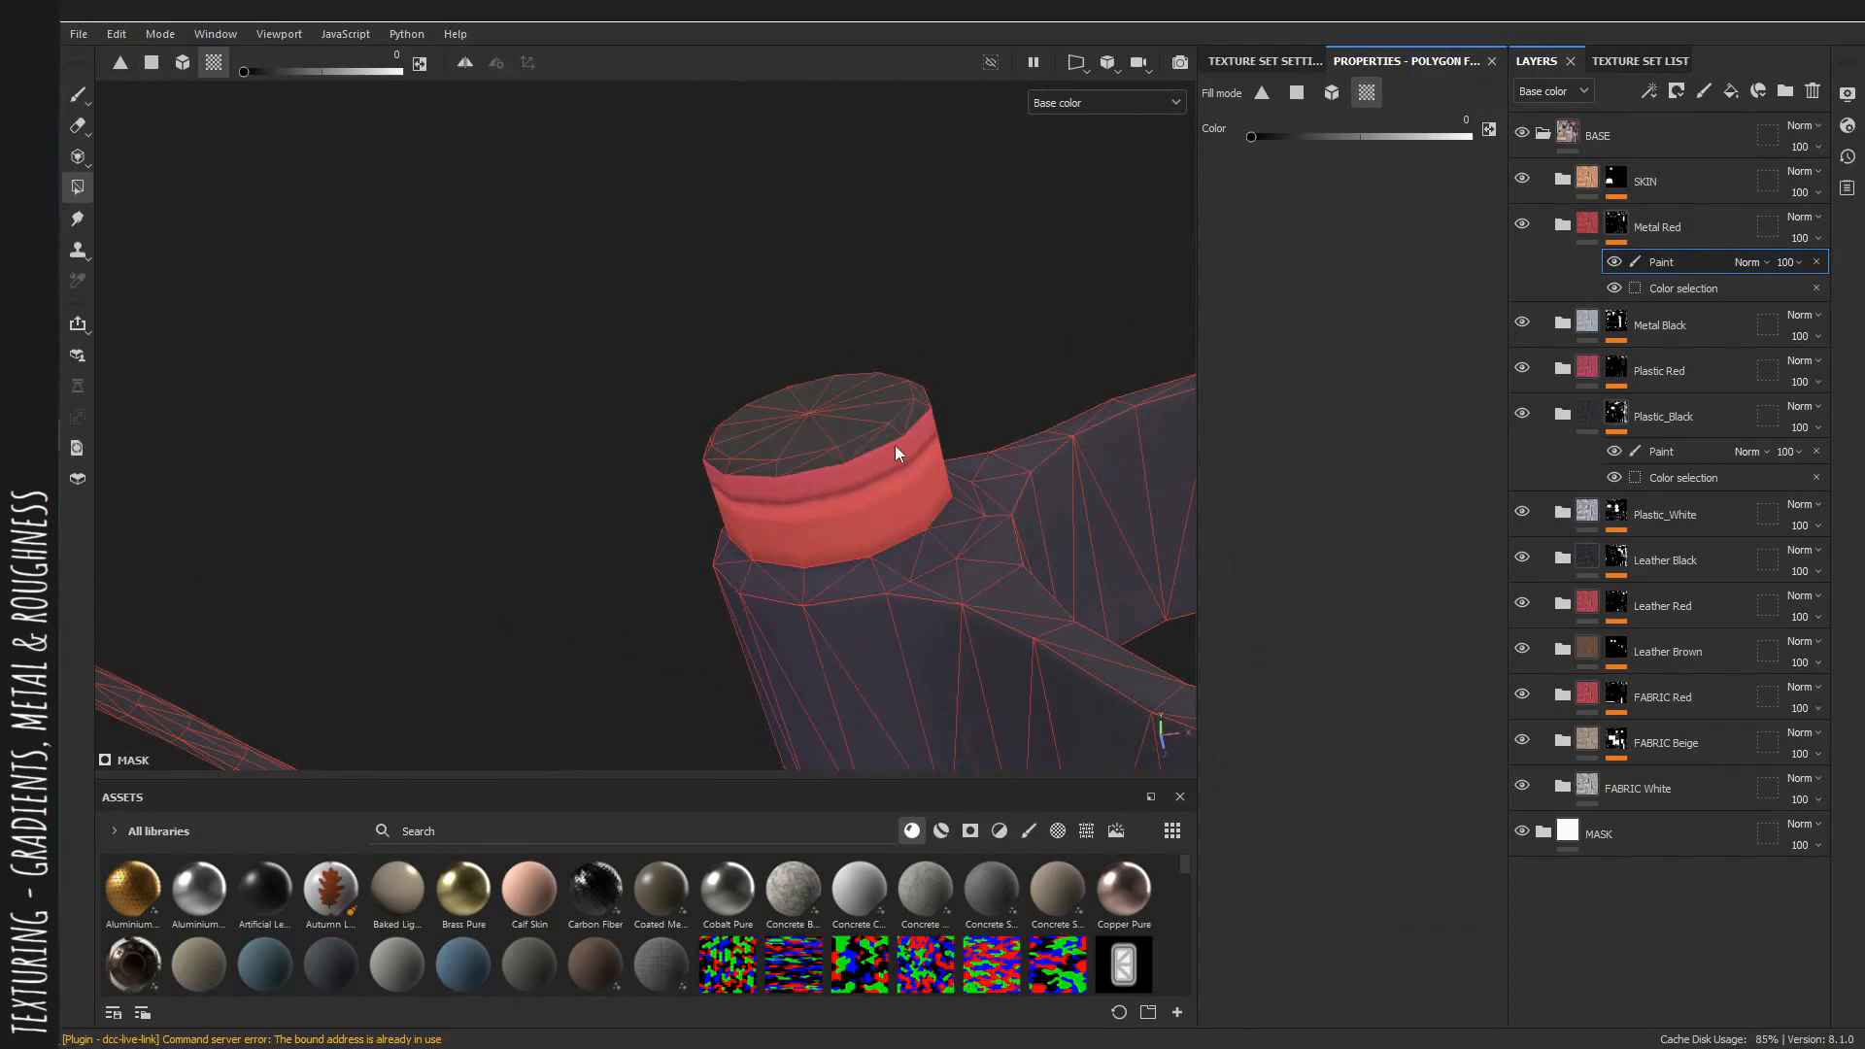
Paint black around the end cap's top rim in the Metal Red paint layer with a brush size of 0.6.
{"action": "key", "text": "1"}
{"action": "left_click_drag", "start_coordinate": [895, 452], "coordinate": [787, 483], "text": "alt"}
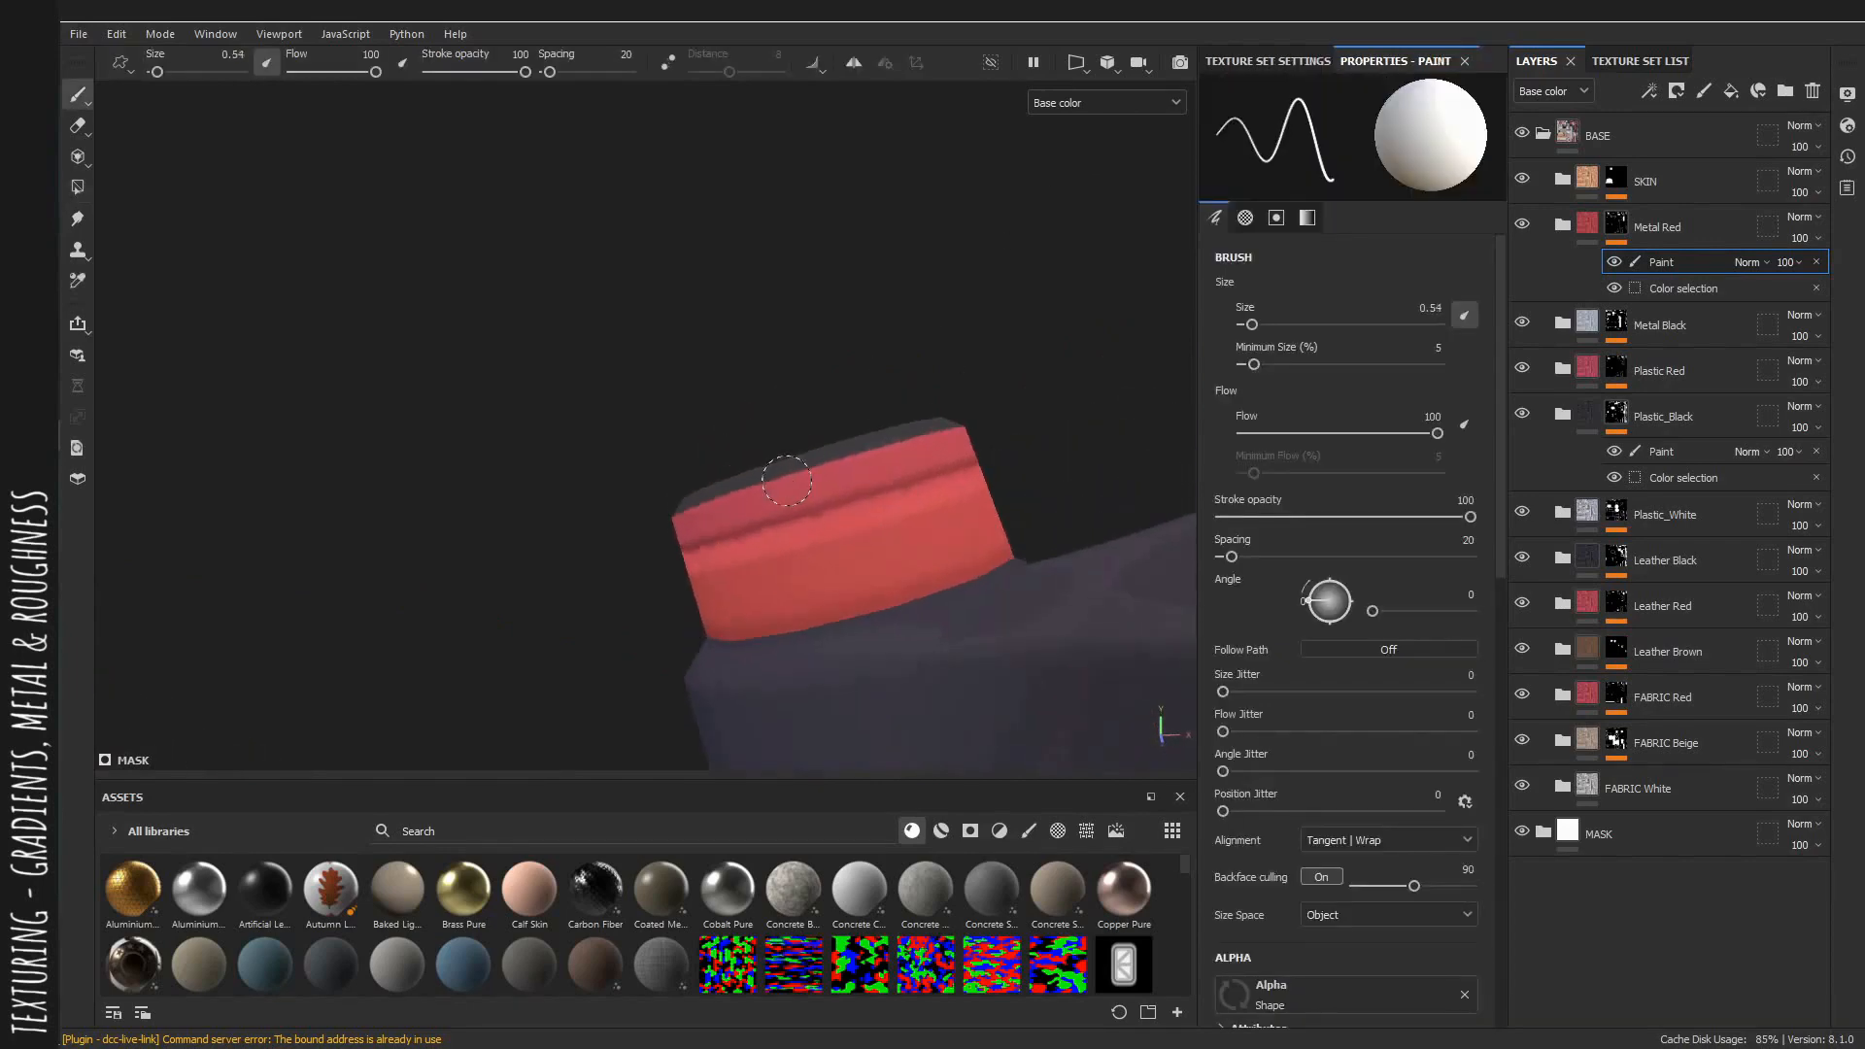
{"action": "key", "text": "x"}
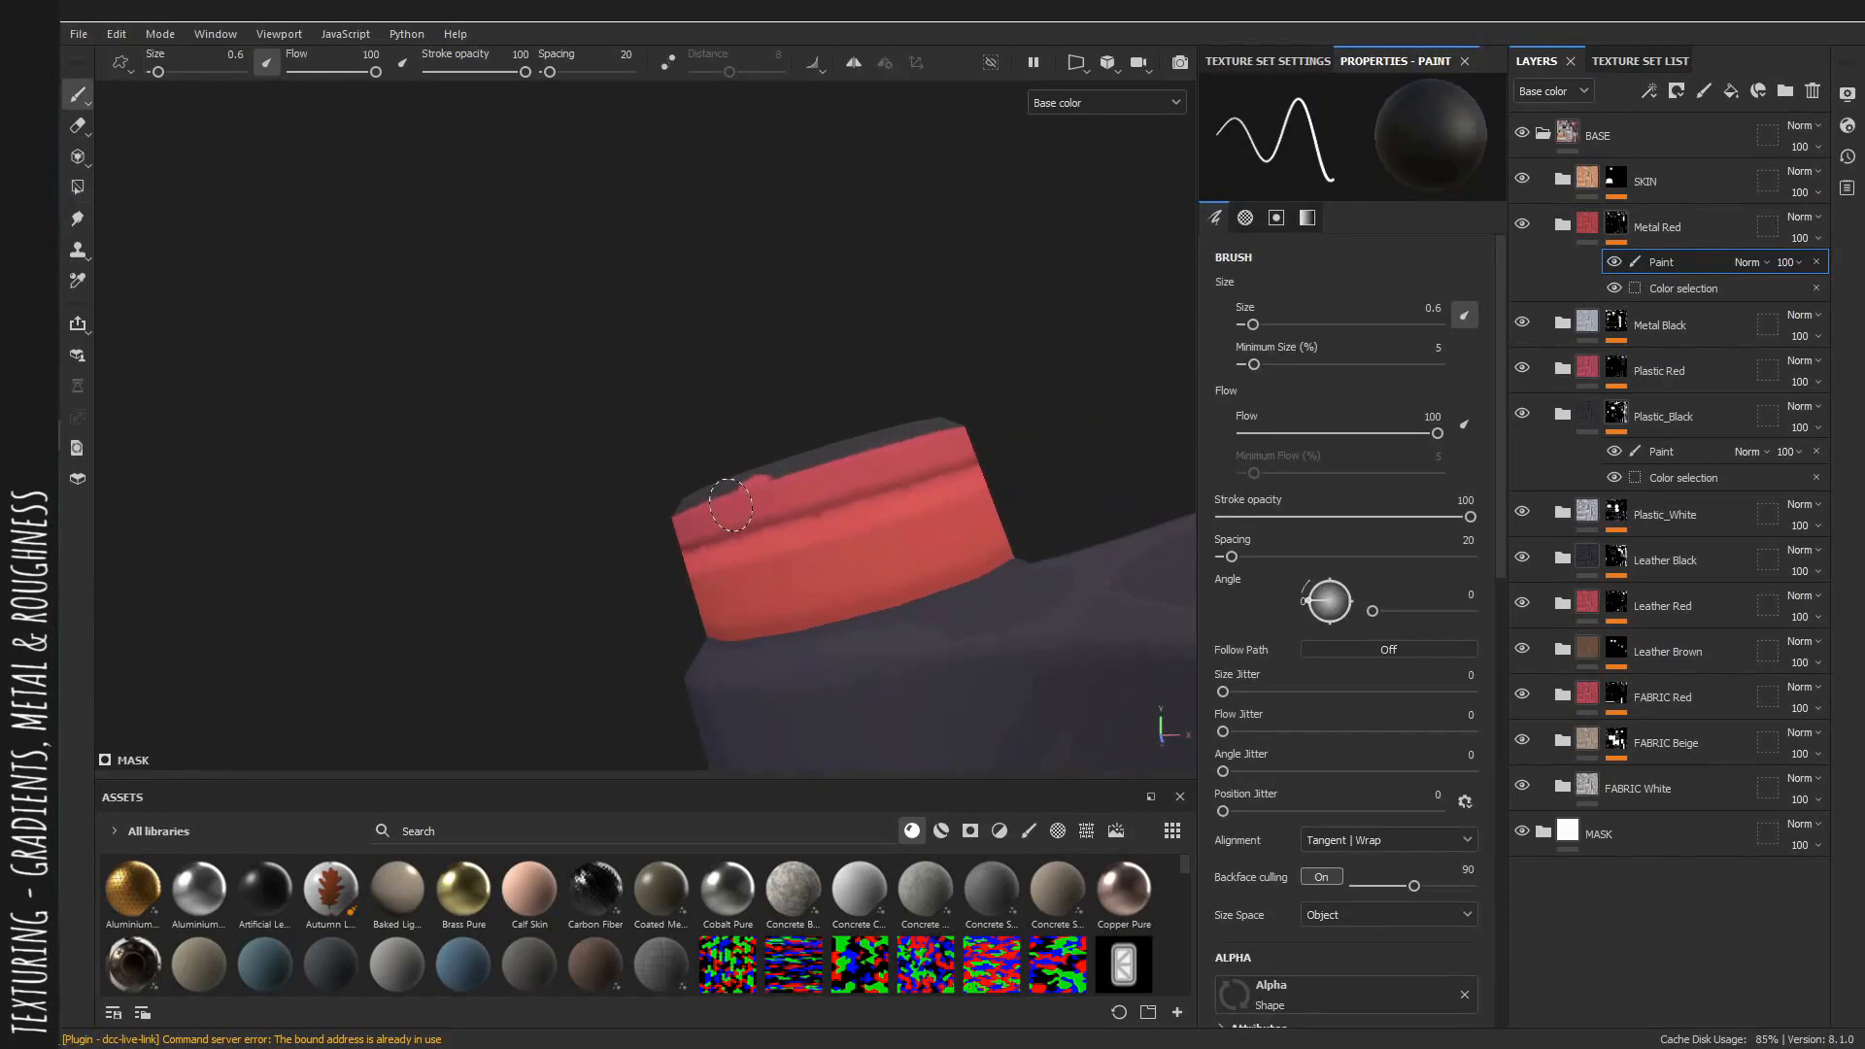
{"action": "left_click", "coordinate": [930, 449], "text": "shift"}
{"action": "left_click_drag", "start_coordinate": [930, 450], "coordinate": [883, 529], "text": "alt"}
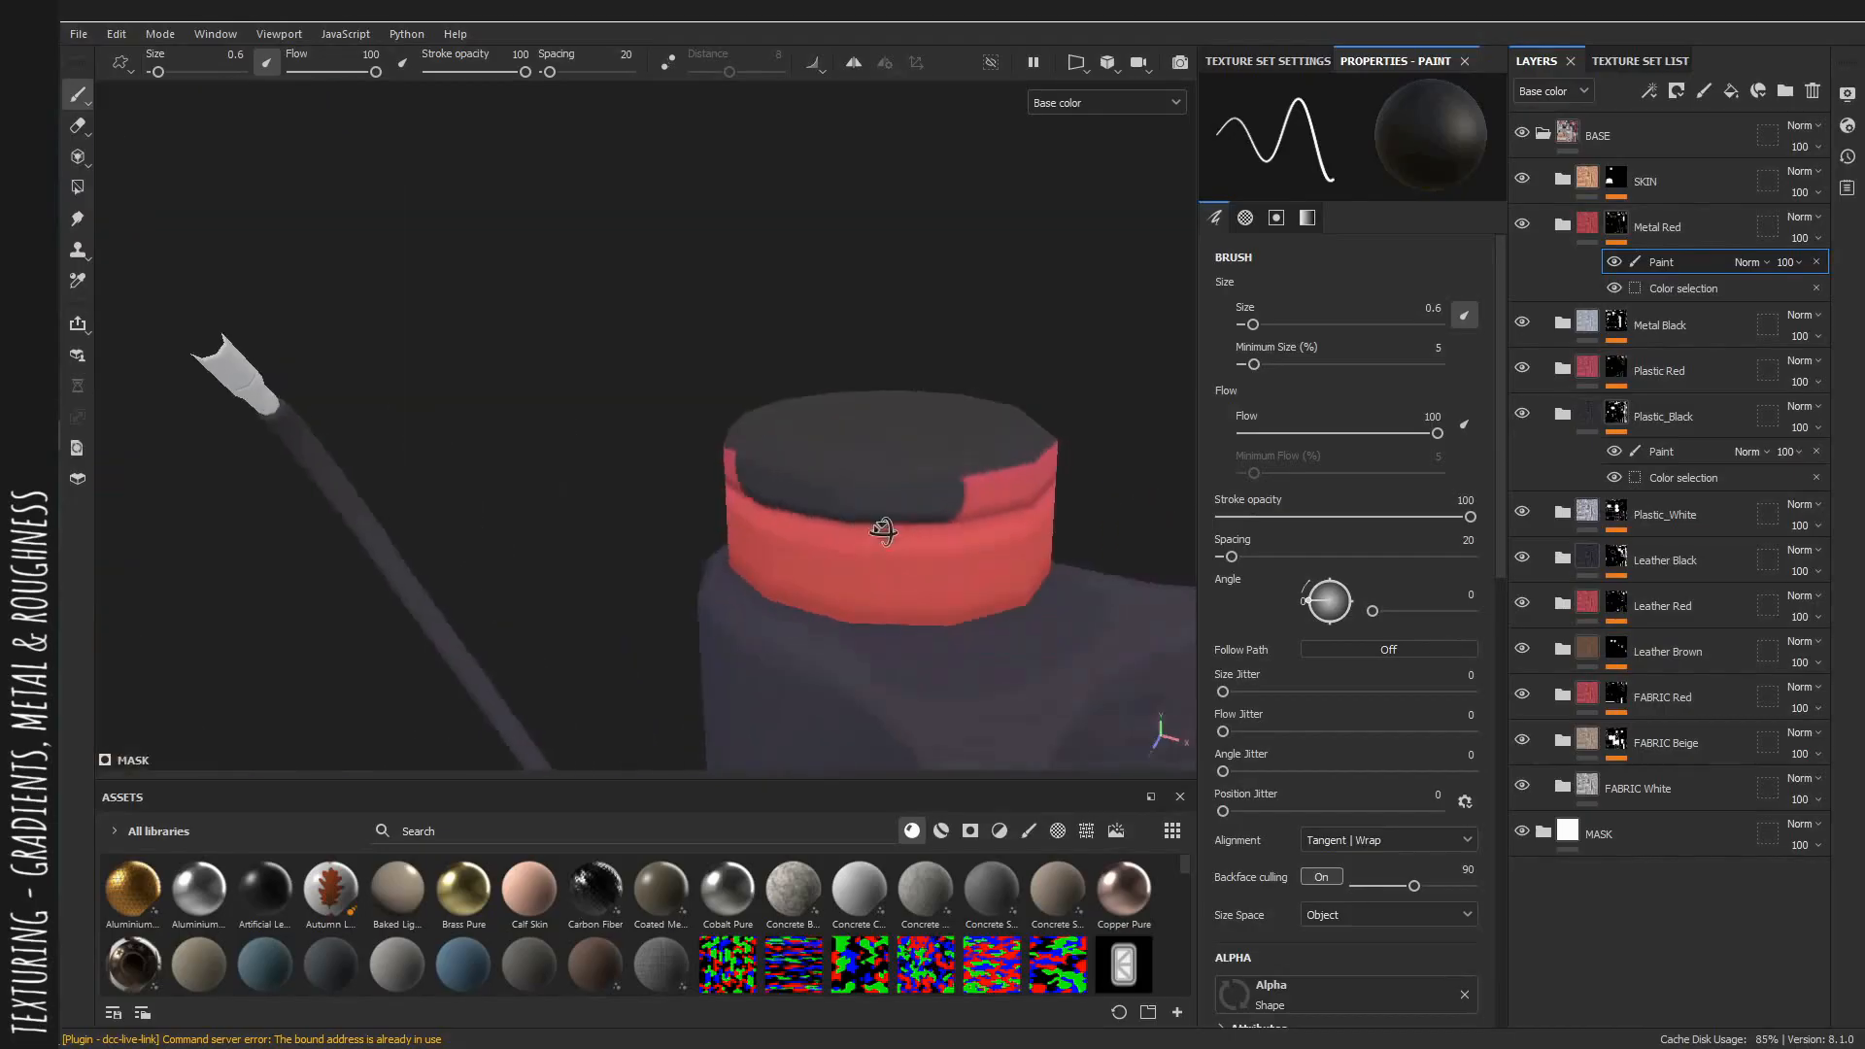
{"action": "left_click_drag", "start_coordinate": [775, 467], "coordinate": [715, 436], "text": "alt"}
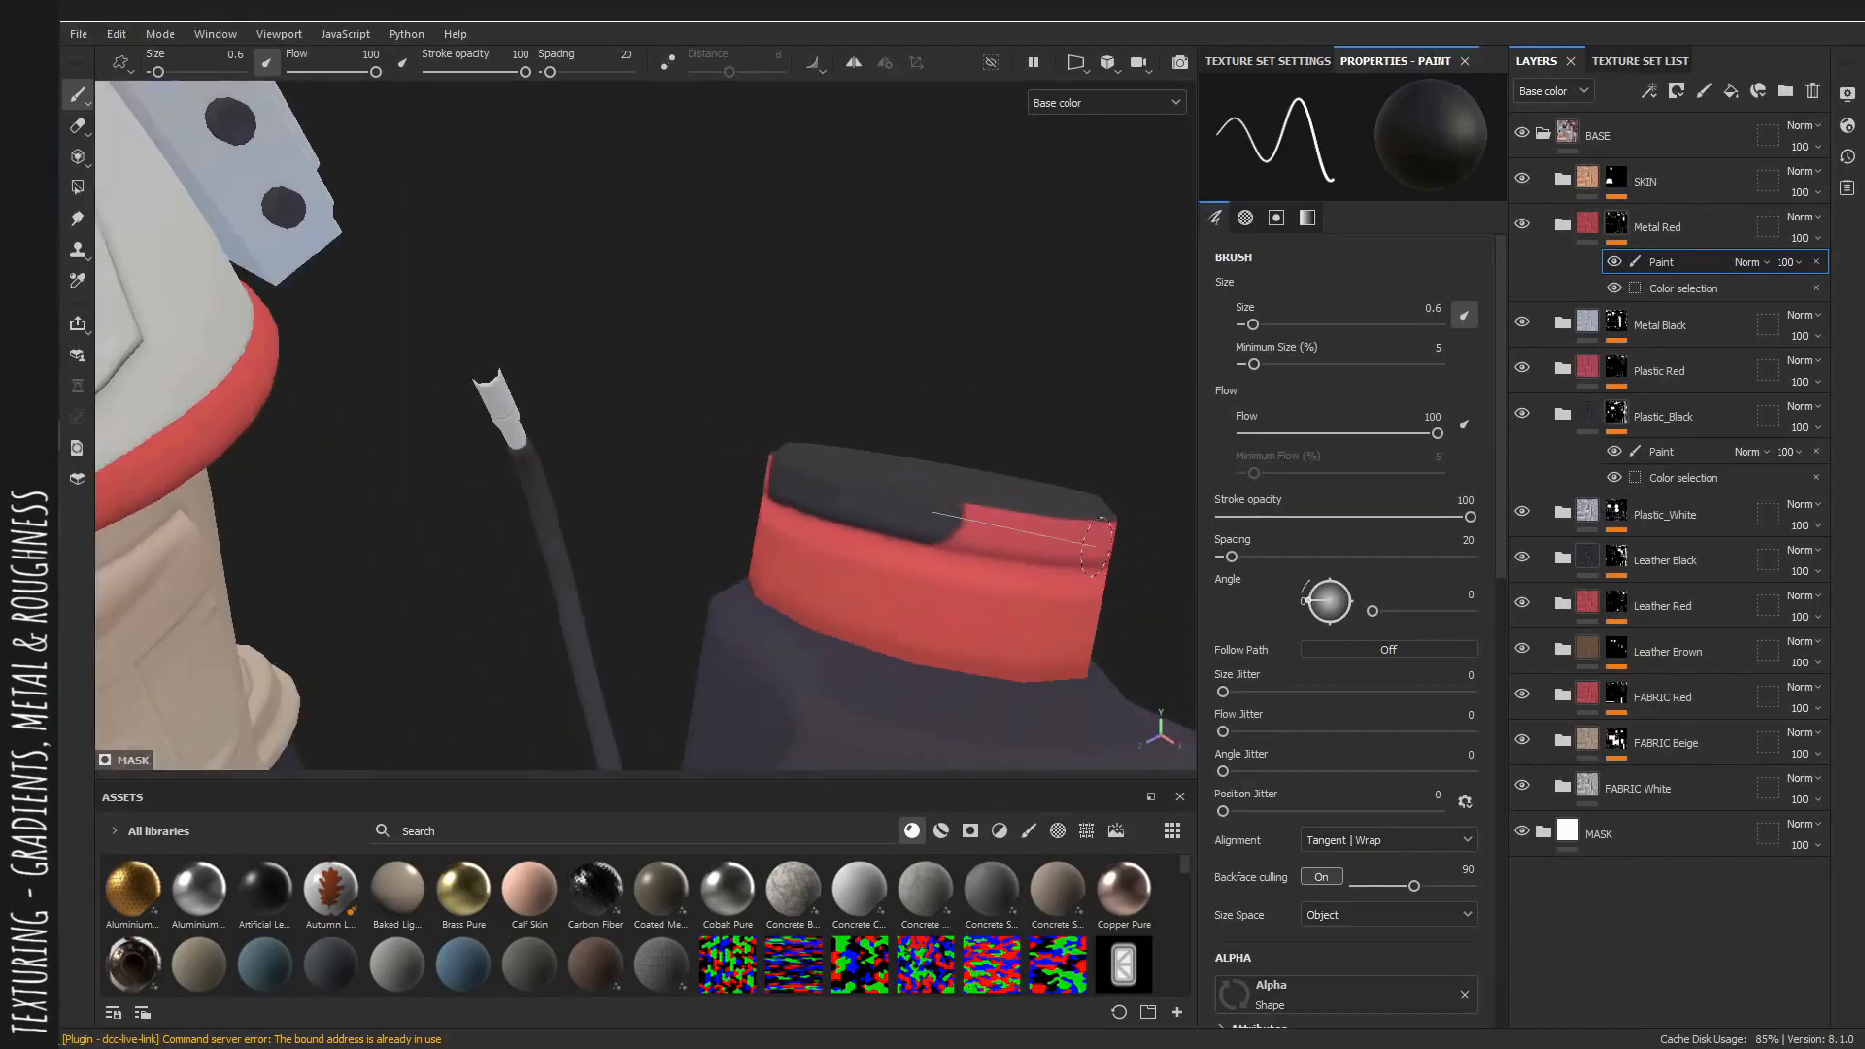
{"action": "left_click", "coordinate": [1055, 534], "text": "shift"}
{"action": "left_click_drag", "start_coordinate": [1055, 533], "coordinate": [791, 480], "text": "alt"}
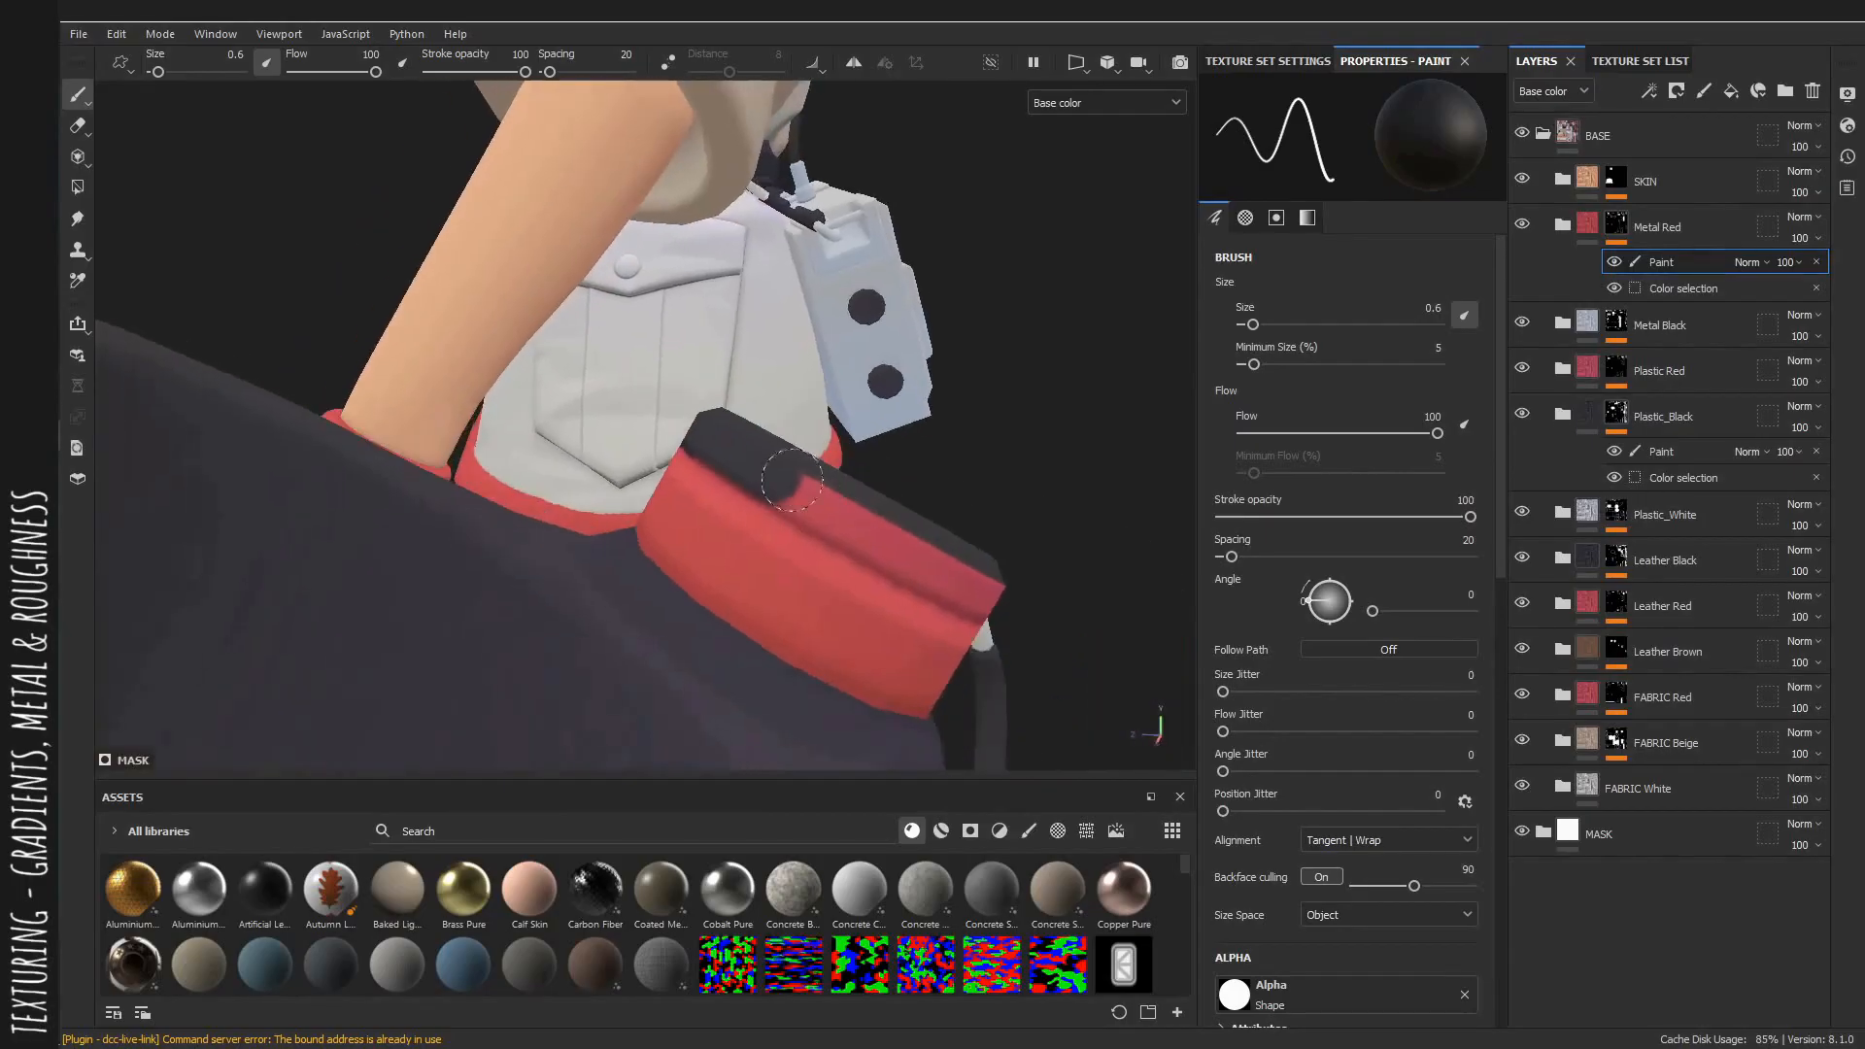
{"action": "left_click", "coordinate": [902, 532], "text": "shift"}
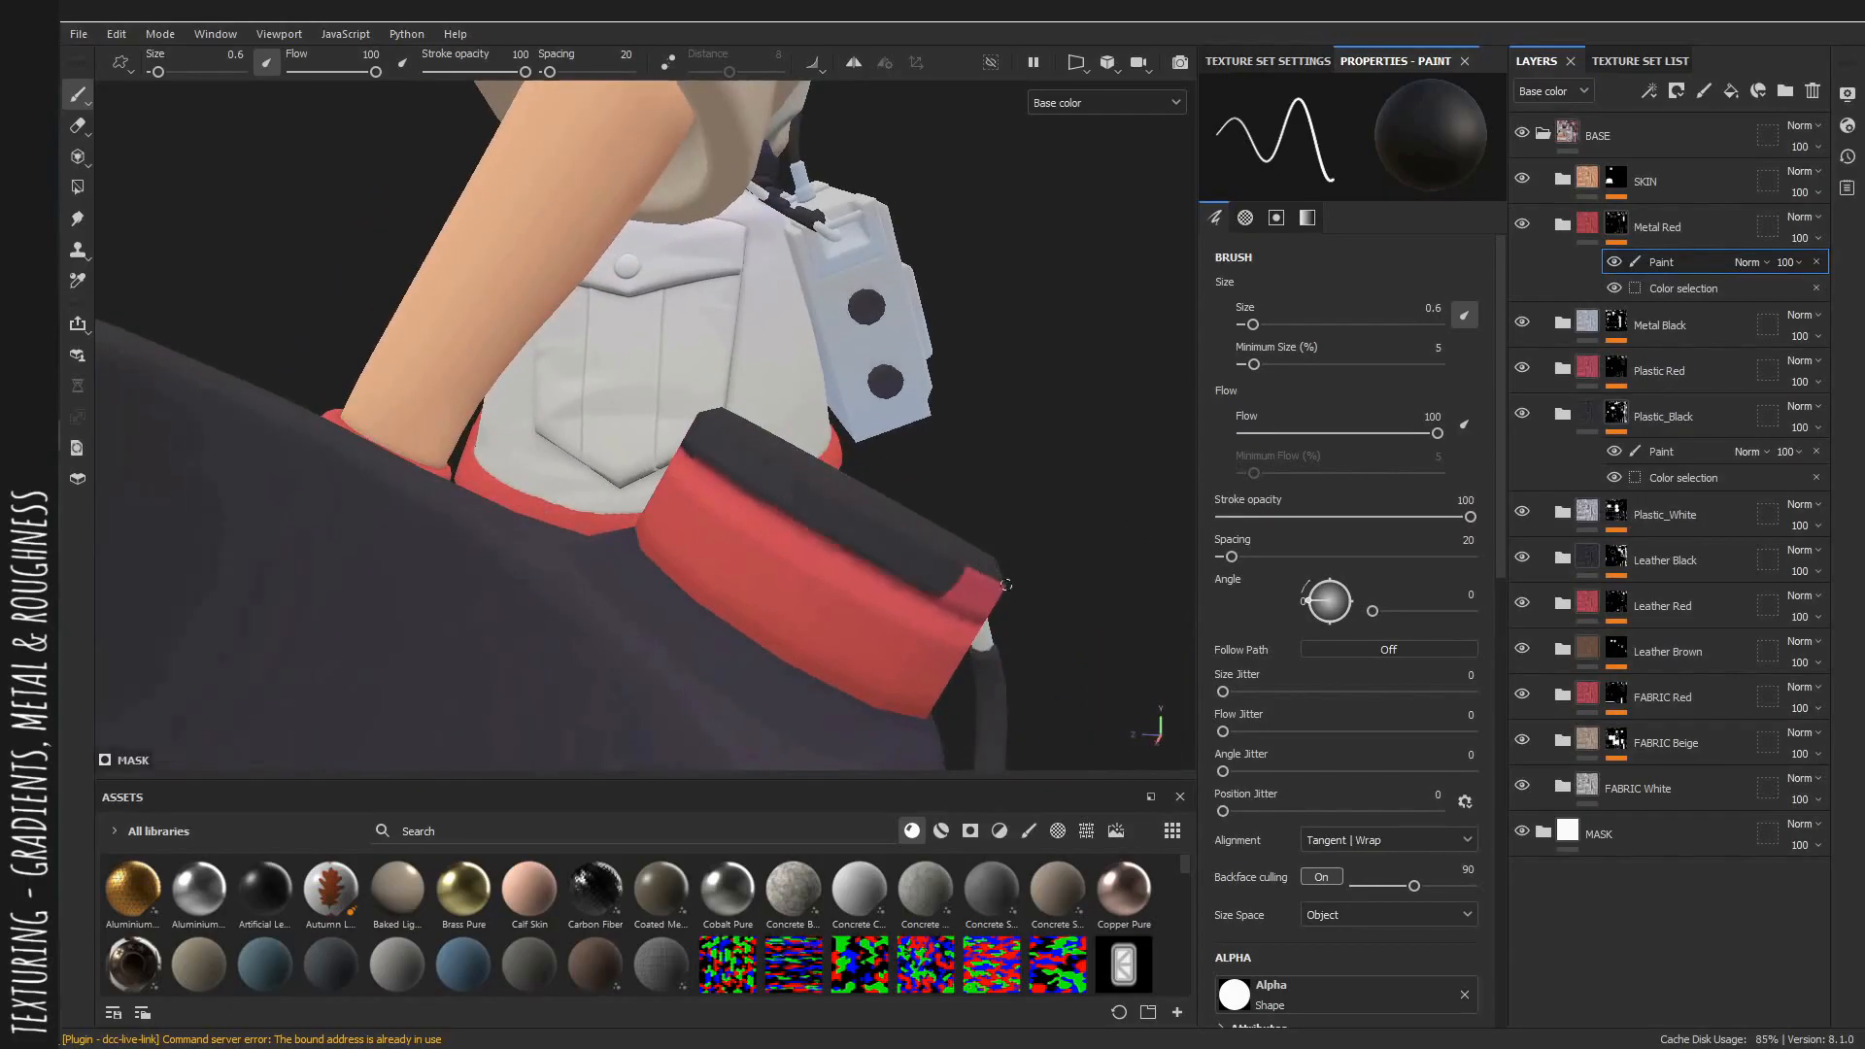
{"action": "left_click_drag", "start_coordinate": [901, 532], "coordinate": [785, 491], "text": "alt"}
{"action": "left_click", "coordinate": [949, 566], "text": "shift"}
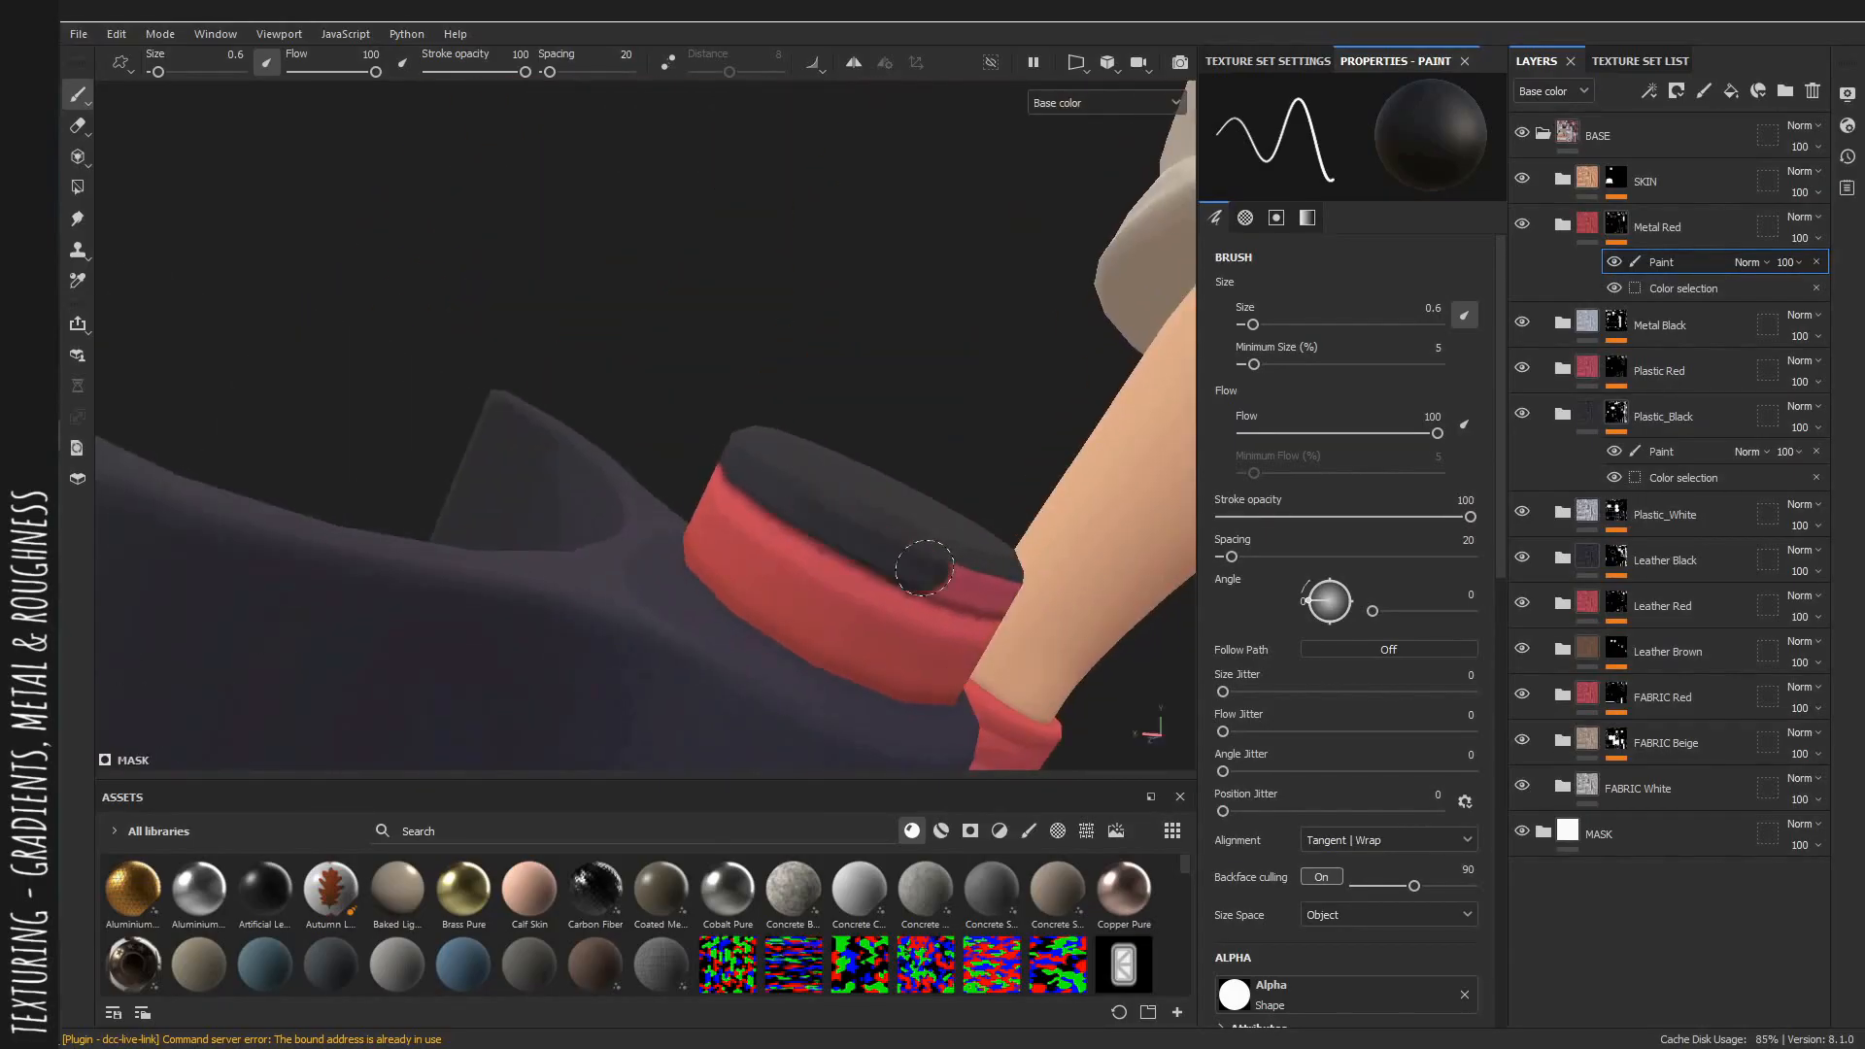
{"action": "left_click_drag", "start_coordinate": [907, 555], "coordinate": [846, 559], "text": "alt"}
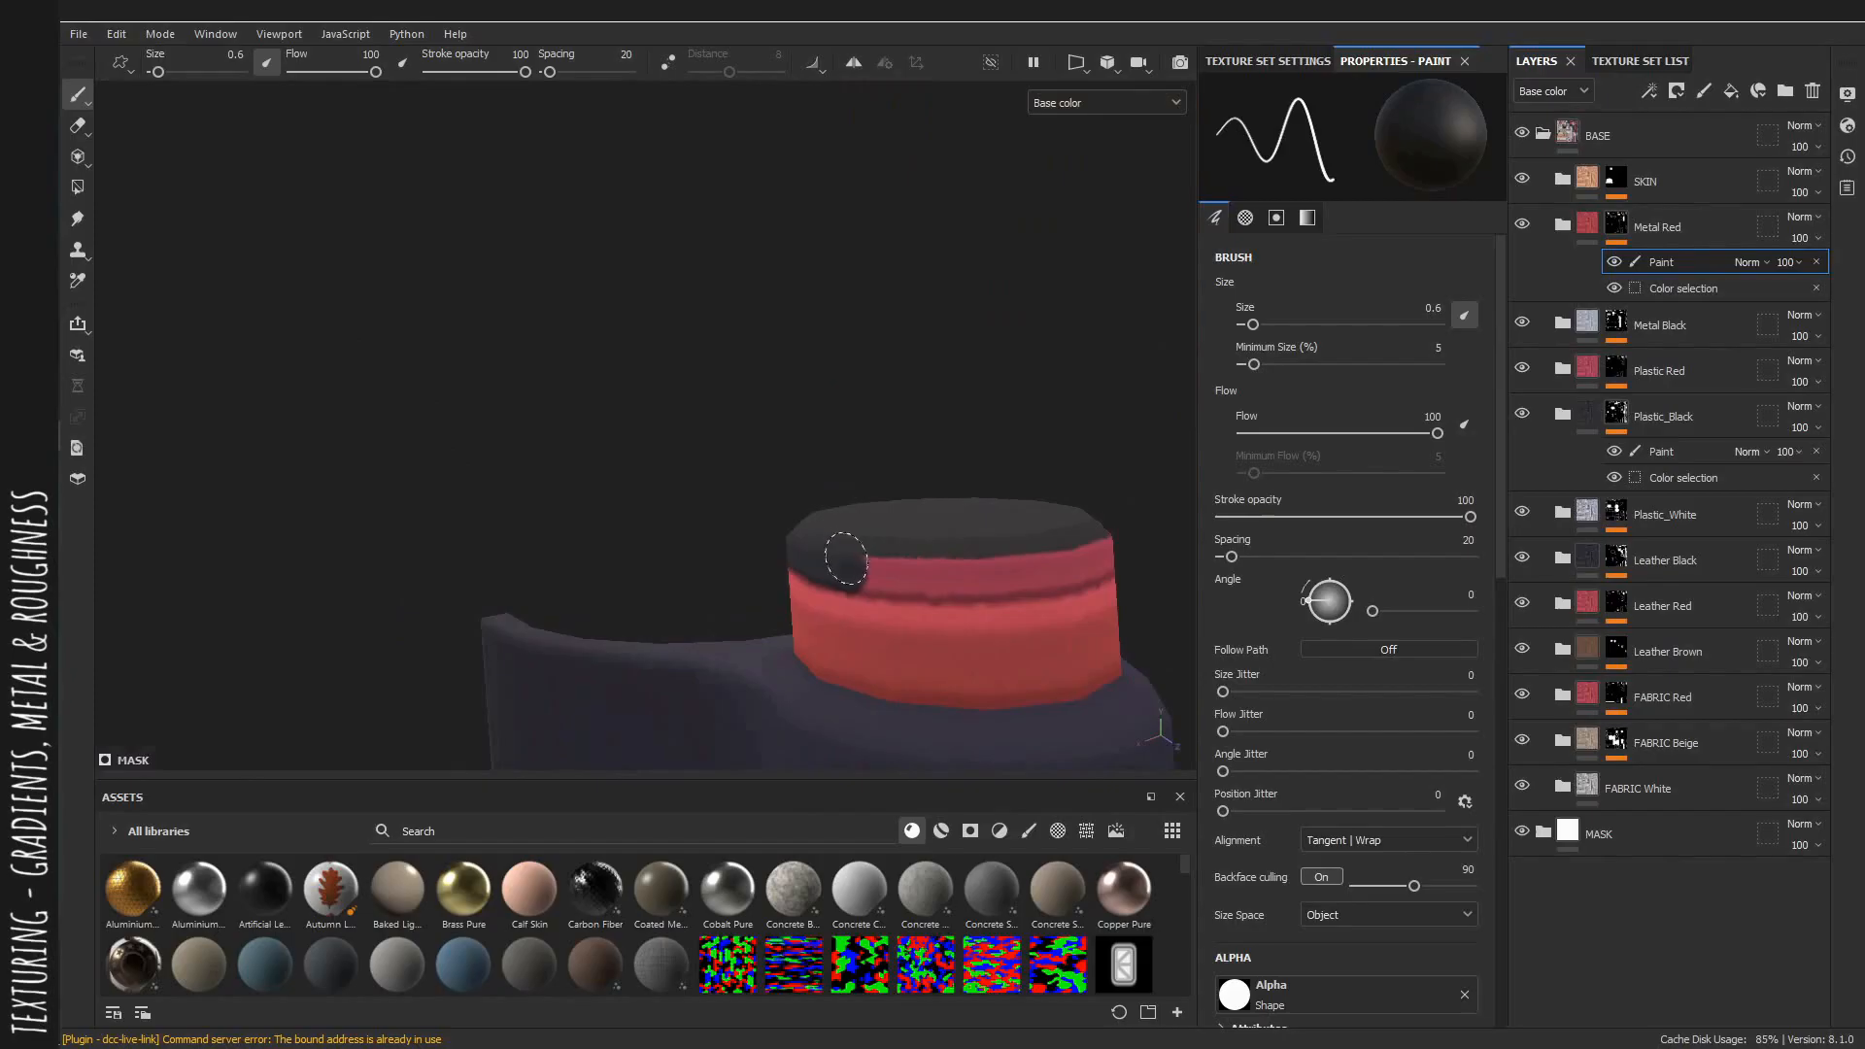
{"action": "left_click", "coordinate": [982, 576], "text": "shift"}
{"action": "left_click_drag", "start_coordinate": [1073, 554], "coordinate": [854, 520], "text": "alt"}
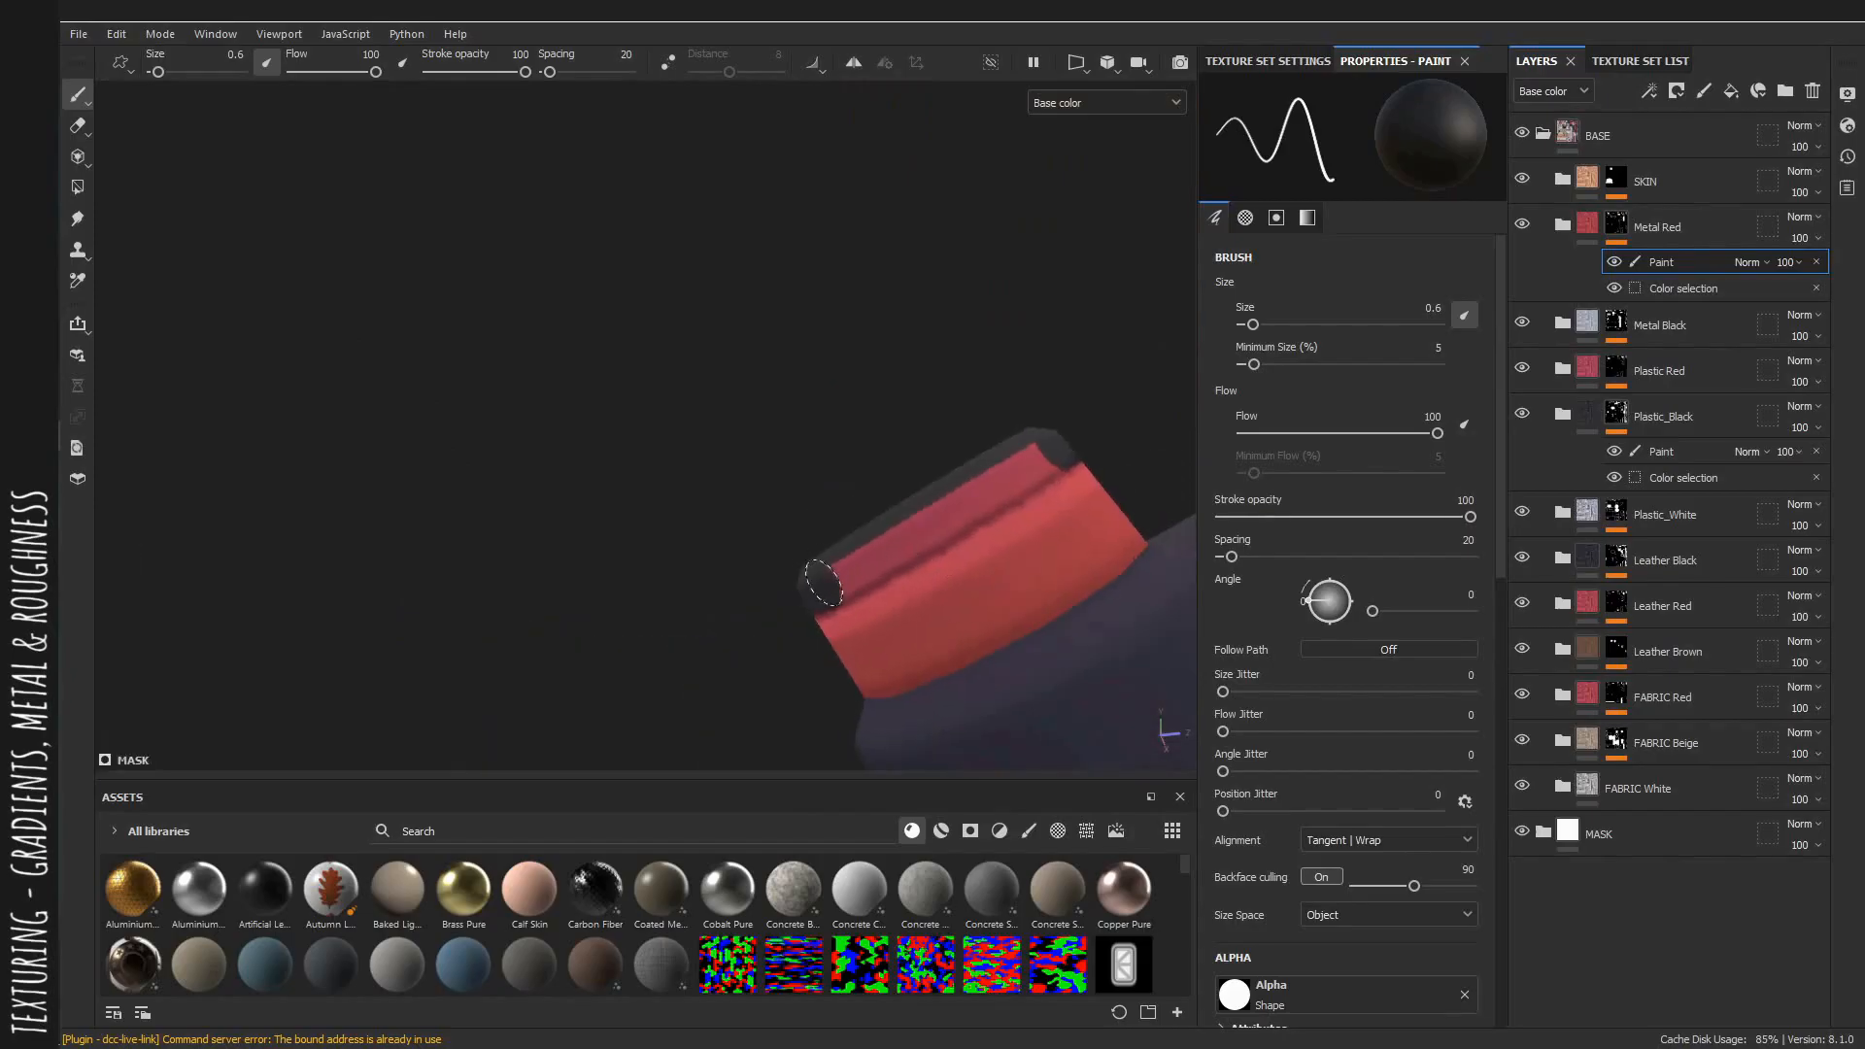
{"action": "left_click", "coordinate": [933, 518], "text": "shift"}
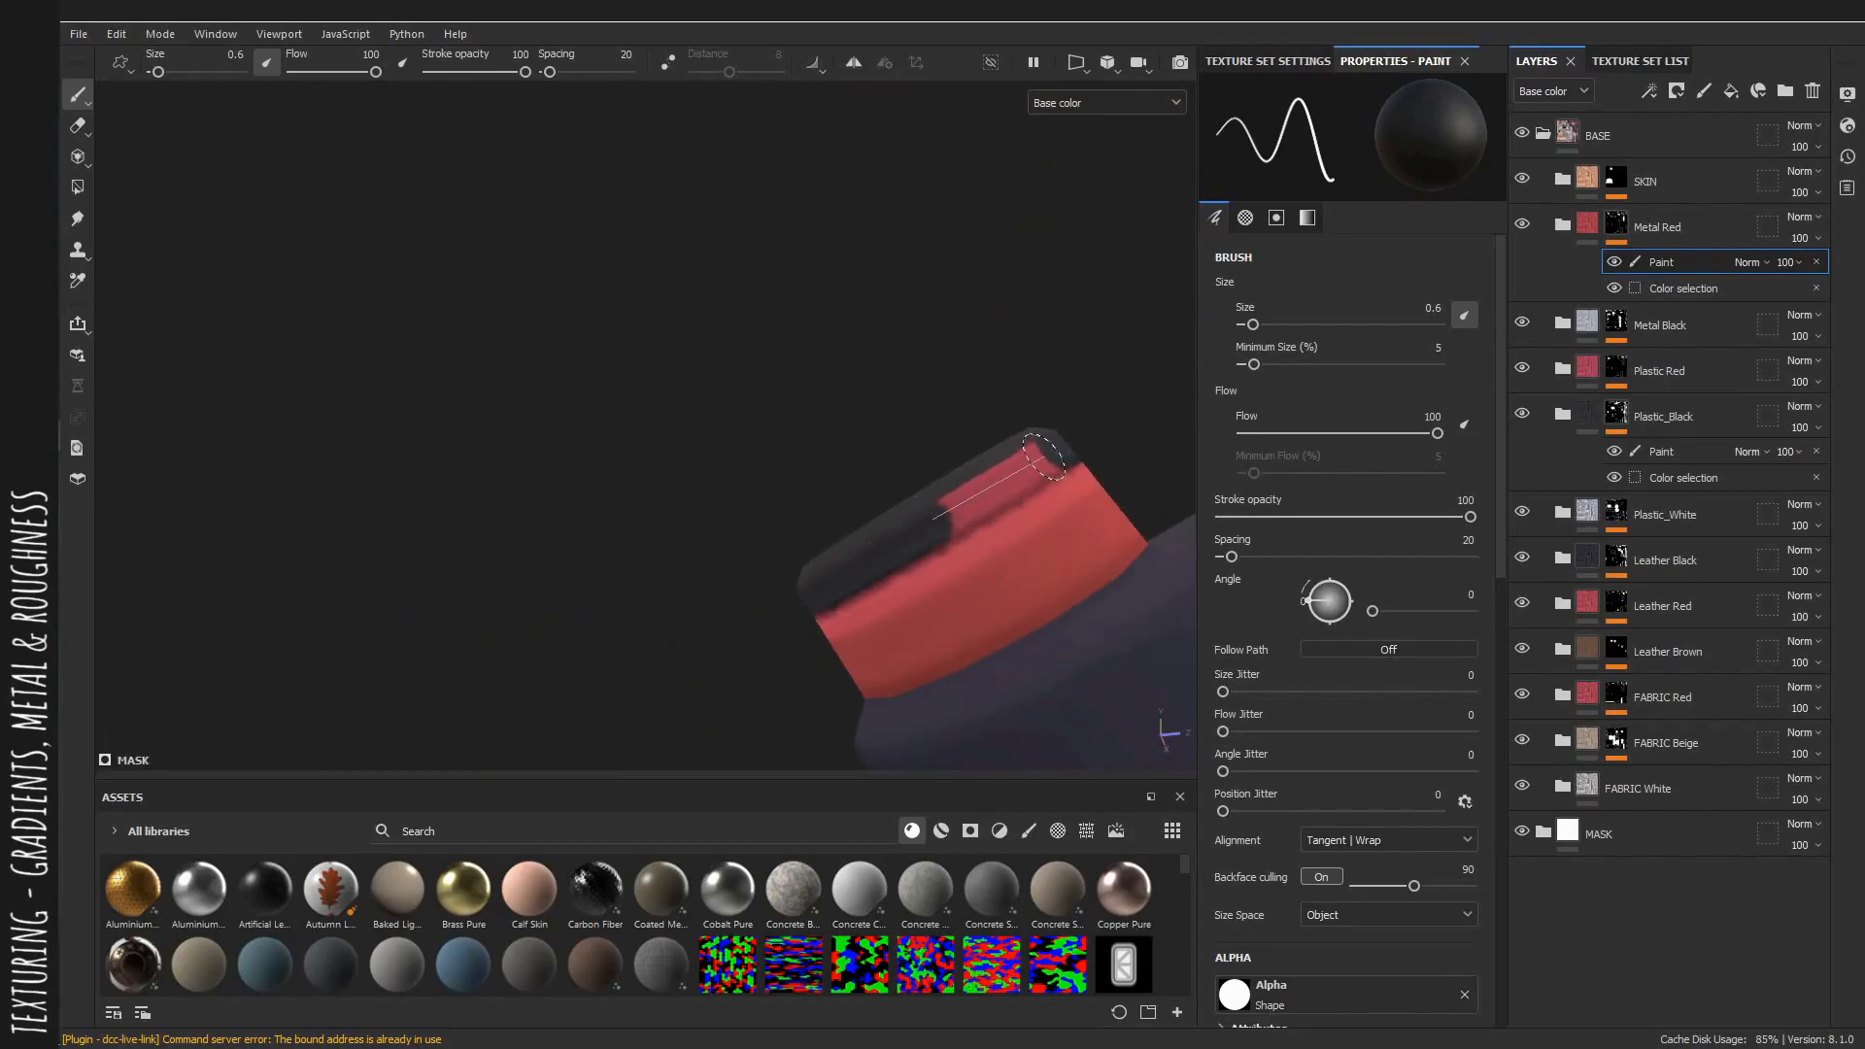
{"action": "left_click", "coordinate": [1045, 456], "text": "shift"}
{"action": "scroll", "coordinate": [1010, 476], "scroll_direction": "down", "scroll_amount": 3}
{"action": "mouse_move", "coordinate": [972, 486]}
{"action": "left_mouse_down", "text": "alt"}
{"action": "mouse_move", "coordinate": [800, 529]}
{"action": "mouse_move", "coordinate": [982, 563]}
{"action": "left_mouse_up", "text": "alt"}
Switch to the material view and orbit around the detector and full character to review the result.
{"action": "key", "text": "m"}
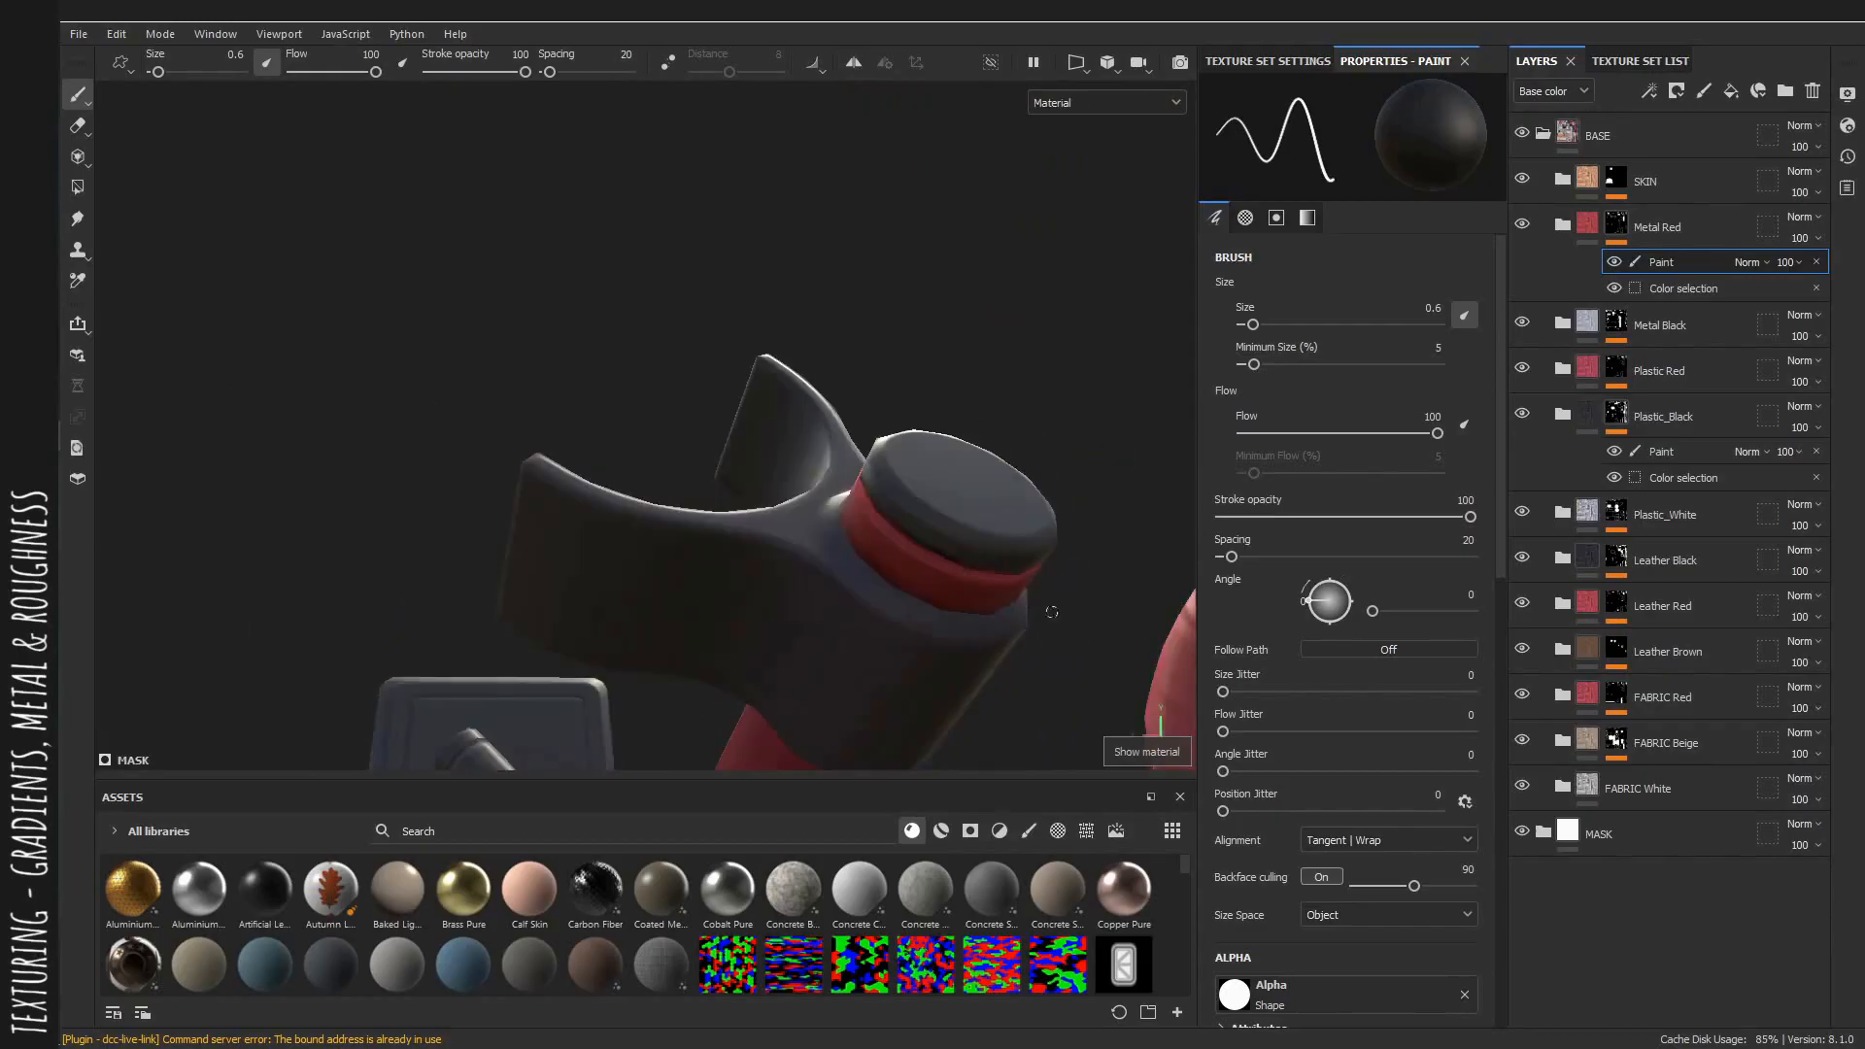
{"action": "right_click_drag", "start_coordinate": [1052, 612], "coordinate": [521, 482], "text": "alt"}
{"action": "left_click_drag", "start_coordinate": [521, 483], "coordinate": [941, 424], "text": "alt"}
{"action": "right_click_drag", "start_coordinate": [940, 425], "coordinate": [651, 238], "text": "alt"}
{"action": "middle_click_drag", "start_coordinate": [651, 238], "coordinate": [697, 428], "text": "alt"}
{"action": "right_click_drag", "start_coordinate": [697, 427], "coordinate": [646, 359], "text": "alt"}
{"action": "left_click_drag", "start_coordinate": [646, 360], "coordinate": [675, 330], "text": "alt"}
{"action": "middle_click_drag", "start_coordinate": [675, 330], "coordinate": [670, 350], "text": "alt"}
{"action": "right_click_drag", "start_coordinate": [670, 349], "coordinate": [684, 369], "text": "alt"}
{"action": "left_click_drag", "start_coordinate": [684, 369], "coordinate": [670, 361], "text": "alt"}
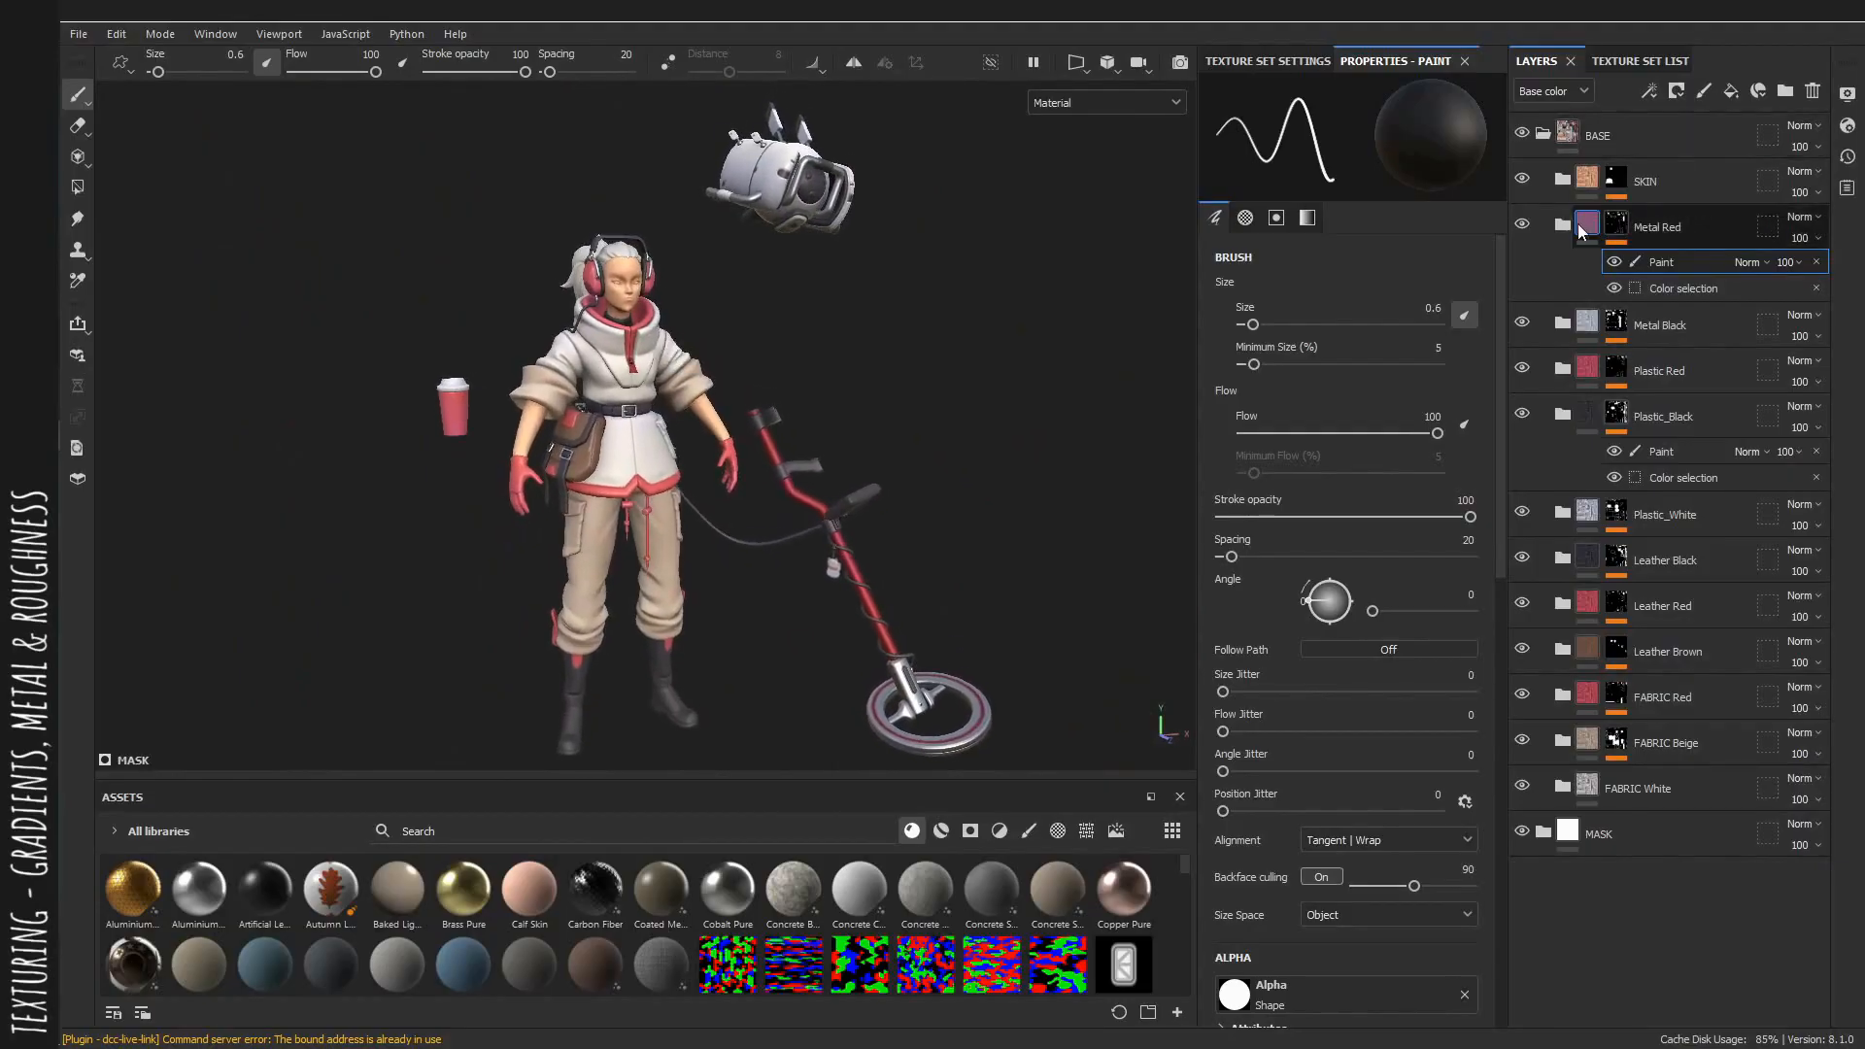
Collapse the Metal Red and Plastic_Black folders in the layer stack.
{"action": "left_click", "coordinate": [1580, 231]}
{"action": "left_click", "coordinate": [1573, 361]}
{"action": "middle_click_drag", "start_coordinate": [434, 350], "coordinate": [461, 349], "text": "alt"}
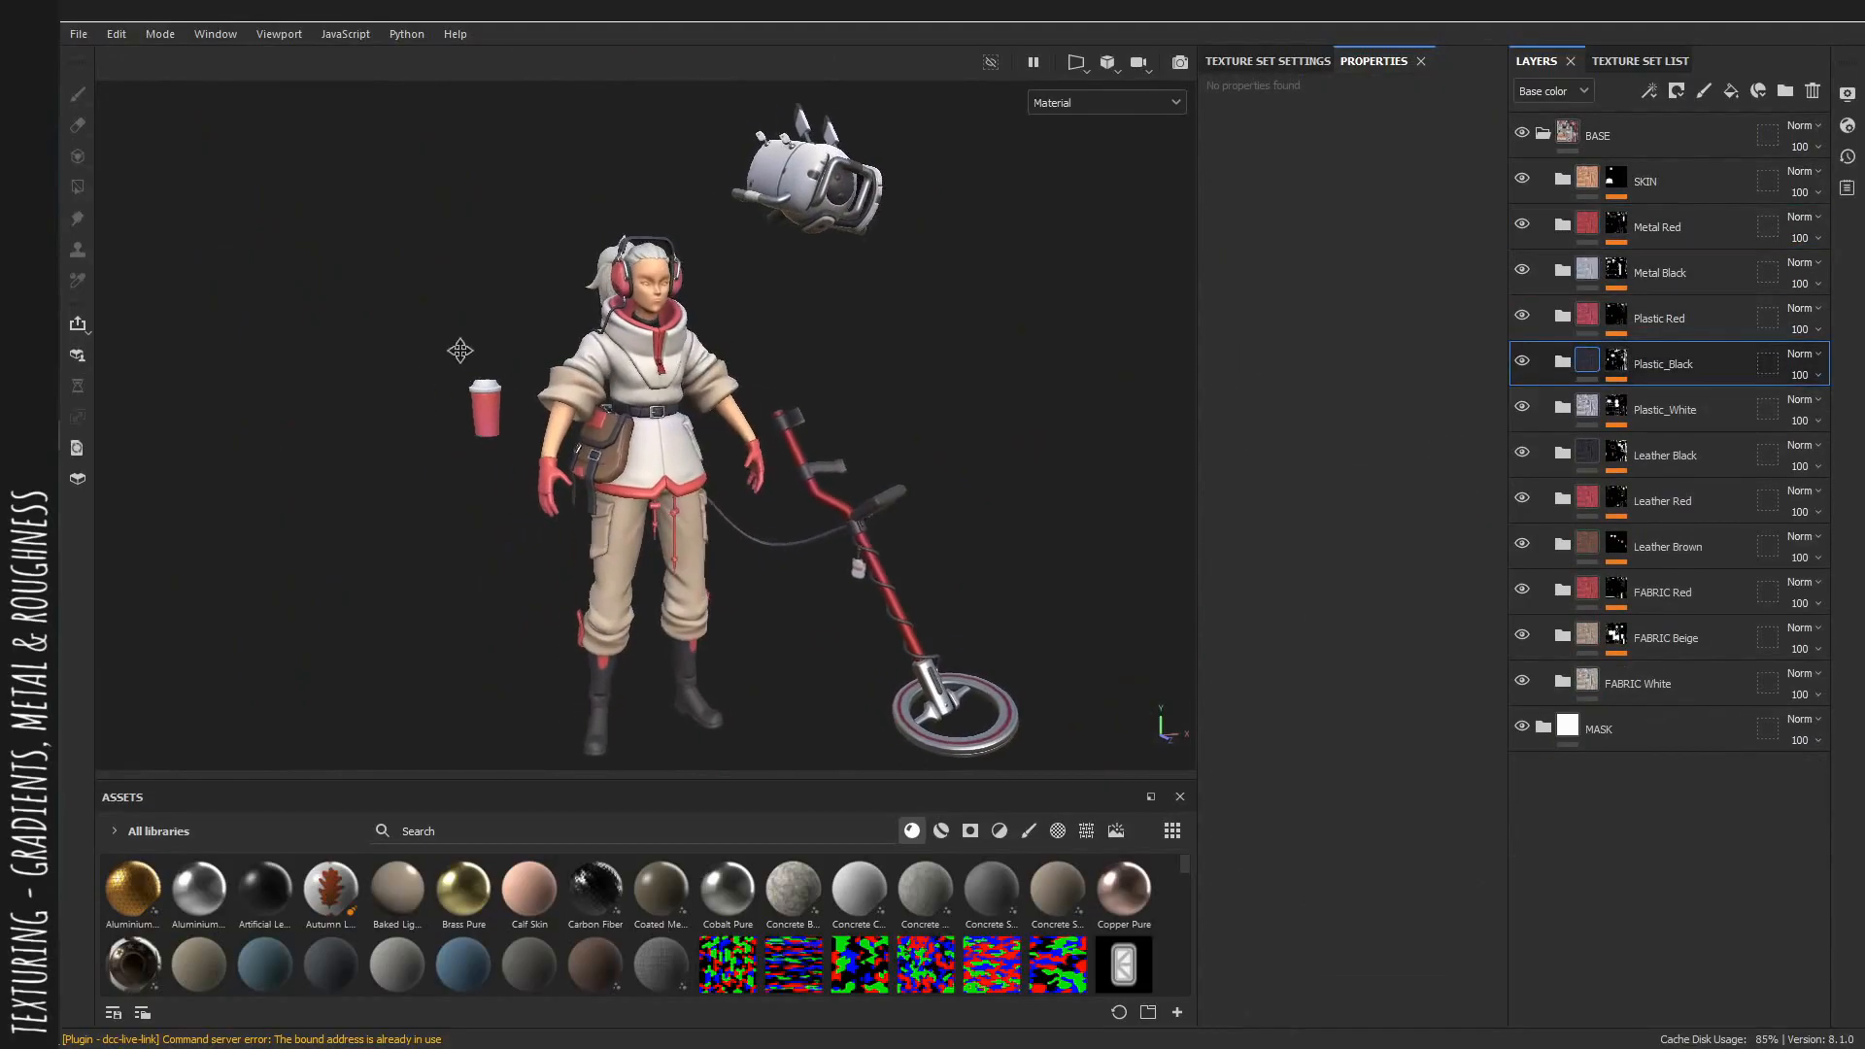